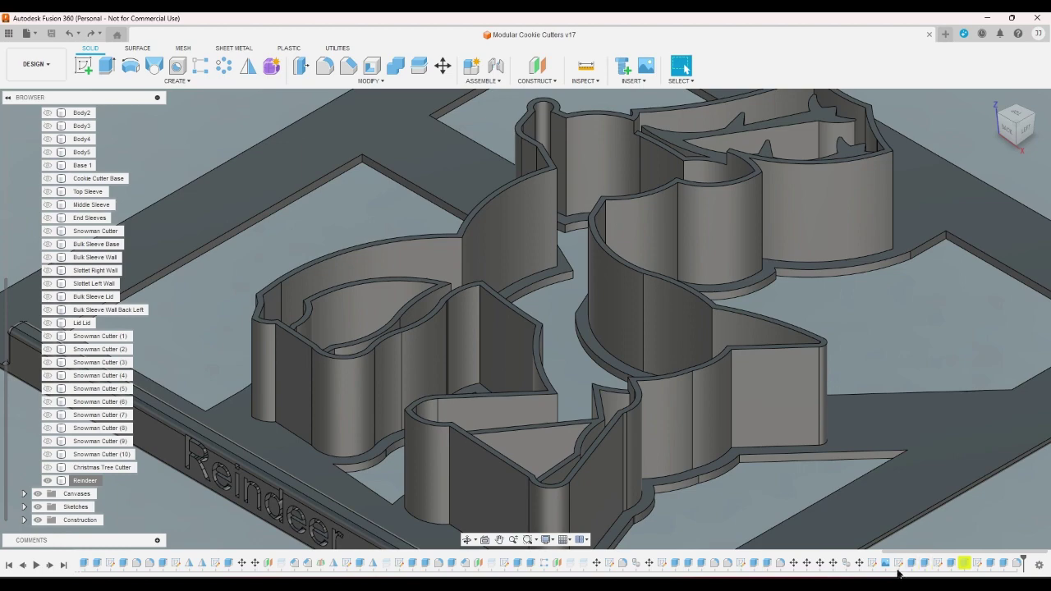
Examine the outline in the Rudolph Cutter sketch and view the finished reindeer cutter from above
{"action": "left_click", "coordinate": [898, 566]}
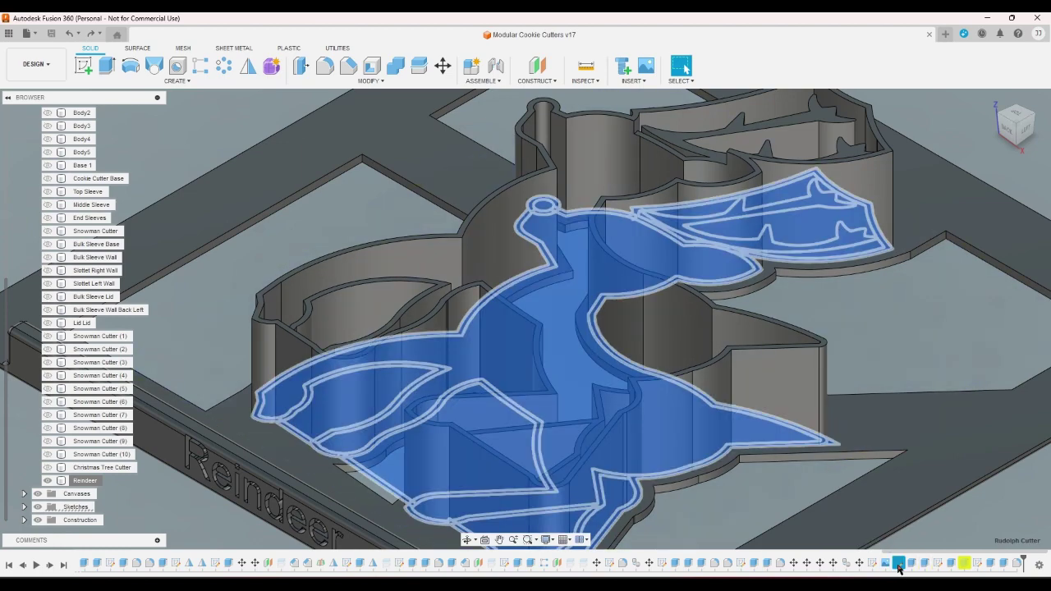
{"action": "double_click", "coordinate": [898, 565]}
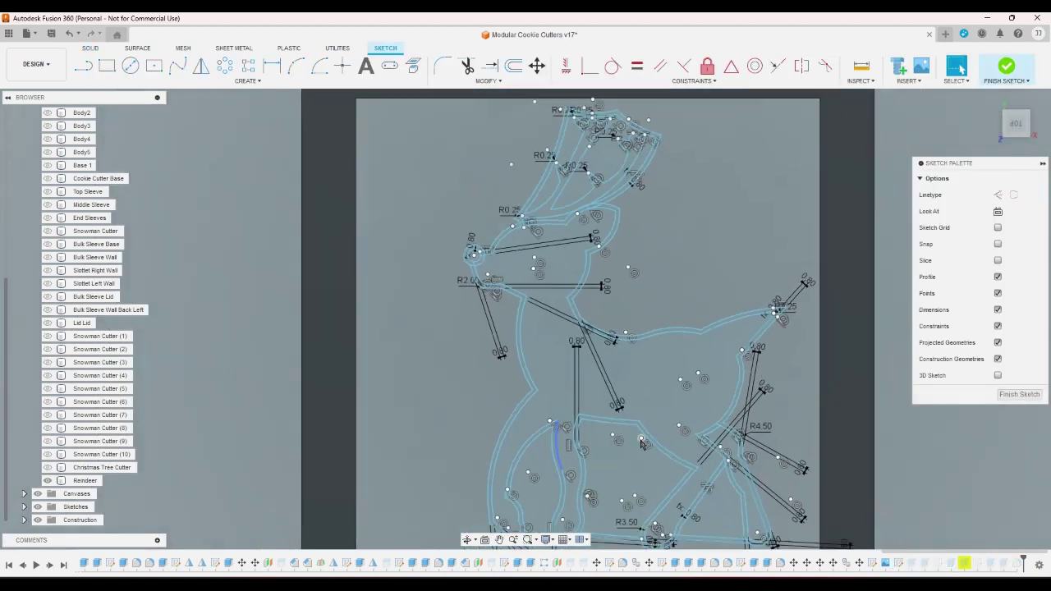
{"action": "scroll", "coordinate": [619, 531], "scroll_direction": "up", "scroll_amount": 10}
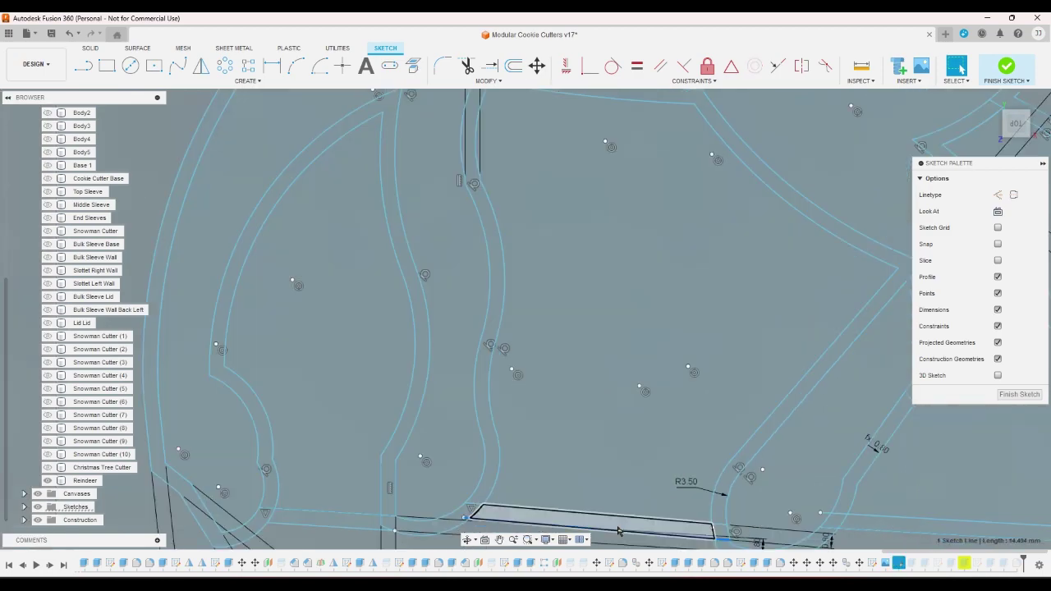
{"action": "left_click", "coordinate": [619, 531]}
{"action": "scroll", "coordinate": [619, 531], "scroll_direction": "down", "scroll_amount": 3}
{"action": "left_click", "coordinate": [991, 99]}
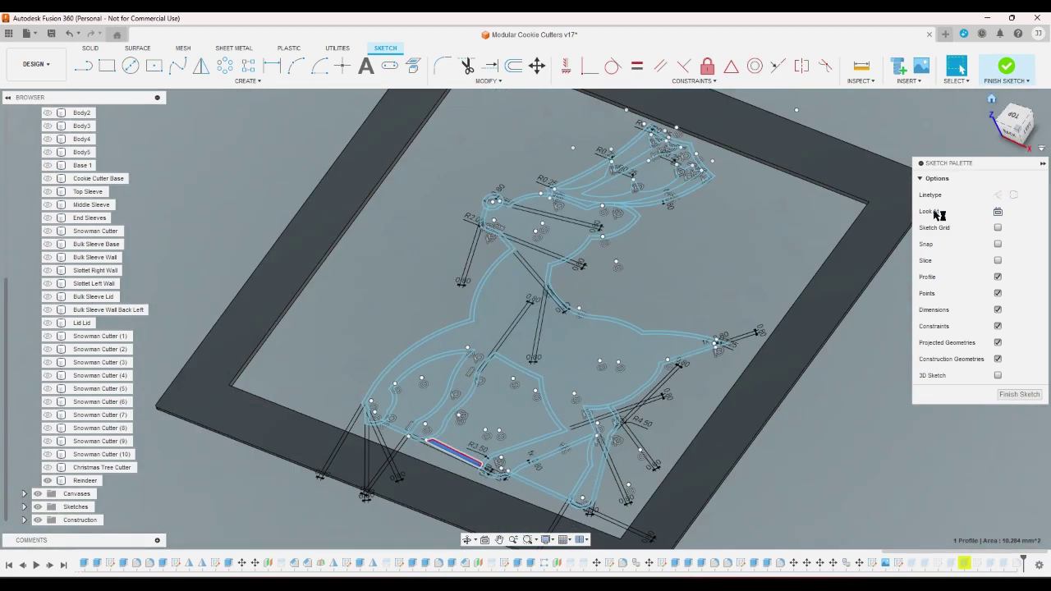
{"action": "left_click", "coordinate": [69, 33]}
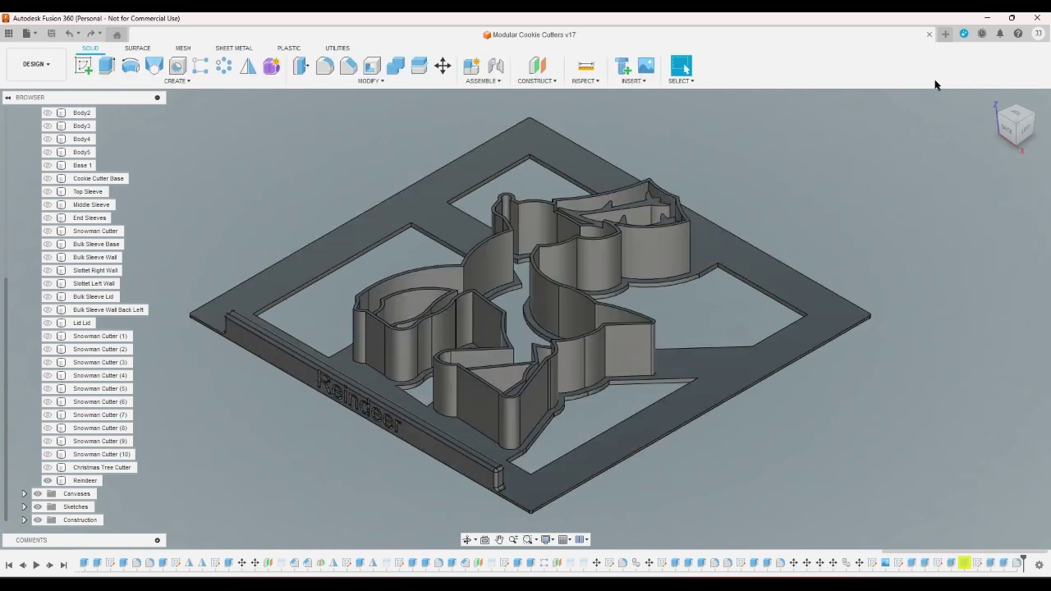
{"action": "left_click", "coordinate": [1014, 113]}
{"action": "scroll", "coordinate": [386, 273], "scroll_direction": "up", "scroll_amount": 3}
{"action": "scroll", "coordinate": [386, 273], "scroll_direction": "up", "scroll_amount": 1}
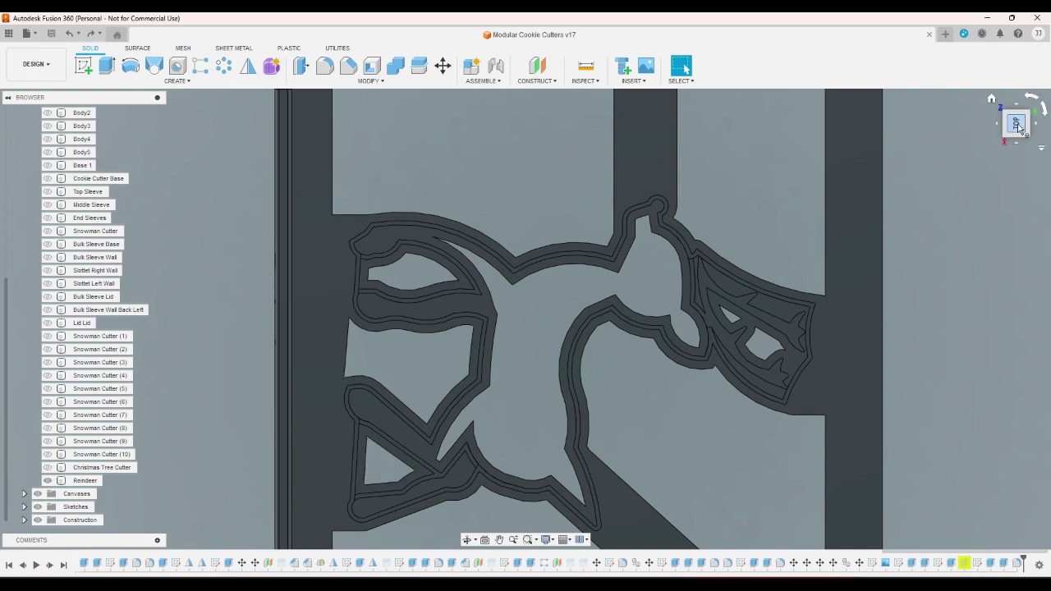
{"action": "left_click", "coordinate": [991, 98]}
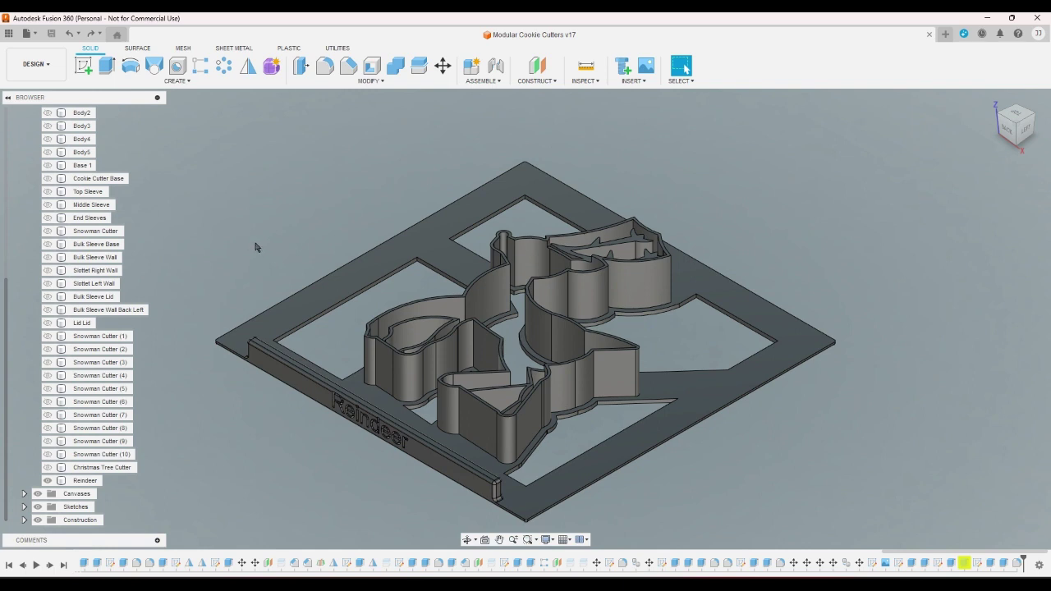
Hide the Reindeer body and show the Cutter Base body
{"action": "left_click", "coordinate": [47, 480]}
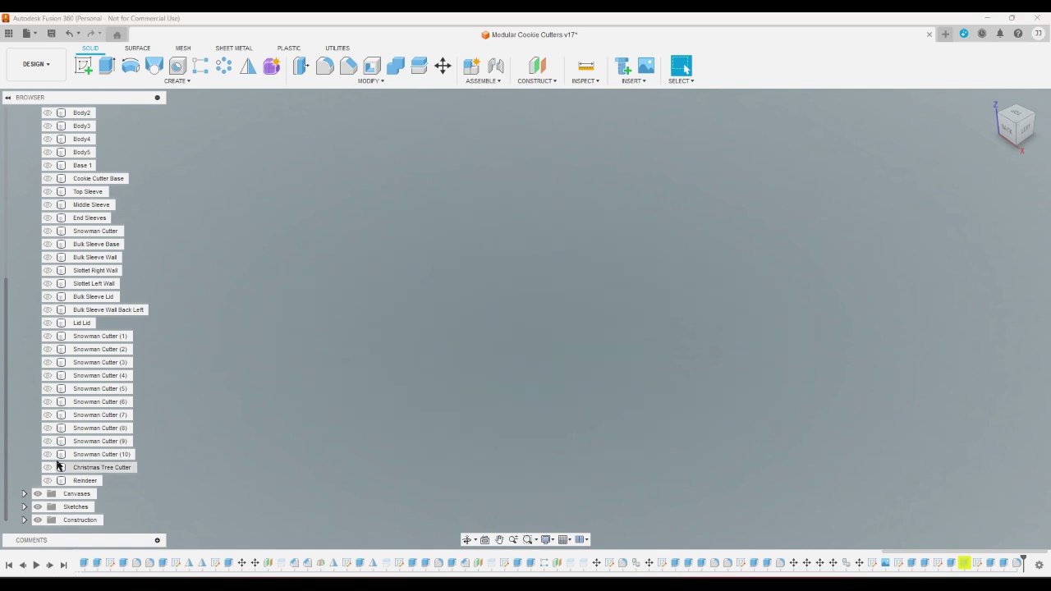
{"action": "scroll", "coordinate": [60, 444], "scroll_direction": "up", "scroll_amount": 5}
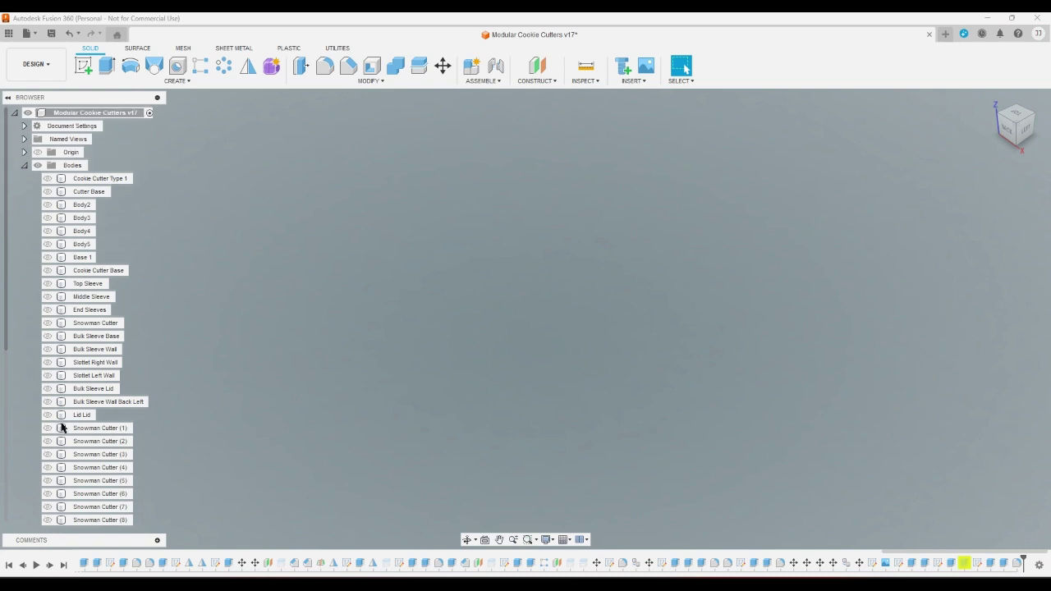
{"action": "left_click", "coordinate": [47, 191]}
{"action": "left_click", "coordinate": [82, 67]}
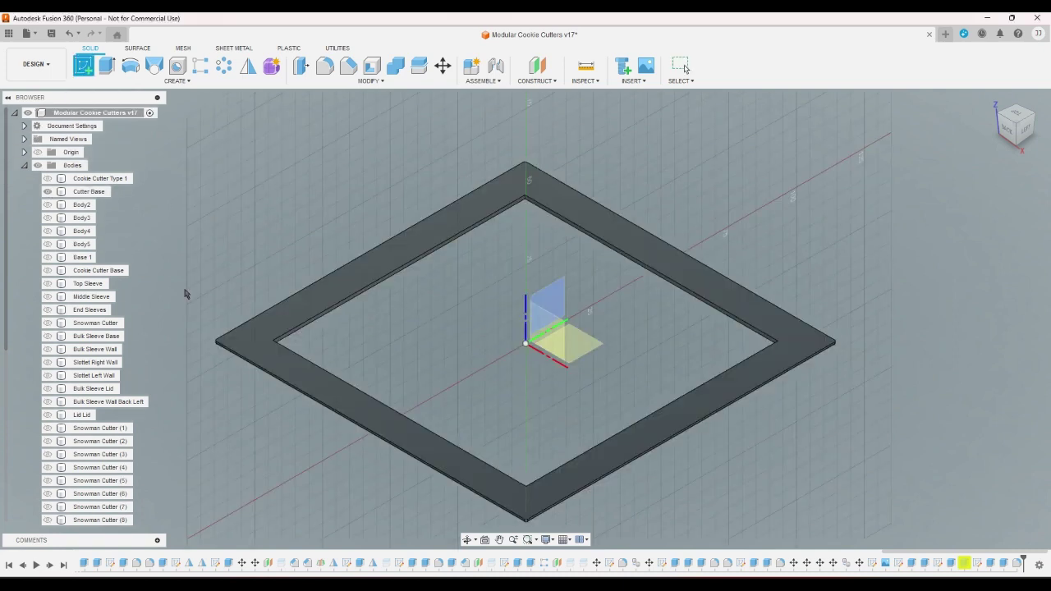
{"action": "left_click", "coordinate": [298, 425]}
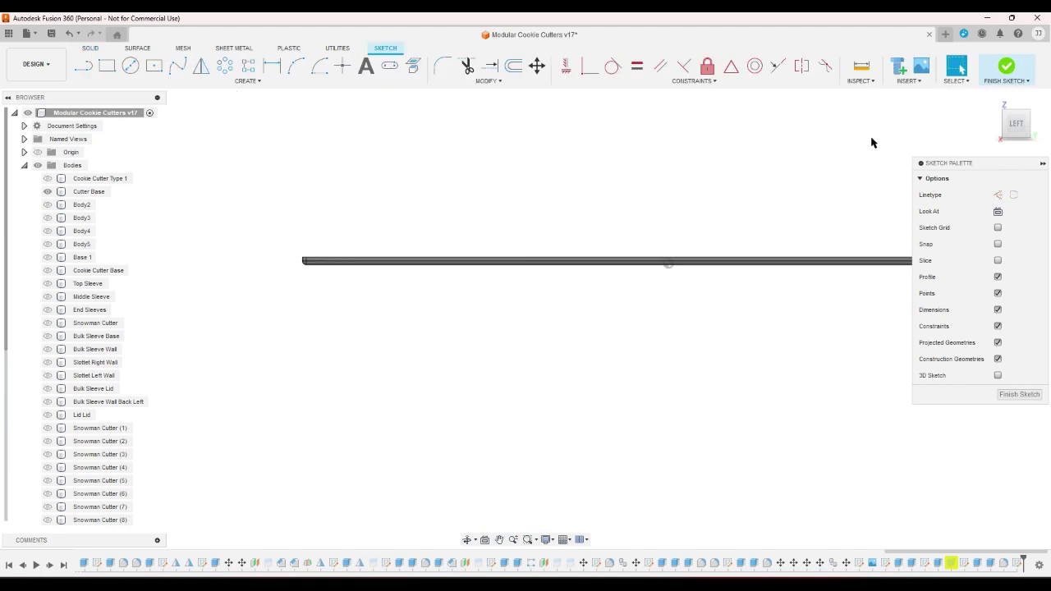
{"action": "left_click", "coordinate": [69, 34]}
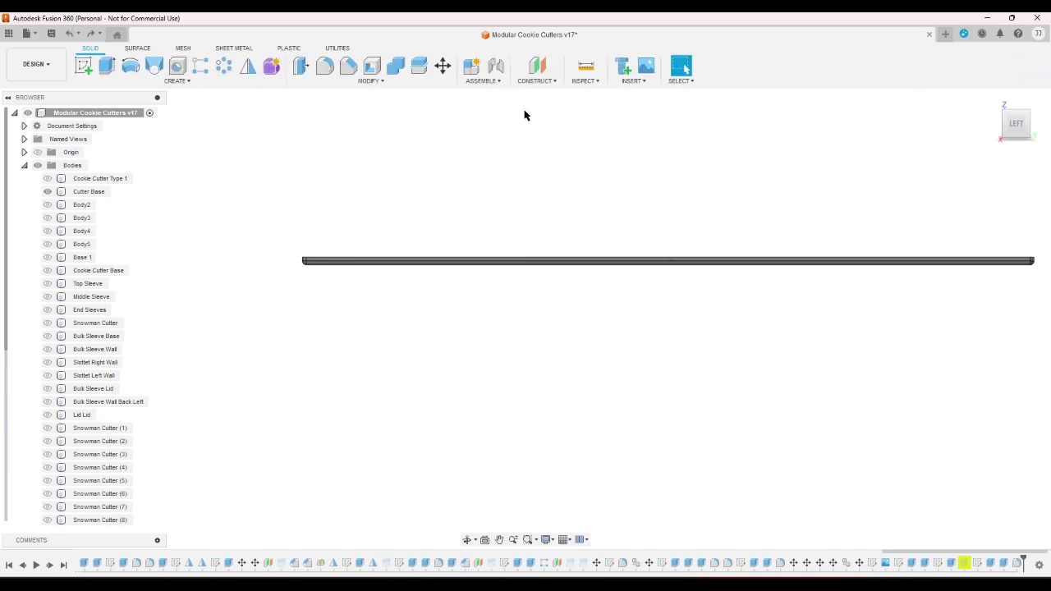
{"action": "left_click", "coordinate": [1006, 119]}
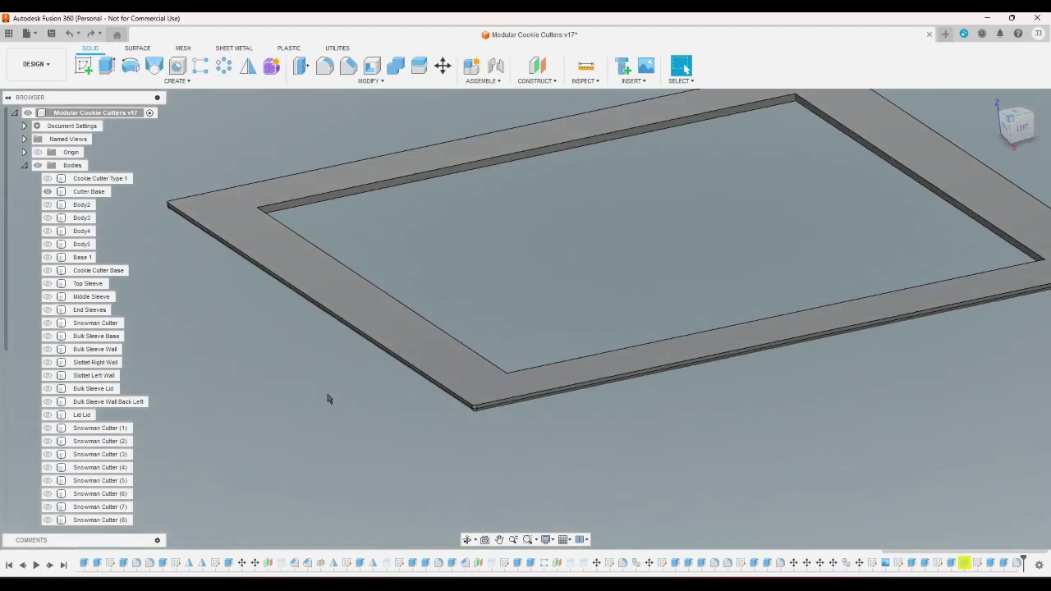
Start a sketch on the cutter base's thin back side face and show the Snowman Label sketch for reference
{"action": "scroll", "coordinate": [304, 374], "scroll_direction": "up", "scroll_amount": 5}
{"action": "left_click", "coordinate": [84, 68]}
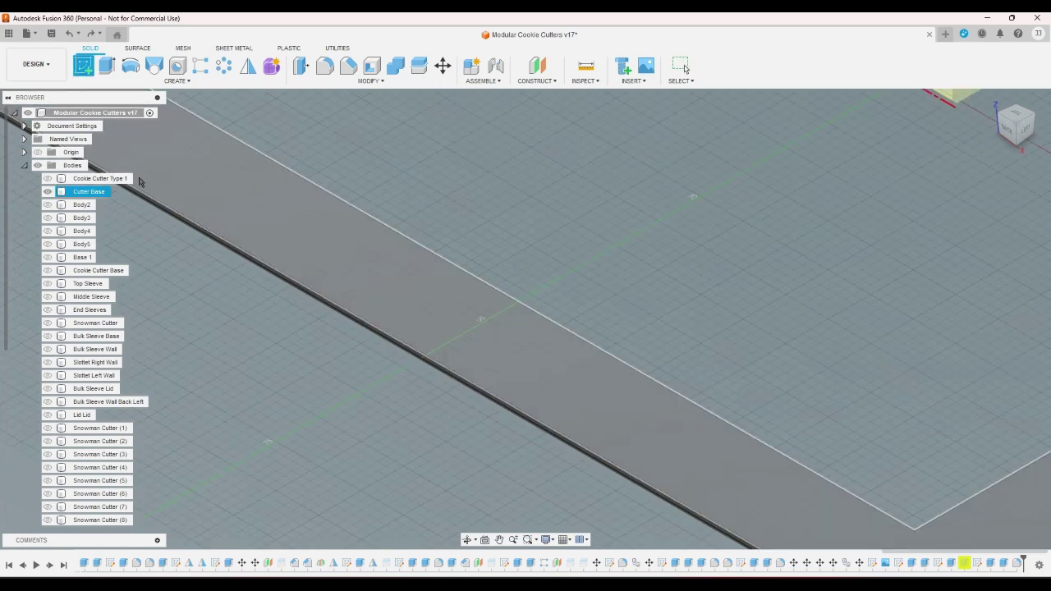
{"action": "left_click", "coordinate": [171, 214]}
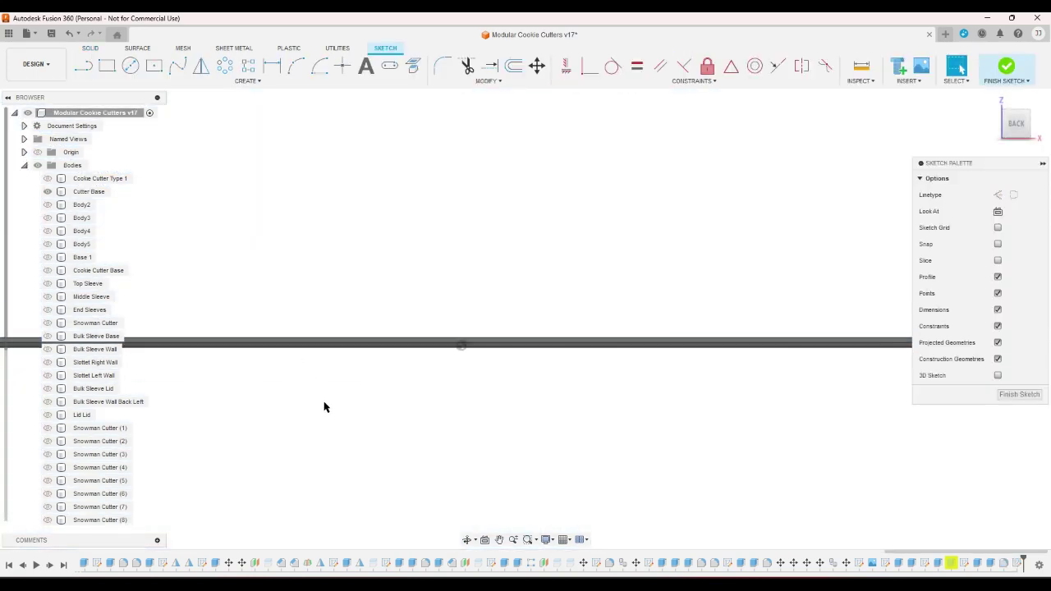
{"action": "scroll", "coordinate": [95, 427], "scroll_direction": "down", "scroll_amount": 1}
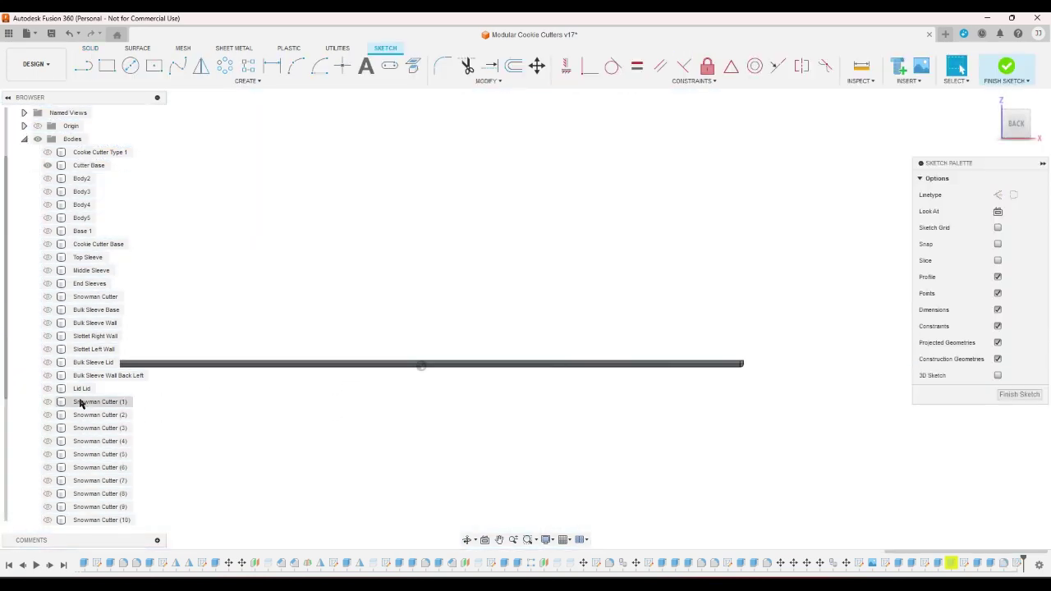
{"action": "scroll", "coordinate": [68, 467], "scroll_direction": "down", "scroll_amount": 3}
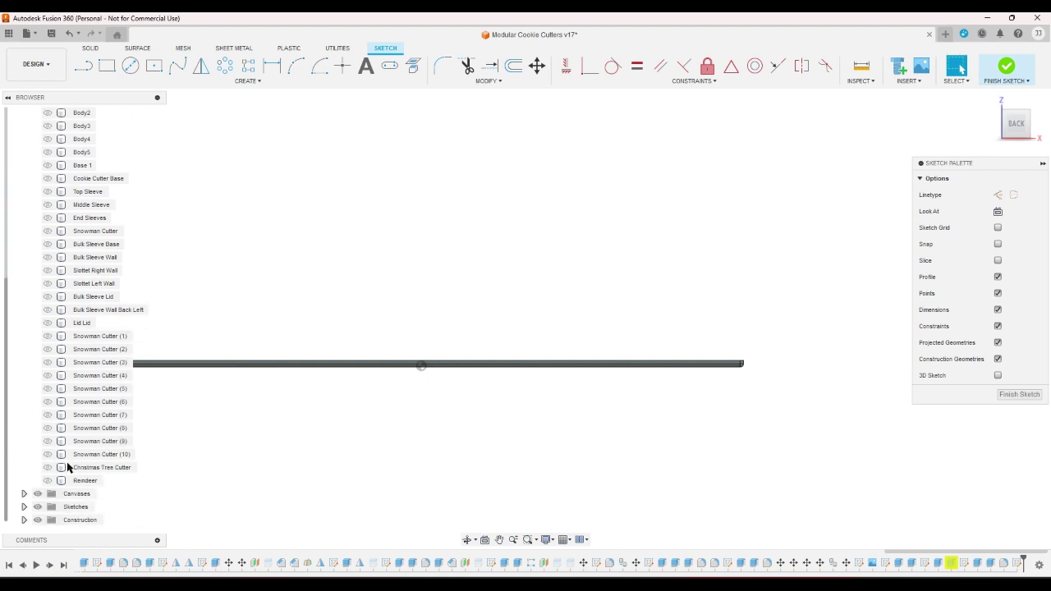
{"action": "left_click", "coordinate": [24, 507]}
{"action": "scroll", "coordinate": [58, 487], "scroll_direction": "down", "scroll_amount": 8}
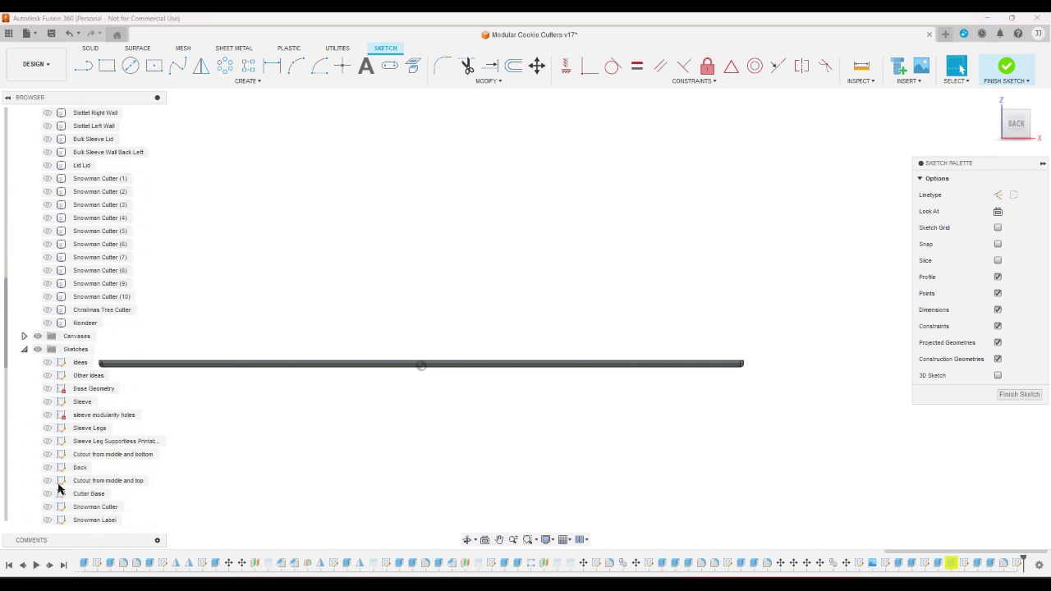
{"action": "left_click", "coordinate": [48, 480]}
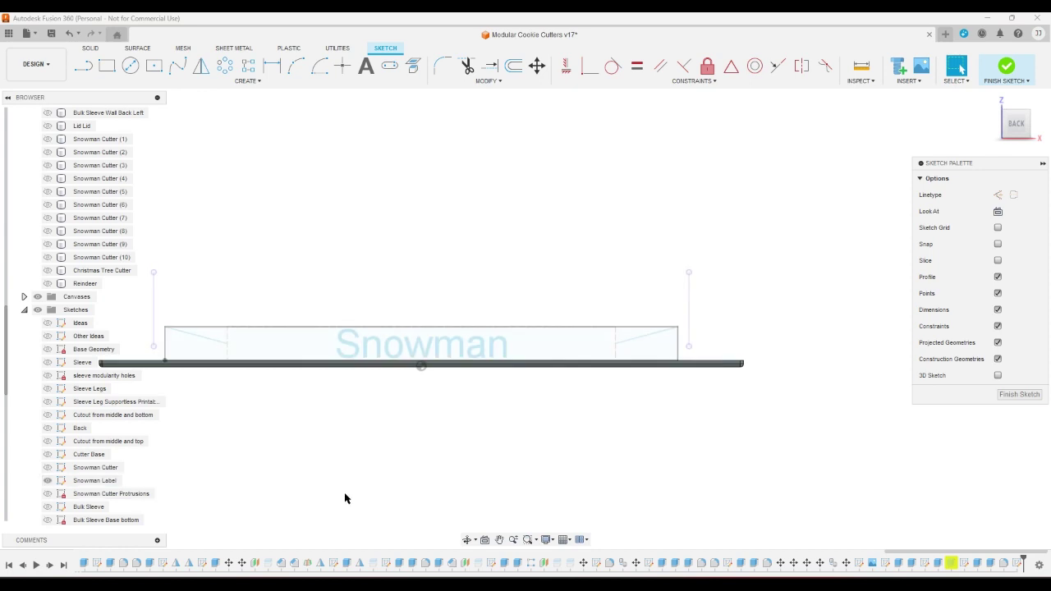
Project the Snowman label rectangle's side and top lines and the base's edge beneath it, and finish the sketch
{"action": "left_click", "coordinate": [413, 66]}
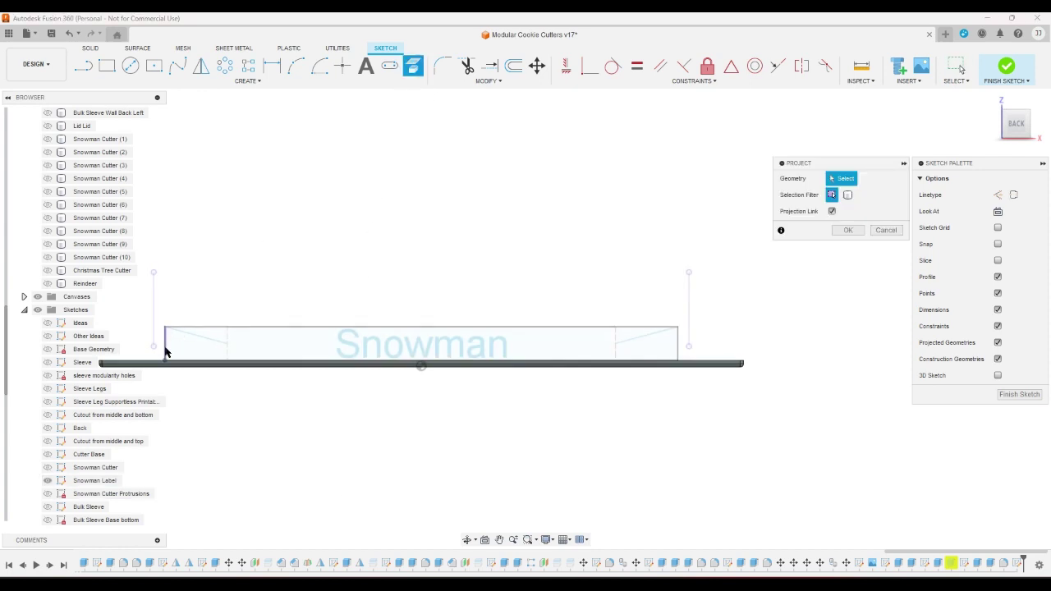
{"action": "left_click", "coordinate": [194, 335]}
{"action": "left_click", "coordinate": [198, 328]}
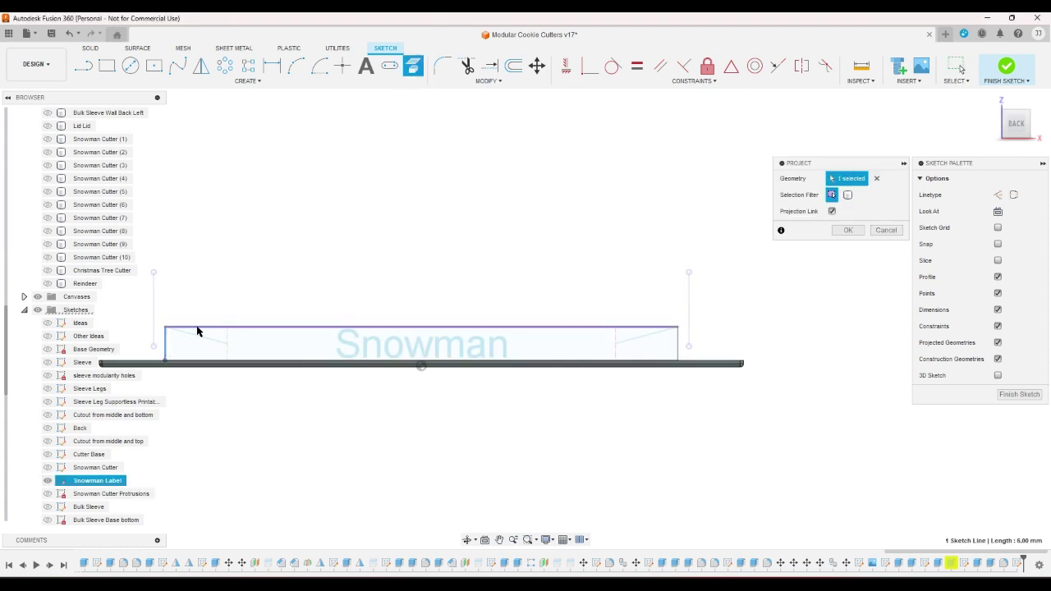
{"action": "left_click", "coordinate": [678, 349]}
{"action": "left_click", "coordinate": [671, 359]}
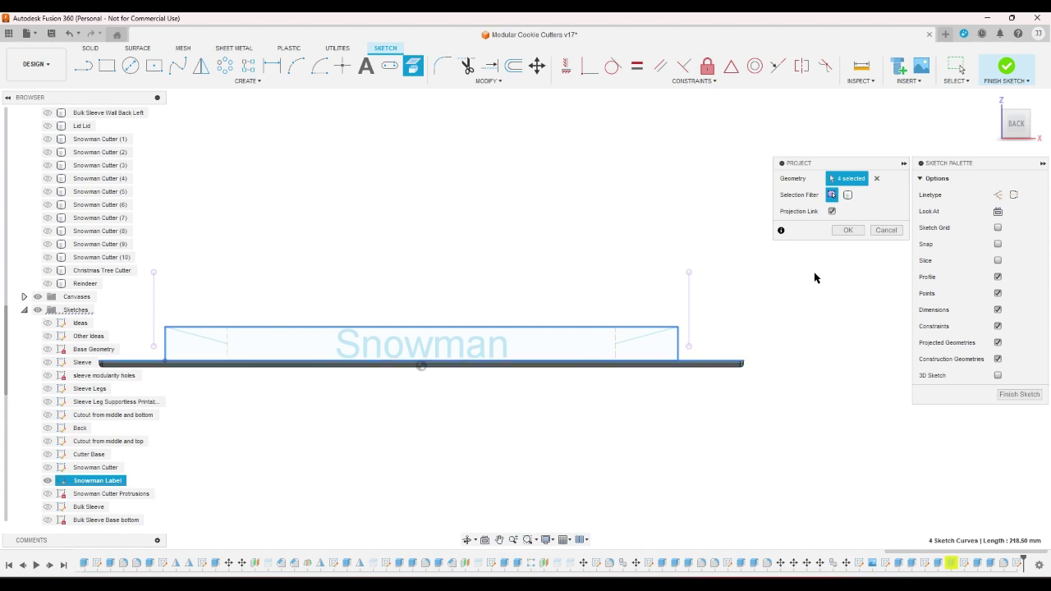
{"action": "left_click", "coordinate": [847, 230]}
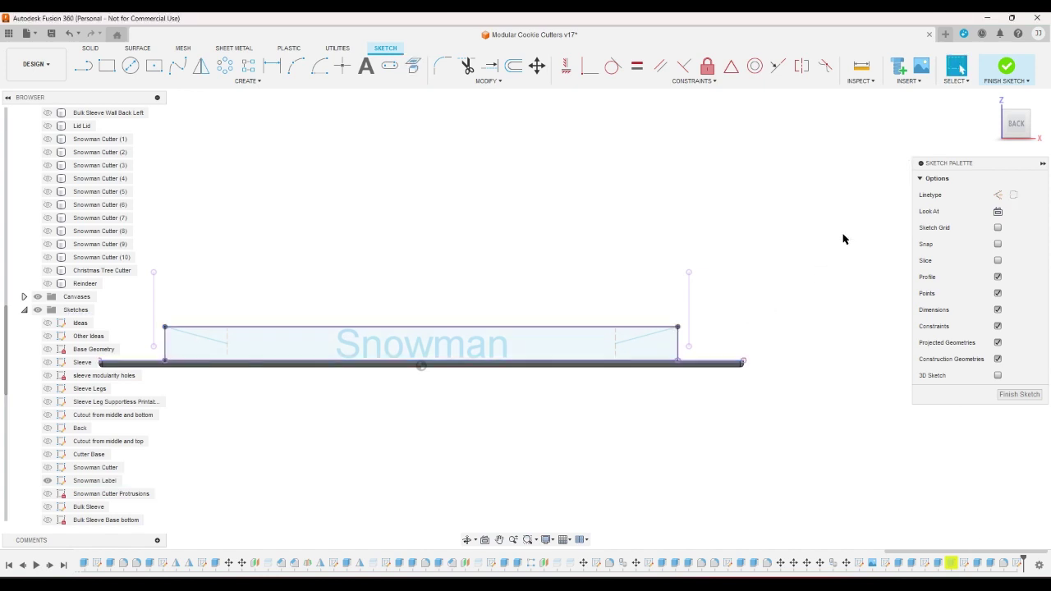
{"action": "left_click", "coordinate": [992, 73]}
{"action": "left_click", "coordinate": [997, 103]}
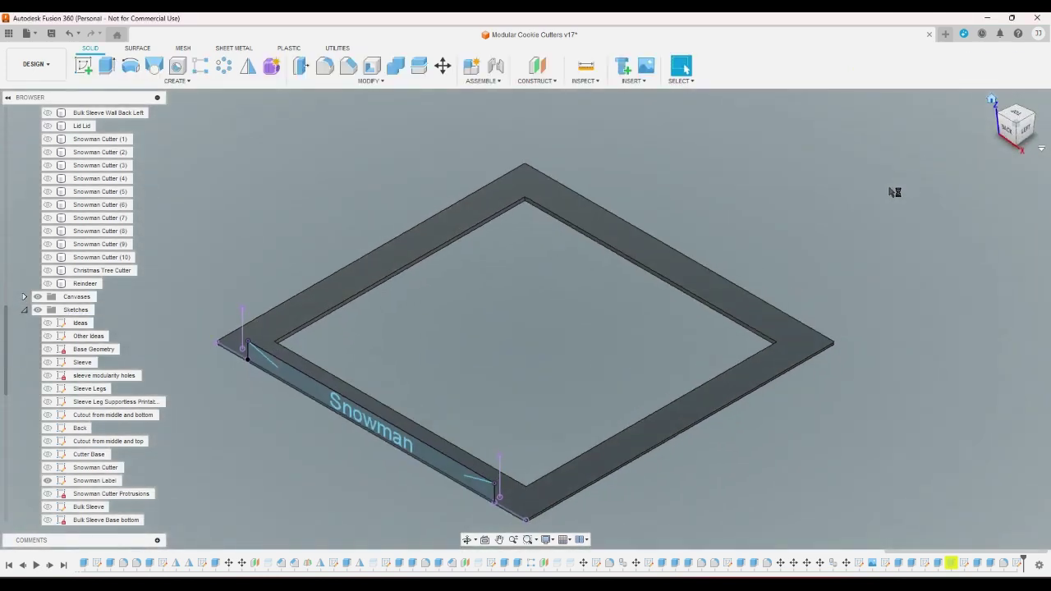
Hide the Snowman Label sketch and extrude the projected label rectangle by -2 * wallthickness, joined to the cutter base
{"action": "left_click", "coordinate": [54, 482]}
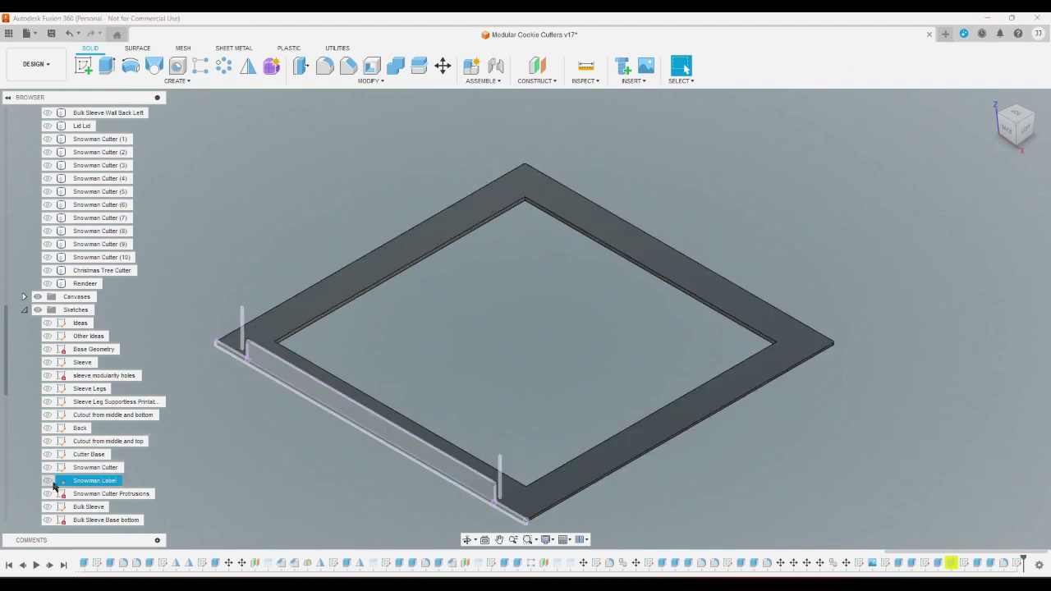
{"action": "left_click", "coordinate": [107, 66]}
{"action": "left_click", "coordinate": [257, 365]}
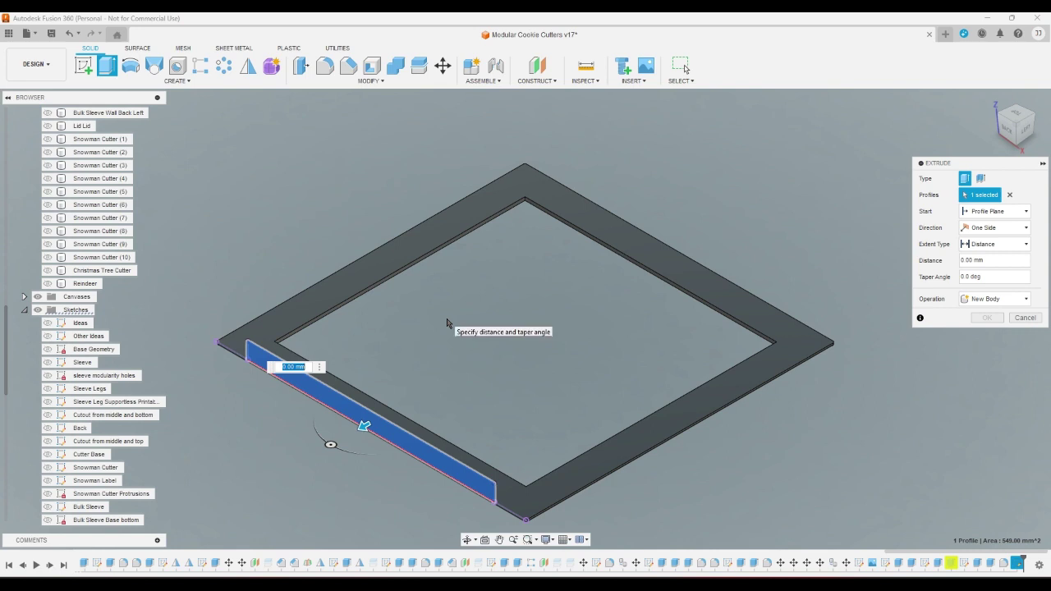
{"action": "type", "text": "-2*w"}
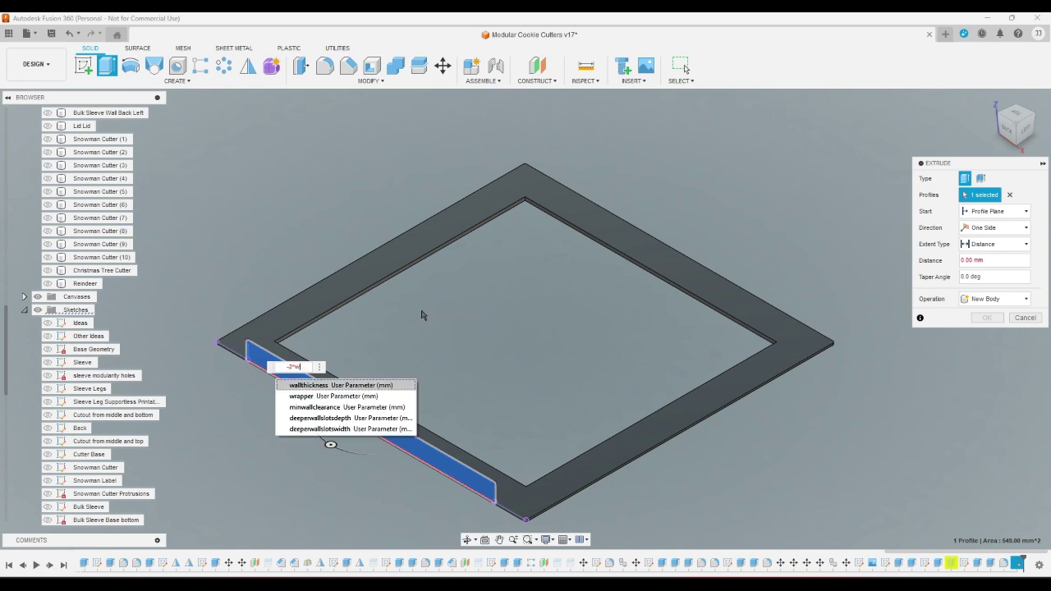
{"action": "left_click", "coordinate": [343, 384]}
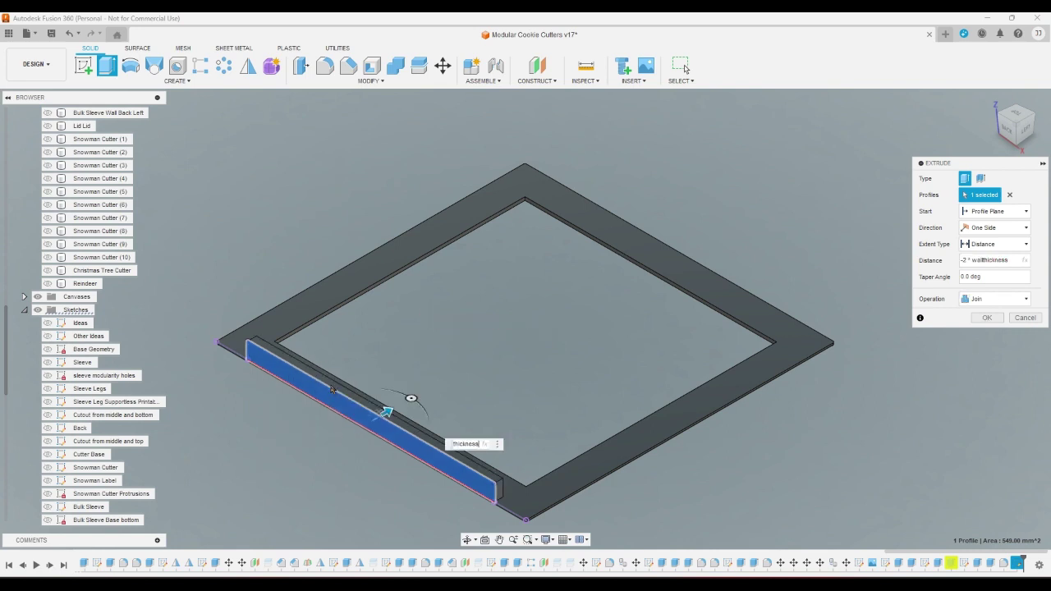
{"action": "key", "text": "Return"}
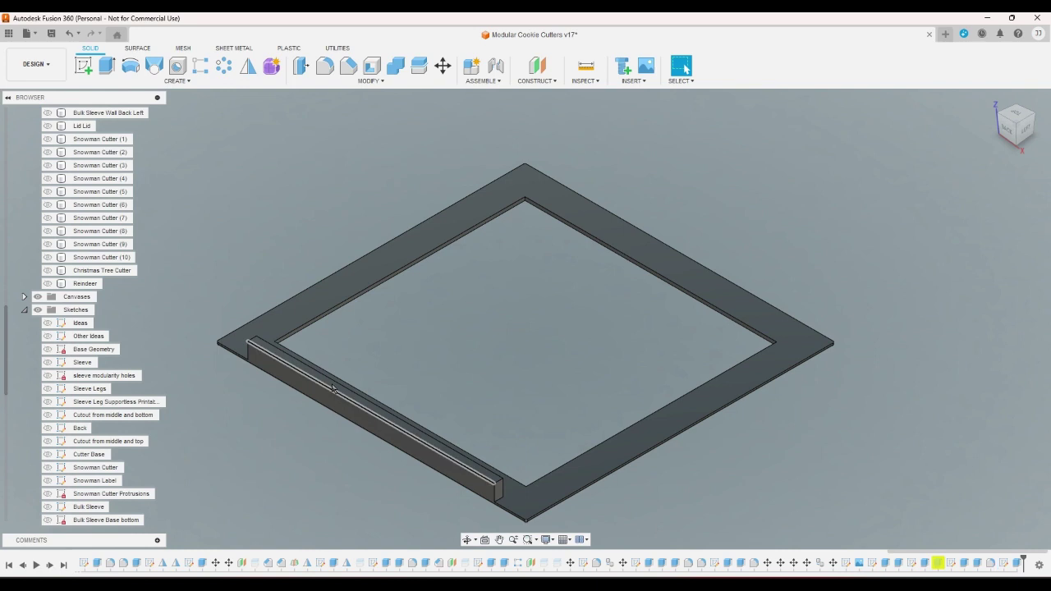
Start a fillet on the label bar, selecting the edges around one end face and the bar's long top and lower edges
{"action": "left_click", "coordinate": [325, 67]}
{"action": "scroll", "coordinate": [468, 510], "scroll_direction": "up", "scroll_amount": 5}
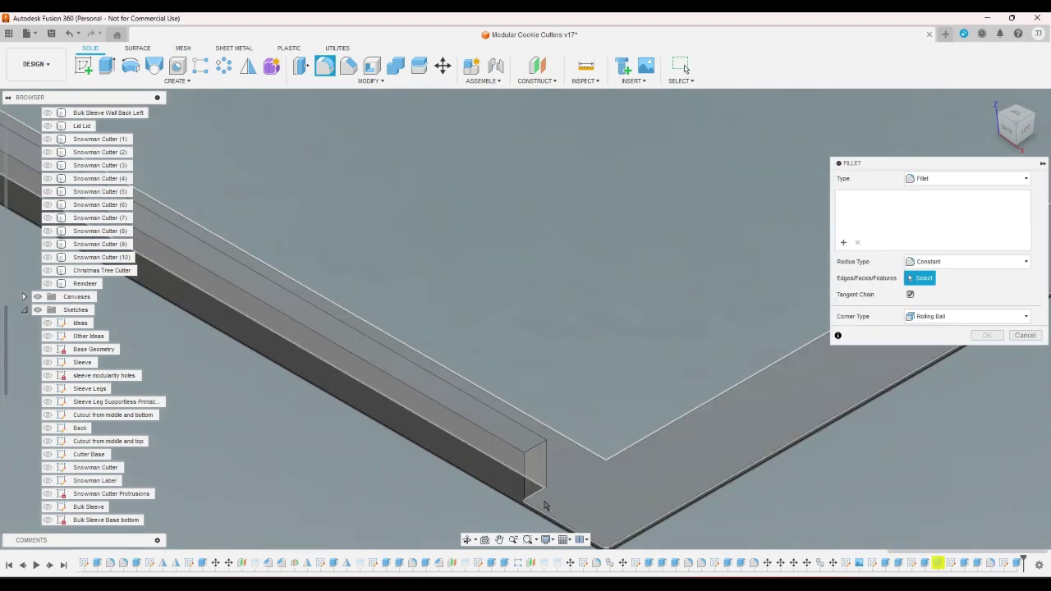
{"action": "left_click", "coordinate": [541, 497]}
{"action": "left_click", "coordinate": [545, 467]}
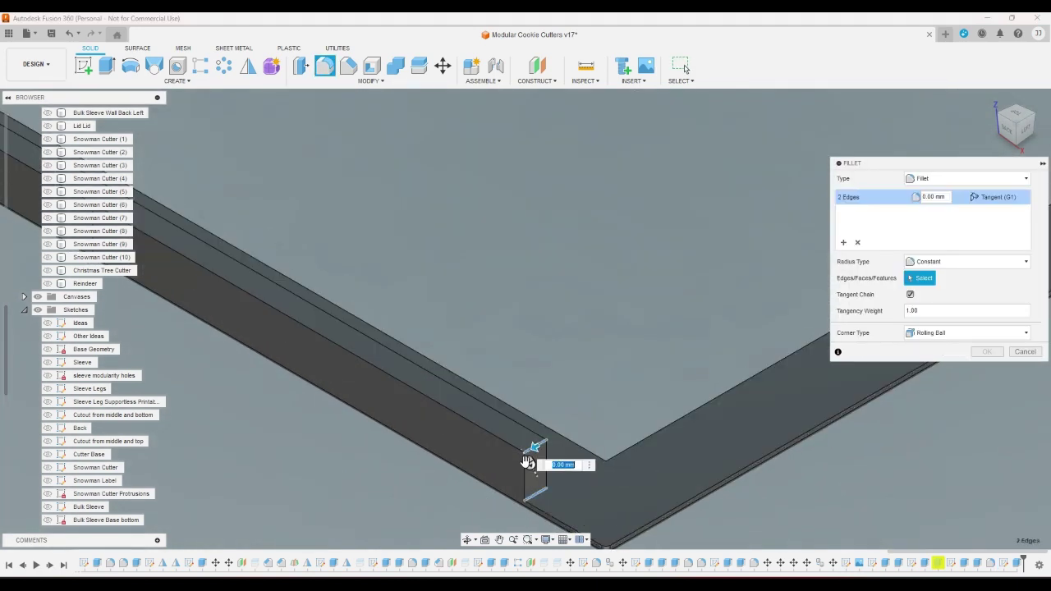
{"action": "left_click", "coordinate": [533, 447]}
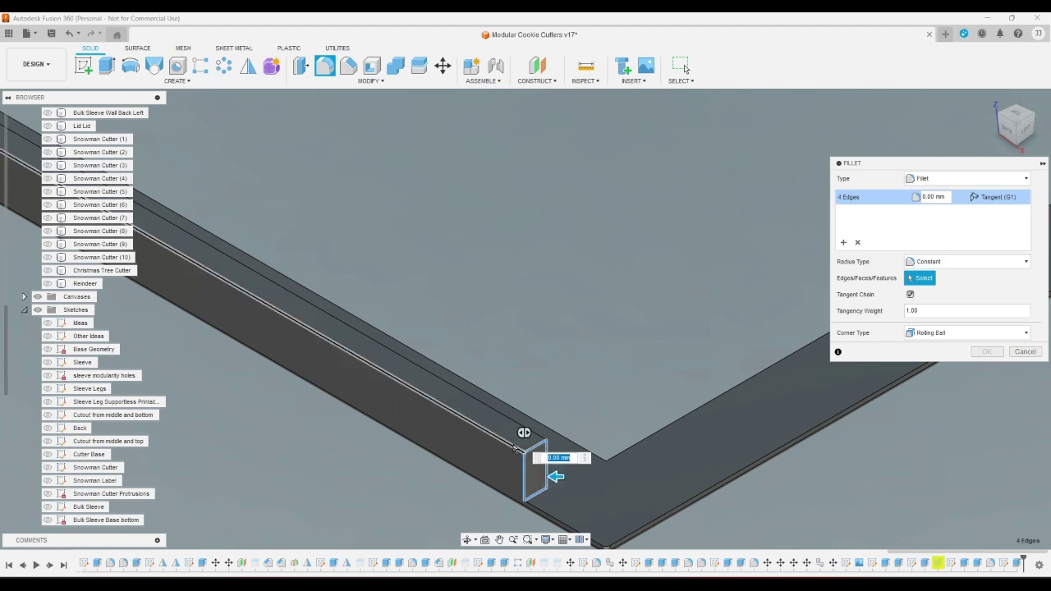
{"action": "left_click", "coordinate": [513, 444]}
{"action": "left_click", "coordinate": [511, 419]}
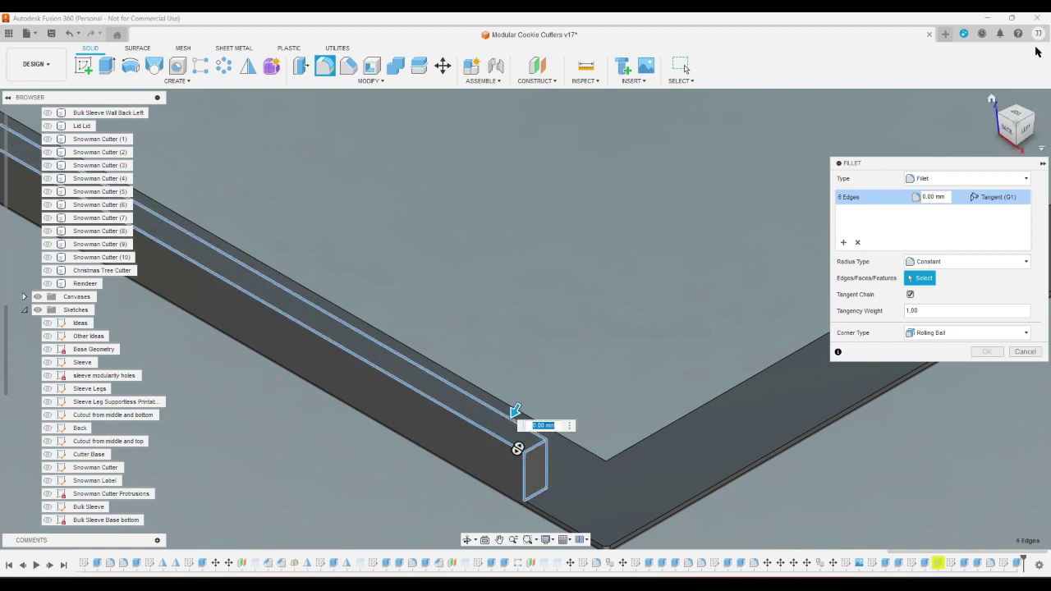
{"action": "left_click", "coordinate": [539, 482]}
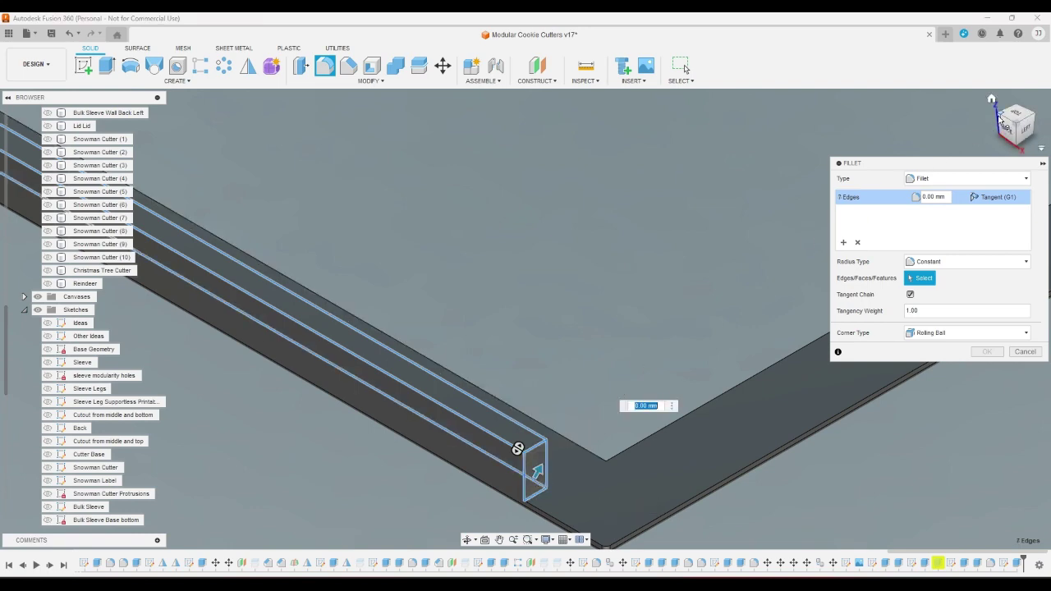
Add the edges around the label bar's opposite end and fillet all selected edges with a radius of wallthickness/2
{"action": "left_click_drag", "start_coordinate": [996, 120], "coordinate": [919, 141]}
{"action": "scroll", "coordinate": [637, 219], "scroll_direction": "down", "scroll_amount": 3}
{"action": "scroll", "coordinate": [436, 480], "scroll_direction": "up", "scroll_amount": 5}
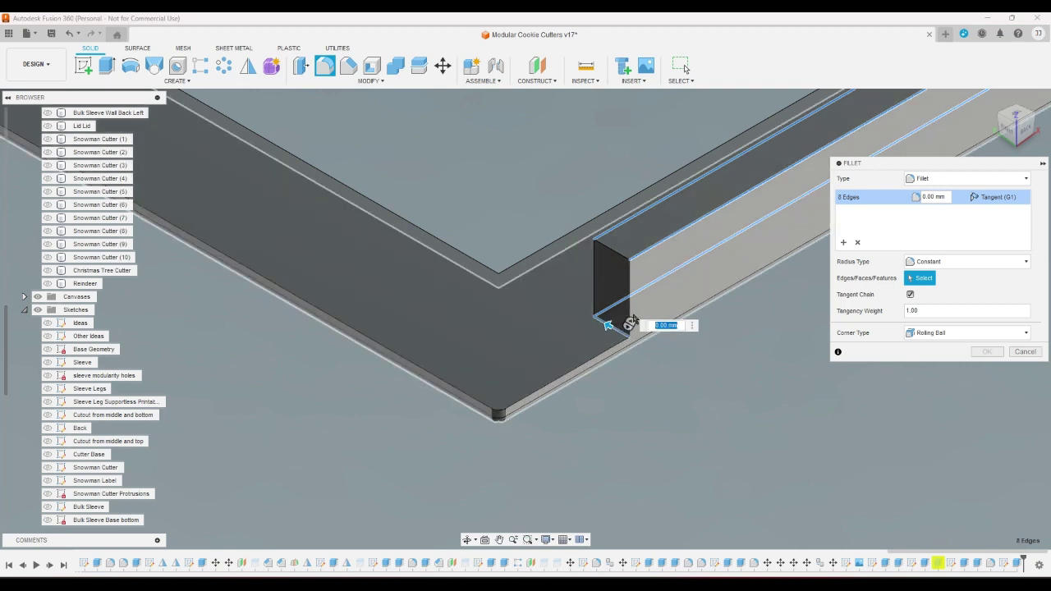
{"action": "left_click", "coordinate": [628, 300]}
{"action": "left_click", "coordinate": [610, 248]}
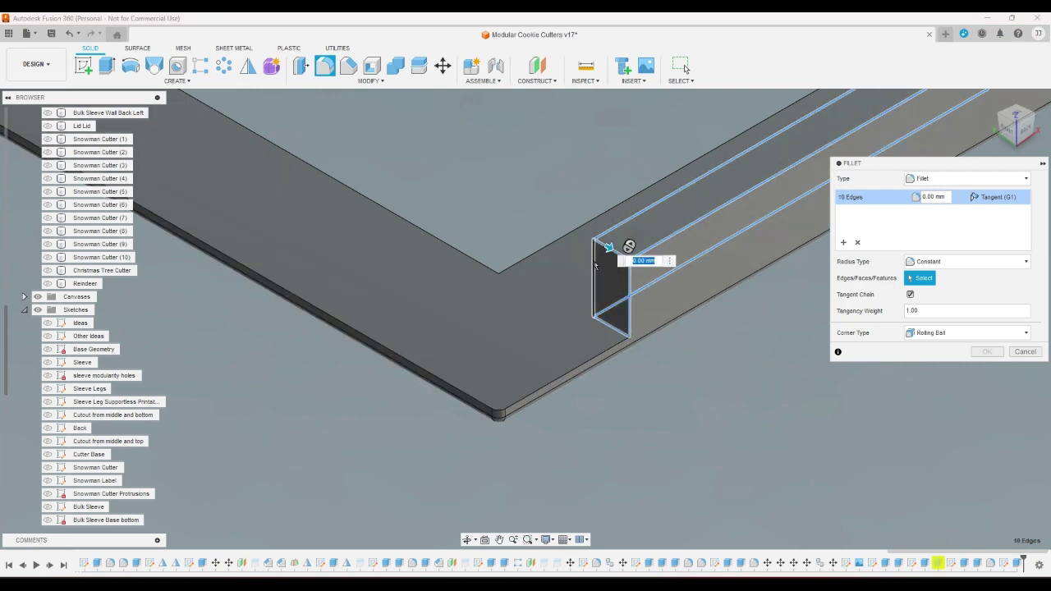
{"action": "left_click", "coordinate": [594, 265]}
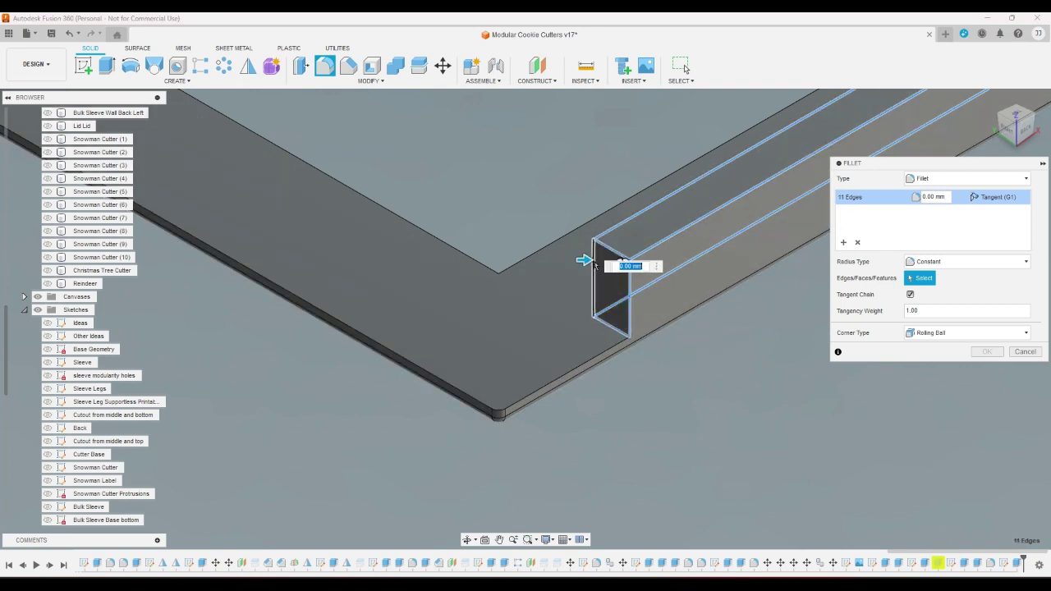
{"action": "type", "text": "wallthickness"}
{"action": "key", "text": "Return"}
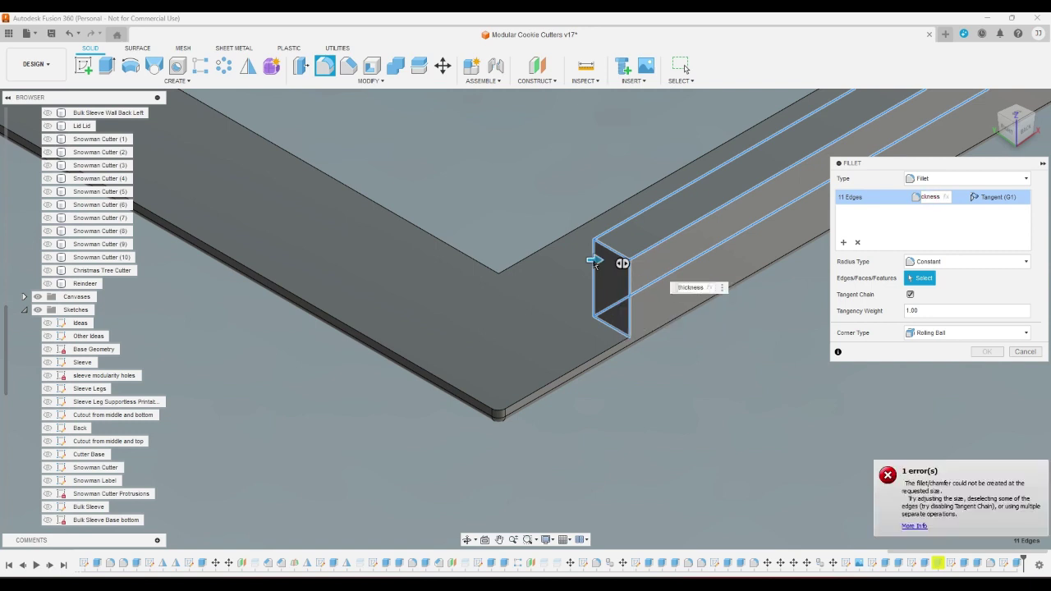
{"action": "type", "text": "/2"}
{"action": "key", "text": "Return"}
Save the design with the filleted label bar as a new version
{"action": "scroll", "coordinate": [594, 264], "scroll_direction": "down", "scroll_amount": 2}
{"action": "scroll", "coordinate": [594, 265], "scroll_direction": "down", "scroll_amount": 1}
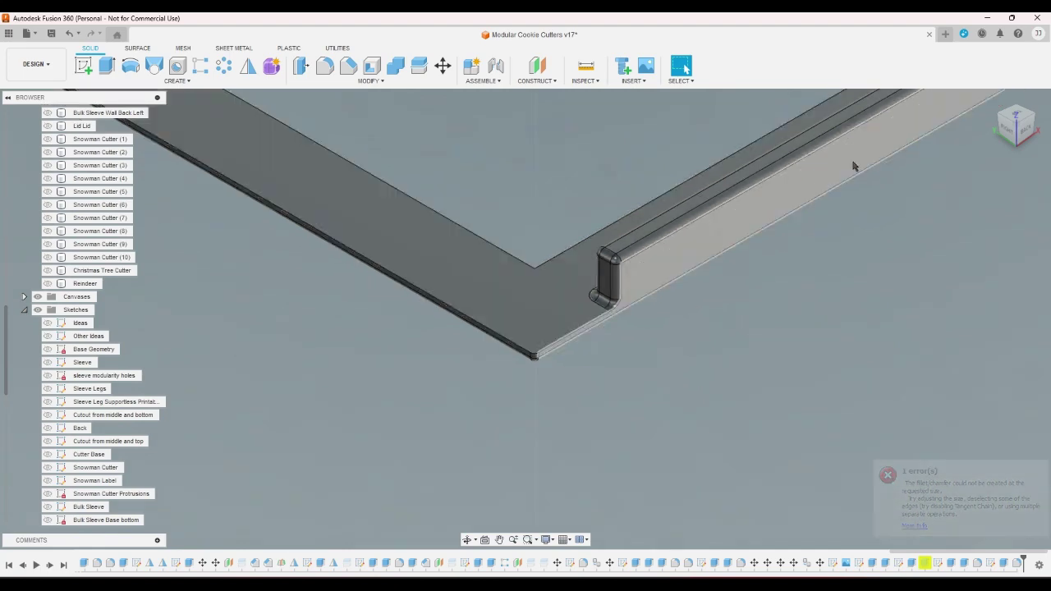
{"action": "left_click", "coordinate": [995, 100]}
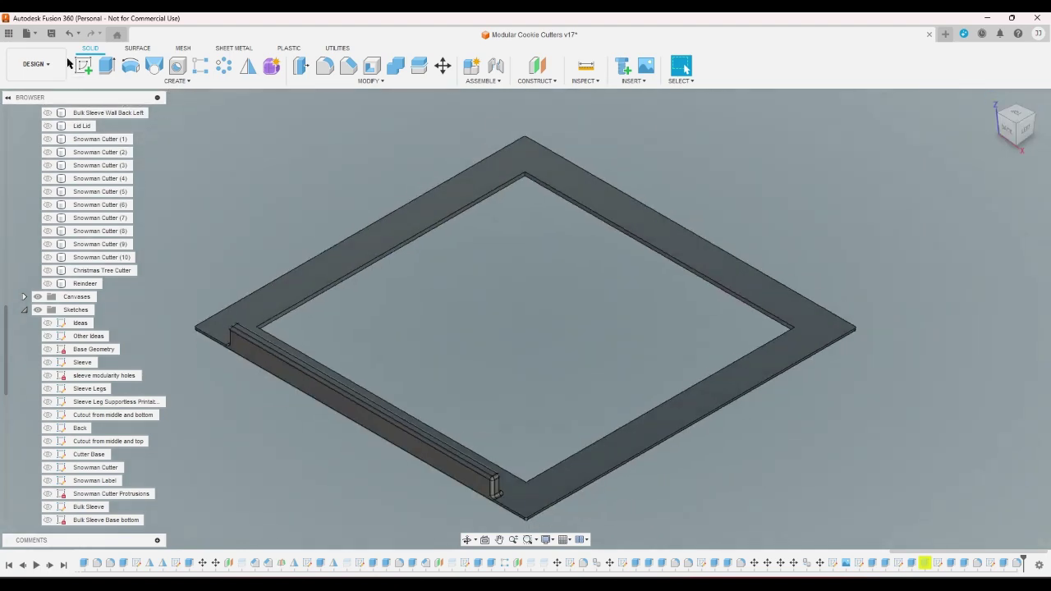
{"action": "left_click", "coordinate": [50, 34]}
{"action": "left_click", "coordinate": [504, 326]}
{"action": "left_click", "coordinate": [83, 66]}
{"action": "left_click", "coordinate": [273, 359]}
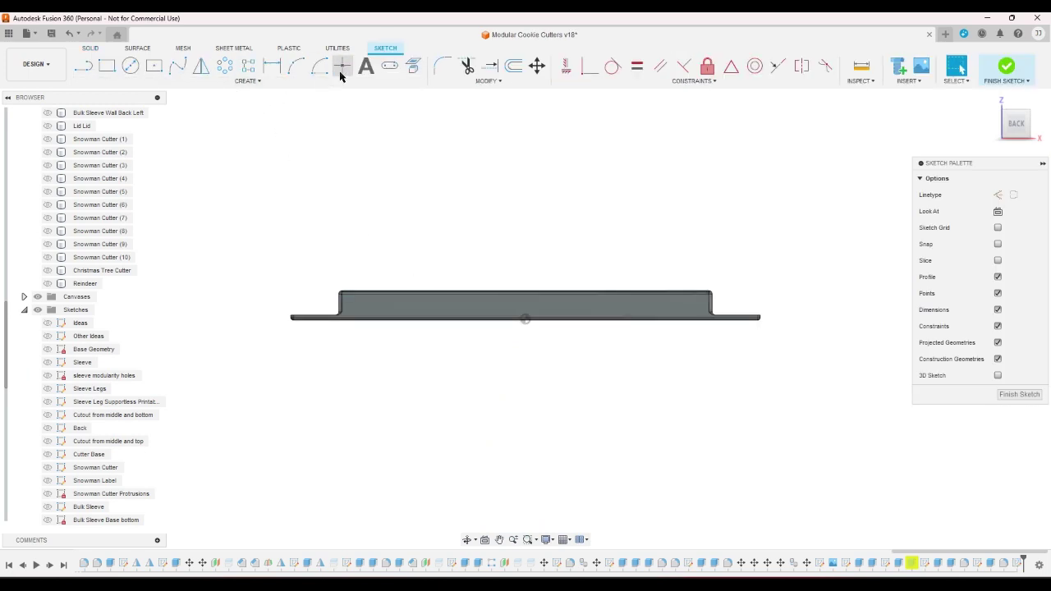
{"action": "left_click", "coordinate": [367, 66]}
{"action": "left_click", "coordinate": [381, 309]}
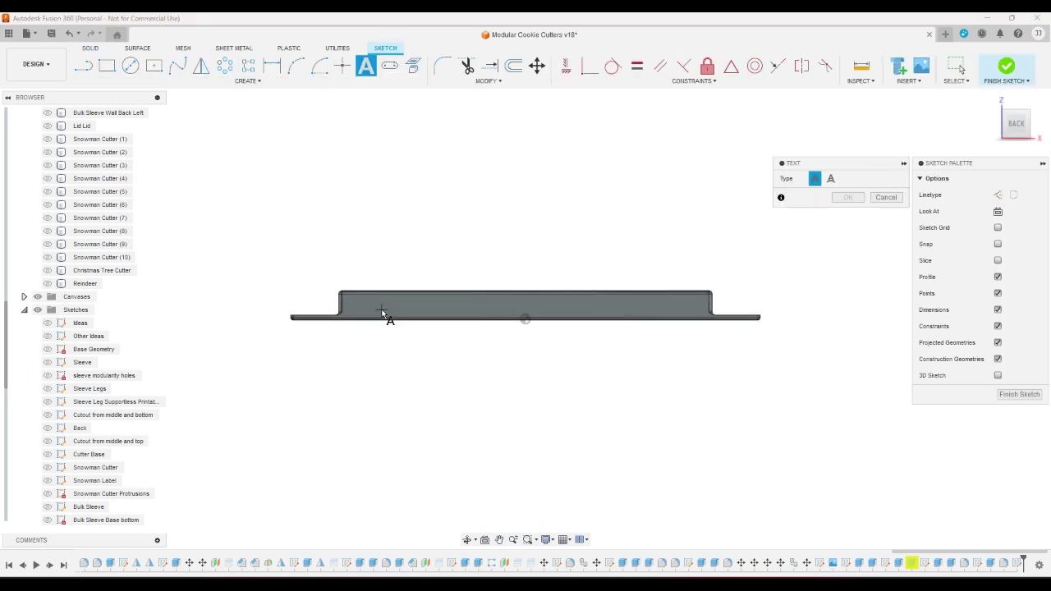
{"action": "left_click", "coordinate": [593, 300]}
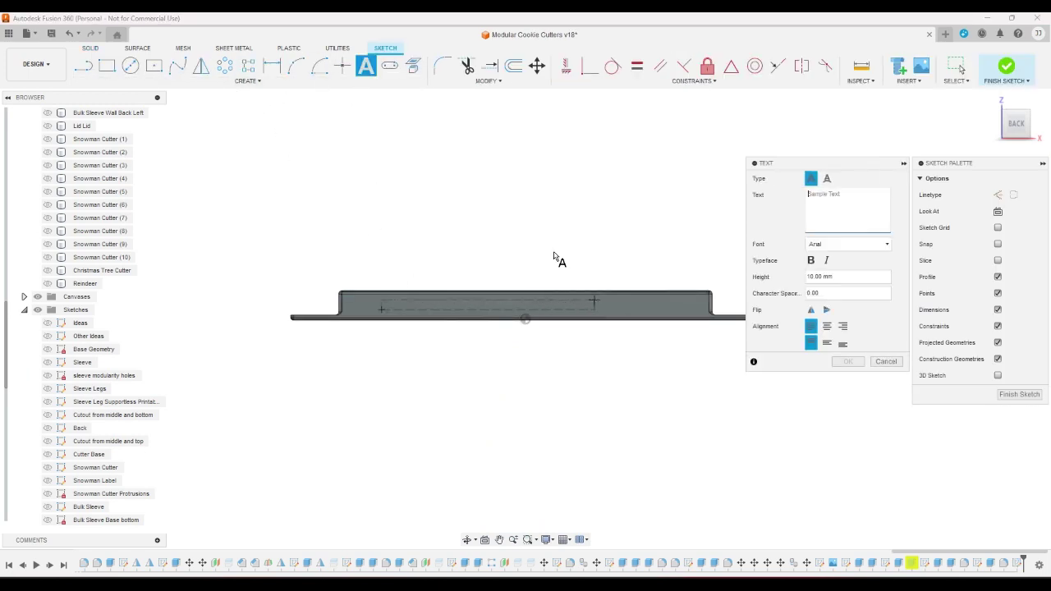
{"action": "left_click", "coordinate": [886, 362]}
{"action": "left_click", "coordinate": [69, 33]}
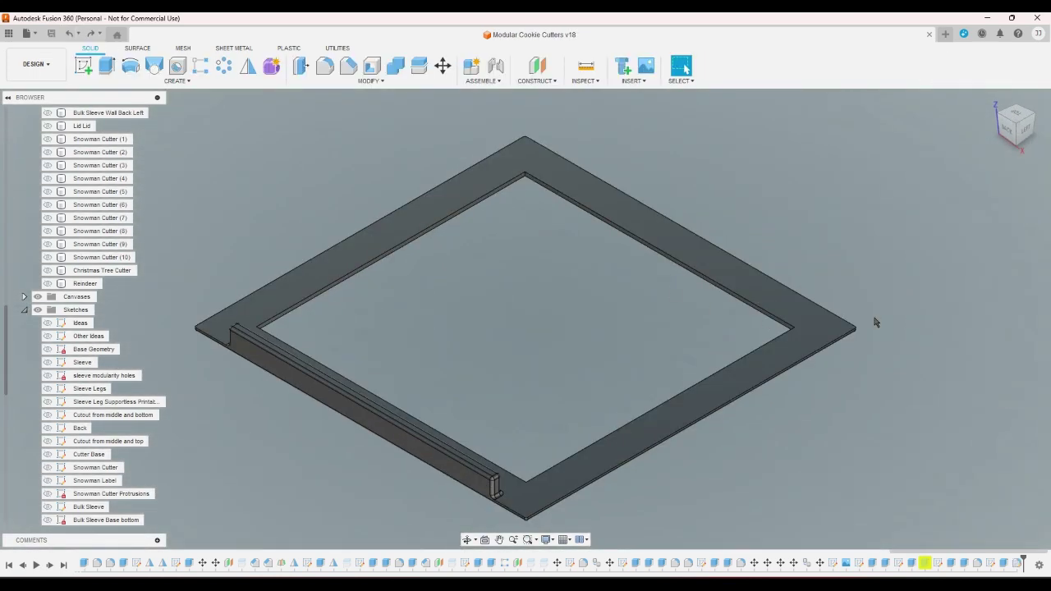
Create a copy of the cutter base body with its label bar in place, leaving all move distances at 0
{"action": "left_click", "coordinate": [443, 66]}
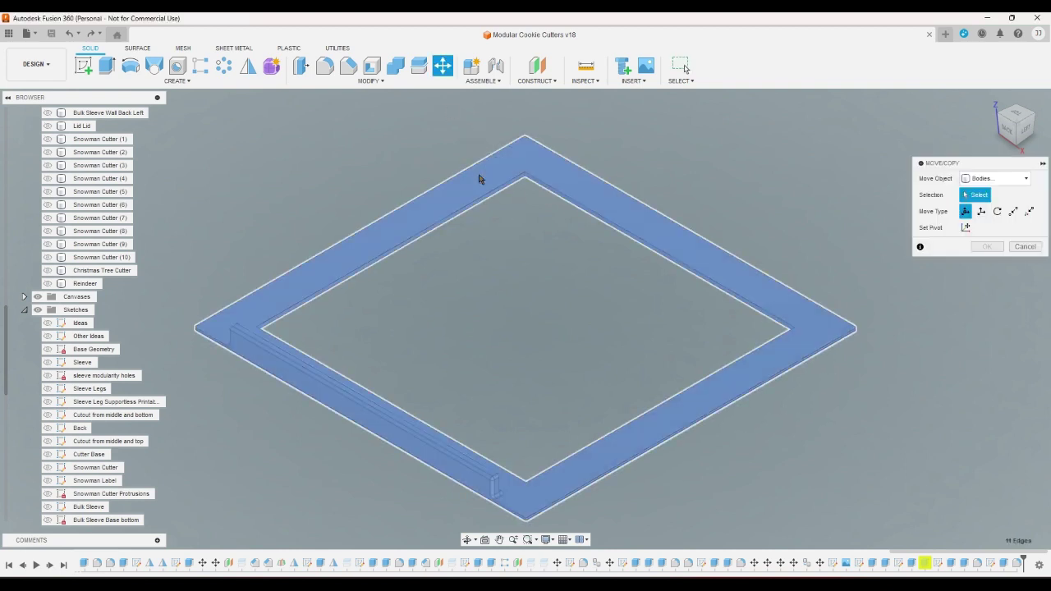
{"action": "left_click", "coordinate": [481, 175]}
{"action": "left_click", "coordinate": [965, 342]}
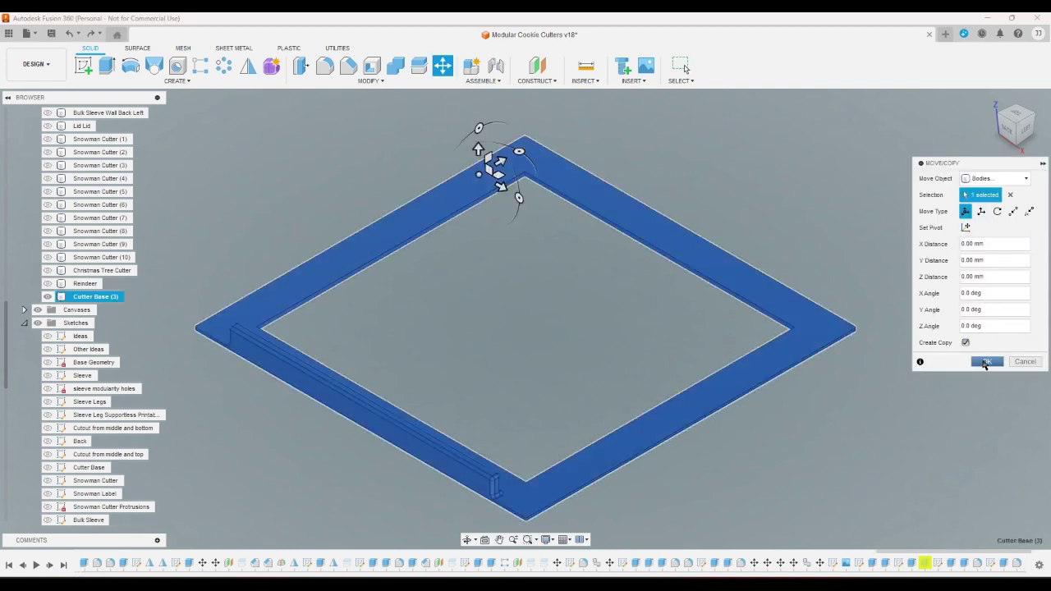
{"action": "left_click", "coordinate": [986, 361]}
{"action": "scroll", "coordinate": [39, 341], "scroll_direction": "up", "scroll_amount": 7}
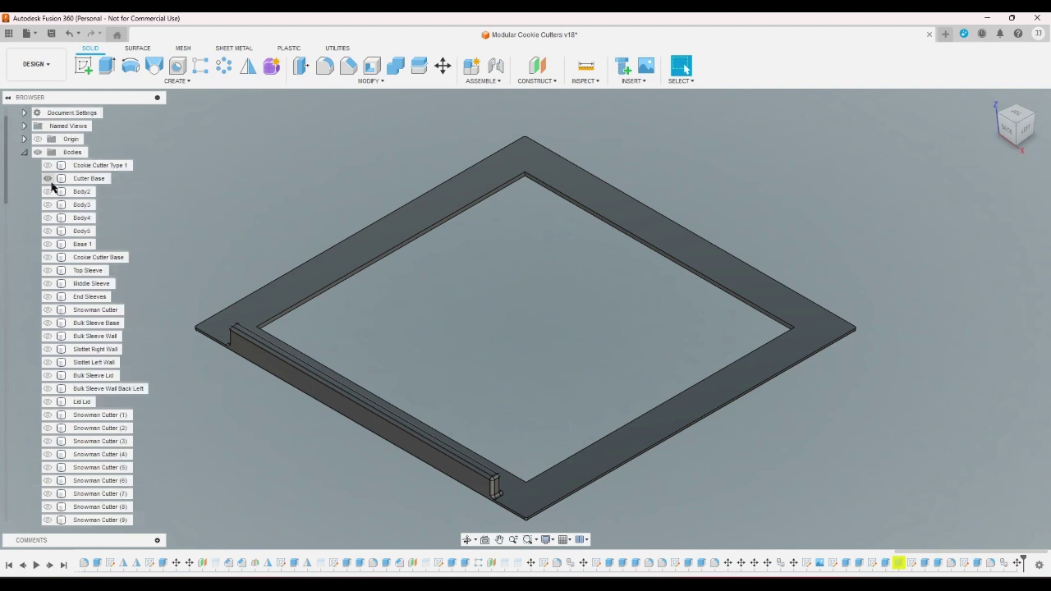
{"action": "scroll", "coordinate": [123, 337], "scroll_direction": "down", "scroll_amount": 6}
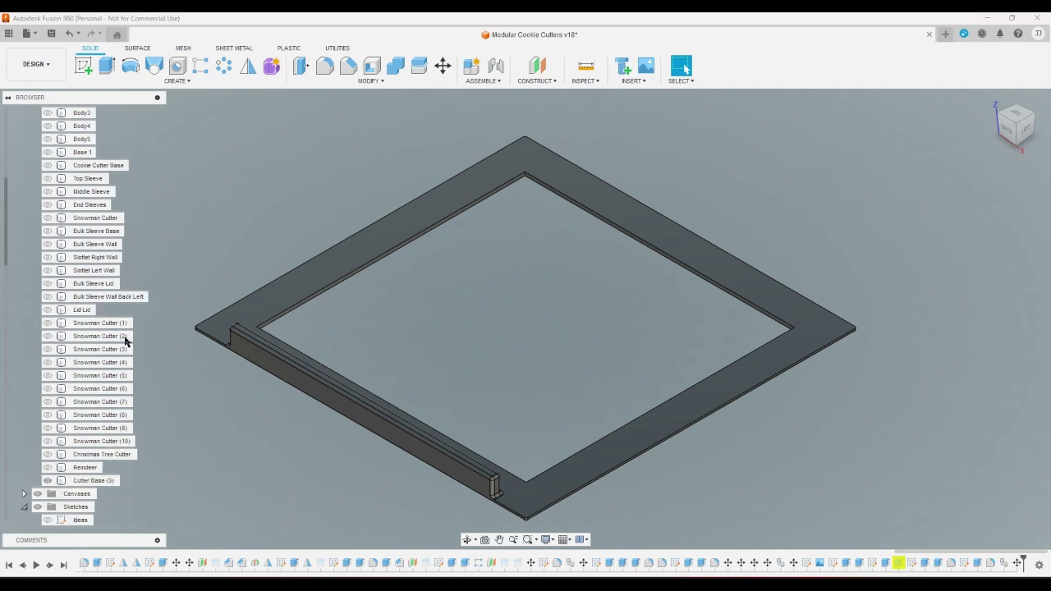
Insert Santa Clause.png from the Desktop as a canvas on the cutter base's top face
{"action": "left_click", "coordinate": [640, 76]}
{"action": "left_click", "coordinate": [423, 402]}
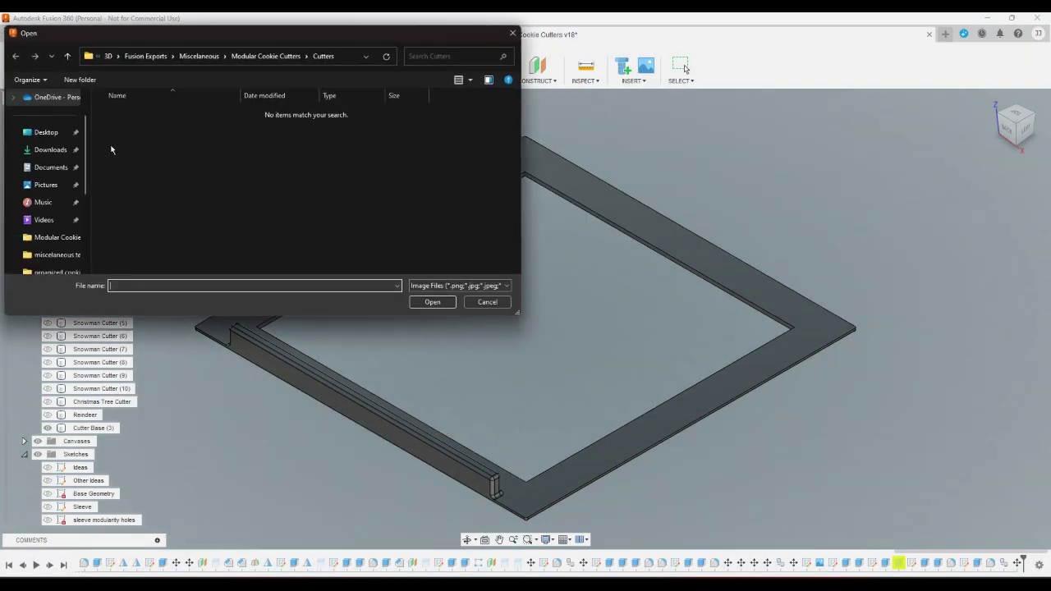
{"action": "left_click", "coordinate": [50, 132]}
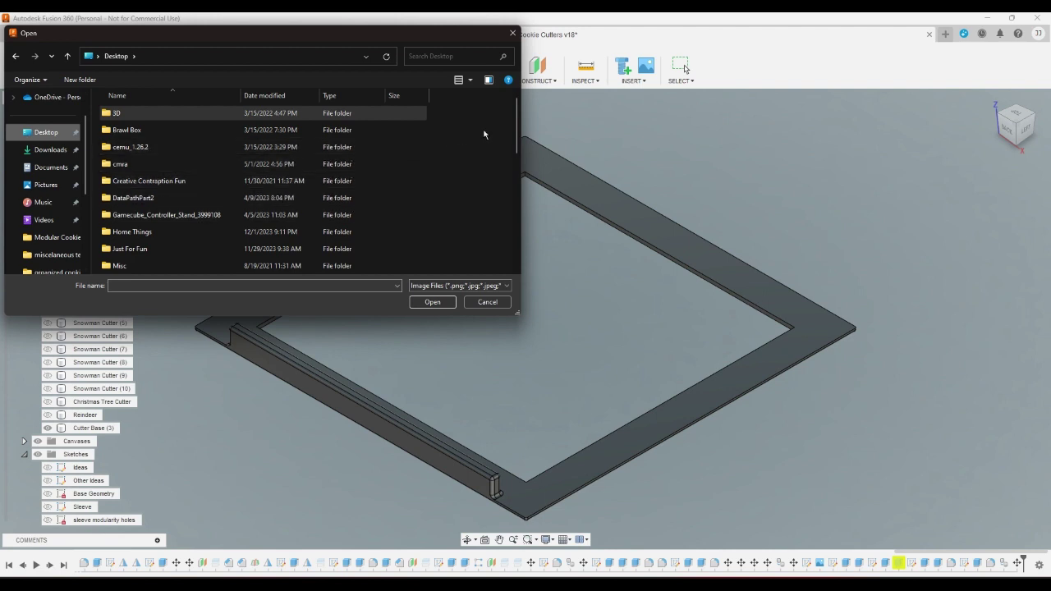
{"action": "left_click_drag", "start_coordinate": [517, 121], "coordinate": [509, 249]}
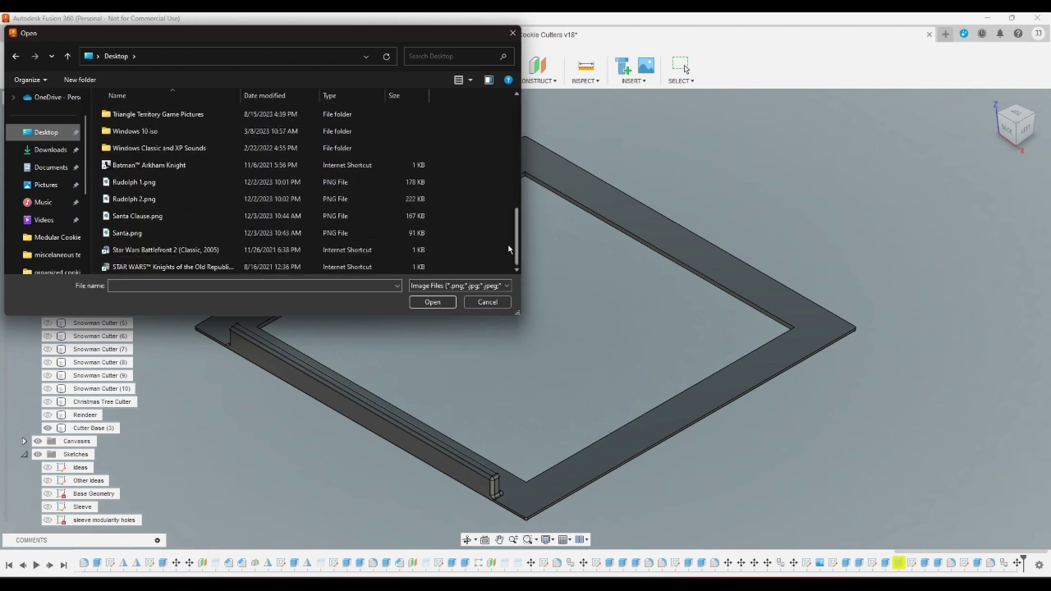
{"action": "left_click", "coordinate": [152, 216]}
{"action": "left_click", "coordinate": [436, 303]}
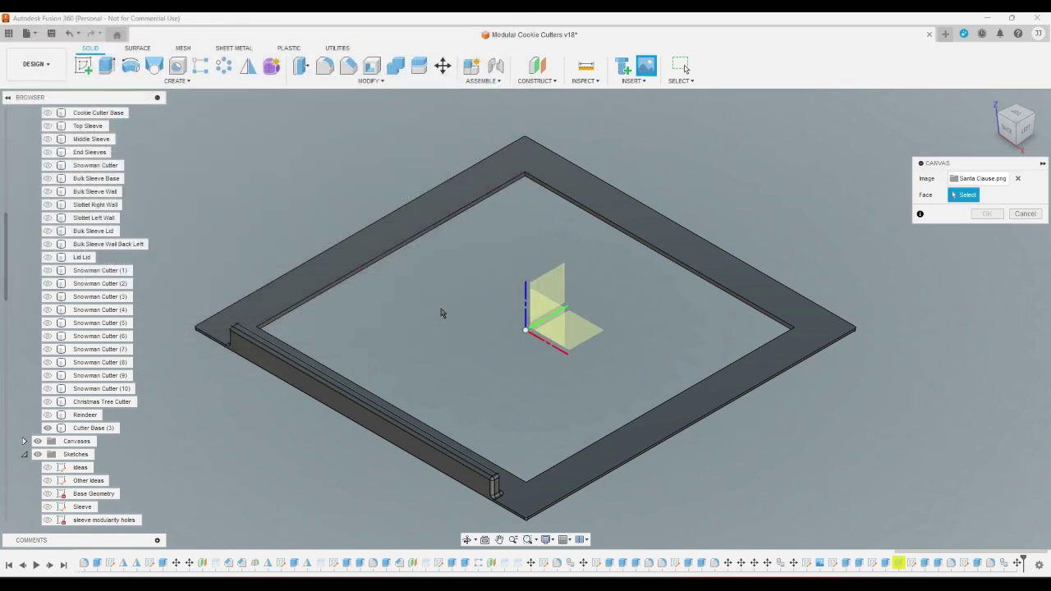
{"action": "left_click", "coordinate": [713, 275]}
View the canvas from above, then scale it down and move it so the Santa portrait fits the base's square opening
{"action": "left_click", "coordinate": [1015, 110]}
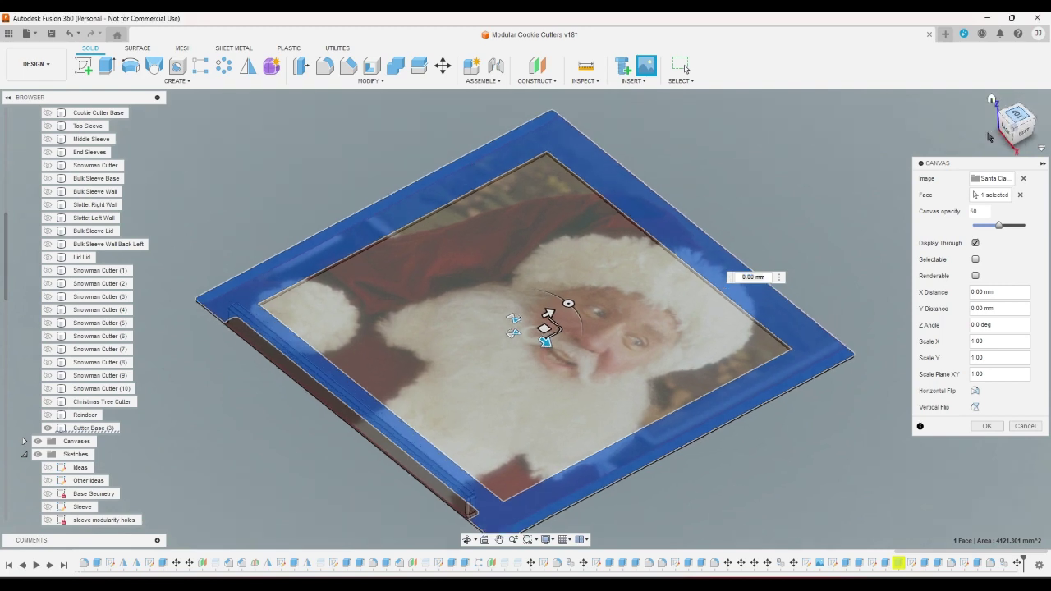
{"action": "left_click", "coordinate": [1033, 101]}
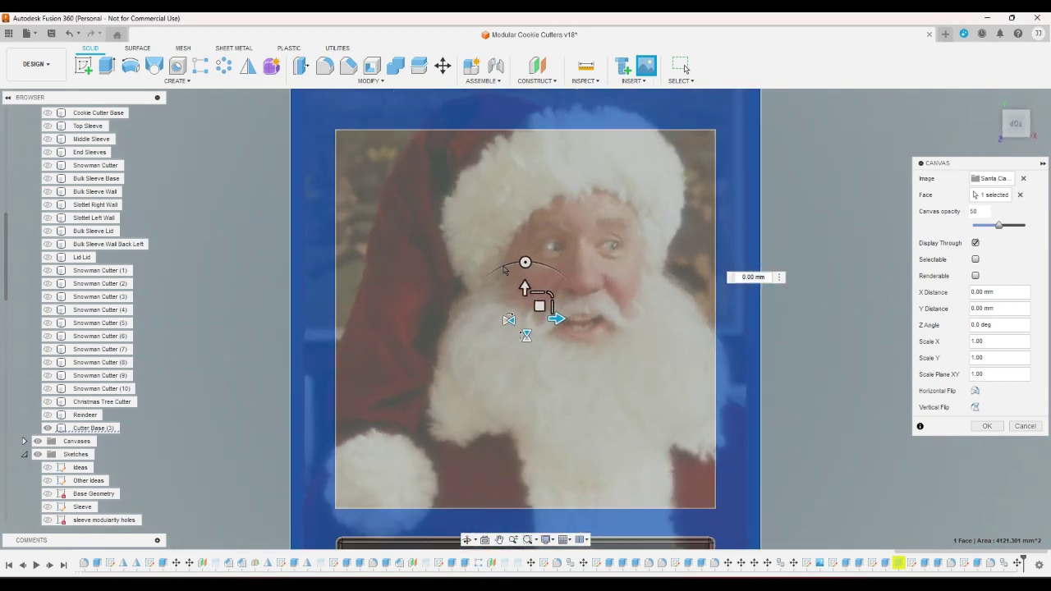
{"action": "mouse_move", "coordinate": [538, 306]}
{"action": "left_mouse_down"}
{"action": "mouse_move", "coordinate": [524, 362]}
{"action": "mouse_move", "coordinate": [548, 342]}
{"action": "mouse_move", "coordinate": [523, 351]}
{"action": "mouse_move", "coordinate": [542, 287]}
{"action": "mouse_move", "coordinate": [534, 310]}
{"action": "left_mouse_up"}
{"action": "type", "text": "0.972"}
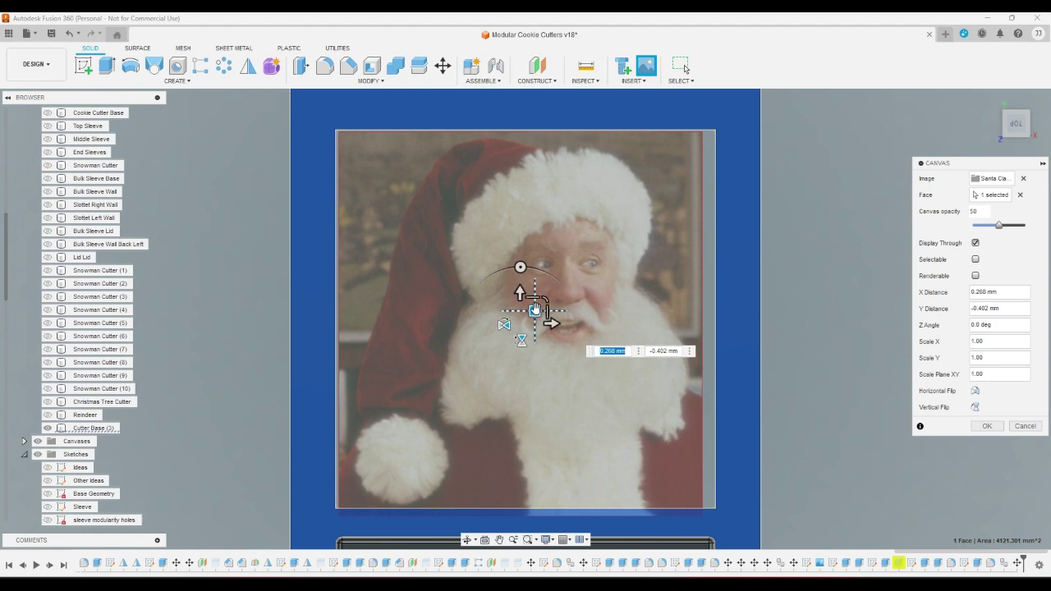
Try rotating the Santa canvas by -25 degrees and shifting it within the opening, then rotate it back towards upright
{"action": "left_click_drag", "start_coordinate": [521, 267], "coordinate": [541, 279]}
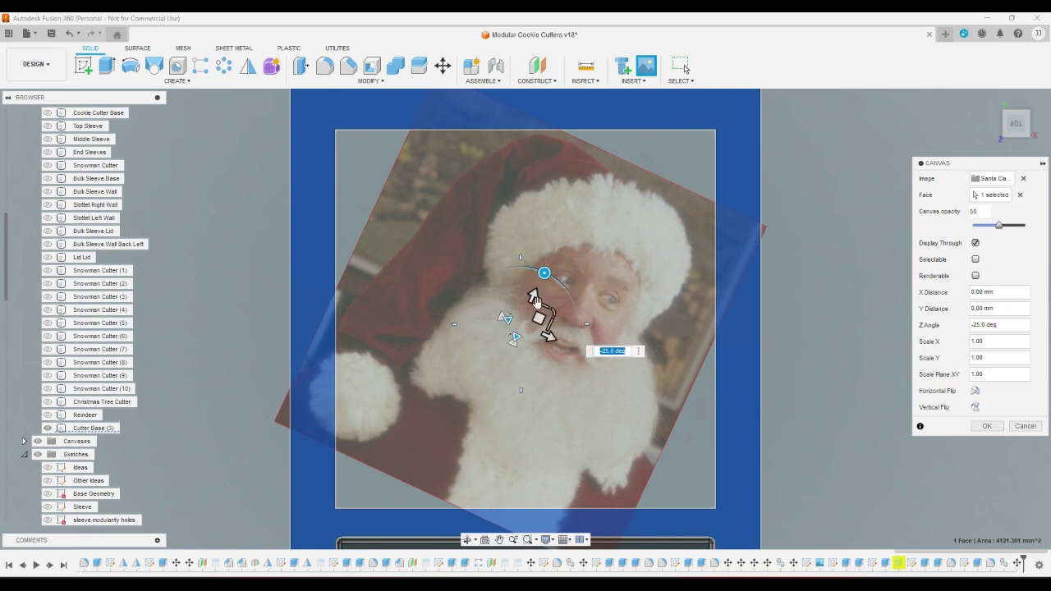
{"action": "left_click_drag", "start_coordinate": [540, 321], "coordinate": [568, 376]}
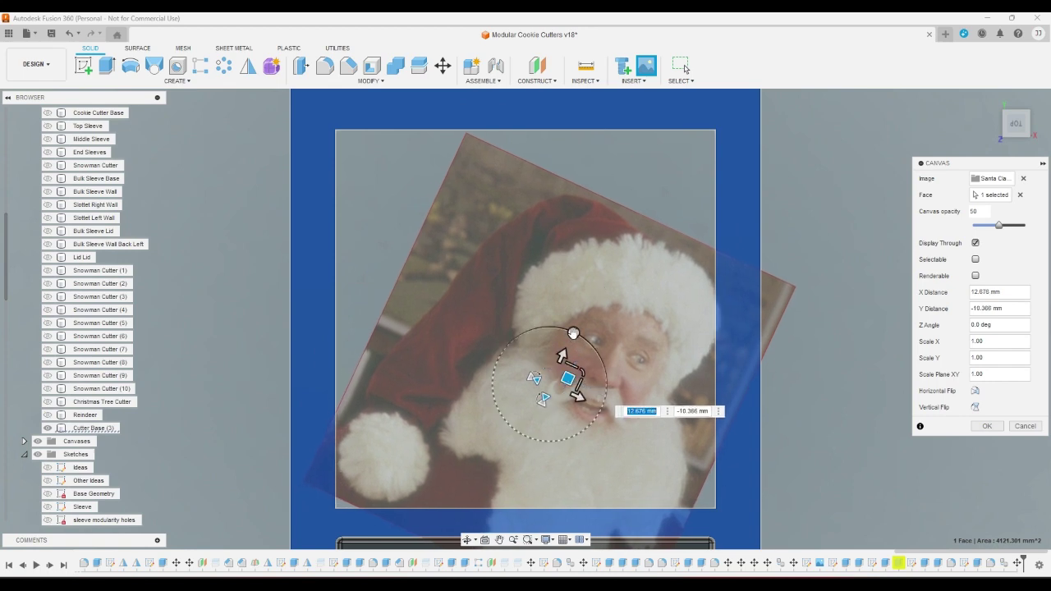
{"action": "left_click_drag", "start_coordinate": [574, 332], "coordinate": [550, 327]}
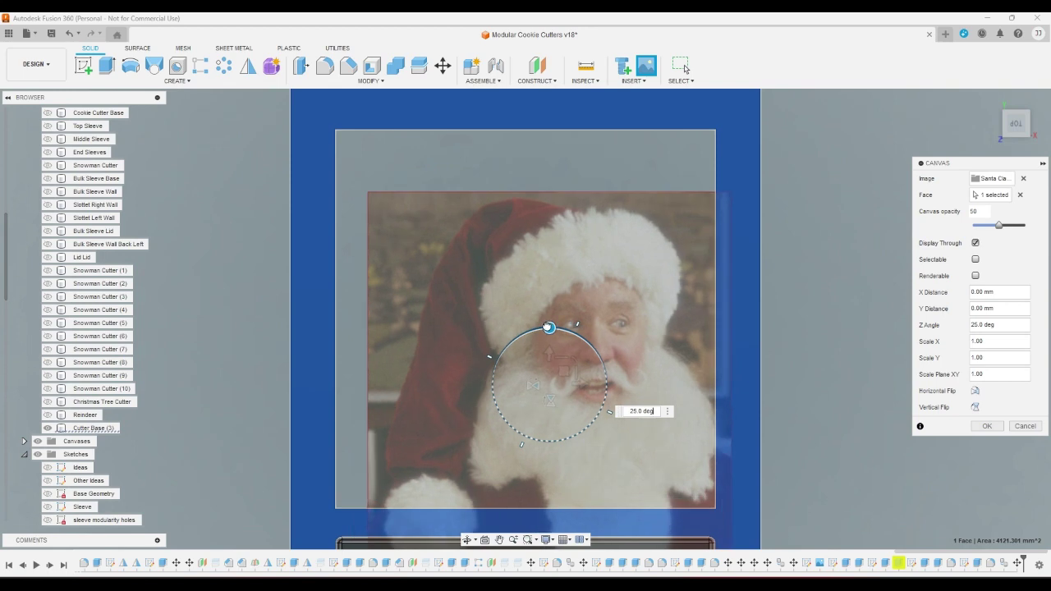
{"action": "mouse_move", "coordinate": [549, 328]}
{"action": "left_mouse_down"}
{"action": "mouse_move", "coordinate": [539, 329]}
{"action": "mouse_move", "coordinate": [549, 327]}
{"action": "left_mouse_up"}
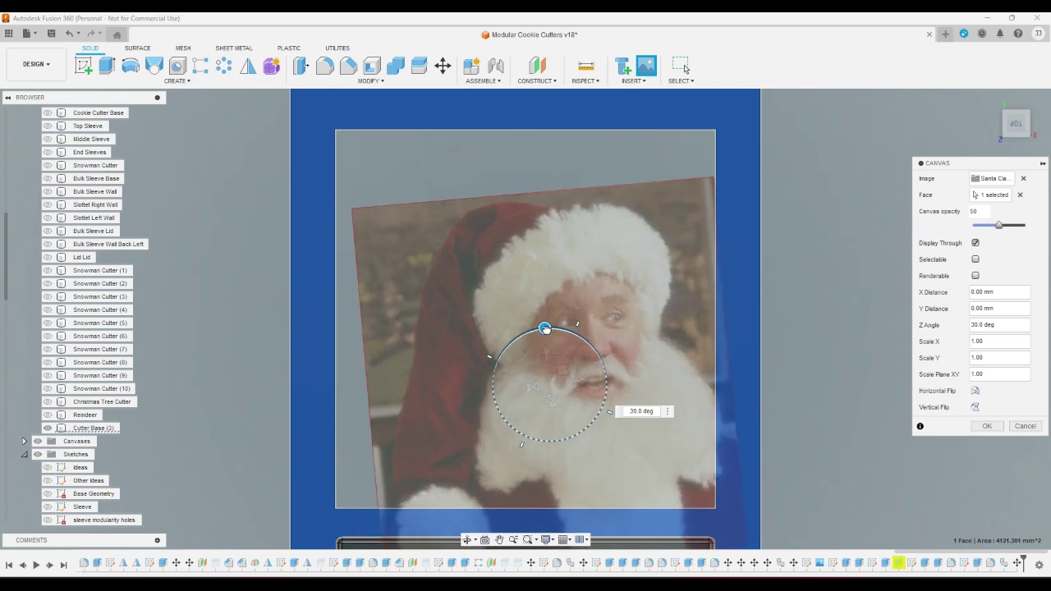
Move the upright Santa canvas so it fills the cutter base's square opening and finish placing it
{"action": "left_click_drag", "start_coordinate": [563, 371], "coordinate": [536, 313]}
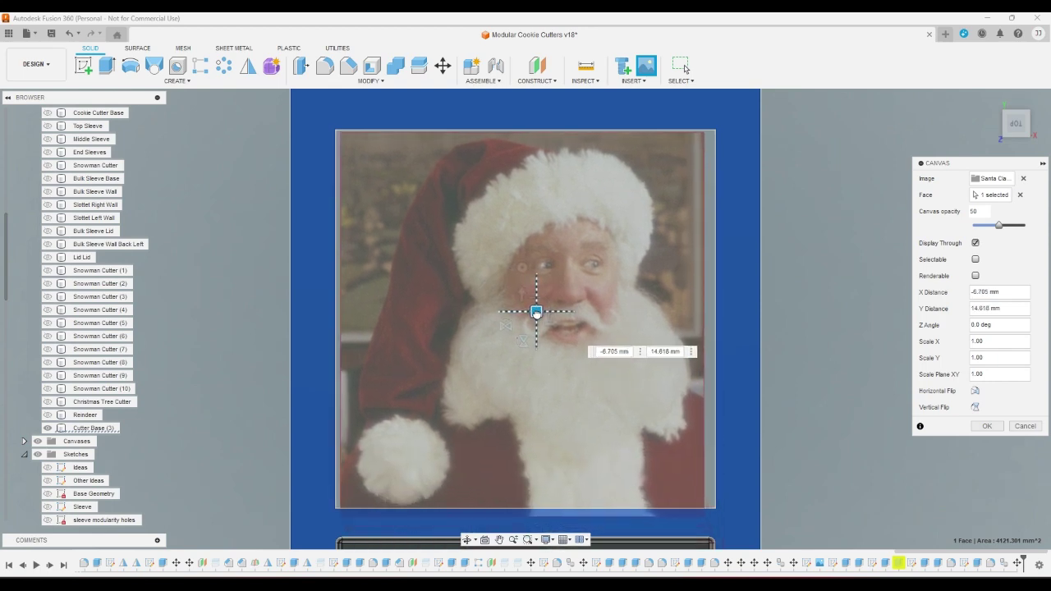
{"action": "left_click_drag", "start_coordinate": [536, 313], "coordinate": [534, 310]}
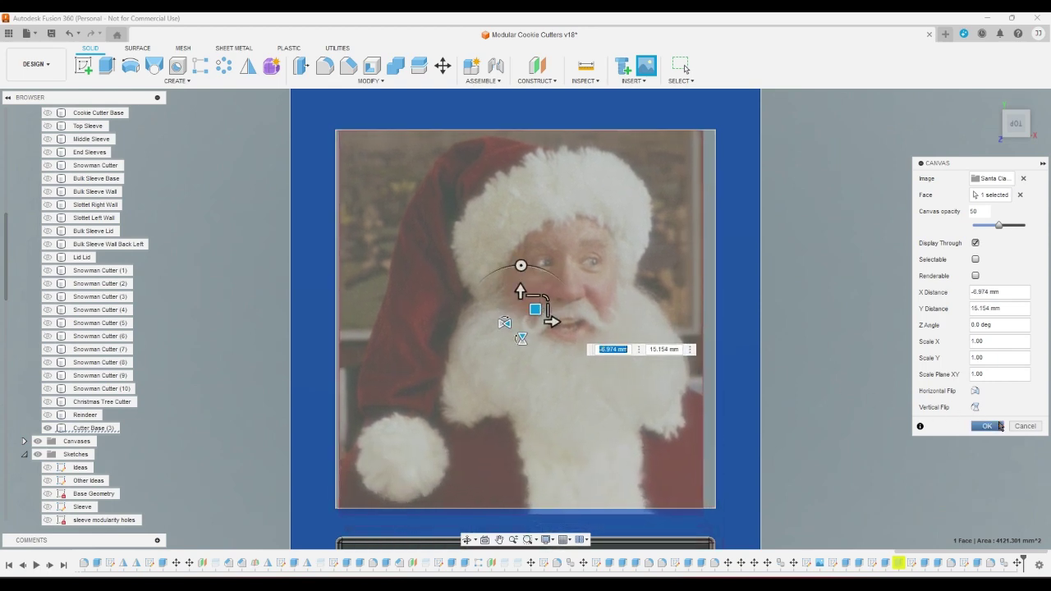
{"action": "left_click", "coordinate": [988, 426]}
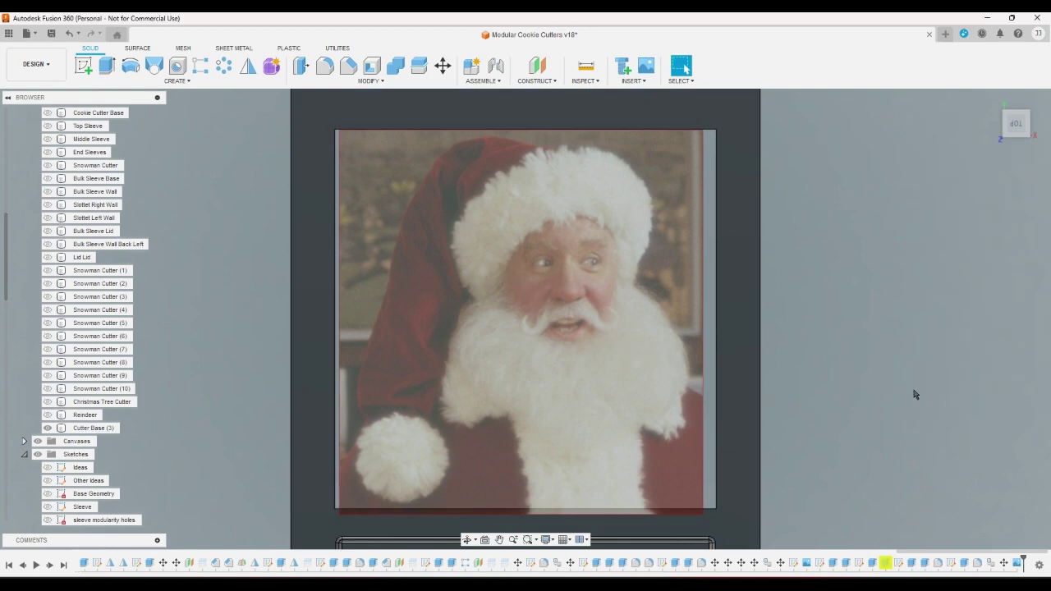
Start a sketch on the cutter base's top face and draw a circle around the hat's pom-pom
{"action": "left_click", "coordinate": [91, 65]}
{"action": "left_click", "coordinate": [392, 140]}
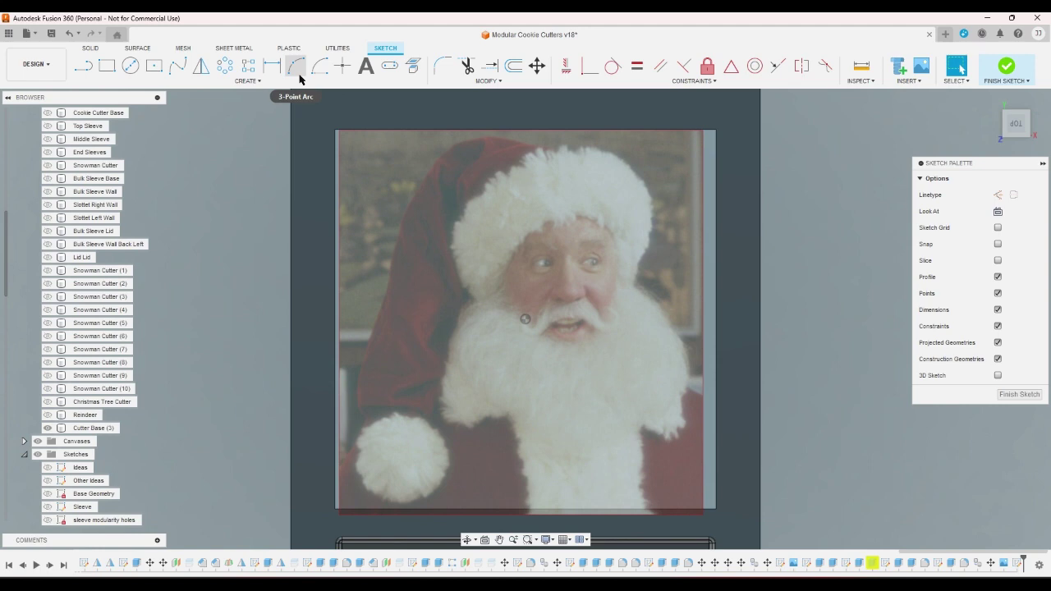
{"action": "left_click", "coordinate": [131, 65]}
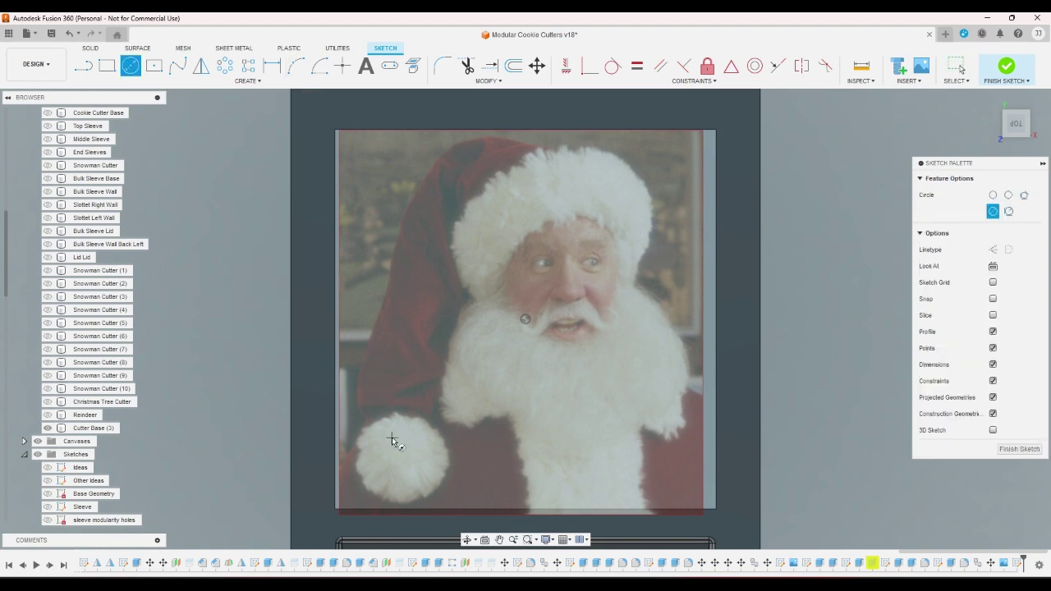
{"action": "left_click", "coordinate": [400, 457]}
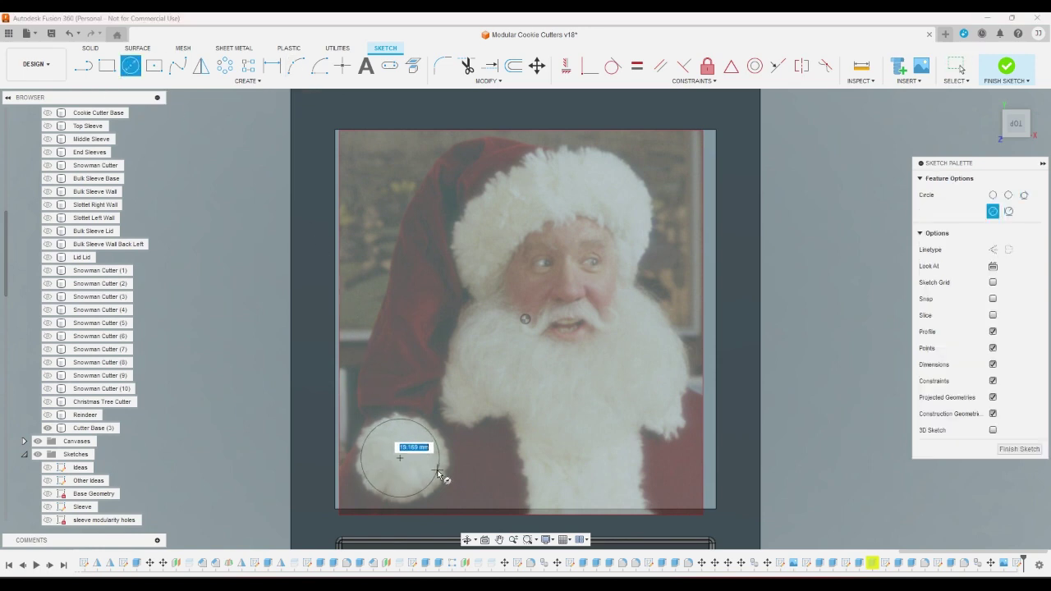
{"action": "right_click", "coordinate": [463, 430]}
{"action": "left_click", "coordinate": [498, 440]}
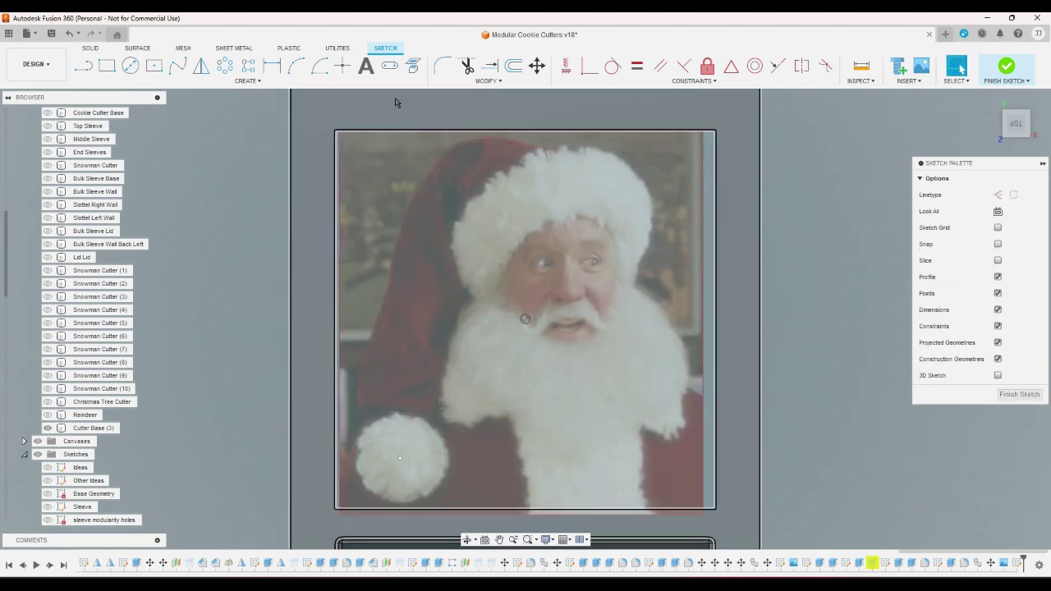
Trace the red hat's outer edge from the fur trim's top down to the pom-pom with three connected 3-point arcs
{"action": "left_click", "coordinate": [296, 66]}
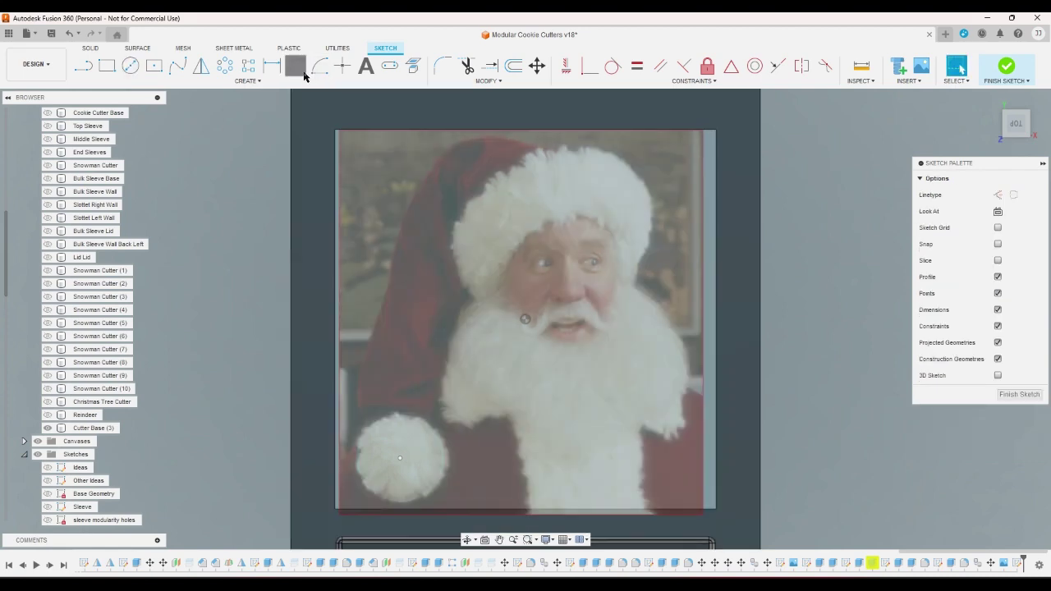
{"action": "left_click", "coordinate": [555, 151]}
{"action": "left_click", "coordinate": [398, 233]}
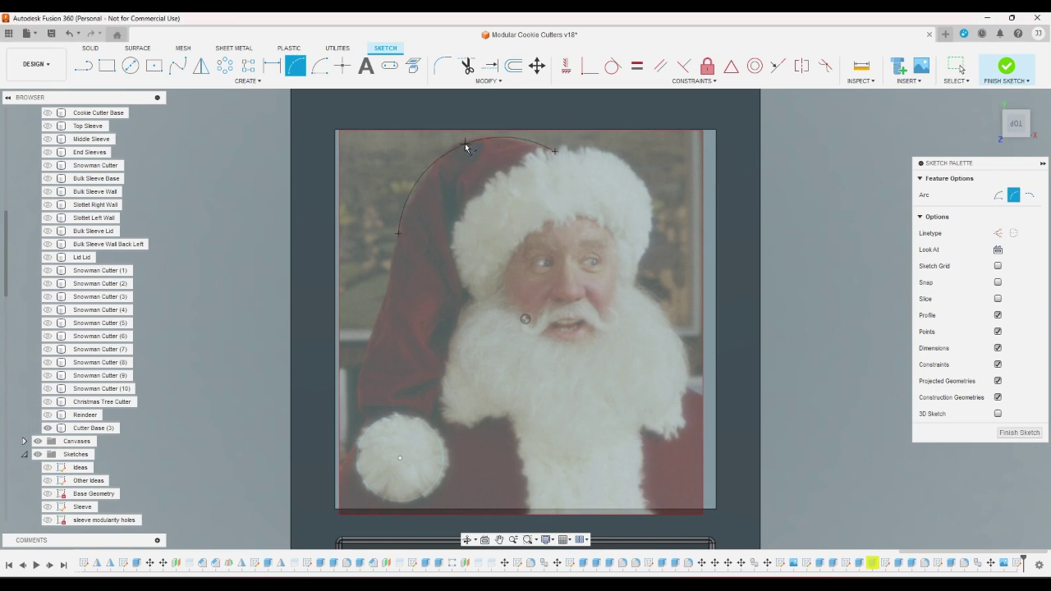
{"action": "left_click", "coordinate": [465, 143]}
{"action": "left_click", "coordinate": [367, 431]}
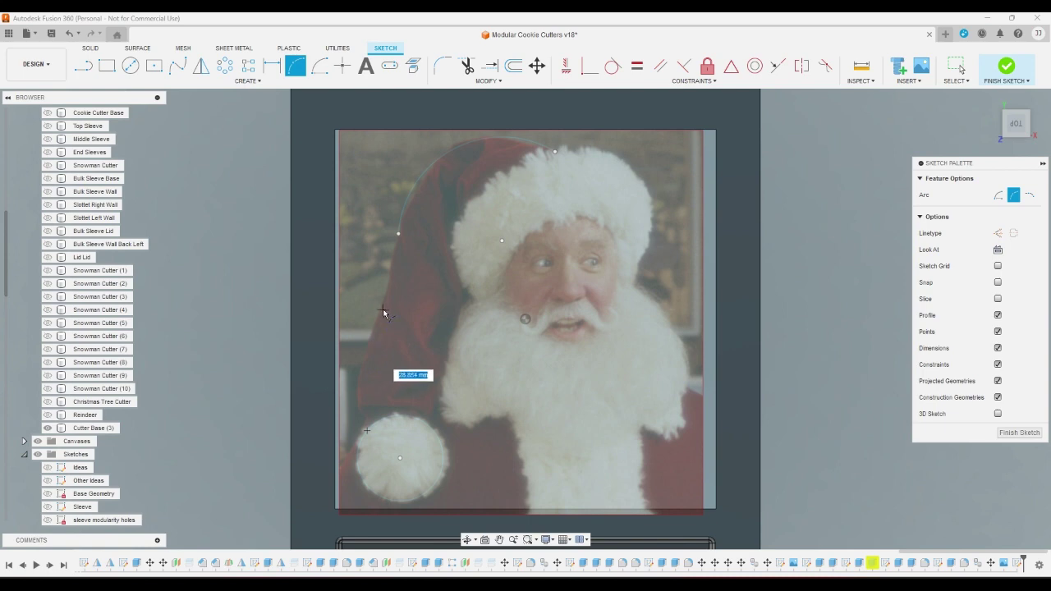
{"action": "left_click", "coordinate": [385, 305]}
{"action": "left_click", "coordinate": [364, 359]}
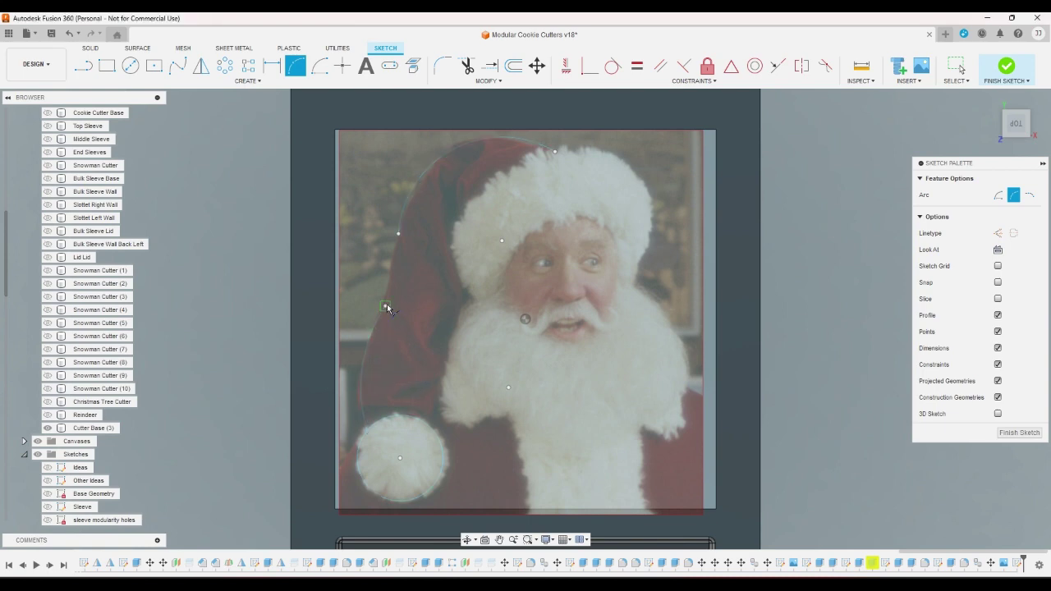
{"action": "left_click", "coordinate": [385, 306]}
{"action": "left_click", "coordinate": [399, 235]}
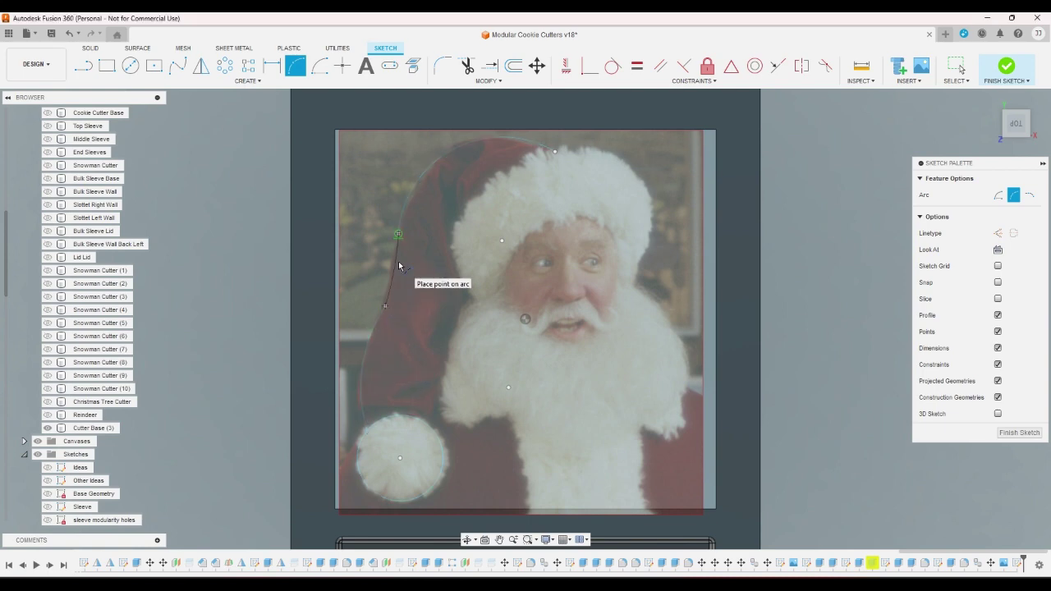
{"action": "left_click", "coordinate": [415, 270]}
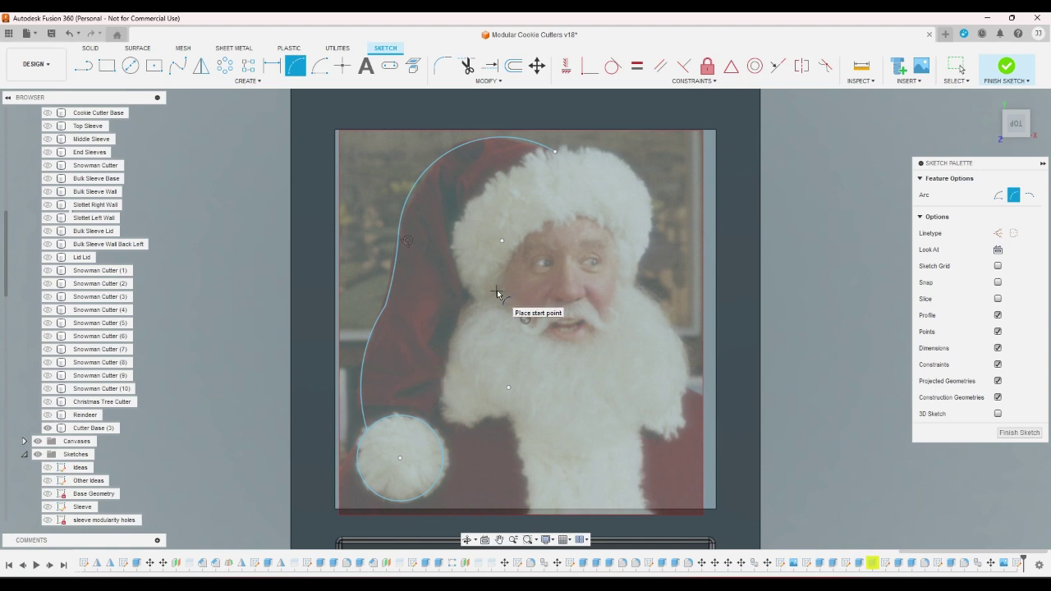
Try to outline the face opening with 3-point arcs under the fur trim and down the sides of the face
{"action": "left_click", "coordinate": [517, 247]}
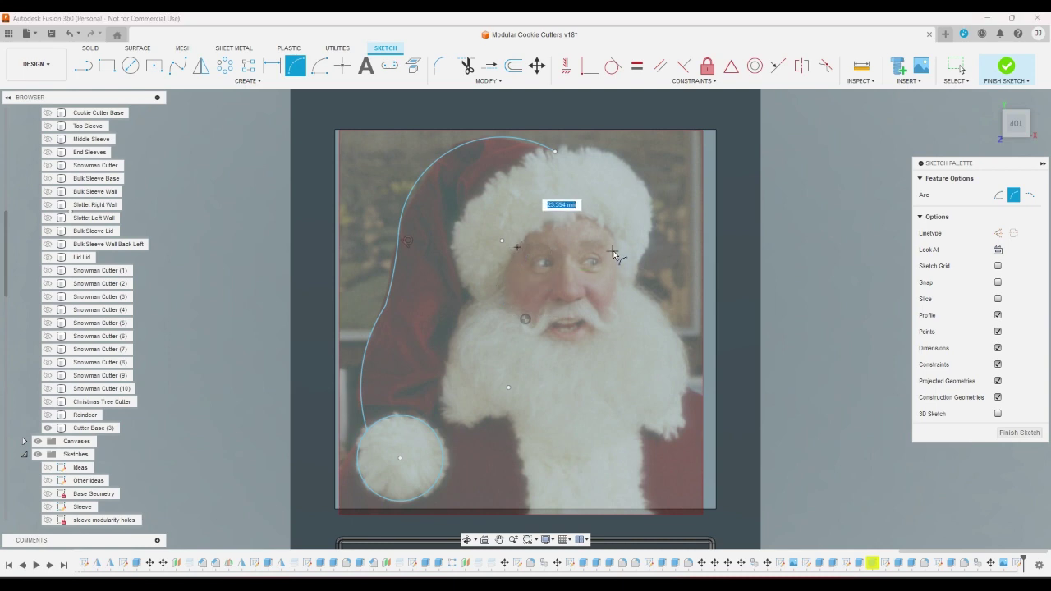
{"action": "left_click", "coordinate": [618, 245]}
{"action": "left_click", "coordinate": [588, 225]}
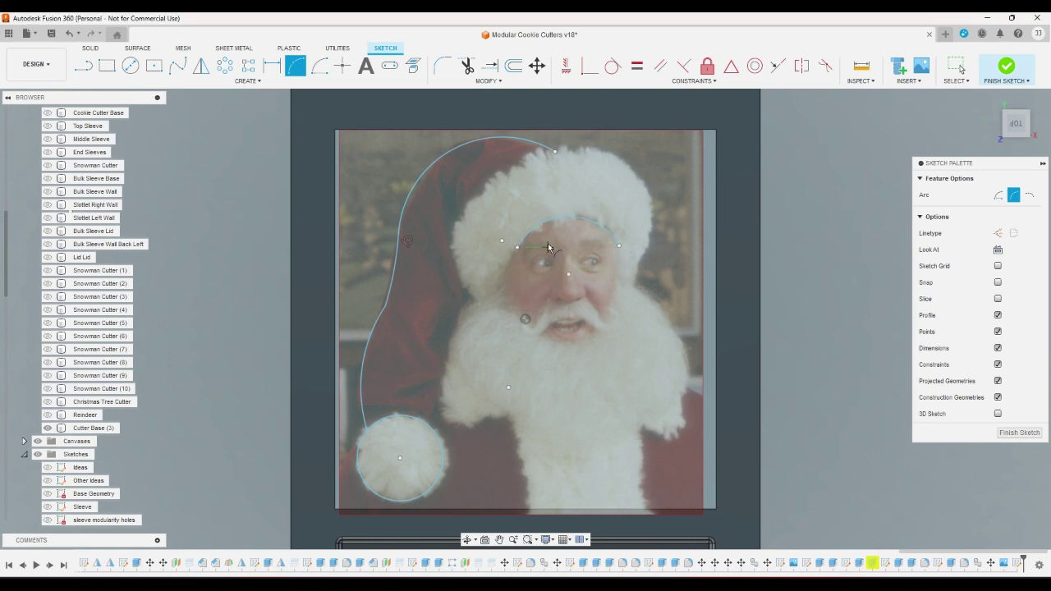
{"action": "left_click", "coordinate": [518, 248]}
{"action": "left_click", "coordinate": [506, 284]}
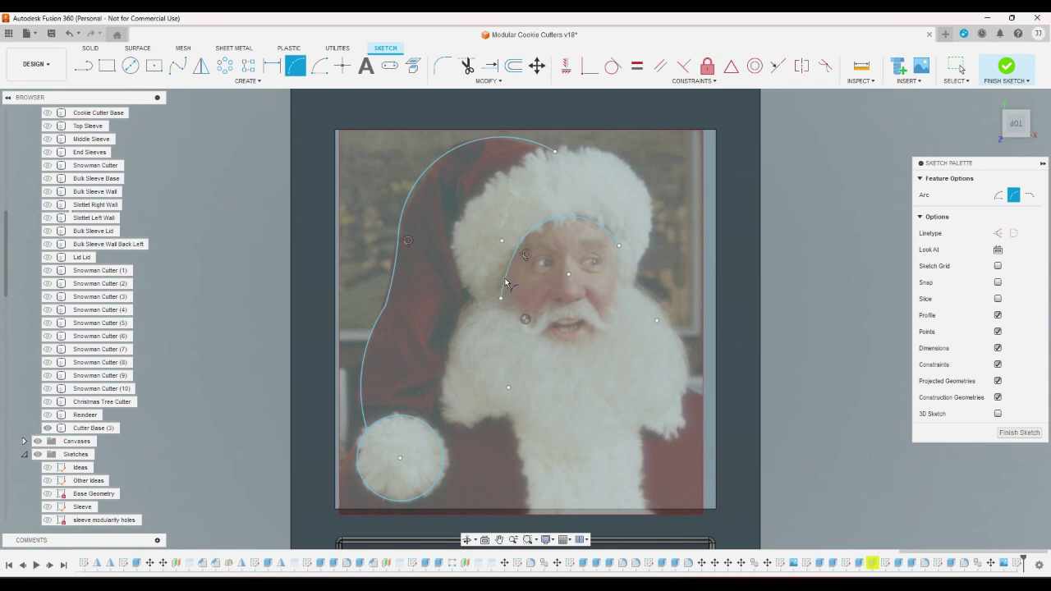
{"action": "left_click", "coordinate": [619, 246]}
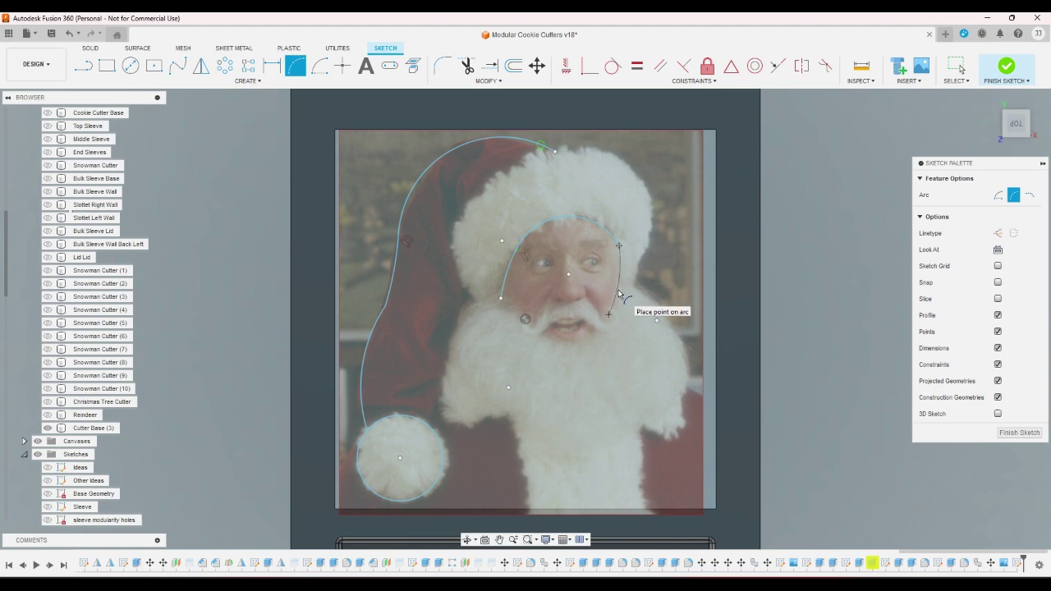
{"action": "key", "text": "Escape"}
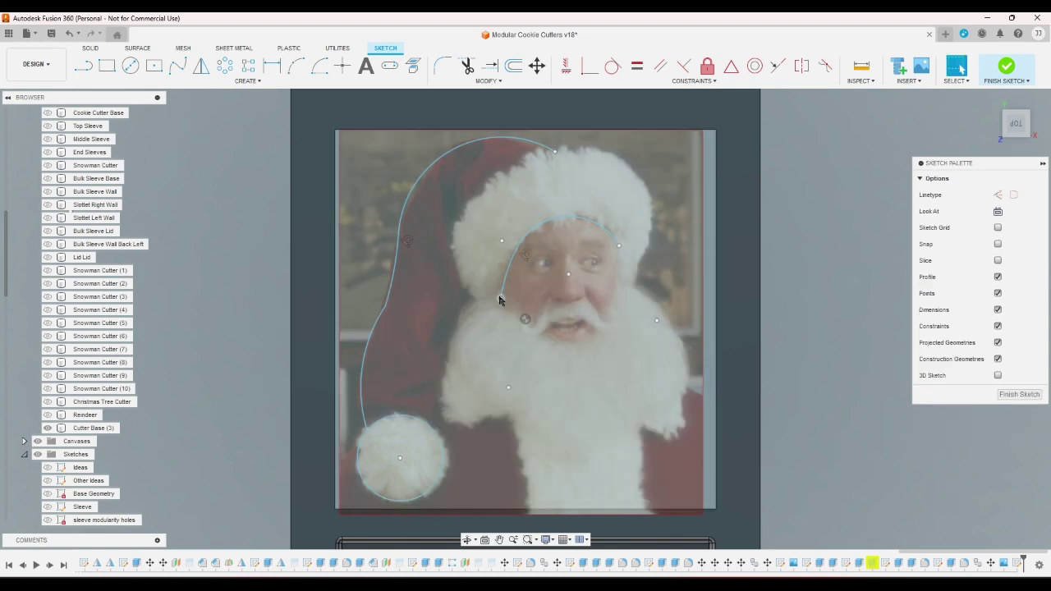
Undo the arcs drawn around the face opening
{"action": "key", "text": "ctrl+z"}
{"action": "key", "text": "ctrl+z"}
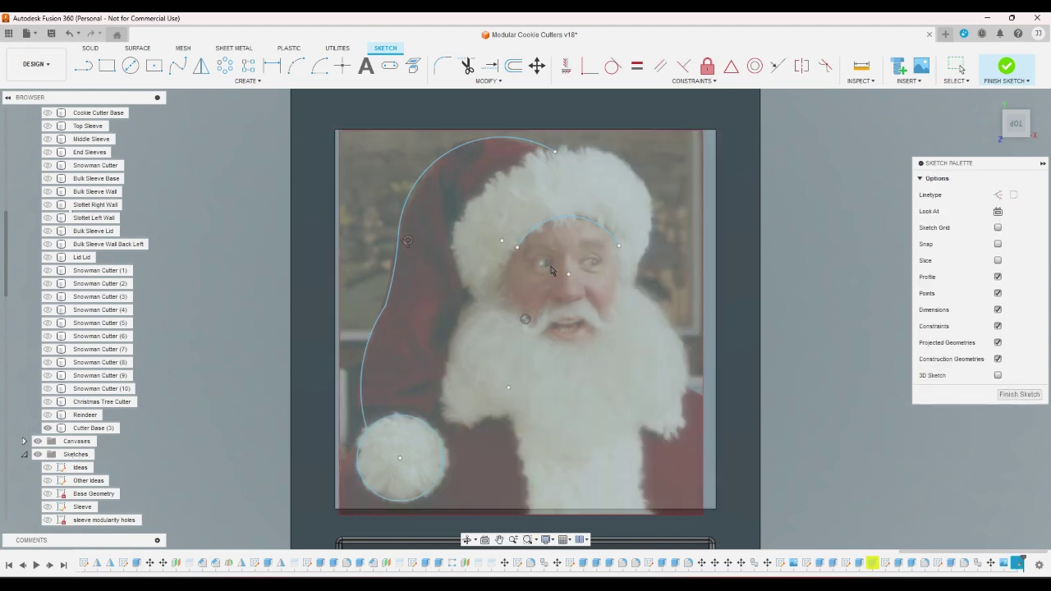
{"action": "key", "text": "ctrl+z"}
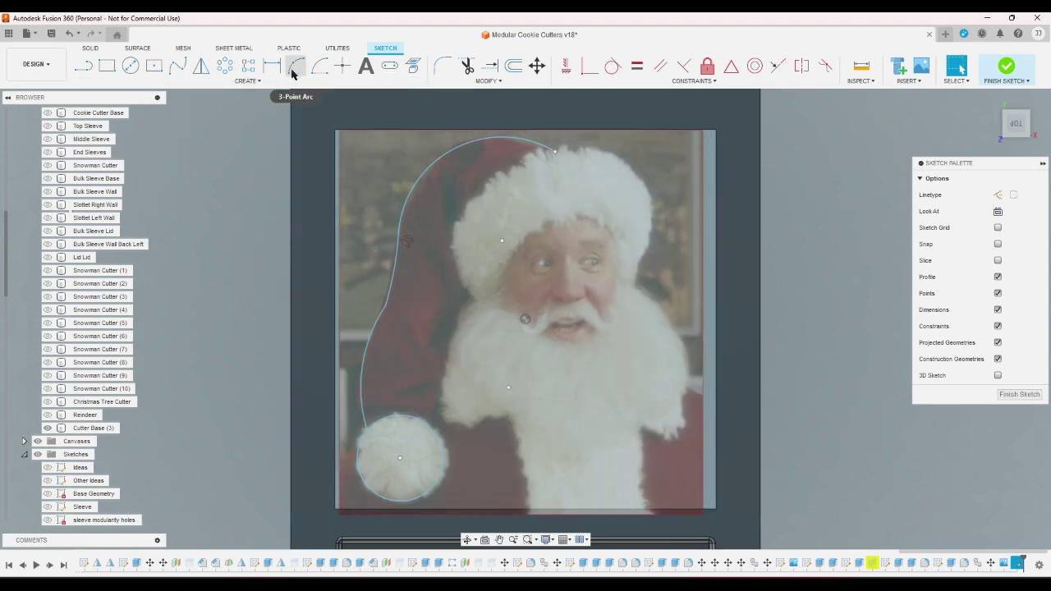
Draw a 3-point arc around the fur trim's outer edge, from the hat outline's upper end down towards the beard
{"action": "left_click", "coordinate": [296, 65]}
{"action": "left_click", "coordinate": [557, 153]}
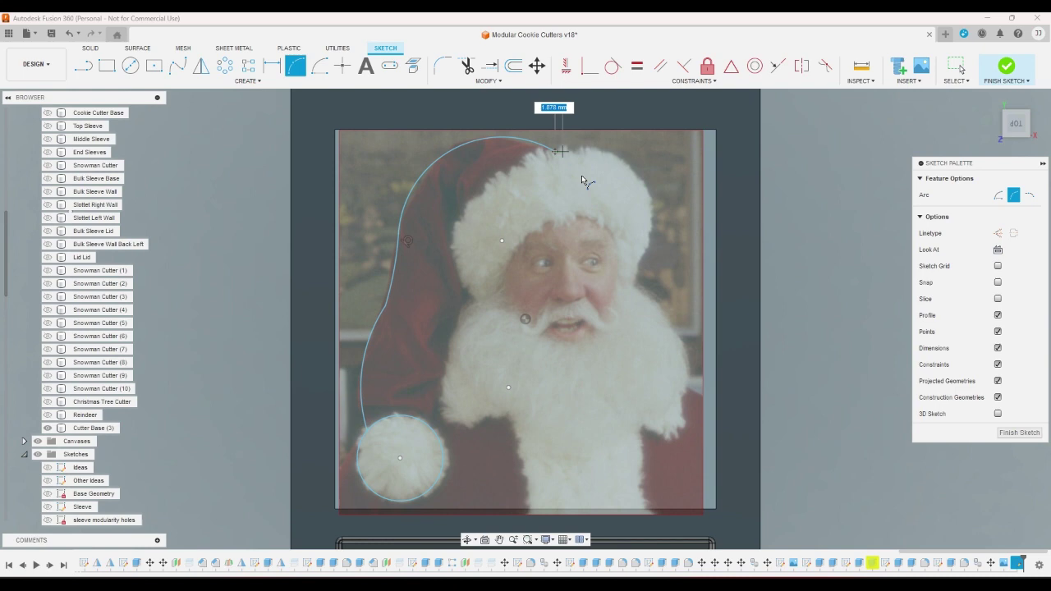
{"action": "left_click", "coordinate": [633, 288]}
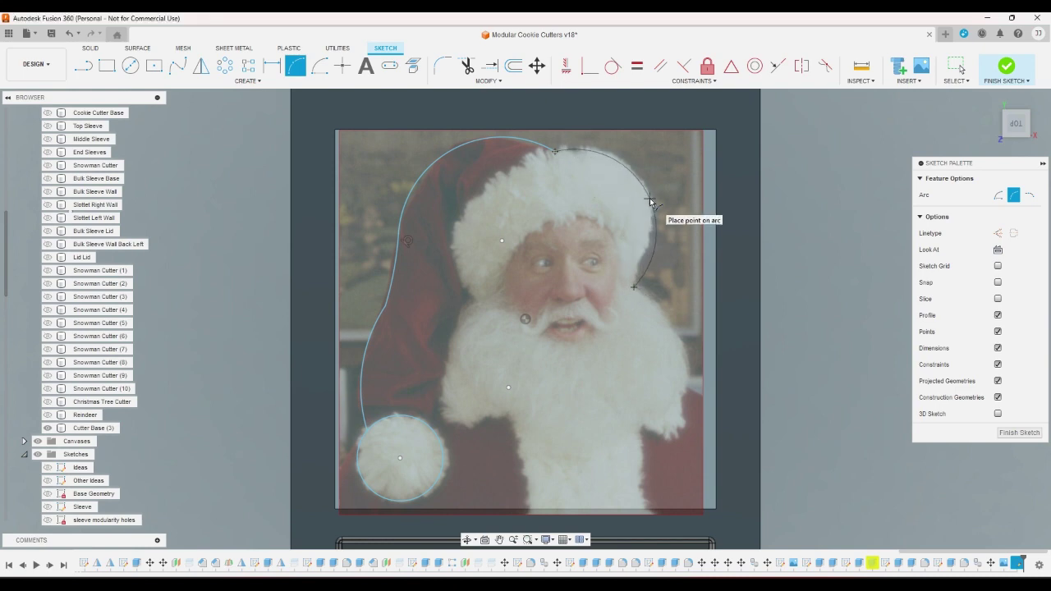
{"action": "left_click", "coordinate": [650, 201]}
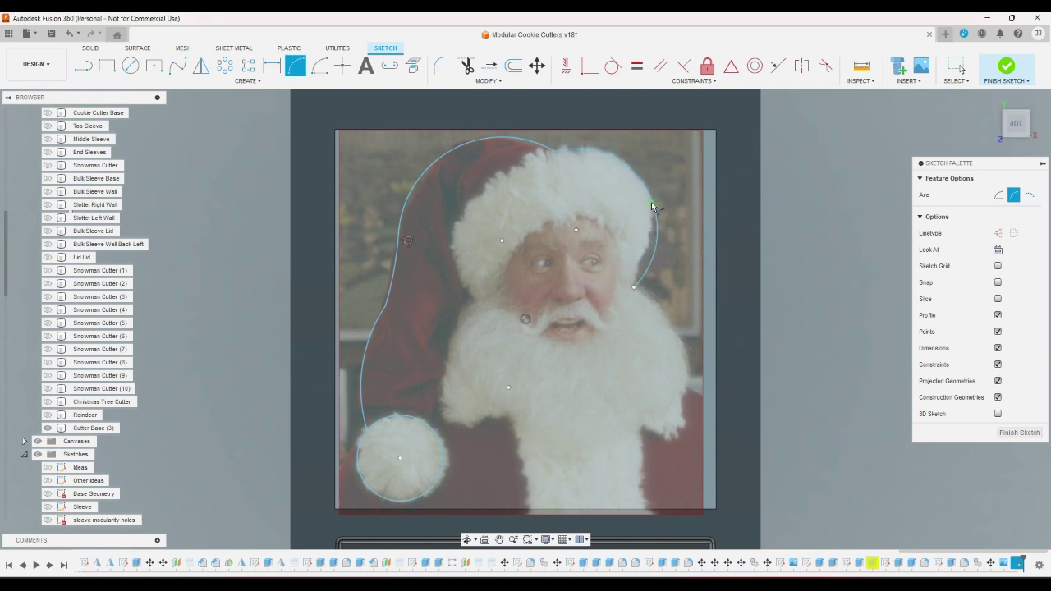
{"action": "left_click", "coordinate": [635, 284]}
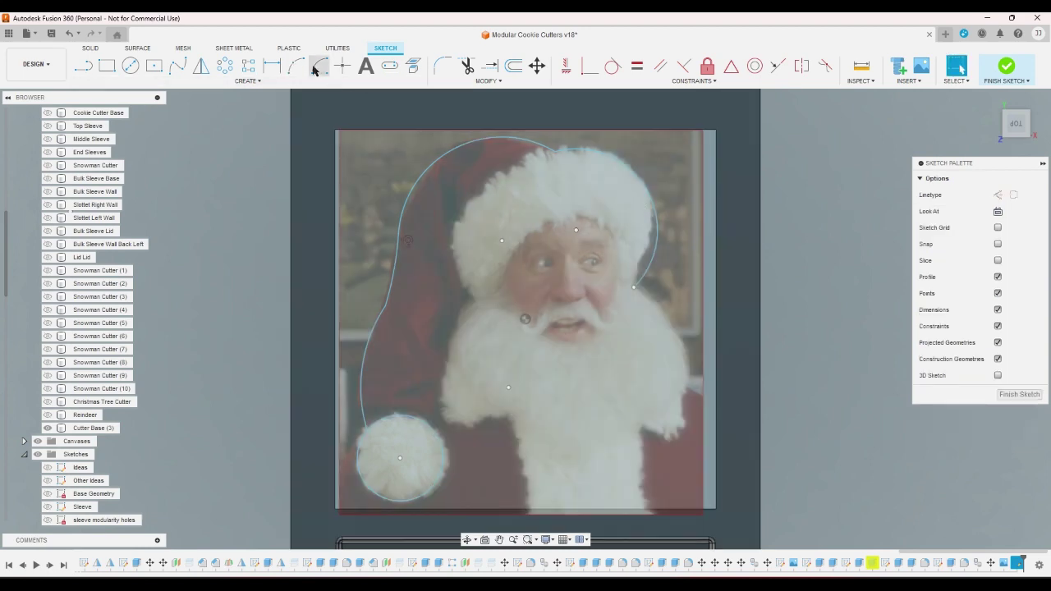
Add a tighter 3-point arc along the fur trim's lower right edge and trim off the first arc's overhanging end
{"action": "left_click", "coordinate": [638, 261]}
{"action": "left_click", "coordinate": [650, 199]}
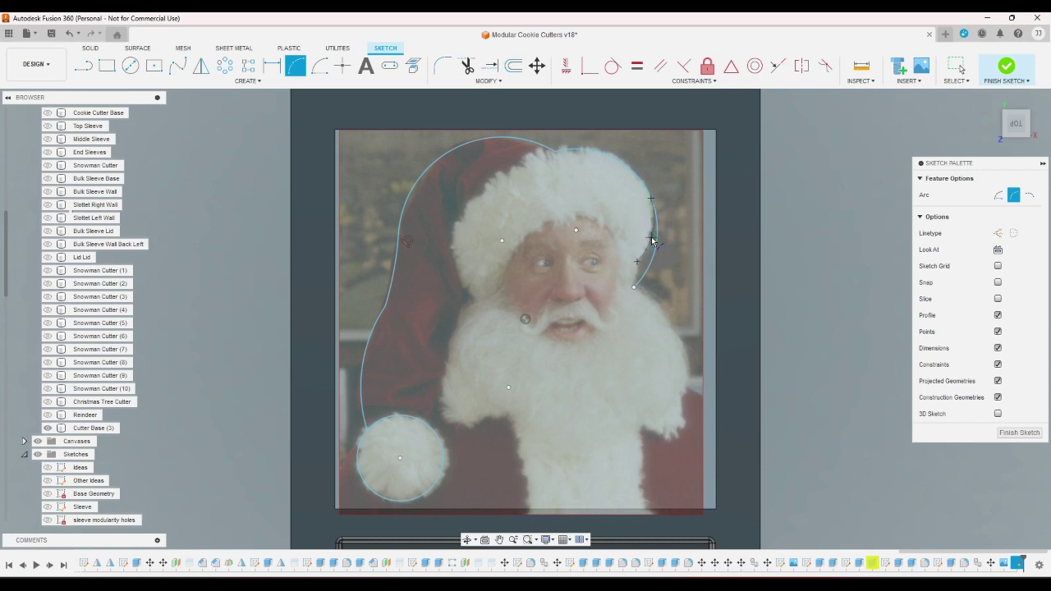
{"action": "right_click", "coordinate": [651, 240]}
{"action": "left_click", "coordinate": [733, 245]}
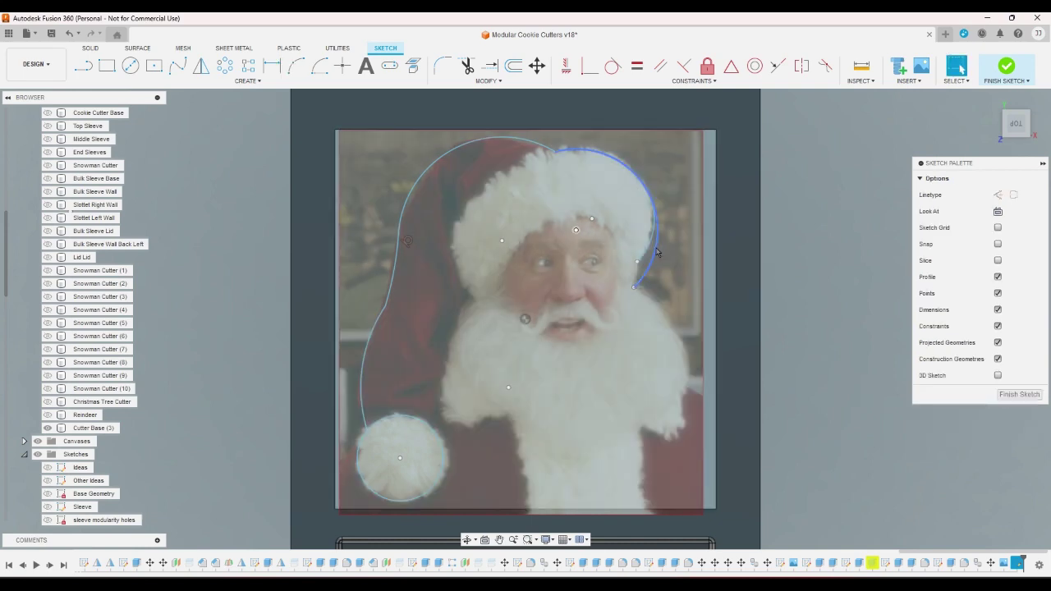
{"action": "key", "text": "t"}
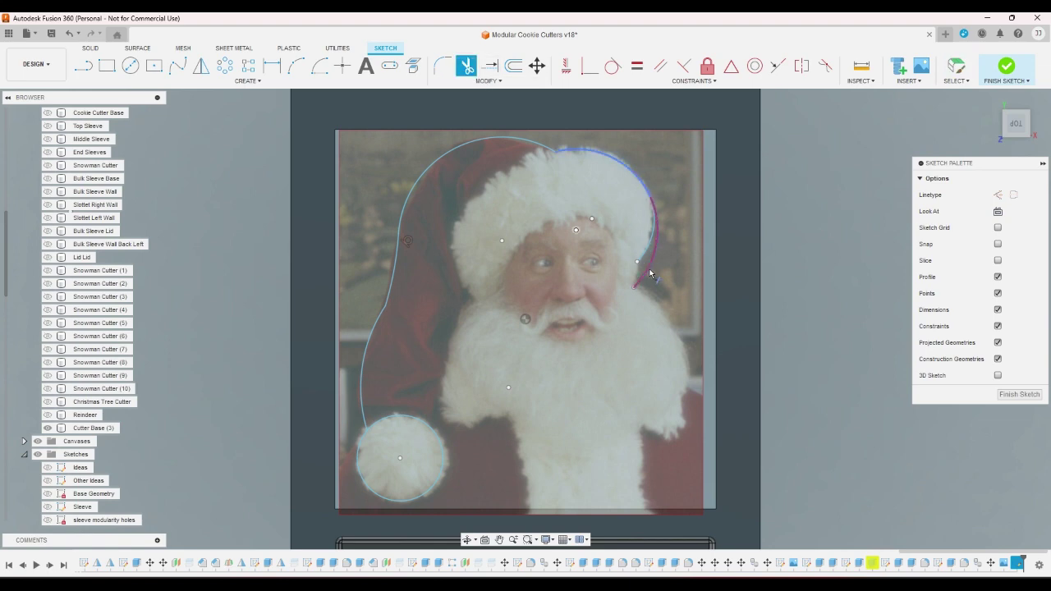
{"action": "left_click", "coordinate": [649, 271]}
{"action": "right_click", "coordinate": [649, 271]}
{"action": "left_click", "coordinate": [696, 267]}
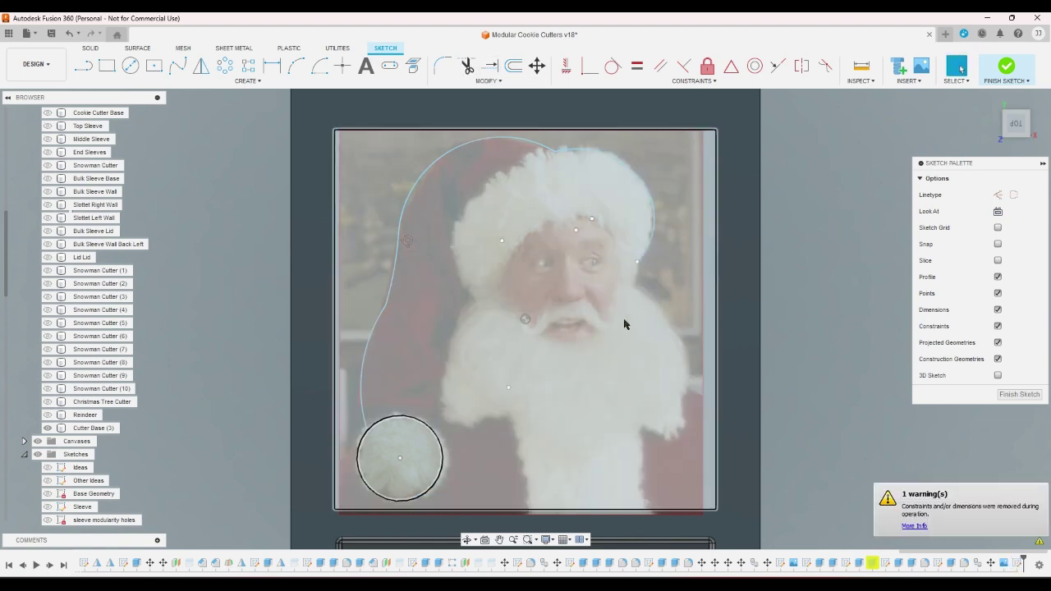
Draw a short 3-point arc from the fur trim outline's lower end down to the top of the beard
{"action": "scroll", "coordinate": [621, 324], "scroll_direction": "down", "scroll_amount": 3}
{"action": "scroll", "coordinate": [610, 321], "scroll_direction": "up", "scroll_amount": 2}
{"action": "key", "text": "Escape"}
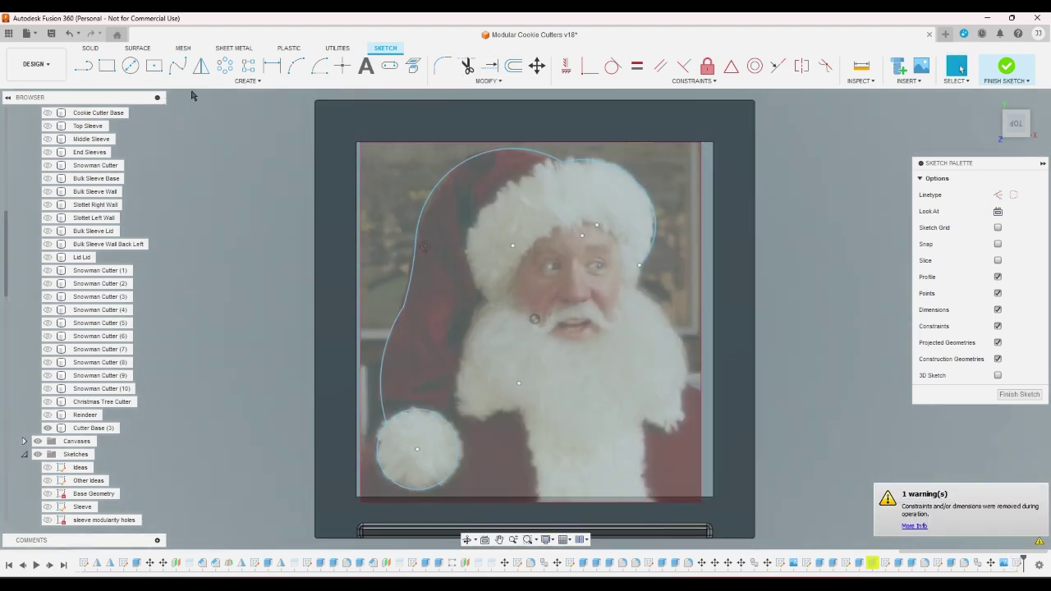
{"action": "left_click", "coordinate": [296, 65]}
{"action": "scroll", "coordinate": [609, 253], "scroll_direction": "up", "scroll_amount": 3}
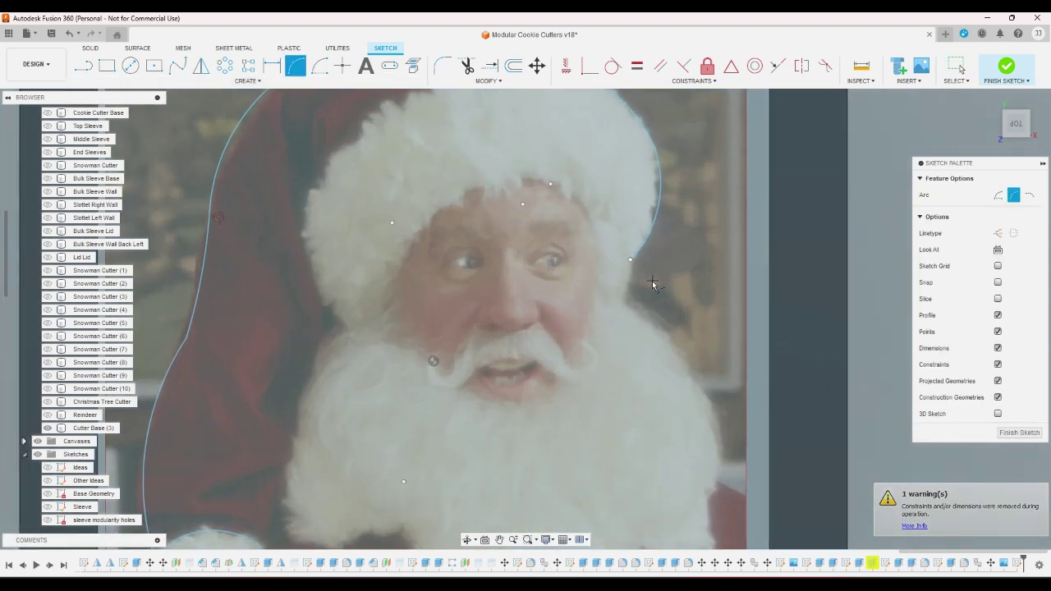
{"action": "left_click", "coordinate": [630, 259]}
{"action": "left_click", "coordinate": [620, 304]}
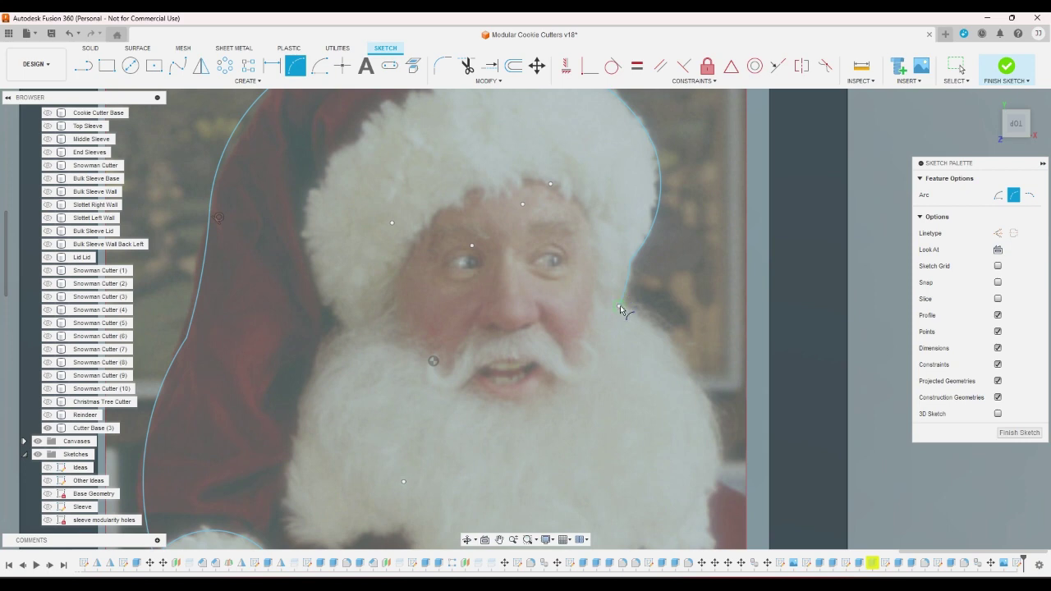
{"action": "left_click", "coordinate": [619, 307]}
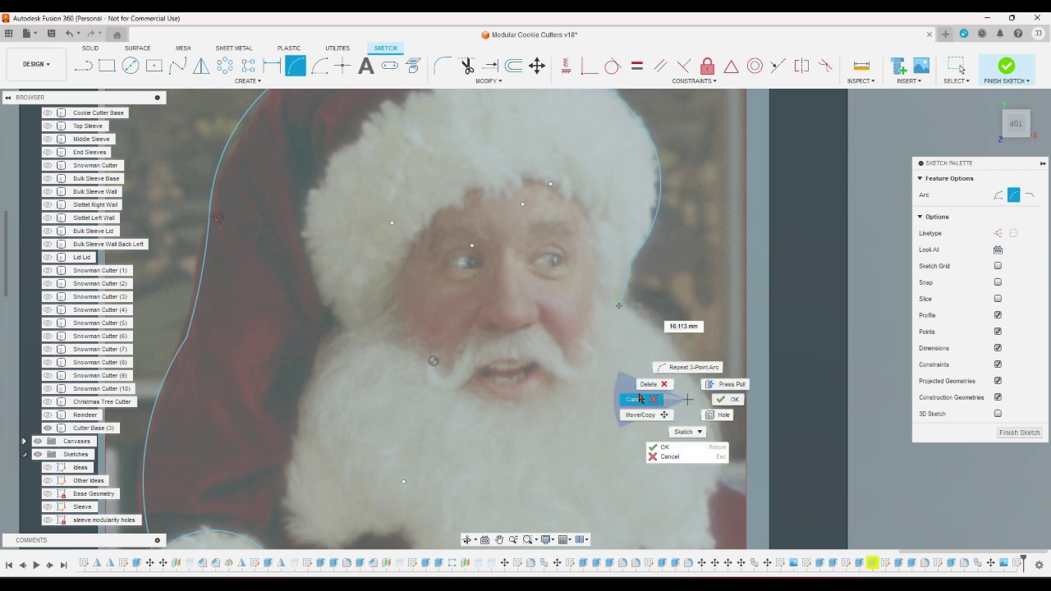
{"action": "left_click", "coordinate": [640, 398]}
Draw a wide 3-point arc bulging downward along the middle of the beard's lower edge
{"action": "scroll", "coordinate": [592, 321], "scroll_direction": "down", "scroll_amount": 4}
{"action": "scroll", "coordinate": [567, 493], "scroll_direction": "up", "scroll_amount": 2}
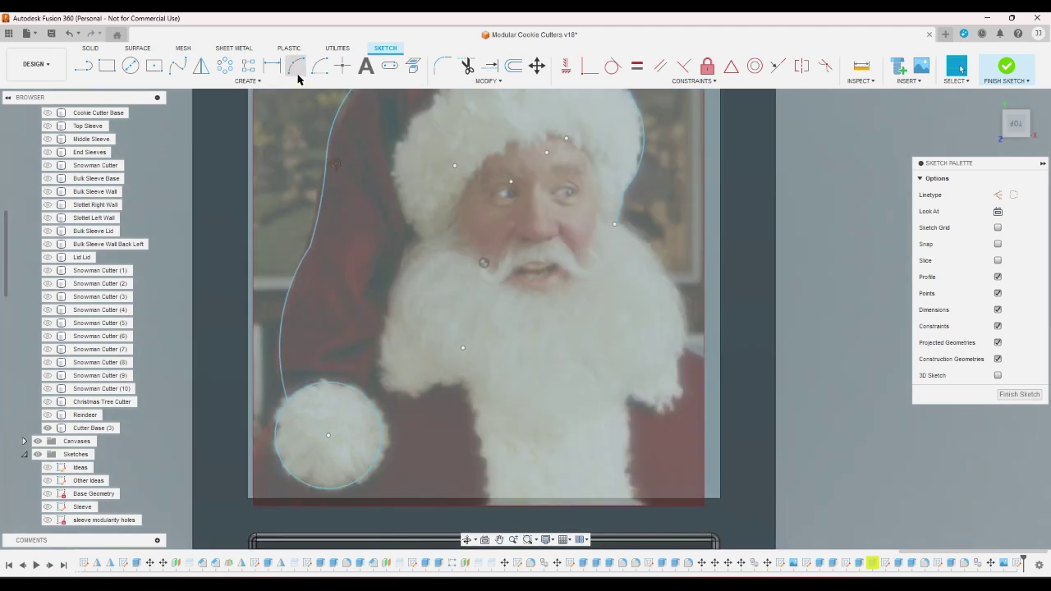
{"action": "left_click", "coordinate": [296, 65]}
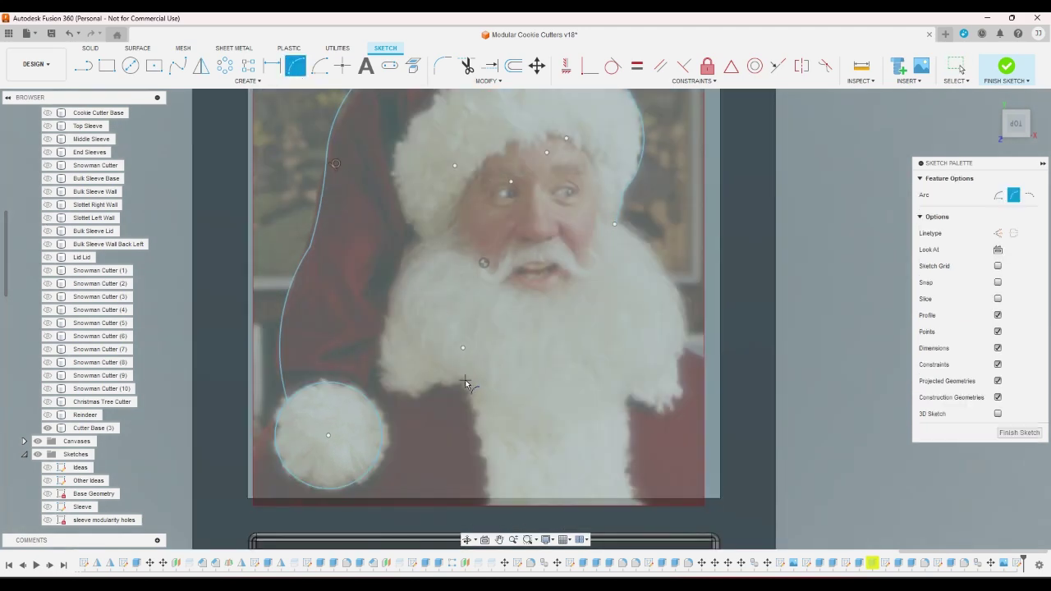
{"action": "left_click", "coordinate": [458, 379]}
{"action": "left_click", "coordinate": [627, 395]}
{"action": "left_click", "coordinate": [540, 441]}
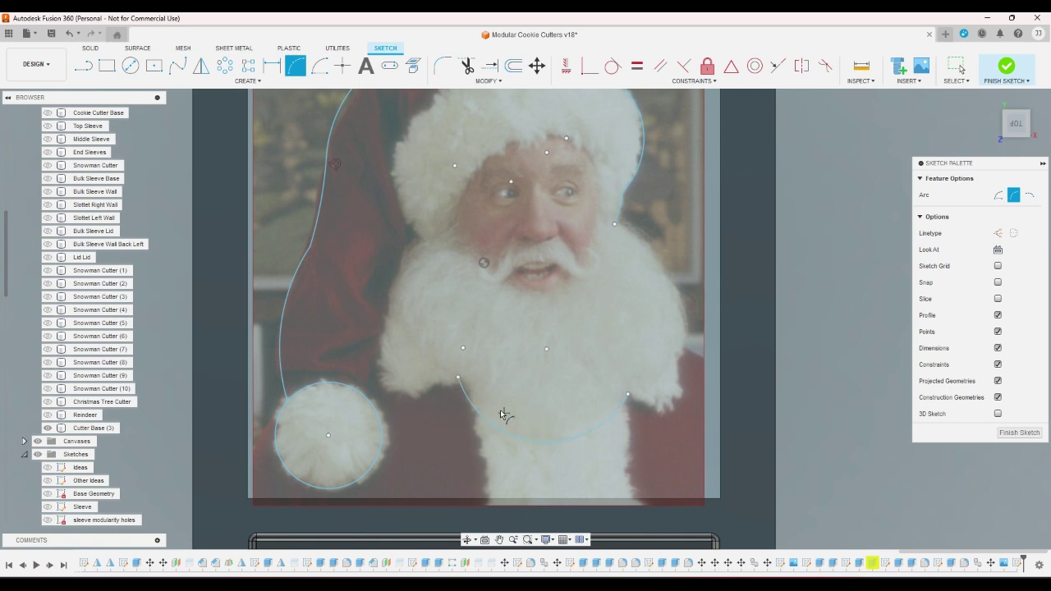
Trace the beard's left side with two 3-point arcs, a short one along its lower edge and a longer one up to the fur trim
{"action": "left_click", "coordinate": [458, 378]}
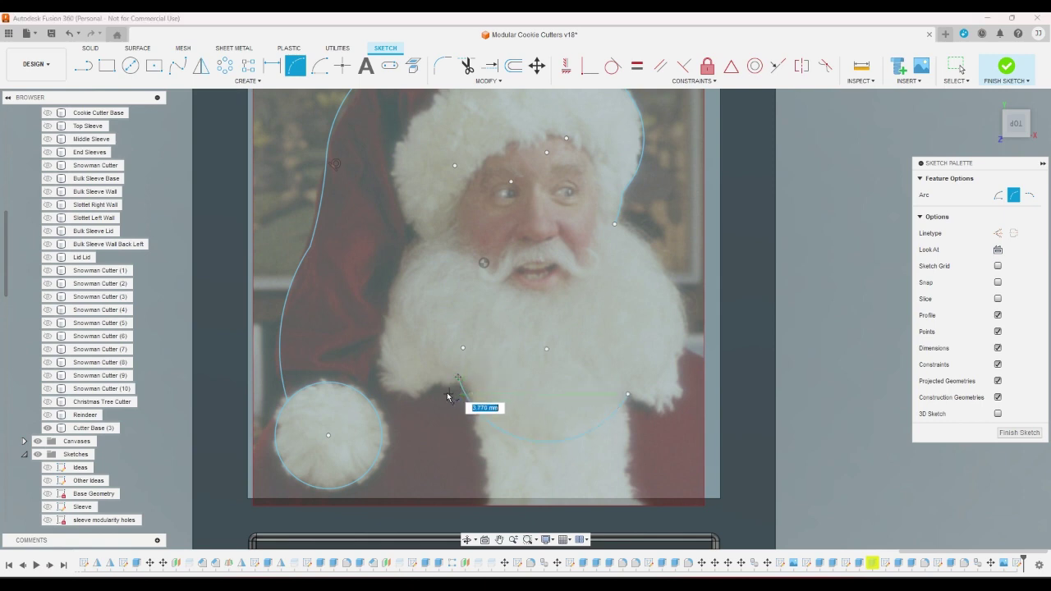
{"action": "left_click", "coordinate": [388, 394]}
{"action": "left_click", "coordinate": [402, 395]}
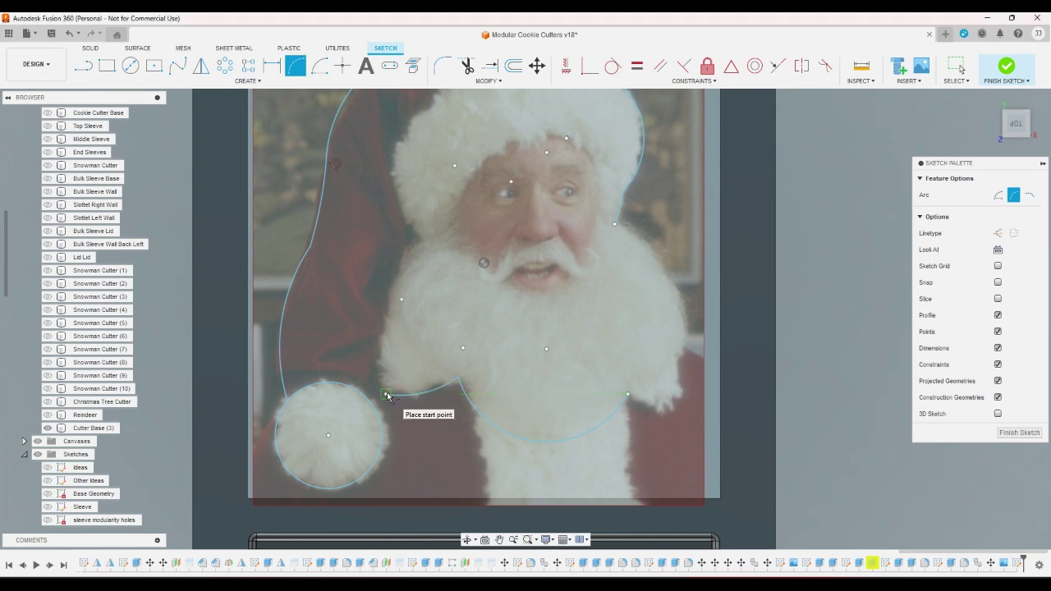
{"action": "left_click", "coordinate": [387, 395]}
{"action": "left_click", "coordinate": [416, 239]}
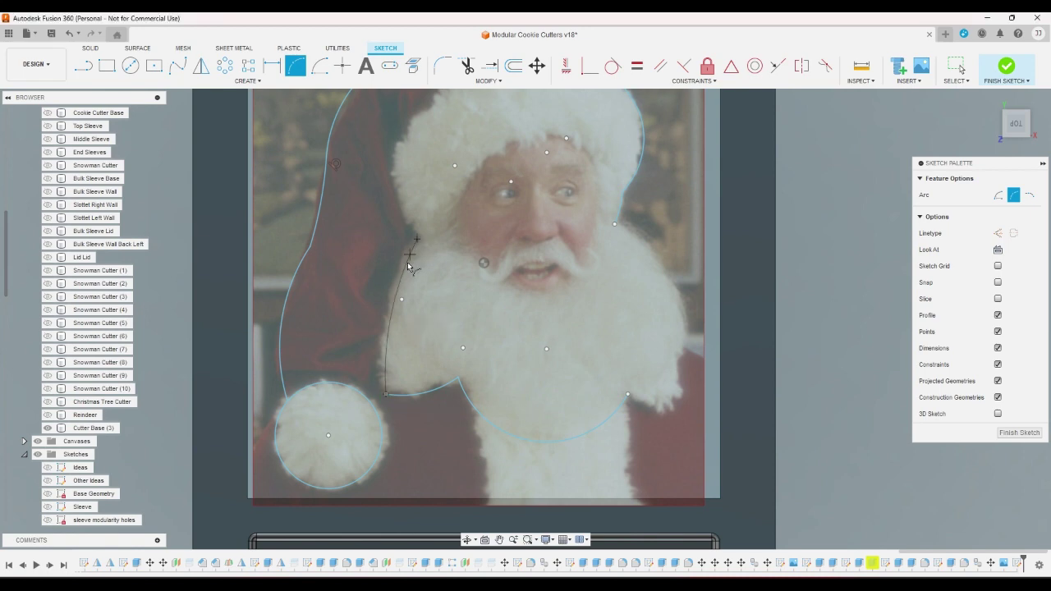
{"action": "left_click", "coordinate": [380, 349]}
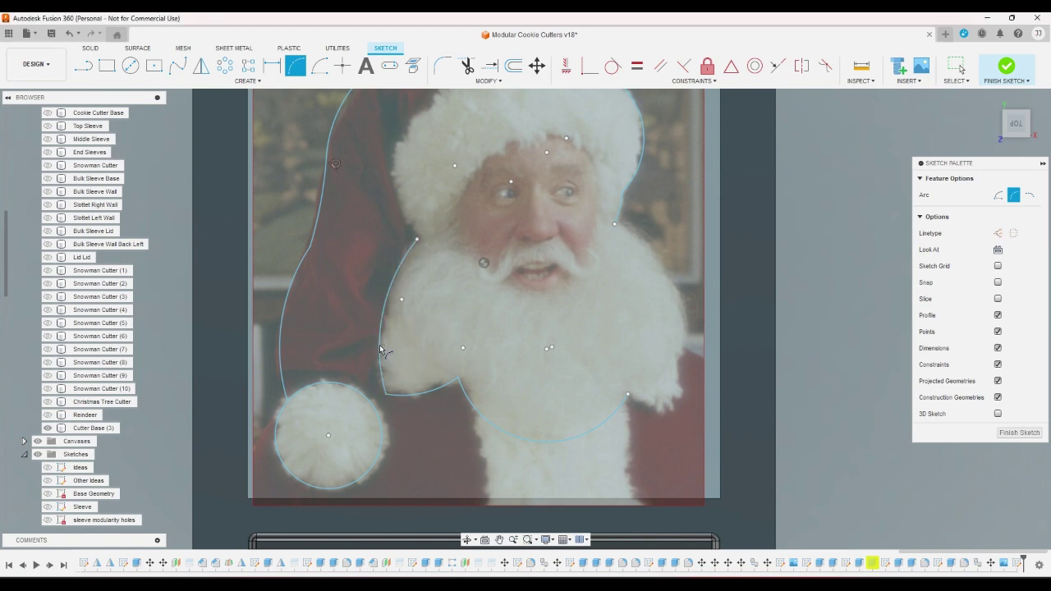
Fillet the beard outline's lower left corner with a 3 mm radius
{"action": "left_click", "coordinate": [442, 66]}
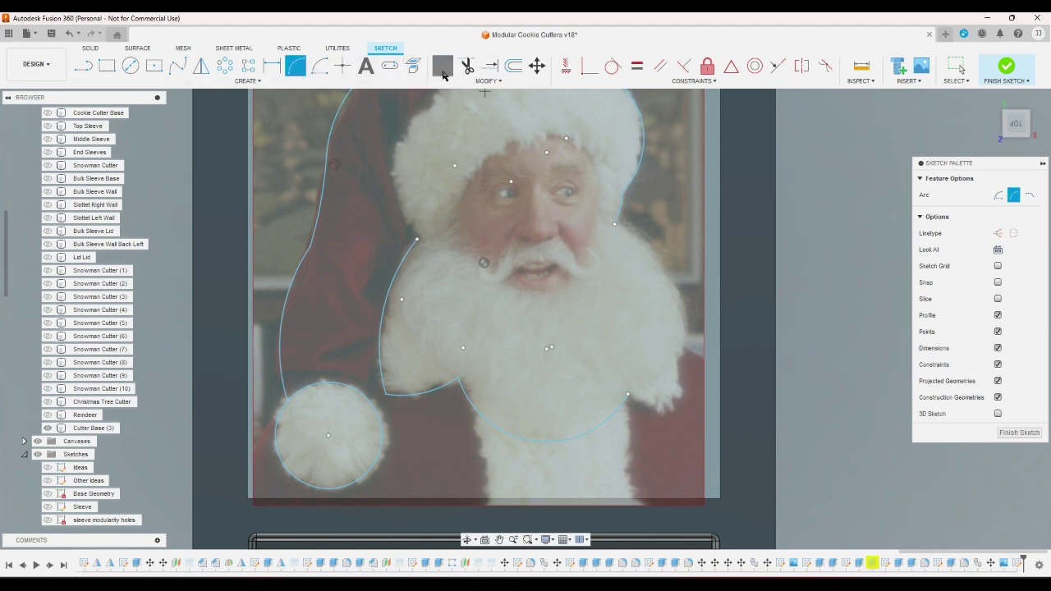
{"action": "left_click", "coordinate": [386, 397]}
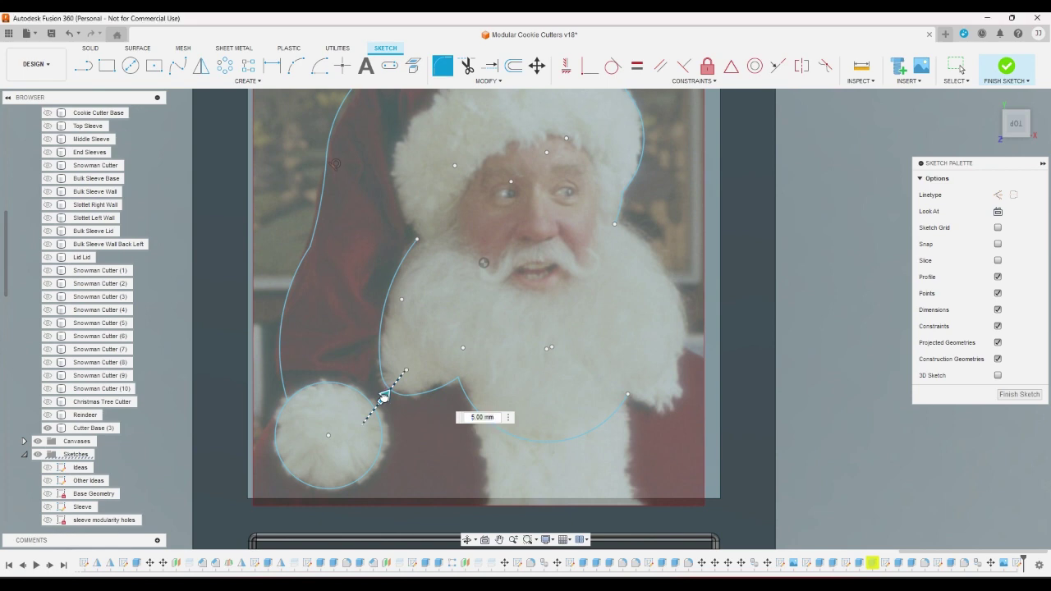
{"action": "key", "text": "Return"}
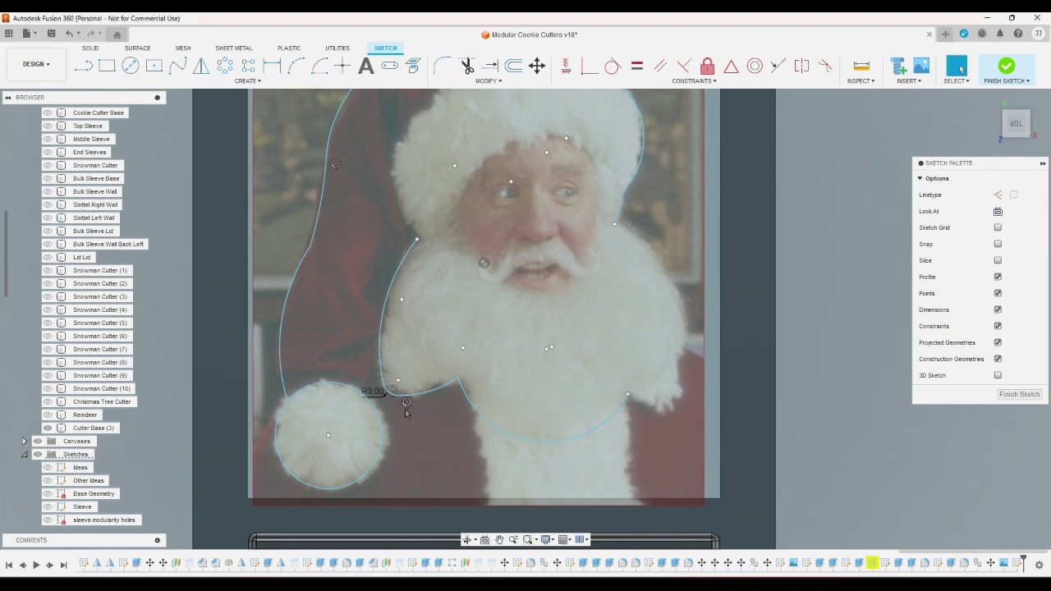
Draw a short 3-point arc from the beard outline's left edge down to the pom-pom circle
{"action": "scroll", "coordinate": [411, 434], "scroll_direction": "down", "scroll_amount": 3}
{"action": "scroll", "coordinate": [642, 380], "scroll_direction": "up", "scroll_amount": 2}
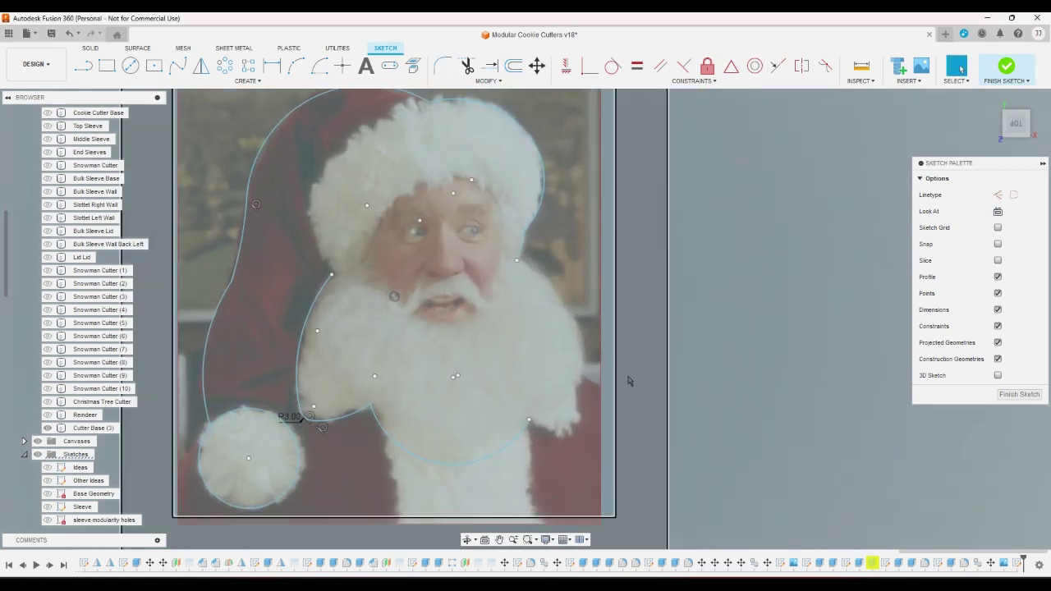
{"action": "scroll", "coordinate": [612, 365], "scroll_direction": "down", "scroll_amount": 2}
{"action": "scroll", "coordinate": [407, 373], "scroll_direction": "up", "scroll_amount": 2}
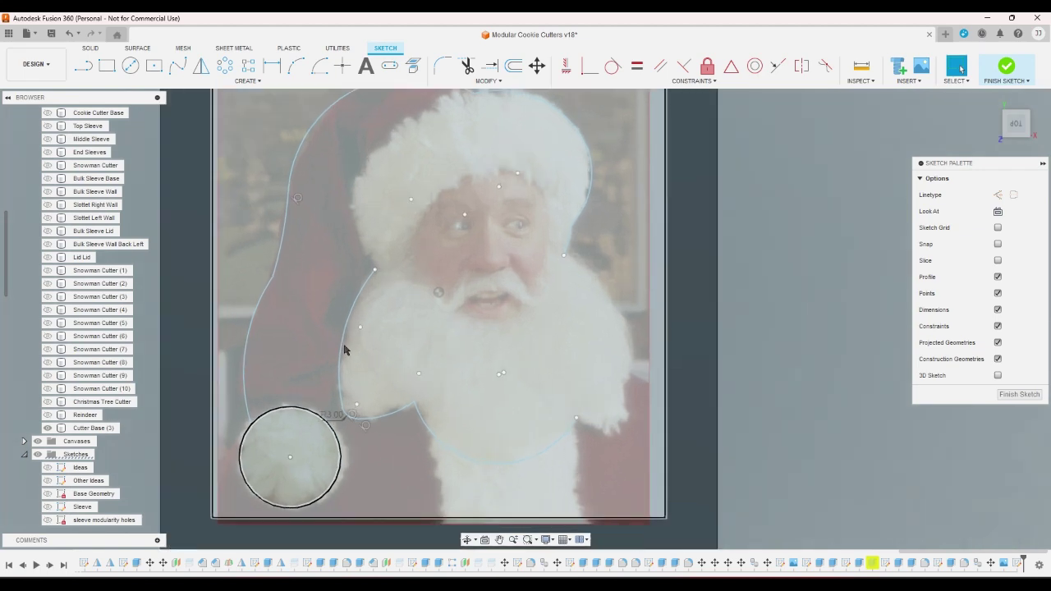
{"action": "left_click", "coordinate": [296, 65]}
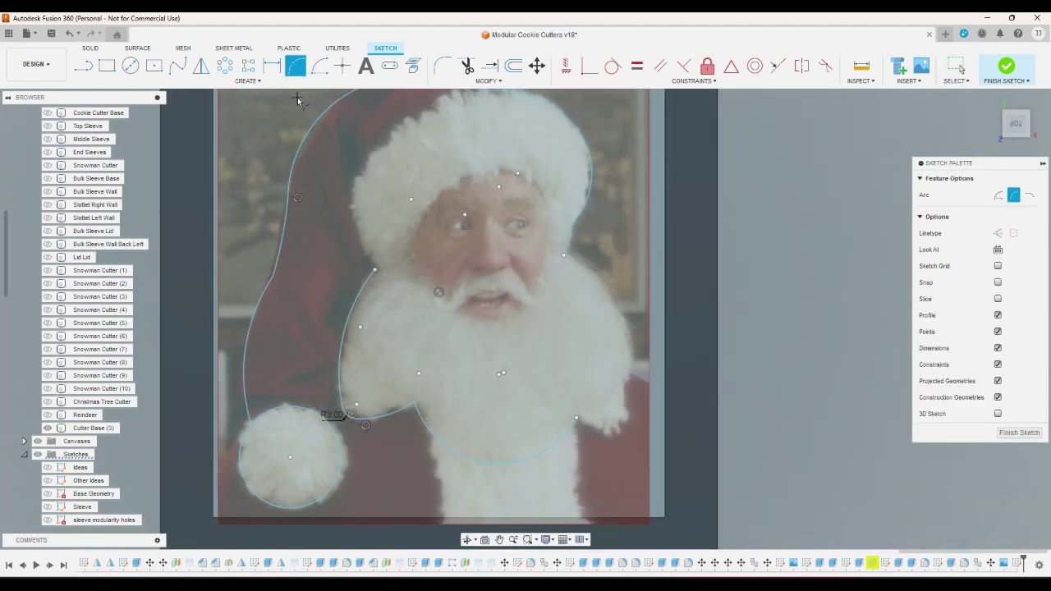
{"action": "scroll", "coordinate": [312, 280], "scroll_direction": "up", "scroll_amount": 1}
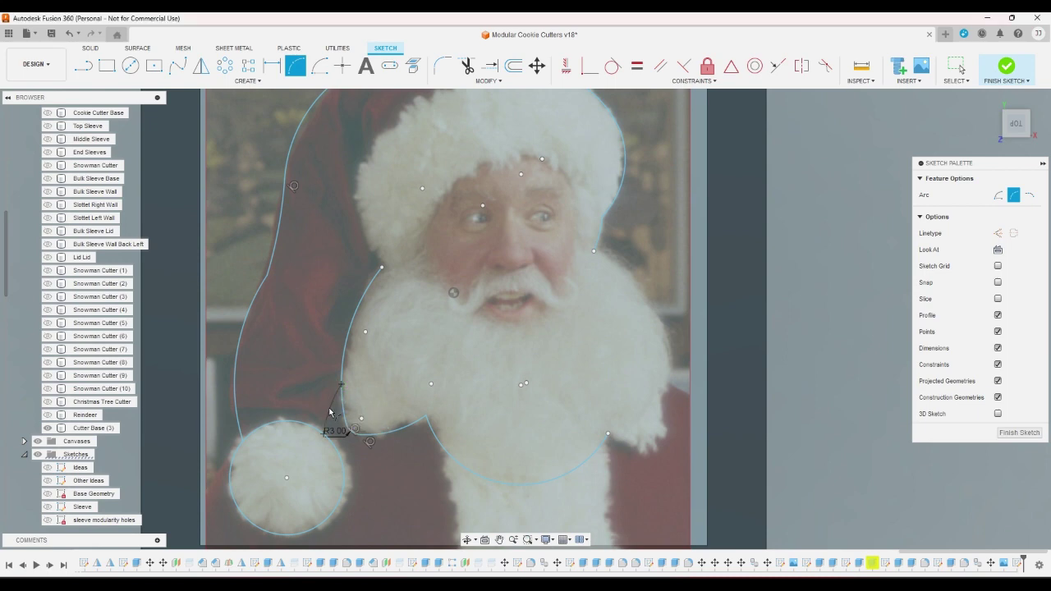
{"action": "scroll", "coordinate": [397, 366], "scroll_direction": "down", "scroll_amount": 2}
{"action": "scroll", "coordinate": [358, 395], "scroll_direction": "up", "scroll_amount": 1}
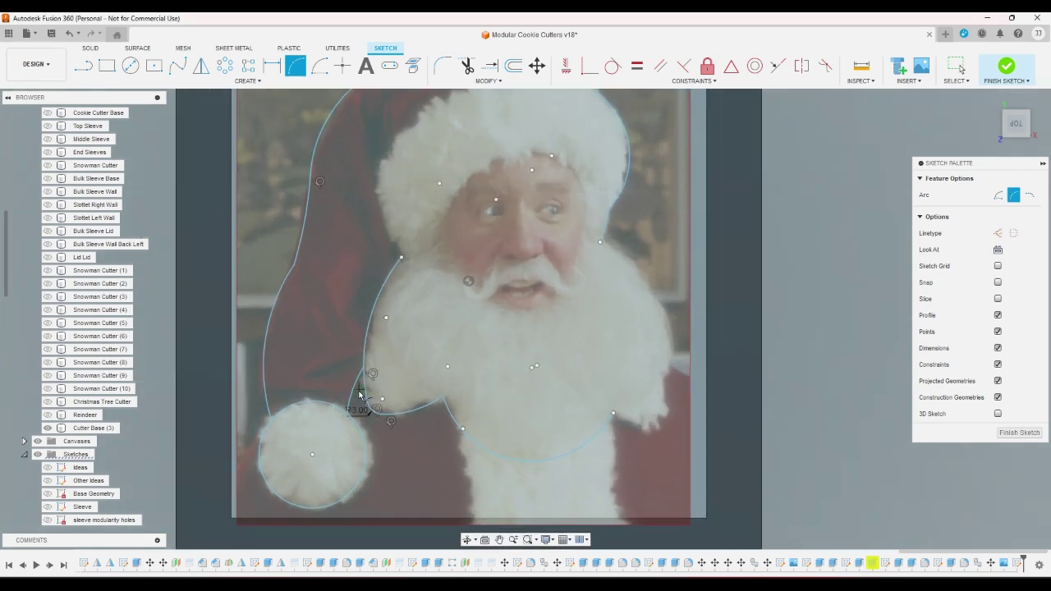
{"action": "scroll", "coordinate": [359, 395], "scroll_direction": "down", "scroll_amount": 1}
{"action": "scroll", "coordinate": [357, 390], "scroll_direction": "up", "scroll_amount": 4}
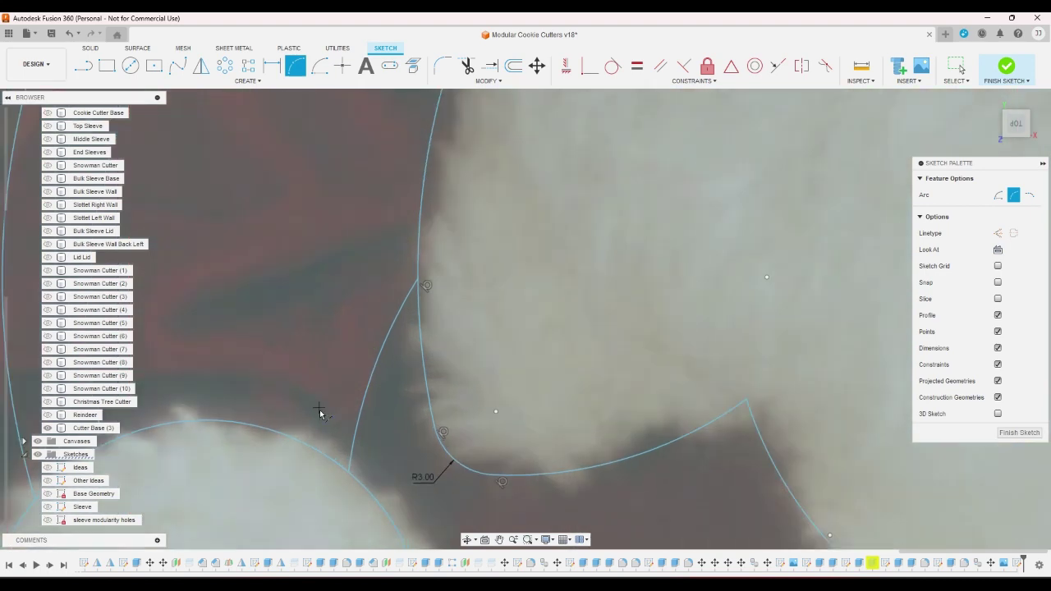
{"action": "scroll", "coordinate": [320, 412], "scroll_direction": "up", "scroll_amount": 1}
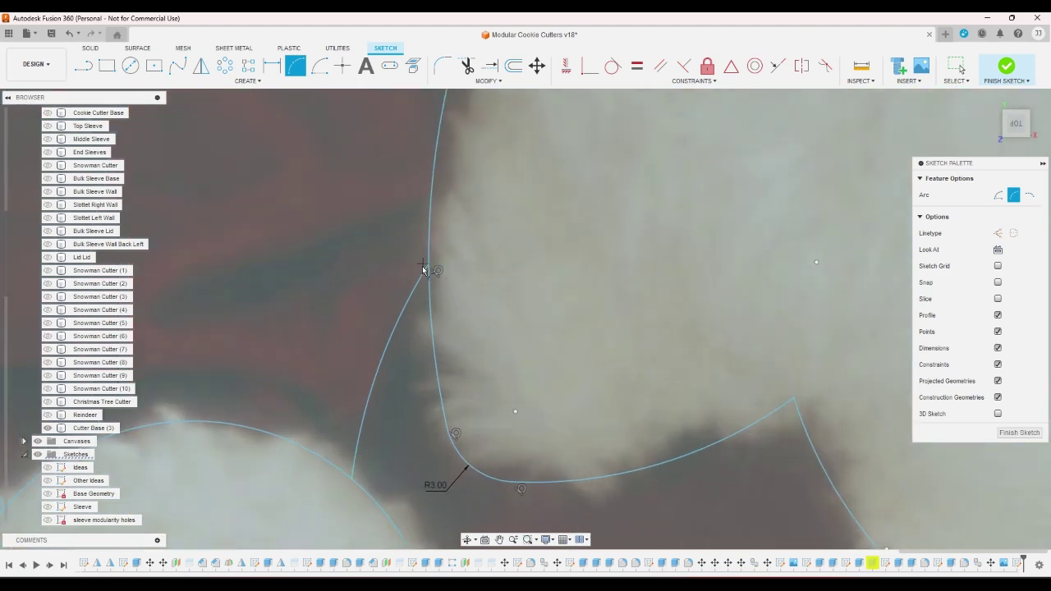
{"action": "scroll", "coordinate": [351, 456], "scroll_direction": "down", "scroll_amount": 4}
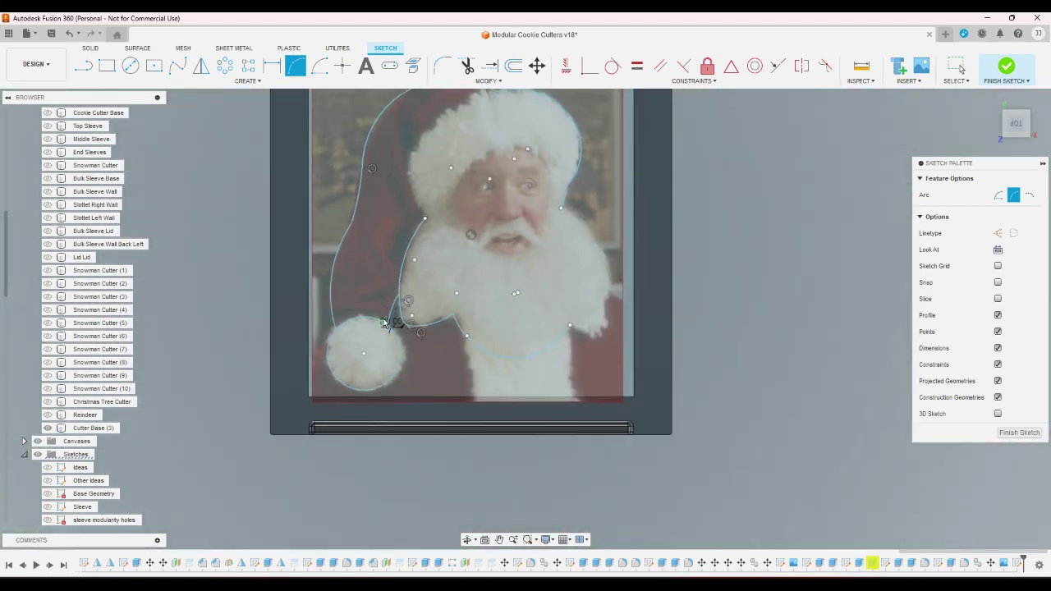
Hide the Santa Clause canvas to check the traced outline on its own, show it again, and leave the arc command
{"action": "scroll", "coordinate": [406, 329], "scroll_direction": "down", "scroll_amount": 2}
{"action": "scroll", "coordinate": [457, 241], "scroll_direction": "up", "scroll_amount": 1}
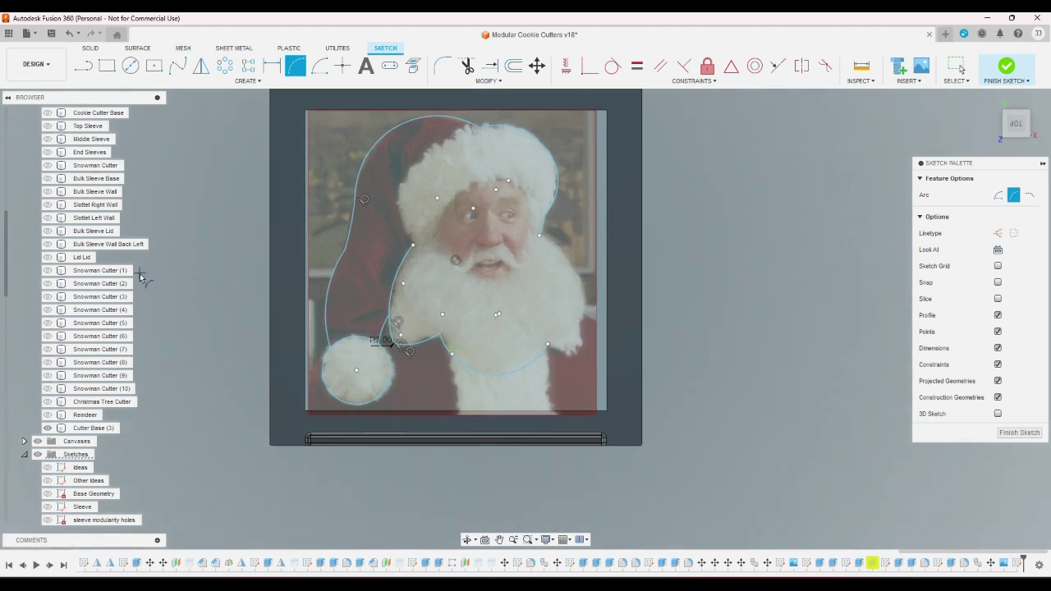
{"action": "scroll", "coordinate": [66, 450], "scroll_direction": "down", "scroll_amount": 2}
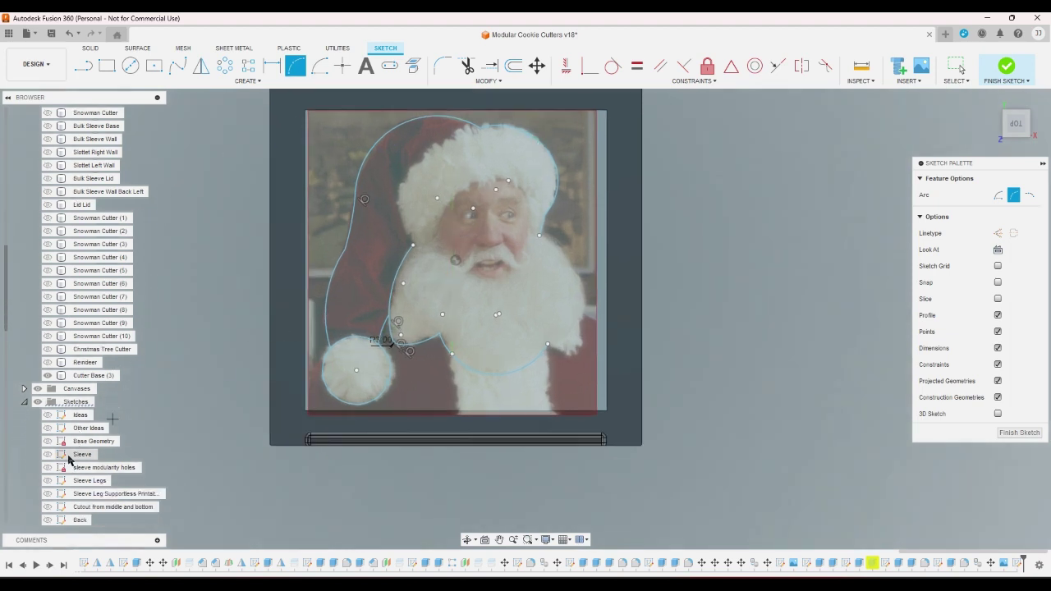
{"action": "left_click", "coordinate": [25, 388]}
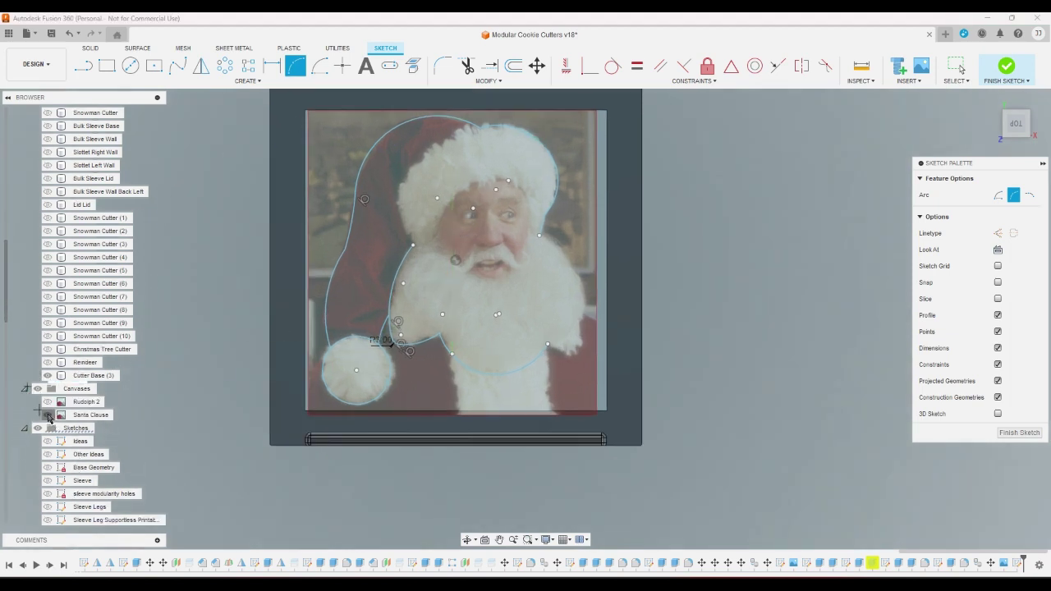
{"action": "left_click", "coordinate": [48, 415]}
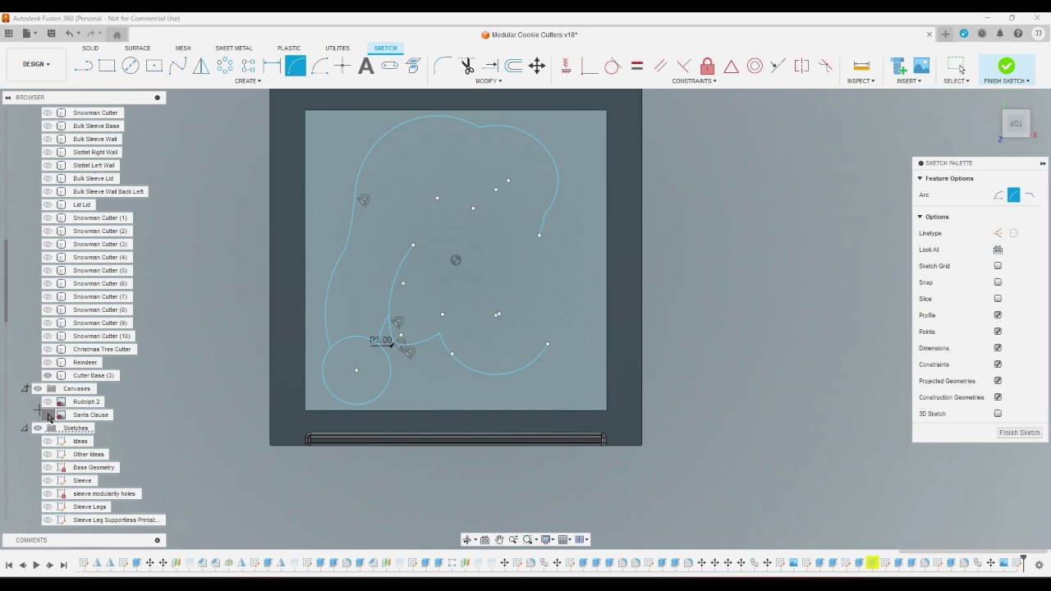
{"action": "left_click", "coordinate": [48, 415]}
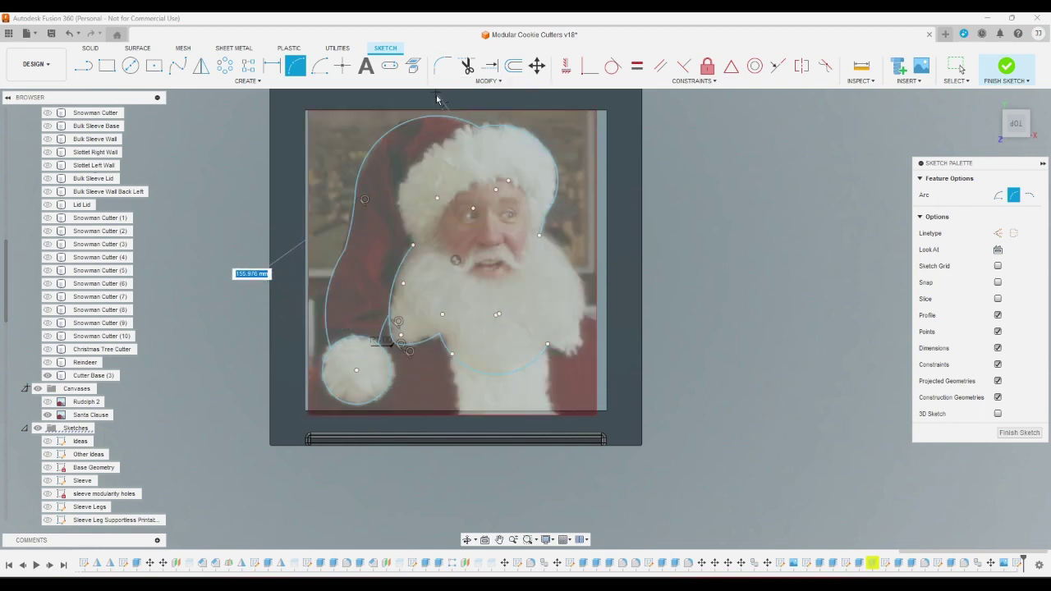
{"action": "right_click", "coordinate": [815, 248]}
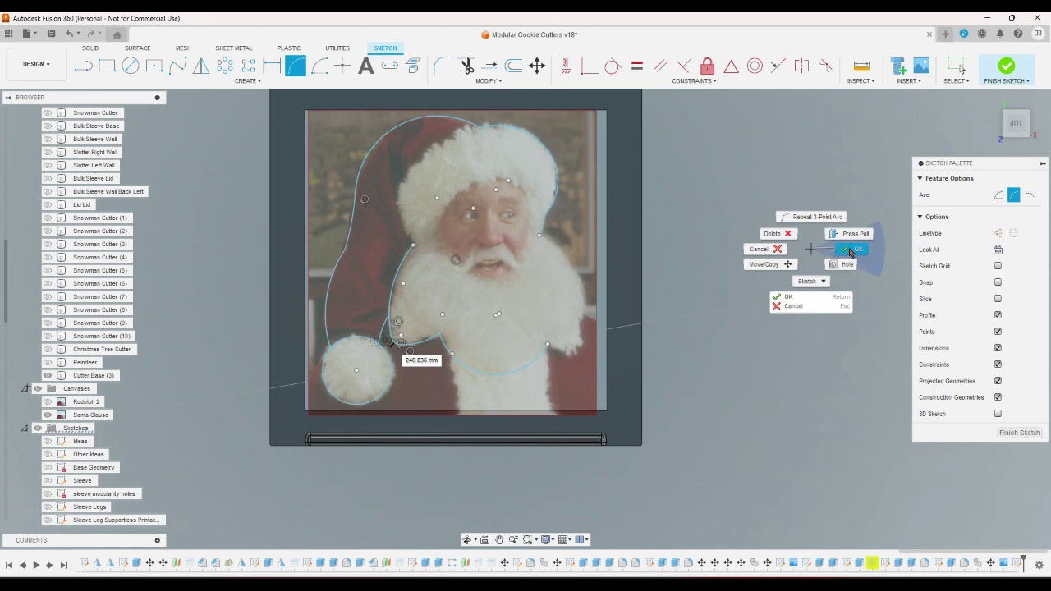
{"action": "left_click", "coordinate": [851, 250]}
Trace the fur trim's left edge with two 3-point arcs, from its upper junction with the hat outline down to the beard arc's upper end
{"action": "scroll", "coordinate": [676, 329], "scroll_direction": "down", "scroll_amount": 2}
{"action": "scroll", "coordinate": [677, 331], "scroll_direction": "up", "scroll_amount": 3}
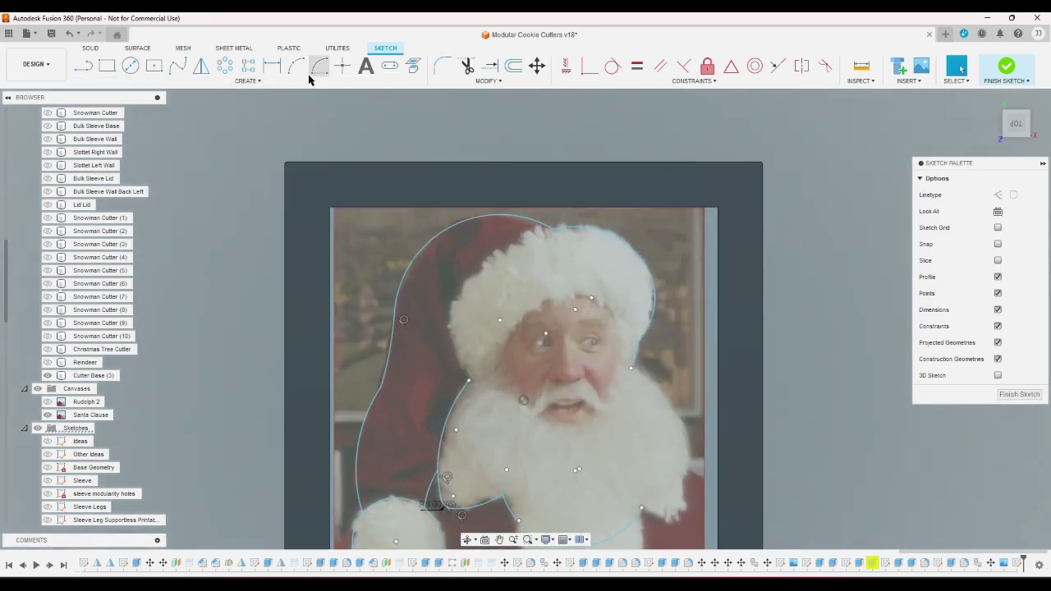
{"action": "left_click", "coordinate": [296, 66]}
{"action": "scroll", "coordinate": [493, 304], "scroll_direction": "up", "scroll_amount": 1}
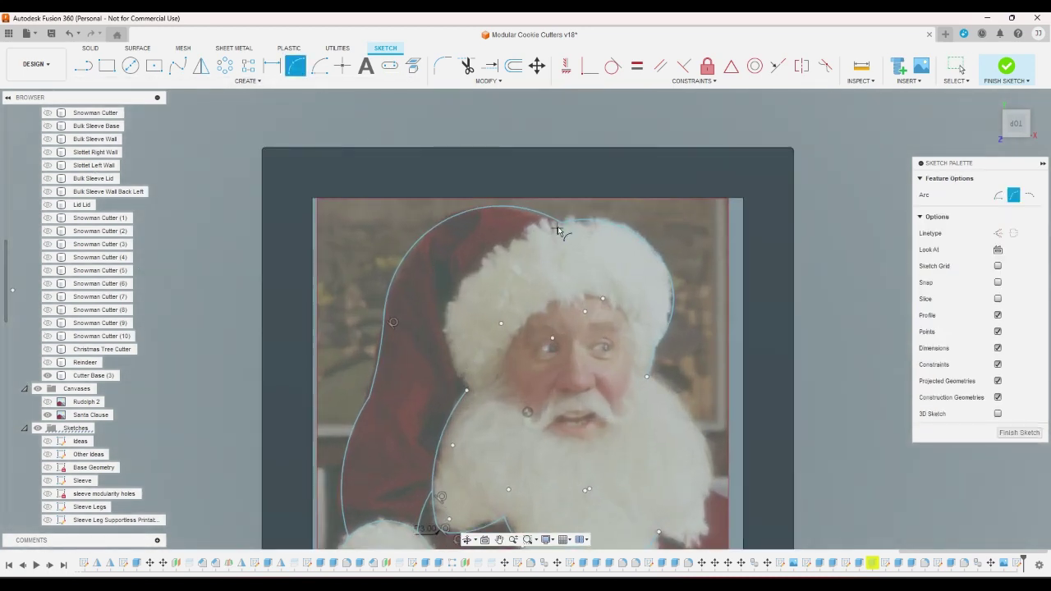
{"action": "left_click", "coordinate": [560, 222]}
{"action": "left_click", "coordinate": [447, 305]}
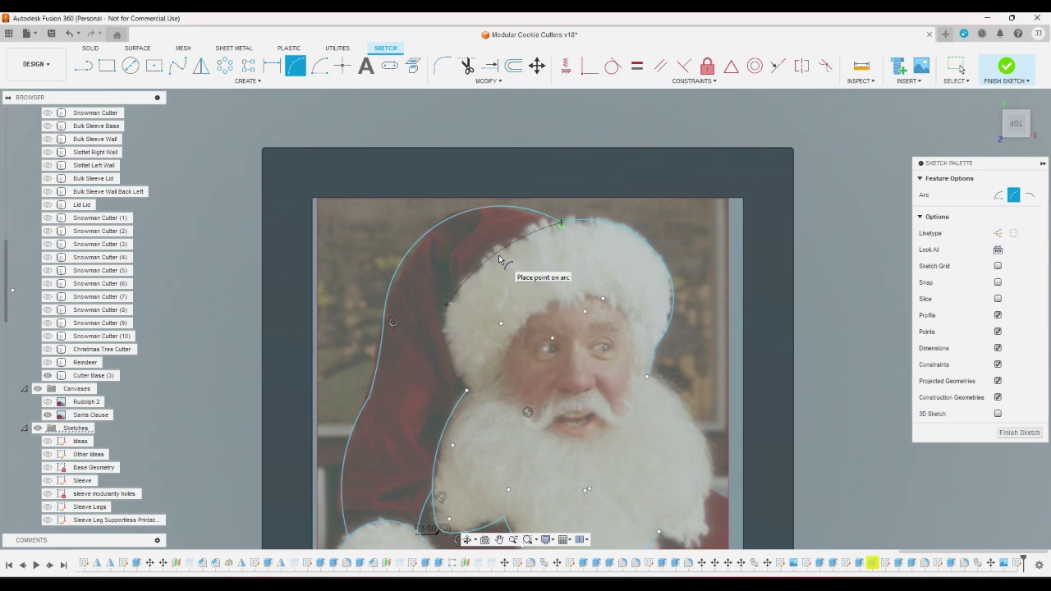
{"action": "left_click", "coordinate": [498, 255]}
{"action": "left_click", "coordinate": [466, 388]}
{"action": "left_click", "coordinate": [447, 304]}
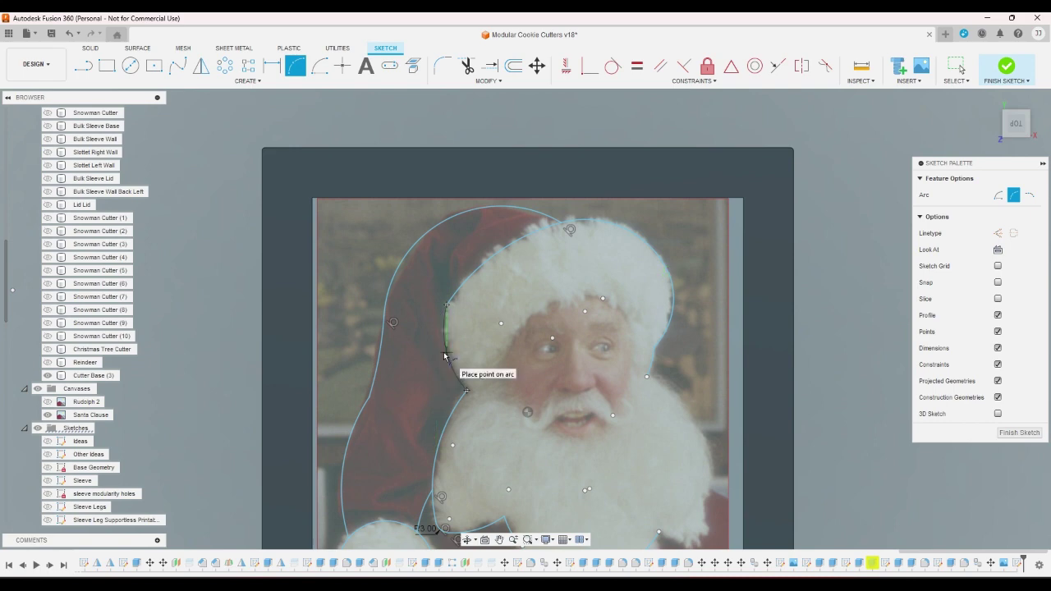
{"action": "left_click", "coordinate": [444, 353]}
Fillet the corner between the fur trim's two left arcs with a 10 mm radius
{"action": "left_click", "coordinate": [443, 65]}
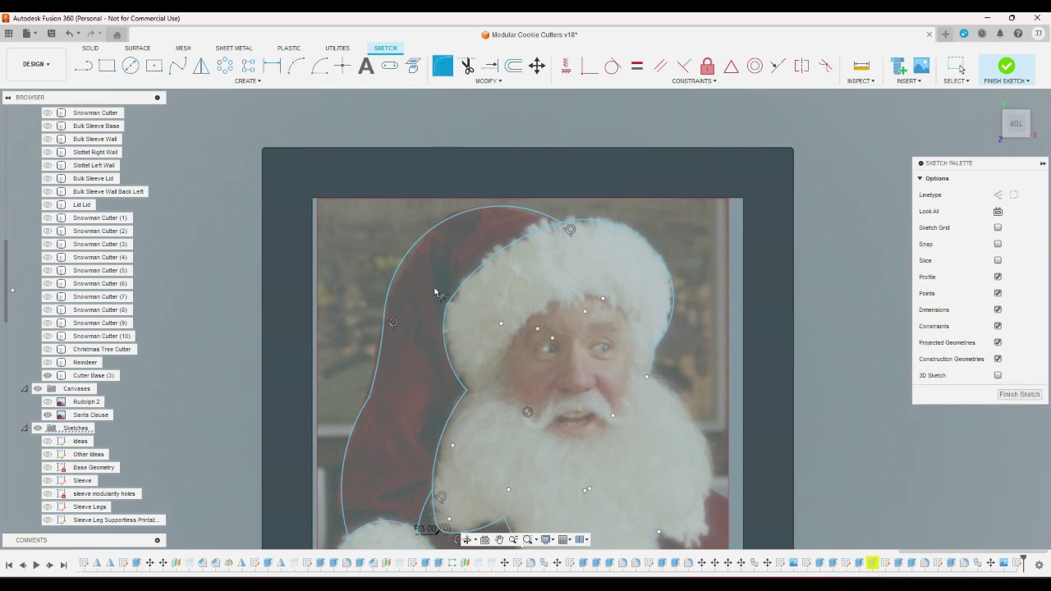
{"action": "left_click", "coordinate": [447, 305]}
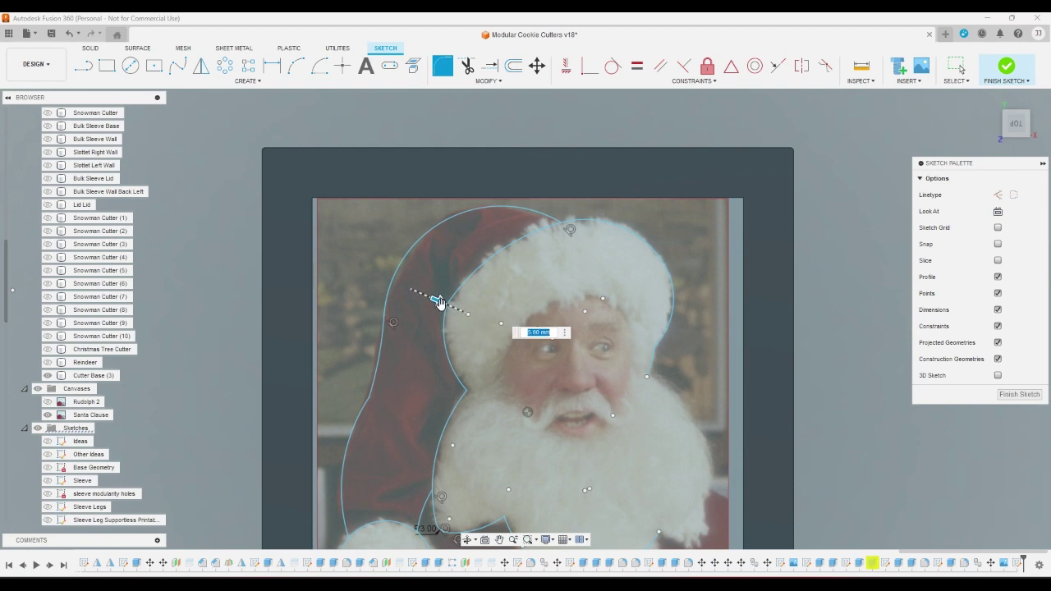
{"action": "type", "text": "10"}
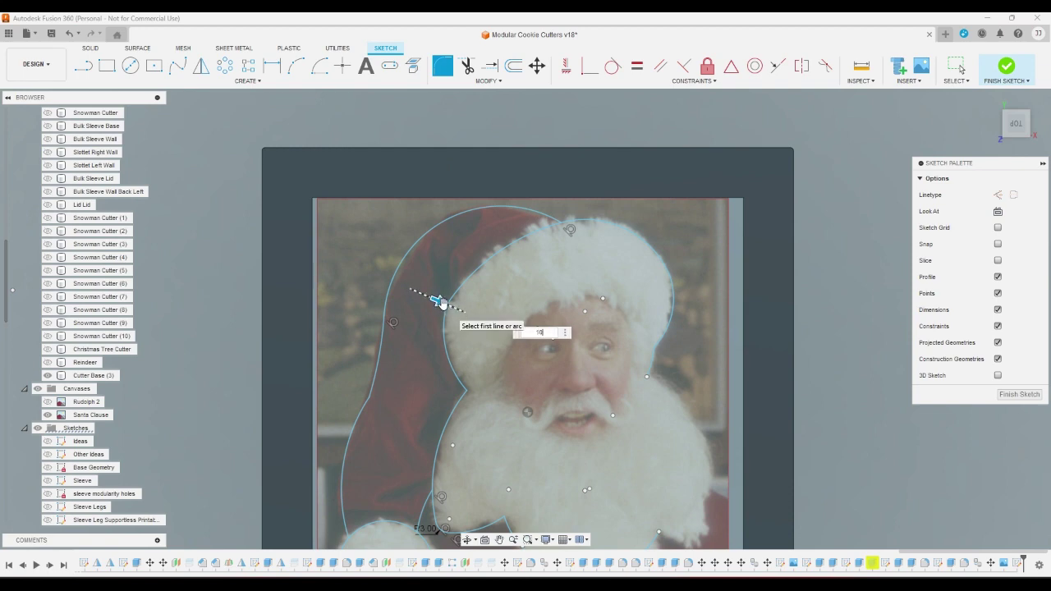
{"action": "key", "text": "Return"}
{"action": "key", "text": "Escape"}
Draw a 3-point arc around the beard's right side, joining the lower beard arc's right end to the fur trim outline's lower end
{"action": "scroll", "coordinate": [456, 243], "scroll_direction": "down", "scroll_amount": 5}
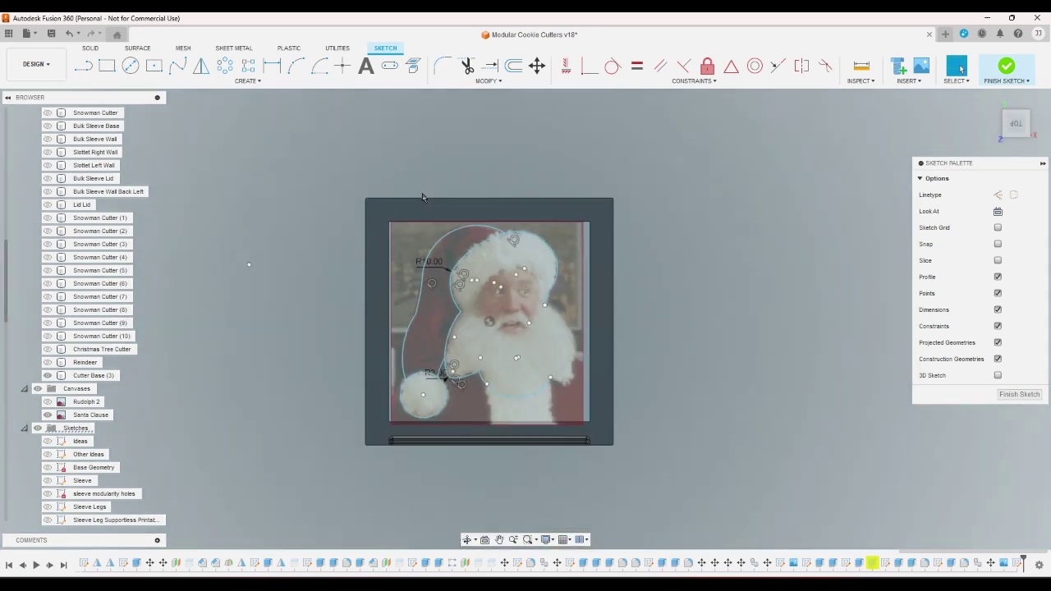
{"action": "scroll", "coordinate": [711, 317], "scroll_direction": "up", "scroll_amount": 2}
{"action": "scroll", "coordinate": [668, 363], "scroll_direction": "up", "scroll_amount": 2}
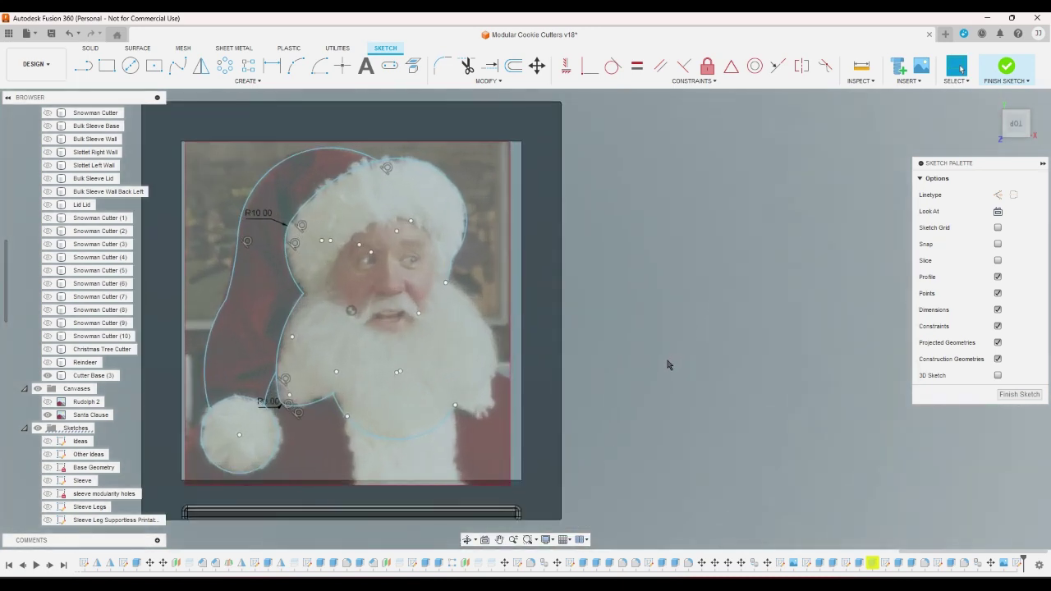
{"action": "left_click", "coordinate": [295, 66]}
{"action": "scroll", "coordinate": [450, 304], "scroll_direction": "up", "scroll_amount": 2}
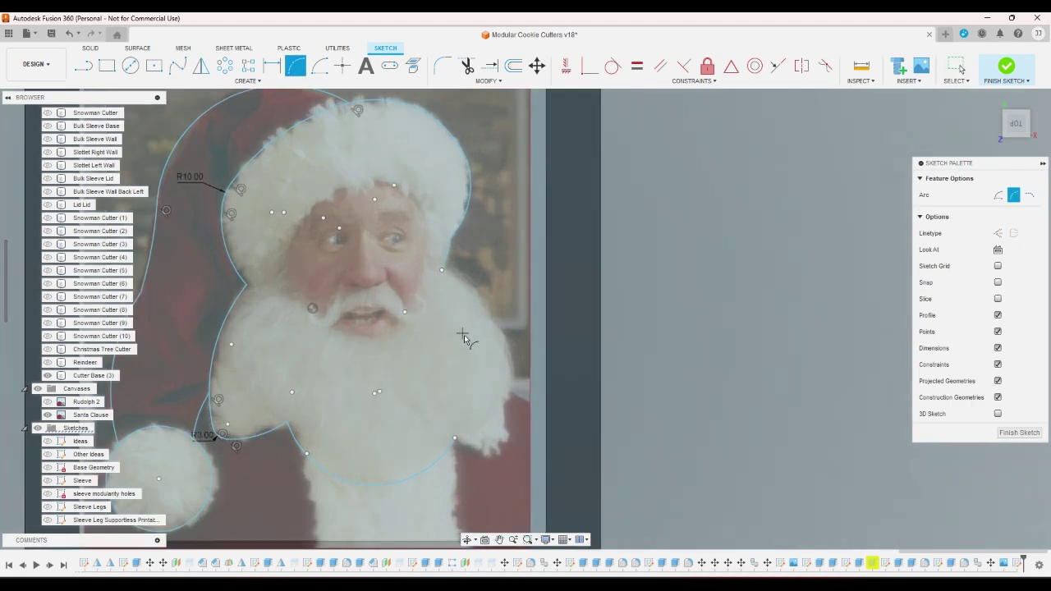
{"action": "left_click", "coordinate": [455, 441]}
{"action": "left_click", "coordinate": [441, 272]}
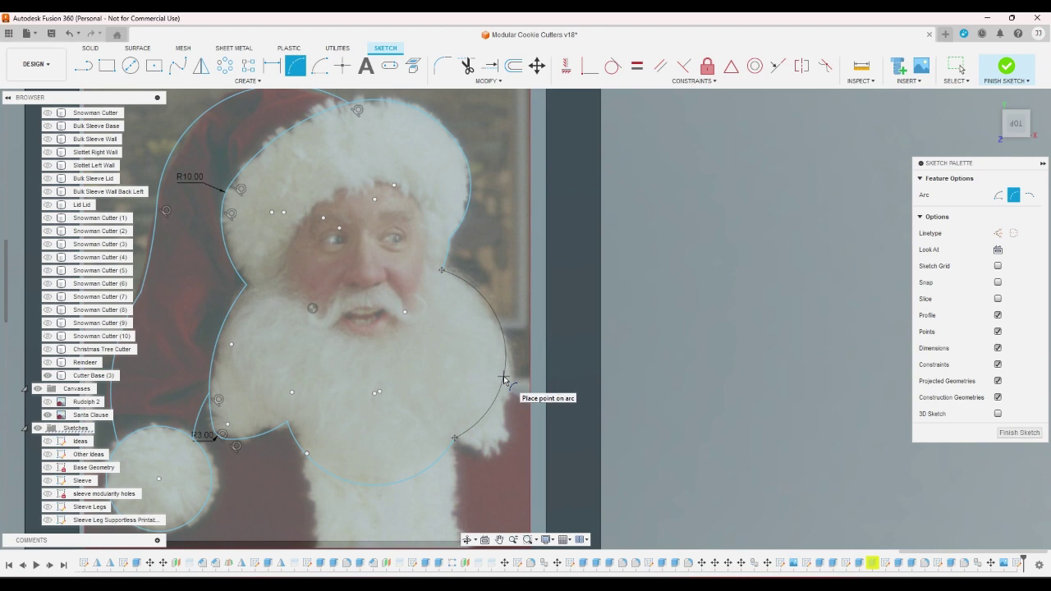
{"action": "left_click", "coordinate": [503, 378]}
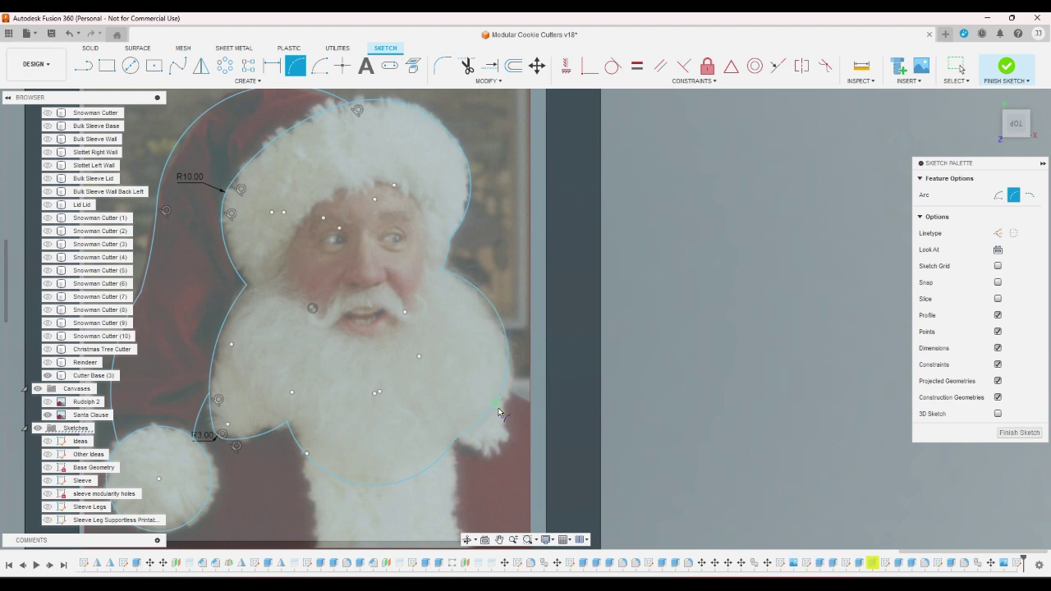
{"action": "scroll", "coordinate": [490, 441], "scroll_direction": "up", "scroll_amount": 4}
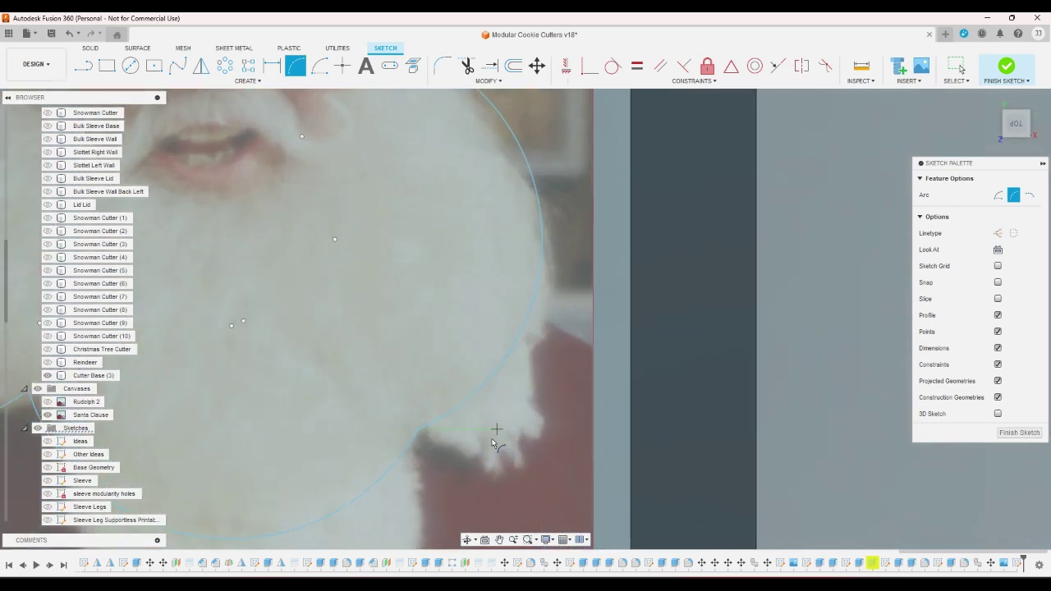
{"action": "scroll", "coordinate": [523, 399], "scroll_direction": "down", "scroll_amount": 5}
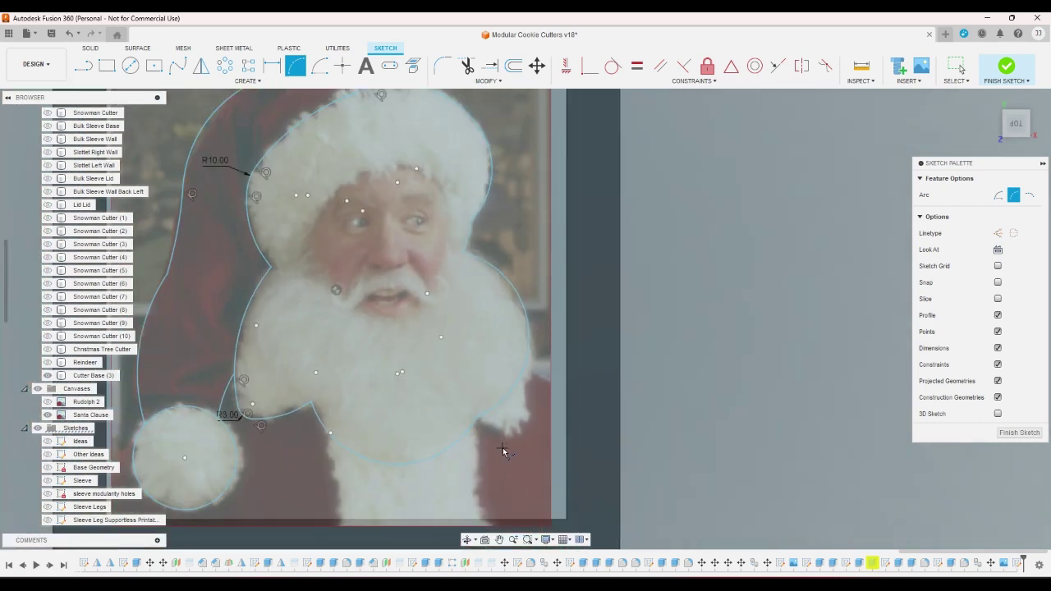
Draw a 3-point arc along the beard's lower-left edge, from the notch beside the lower beard arc up to the beard's left side
{"action": "left_click", "coordinate": [313, 405]}
{"action": "left_click", "coordinate": [246, 376]}
{"action": "right_click", "coordinate": [281, 376]}
{"action": "left_click", "coordinate": [321, 380]}
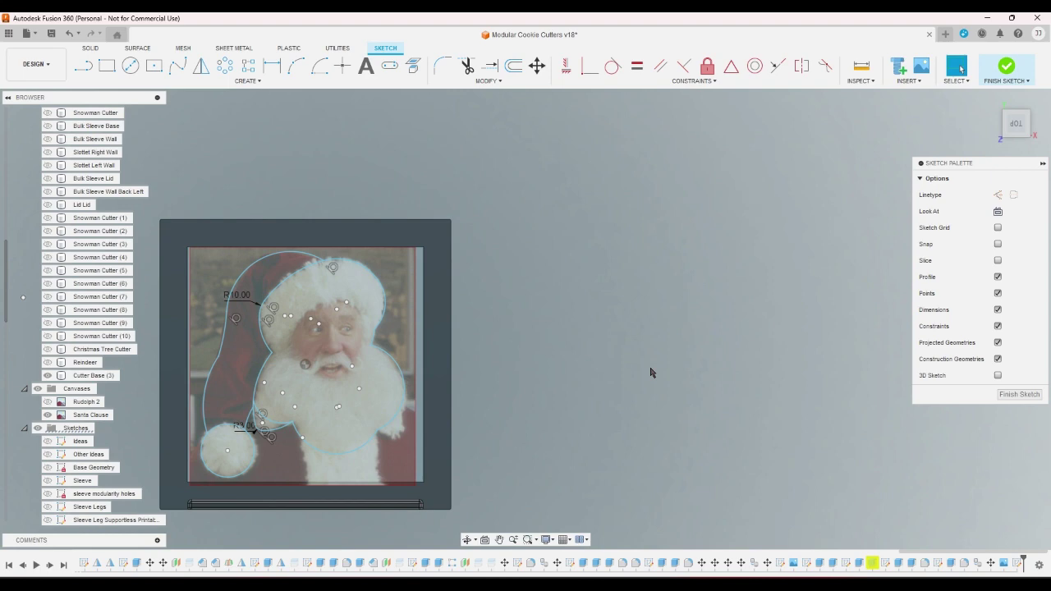
Draw a 3-point arc from the pom-pom circle to the new beard arc's left end, replacing the old arc beside it
{"action": "scroll", "coordinate": [329, 369], "scroll_direction": "up", "scroll_amount": 5}
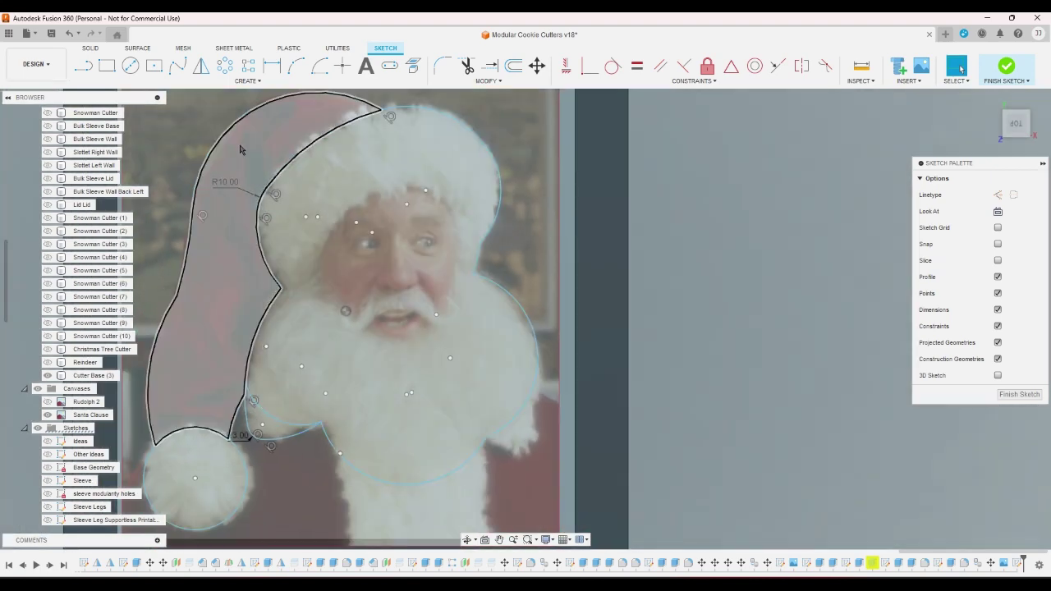
{"action": "left_click", "coordinate": [296, 66]}
{"action": "scroll", "coordinate": [233, 410], "scroll_direction": "up", "scroll_amount": 2}
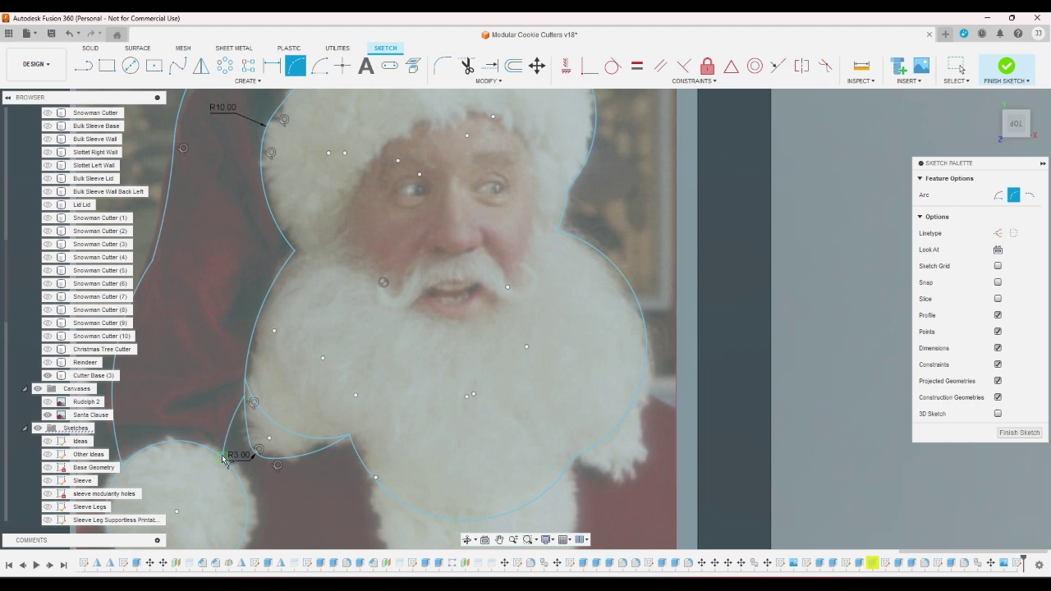
{"action": "left_click", "coordinate": [222, 458]}
{"action": "left_click", "coordinate": [244, 378]}
{"action": "right_click", "coordinate": [232, 420]}
{"action": "left_click", "coordinate": [240, 407]}
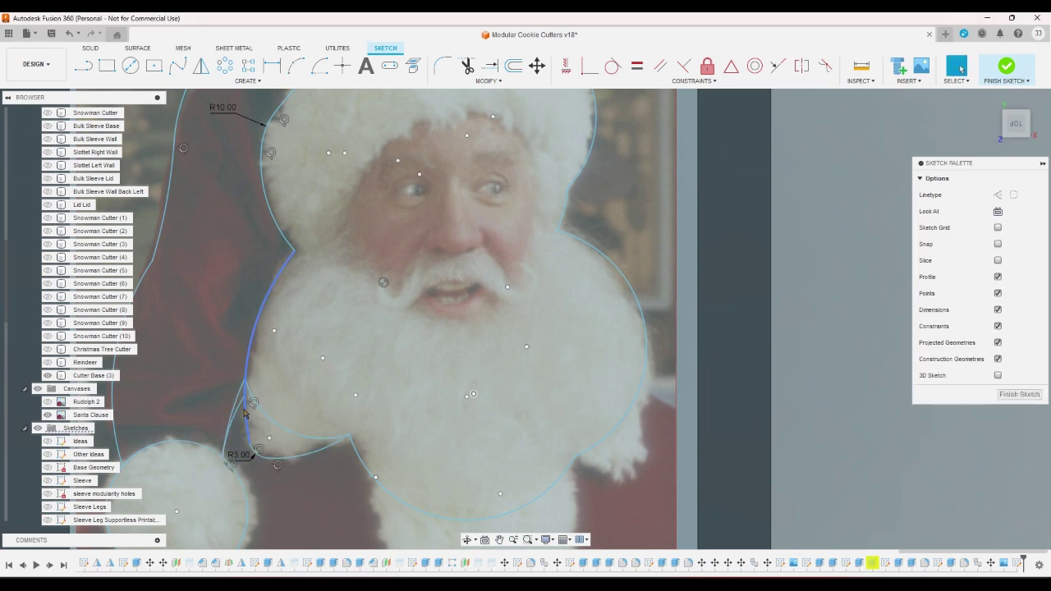
{"action": "left_click", "coordinate": [240, 408]}
{"action": "scroll", "coordinate": [255, 392], "scroll_direction": "down", "scroll_amount": 3}
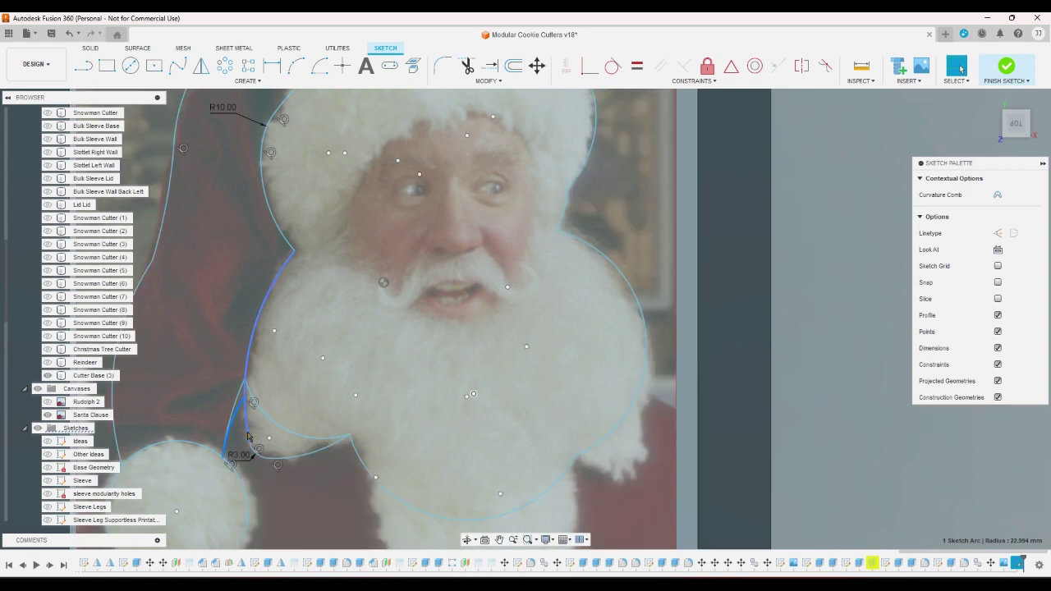
{"action": "left_click", "coordinate": [735, 396]}
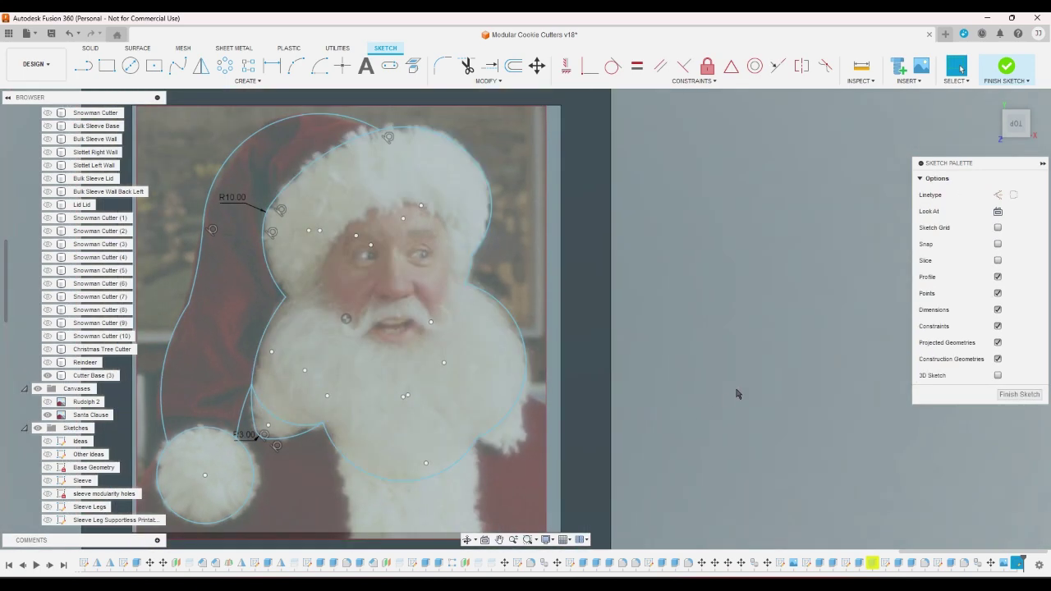
Delete the beard's old left-side arc, the old lower-left arc and the 3 mm fillet between them
{"action": "scroll", "coordinate": [246, 427], "scroll_direction": "up", "scroll_amount": 4}
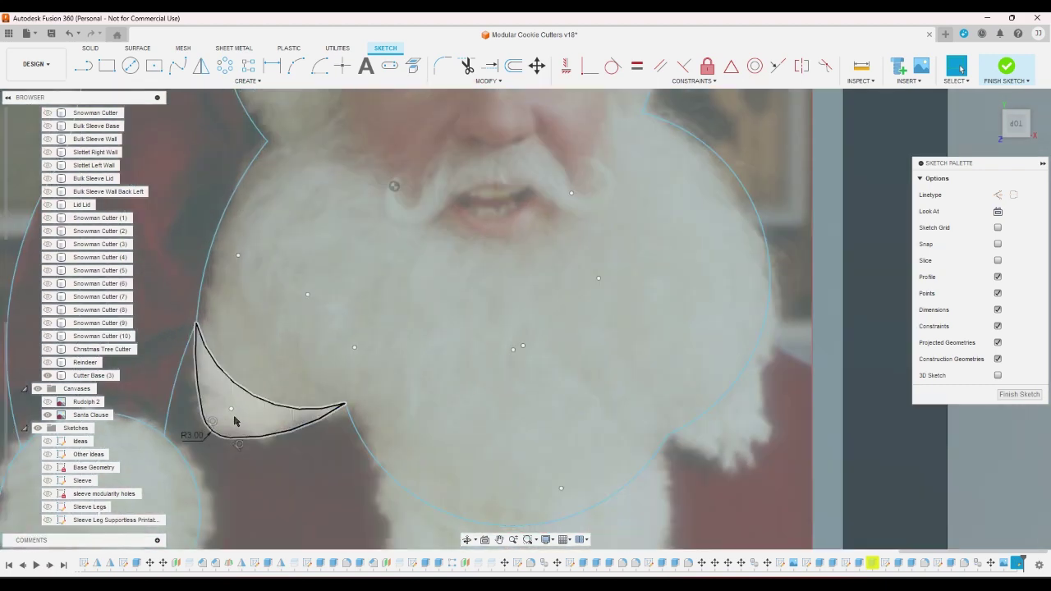
{"action": "scroll", "coordinate": [234, 421], "scroll_direction": "down", "scroll_amount": 2}
{"action": "left_click", "coordinate": [266, 443]}
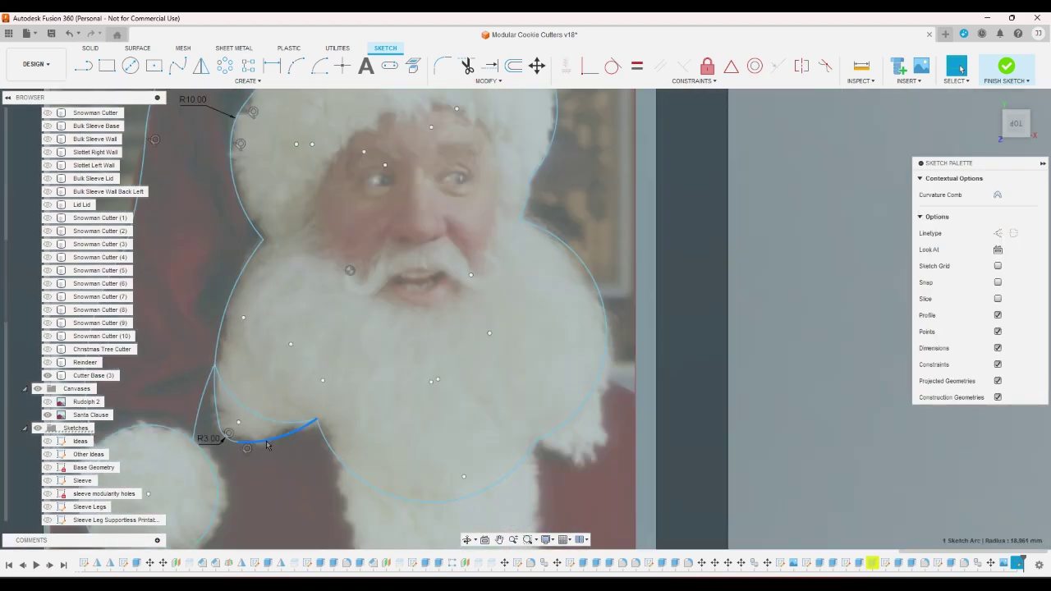
{"action": "key", "text": "Escape"}
{"action": "scroll", "coordinate": [230, 429], "scroll_direction": "up", "scroll_amount": 2}
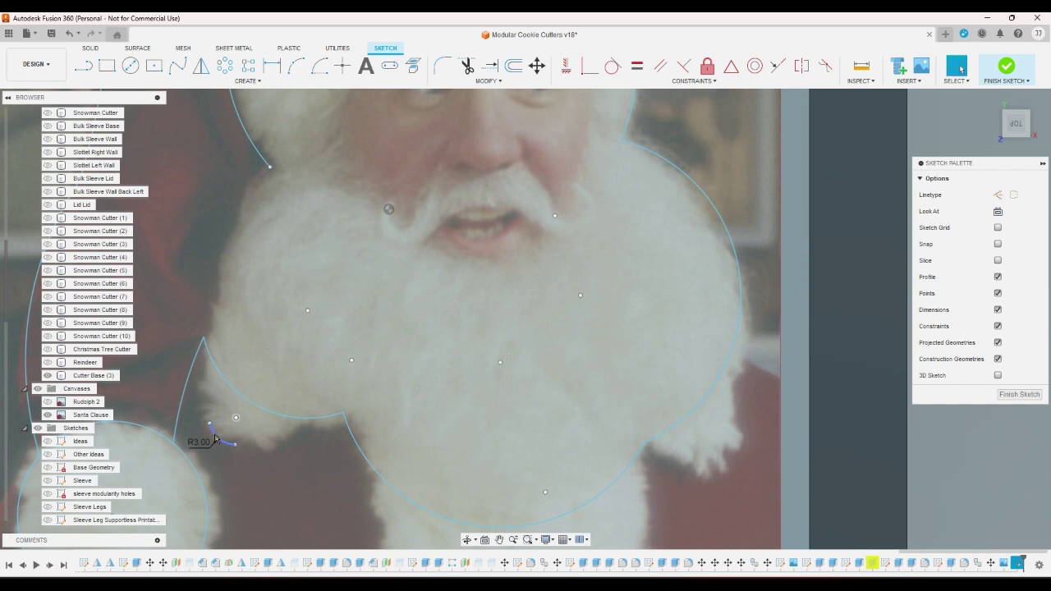
{"action": "scroll", "coordinate": [215, 439], "scroll_direction": "down", "scroll_amount": 4}
{"action": "scroll", "coordinate": [229, 473], "scroll_direction": "down", "scroll_amount": 2}
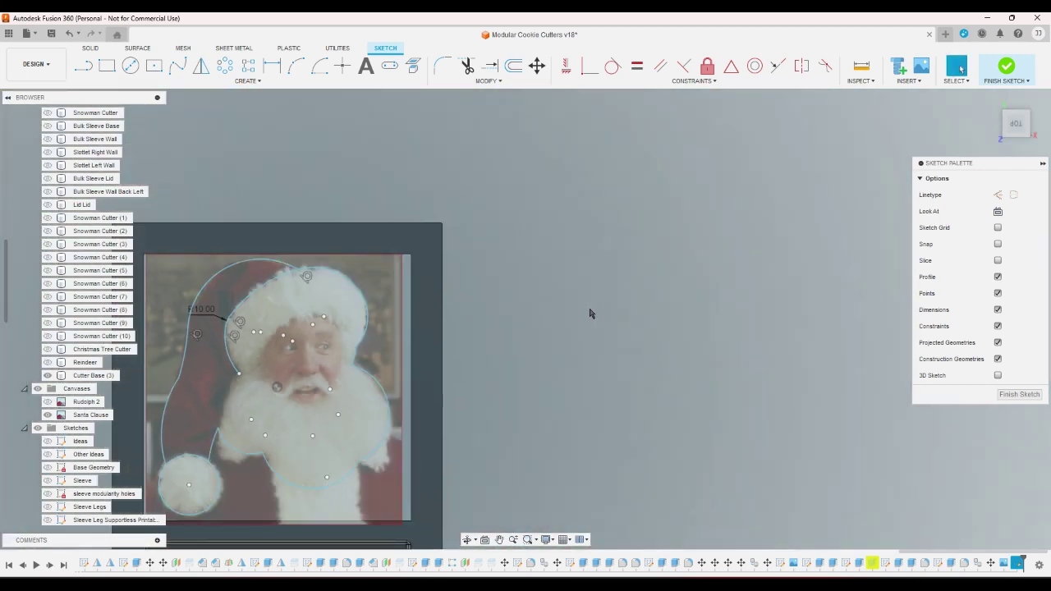
Hide the Santa Clause canvas to check the remaining outline for gaps, and show it again
{"action": "left_click", "coordinate": [47, 415]}
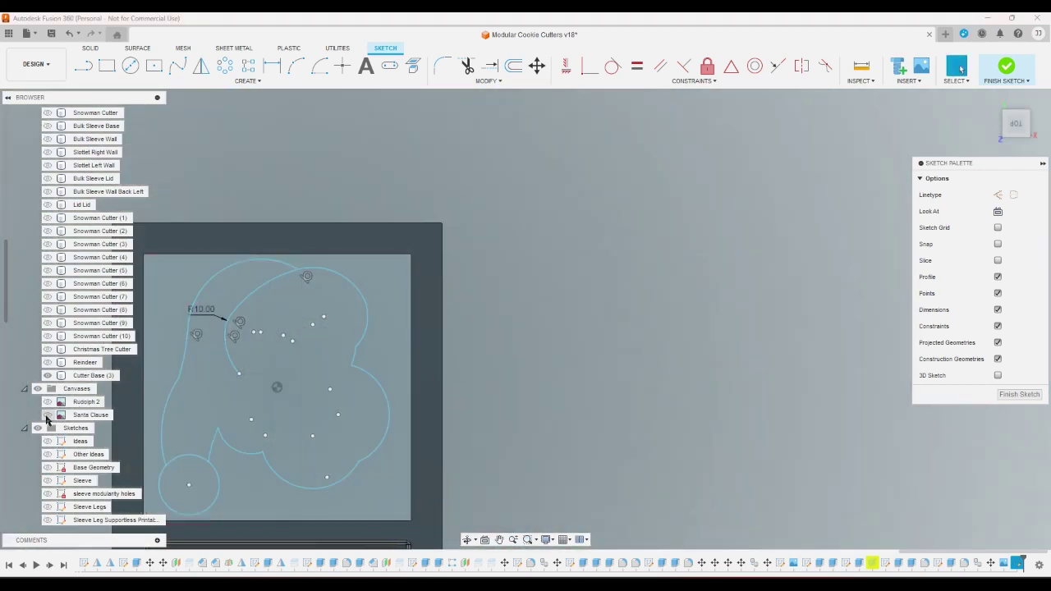
{"action": "left_click", "coordinate": [47, 415]}
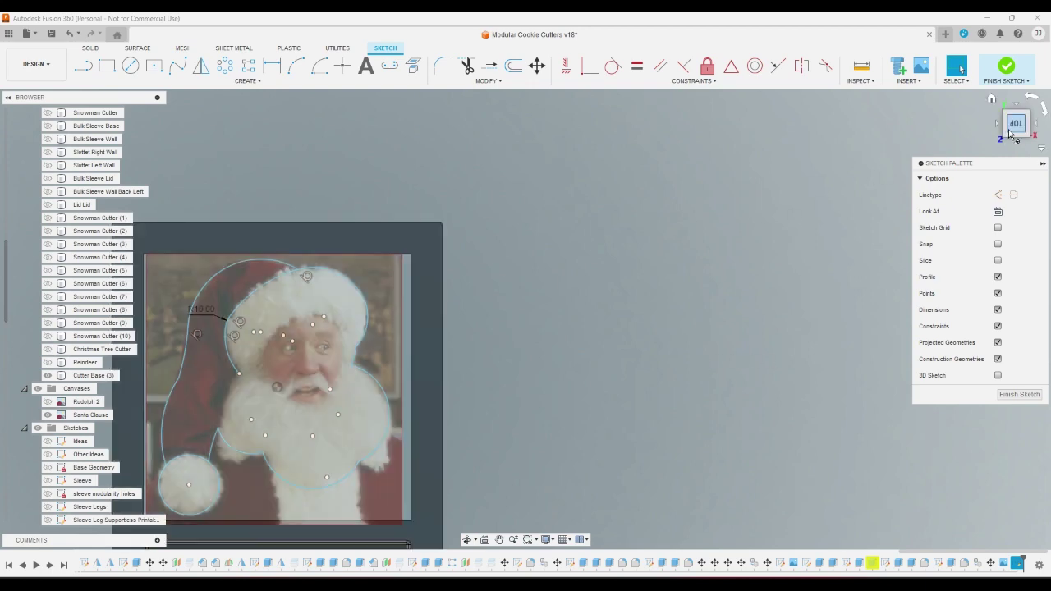
{"action": "scroll", "coordinate": [883, 247], "scroll_direction": "down", "scroll_amount": 2}
{"action": "scroll", "coordinate": [480, 347], "scroll_direction": "up", "scroll_amount": 3}
{"action": "scroll", "coordinate": [258, 504], "scroll_direction": "up", "scroll_amount": 3}
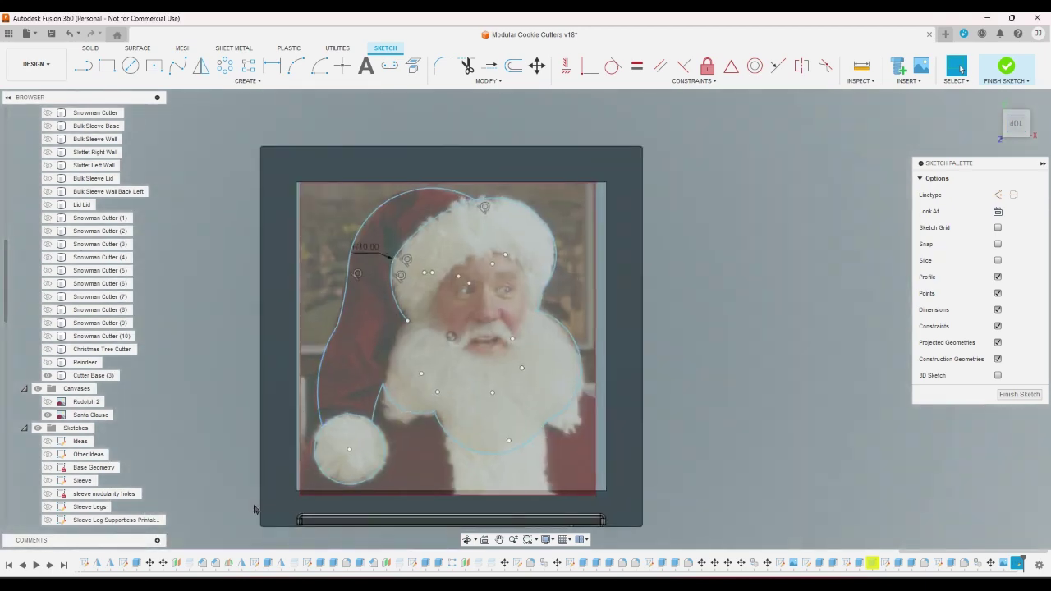
Draw a 3-point arc up the beard's left side, joining the lower-left beard arc's end to the fur trim outline's lower end
{"action": "left_click", "coordinate": [295, 66]}
{"action": "left_click", "coordinate": [431, 339]}
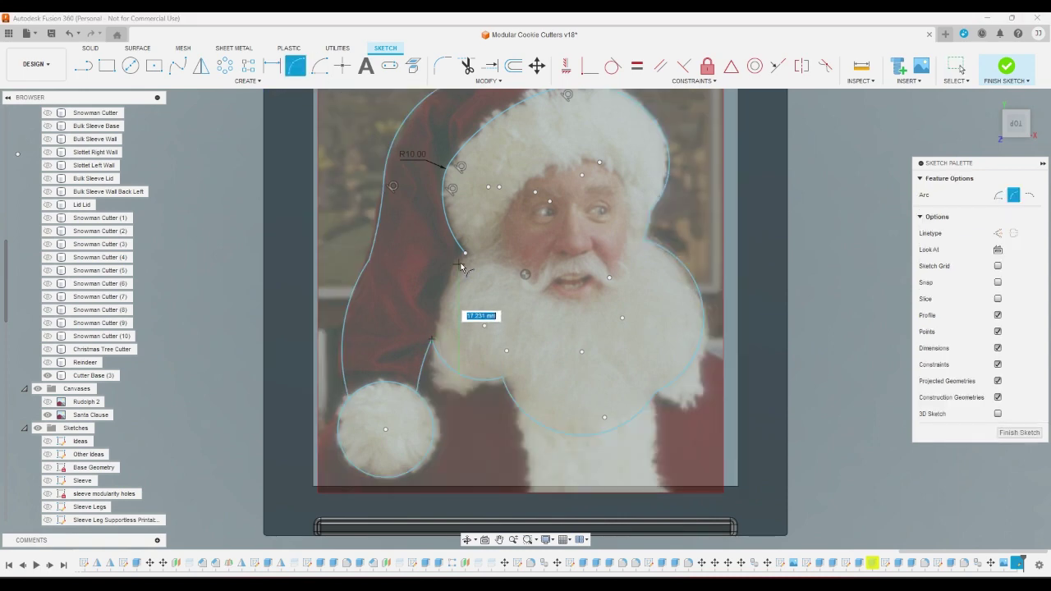
{"action": "left_click", "coordinate": [465, 252]}
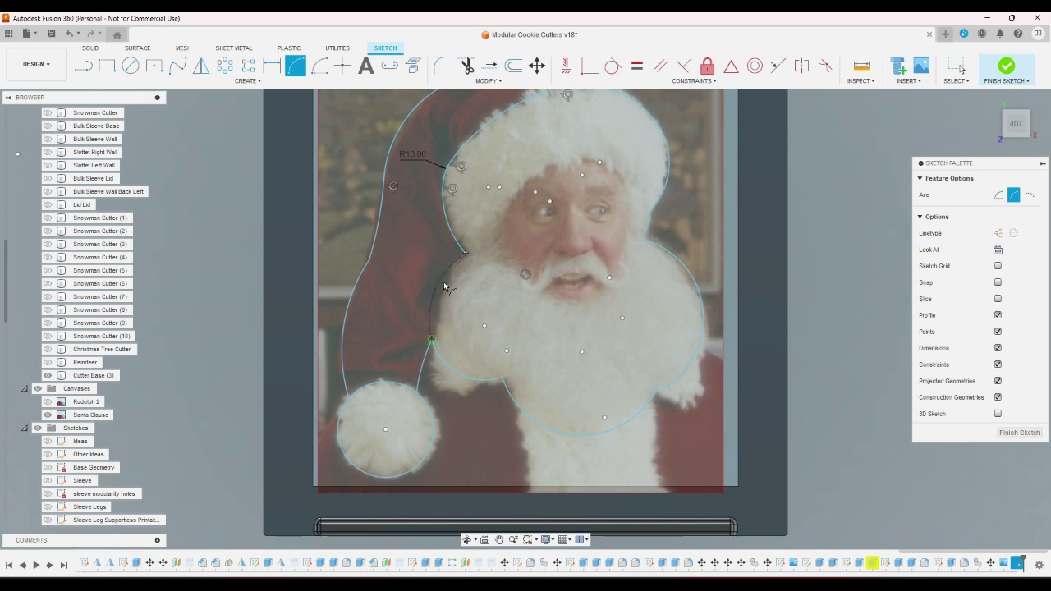
{"action": "left_click", "coordinate": [444, 286]}
{"action": "scroll", "coordinate": [345, 321], "scroll_direction": "down", "scroll_amount": 2}
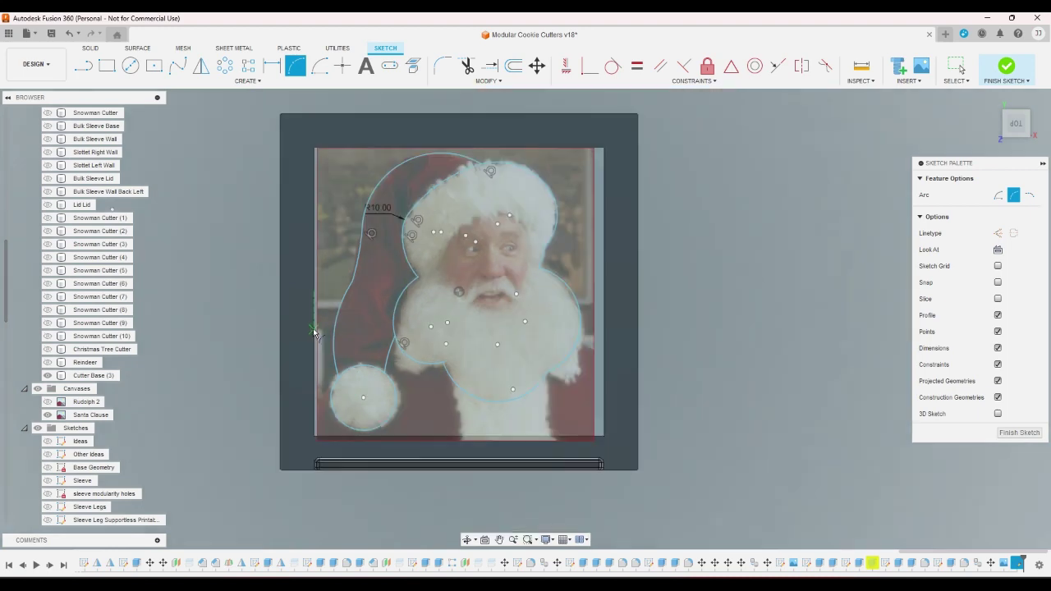
{"action": "right_click", "coordinate": [675, 280]}
{"action": "left_click", "coordinate": [617, 291]}
Draw a 3-point arc over the forehead along the fur trim's lower edge, with its ends about 29 mm apart
{"action": "scroll", "coordinate": [584, 288], "scroll_direction": "down", "scroll_amount": 1}
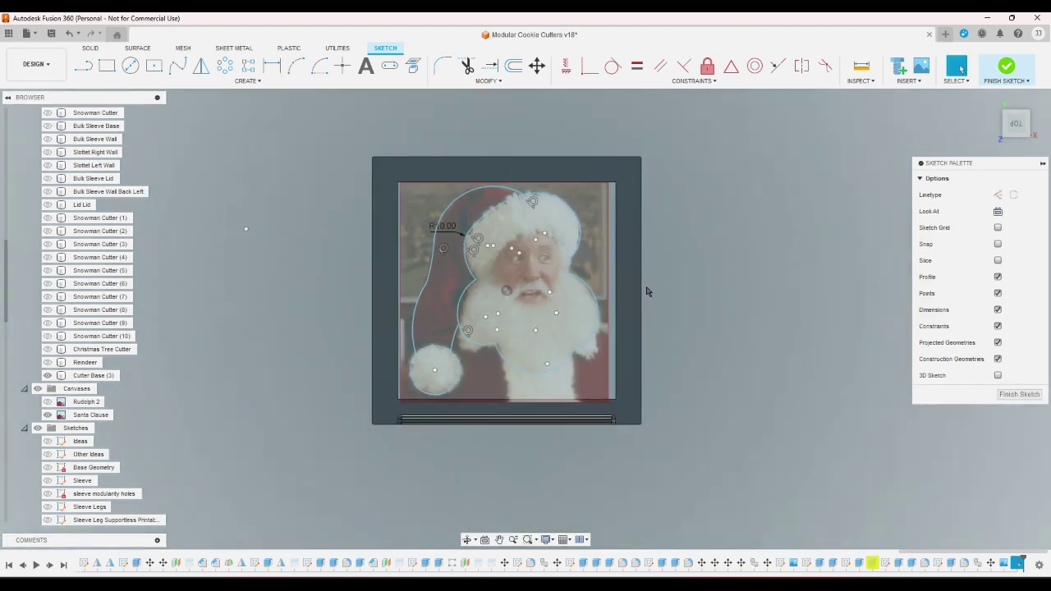
{"action": "scroll", "coordinate": [512, 241], "scroll_direction": "up", "scroll_amount": 3}
{"action": "scroll", "coordinate": [511, 241], "scroll_direction": "up", "scroll_amount": 2}
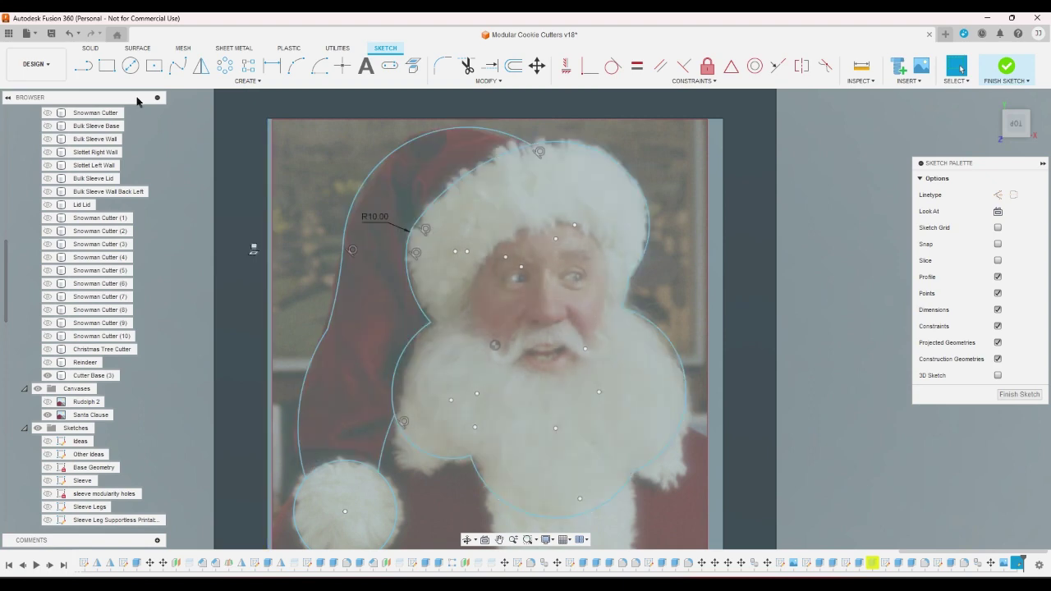
{"action": "left_click", "coordinate": [295, 66]}
{"action": "scroll", "coordinate": [629, 231], "scroll_direction": "up", "scroll_amount": 2}
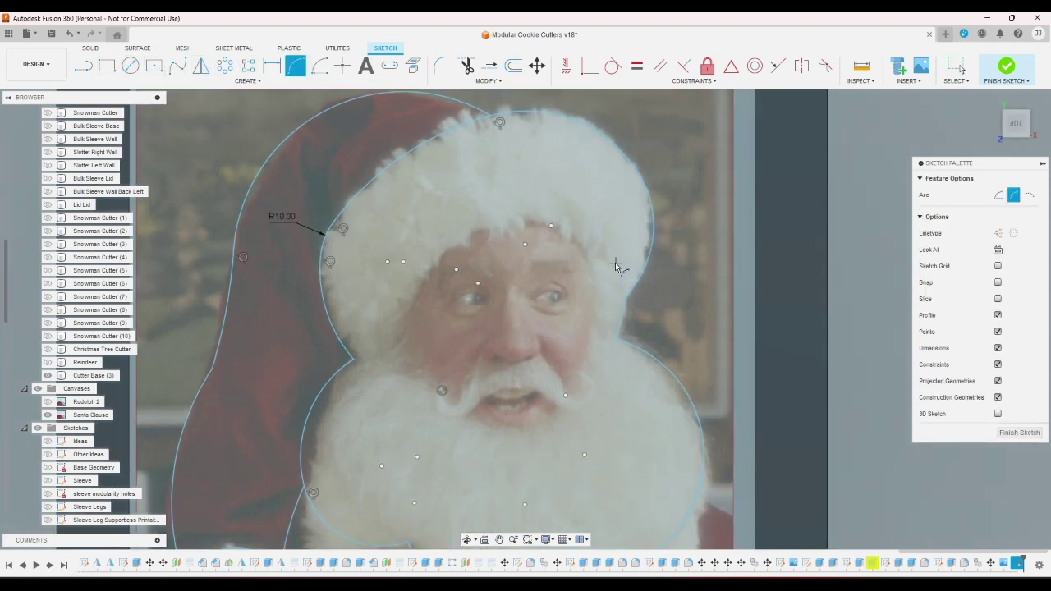
{"action": "scroll", "coordinate": [613, 255], "scroll_direction": "down", "scroll_amount": 1}
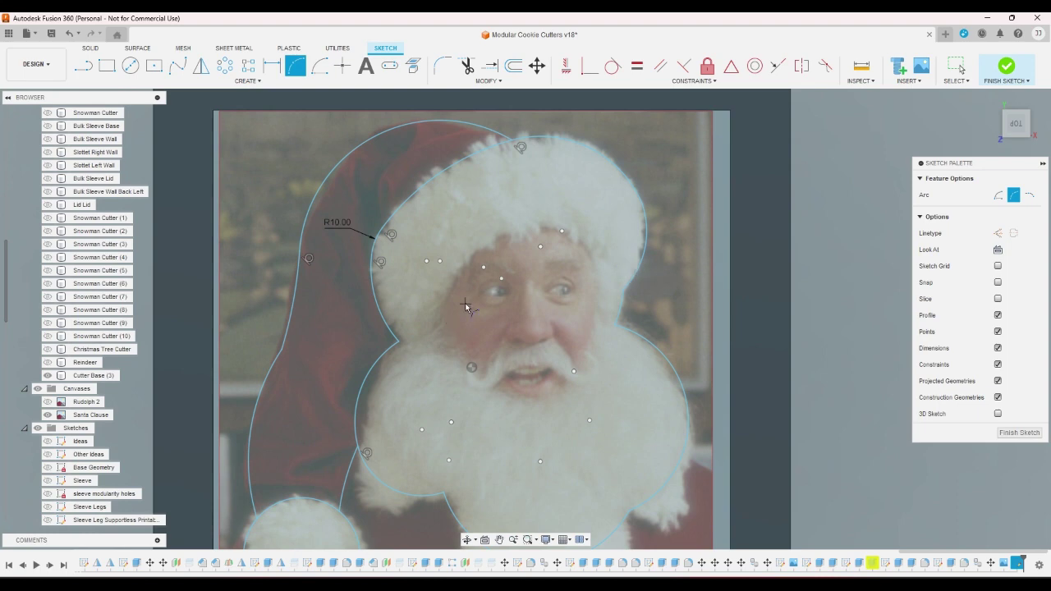
{"action": "left_click", "coordinate": [437, 310]}
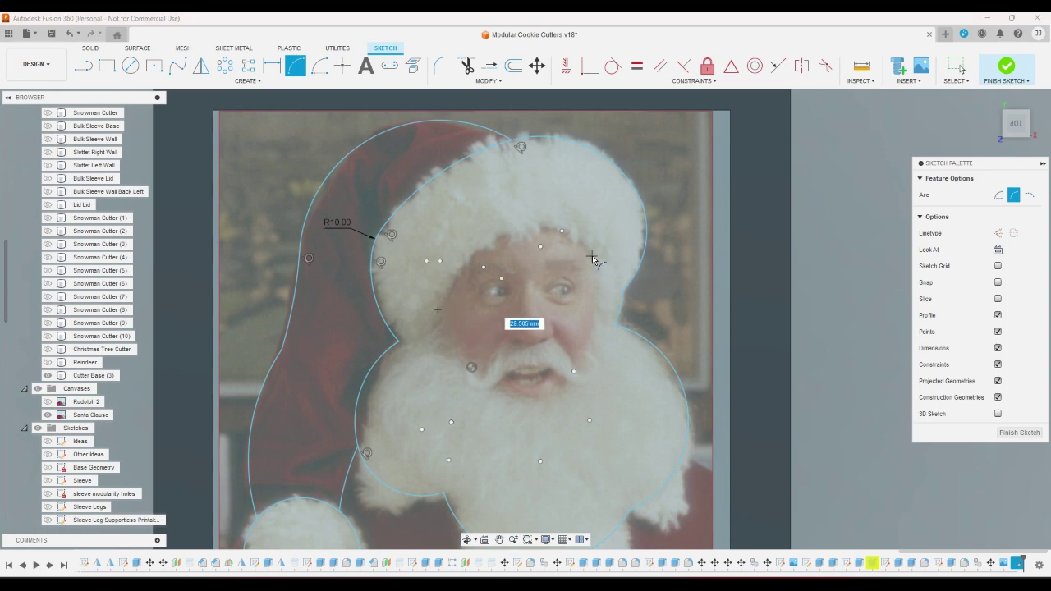
{"action": "left_click", "coordinate": [592, 255]}
{"action": "left_click", "coordinate": [561, 239]}
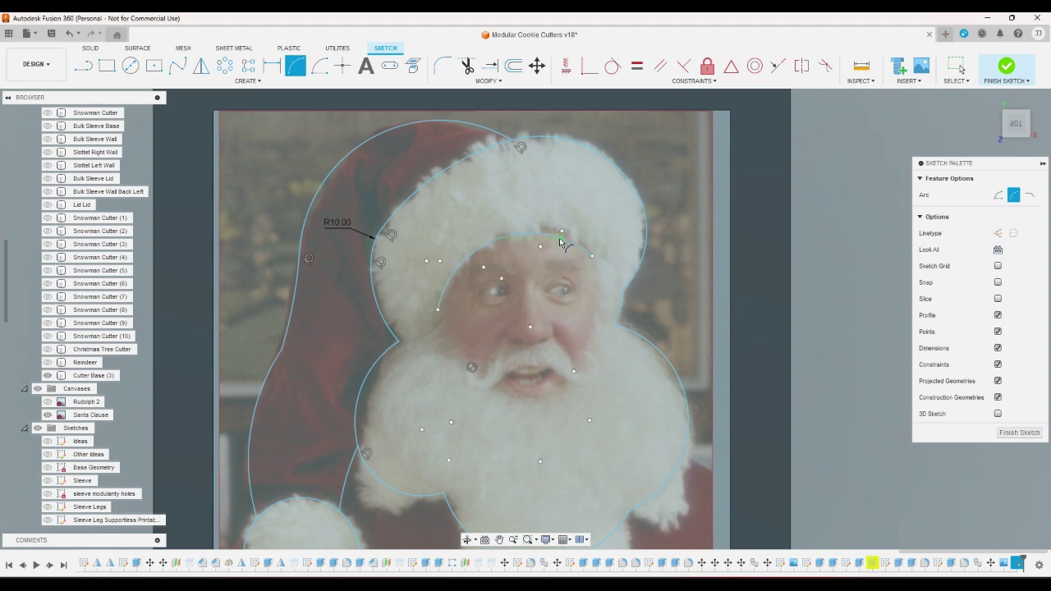
Continue the face outline with two 3-point arcs, down the left cheek to the moustache and along below the mouth
{"action": "left_click", "coordinate": [437, 309]}
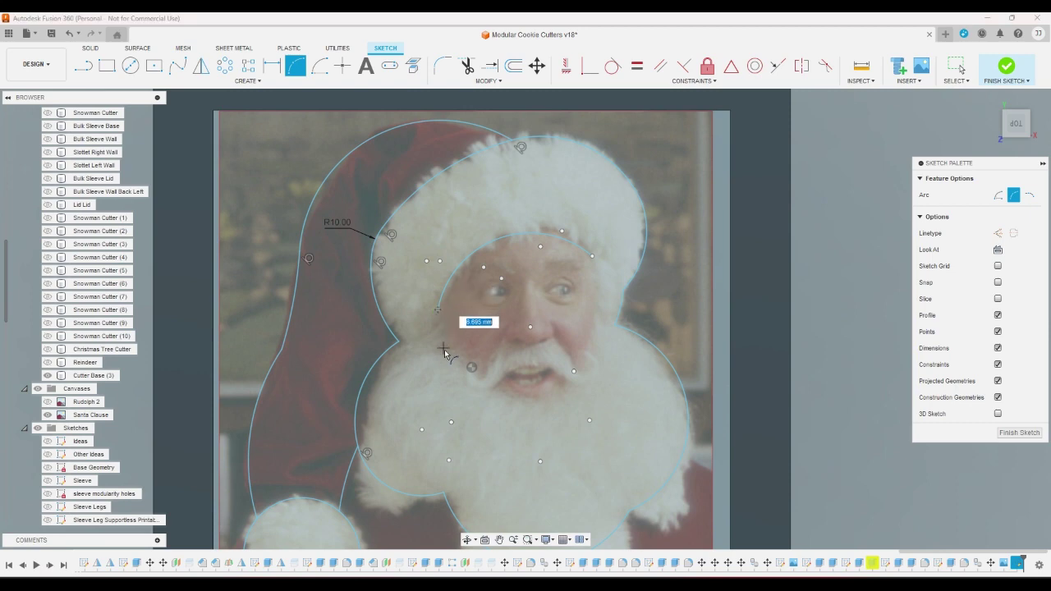
{"action": "left_click", "coordinate": [486, 386]}
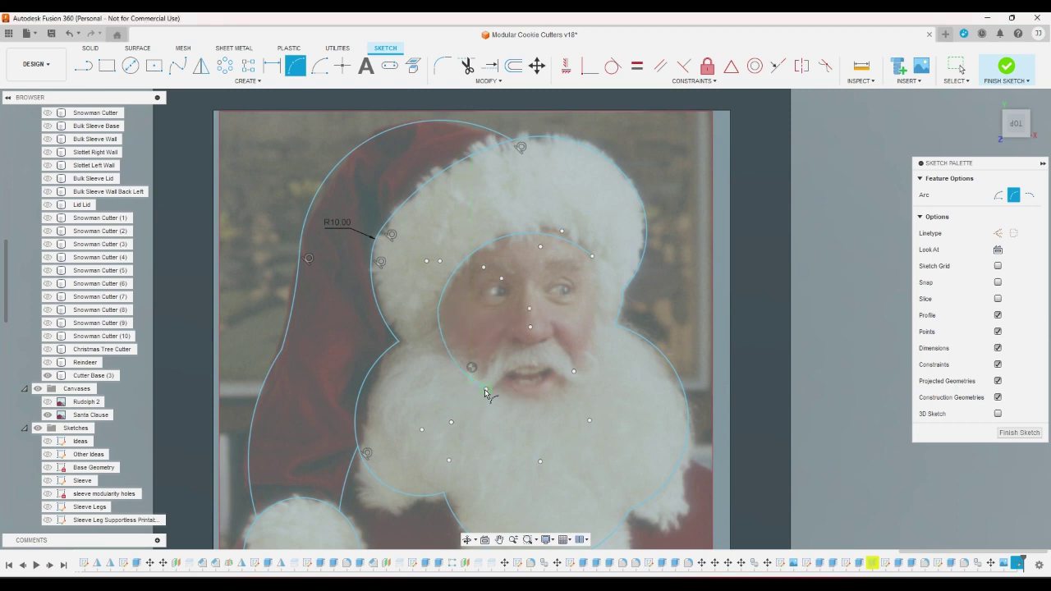
{"action": "left_click", "coordinate": [486, 388]}
{"action": "left_click", "coordinate": [569, 385]}
{"action": "left_click", "coordinate": [556, 391]}
Close the face outline with a 3-point arc along the right cheek, up to the forehead arc's right end
{"action": "left_click", "coordinate": [570, 386]}
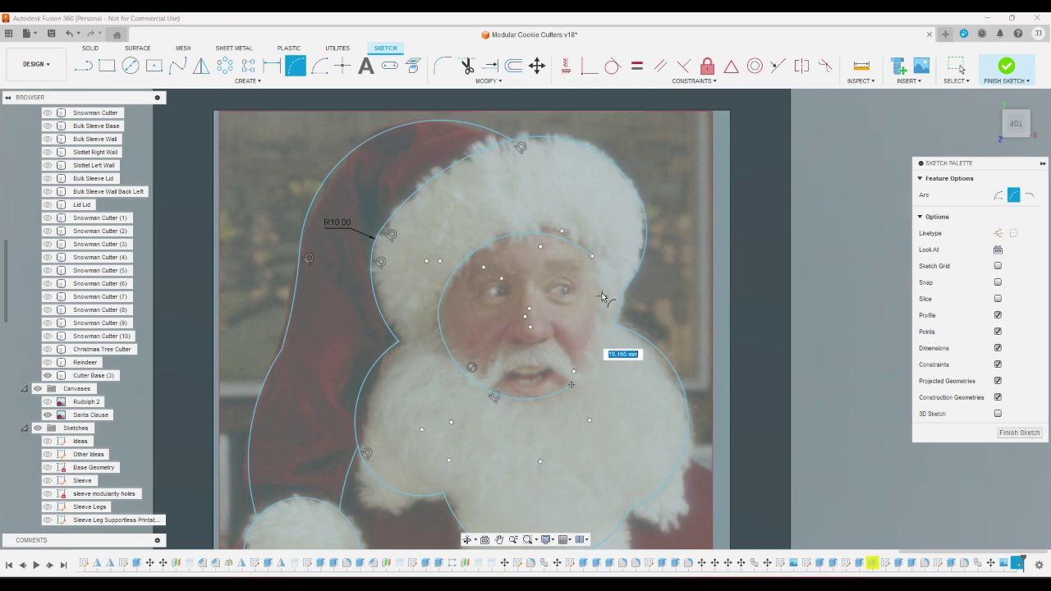
{"action": "left_click", "coordinate": [592, 256]}
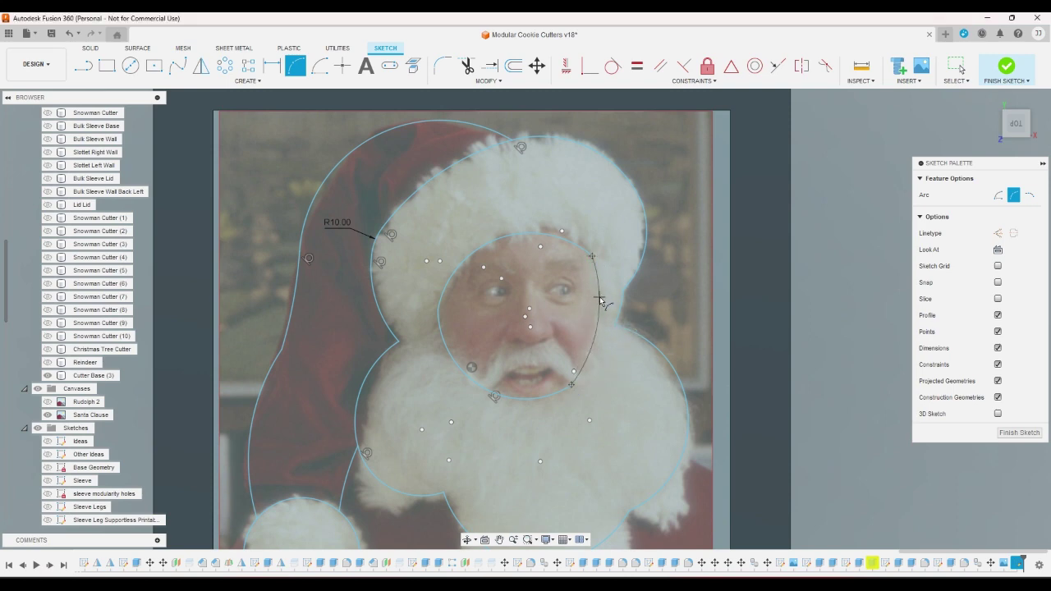
{"action": "left_click", "coordinate": [605, 300]}
{"action": "key", "text": "Escape"}
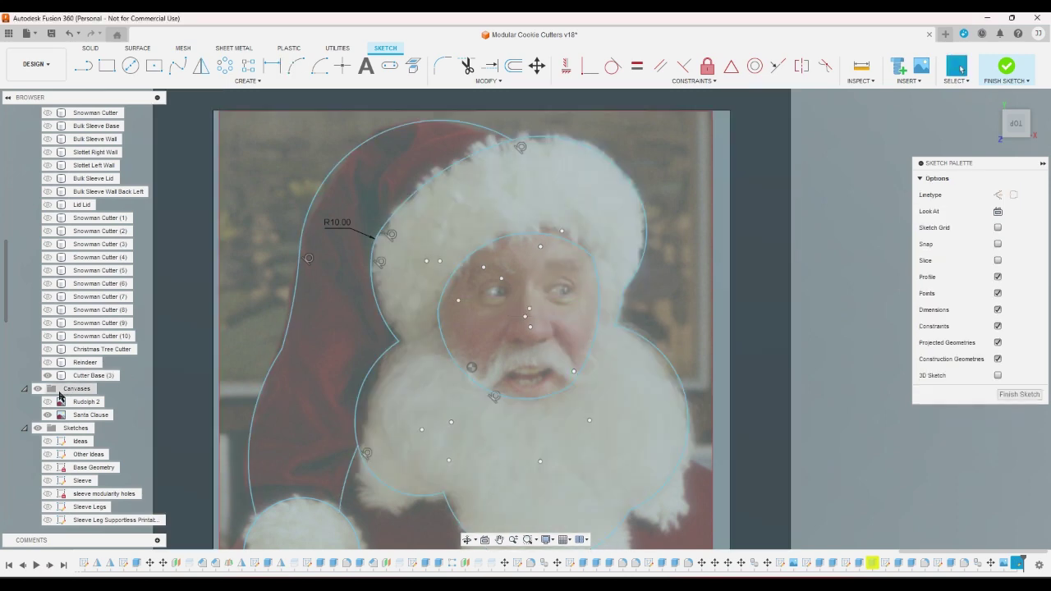
Hide the Santa Clause canvas to examine the traced outline with the closed face, and show it again
{"action": "left_click", "coordinate": [51, 416]}
{"action": "left_click", "coordinate": [48, 415]}
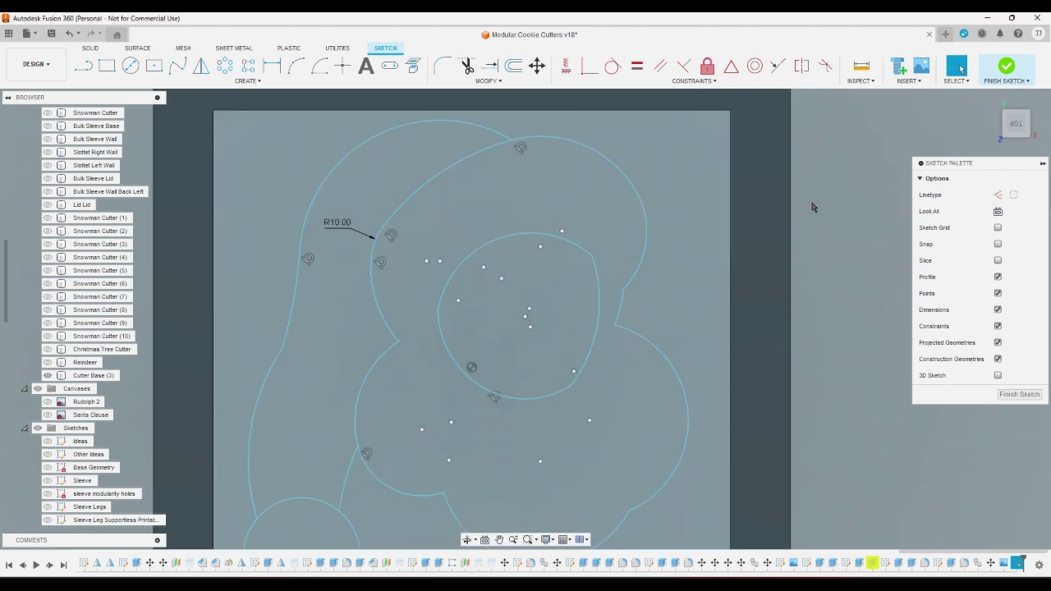
{"action": "scroll", "coordinate": [813, 204], "scroll_direction": "down", "scroll_amount": 3}
{"action": "scroll", "coordinate": [545, 213], "scroll_direction": "down", "scroll_amount": 3}
{"action": "scroll", "coordinate": [518, 236], "scroll_direction": "up", "scroll_amount": 2}
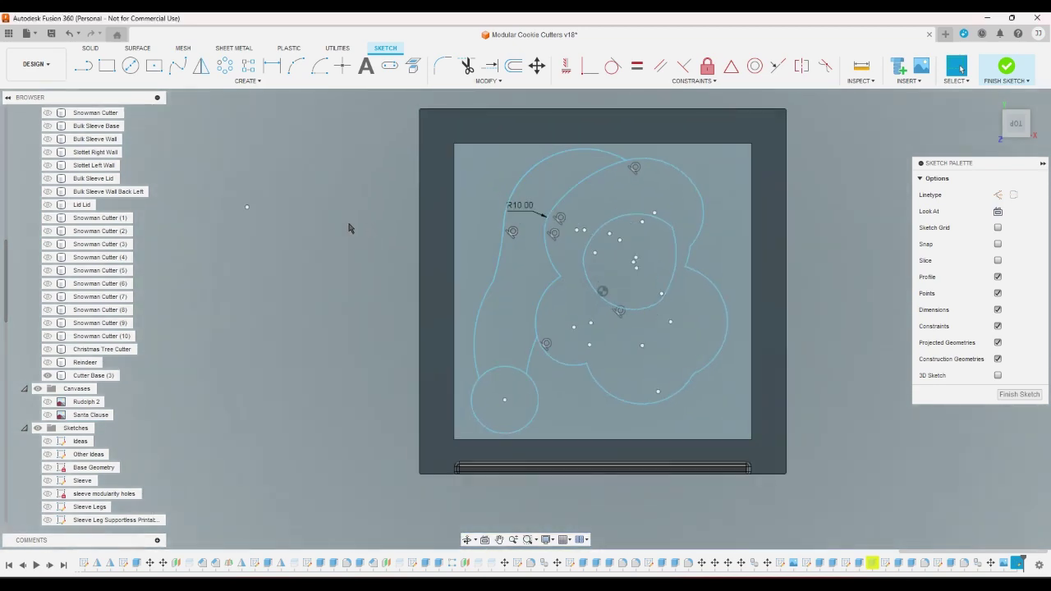
{"action": "scroll", "coordinate": [667, 230], "scroll_direction": "up", "scroll_amount": 1}
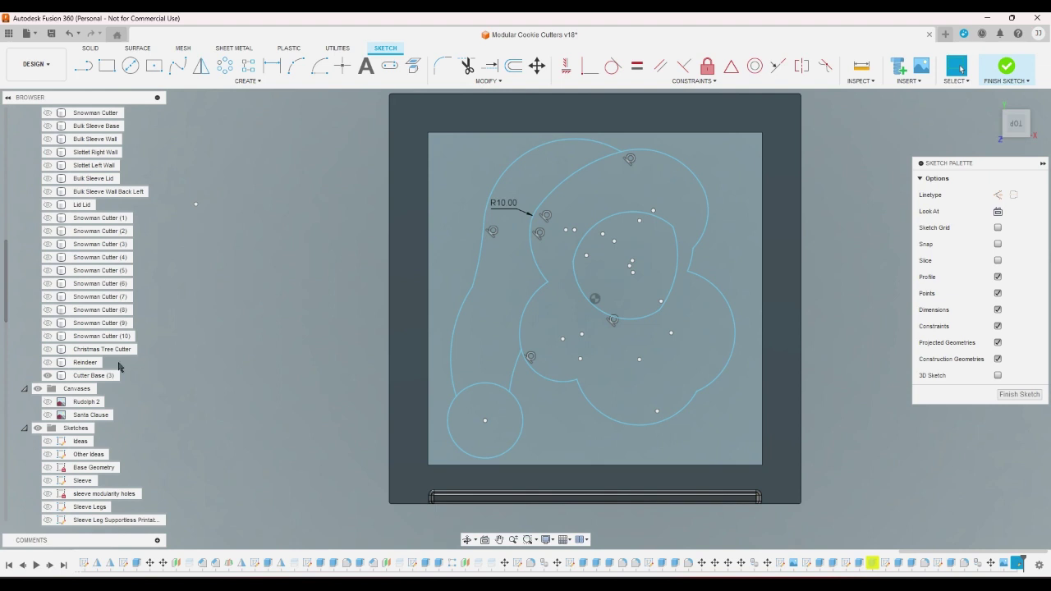
{"action": "left_click", "coordinate": [47, 415]}
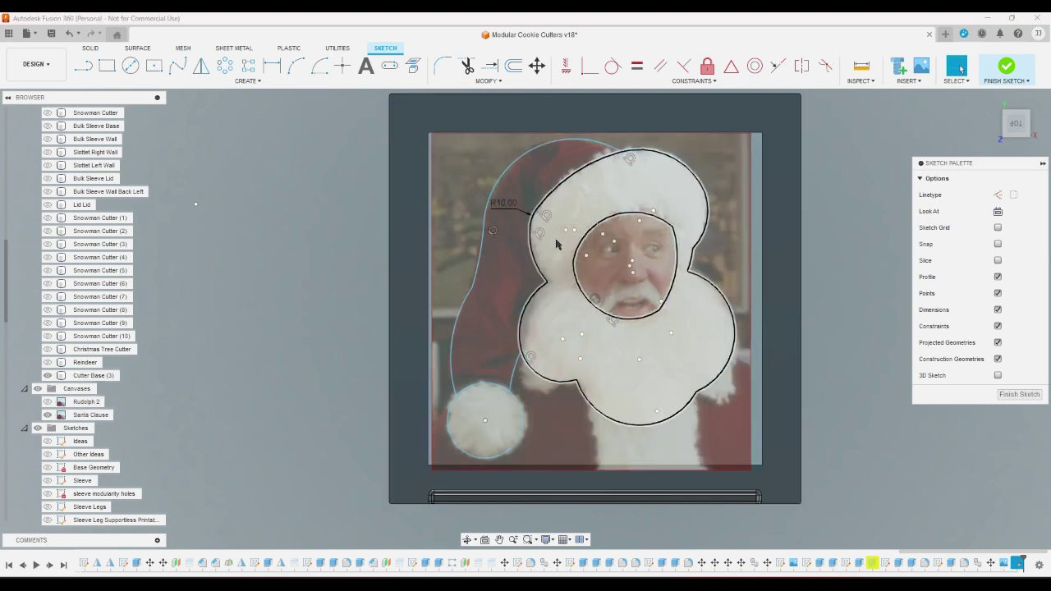
Draw a 3-point arc from the left corner between hat trim and beard to the left side of the face outline
{"action": "scroll", "coordinate": [623, 251], "scroll_direction": "up", "scroll_amount": 3}
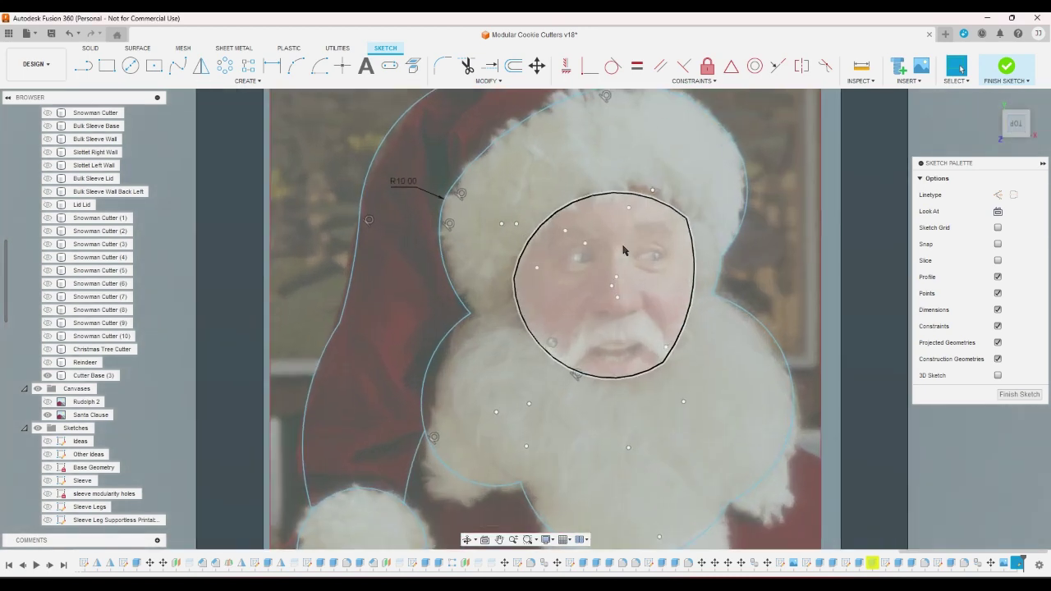
{"action": "scroll", "coordinate": [600, 256], "scroll_direction": "up", "scroll_amount": 2}
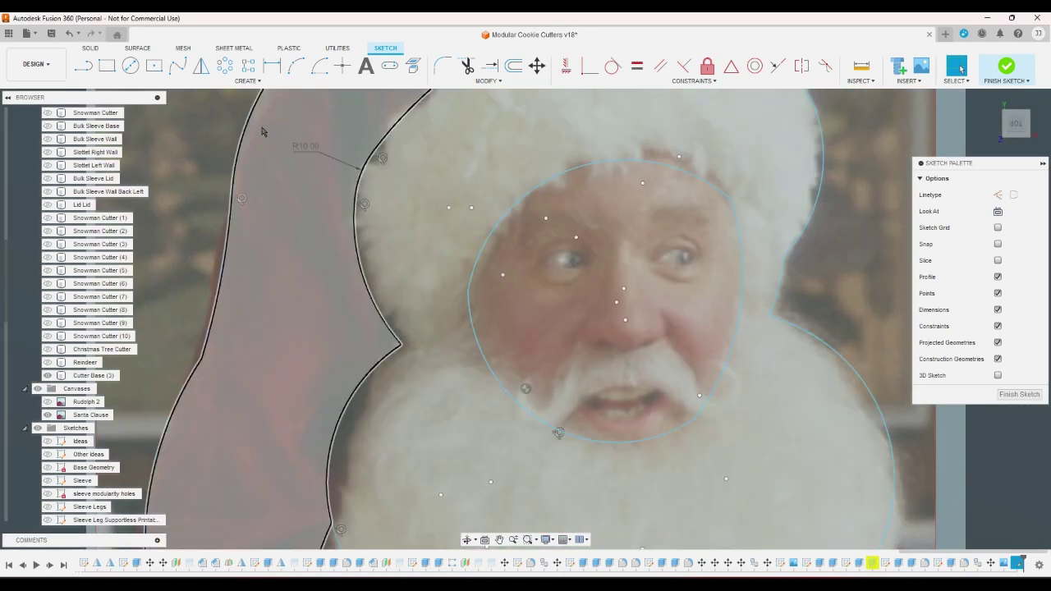
{"action": "left_click", "coordinate": [290, 70]}
{"action": "left_click", "coordinate": [400, 345]}
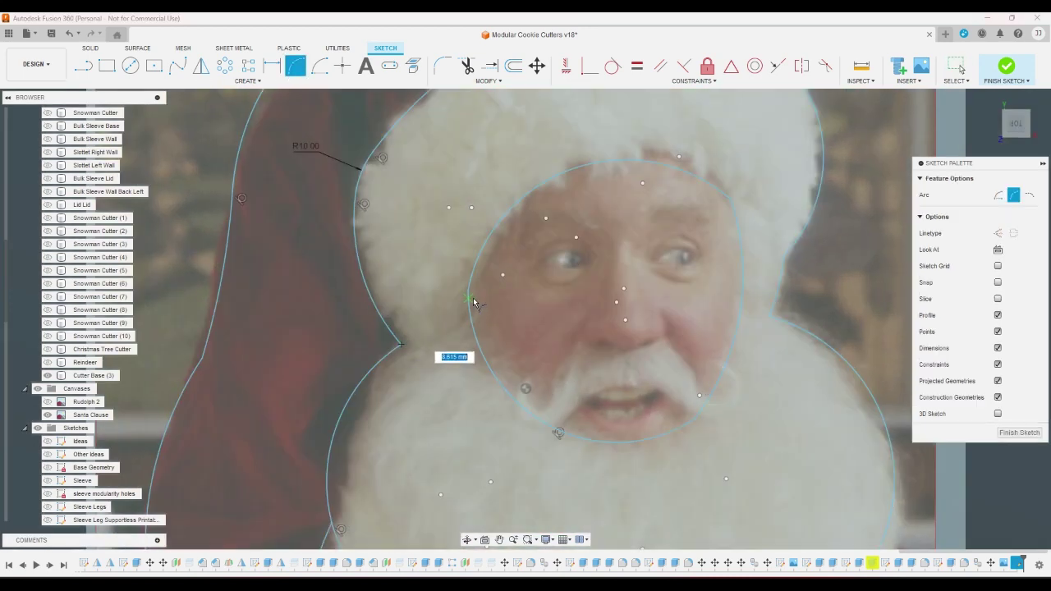
{"action": "left_click", "coordinate": [468, 291]}
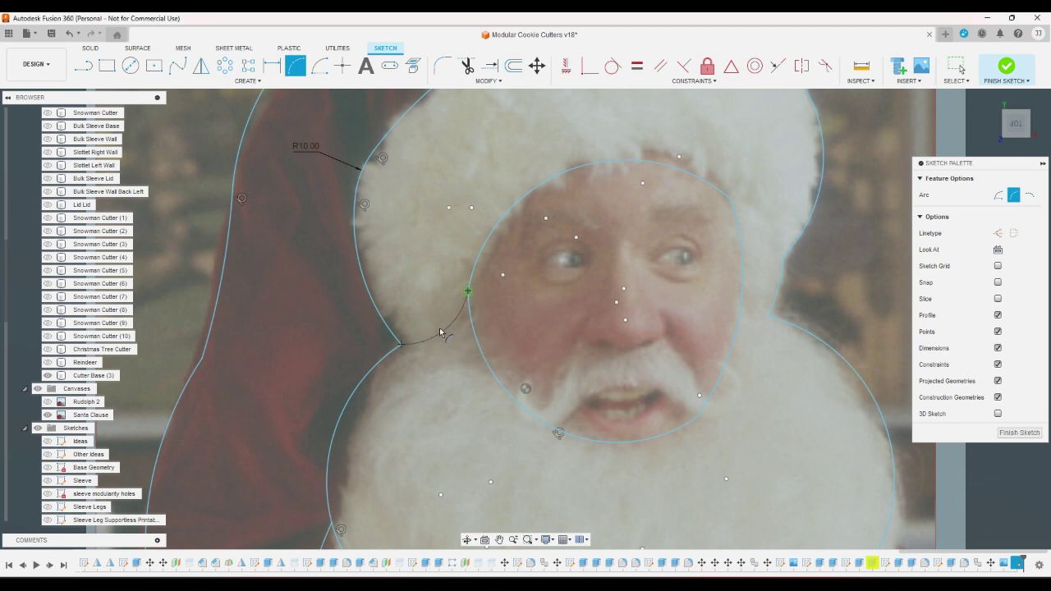
{"action": "left_click", "coordinate": [436, 326]}
{"action": "scroll", "coordinate": [436, 326], "scroll_direction": "down", "scroll_amount": 3}
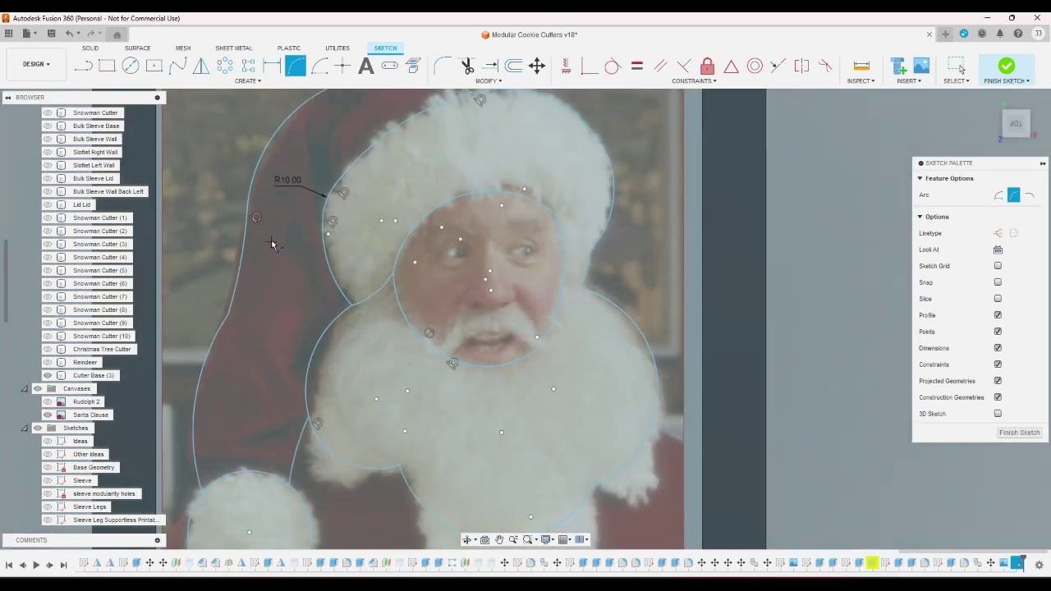
Draw a 3-point arc from the forehead arc's right end to the lower right edge of the hat's fur trim
{"action": "scroll", "coordinate": [509, 234], "scroll_direction": "up", "scroll_amount": 3}
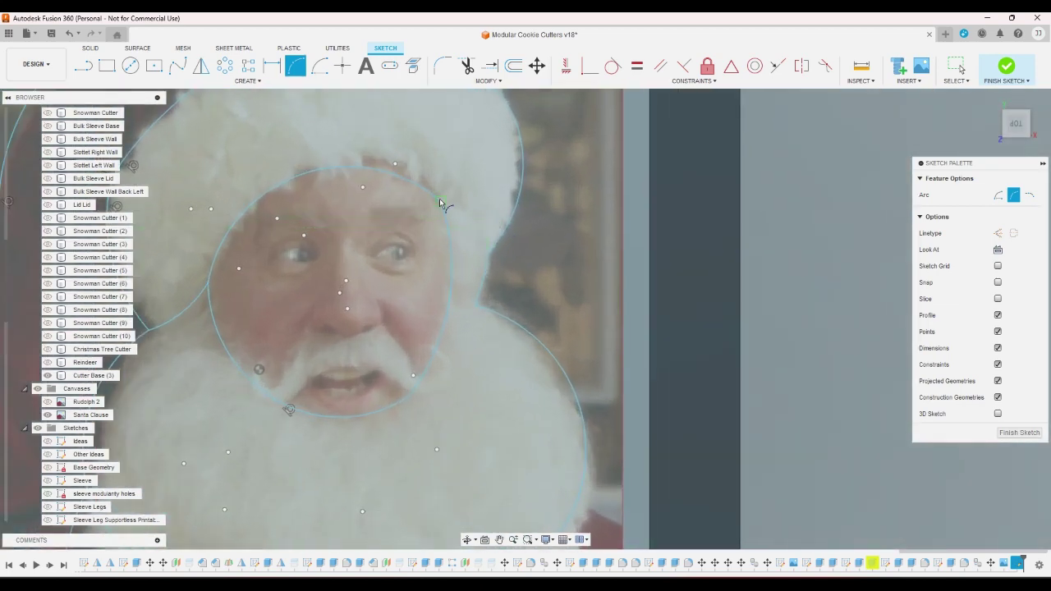
{"action": "left_click", "coordinate": [440, 202]}
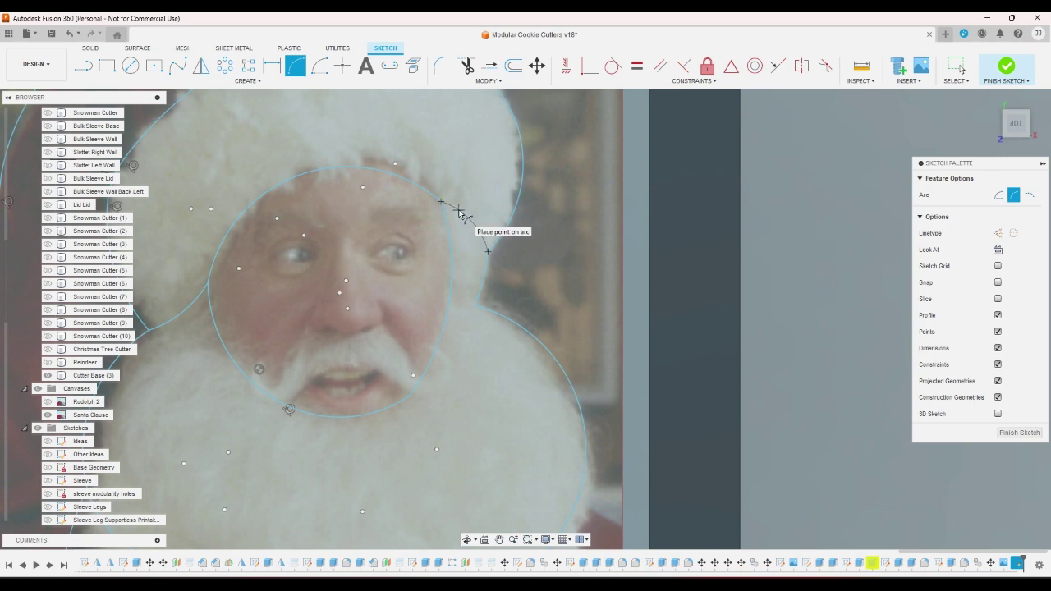
{"action": "left_click", "coordinate": [459, 212]}
{"action": "scroll", "coordinate": [465, 216], "scroll_direction": "down", "scroll_amount": 4}
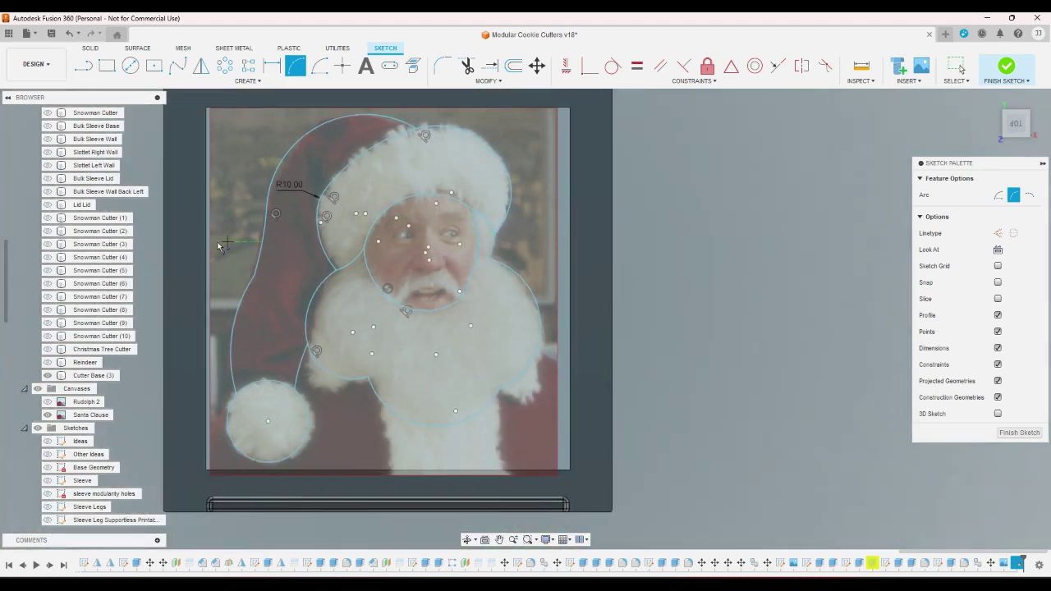
Hide the Santa Clause canvas to examine the arcs joining face and hat, show it again, and leave the arc command
{"action": "left_click", "coordinate": [48, 414]}
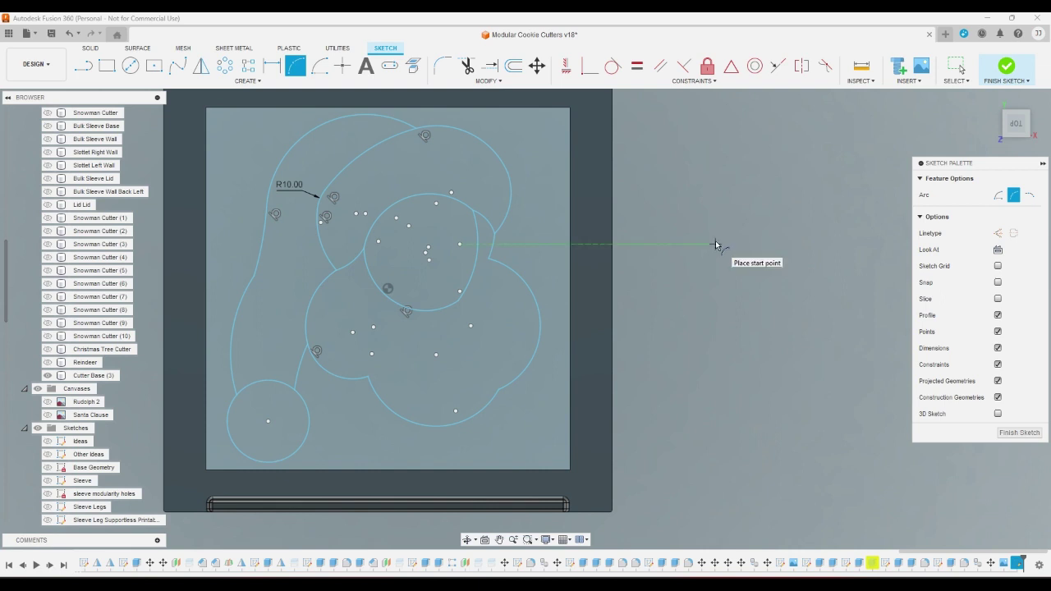
{"action": "left_click", "coordinate": [48, 414]}
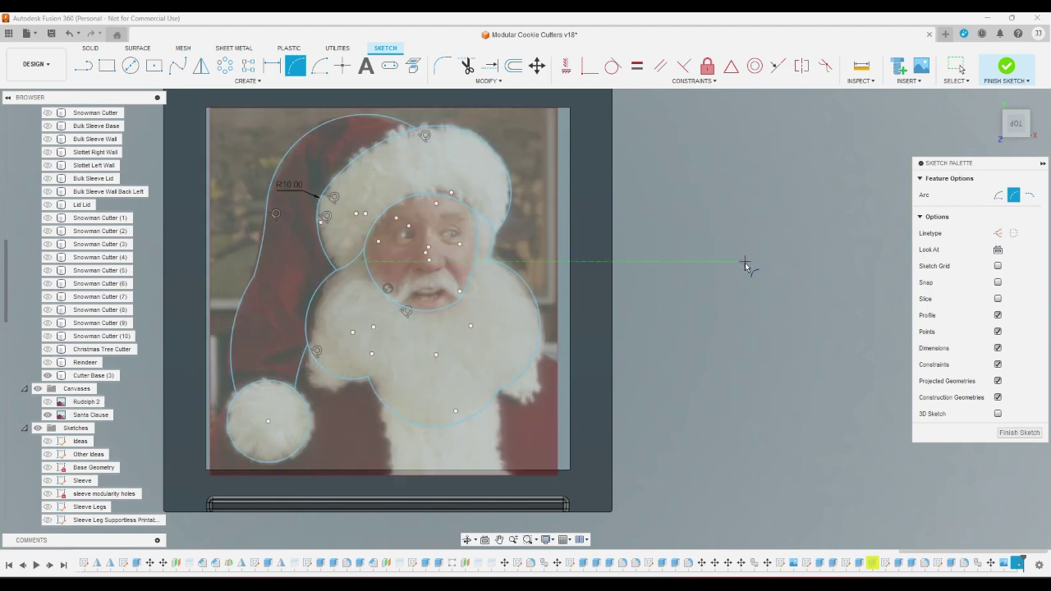
{"action": "right_click", "coordinate": [743, 261]}
{"action": "left_click", "coordinate": [709, 269]}
{"action": "scroll", "coordinate": [751, 252], "scroll_direction": "down", "scroll_amount": 2}
{"action": "scroll", "coordinate": [421, 251], "scroll_direction": "up", "scroll_amount": 2}
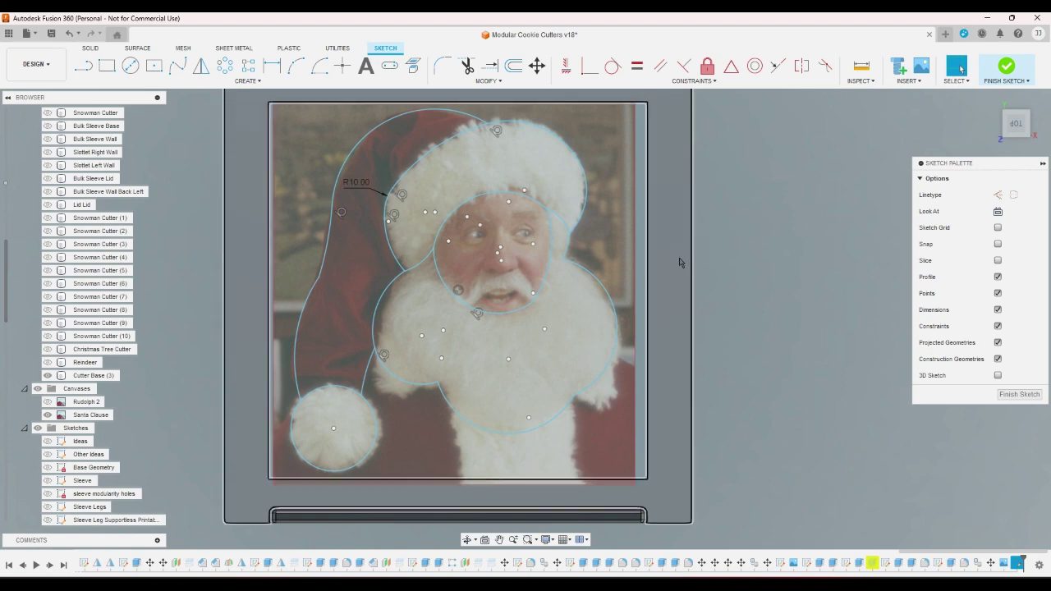
Delete all the arcs of the face outline and the two short arcs joining it to the hat and beard outline
{"action": "left_click", "coordinate": [559, 217]}
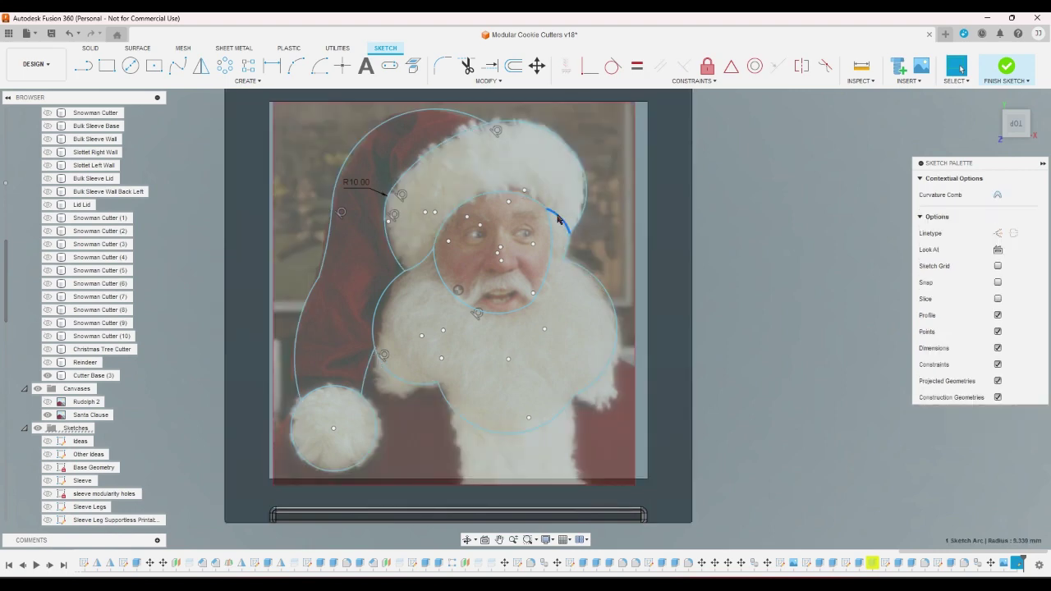
{"action": "key", "text": "Delete"}
{"action": "left_click", "coordinate": [542, 214]}
{"action": "key", "text": "Delete"}
{"action": "left_click", "coordinate": [536, 205]}
{"action": "key", "text": "Delete"}
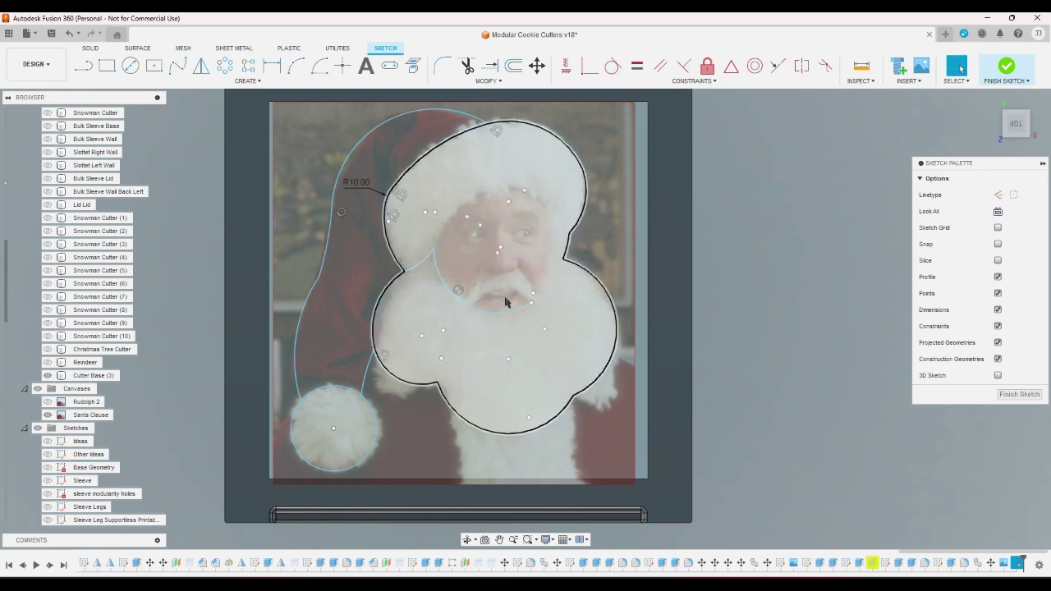
{"action": "left_click", "coordinate": [443, 271]}
{"action": "key", "text": "Delete"}
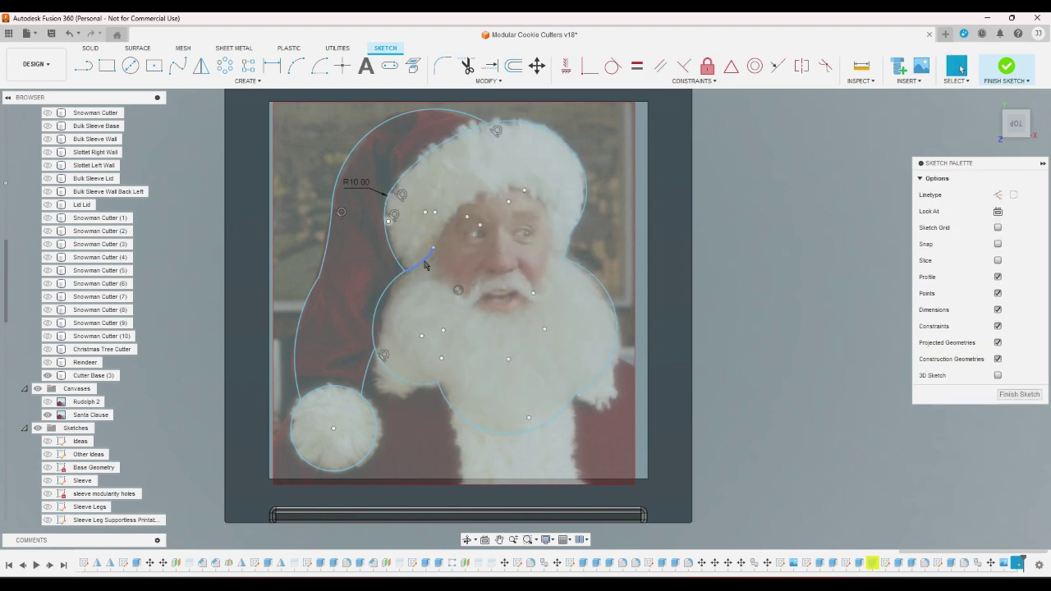
Start a line chain at the fur trim's lower right corner, running inward and up along its lower edge to the forehead
{"action": "scroll", "coordinate": [538, 136], "scroll_direction": "up", "scroll_amount": 5}
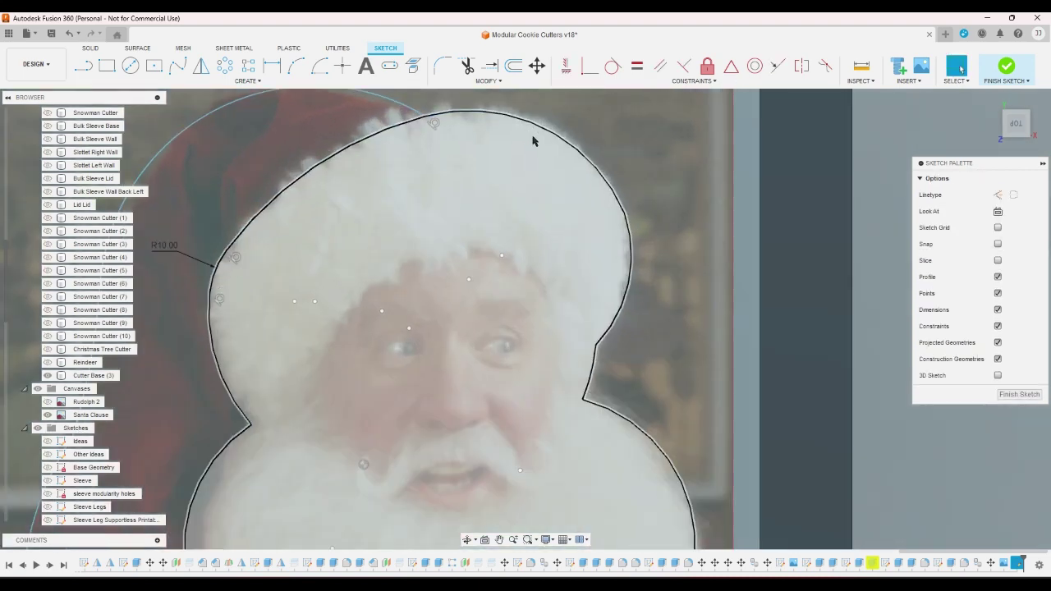
{"action": "key", "text": "l"}
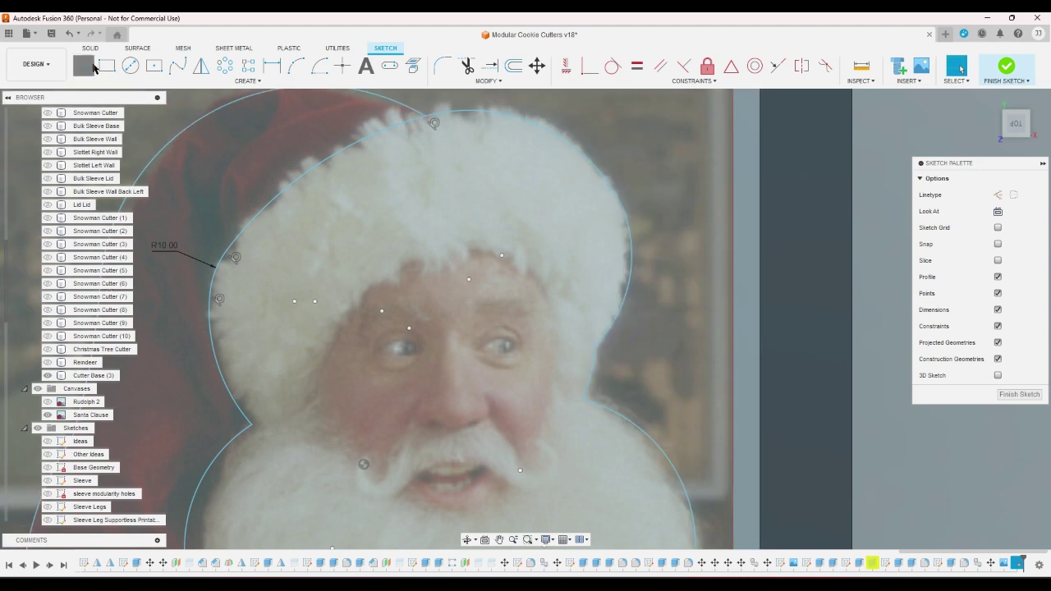
{"action": "left_click", "coordinate": [595, 347]}
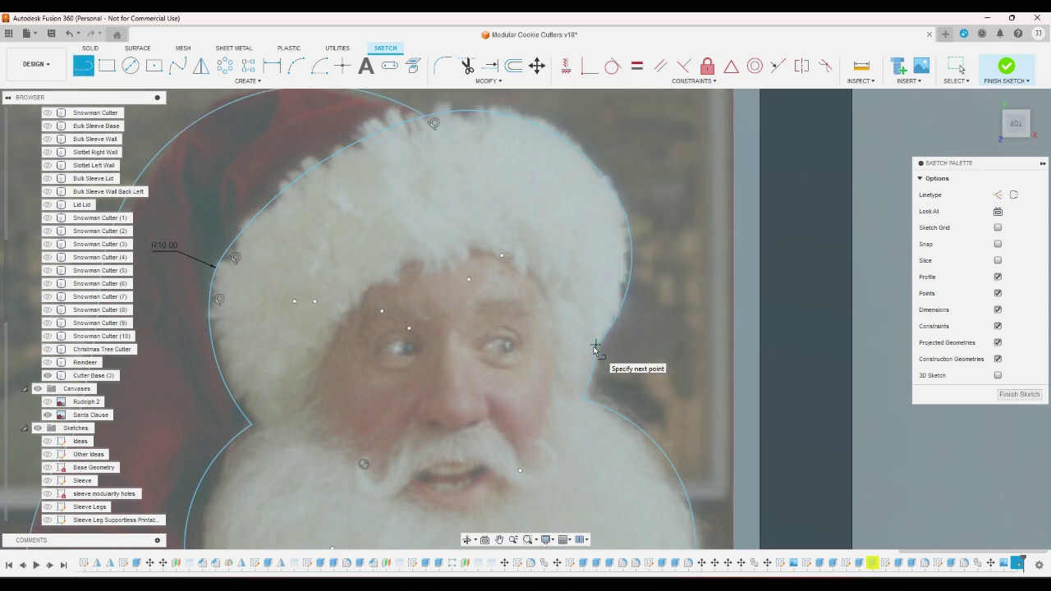
{"action": "left_click", "coordinate": [554, 330]}
{"action": "left_click", "coordinate": [550, 314]}
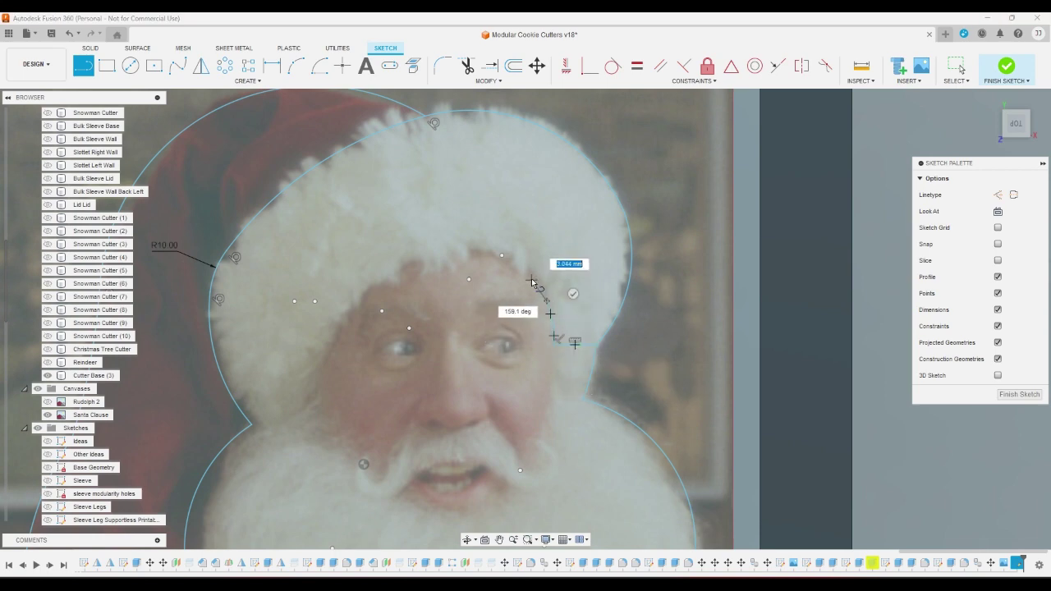
{"action": "left_click", "coordinate": [537, 290]}
{"action": "left_click", "coordinate": [501, 258]}
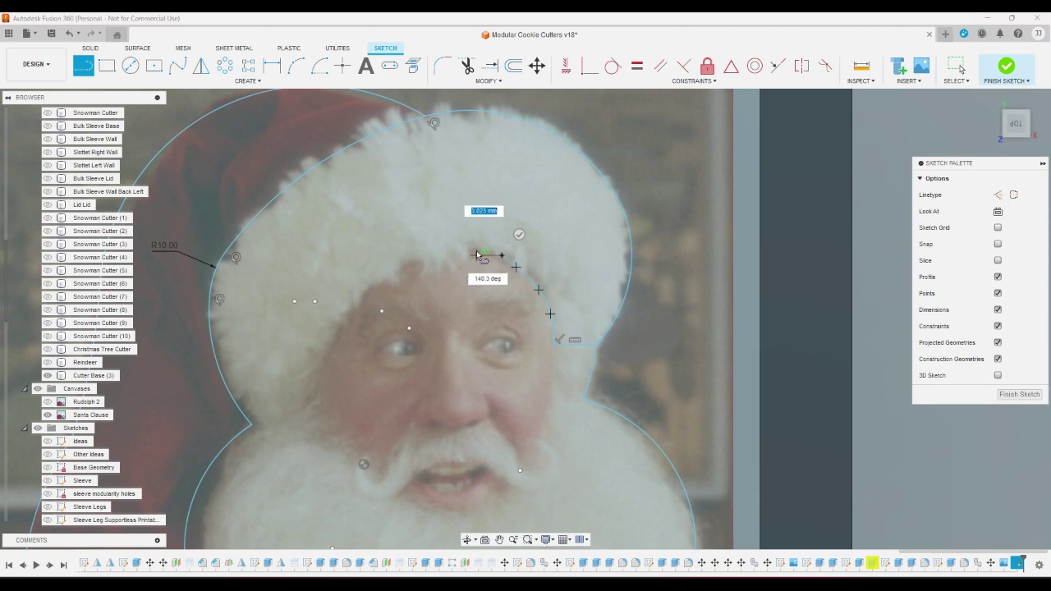
Continue the line chain across the forehead and down the trim's left side, ending at the left corner between hat trim and beard
{"action": "left_click", "coordinate": [431, 259]}
{"action": "left_click", "coordinate": [403, 271]}
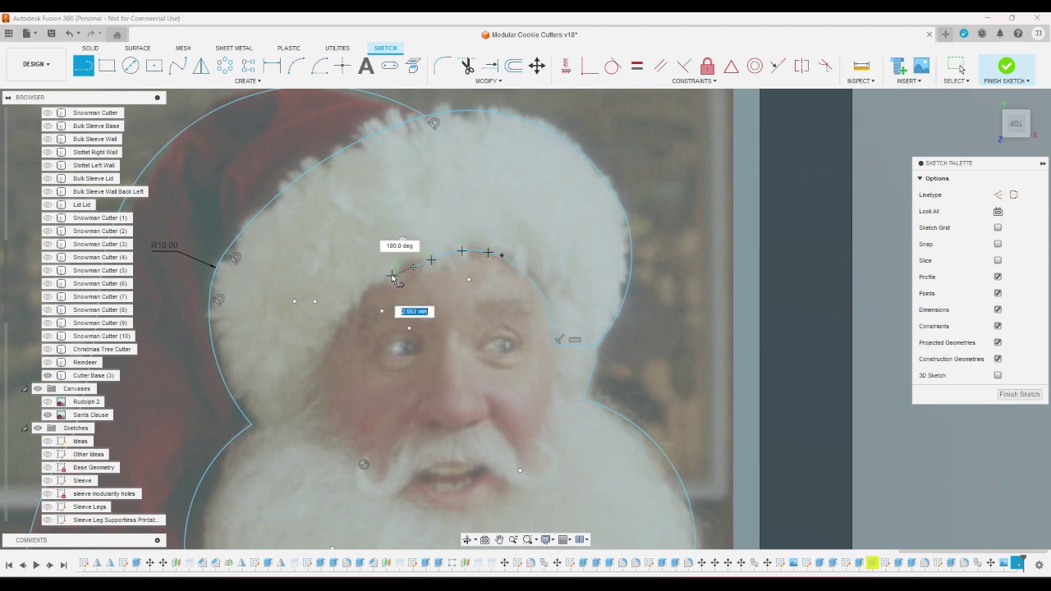
{"action": "left_click", "coordinate": [380, 284]}
{"action": "left_click", "coordinate": [358, 305]}
{"action": "left_click", "coordinate": [339, 329]}
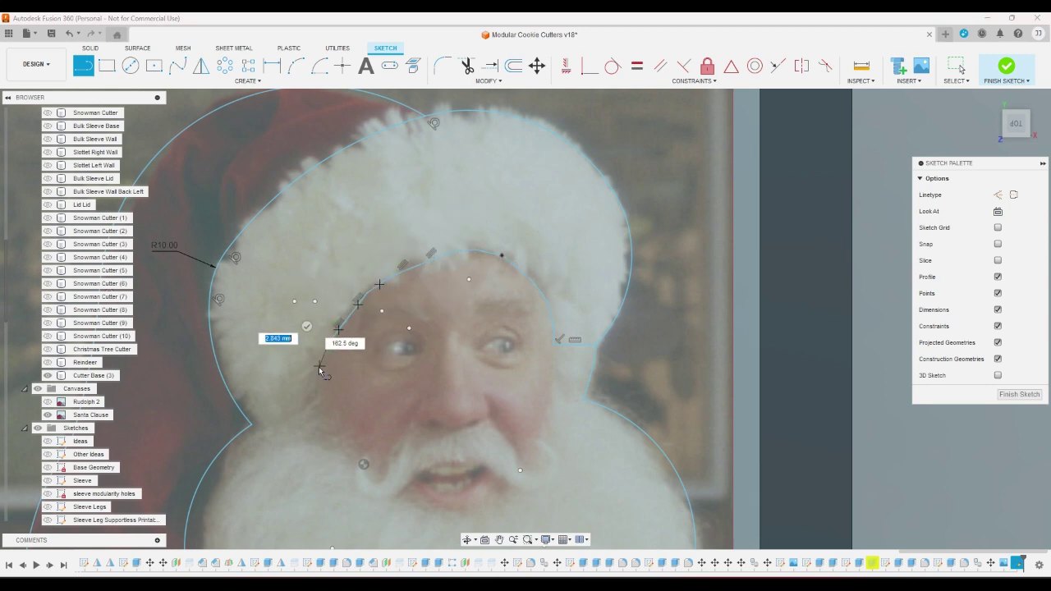
{"action": "left_click", "coordinate": [323, 356]}
{"action": "left_click", "coordinate": [314, 380]}
{"action": "left_click", "coordinate": [311, 406]}
{"action": "left_click", "coordinate": [290, 417]}
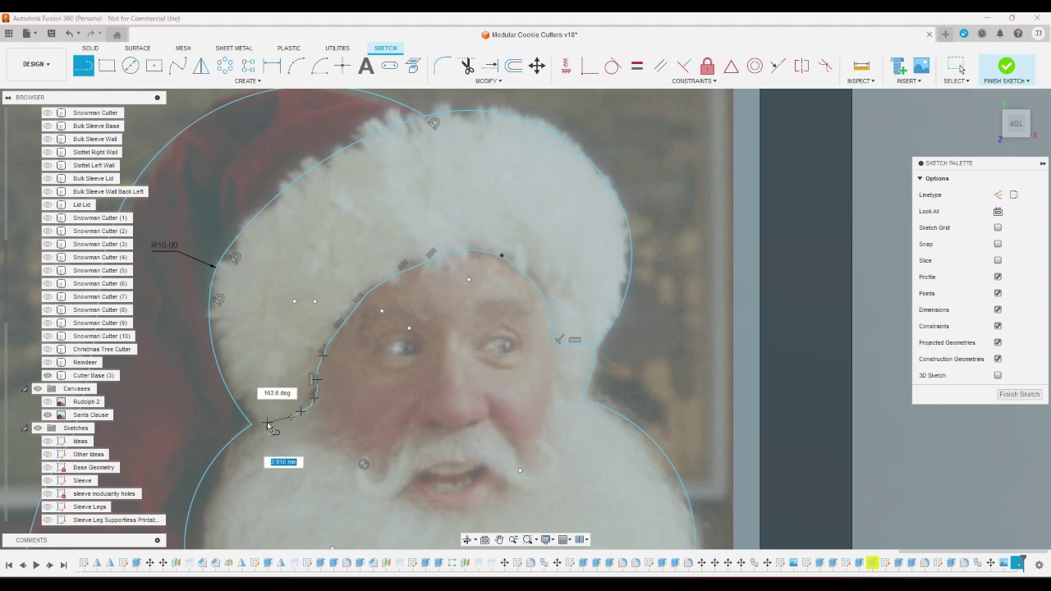
{"action": "left_click", "coordinate": [270, 422]}
{"action": "left_click", "coordinate": [252, 426]}
{"action": "scroll", "coordinate": [291, 333], "scroll_direction": "down", "scroll_amount": 2}
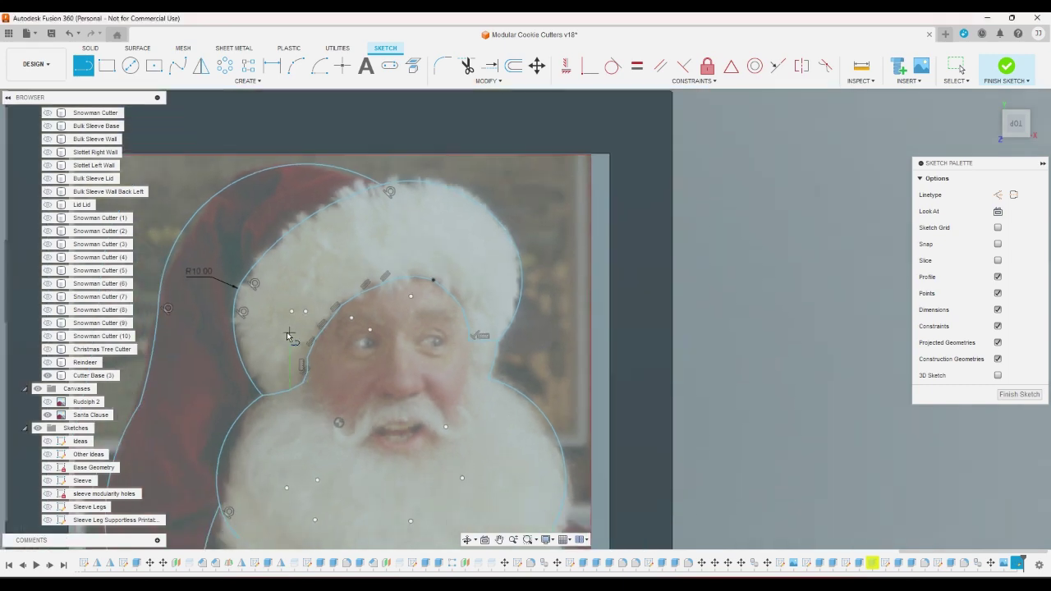
Draw two line segments from the trim edge beside the right eye down to the middle of the short horizontal line
{"action": "scroll", "coordinate": [477, 342], "scroll_direction": "up", "scroll_amount": 5}
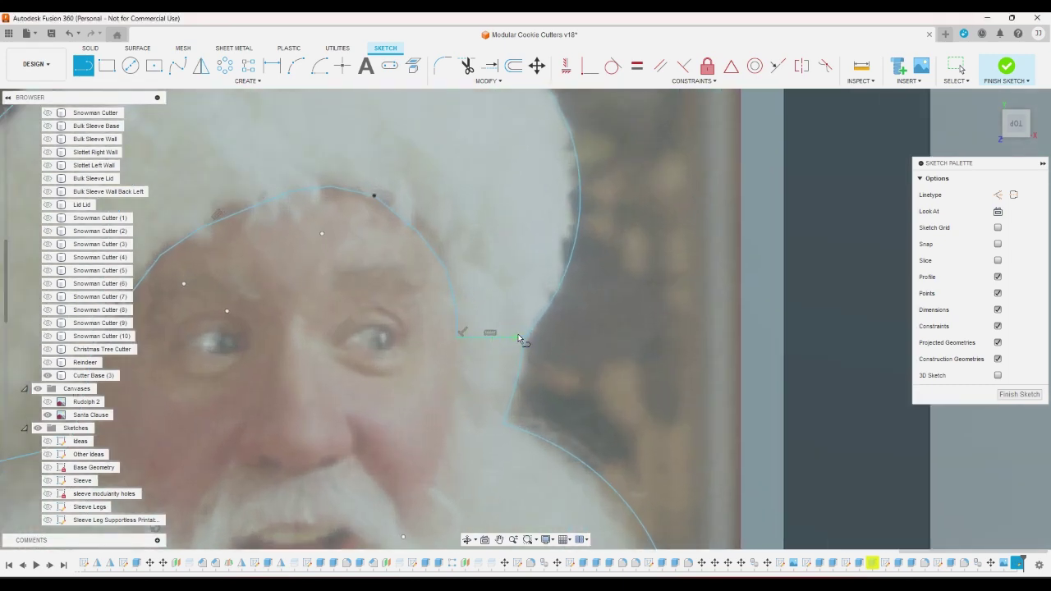
{"action": "left_click", "coordinate": [523, 336]}
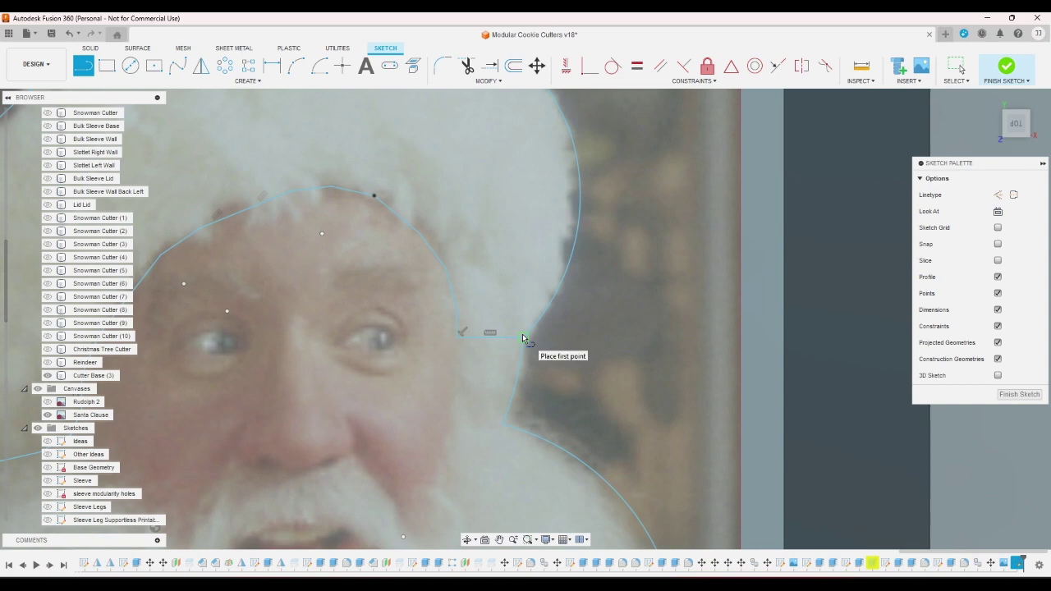
{"action": "left_click", "coordinate": [447, 268]}
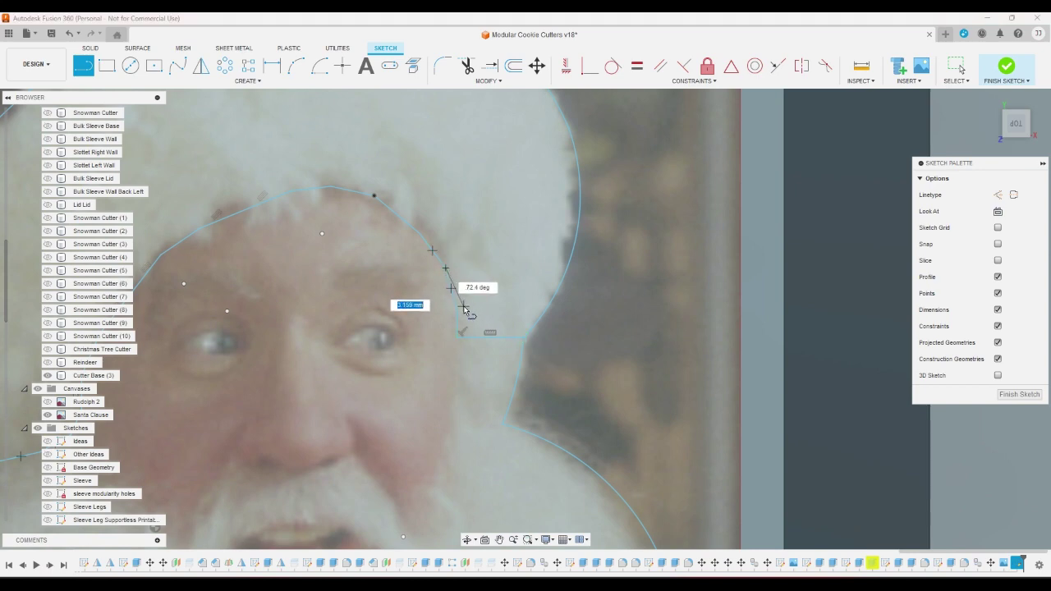
{"action": "left_click", "coordinate": [453, 288]}
{"action": "left_click", "coordinate": [491, 338]}
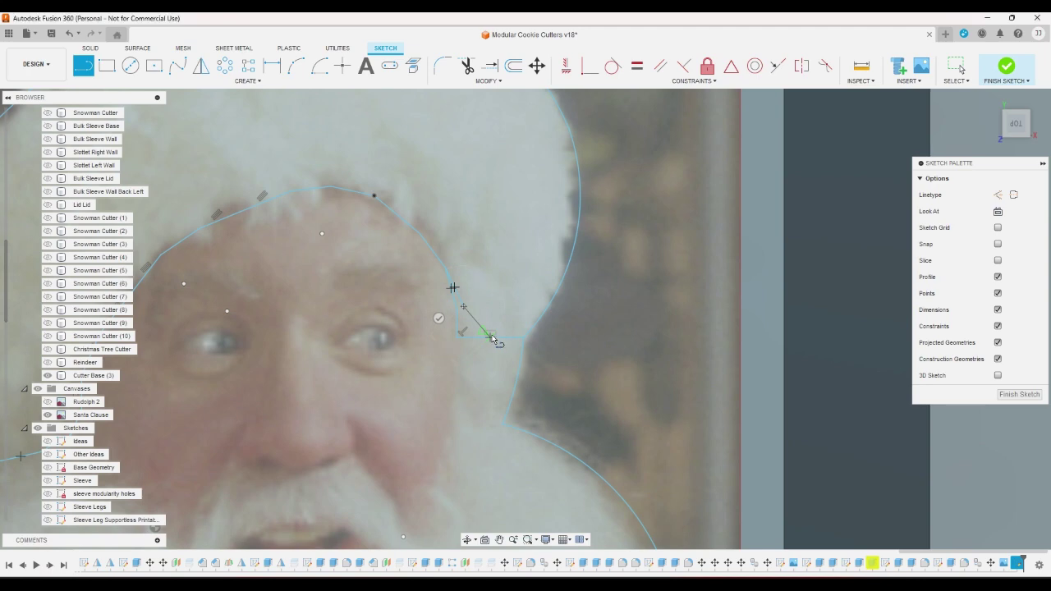
{"action": "right_click", "coordinate": [582, 335]}
{"action": "left_click", "coordinate": [617, 340]}
Delete the replaced steep segments beside the right eye and trim the leftover inner part of the short horizontal line
{"action": "left_click", "coordinate": [454, 299]}
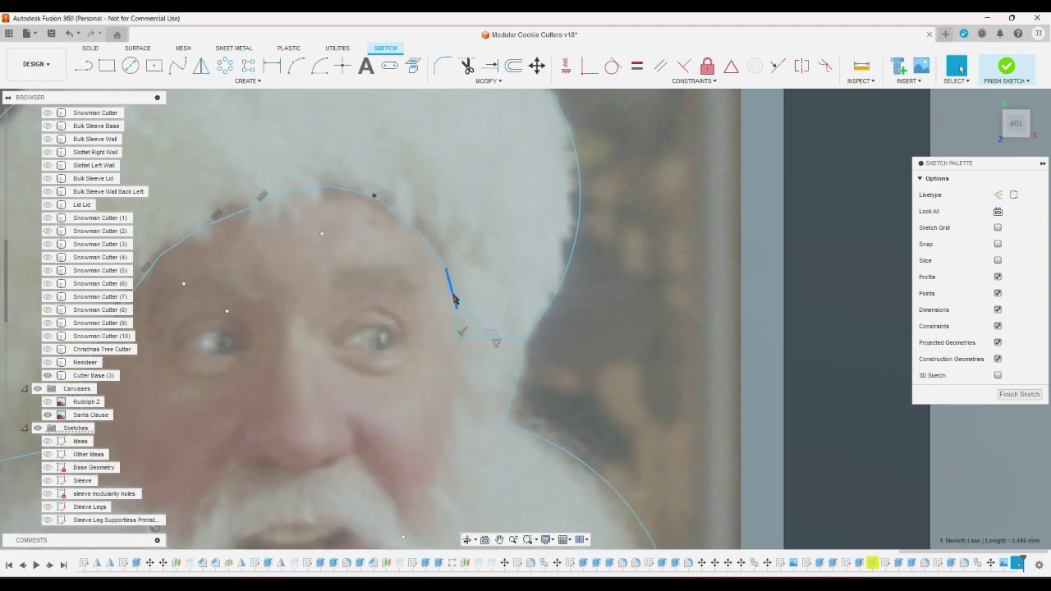
{"action": "key", "text": "Delete"}
{"action": "key", "text": "Delete"}
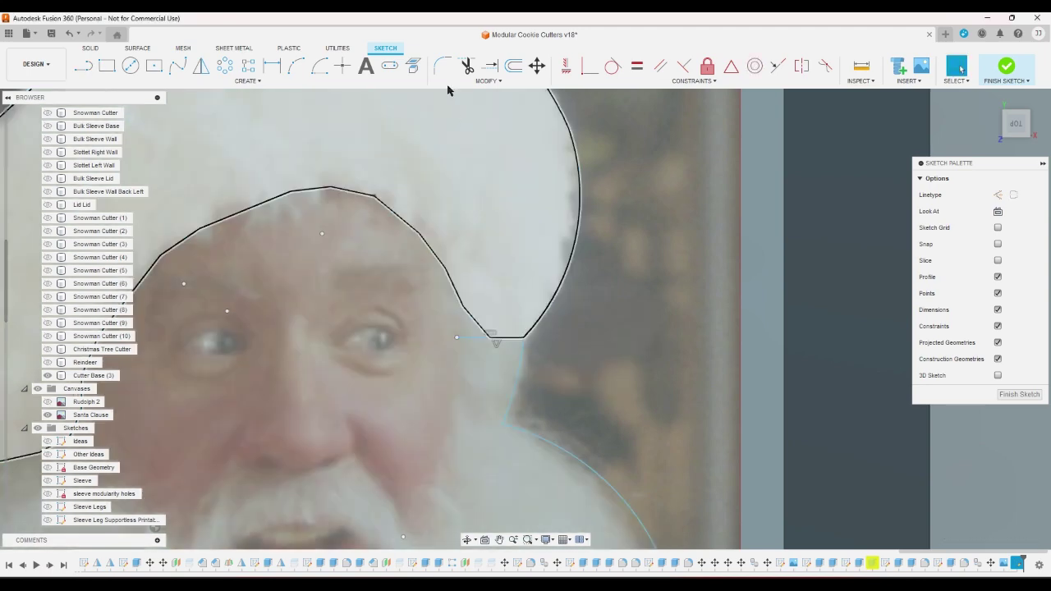
{"action": "key", "text": "t"}
{"action": "left_click", "coordinate": [468, 338]}
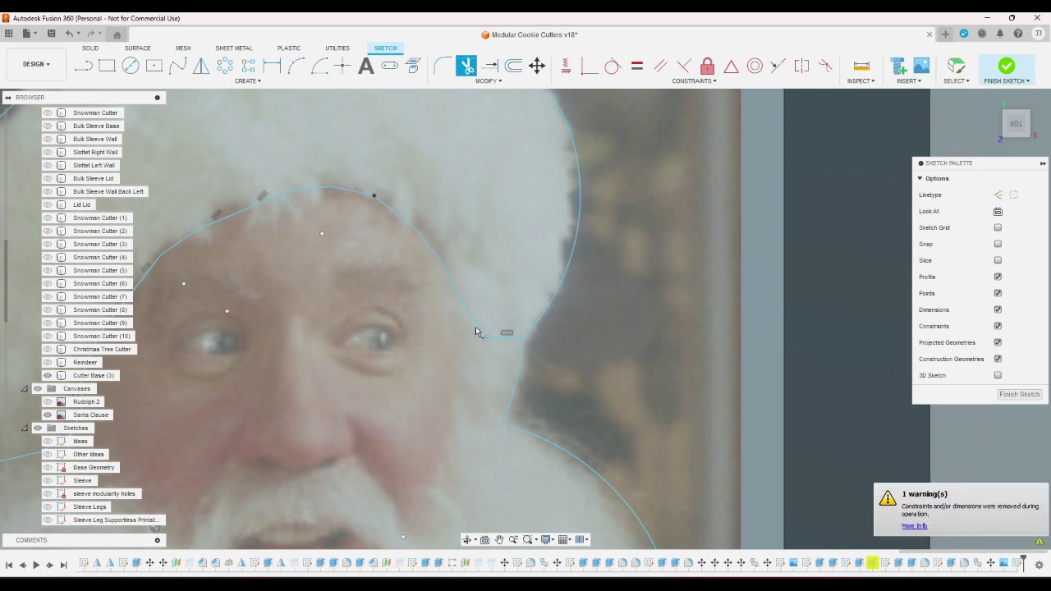
Hide the Santa Clause canvas to examine the outline with the new fur trim edge, and show it again
{"action": "scroll", "coordinate": [508, 257], "scroll_direction": "down", "scroll_amount": 5}
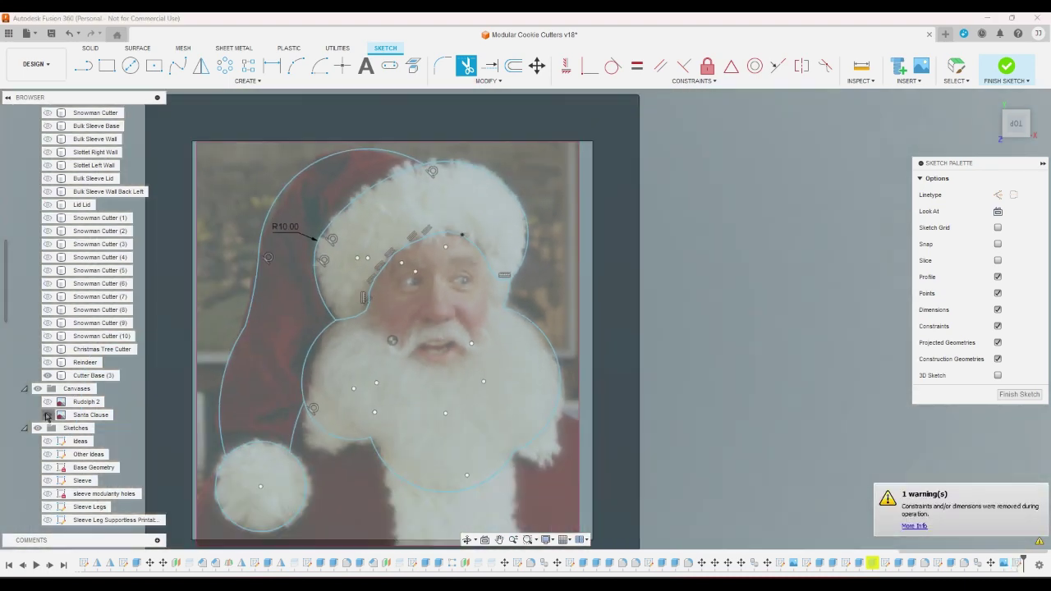
{"action": "left_click", "coordinate": [48, 414]}
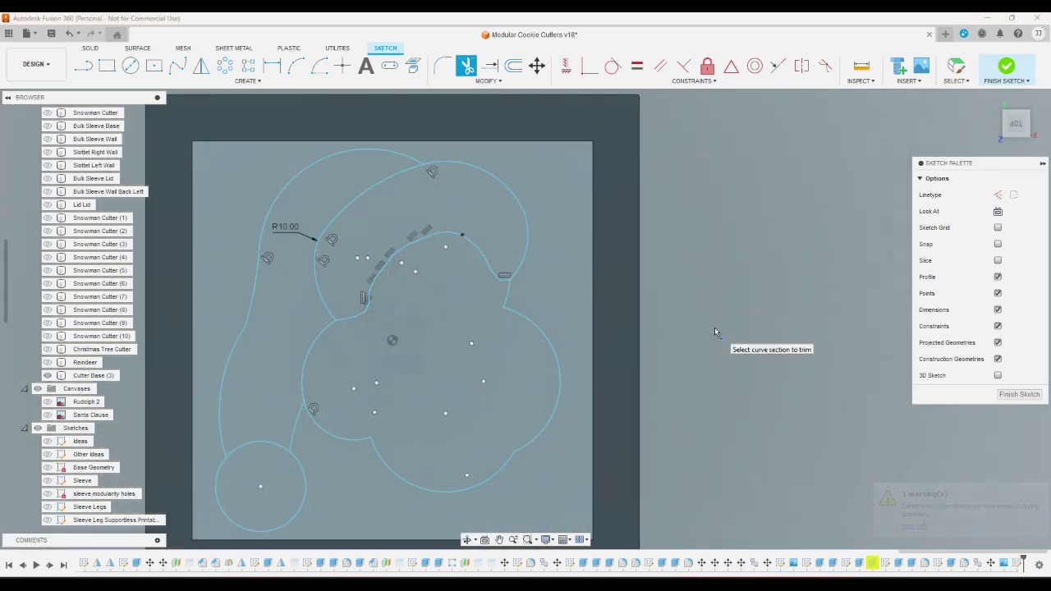
{"action": "left_click", "coordinate": [47, 414]}
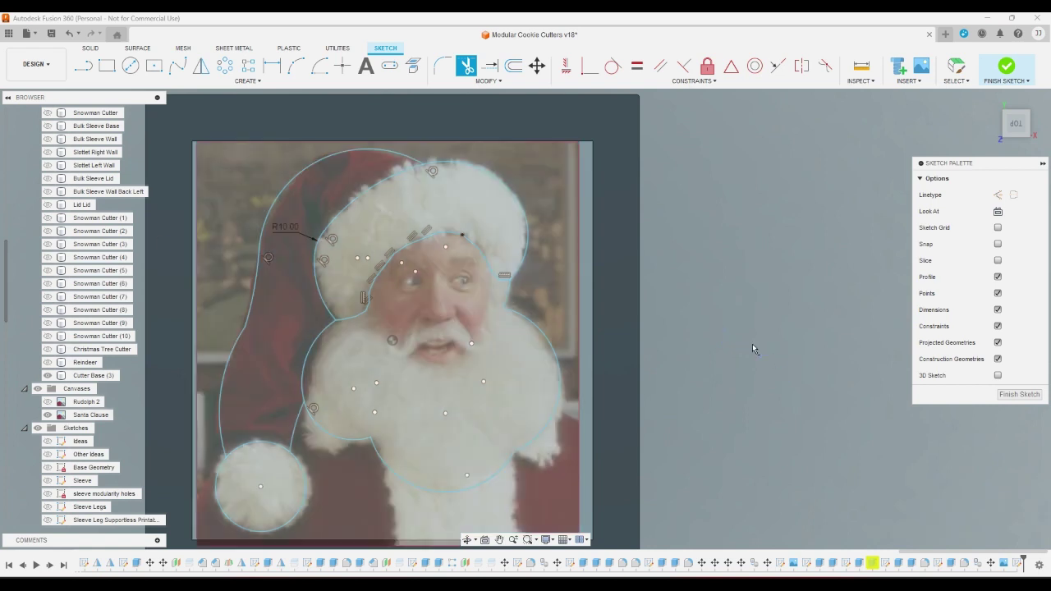
{"action": "scroll", "coordinate": [752, 344], "scroll_direction": "down", "scroll_amount": 2}
{"action": "scroll", "coordinate": [589, 305], "scroll_direction": "up", "scroll_amount": 3}
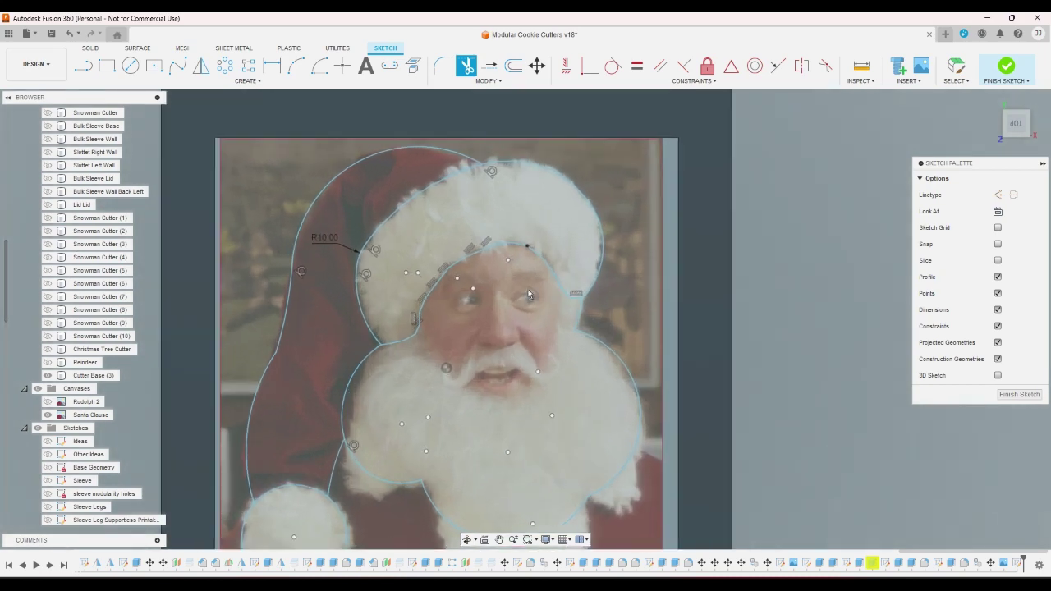
{"action": "scroll", "coordinate": [450, 294], "scroll_direction": "up", "scroll_amount": 3}
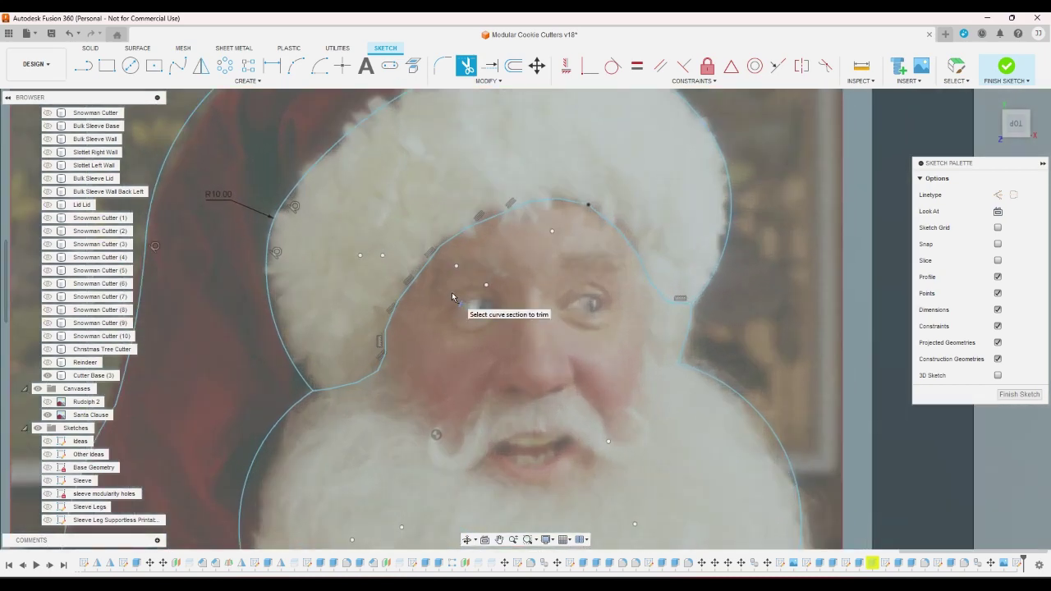
Examine the traced fur trim edge beside the left eye and the complete outline over the Santa Clause canvas
{"action": "key", "text": "Escape"}
{"action": "scroll", "coordinate": [435, 283], "scroll_direction": "up", "scroll_amount": 3}
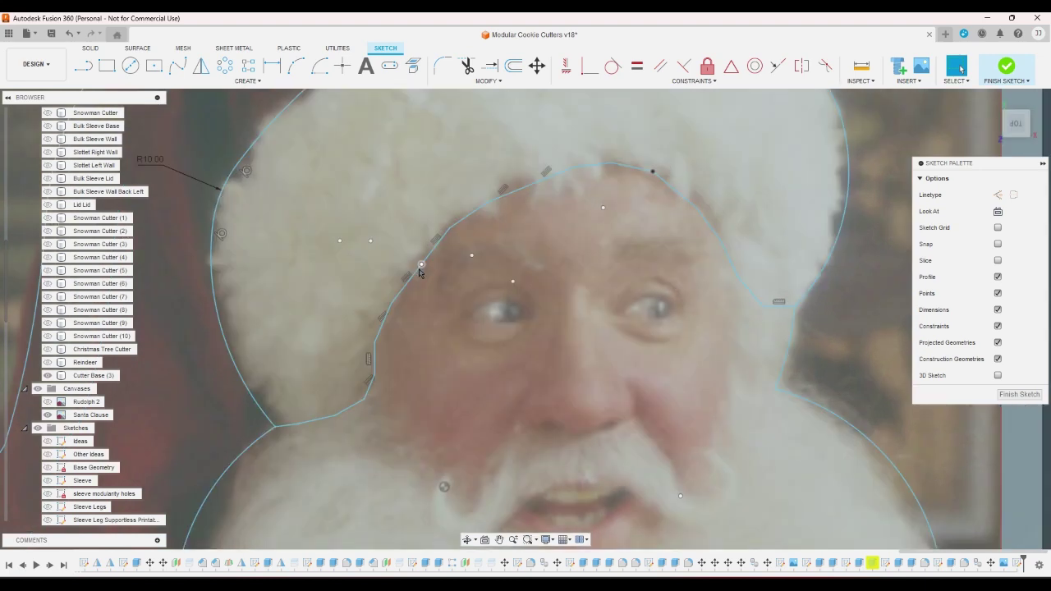
{"action": "left_click", "coordinate": [427, 259]}
{"action": "left_click", "coordinate": [408, 288]}
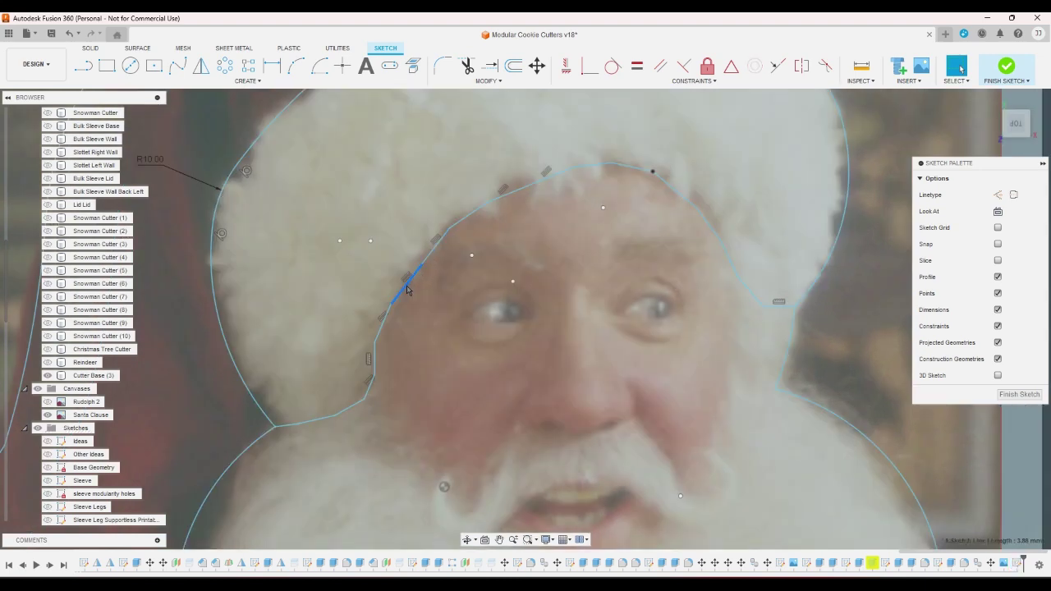
{"action": "scroll", "coordinate": [408, 283], "scroll_direction": "down", "scroll_amount": 5}
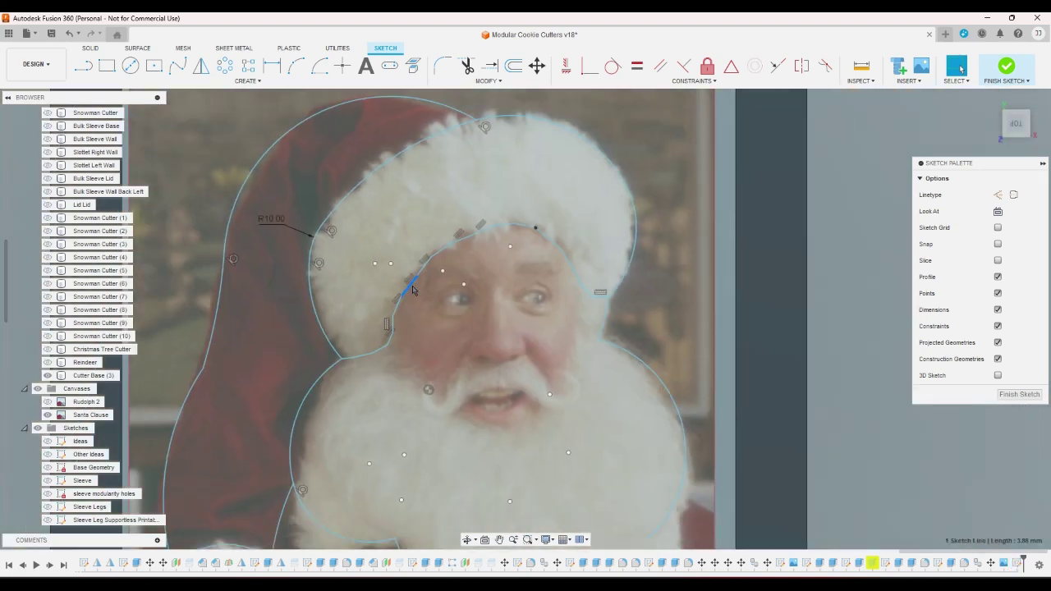
{"action": "scroll", "coordinate": [386, 314], "scroll_direction": "up", "scroll_amount": 6}
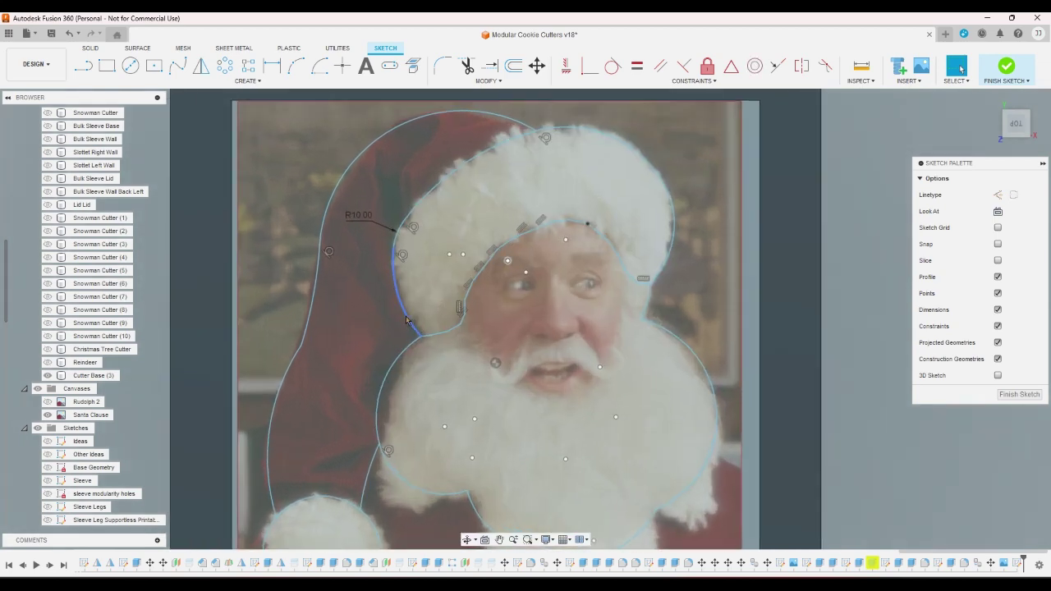
{"action": "scroll", "coordinate": [487, 303], "scroll_direction": "down", "scroll_amount": 5}
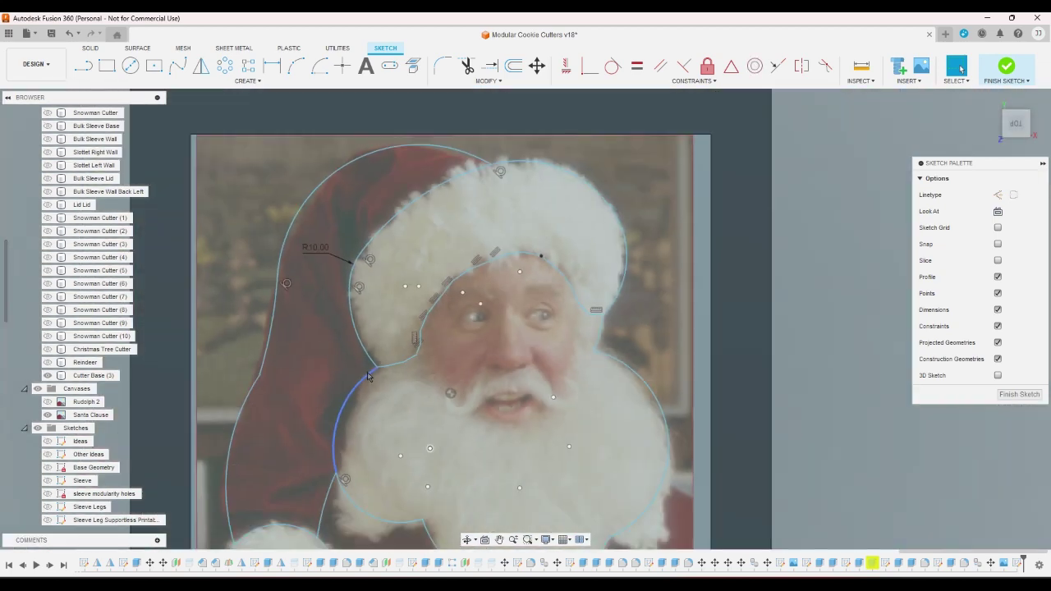
{"action": "scroll", "coordinate": [598, 371], "scroll_direction": "up", "scroll_amount": 1}
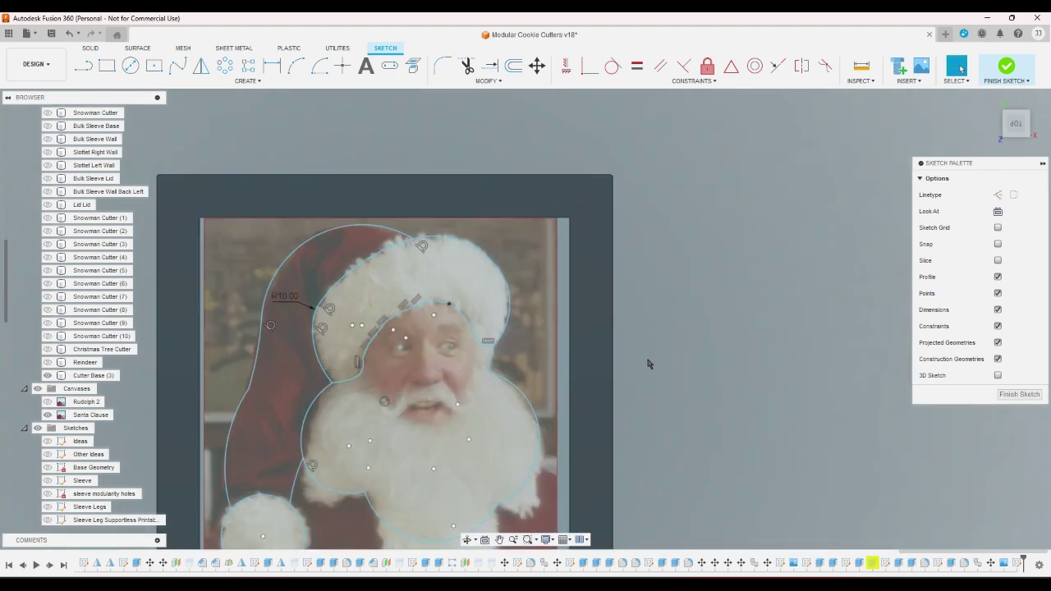
{"action": "scroll", "coordinate": [370, 383], "scroll_direction": "up", "scroll_amount": 2}
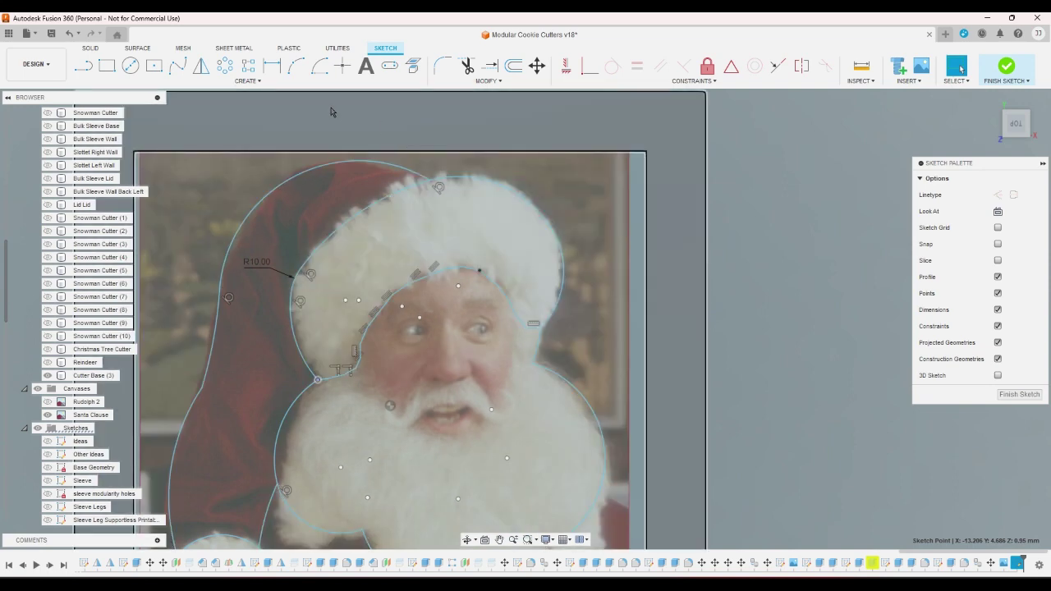
Try a three-point arc under the mouth between the right and left beard corners, and hide the Santa Clause canvas to check the outline
{"action": "left_click", "coordinate": [295, 65]}
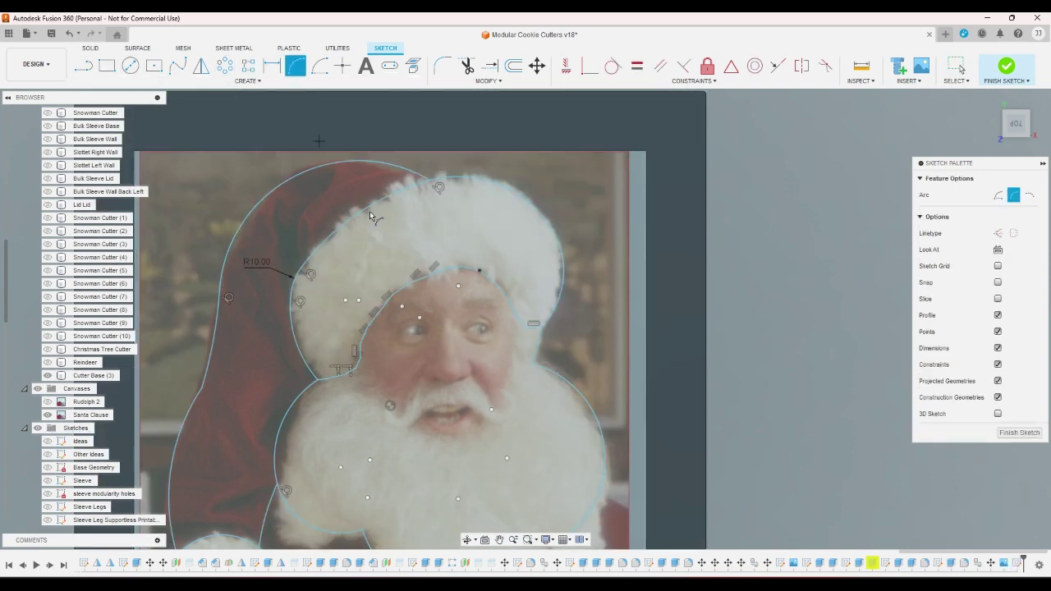
{"action": "left_click", "coordinate": [532, 365]}
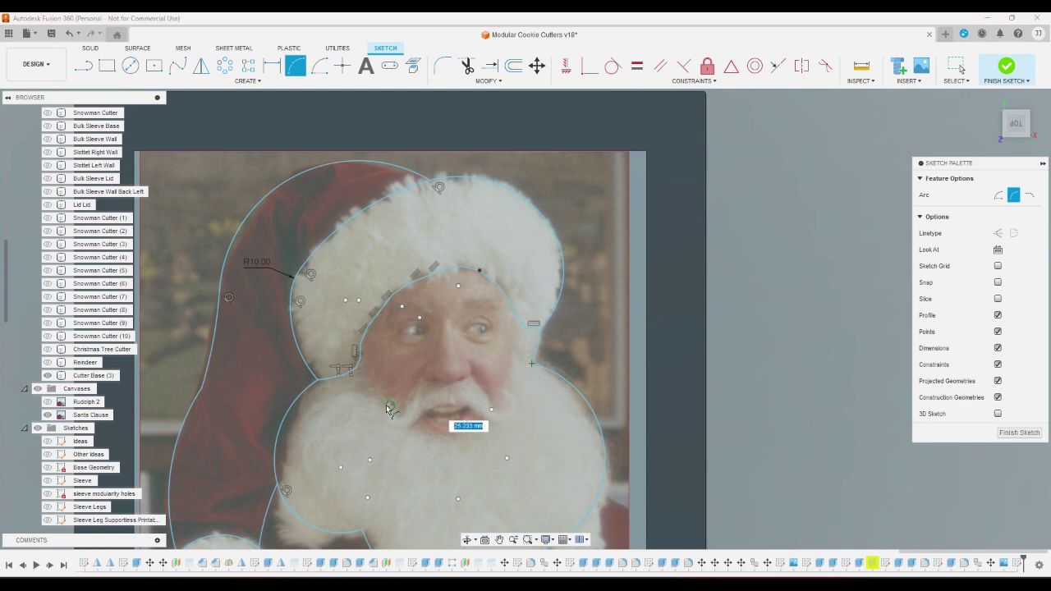
{"action": "left_click", "coordinate": [323, 380]}
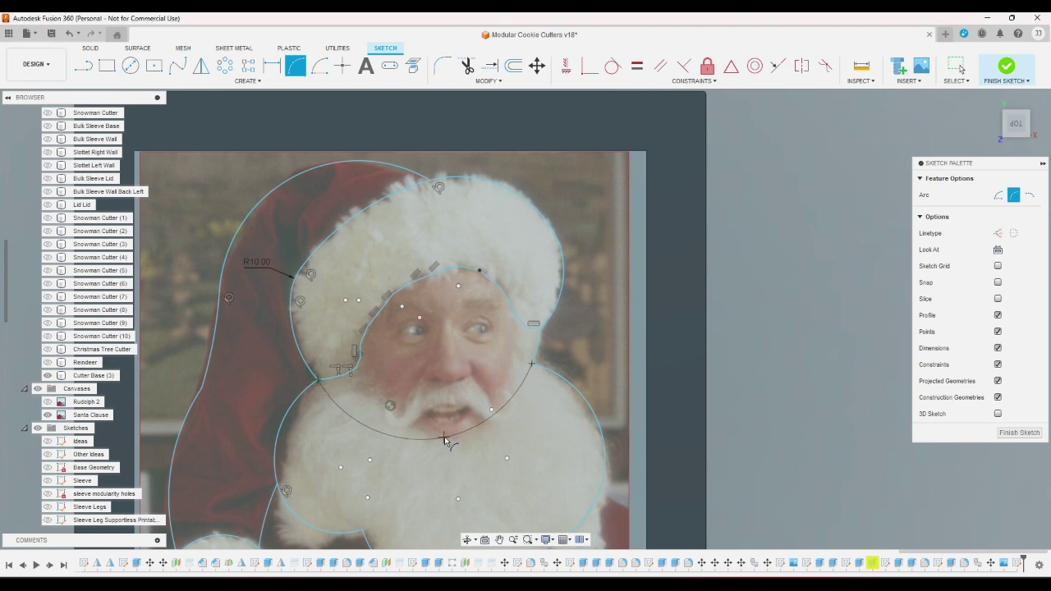
{"action": "scroll", "coordinate": [665, 374], "scroll_direction": "down", "scroll_amount": 3}
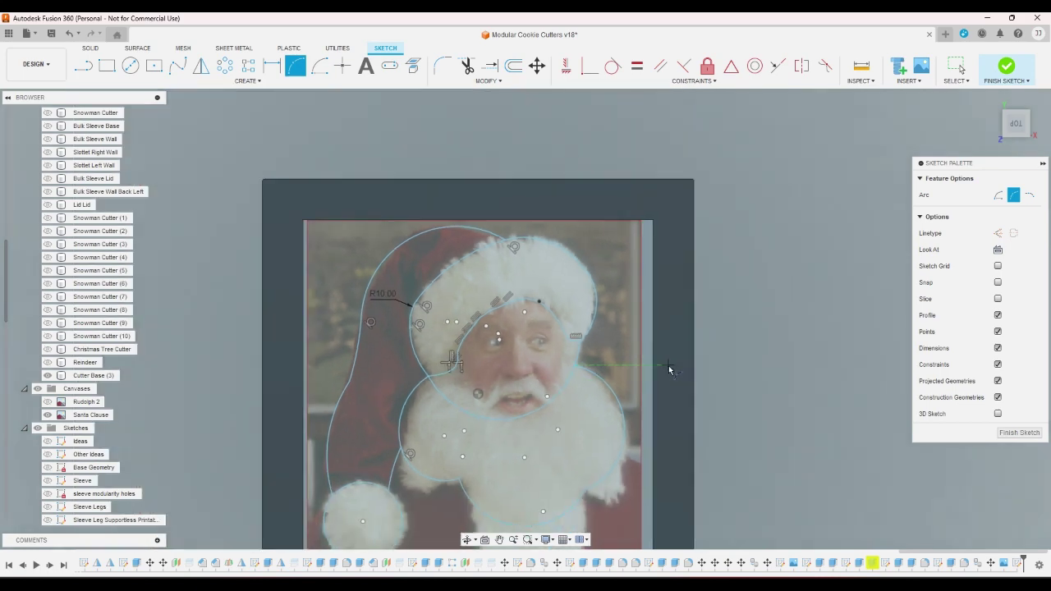
{"action": "left_click", "coordinate": [48, 415]}
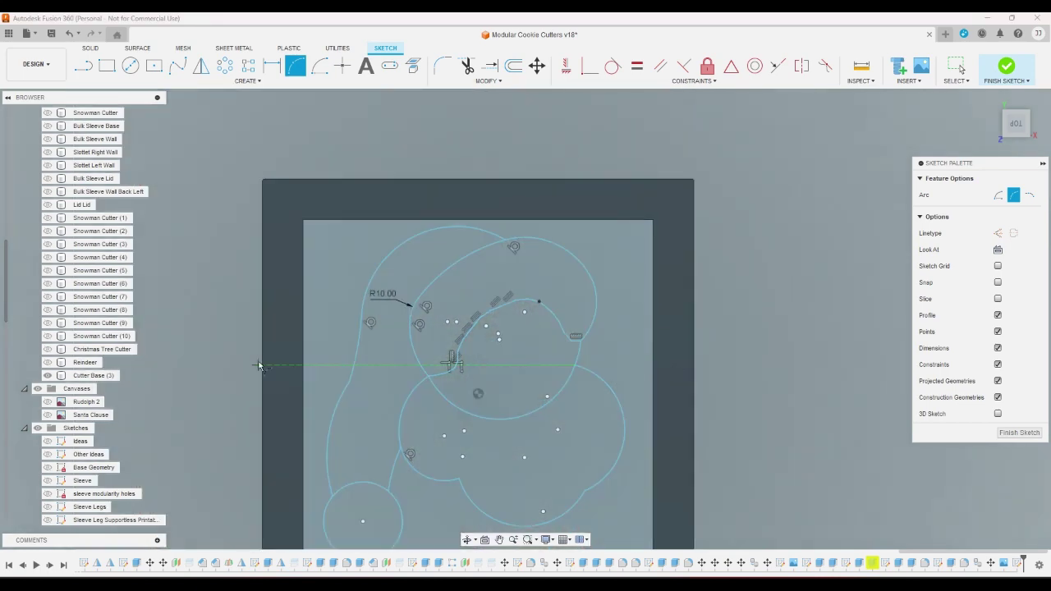
{"action": "right_click", "coordinate": [210, 362]}
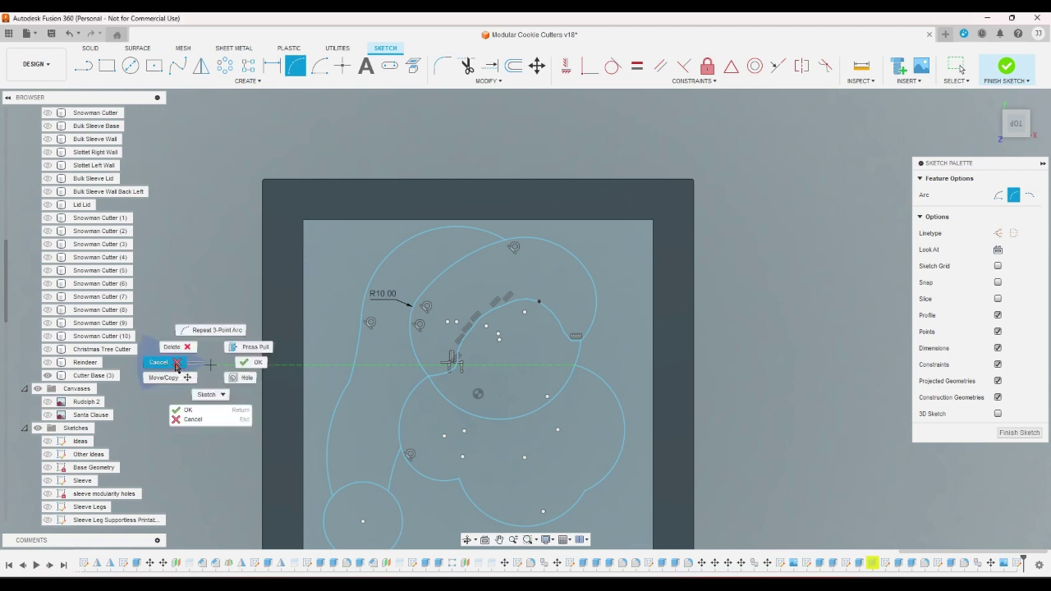
{"action": "left_click", "coordinate": [175, 363]}
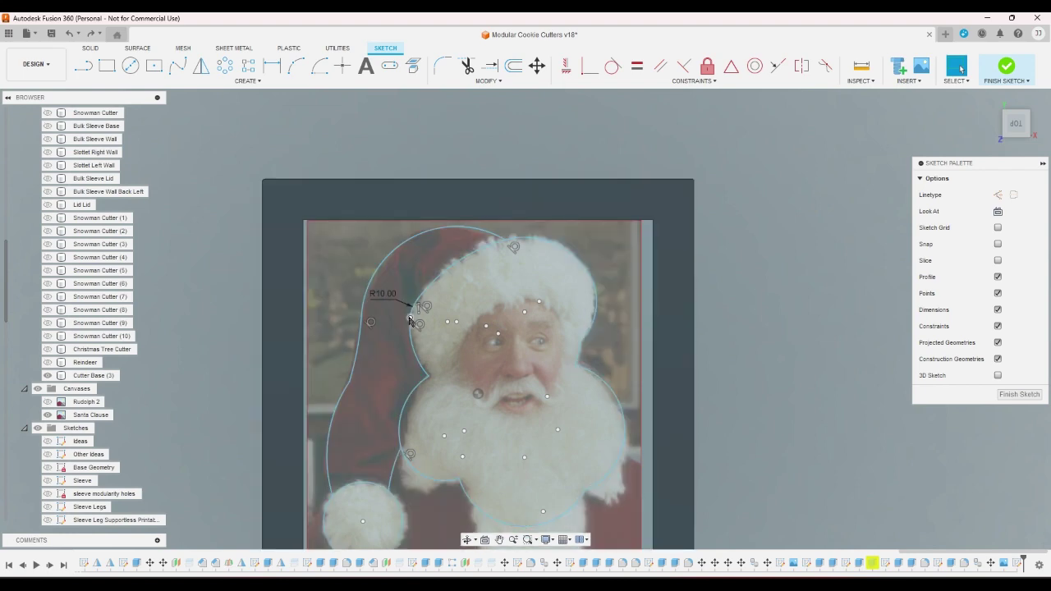
Extend the right and left beard arcs inward across the face until they meet, and trim the overlap inside the beard
{"action": "left_click", "coordinate": [493, 69]}
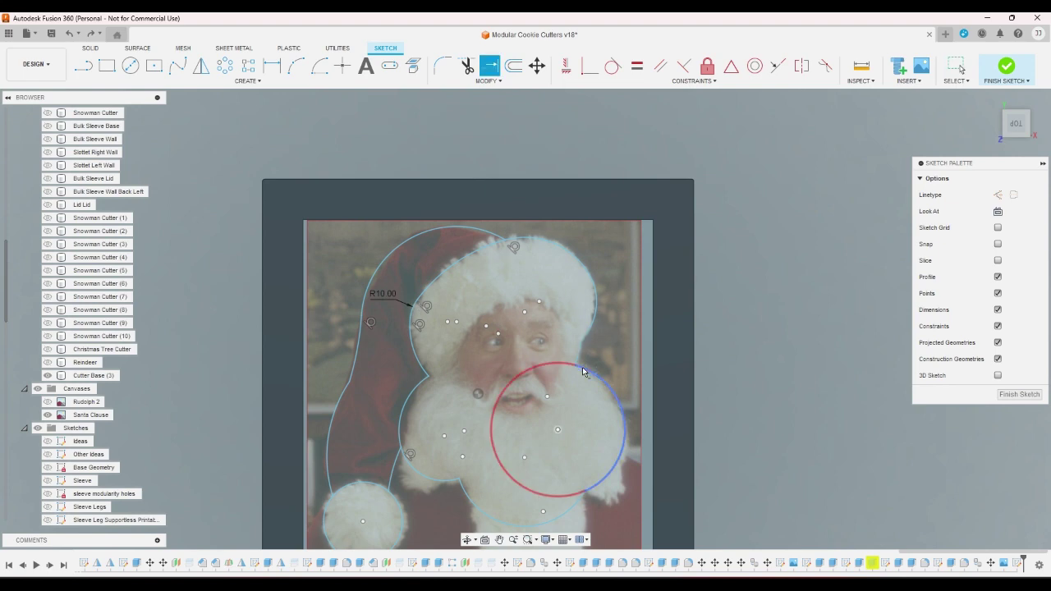
{"action": "left_click", "coordinate": [583, 369]}
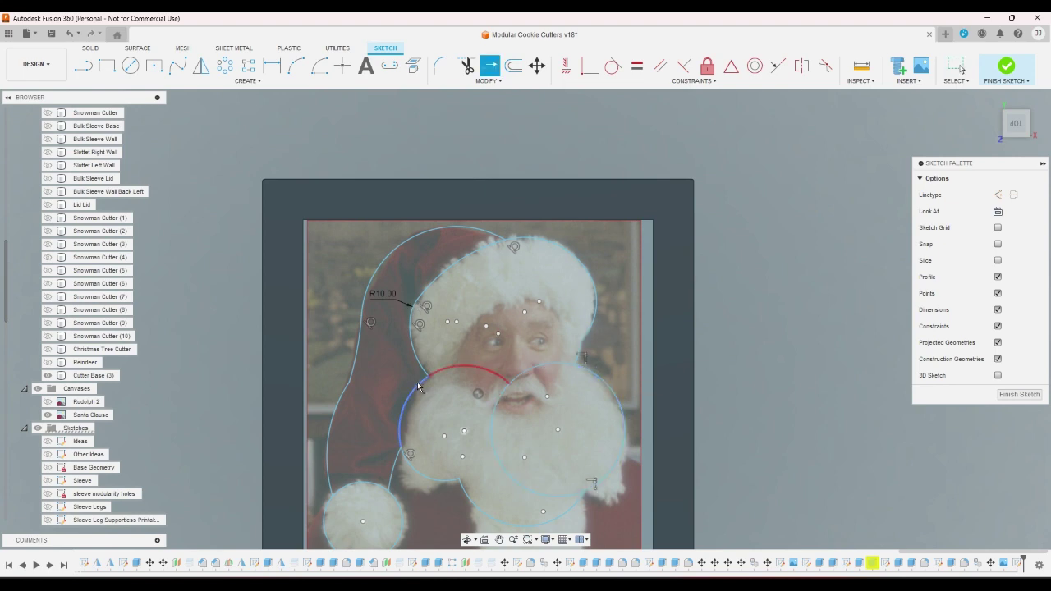
{"action": "left_click", "coordinate": [428, 386]}
{"action": "left_click", "coordinate": [466, 66]}
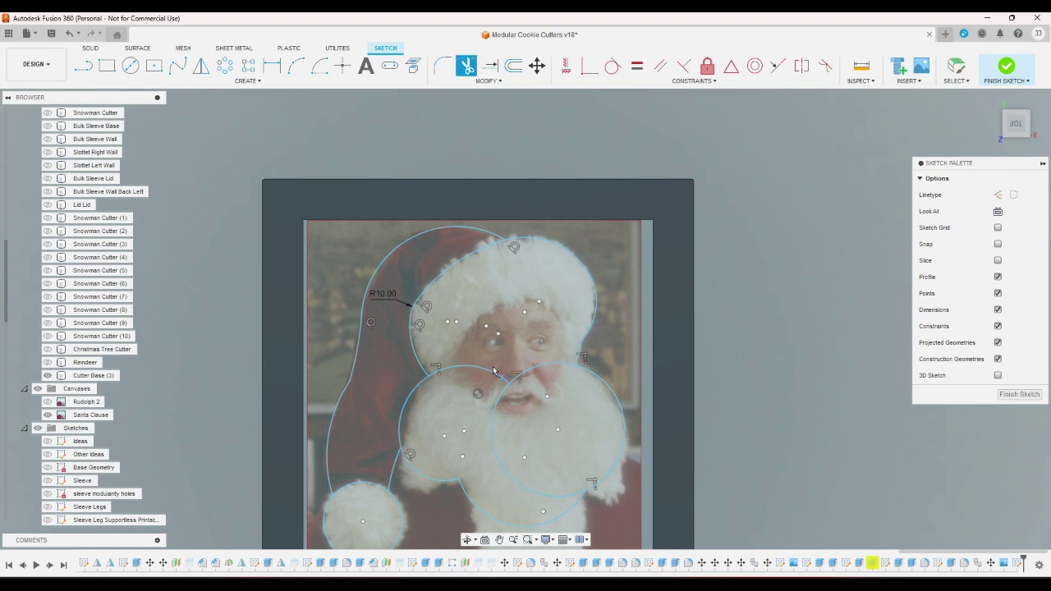
{"action": "left_click", "coordinate": [513, 427]}
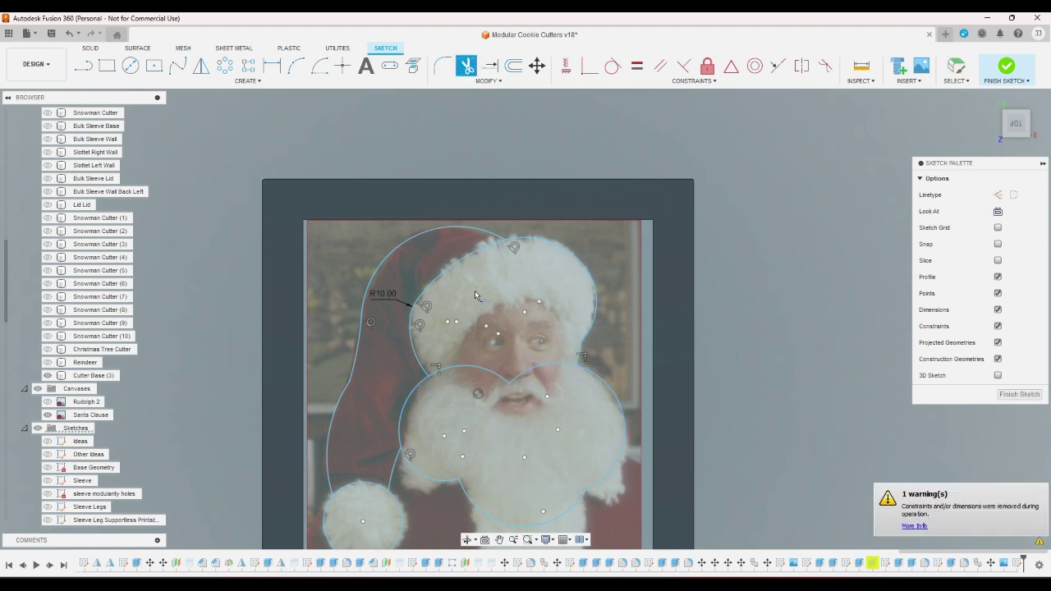
Draw two three-point arcs around the lower face, from the left beard arc to below the mouth and up to the right beard arc
{"action": "left_click", "coordinate": [295, 66]}
{"action": "scroll", "coordinate": [451, 358], "scroll_direction": "up", "scroll_amount": 2}
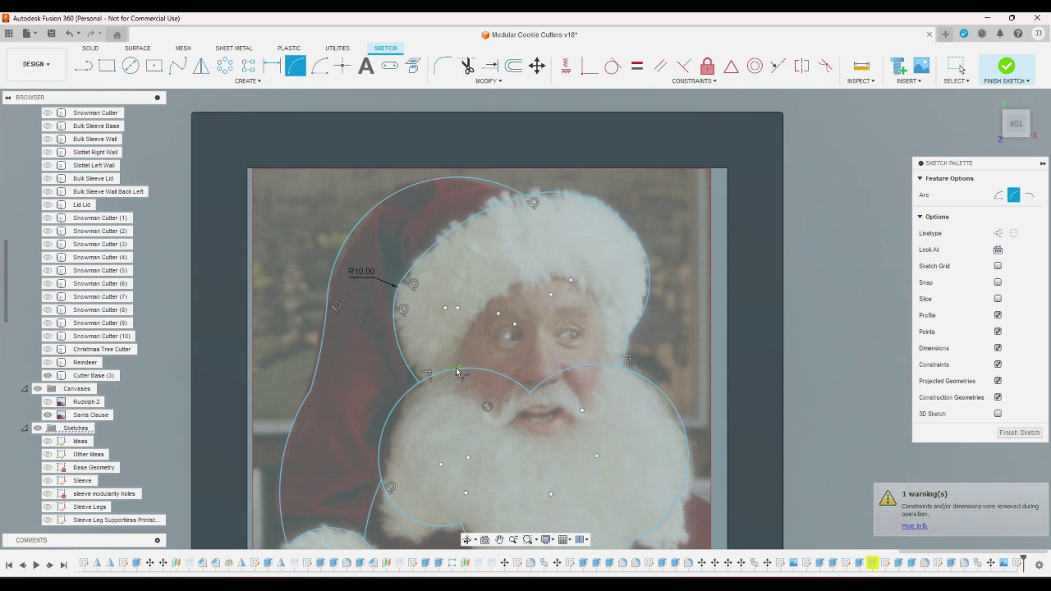
{"action": "left_click", "coordinate": [456, 369]}
{"action": "left_click", "coordinate": [537, 441]}
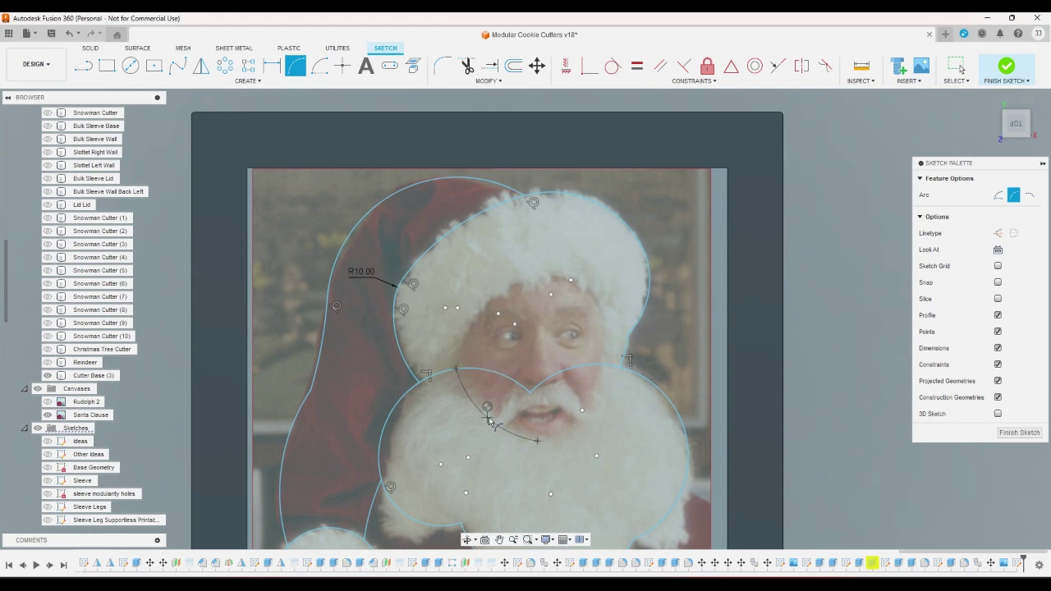
{"action": "left_click", "coordinate": [605, 368]}
Trim the parts of both beard arcs that cross the inside of the face
{"action": "left_click", "coordinate": [467, 66]}
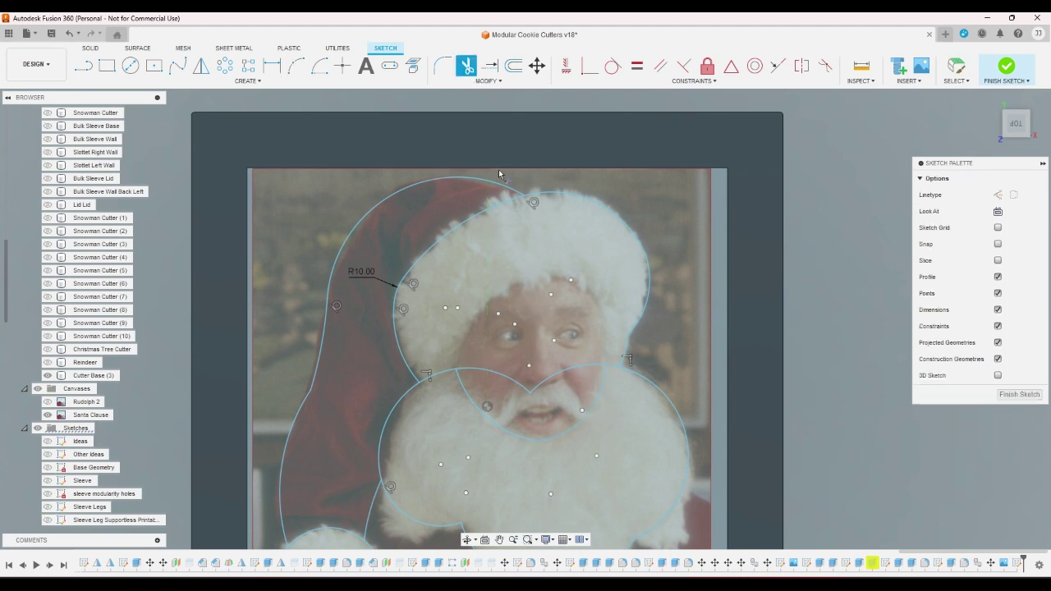
{"action": "left_click", "coordinate": [525, 368]}
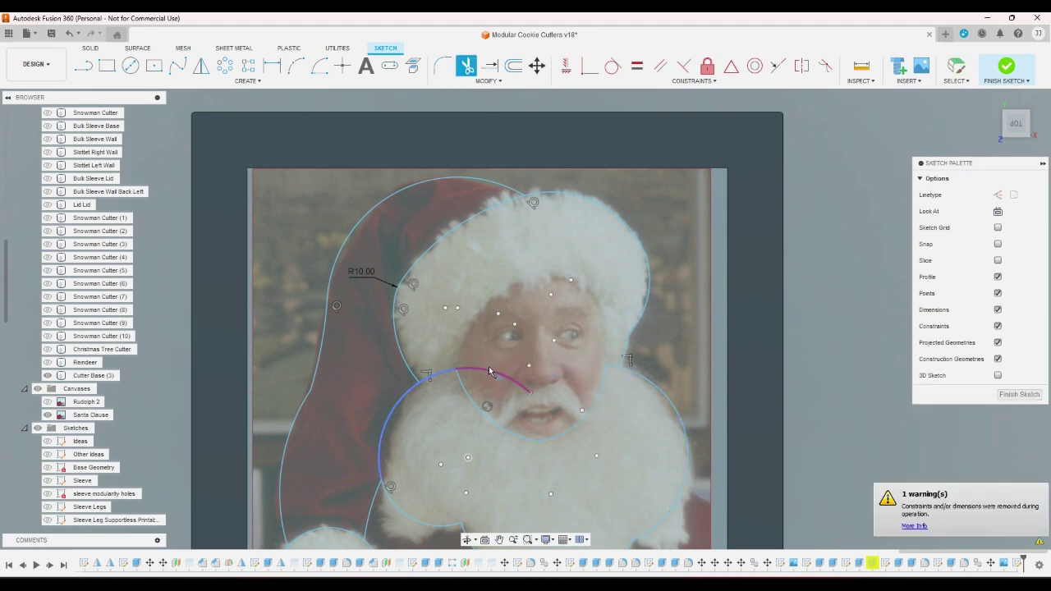
{"action": "left_click", "coordinate": [490, 372]}
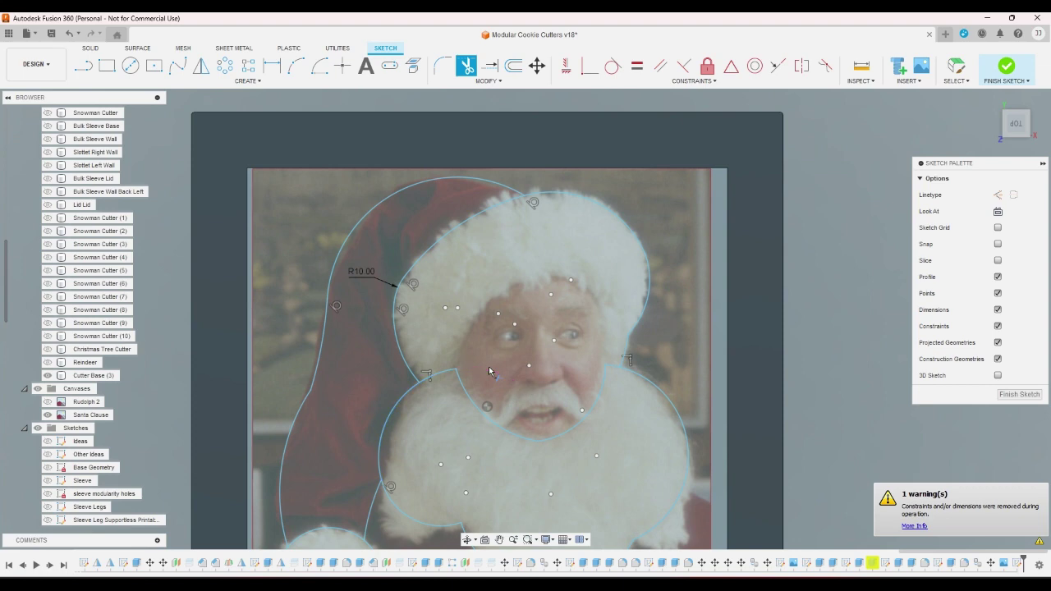
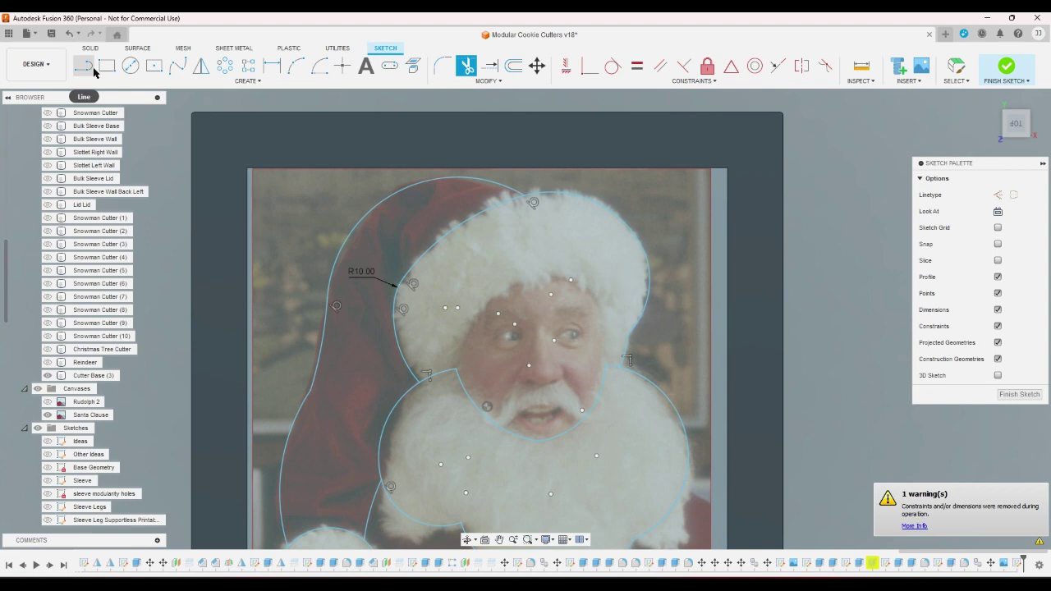
{"action": "left_click", "coordinate": [296, 66]}
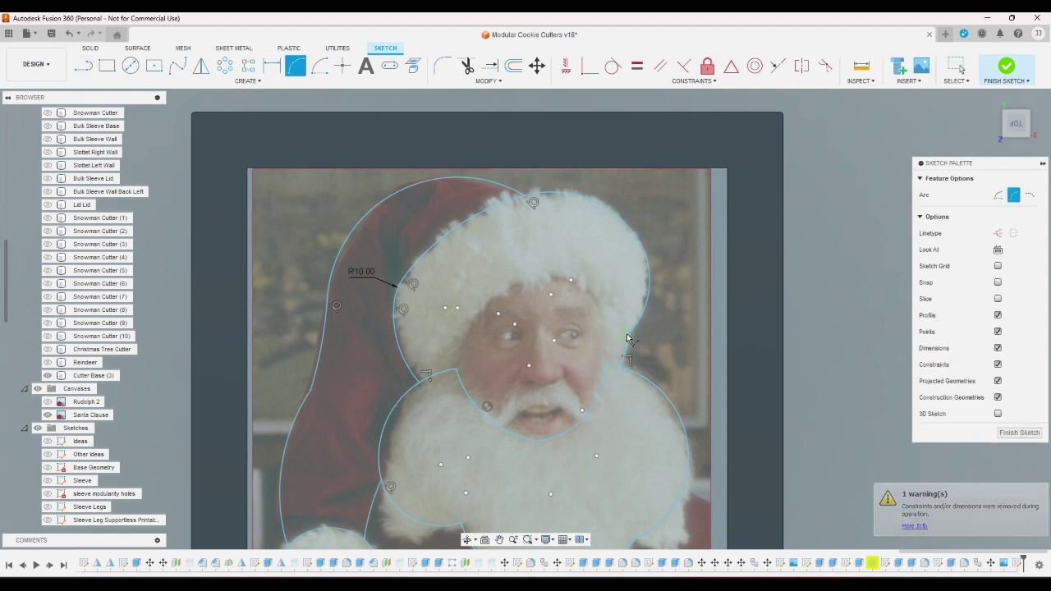
{"action": "left_click", "coordinate": [628, 335]}
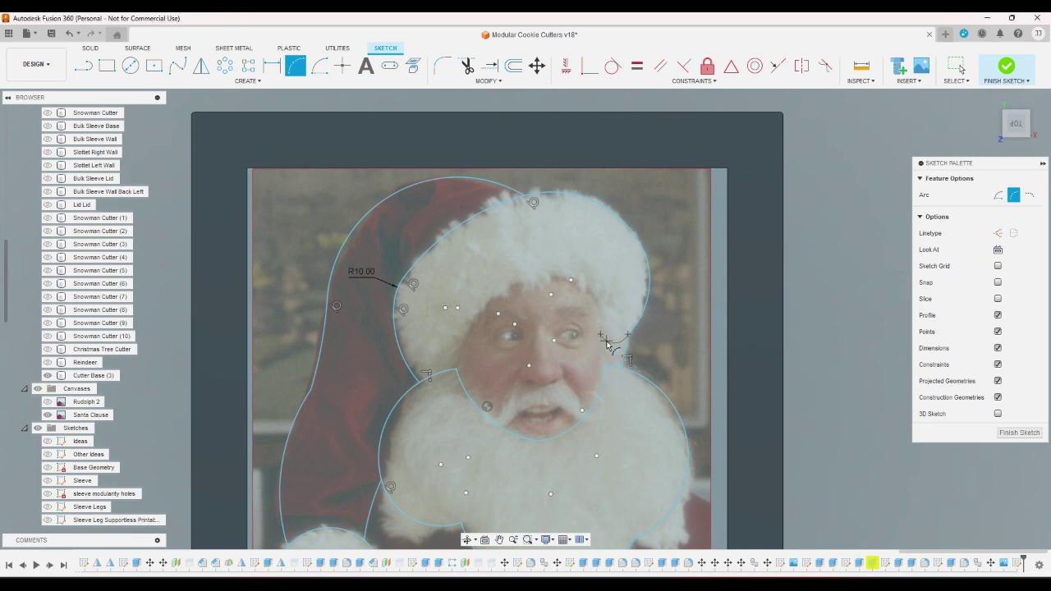
{"action": "right_click", "coordinate": [609, 338]}
{"action": "left_click", "coordinate": [577, 337]}
Draw a three-point arc from the hat trim's lower right corner inward to the face, and a second arc down to the beard curve
{"action": "scroll", "coordinate": [647, 332], "scroll_direction": "up", "scroll_amount": 3}
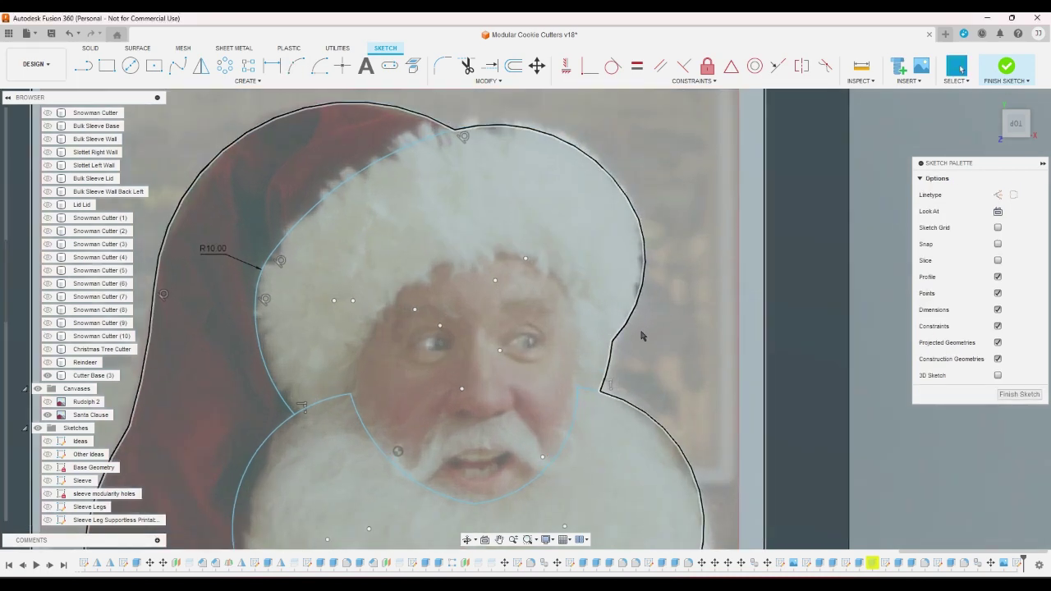
{"action": "scroll", "coordinate": [642, 336], "scroll_direction": "up", "scroll_amount": 3}
{"action": "left_click", "coordinate": [292, 69]}
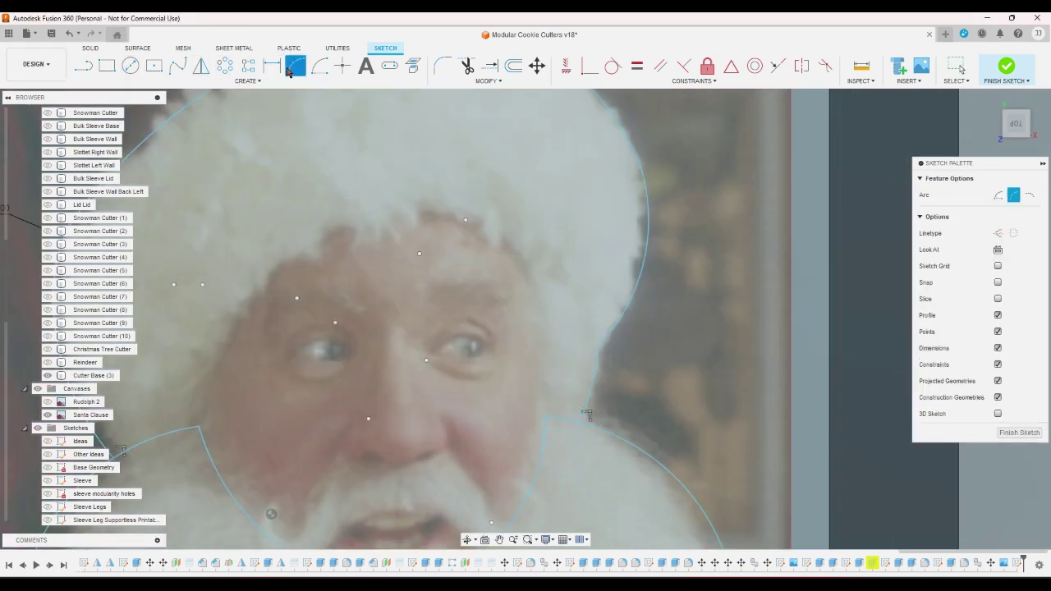
{"action": "left_click", "coordinate": [597, 346]}
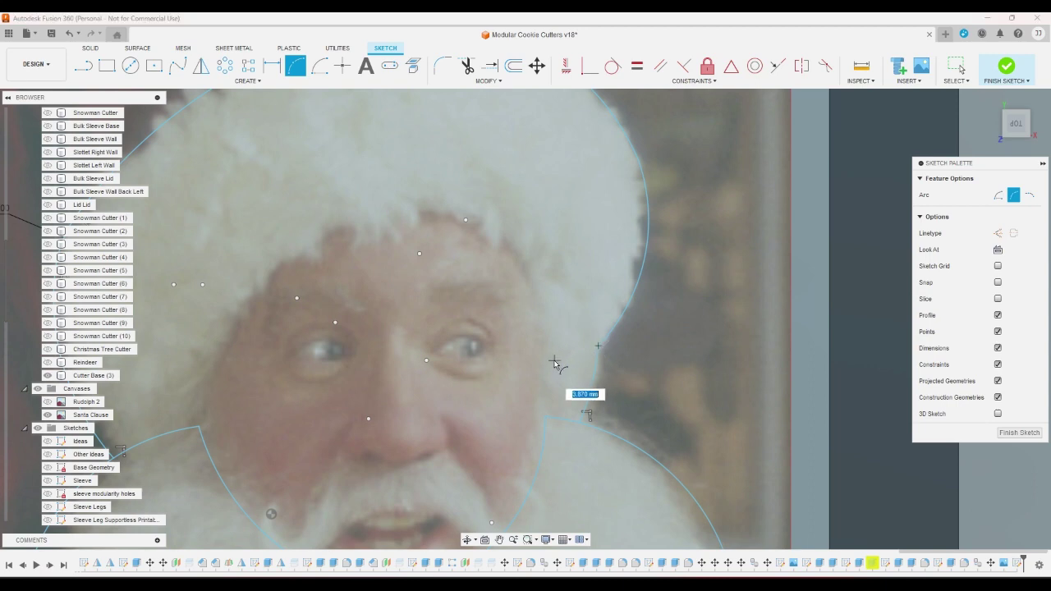
{"action": "left_click", "coordinate": [537, 366]}
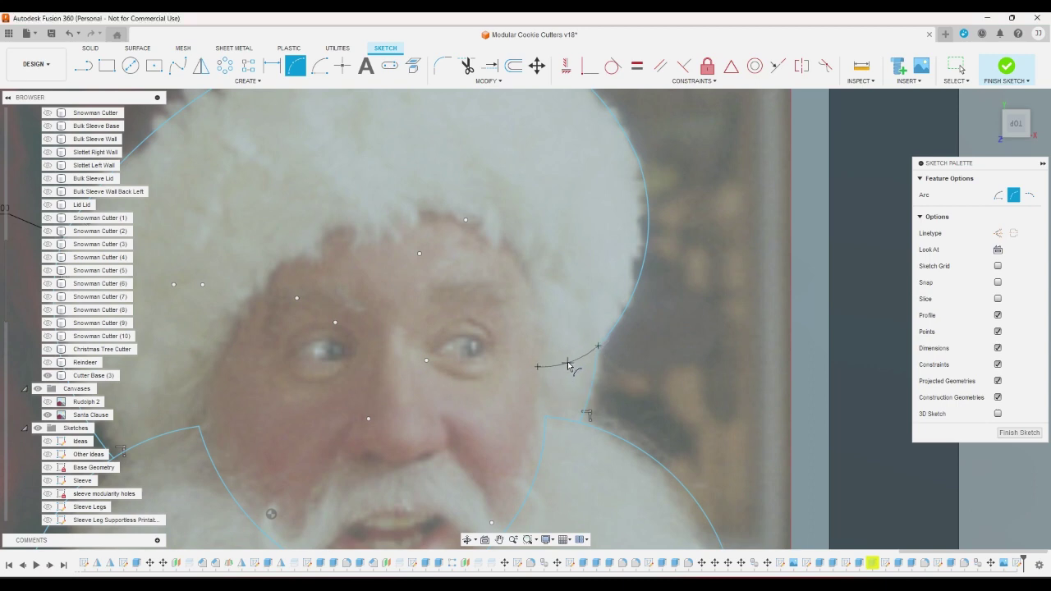
{"action": "left_click", "coordinate": [568, 363]}
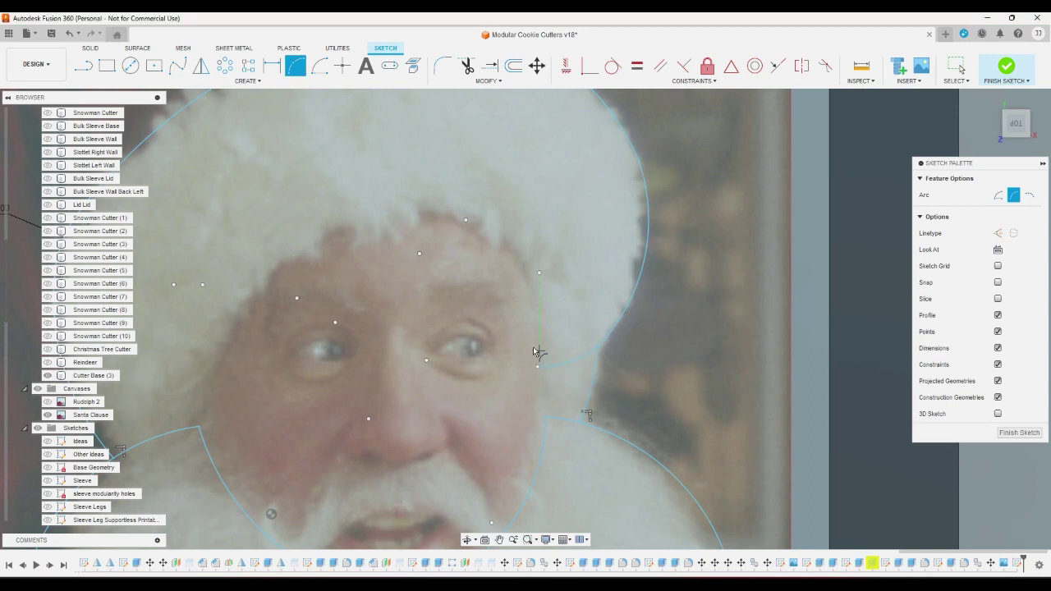
{"action": "left_click", "coordinate": [545, 417]}
{"action": "scroll", "coordinate": [490, 326], "scroll_direction": "down", "scroll_amount": 5}
{"action": "scroll", "coordinate": [348, 371], "scroll_direction": "up", "scroll_amount": 3}
{"action": "scroll", "coordinate": [348, 371], "scroll_direction": "up", "scroll_amount": 2}
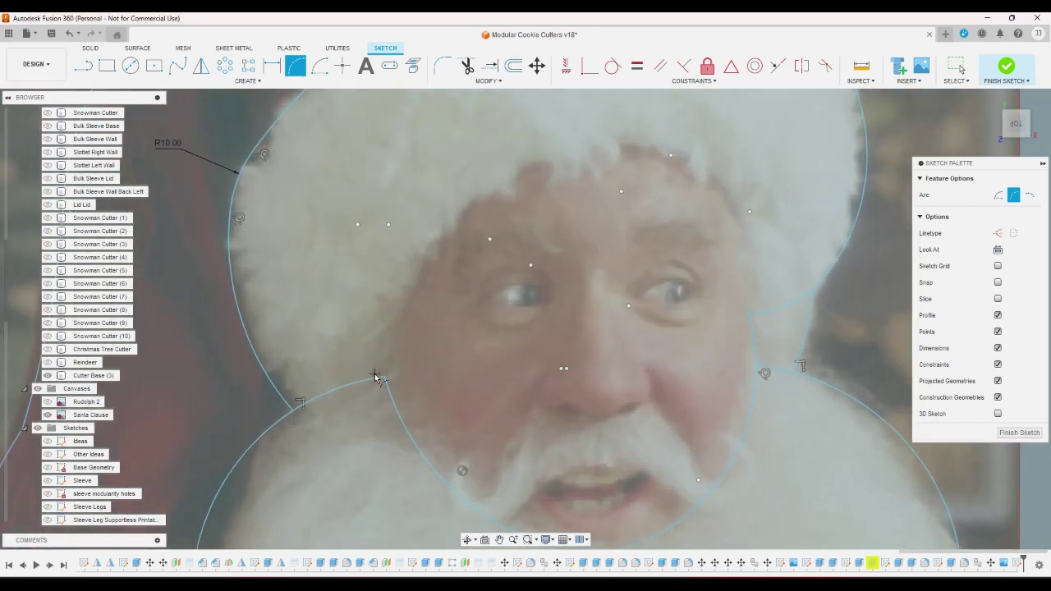
{"action": "left_click", "coordinate": [385, 377]}
{"action": "left_click", "coordinate": [417, 272]}
{"action": "right_click", "coordinate": [395, 303]}
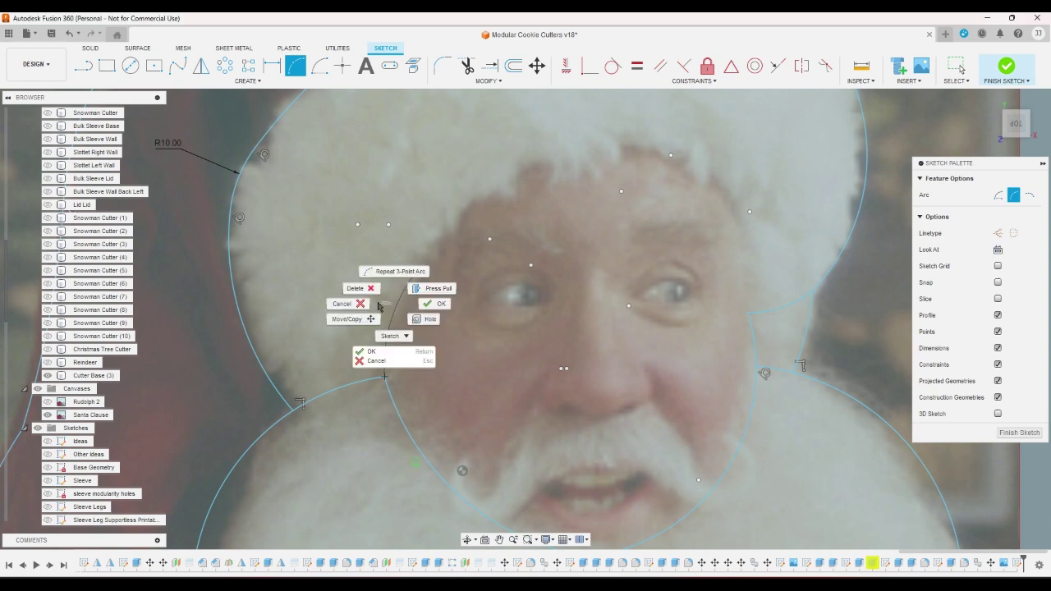
{"action": "left_click", "coordinate": [361, 305]}
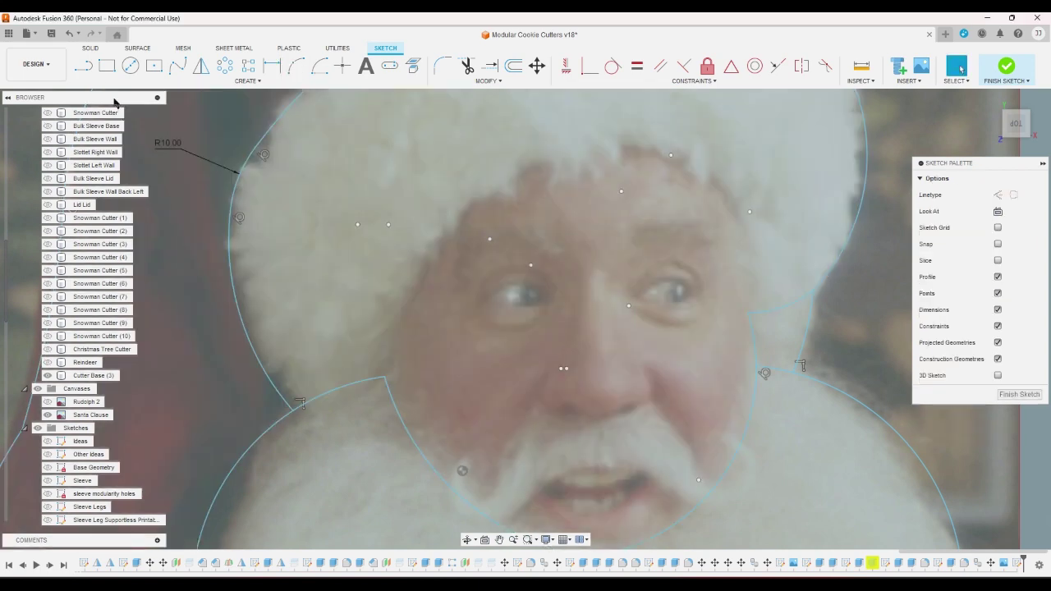
Draw a line up the left side of the face, starting where the left beard arc meets the face arc
{"action": "key", "text": "l"}
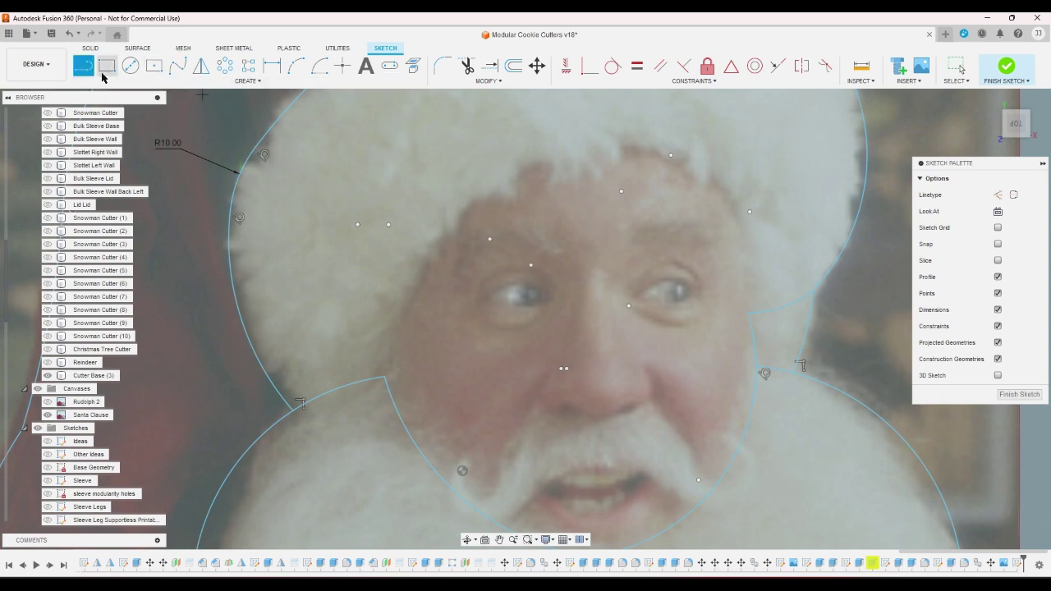
{"action": "left_click", "coordinate": [387, 379]}
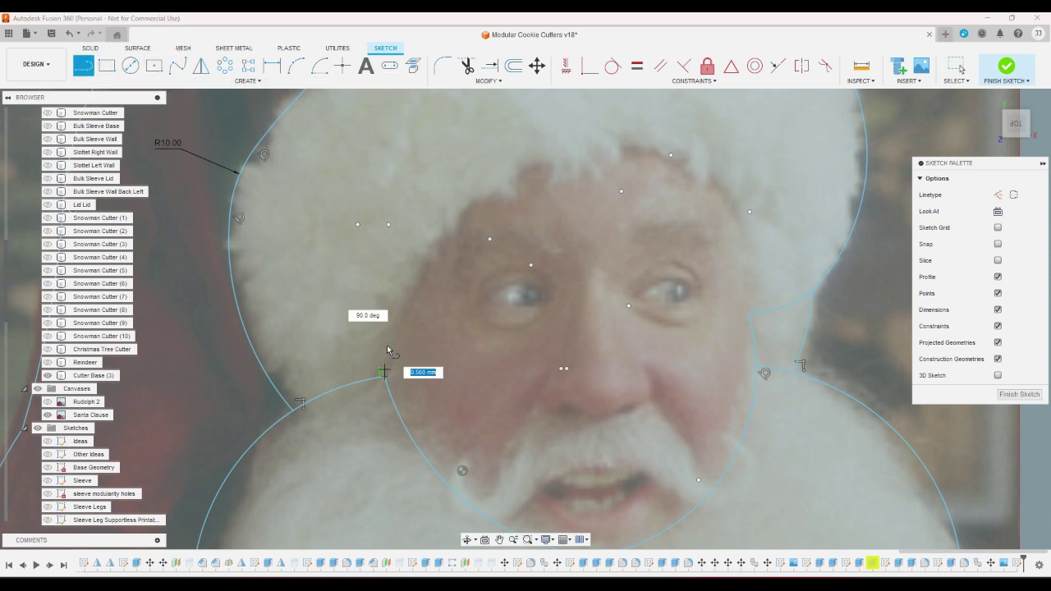
{"action": "left_click", "coordinate": [375, 287]}
{"action": "right_click", "coordinate": [419, 278]}
{"action": "left_click", "coordinate": [450, 284]}
Draw a three-point arc over the forehead, from the upper end of the left face line to the right side of the face
{"action": "scroll", "coordinate": [443, 293], "scroll_direction": "down", "scroll_amount": 5}
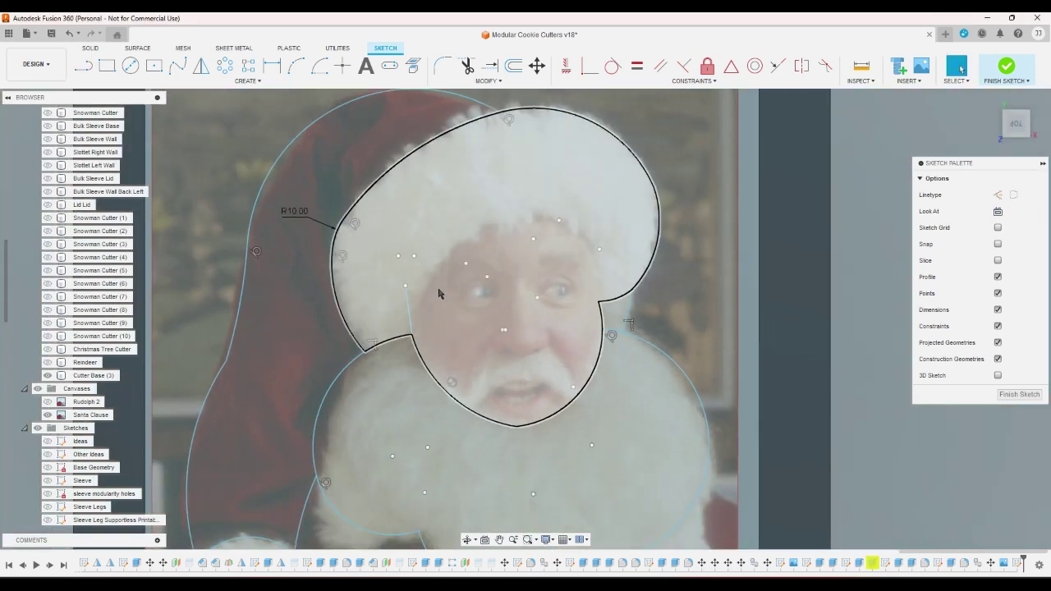
{"action": "scroll", "coordinate": [545, 270], "scroll_direction": "up", "scroll_amount": 3}
{"action": "scroll", "coordinate": [752, 386], "scroll_direction": "down", "scroll_amount": 2}
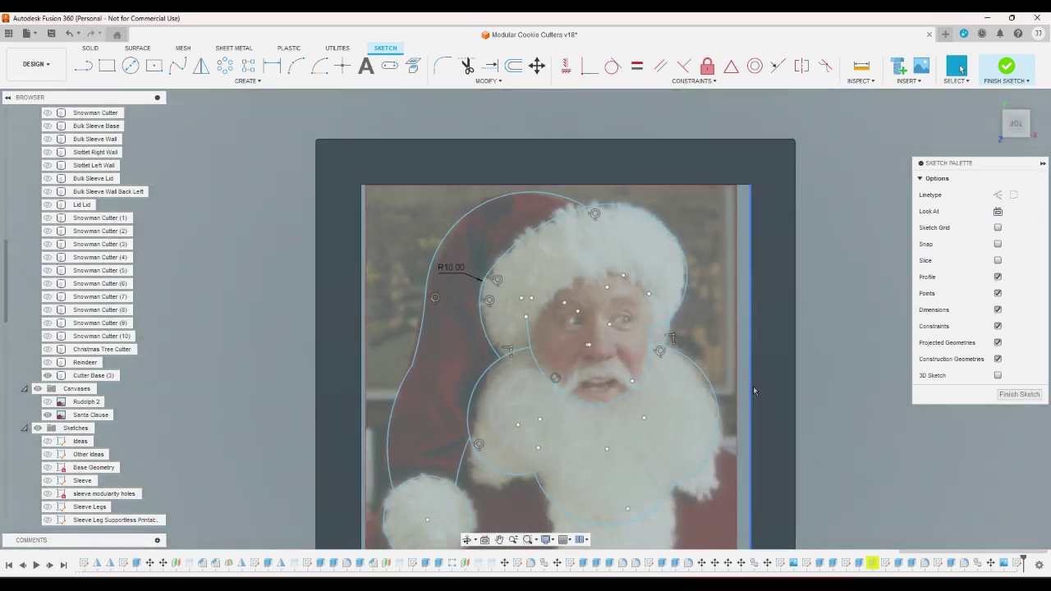
{"action": "scroll", "coordinate": [700, 363], "scroll_direction": "up", "scroll_amount": 2}
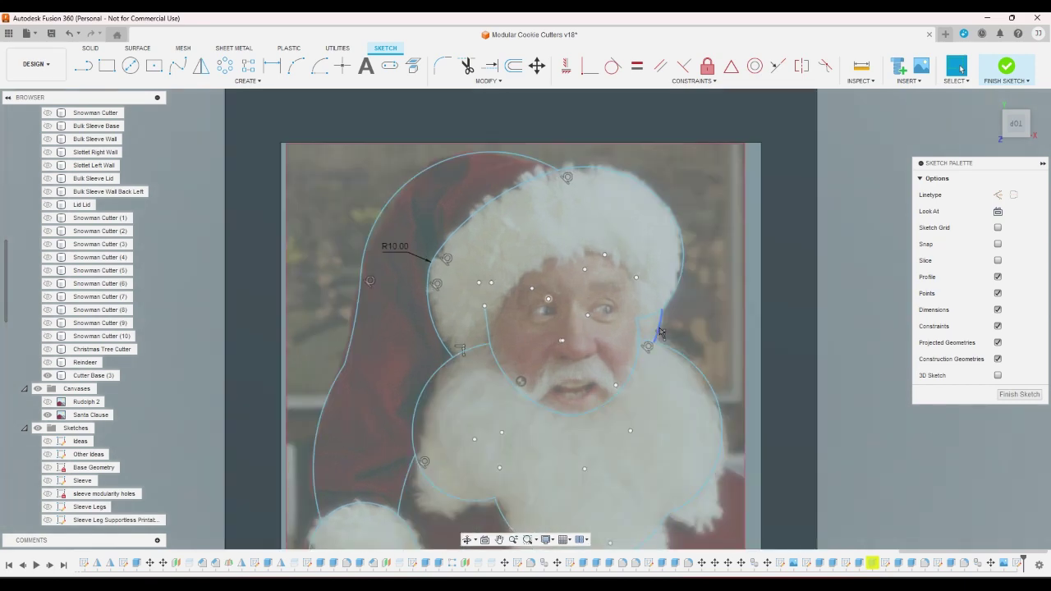
{"action": "left_click", "coordinate": [661, 332]}
{"action": "scroll", "coordinate": [661, 333], "scroll_direction": "up", "scroll_amount": 3}
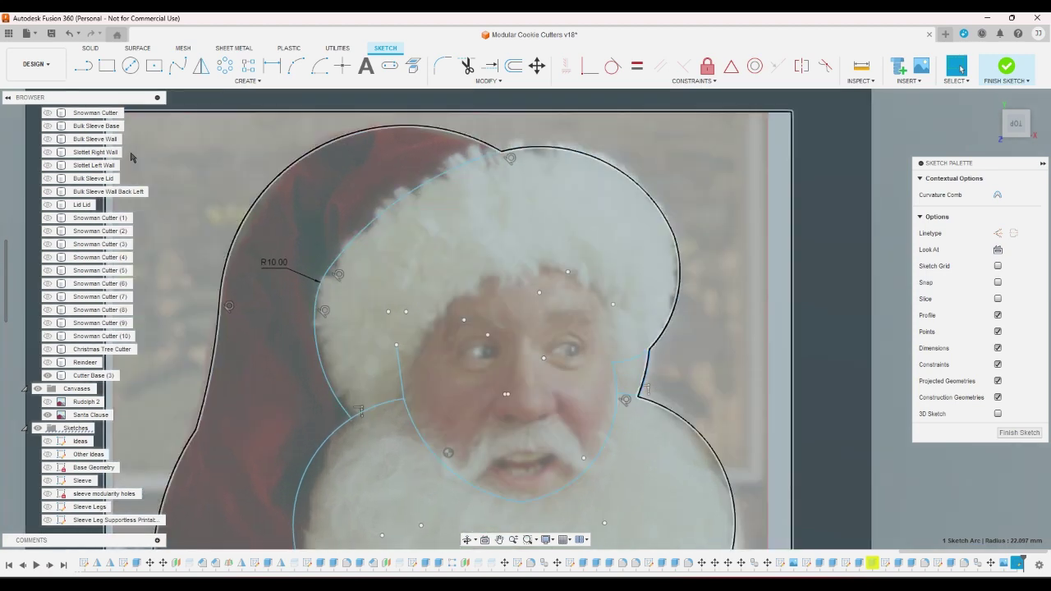
{"action": "left_click", "coordinate": [296, 66]}
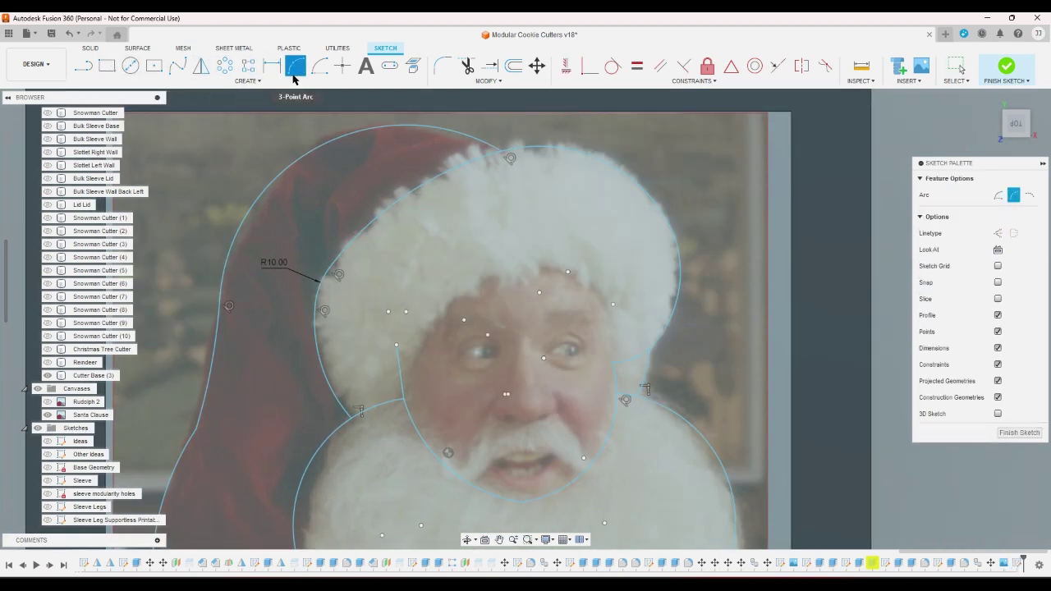
{"action": "left_click", "coordinate": [397, 345]}
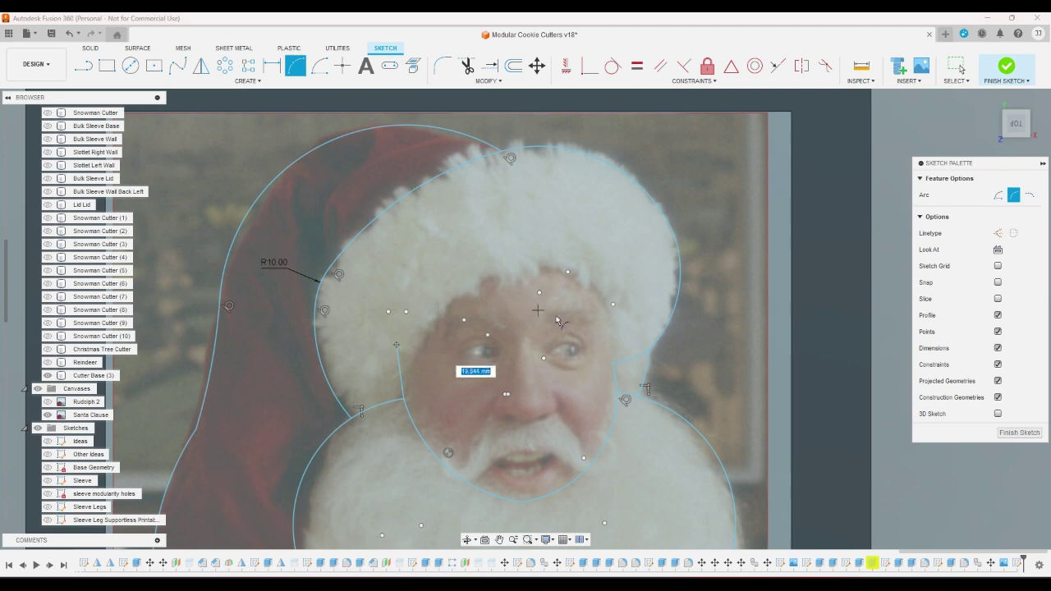
{"action": "left_click", "coordinate": [627, 335]}
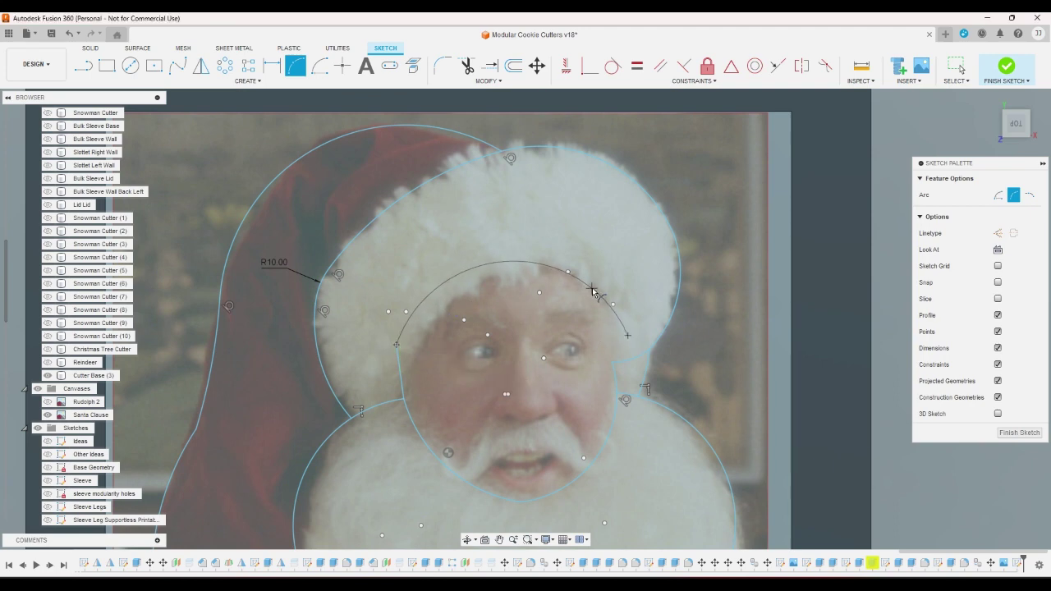
{"action": "left_click", "coordinate": [590, 289]}
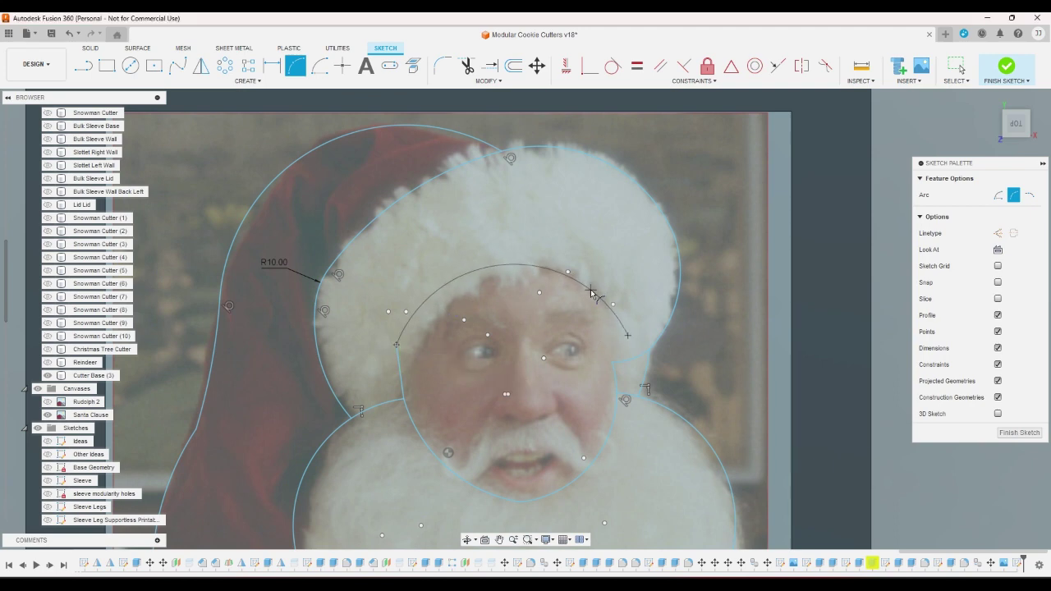
Draw two short three-point arcs joining the forehead arc's ends to the fur trim's lower right and lower left corners
{"action": "left_click", "coordinate": [646, 349]}
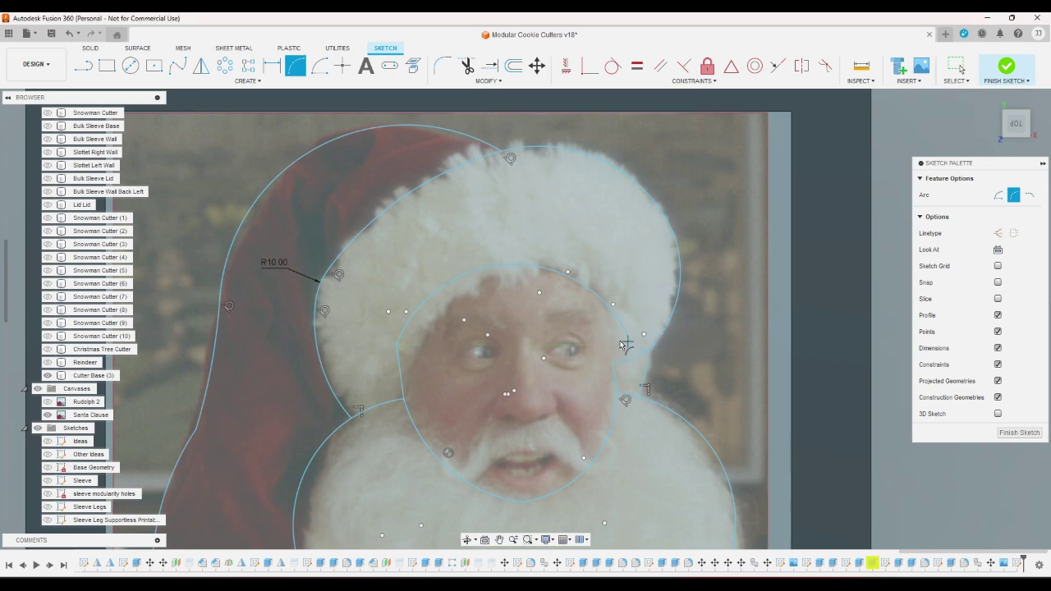
{"action": "left_click", "coordinate": [396, 346]}
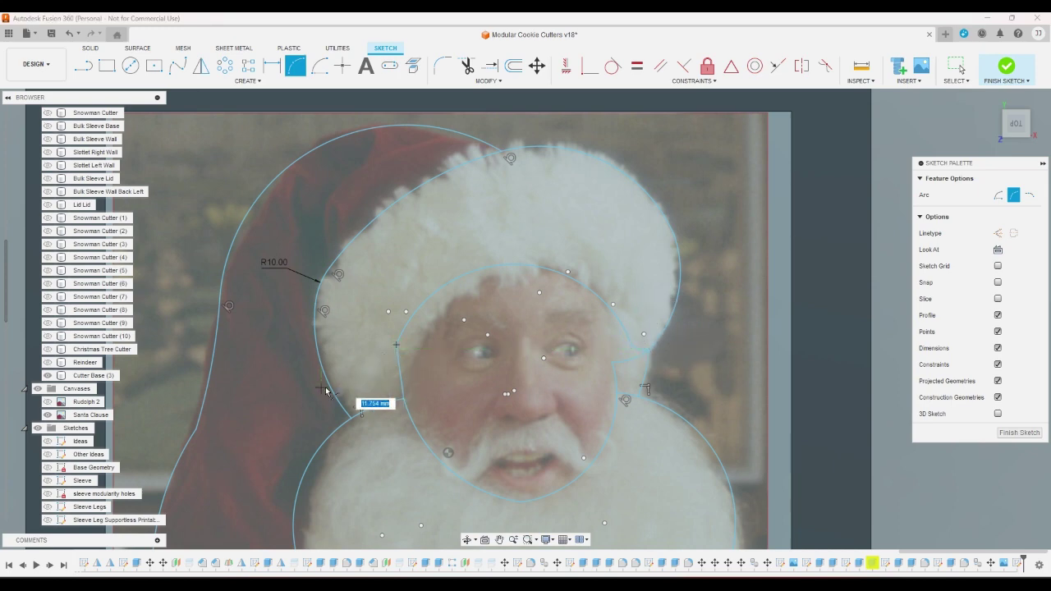
{"action": "left_click", "coordinate": [366, 387]}
Hide the Santa Clause canvas and check that the hat and fur trim form closed profiles
{"action": "scroll", "coordinate": [485, 346], "scroll_direction": "down", "scroll_amount": 4}
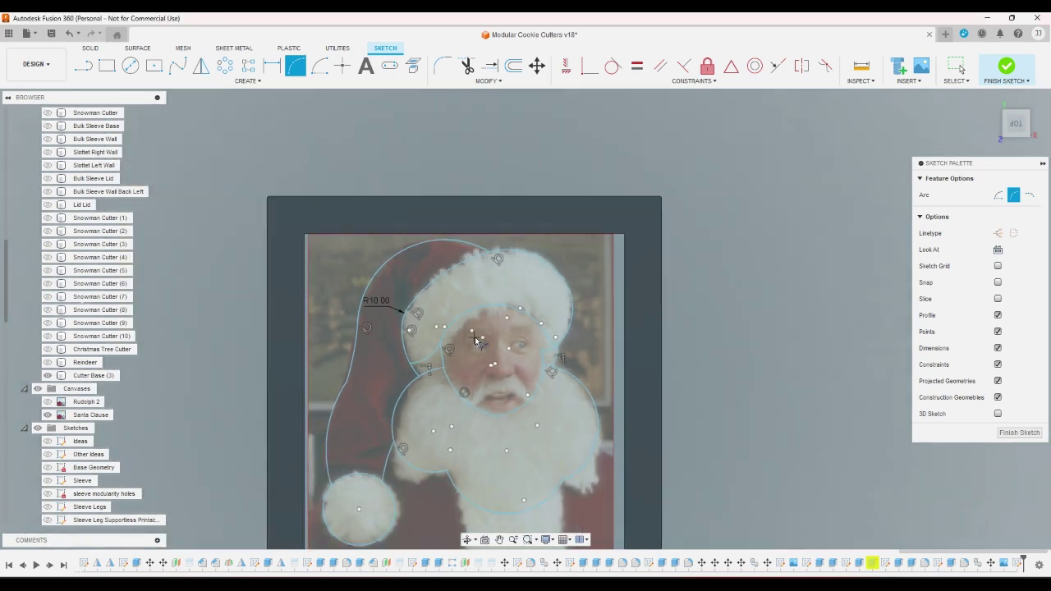
{"action": "right_click", "coordinate": [743, 328]}
{"action": "left_click", "coordinate": [782, 327]}
{"action": "left_click", "coordinate": [47, 414]}
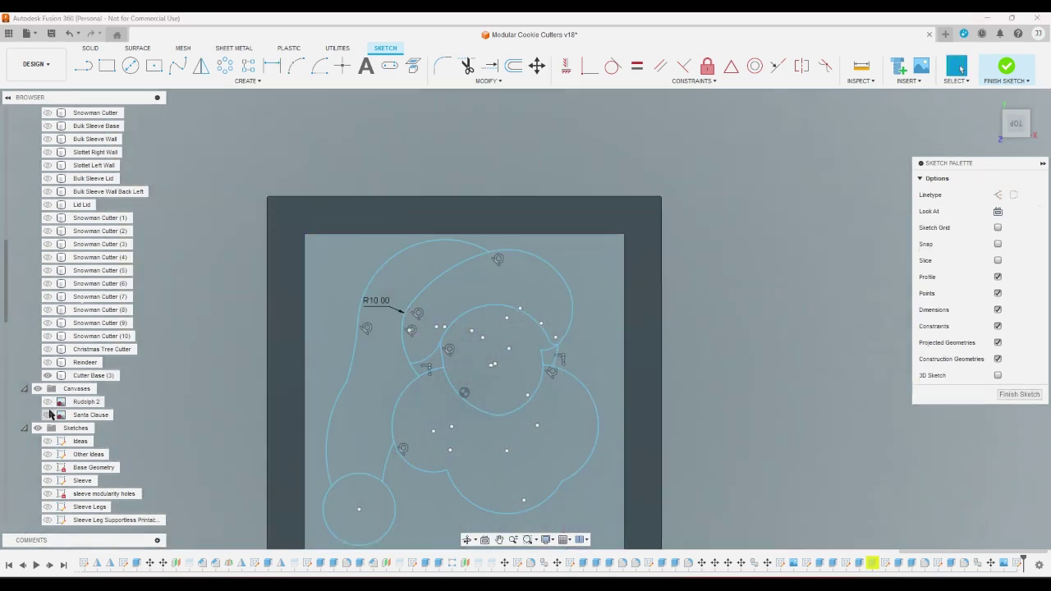
{"action": "left_click", "coordinate": [387, 317]}
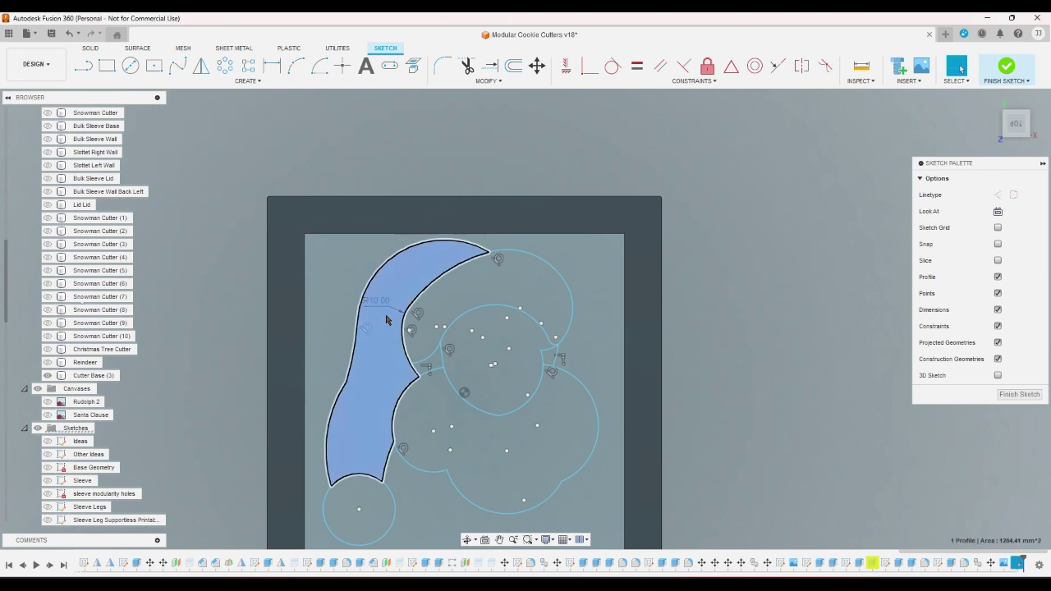
{"action": "left_click", "coordinate": [445, 310]}
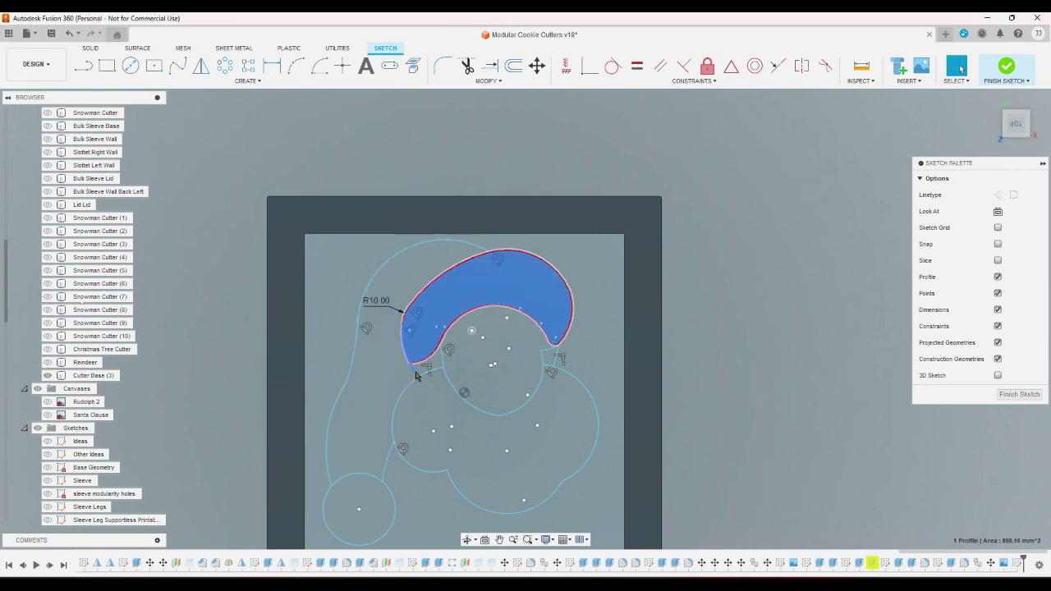
Trim the leftover arc below the fur trim's lower left corner and fillet that corner with a 5 mm radius
{"action": "left_click", "coordinate": [467, 66]}
{"action": "left_click", "coordinate": [402, 374]}
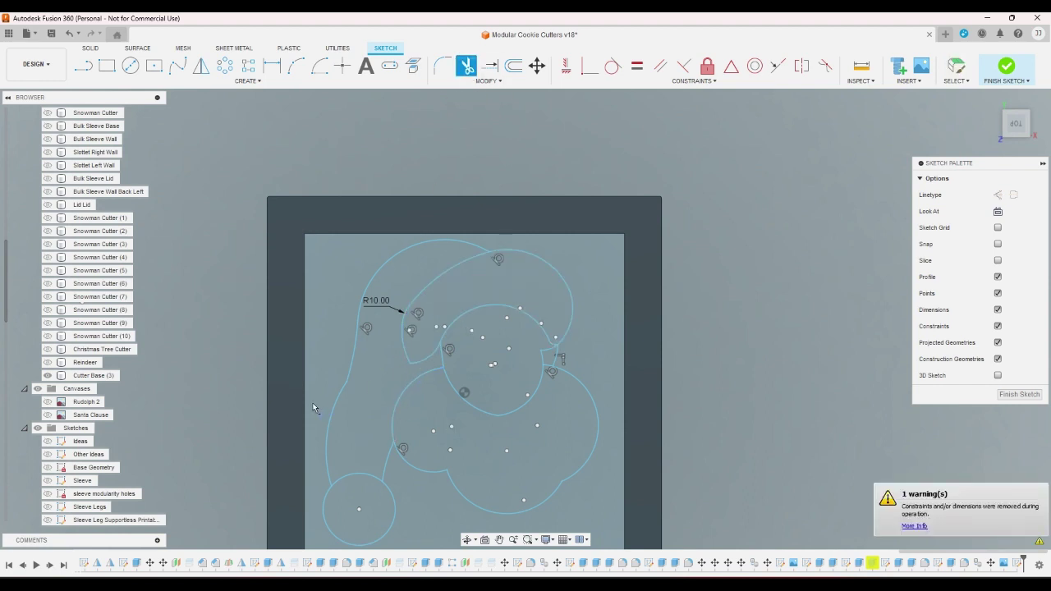
{"action": "left_click", "coordinate": [443, 66]}
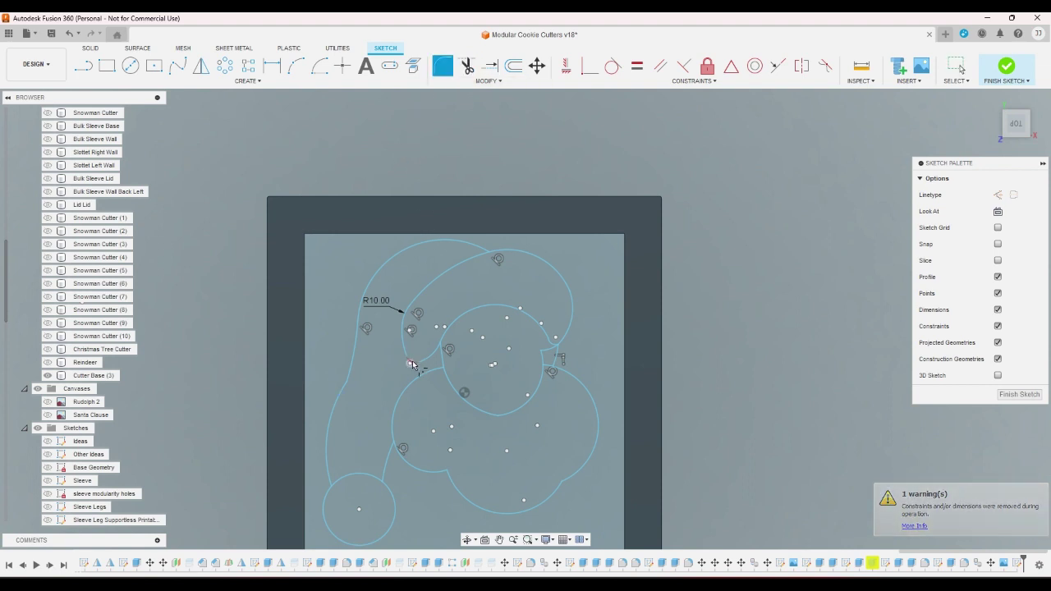
{"action": "left_click", "coordinate": [405, 366]}
{"action": "mouse_move", "coordinate": [409, 368]}
{"action": "left_mouse_down"}
{"action": "mouse_move", "coordinate": [413, 349]}
{"action": "mouse_move", "coordinate": [405, 366]}
{"action": "left_mouse_up"}
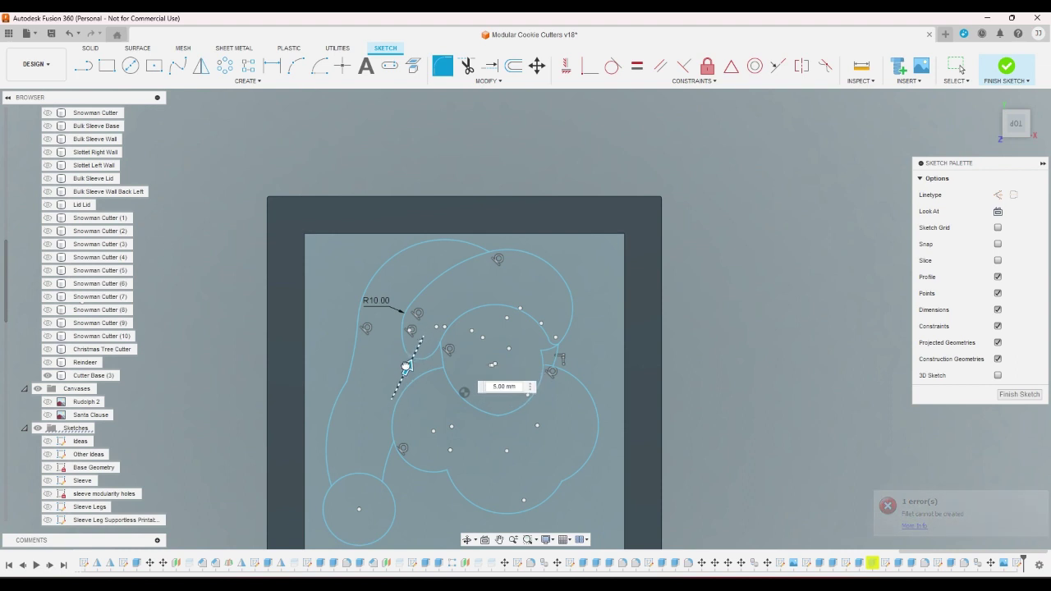
{"action": "key", "text": "Return"}
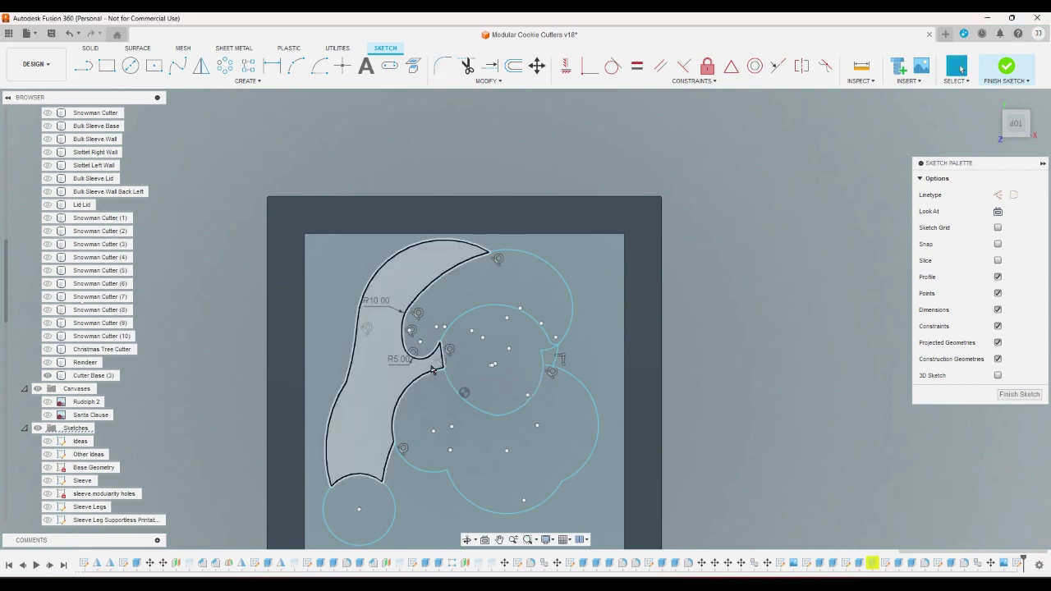
Trim the short arc beside the right face edge and draw a line about 10 mm long from that edge's upper end to the forehead arc
{"action": "left_click", "coordinate": [467, 66]}
{"action": "scroll", "coordinate": [564, 366], "scroll_direction": "up", "scroll_amount": 5}
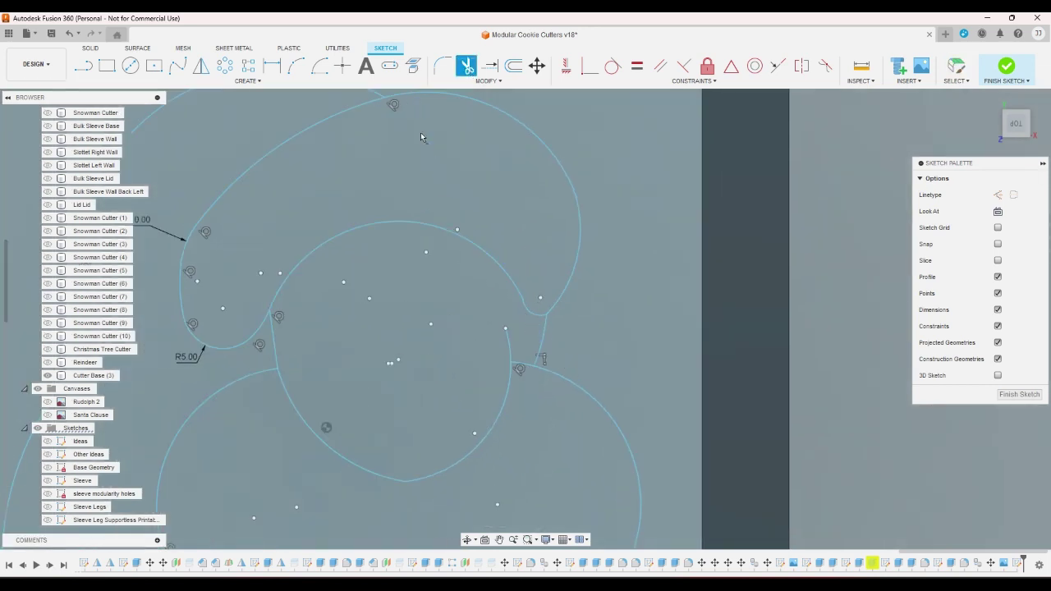
{"action": "left_click", "coordinate": [83, 66]}
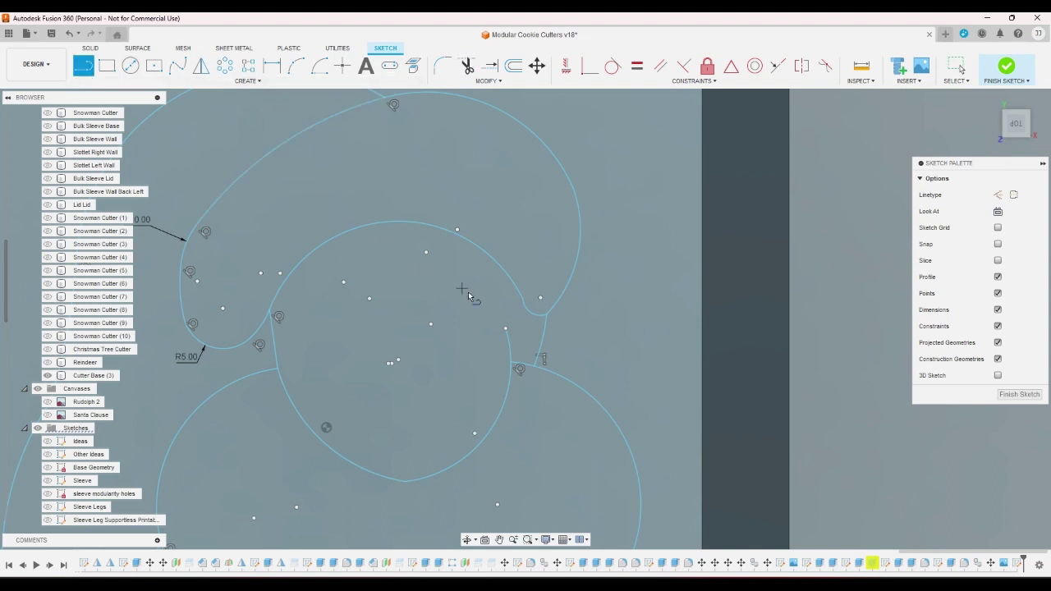
{"action": "left_click", "coordinate": [503, 323]}
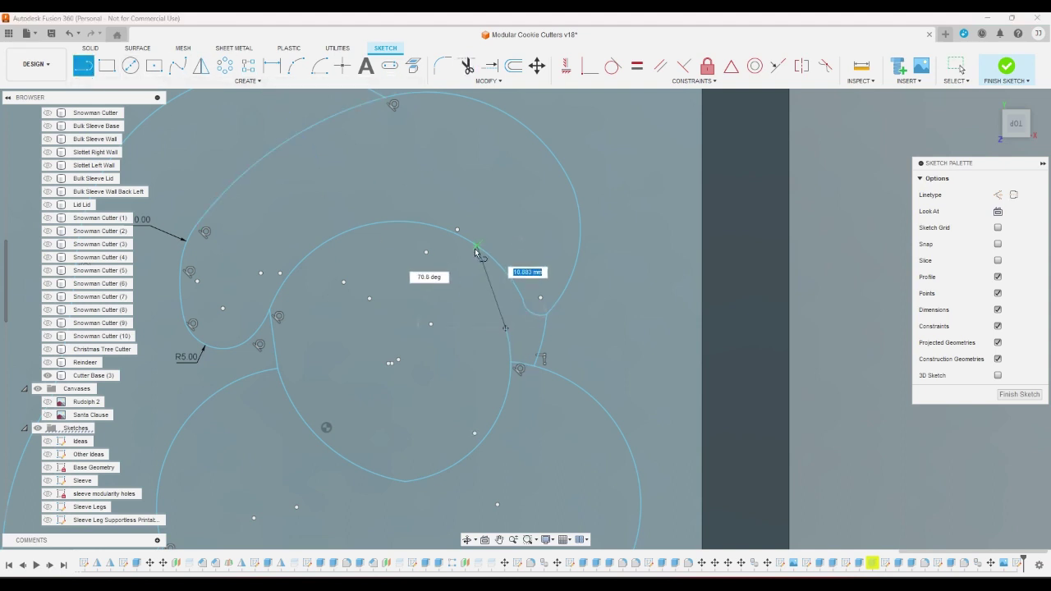
{"action": "left_click", "coordinate": [477, 248]}
Show the Santa Clause canvas again behind the sketch
{"action": "scroll", "coordinate": [557, 375], "scroll_direction": "down", "scroll_amount": 2}
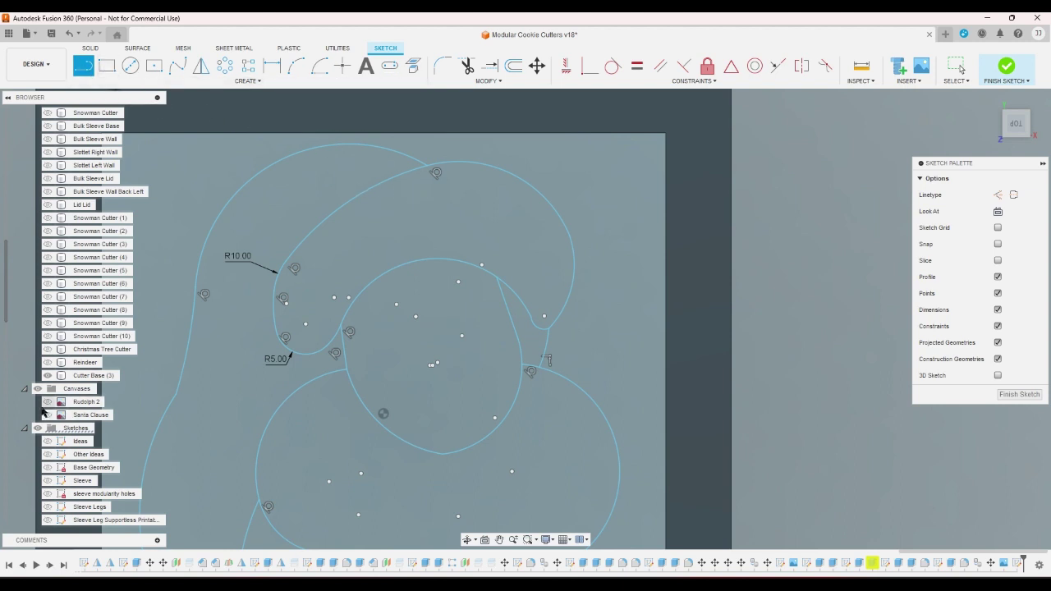
{"action": "left_click", "coordinate": [46, 414]}
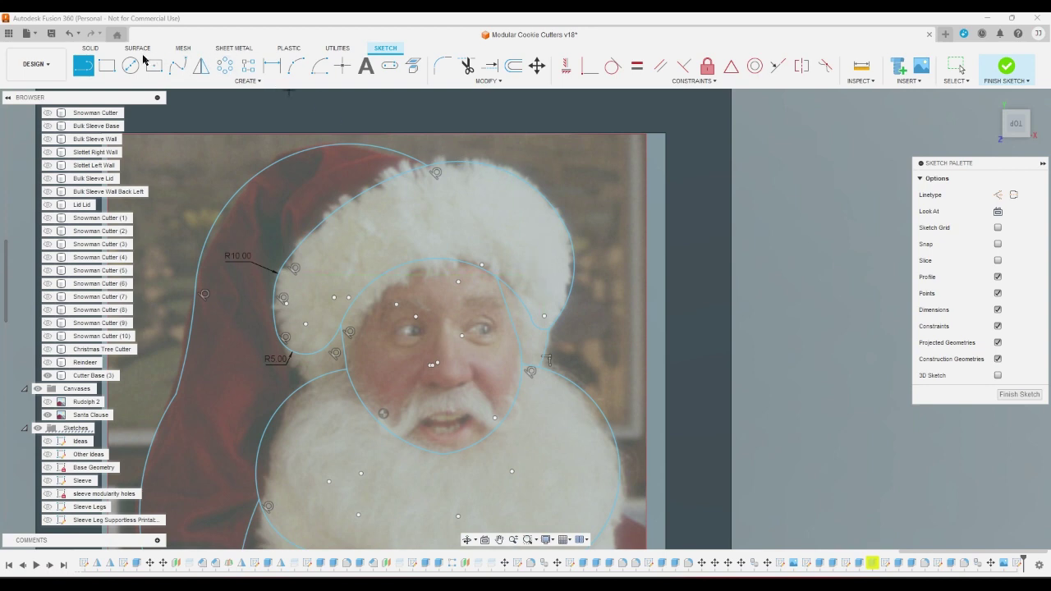
{"action": "left_click", "coordinate": [296, 66]}
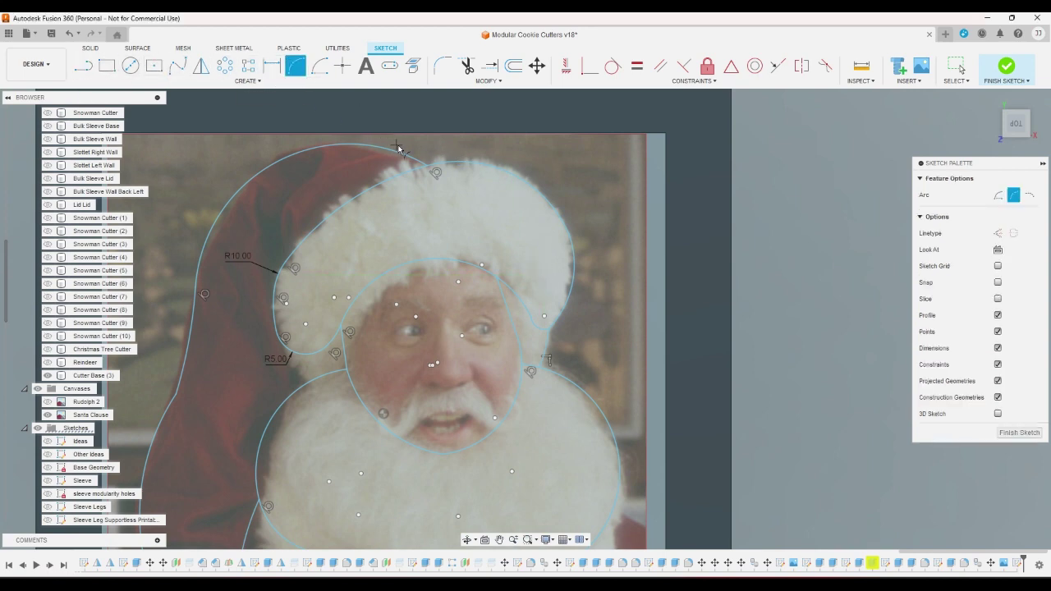
{"action": "left_click", "coordinate": [427, 167]}
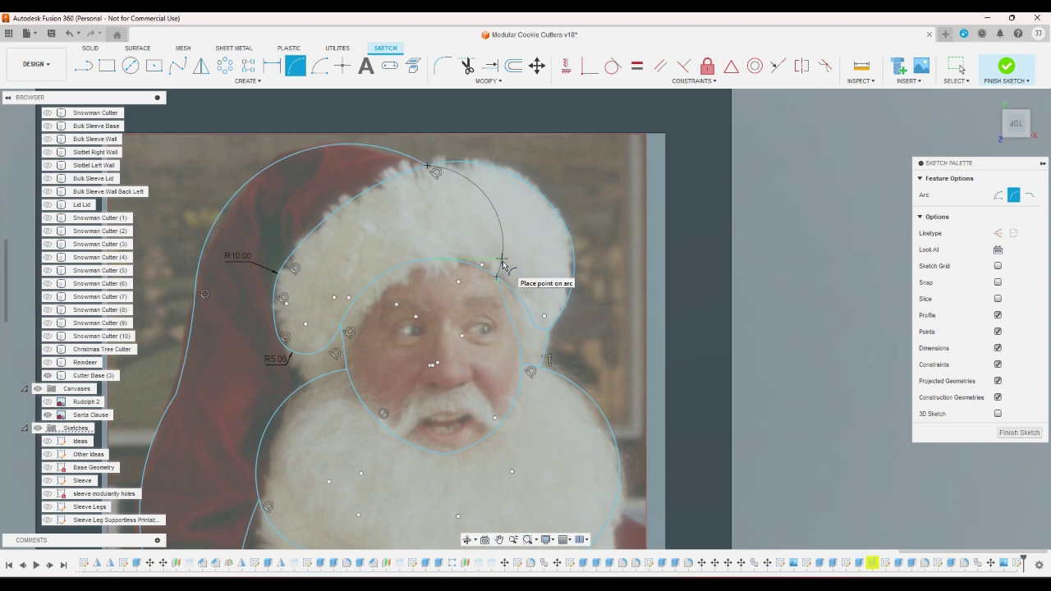
{"action": "key", "text": "Escape"}
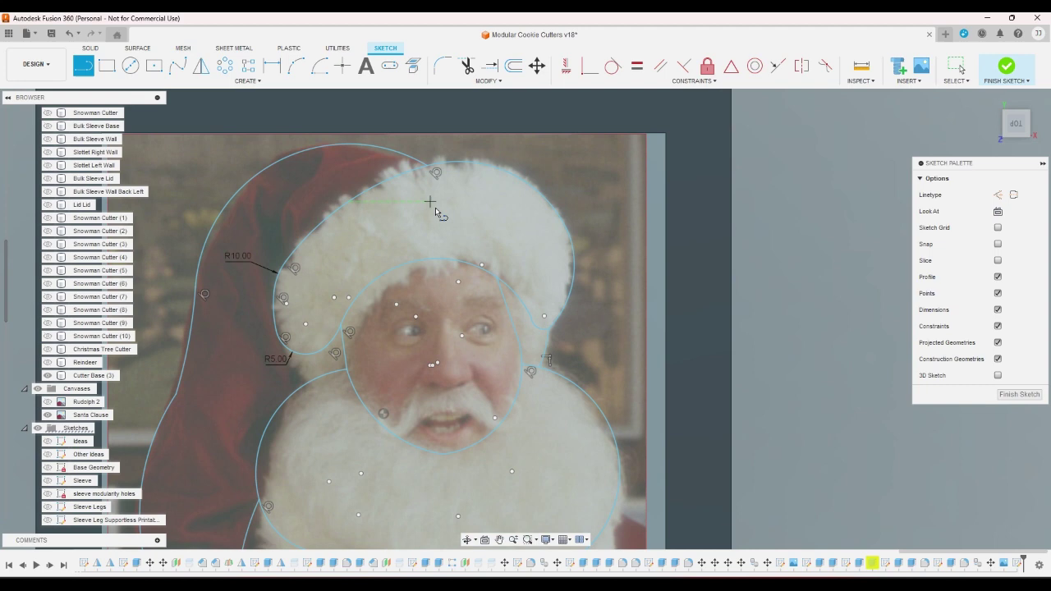
{"action": "left_click", "coordinate": [498, 276]}
{"action": "left_click", "coordinate": [506, 223]}
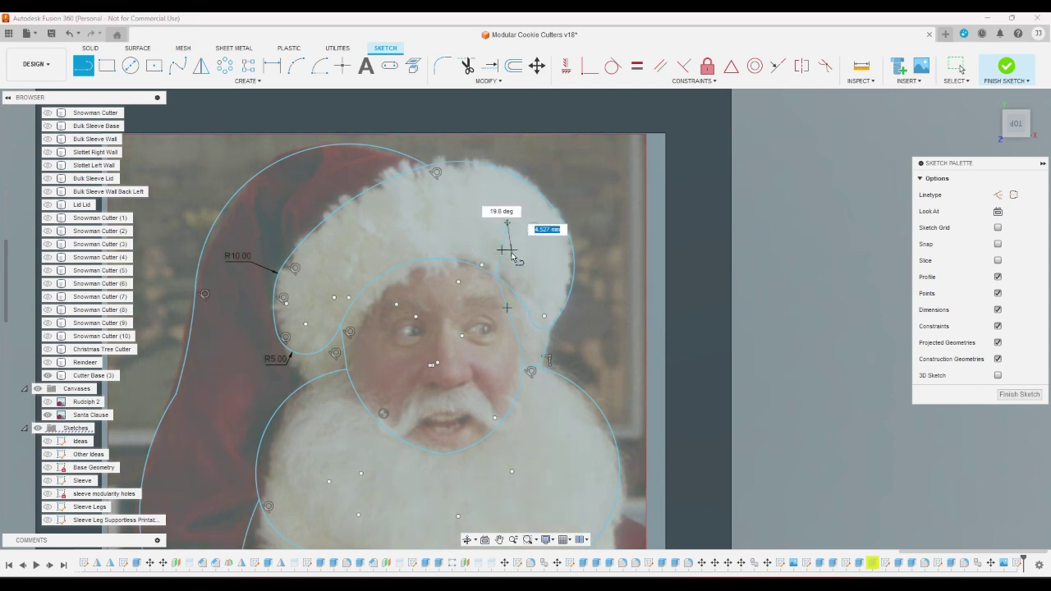
{"action": "key", "text": "Escape"}
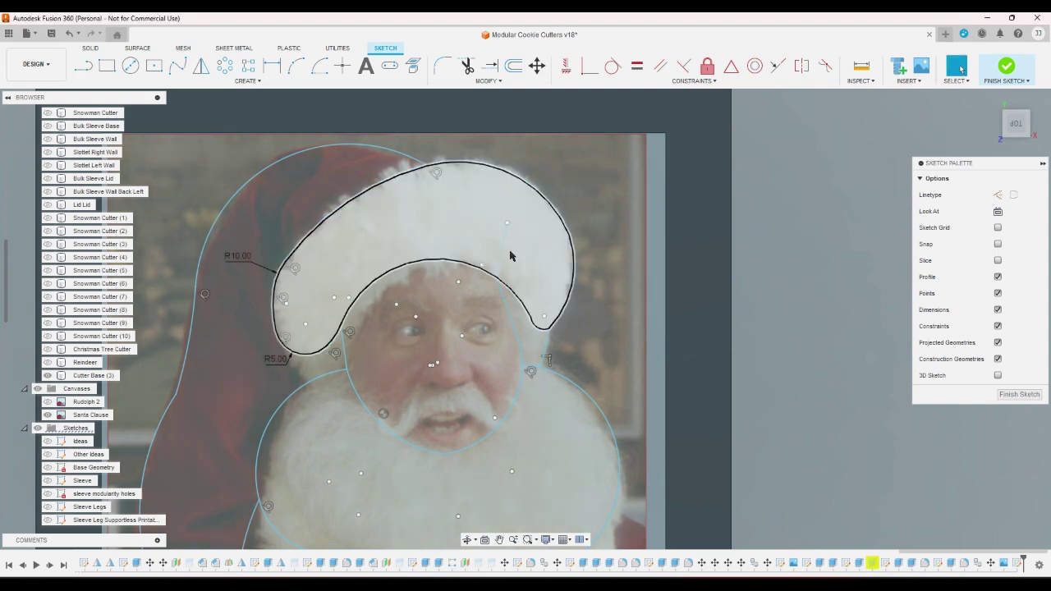
{"action": "key", "text": "ctrl+z"}
Draw connected three-point arcs across the fur trim, from the right face line's upper end to where the red hat meets the trim
{"action": "left_click", "coordinate": [297, 69]}
{"action": "left_click", "coordinate": [496, 277]}
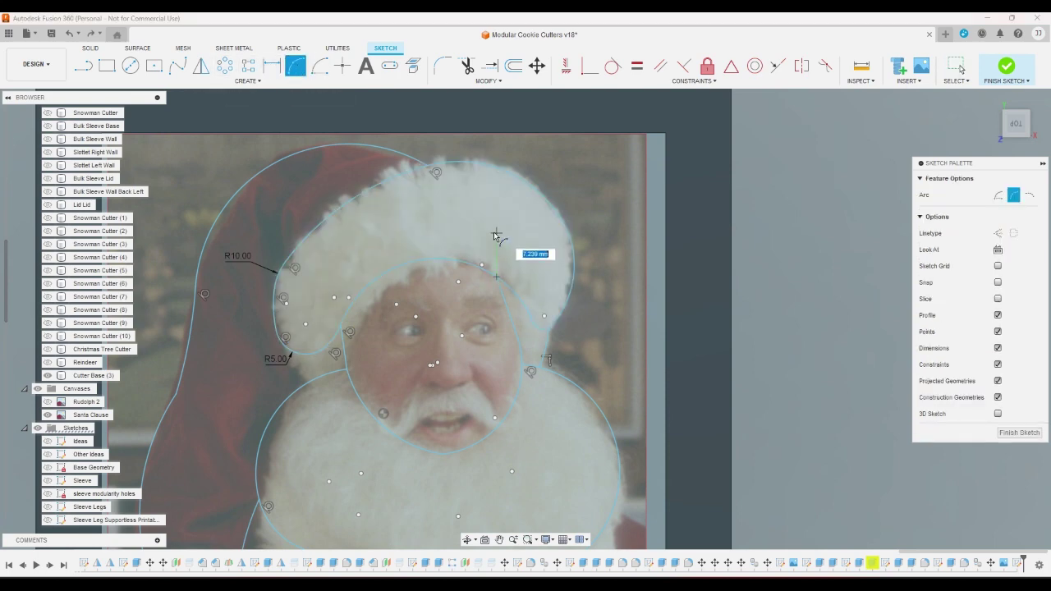
{"action": "left_click", "coordinate": [491, 235]}
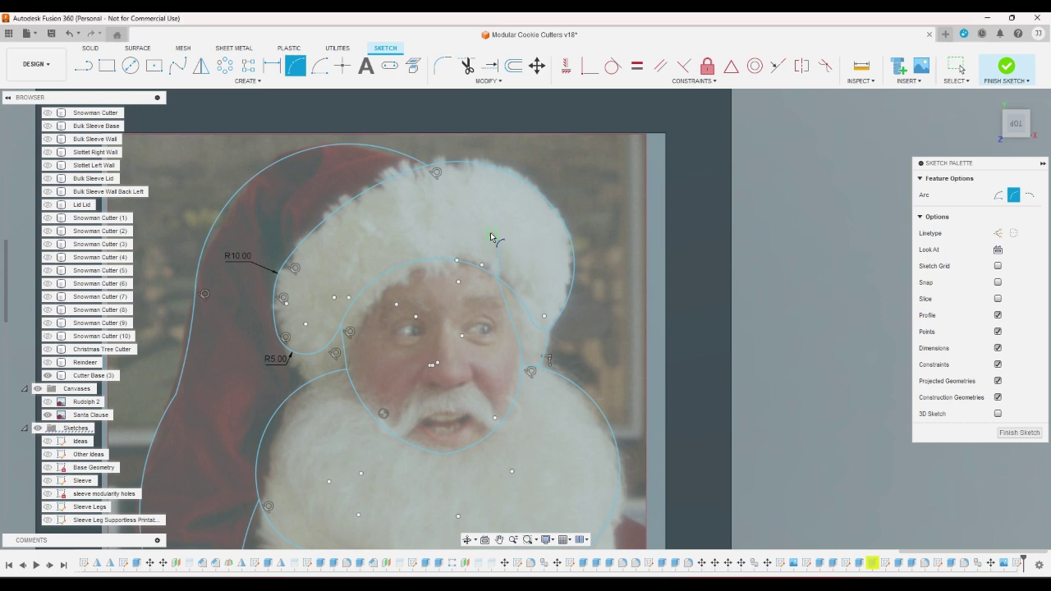
{"action": "left_click", "coordinate": [427, 167]}
{"action": "left_click", "coordinate": [482, 208]}
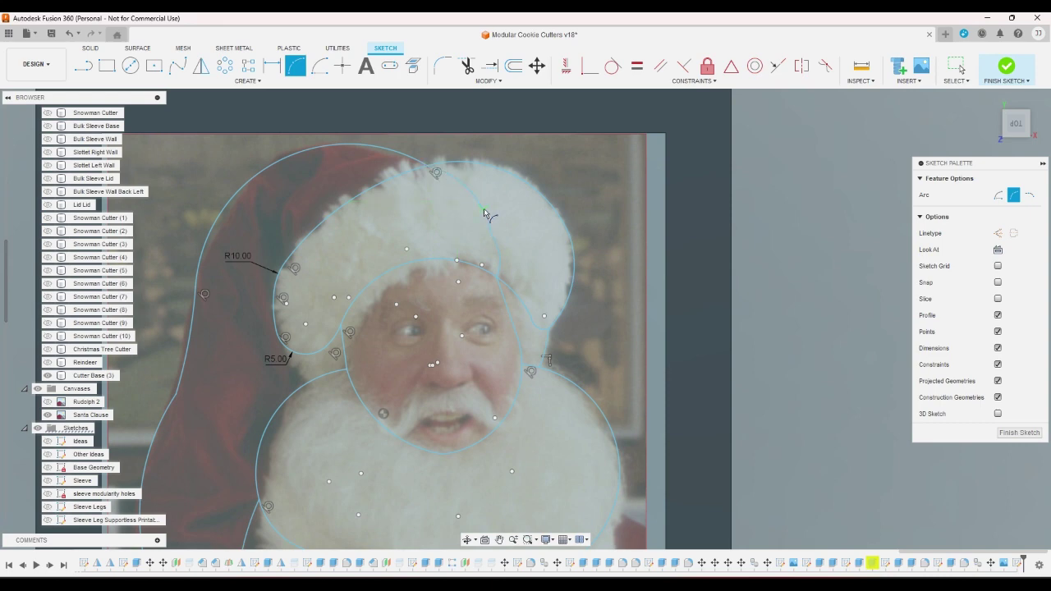
{"action": "left_click", "coordinate": [496, 278]}
{"action": "left_click", "coordinate": [503, 253]}
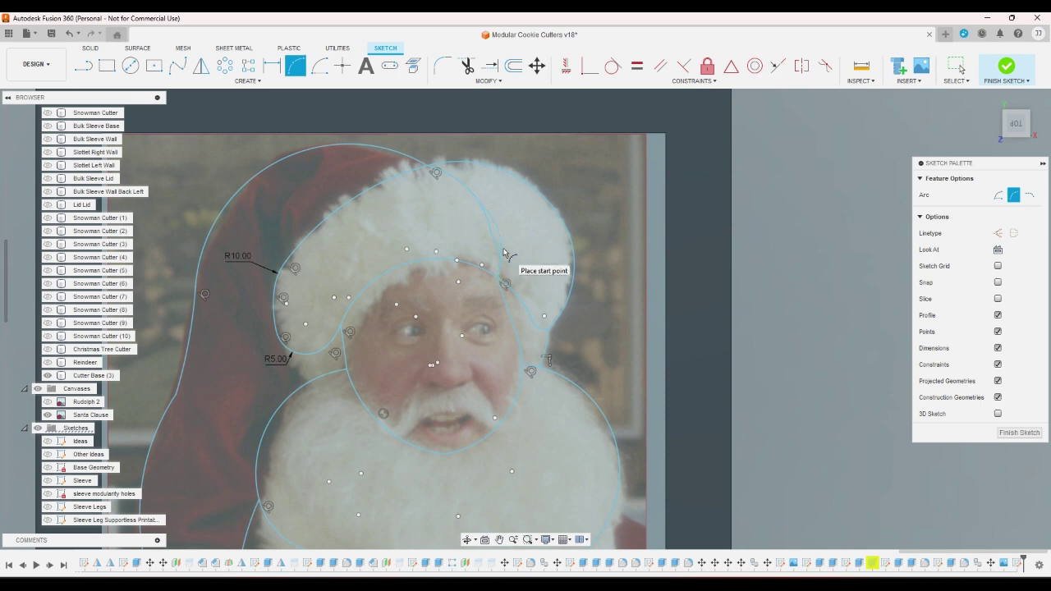
{"action": "key", "text": "Escape"}
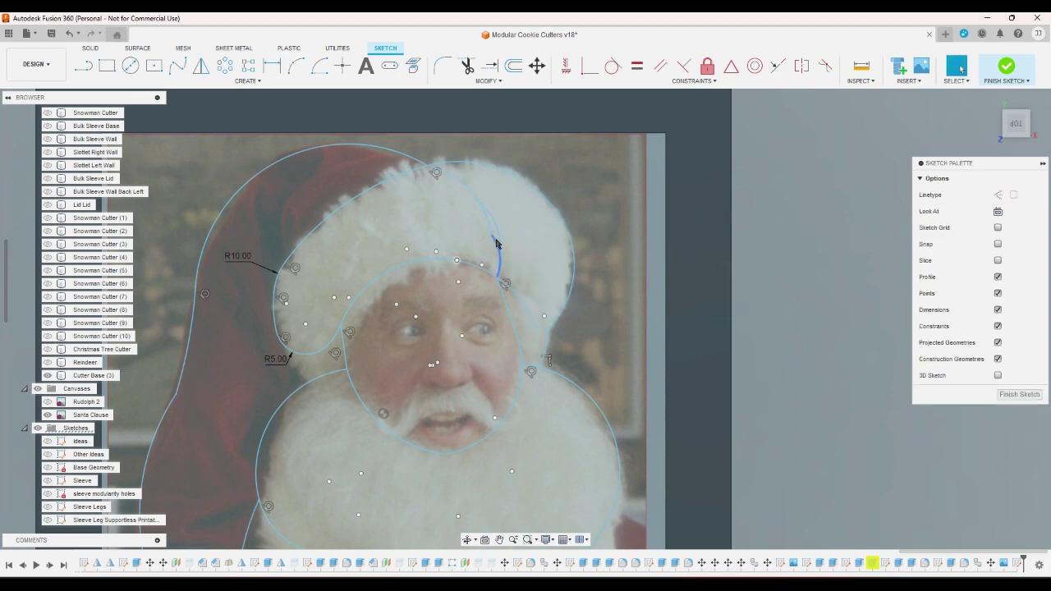
Trim the short arc section inside the right half of the fur trim and check the outline with the Santa Clause canvas hidden
{"action": "left_click", "coordinate": [497, 244]}
{"action": "left_click", "coordinate": [466, 66]}
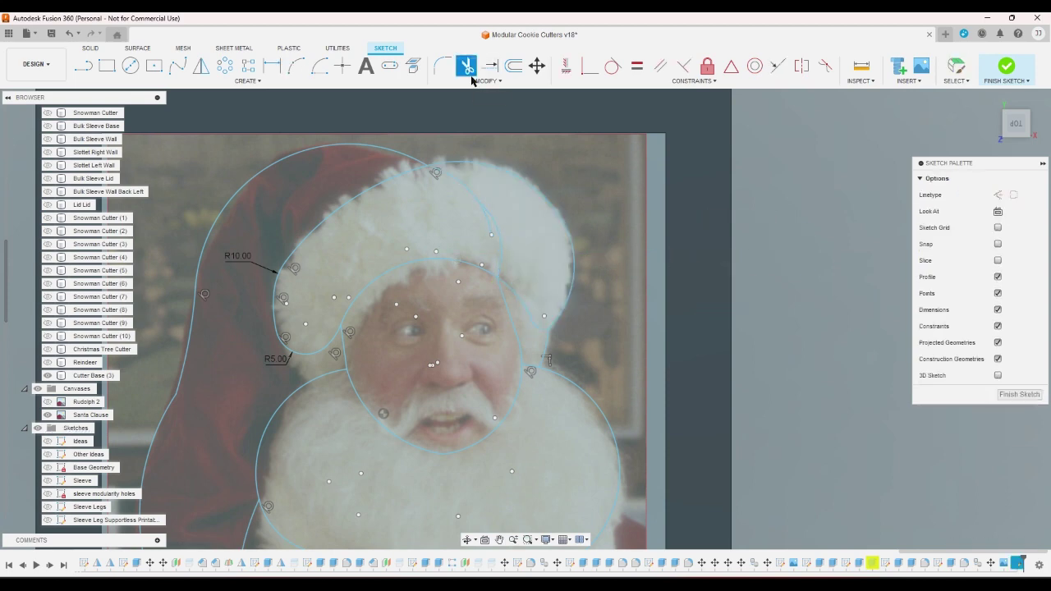
{"action": "left_click", "coordinate": [492, 233]}
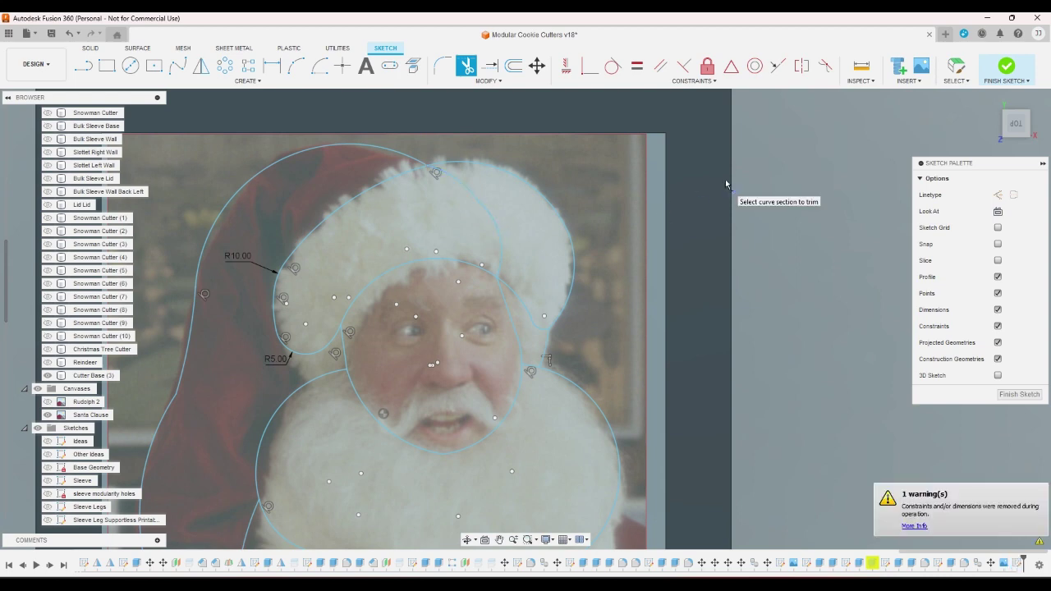
{"action": "left_click", "coordinate": [47, 415]}
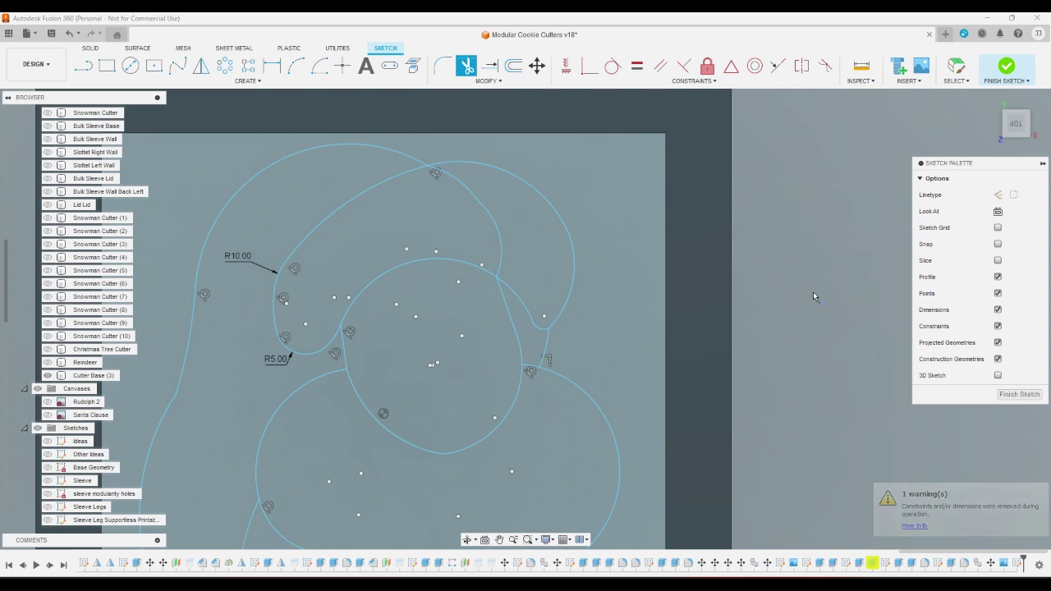
{"action": "key", "text": "Escape"}
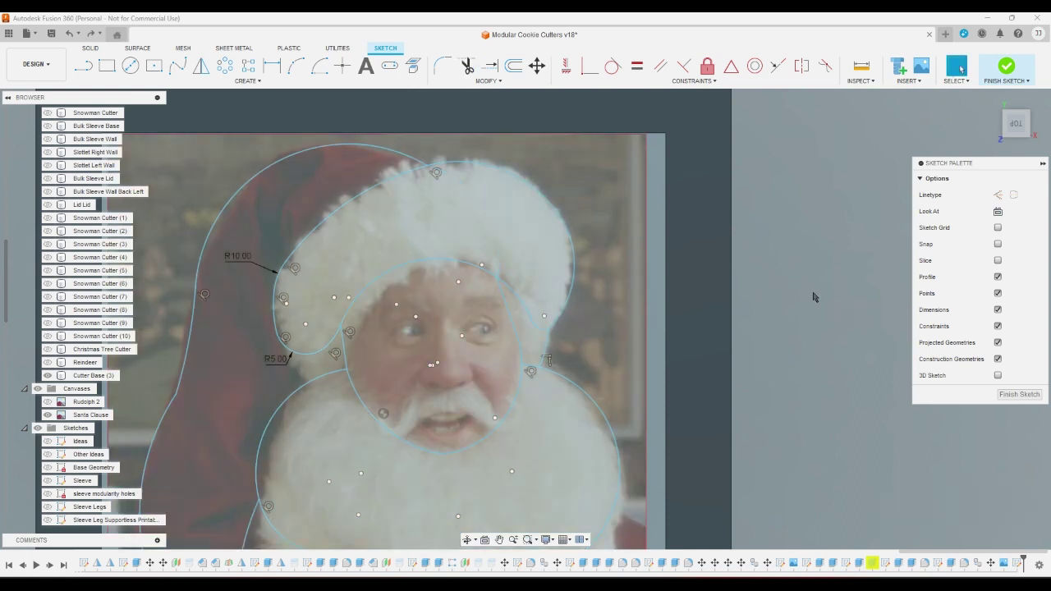
Delete the fur trim's outline arcs around the hat, including the rounded lower corner and the edge along the red hat
{"action": "left_click", "coordinate": [534, 192]}
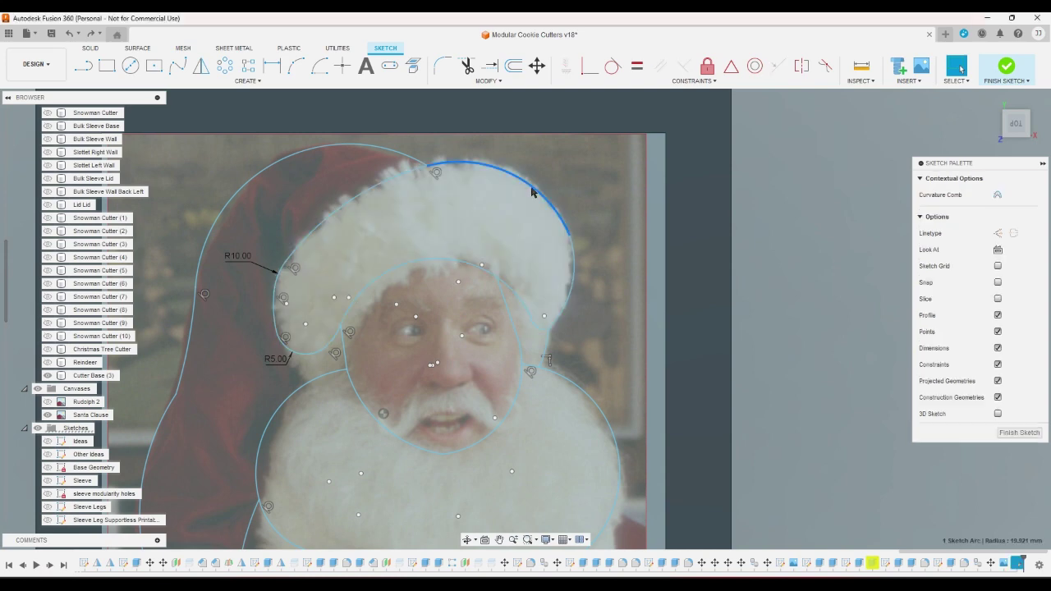
{"action": "left_click", "coordinate": [572, 306]}
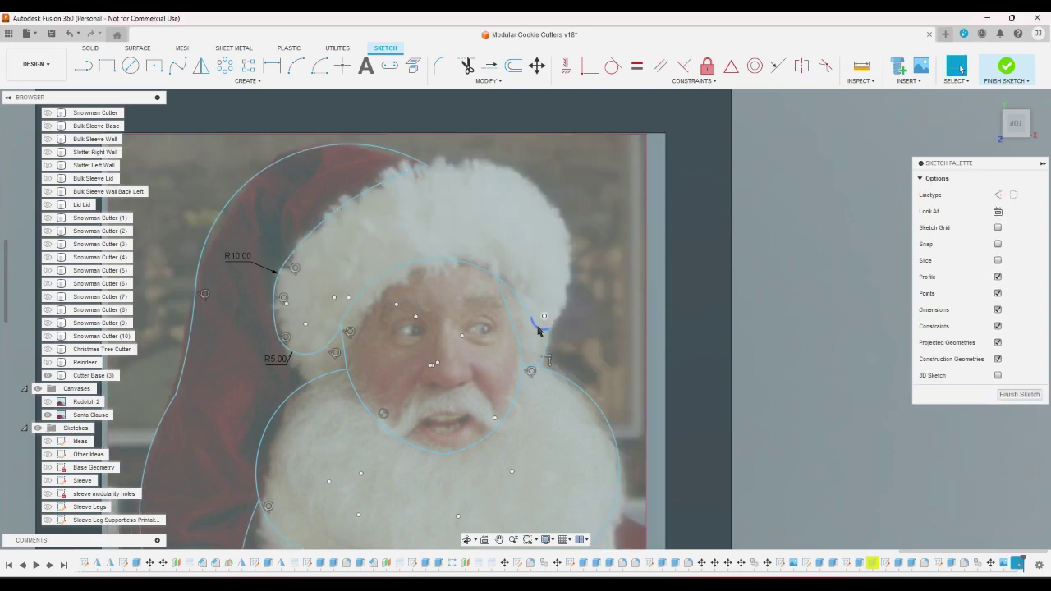
{"action": "left_click", "coordinate": [516, 301]}
{"action": "key", "text": "Delete"}
{"action": "left_click", "coordinate": [315, 357]}
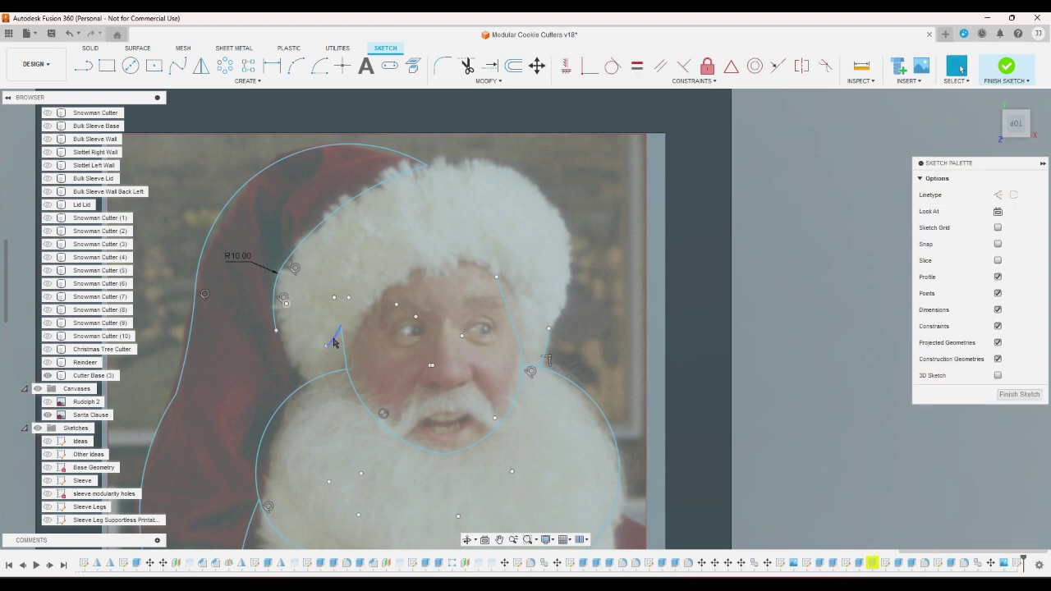
{"action": "key", "text": "Delete"}
{"action": "left_click", "coordinate": [275, 312]}
{"action": "key", "text": "Delete"}
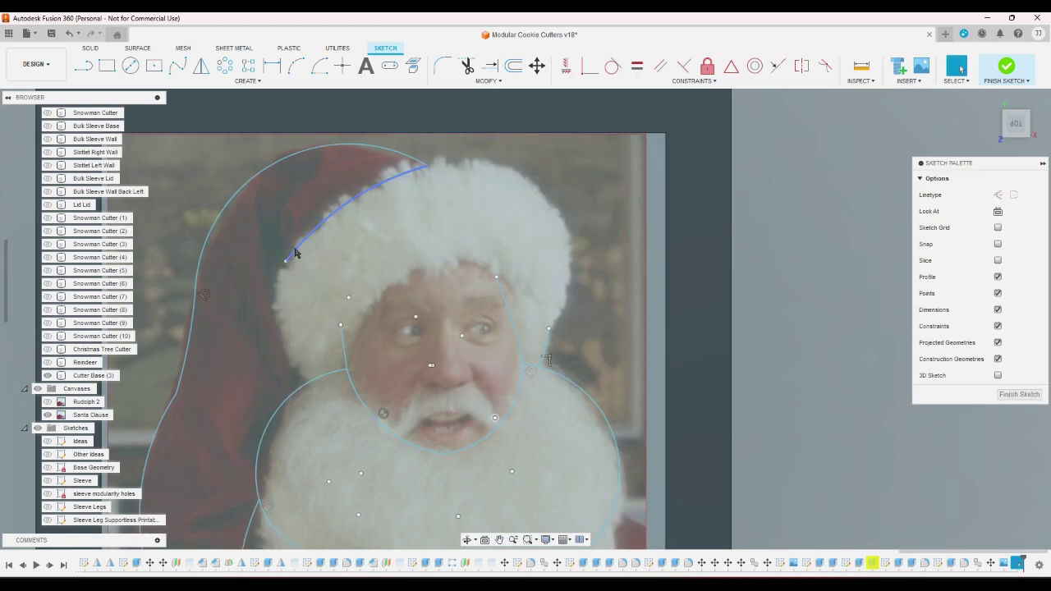
{"action": "left_click", "coordinate": [312, 245]}
{"action": "key", "text": "Delete"}
Delete the short leftover line beside the right face edge, just above the beard
{"action": "scroll", "coordinate": [318, 244], "scroll_direction": "down", "scroll_amount": 3}
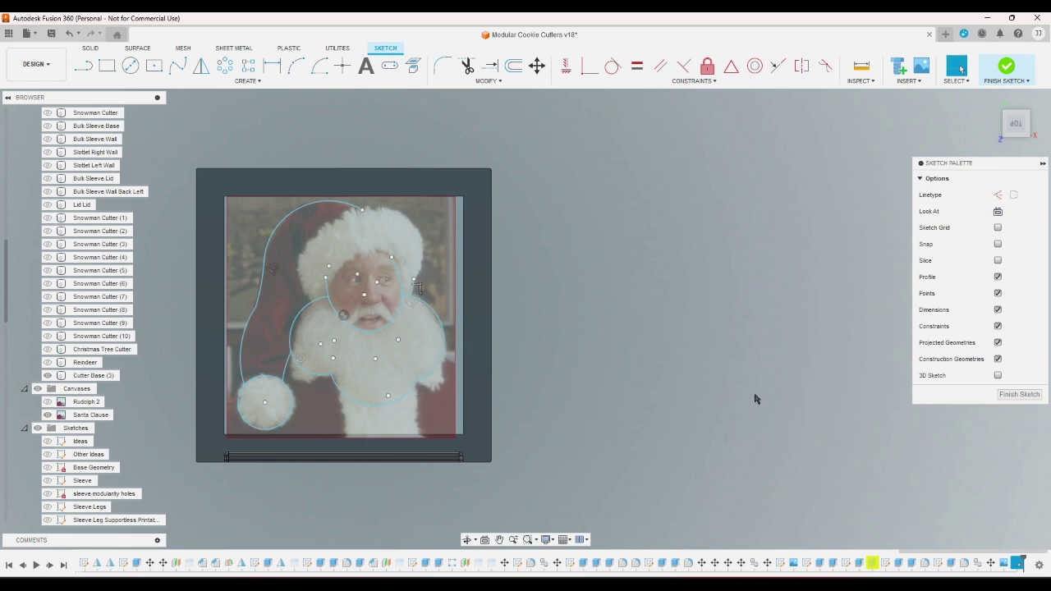
{"action": "scroll", "coordinate": [685, 347], "scroll_direction": "up", "scroll_amount": 2}
{"action": "scroll", "coordinate": [794, 359], "scroll_direction": "down", "scroll_amount": 2}
{"action": "scroll", "coordinate": [323, 298], "scroll_direction": "up", "scroll_amount": 5}
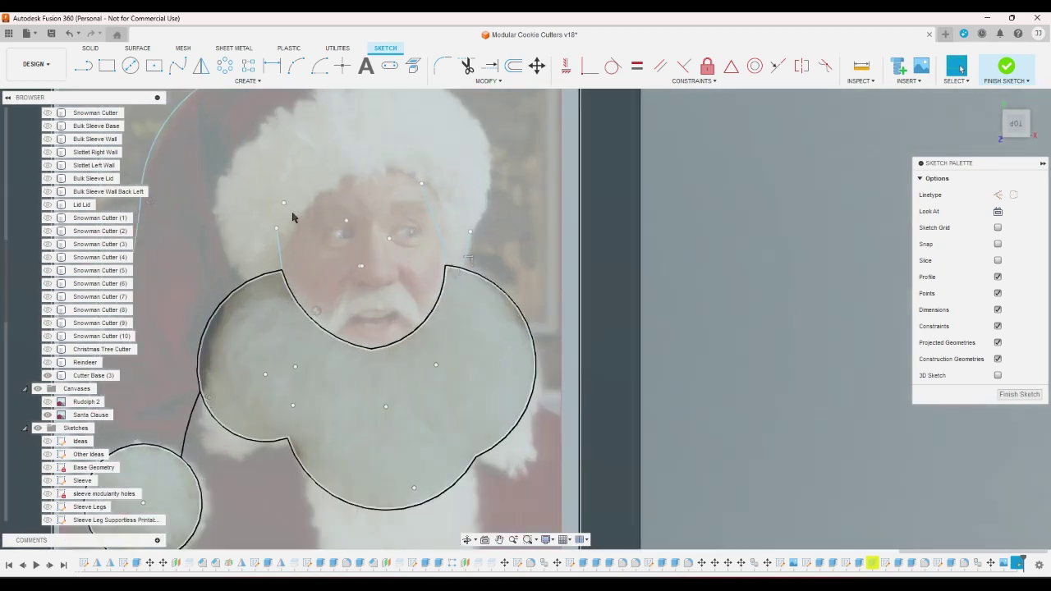
{"action": "scroll", "coordinate": [547, 336], "scroll_direction": "down", "scroll_amount": 4}
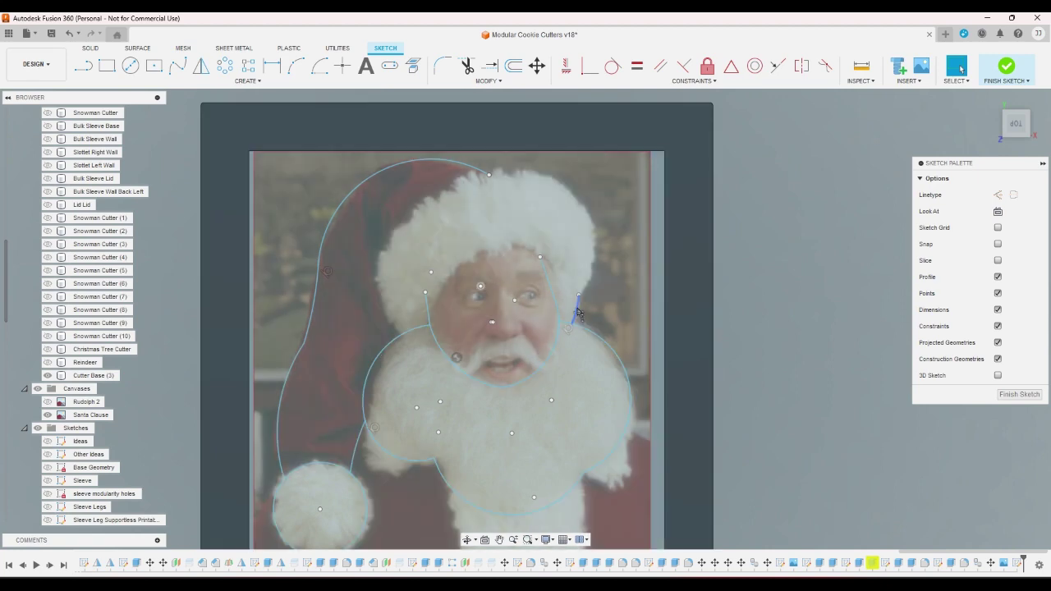
{"action": "left_click", "coordinate": [576, 309]}
{"action": "key", "text": "Delete"}
Try to draw a three-point arc from the right face line over the forehead to the hairline's middle
{"action": "scroll", "coordinate": [624, 246], "scroll_direction": "up", "scroll_amount": 2}
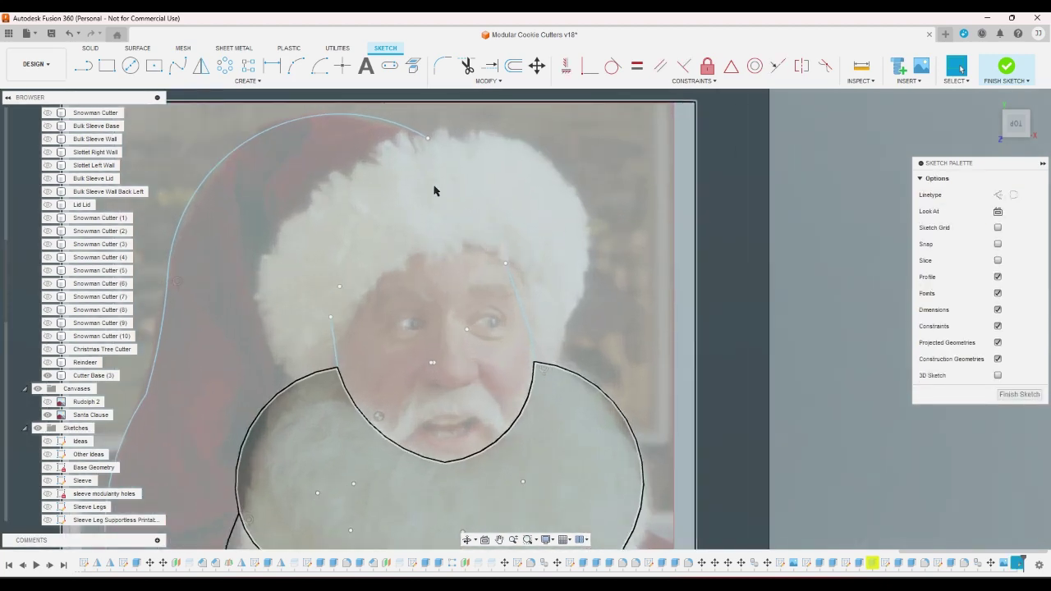
{"action": "scroll", "coordinate": [337, 114], "scroll_direction": "up", "scroll_amount": 2}
{"action": "left_click", "coordinate": [306, 66]}
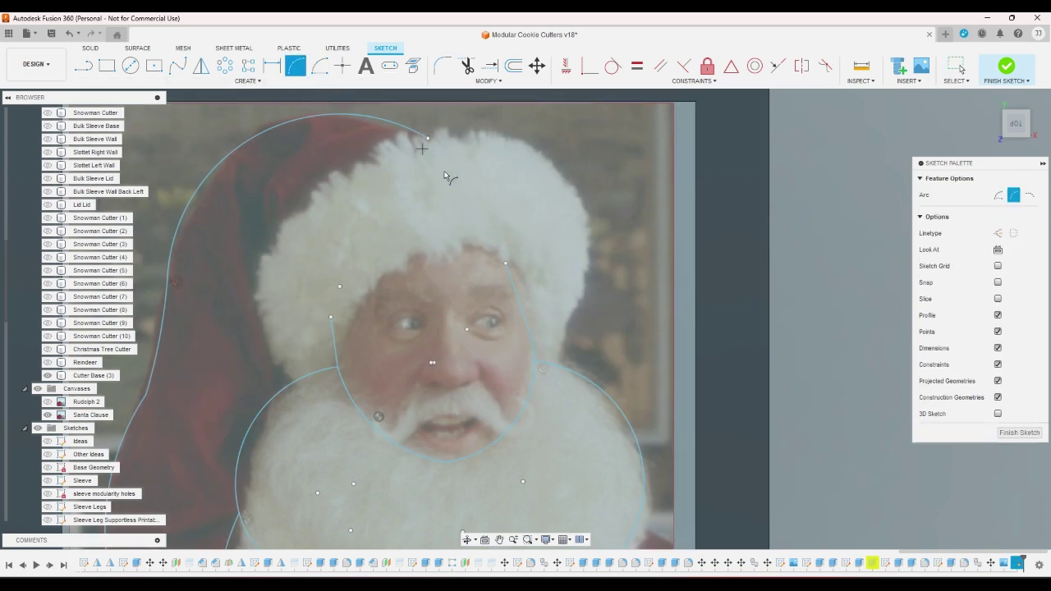
{"action": "left_click", "coordinate": [522, 310]}
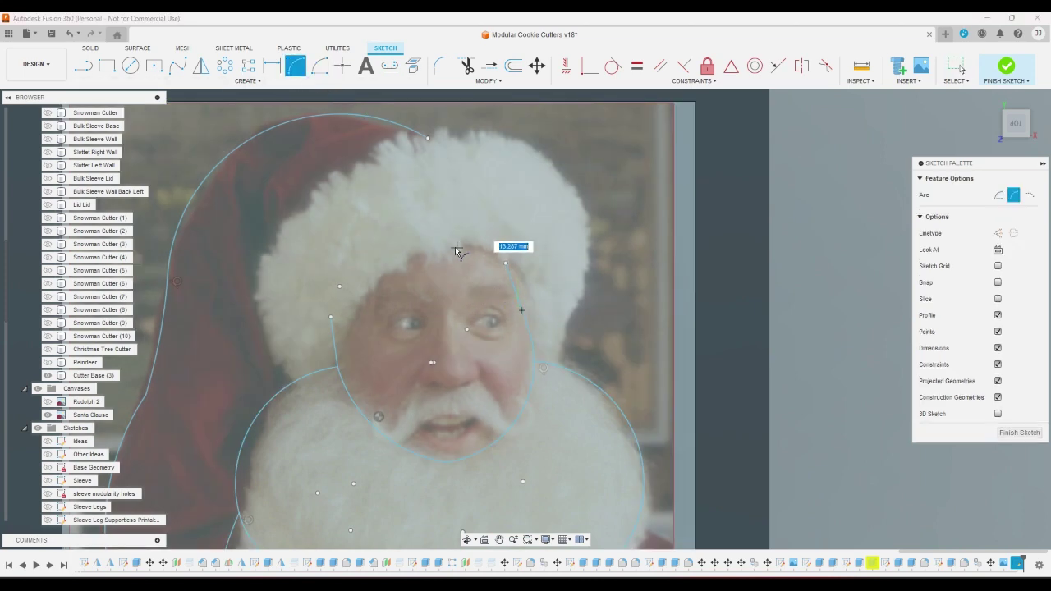
{"action": "left_click", "coordinate": [425, 252]}
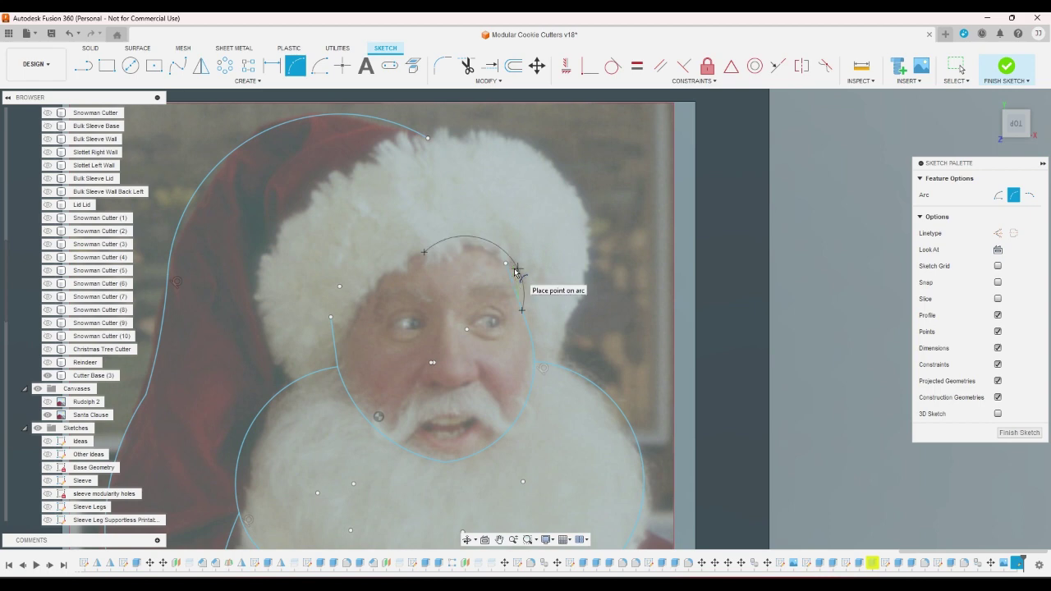
{"action": "left_click", "coordinate": [516, 273]}
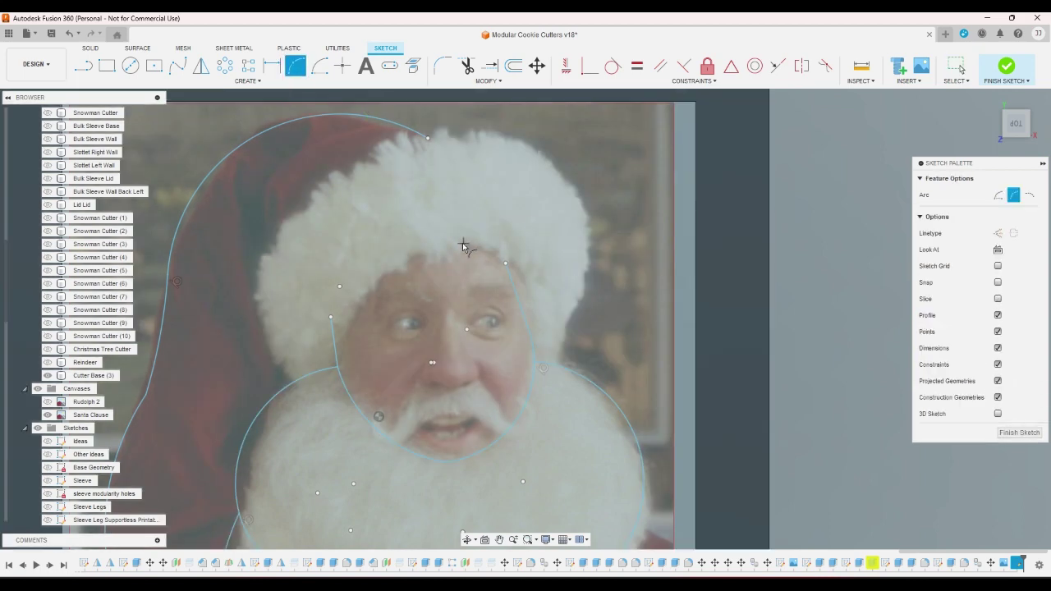
Draw two connected three-point arcs along the forehead hairline, joining the right face line to the left face line's upper end
{"action": "left_click", "coordinate": [464, 244]}
{"action": "left_click", "coordinate": [524, 316]}
{"action": "left_click", "coordinate": [526, 286]}
{"action": "left_click", "coordinate": [471, 299]}
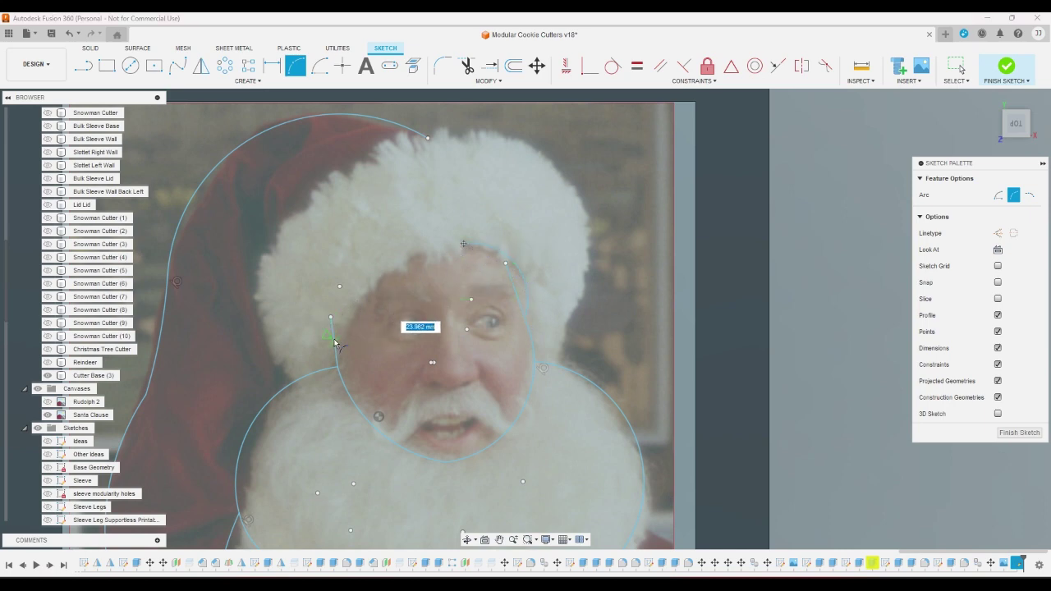
{"action": "left_click", "coordinate": [330, 317]}
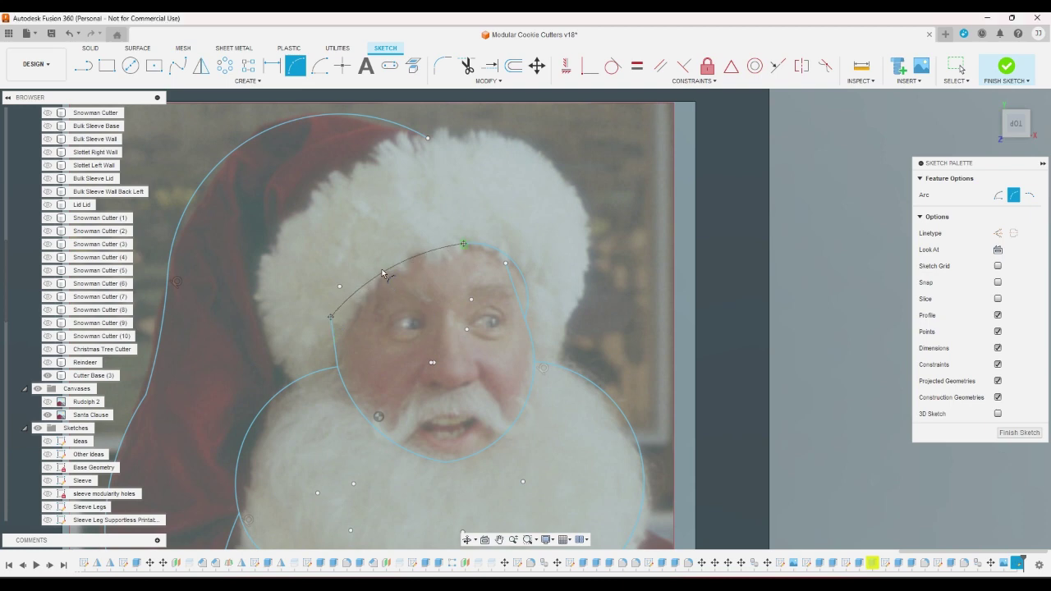
{"action": "left_click", "coordinate": [378, 265]}
Draw a three-point arc from the left face line's upper end to the fur trim's left edge beside the red hat
{"action": "scroll", "coordinate": [330, 322], "scroll_direction": "down", "scroll_amount": 1}
{"action": "scroll", "coordinate": [330, 322], "scroll_direction": "down", "scroll_amount": 2}
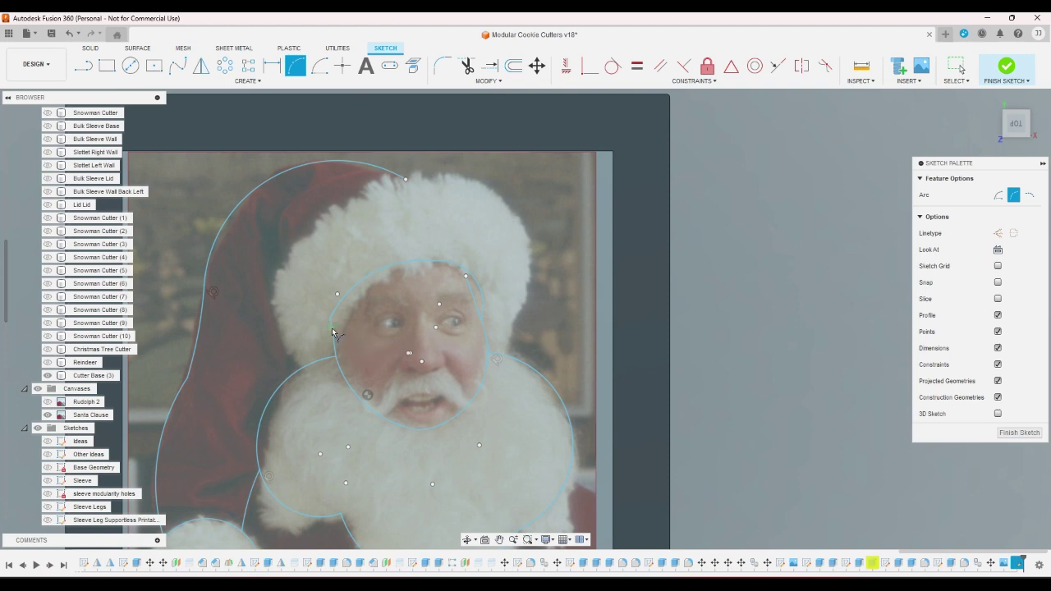
{"action": "left_click", "coordinate": [332, 328]}
{"action": "left_click", "coordinate": [282, 268]}
{"action": "left_click", "coordinate": [287, 296]}
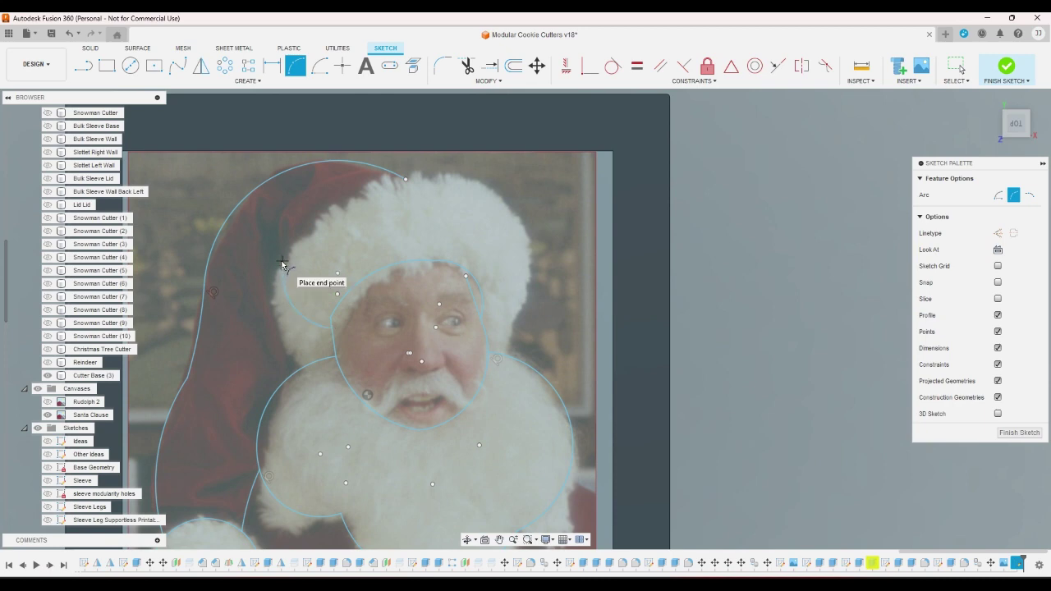
{"action": "left_click", "coordinate": [281, 267]}
{"action": "right_click_drag", "start_coordinate": [263, 263], "coordinate": [265, 263]}
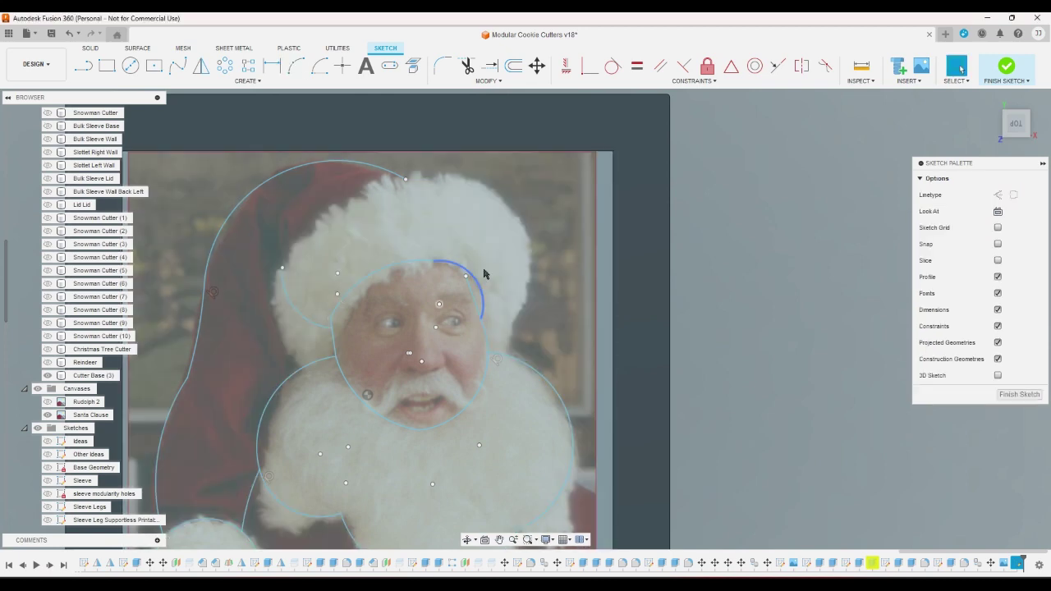
Draw a three-point arc along the red hat's fur edge, from the hat outline's upper end to the fur trim's left arc
{"action": "scroll", "coordinate": [483, 238], "scroll_direction": "up", "scroll_amount": 3}
{"action": "scroll", "coordinate": [547, 281], "scroll_direction": "down", "scroll_amount": 5}
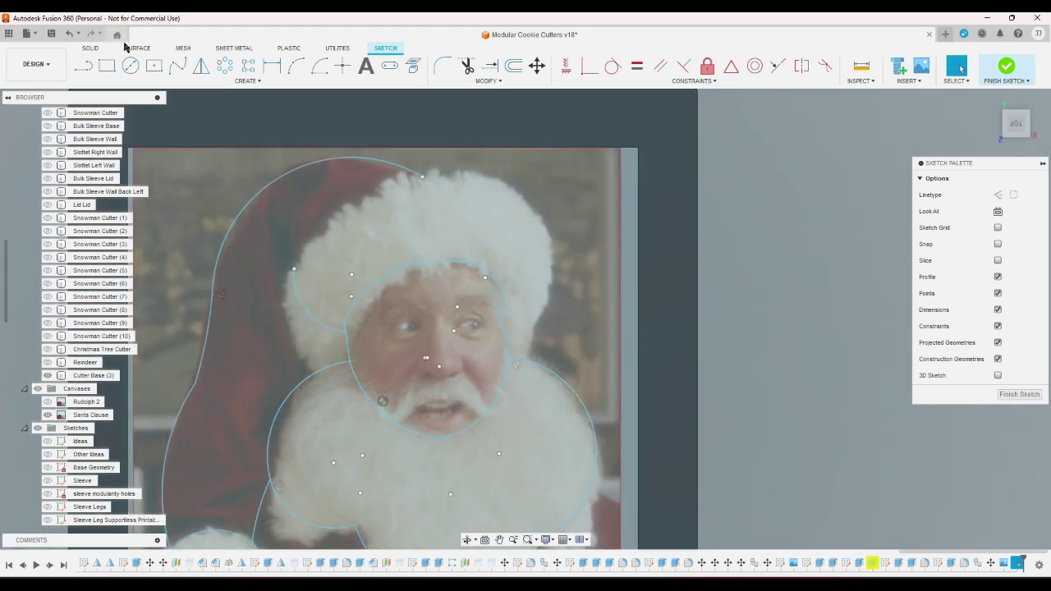
{"action": "left_click", "coordinate": [295, 66]}
{"action": "left_click", "coordinate": [422, 176]}
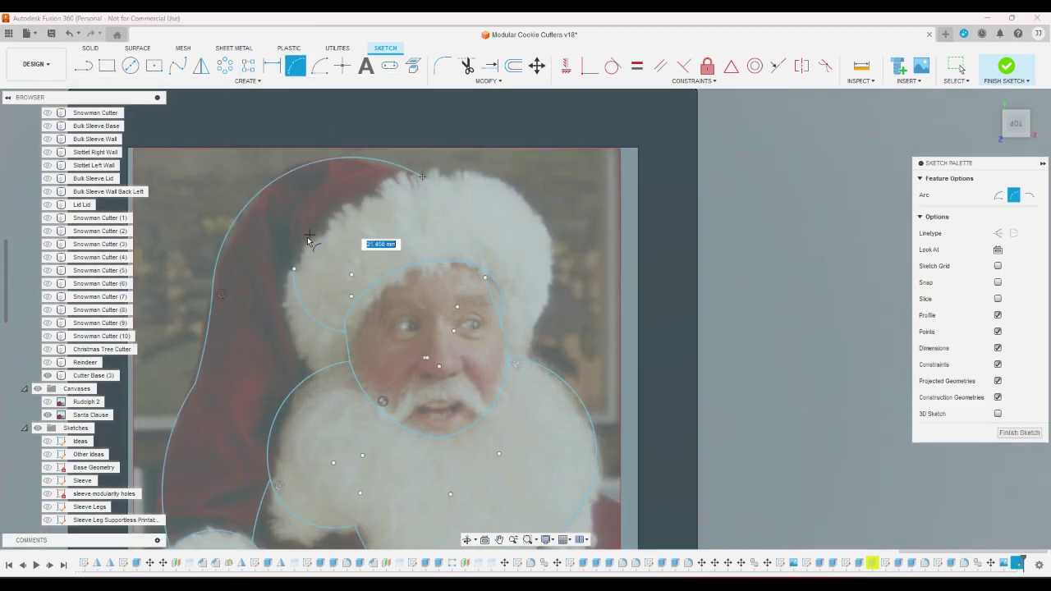
{"action": "left_click", "coordinate": [294, 269]}
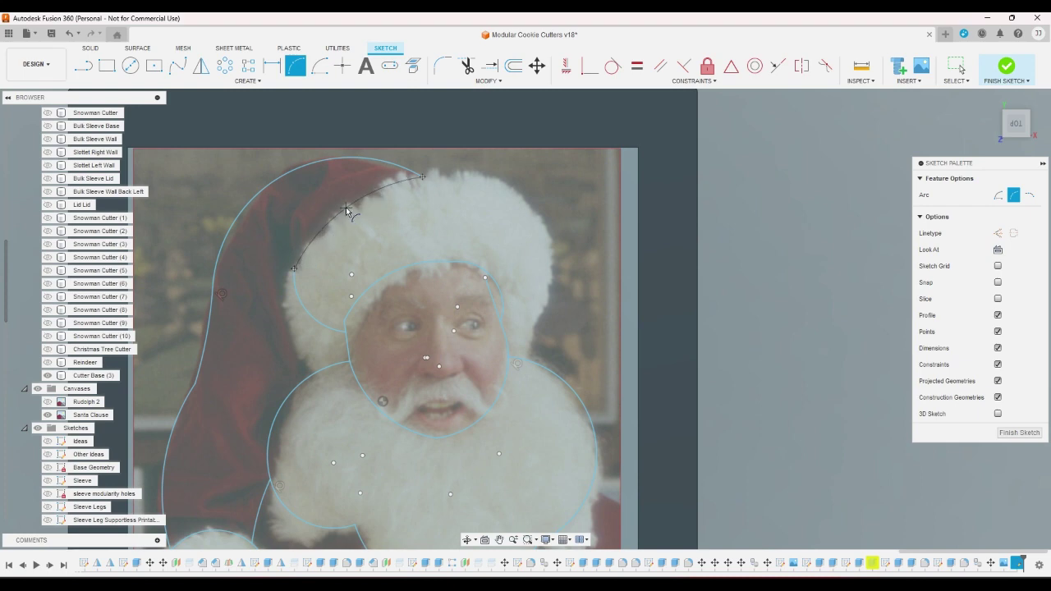
{"action": "left_click", "coordinate": [347, 210]}
Draw two three-point arcs from the forehead arc around the fur trim's upper right to the red hat outline's end
{"action": "left_click", "coordinate": [482, 177]}
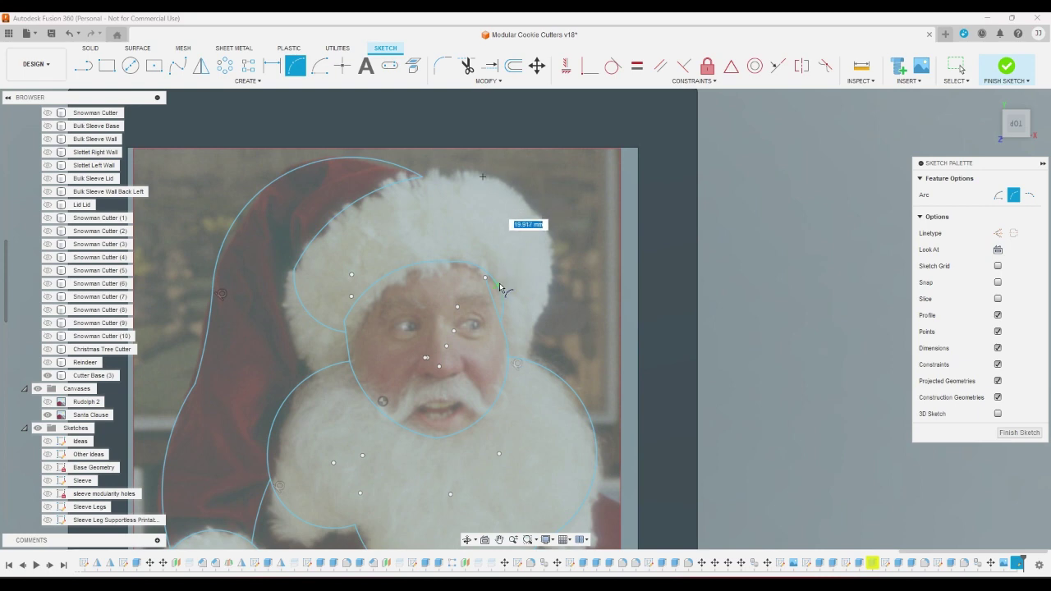
{"action": "left_click", "coordinate": [497, 284]}
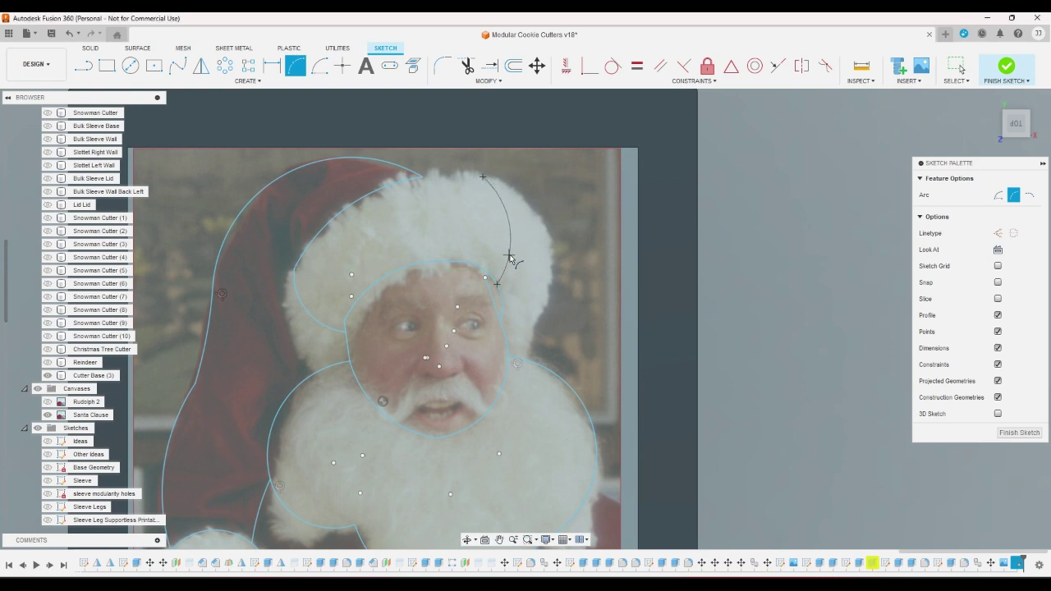
{"action": "left_click", "coordinate": [516, 257]}
{"action": "left_click", "coordinate": [484, 177]}
{"action": "left_click", "coordinate": [421, 177]}
{"action": "left_click", "coordinate": [447, 180]}
{"action": "right_click", "coordinate": [790, 218]}
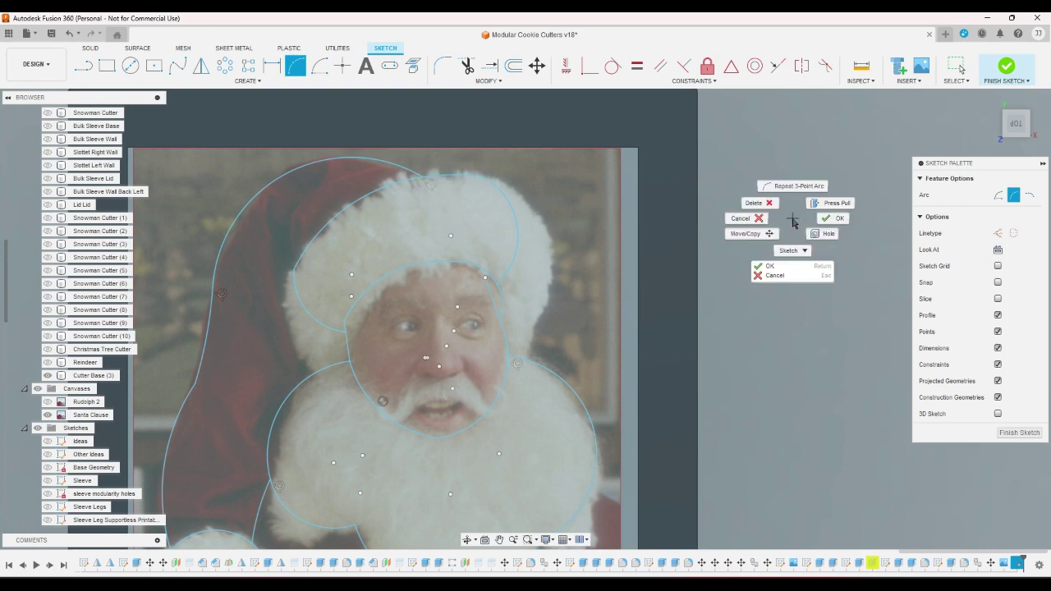
{"action": "left_click", "coordinate": [764, 222]}
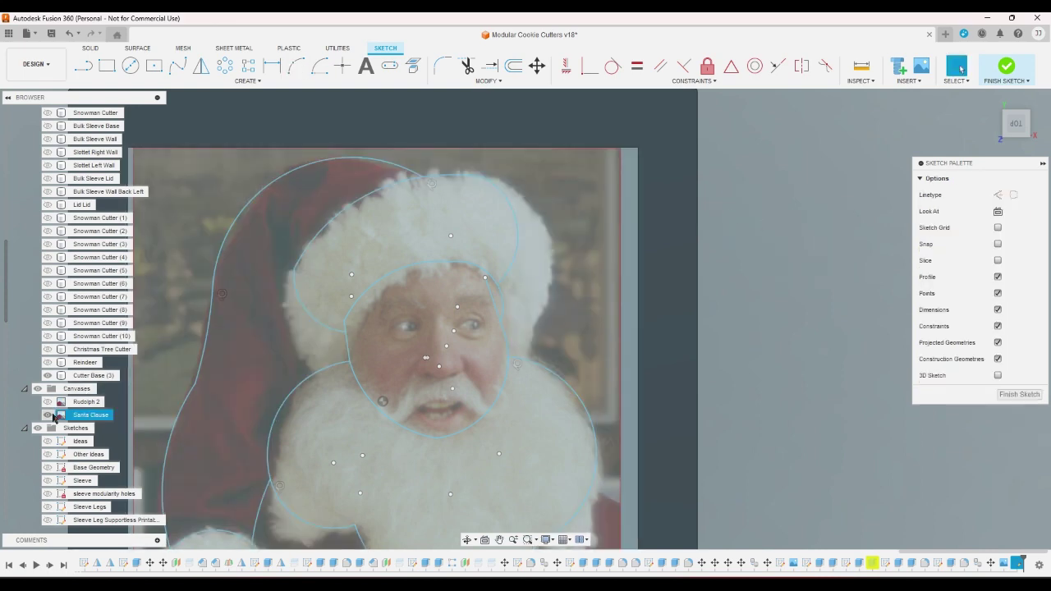
Delete the new fur trim arcs around the hat, keeping the forehead arcs and the red hat outline
{"action": "left_click", "coordinate": [49, 416]}
{"action": "scroll", "coordinate": [854, 229], "scroll_direction": "down", "scroll_amount": 4}
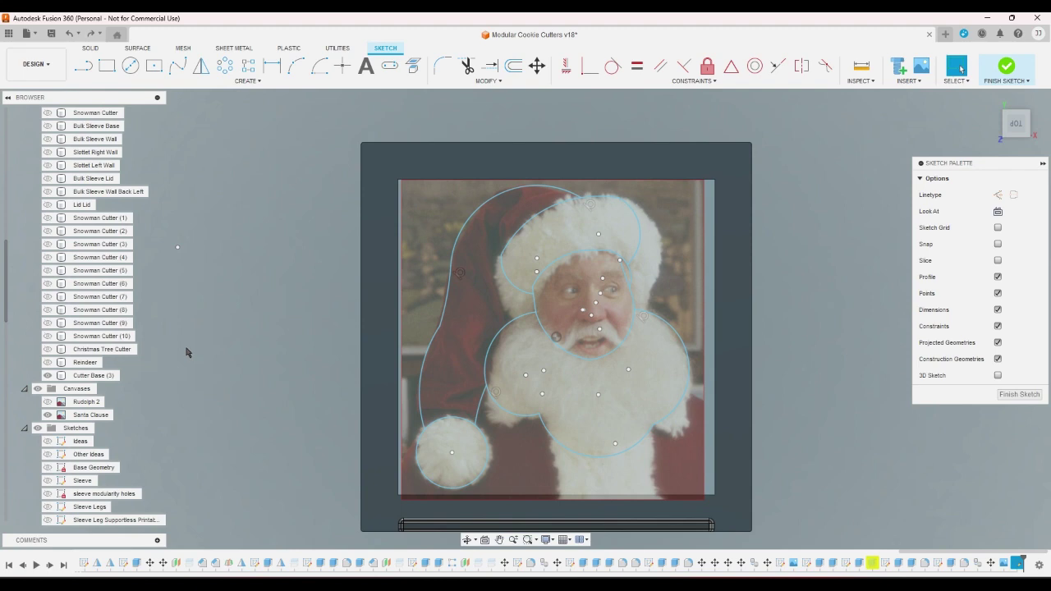
{"action": "left_click", "coordinate": [551, 211]}
{"action": "left_click", "coordinate": [566, 226]}
{"action": "left_click", "coordinate": [824, 237]}
{"action": "scroll", "coordinate": [807, 237], "scroll_direction": "up", "scroll_amount": 5}
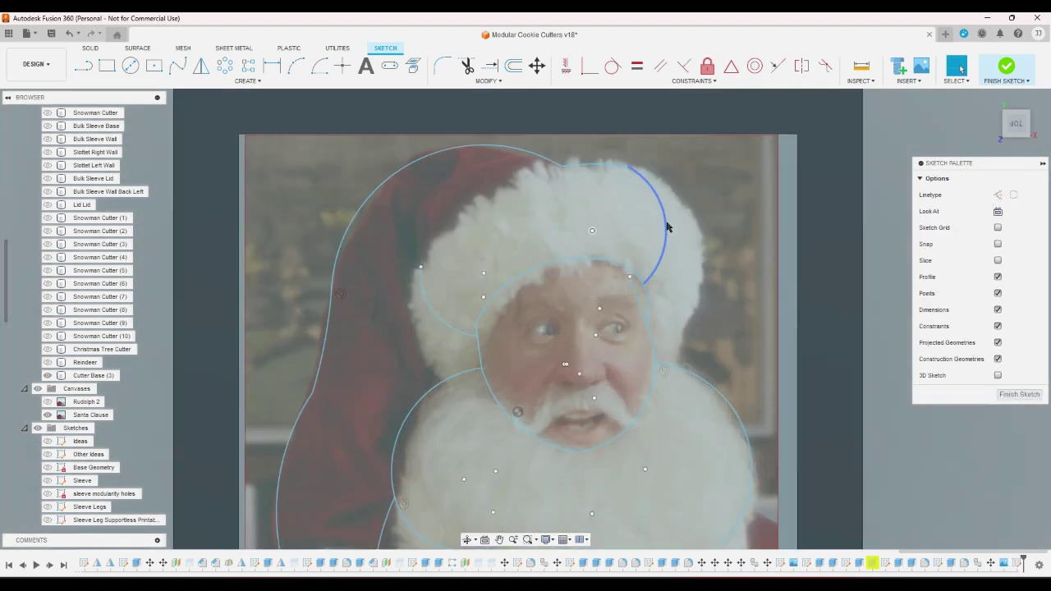
{"action": "left_click", "coordinate": [667, 227]}
{"action": "key", "text": "Delete"}
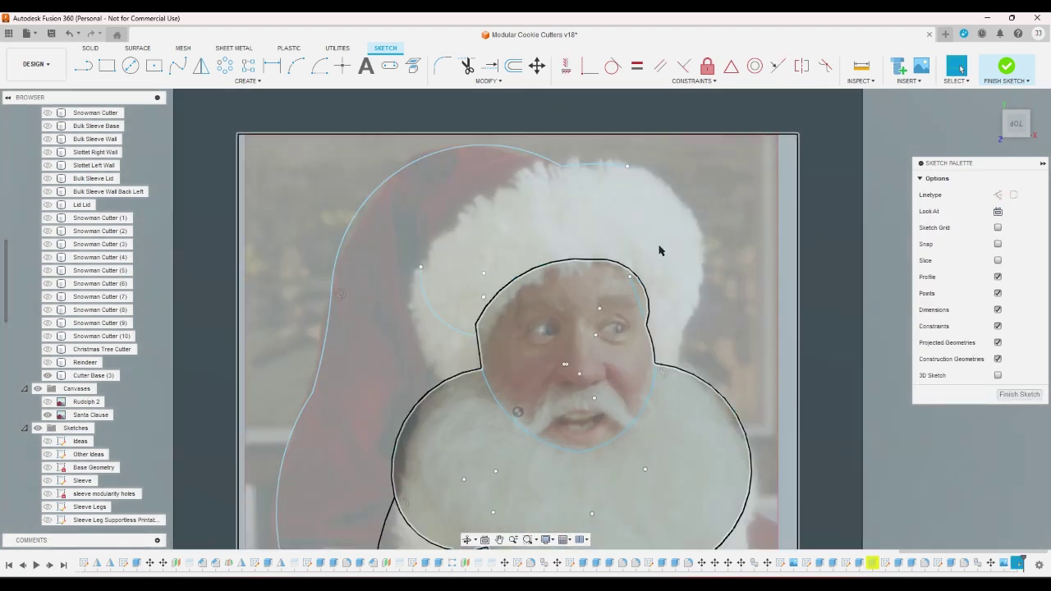
{"action": "left_click", "coordinate": [605, 165]}
{"action": "key", "text": "Delete"}
Draw a three-point arc through the middle of the white fur trim, from its left side over to its upper right
{"action": "scroll", "coordinate": [415, 308], "scroll_direction": "down", "scroll_amount": 2}
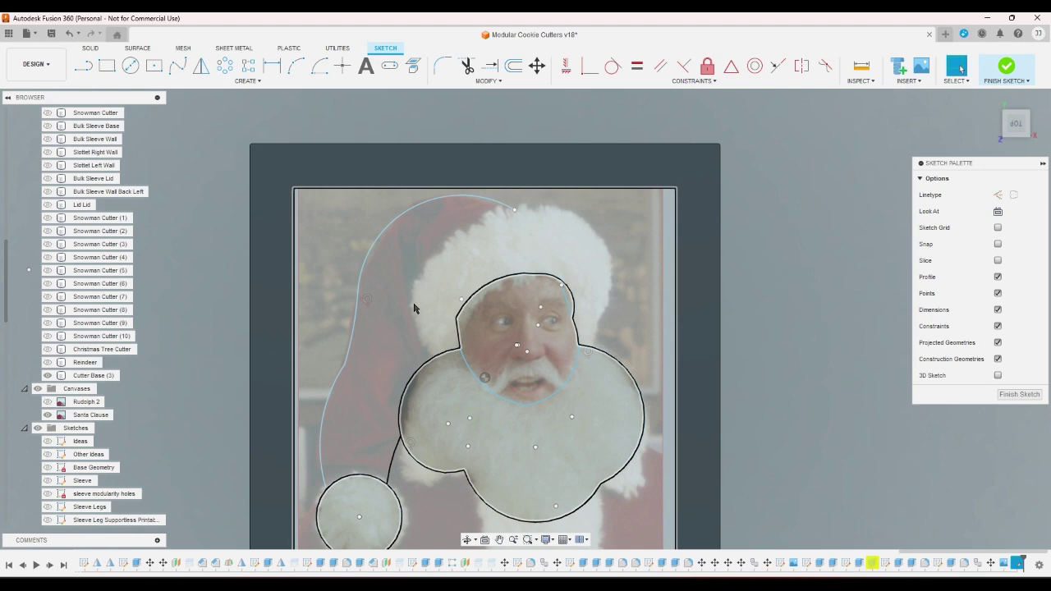
{"action": "left_click", "coordinate": [296, 71]}
{"action": "scroll", "coordinate": [528, 249], "scroll_direction": "up", "scroll_amount": 2}
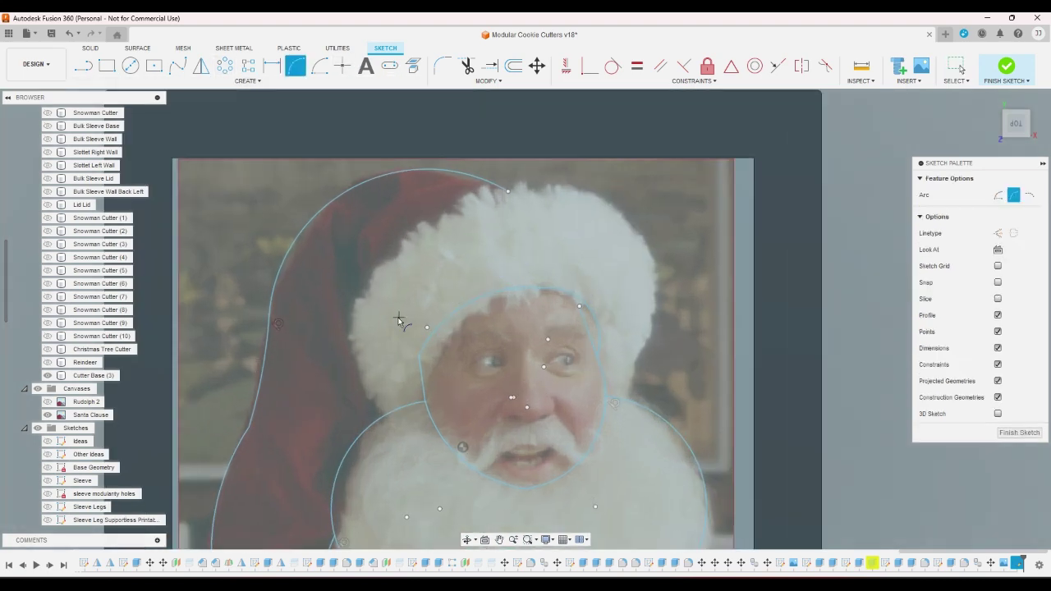
{"action": "left_click", "coordinate": [376, 350]}
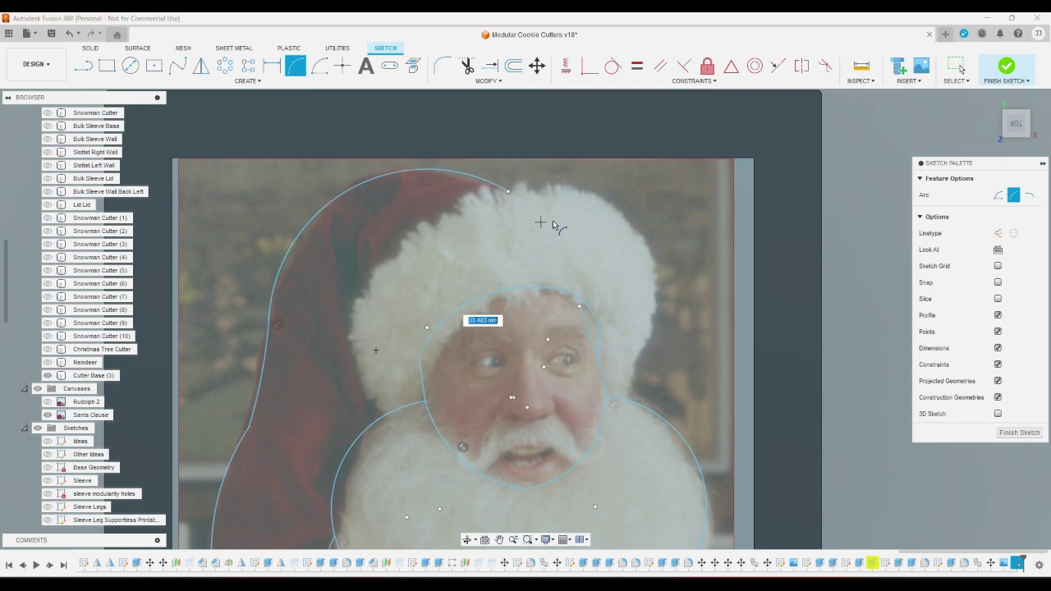
{"action": "left_click", "coordinate": [617, 245]}
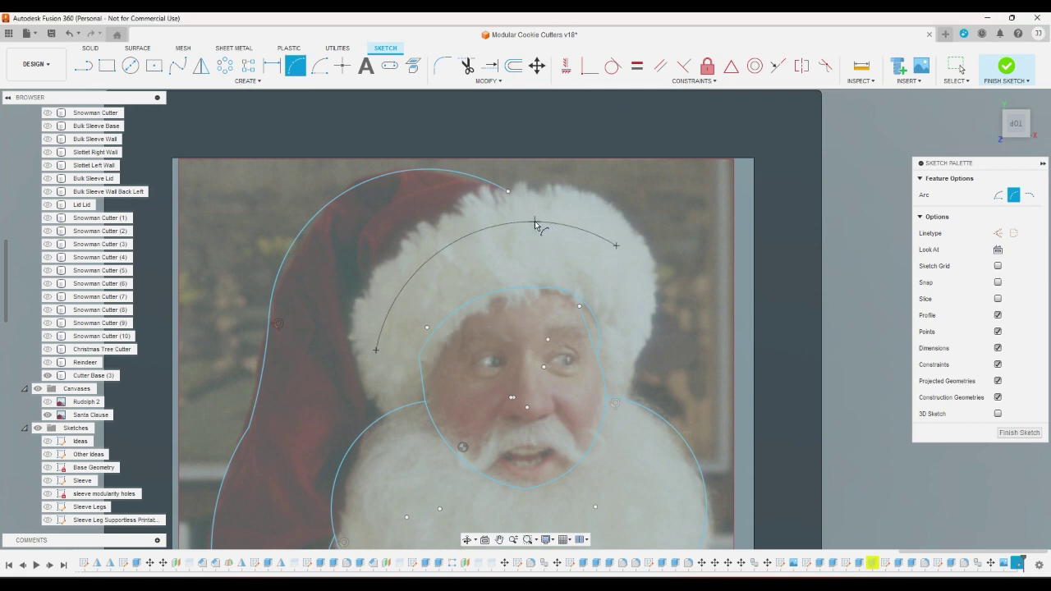
{"action": "left_click", "coordinate": [535, 223]}
Draw two three-point arcs joining the fur trim arc's right and left ends to the face outline
{"action": "left_click", "coordinate": [615, 246]}
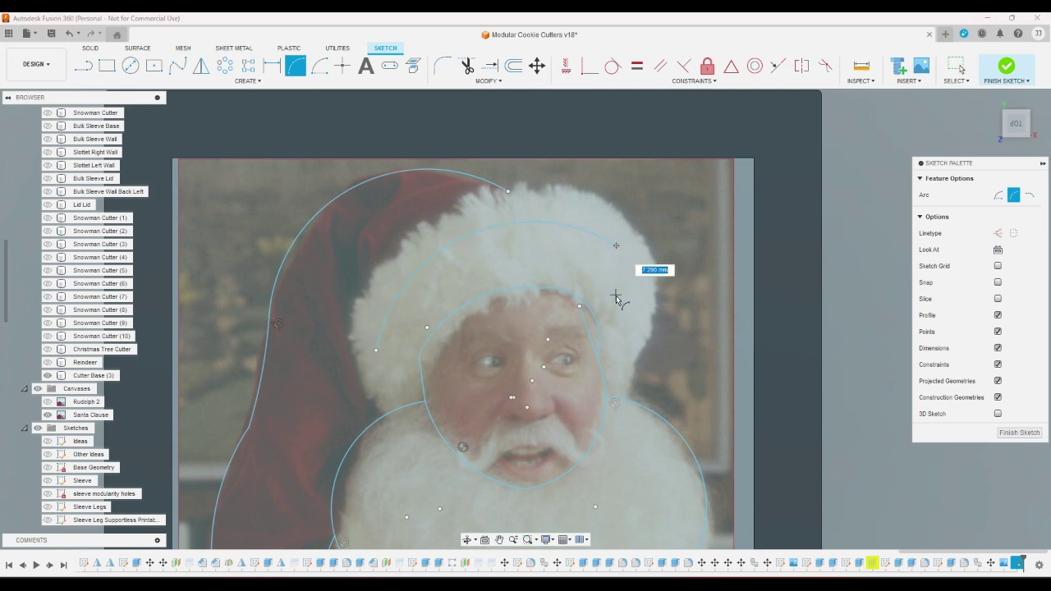
{"action": "left_click", "coordinate": [597, 355]}
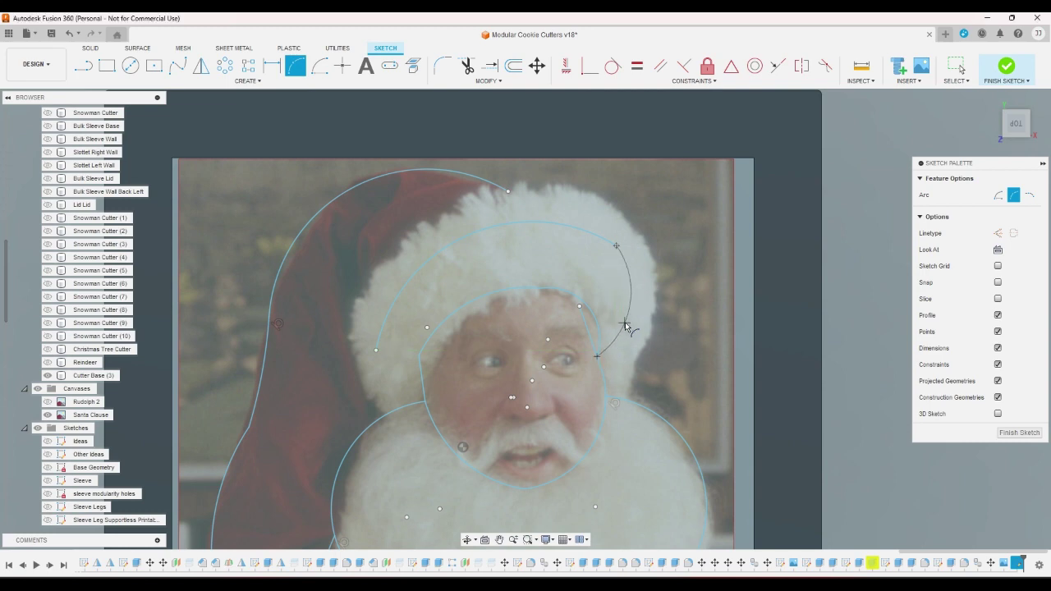
{"action": "left_click", "coordinate": [625, 327]}
{"action": "left_click", "coordinate": [376, 350]}
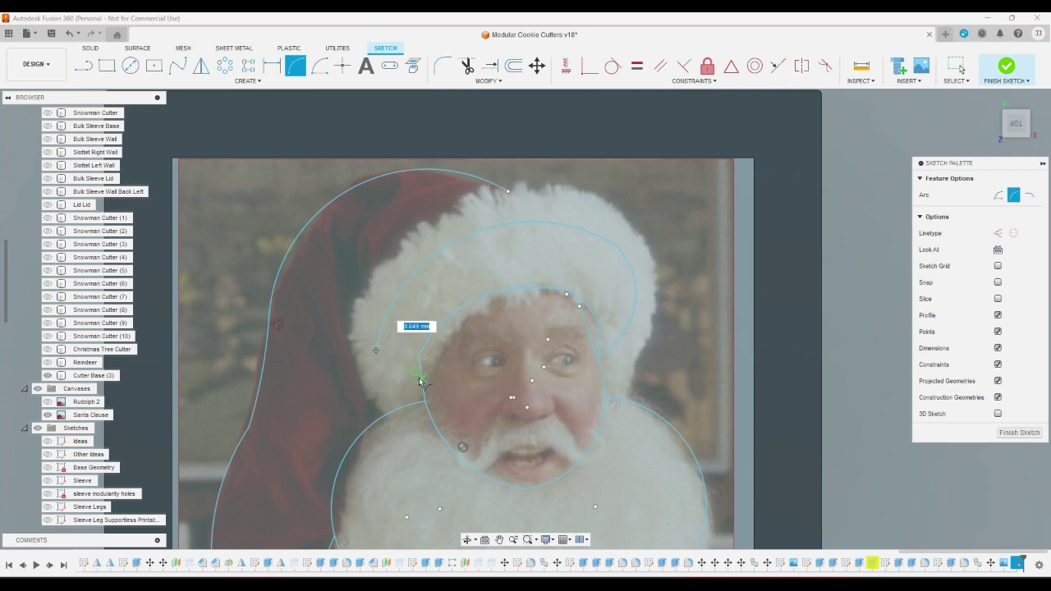
{"action": "left_click", "coordinate": [419, 379]}
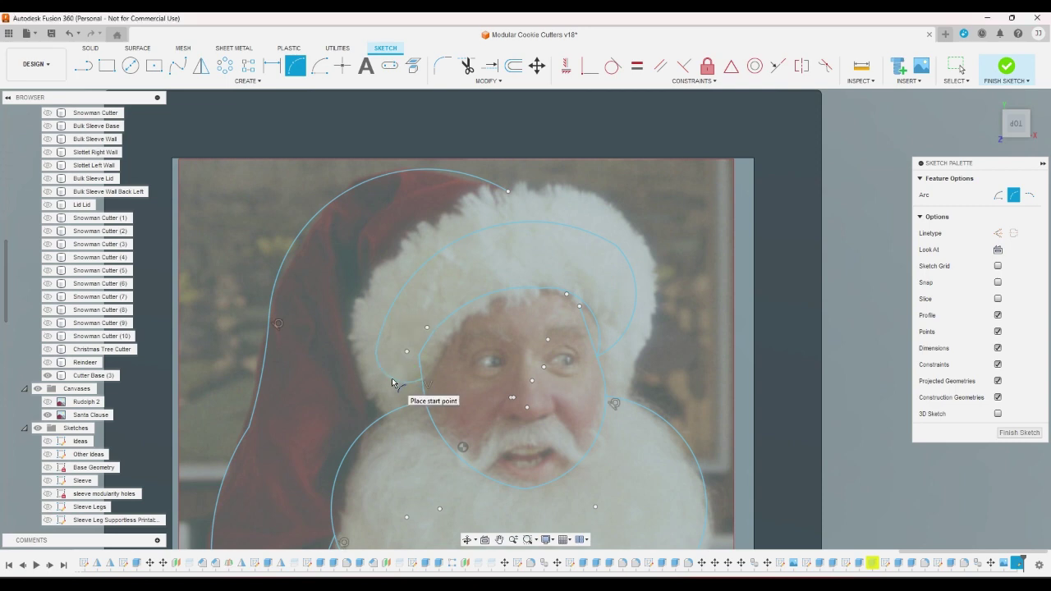
{"action": "left_click", "coordinate": [400, 384]}
Extend the red hat outline's upper end to the new fur trim arc
{"action": "scroll", "coordinate": [411, 381], "scroll_direction": "down", "scroll_amount": 1}
{"action": "left_click", "coordinate": [489, 66]}
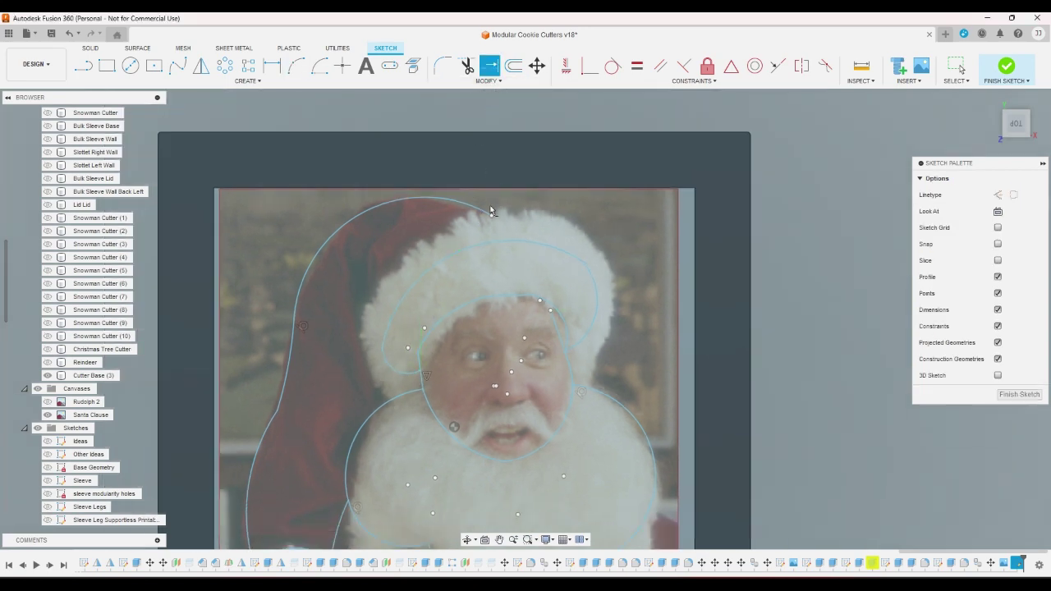
{"action": "scroll", "coordinate": [811, 252], "scroll_direction": "down", "scroll_amount": 2}
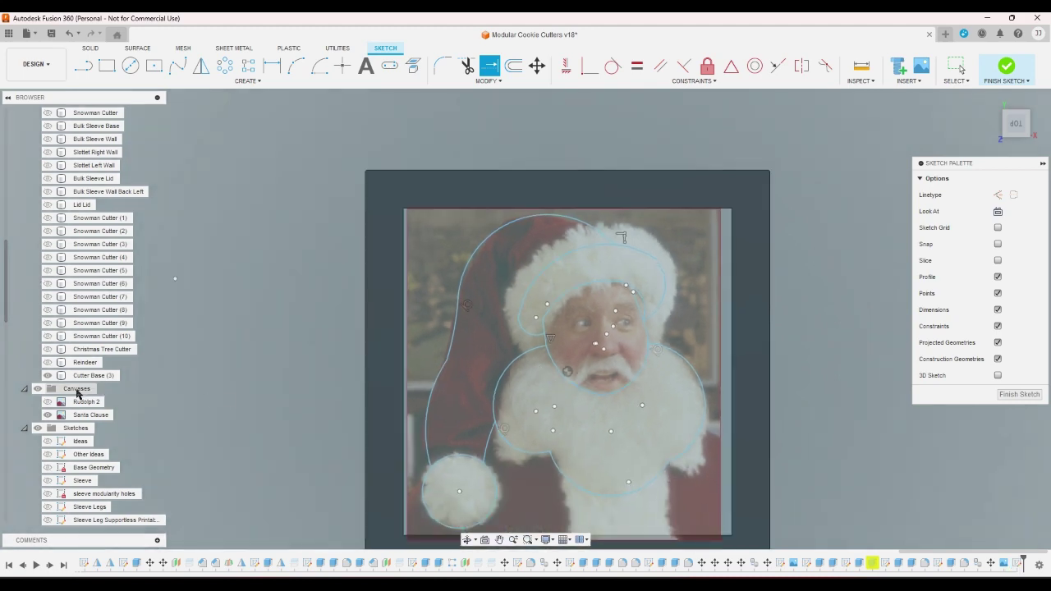
Hide the Santa Clause canvas to inspect the bare sketch outline, show it again and leave the Extend command
{"action": "left_click", "coordinate": [48, 414]}
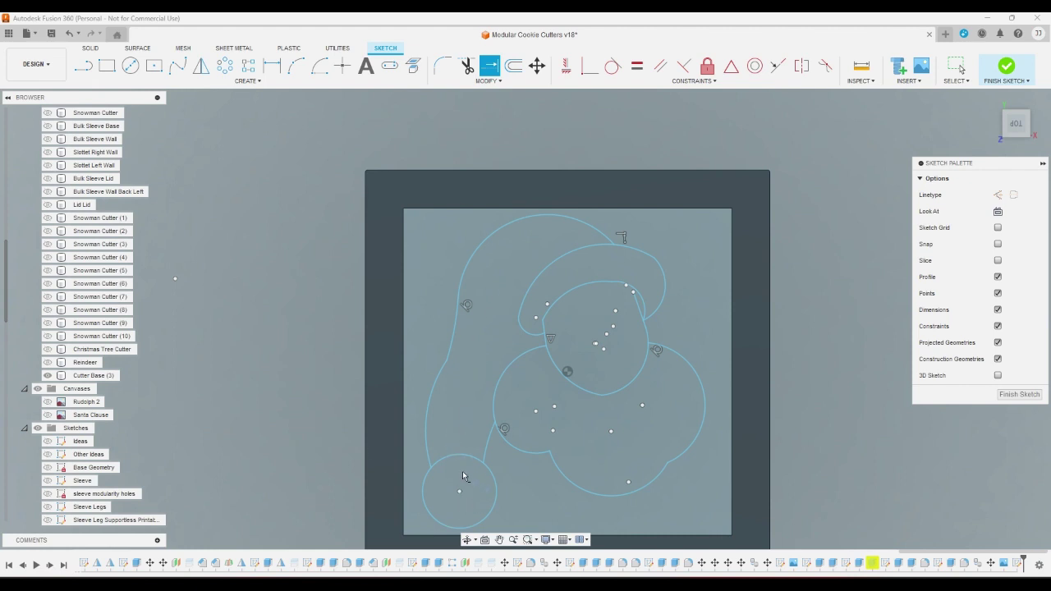
{"action": "left_click", "coordinate": [47, 414]}
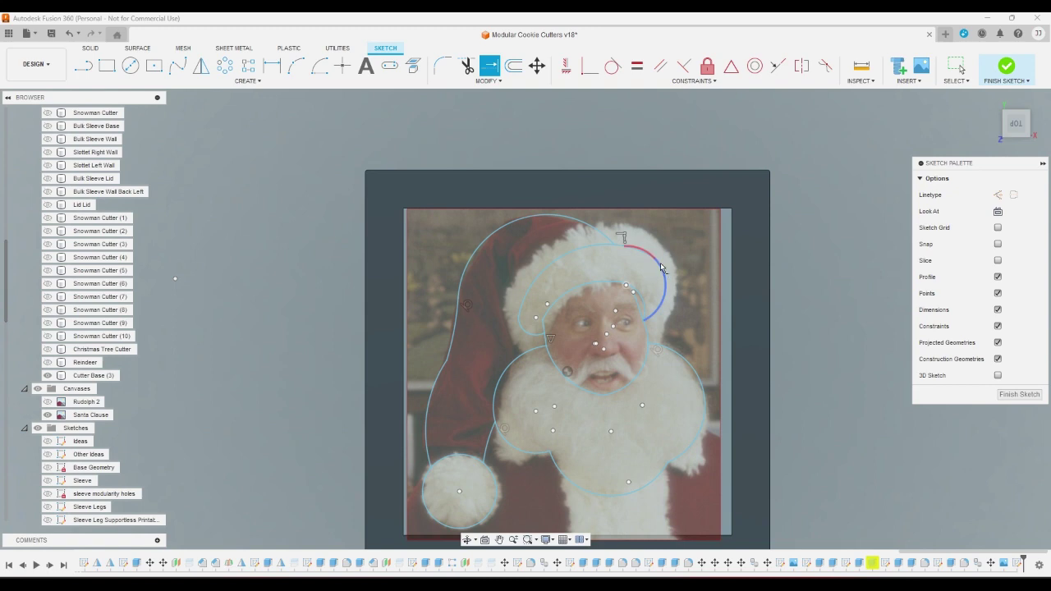
{"action": "right_click", "coordinate": [793, 282]}
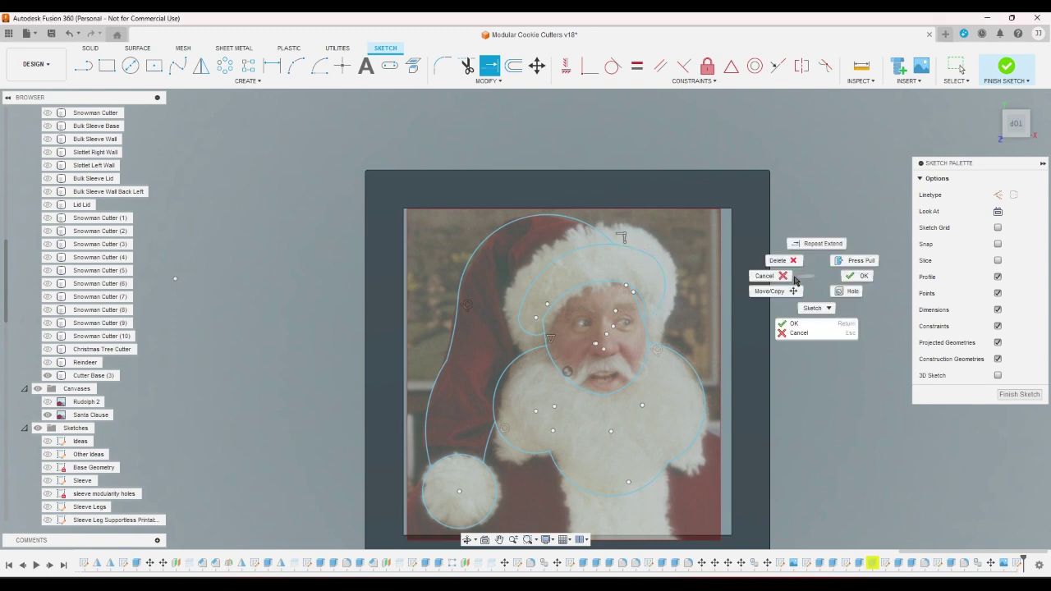
{"action": "left_click", "coordinate": [761, 275]}
Draw a tighter three-point arc at the fur trim's left end, from the left face line to the long fur arc
{"action": "scroll", "coordinate": [655, 277], "scroll_direction": "up", "scroll_amount": 3}
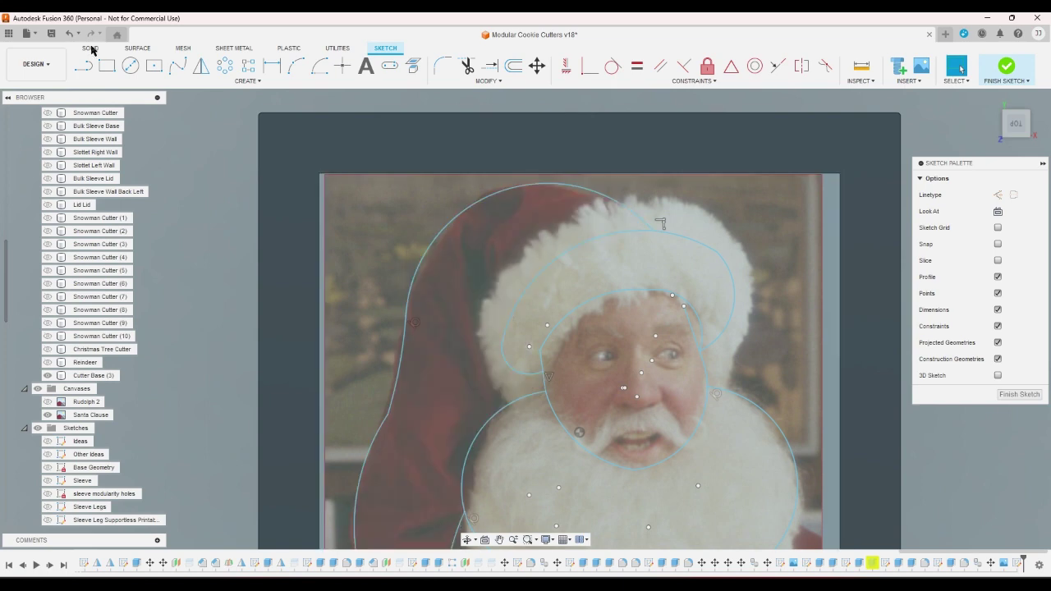
{"action": "left_click", "coordinate": [296, 69]}
{"action": "scroll", "coordinate": [494, 349], "scroll_direction": "up", "scroll_amount": 2}
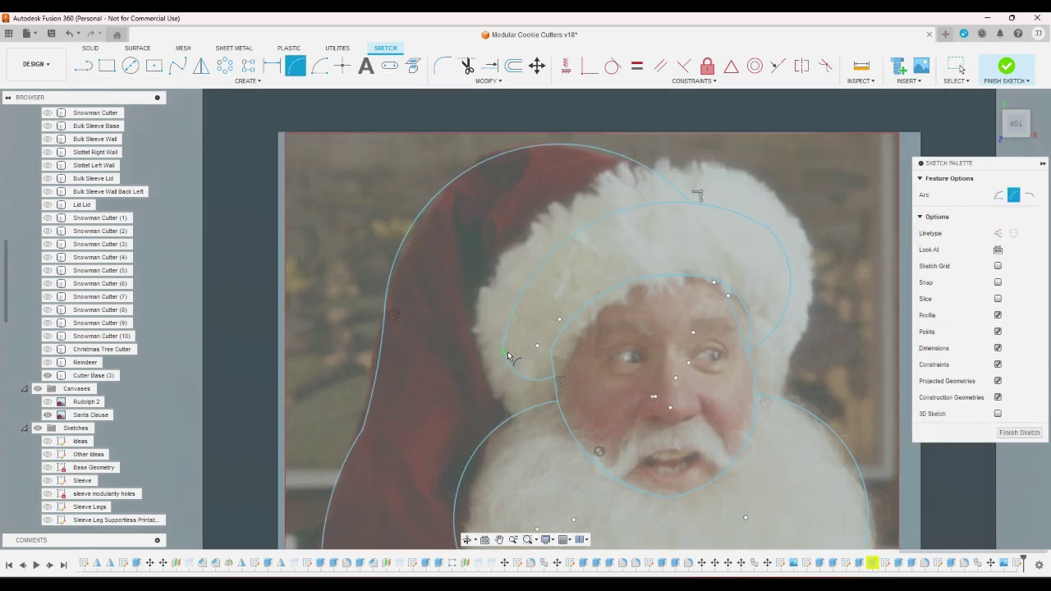
{"action": "left_click", "coordinate": [555, 379]}
{"action": "left_click", "coordinate": [512, 314]}
{"action": "left_click", "coordinate": [514, 342]}
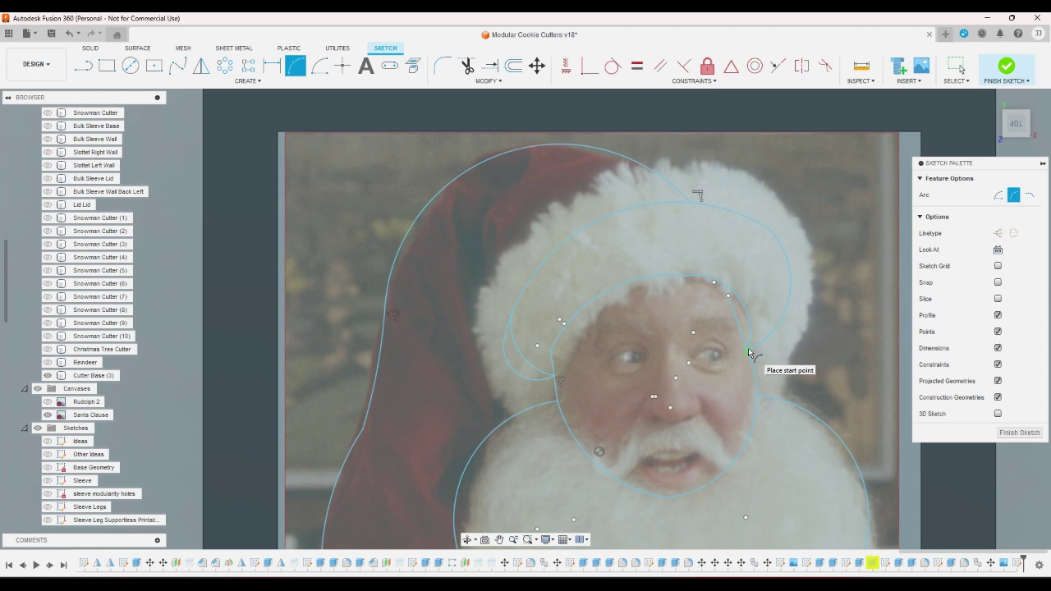
Draw a tighter three-point arc from the fur arc's upper right to the right face line, and delete the outer right arc
{"action": "left_click", "coordinate": [758, 223]}
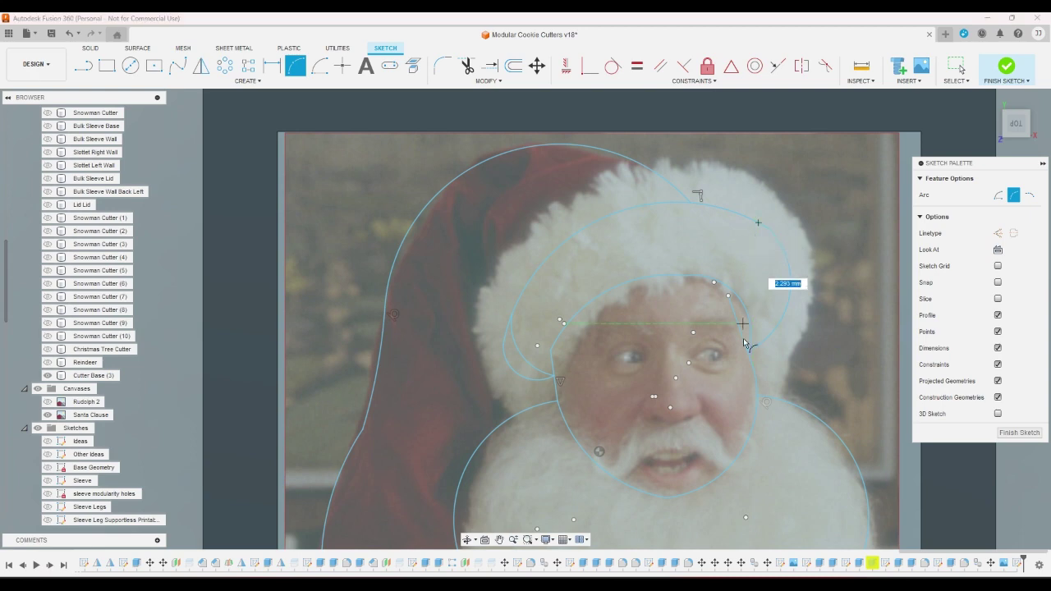
{"action": "left_click", "coordinate": [749, 344]}
{"action": "left_click", "coordinate": [763, 323]}
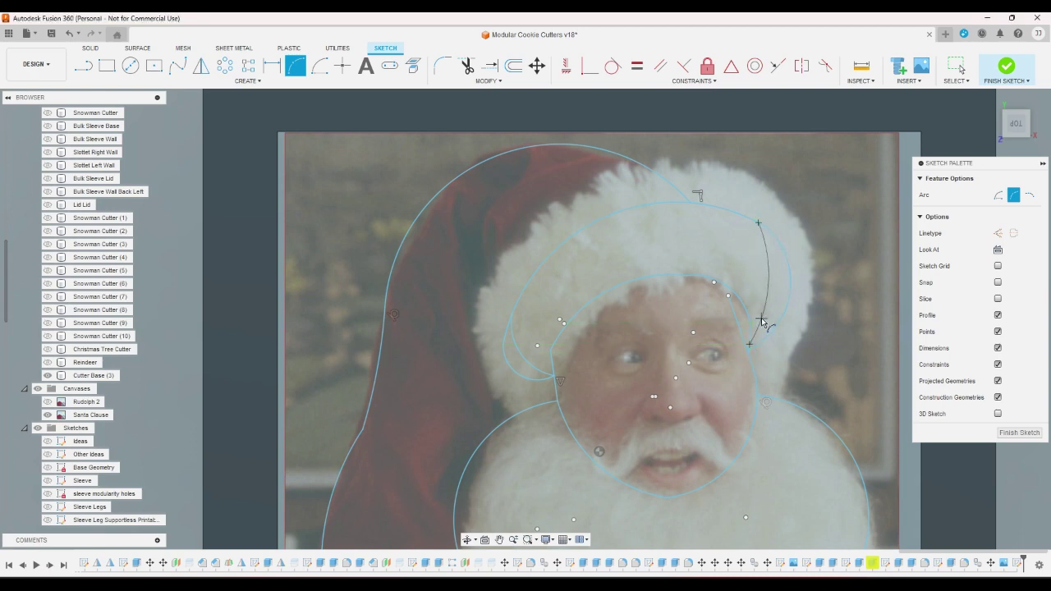
{"action": "right_click", "coordinate": [762, 323]}
{"action": "left_click", "coordinate": [807, 321]}
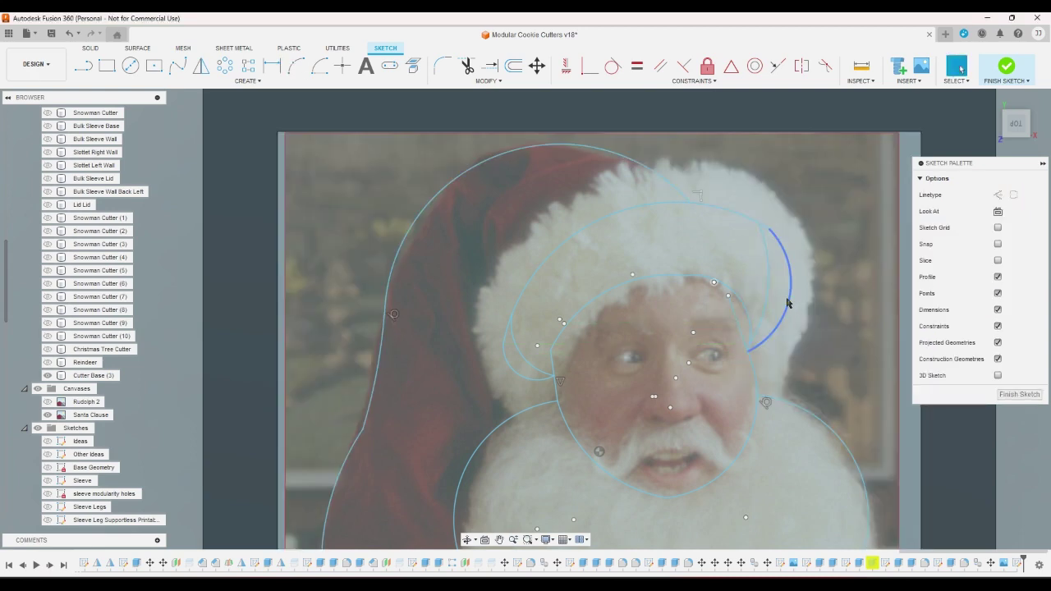
{"action": "left_click", "coordinate": [790, 301]}
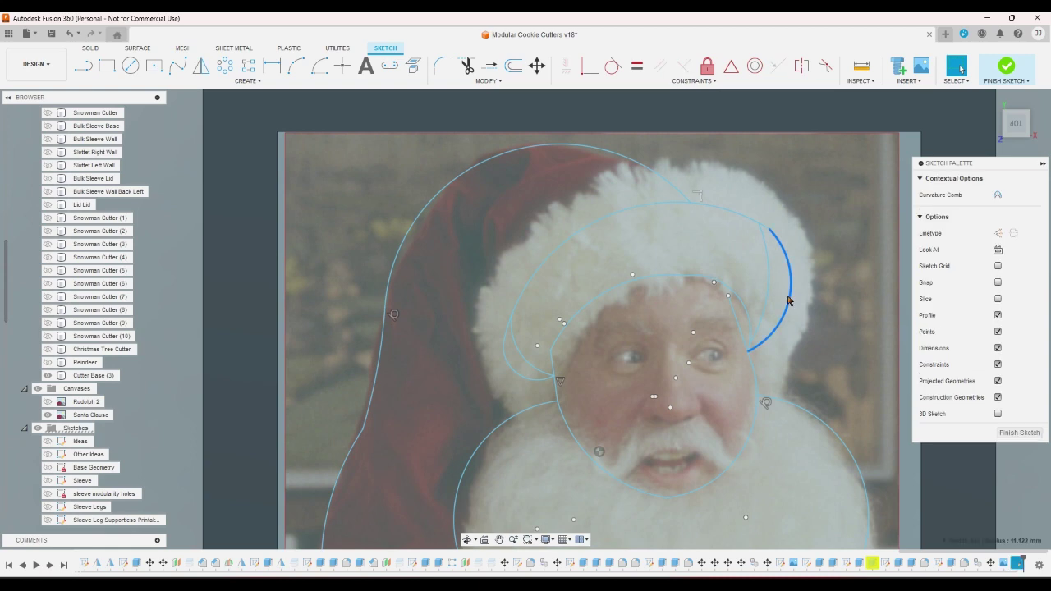
{"action": "key", "text": "Escape"}
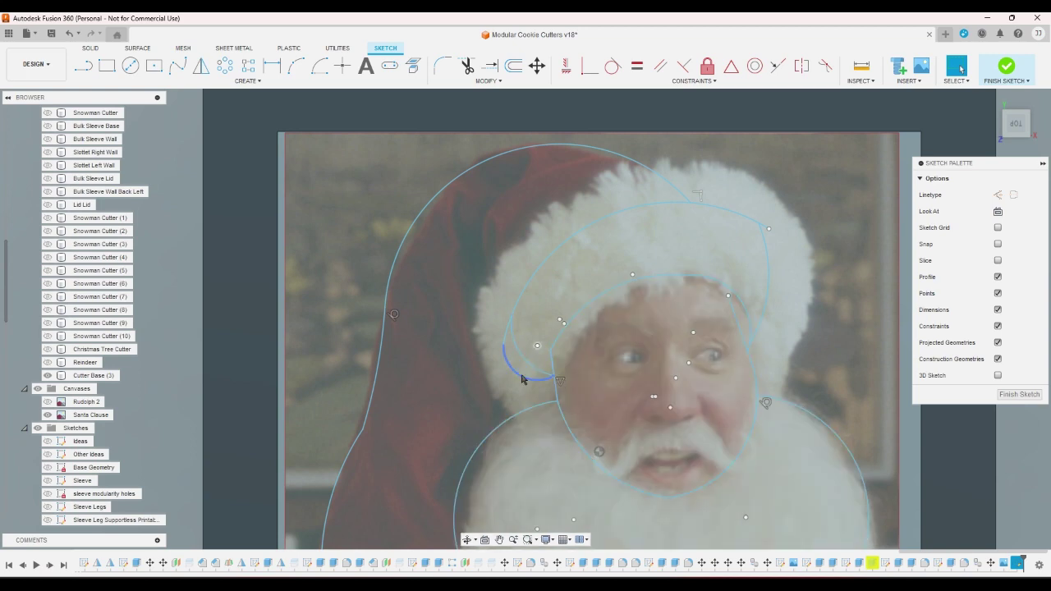
Hide the Santa Clause canvas to inspect the revised fur trim outline
{"action": "left_click", "coordinate": [47, 419]}
{"action": "left_click", "coordinate": [274, 427]}
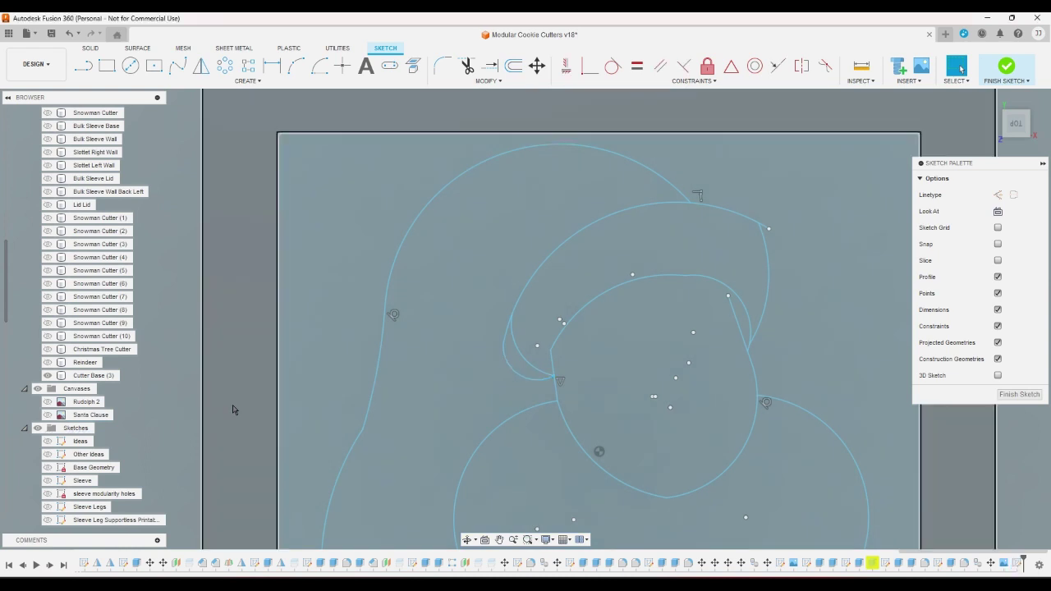
{"action": "scroll", "coordinate": [495, 404], "scroll_direction": "down", "scroll_amount": 5}
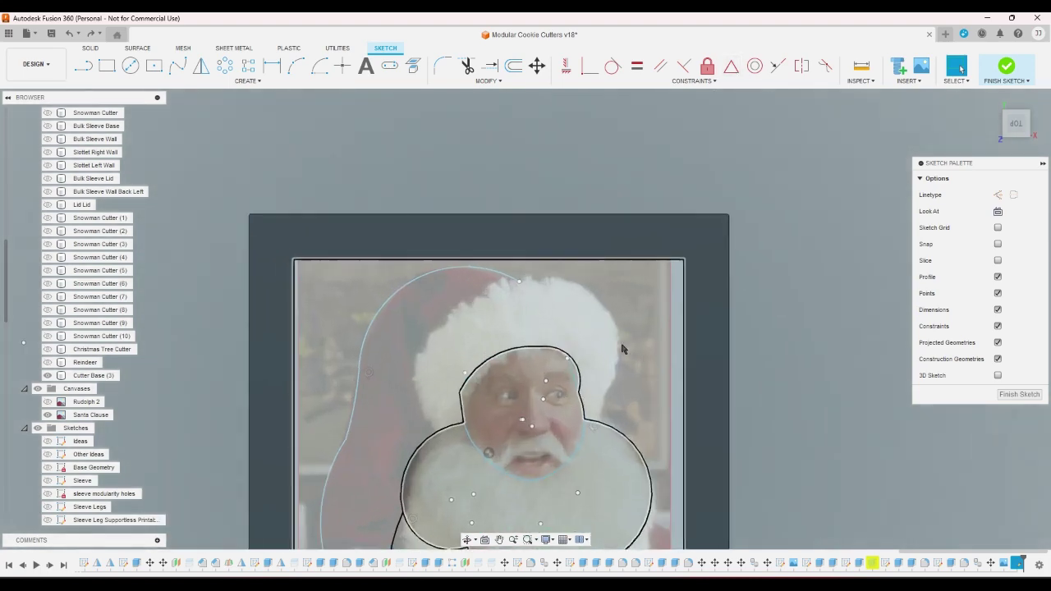
Examine the fur trim's outer edge on the canvas between the red hat outline's end and the beard
{"action": "scroll", "coordinate": [600, 386], "scroll_direction": "up", "scroll_amount": 1}
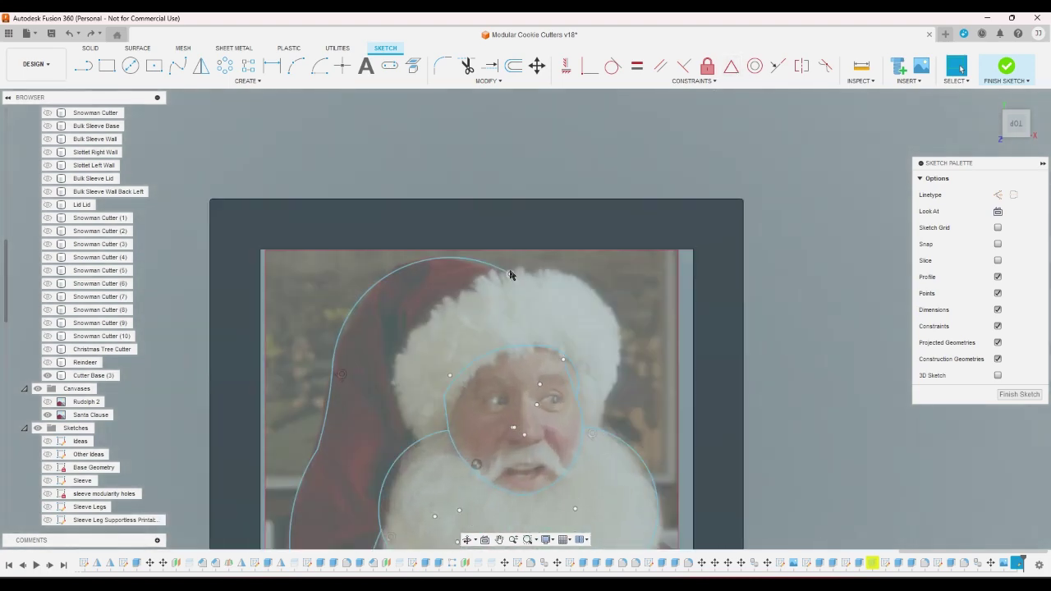
{"action": "left_click", "coordinate": [510, 274]}
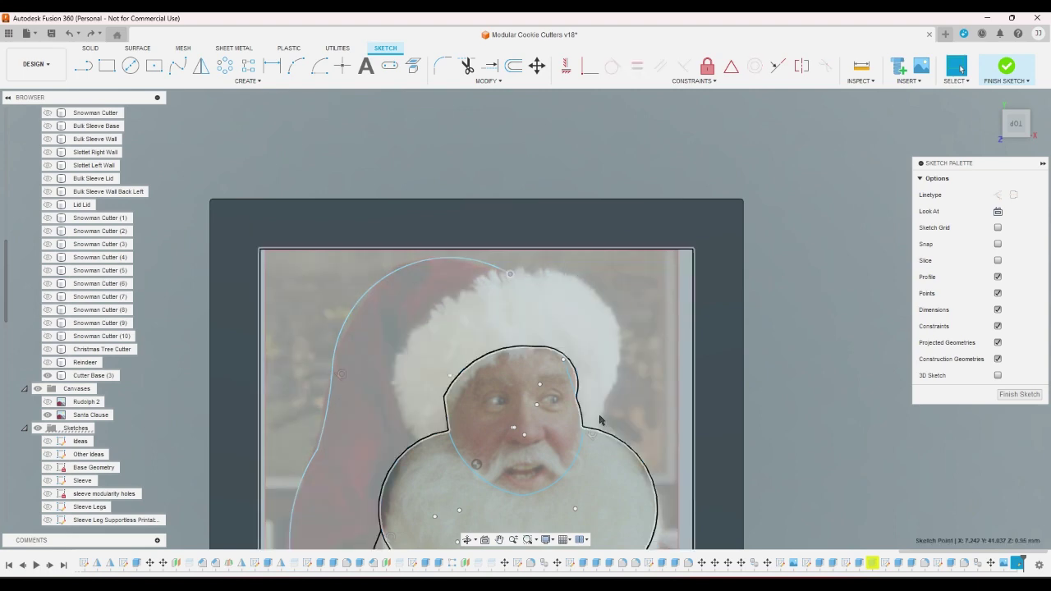
{"action": "left_click", "coordinate": [807, 363]}
{"action": "scroll", "coordinate": [807, 364], "scroll_direction": "down", "scroll_amount": 3}
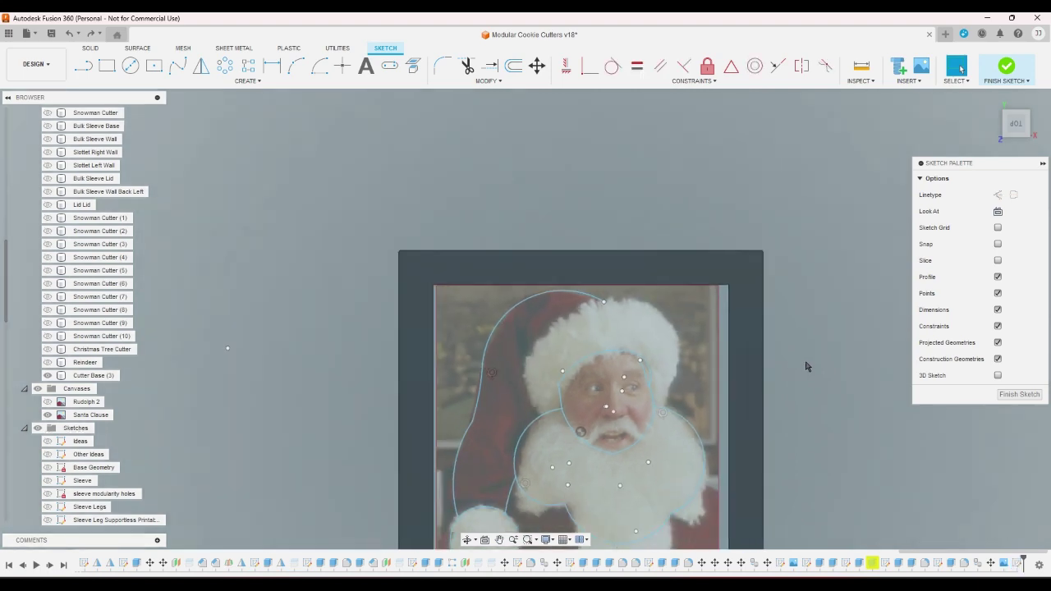
{"action": "scroll", "coordinate": [803, 370], "scroll_direction": "up", "scroll_amount": 4}
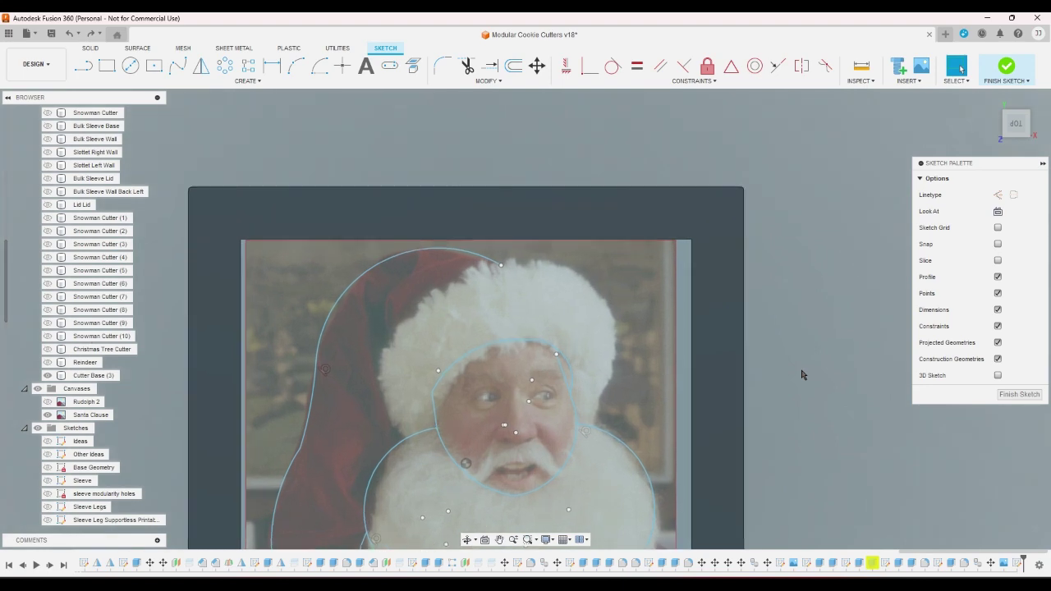
{"action": "scroll", "coordinate": [803, 375], "scroll_direction": "down", "scroll_amount": 3}
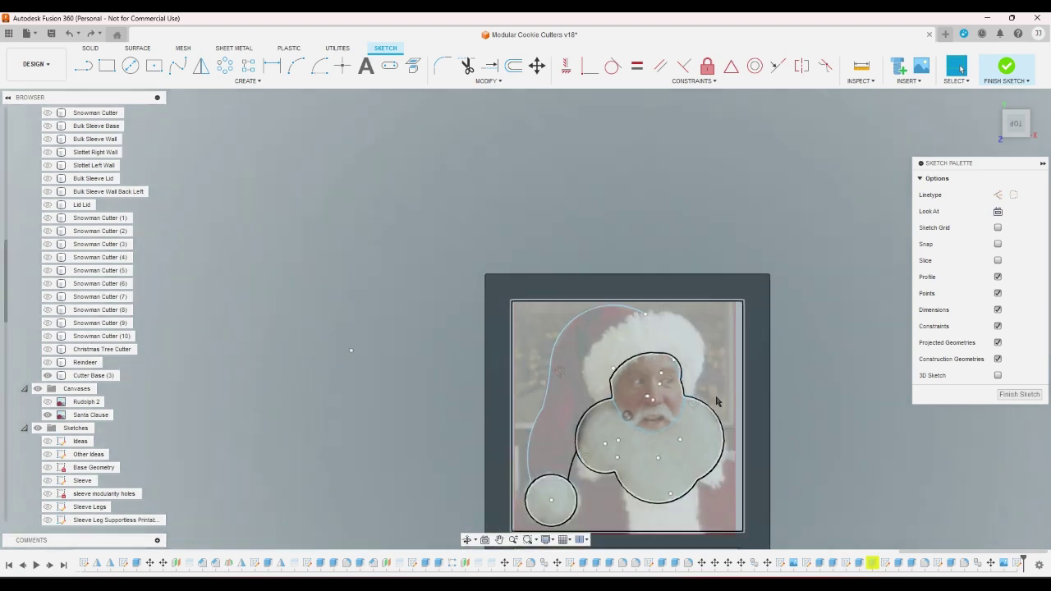
{"action": "scroll", "coordinate": [681, 396], "scroll_direction": "up", "scroll_amount": 4}
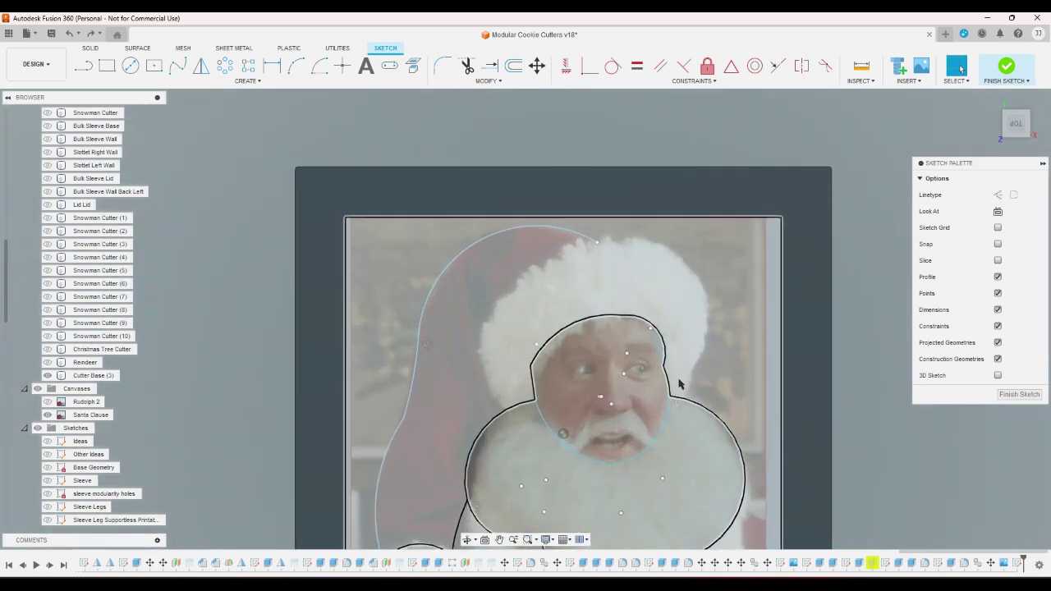
{"action": "scroll", "coordinate": [680, 384], "scroll_direction": "down", "scroll_amount": 2}
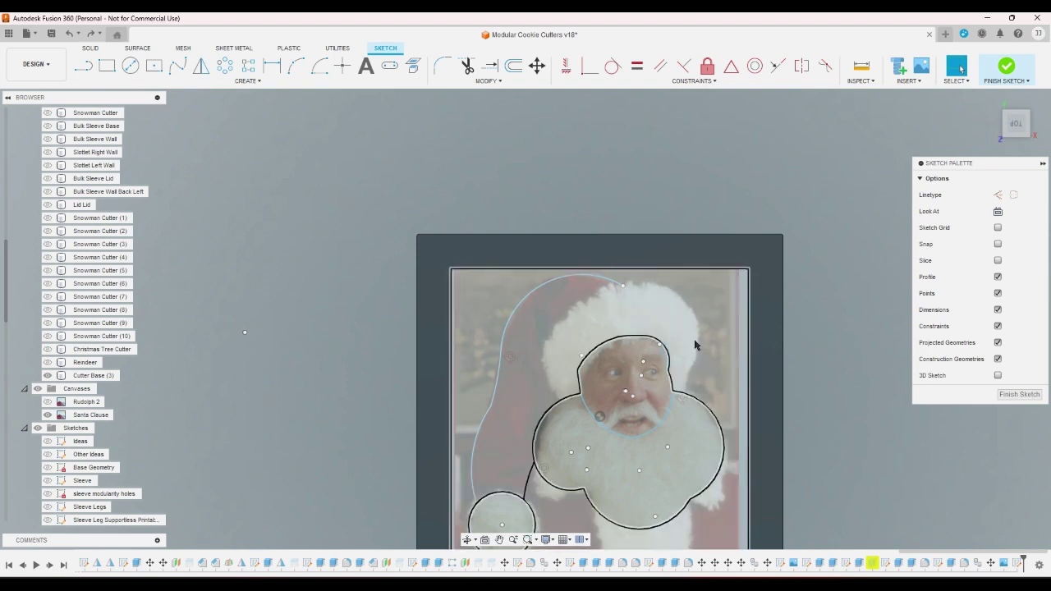
{"action": "scroll", "coordinate": [732, 347], "scroll_direction": "up", "scroll_amount": 2}
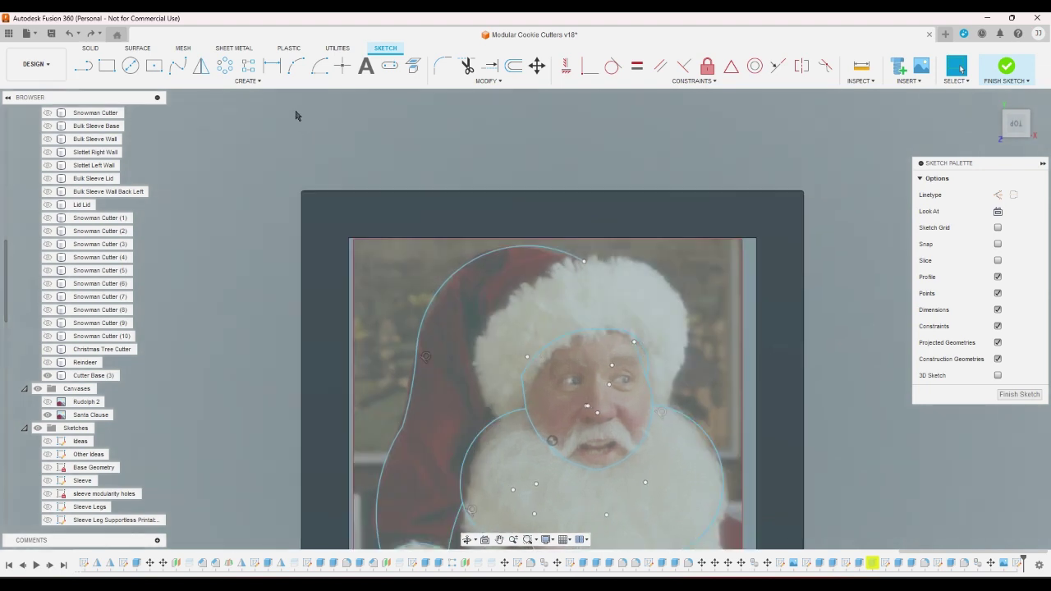
Draw a three-point arc along the fur trim's outer right edge, starting at the end of the red hat outline
{"action": "left_click", "coordinate": [295, 66]}
{"action": "scroll", "coordinate": [649, 265], "scroll_direction": "up", "scroll_amount": 2}
{"action": "left_click", "coordinate": [553, 261]}
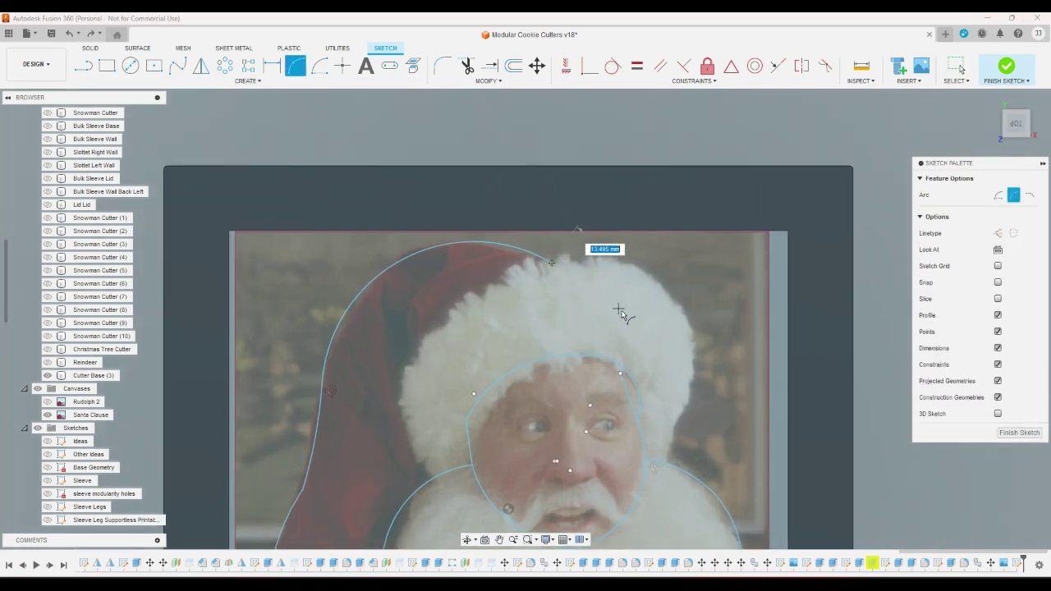
{"action": "left_click", "coordinate": [679, 404]}
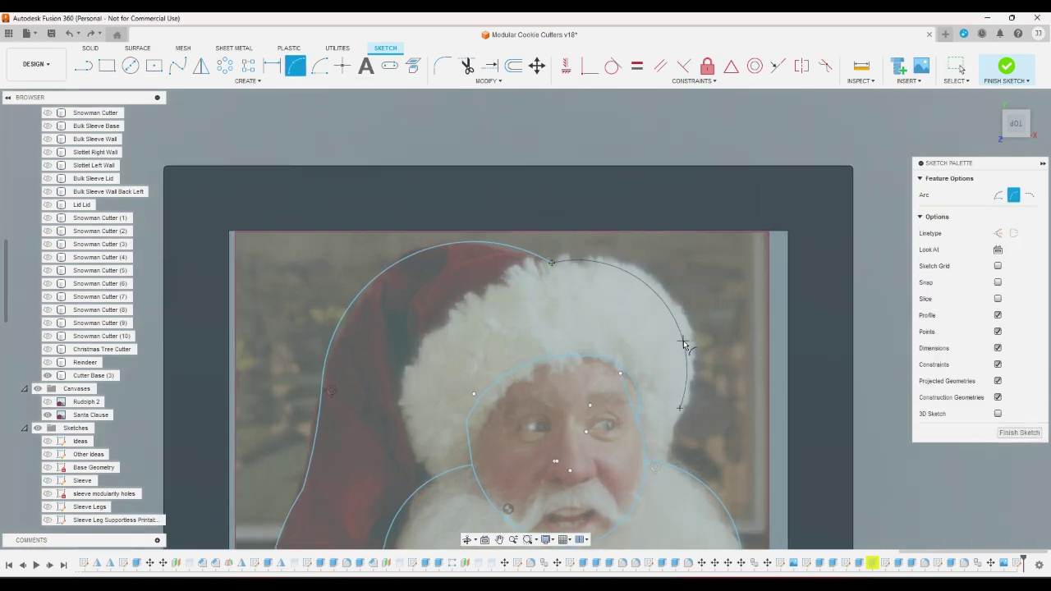
{"action": "left_click", "coordinate": [685, 337]}
Draw a three-point arc from the lower end of the outer fur arc to the face outline's right side
{"action": "left_click", "coordinate": [681, 408]}
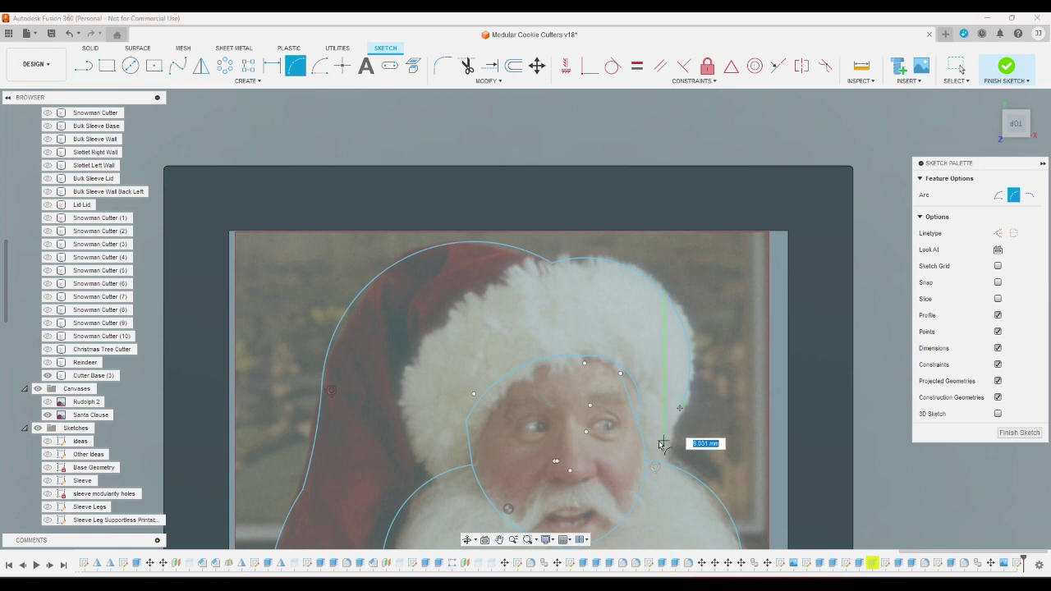
{"action": "left_click", "coordinate": [645, 447]}
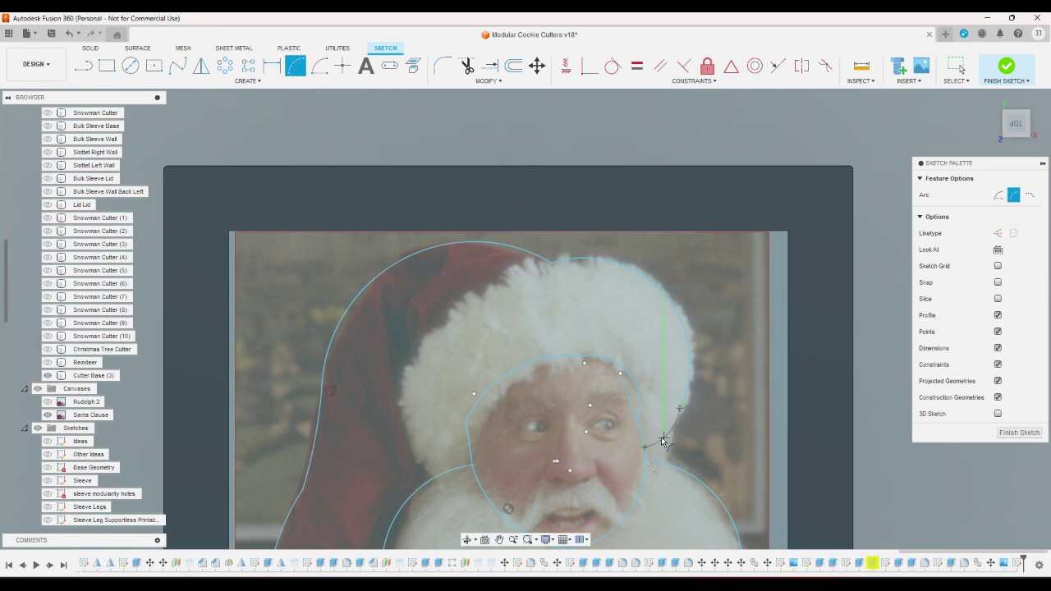
{"action": "scroll", "coordinate": [662, 439], "scroll_direction": "up", "scroll_amount": 5}
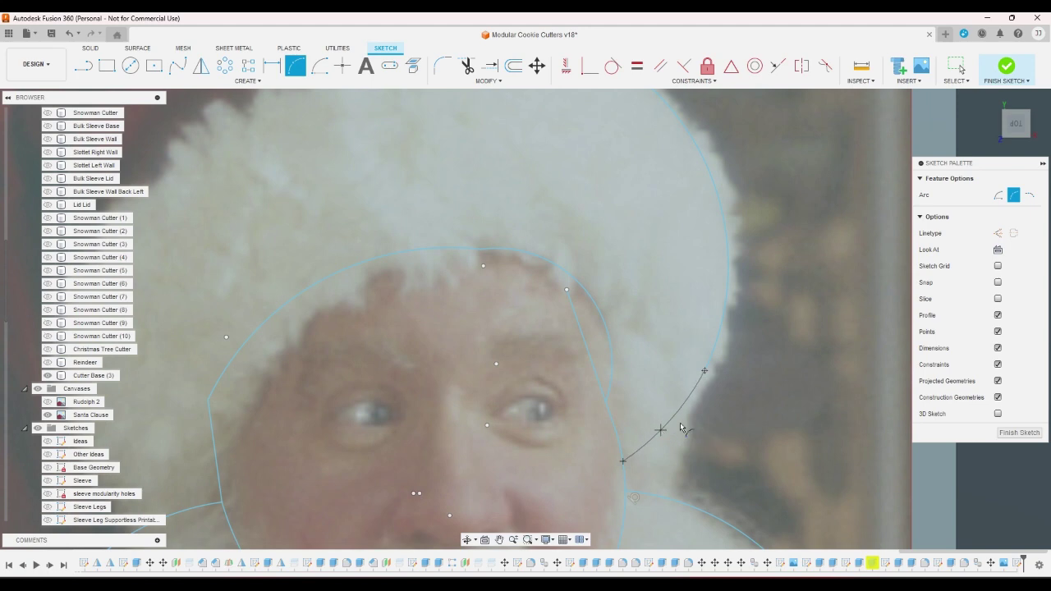
{"action": "scroll", "coordinate": [680, 427], "scroll_direction": "down", "scroll_amount": 8}
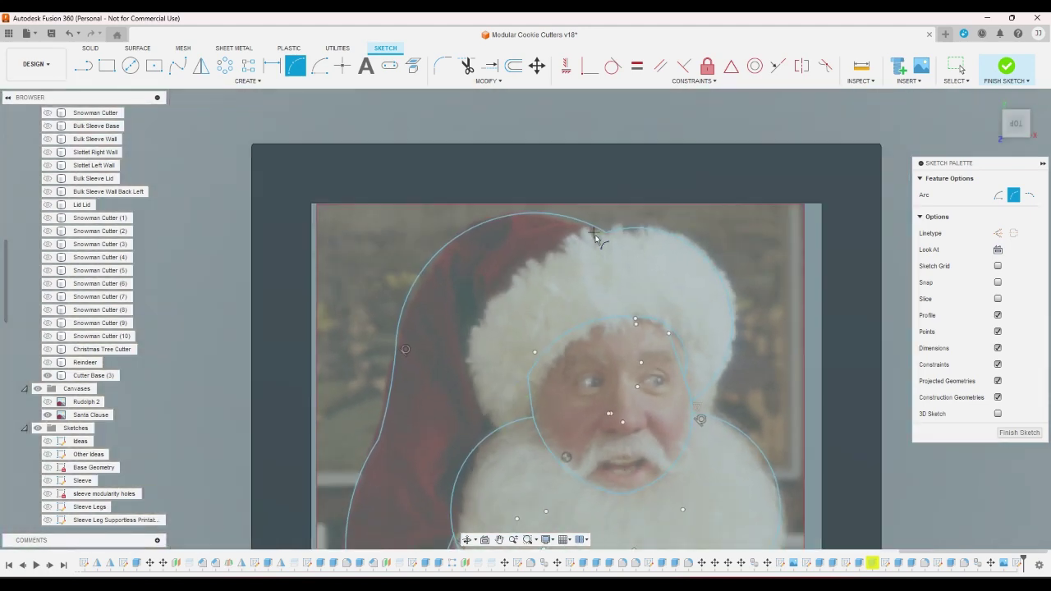
Draw two connected three-point arcs along the fur trim's left edge, from the hat outline's end to just above the beard
{"action": "left_click", "coordinate": [604, 232]}
{"action": "left_click", "coordinate": [476, 330]}
{"action": "left_click", "coordinate": [503, 296]}
{"action": "left_click", "coordinate": [477, 329]}
{"action": "left_click", "coordinate": [495, 417]}
{"action": "left_click", "coordinate": [488, 413]}
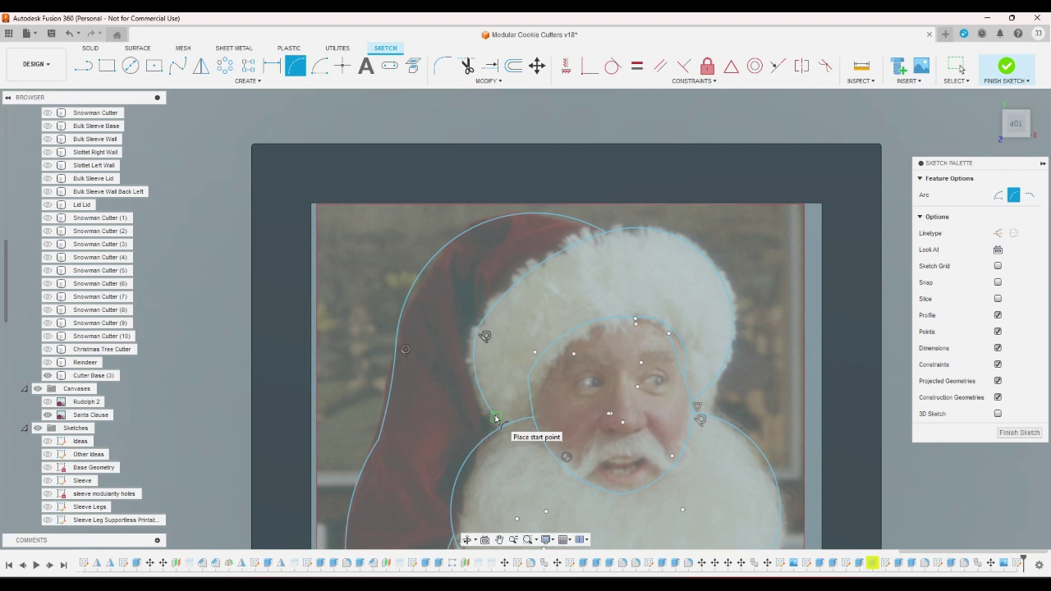
{"action": "left_click", "coordinate": [495, 417]}
{"action": "left_click", "coordinate": [529, 410]}
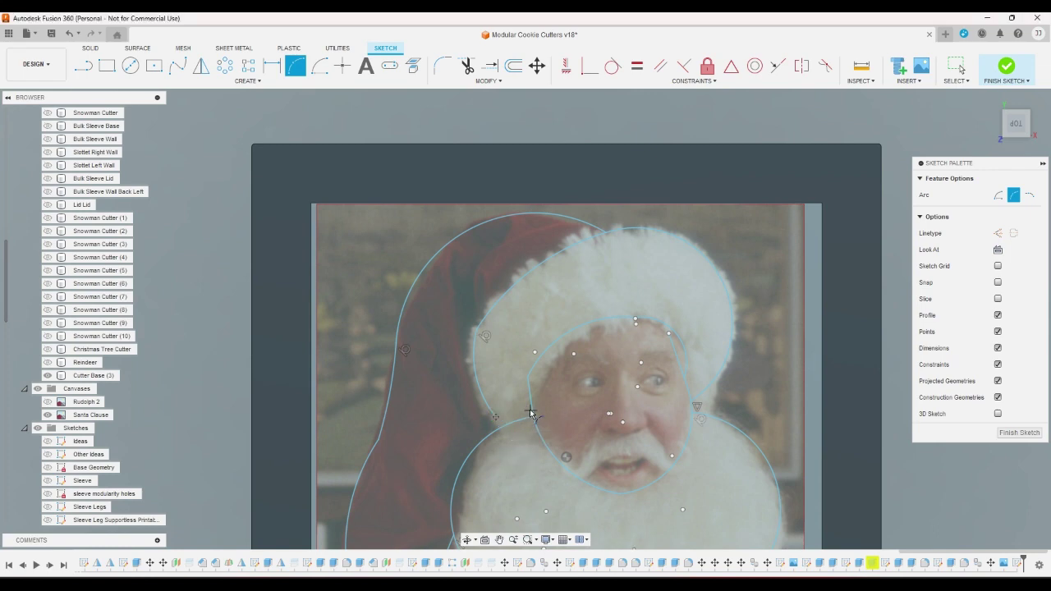
{"action": "left_click", "coordinate": [514, 416]}
{"action": "right_click", "coordinate": [506, 395]}
{"action": "left_click", "coordinate": [491, 397]}
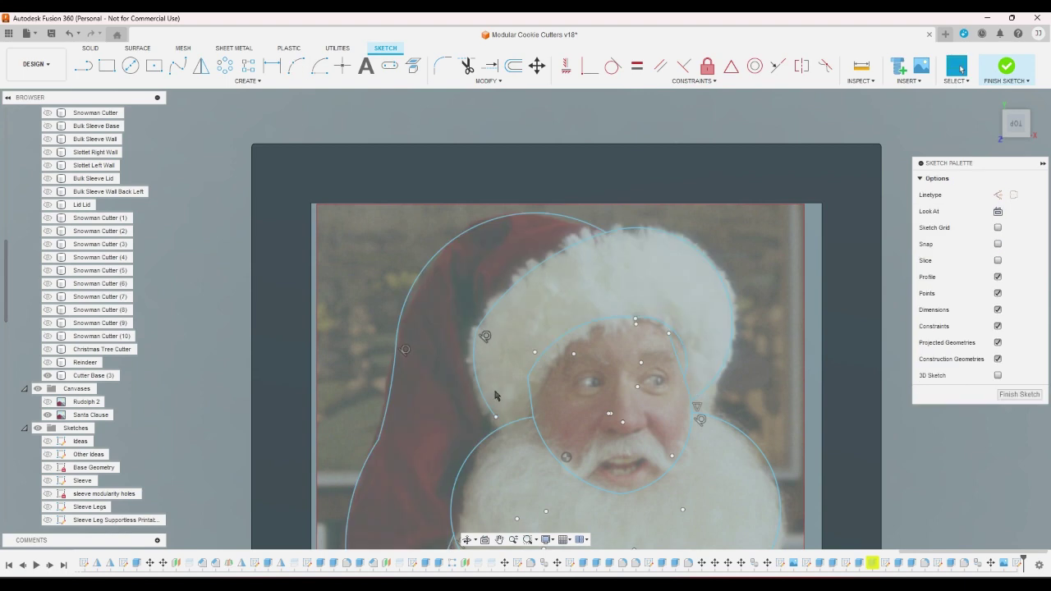
Offset the beard's upper-left arc outward by about 2.4 mm to close the fur trim's lower left end
{"action": "scroll", "coordinate": [495, 396], "scroll_direction": "down", "scroll_amount": 3}
{"action": "scroll", "coordinate": [526, 397], "scroll_direction": "up", "scroll_amount": 4}
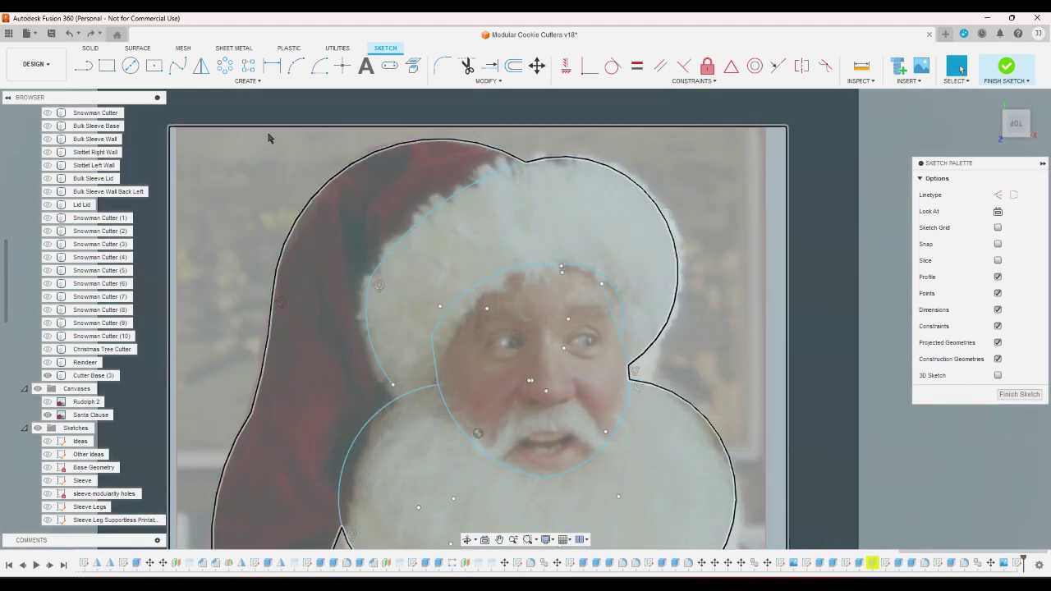
{"action": "left_click", "coordinate": [513, 67]}
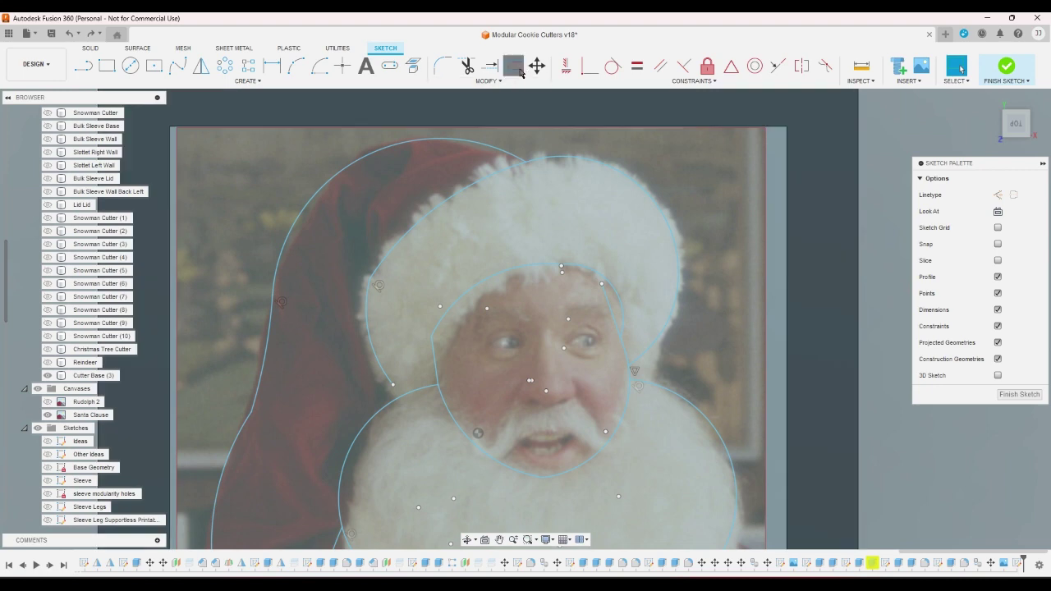
{"action": "left_click", "coordinate": [421, 392]}
{"action": "left_click_drag", "start_coordinate": [421, 392], "coordinate": [415, 380]}
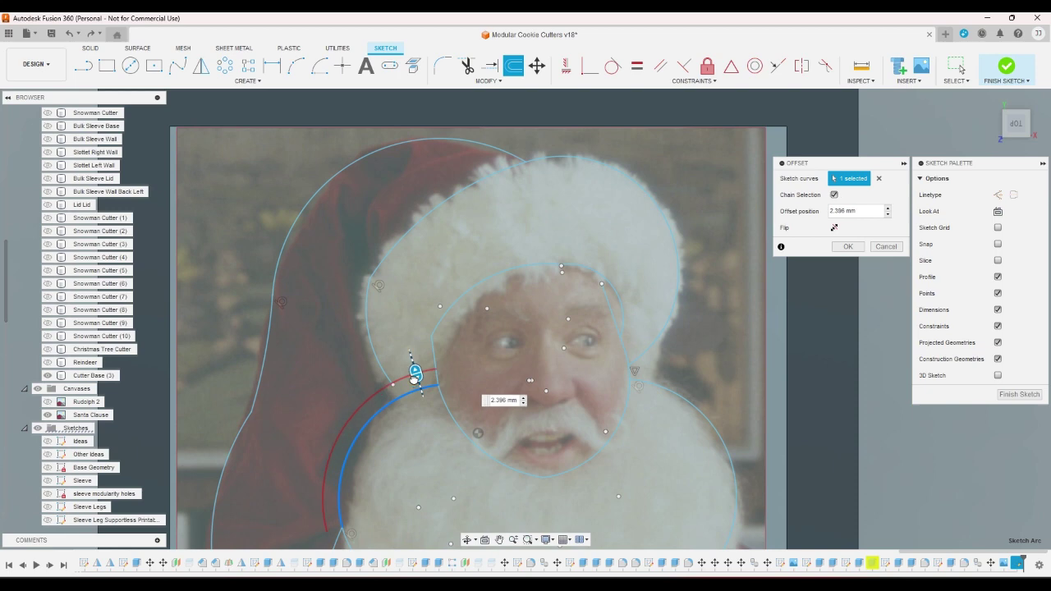
{"action": "left_click", "coordinate": [848, 246]}
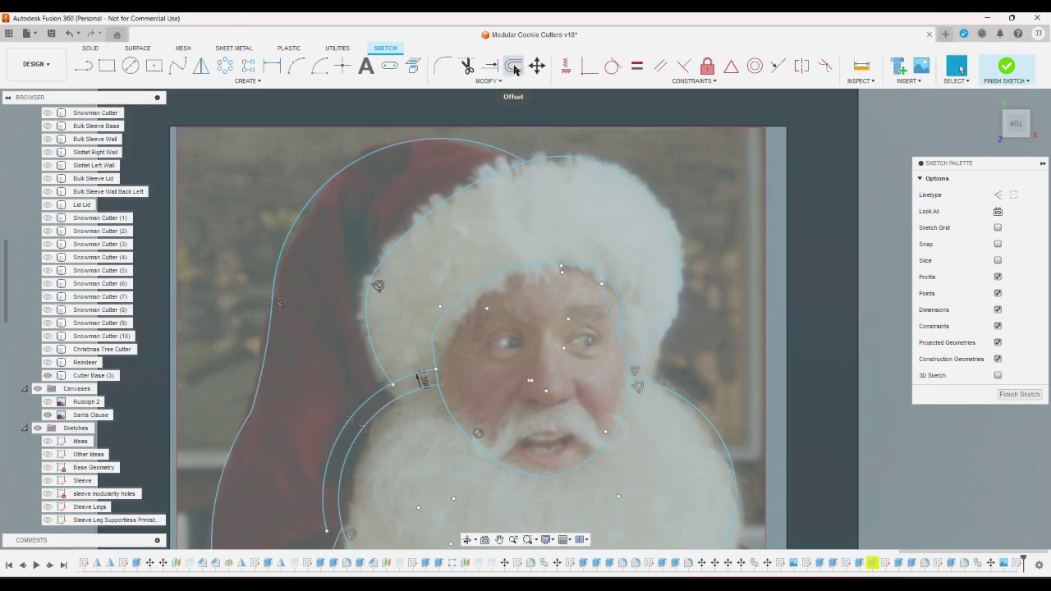
Extend the offset arc and trim it to run only between the fur trim's left edge and the face outline
{"action": "left_click", "coordinate": [490, 65]}
{"action": "left_click", "coordinate": [375, 401]}
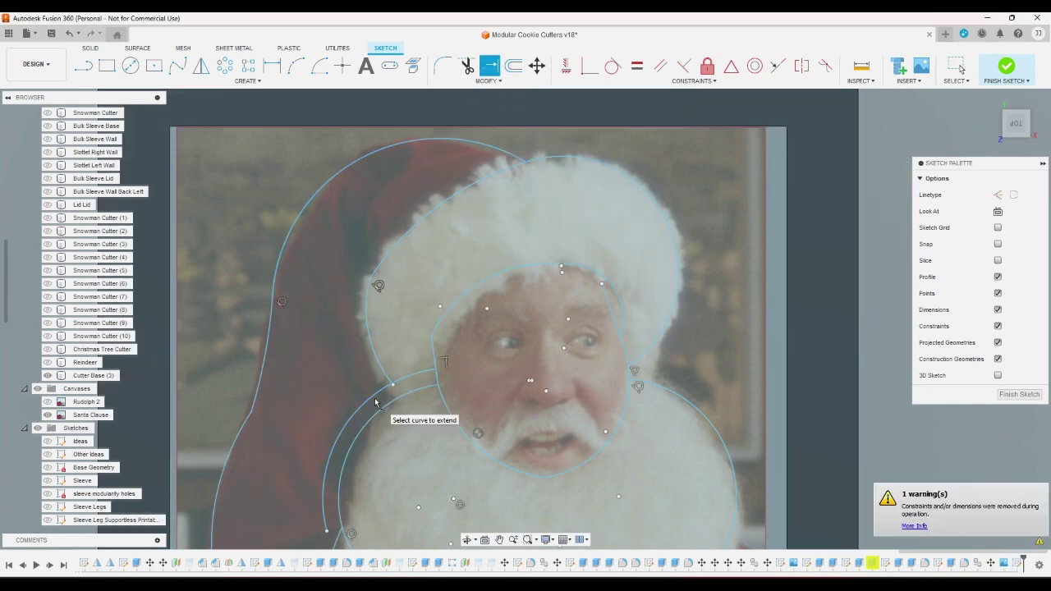
{"action": "left_click", "coordinate": [467, 69]}
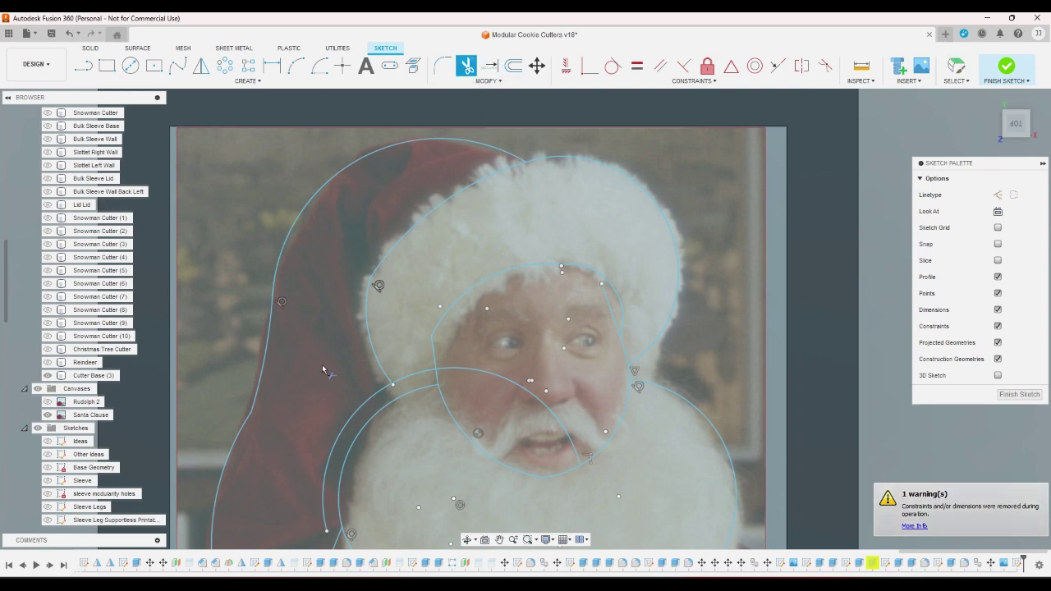
{"action": "left_click", "coordinate": [400, 401]}
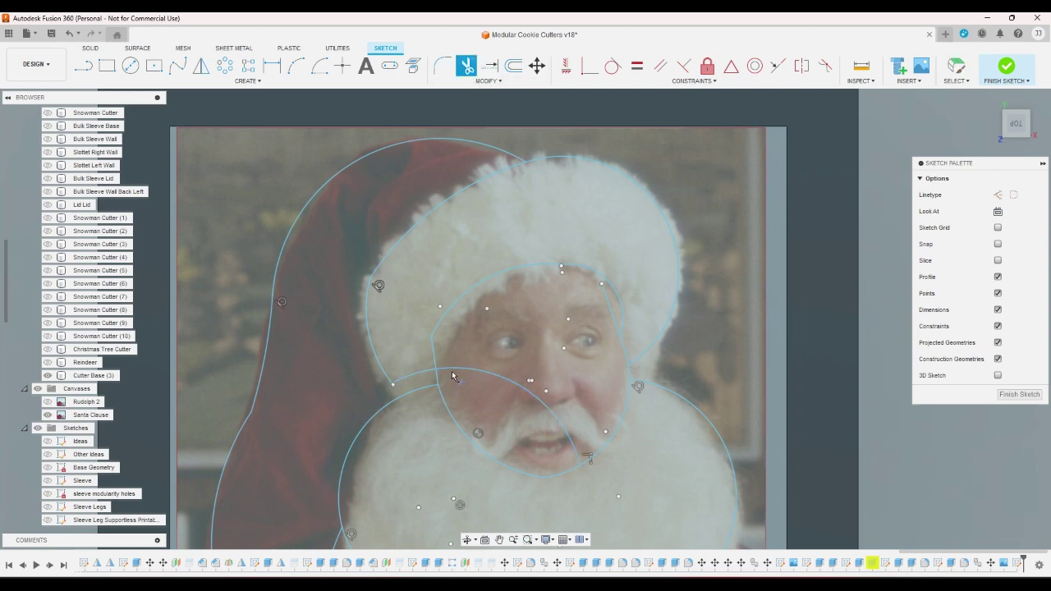
{"action": "right_click", "coordinate": [462, 356]}
{"action": "left_click", "coordinate": [491, 355]}
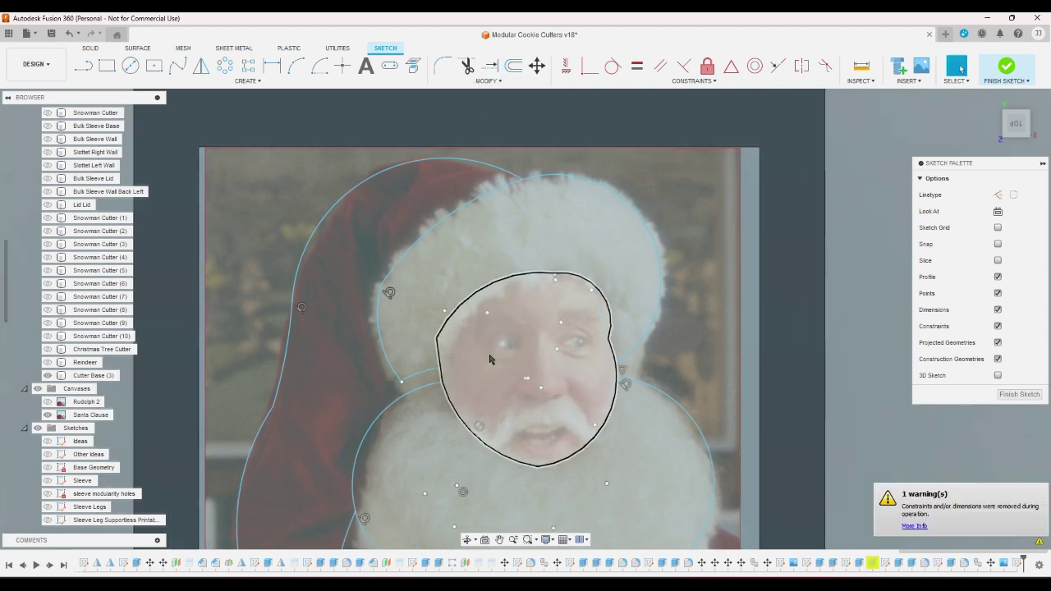
Hide the Santa Clause canvas and trim the stray straight line inside the face outline's upper right
{"action": "scroll", "coordinate": [492, 358], "scroll_direction": "down", "scroll_amount": 3}
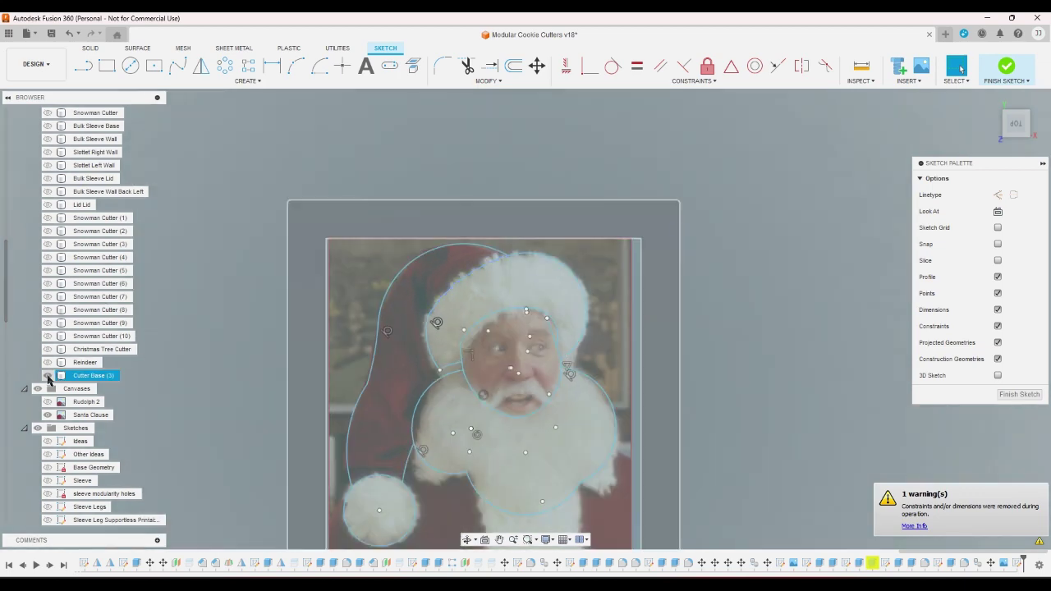
{"action": "left_click", "coordinate": [47, 415]}
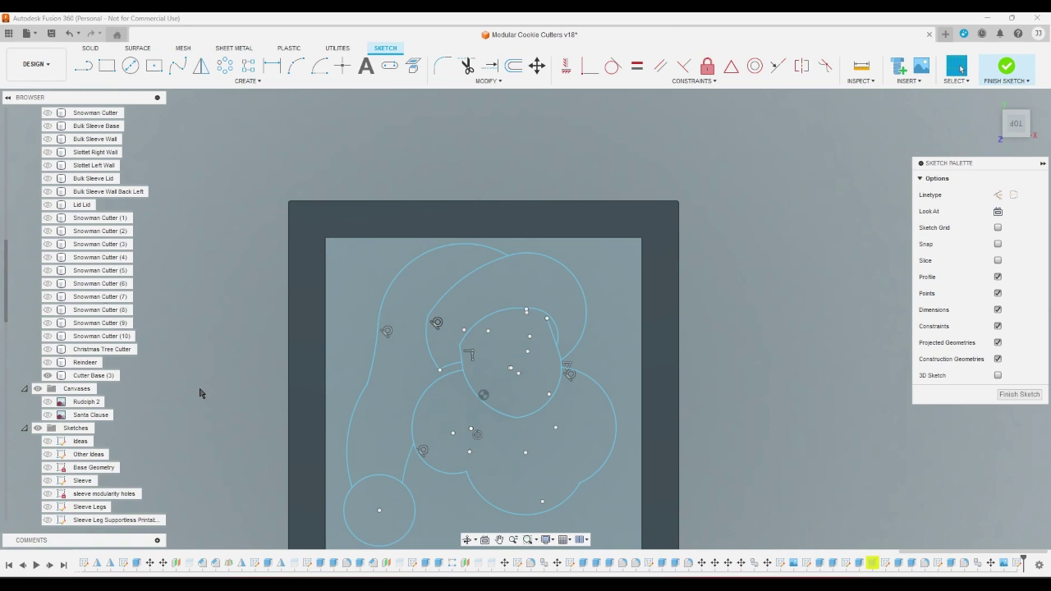
{"action": "left_click", "coordinate": [466, 66]}
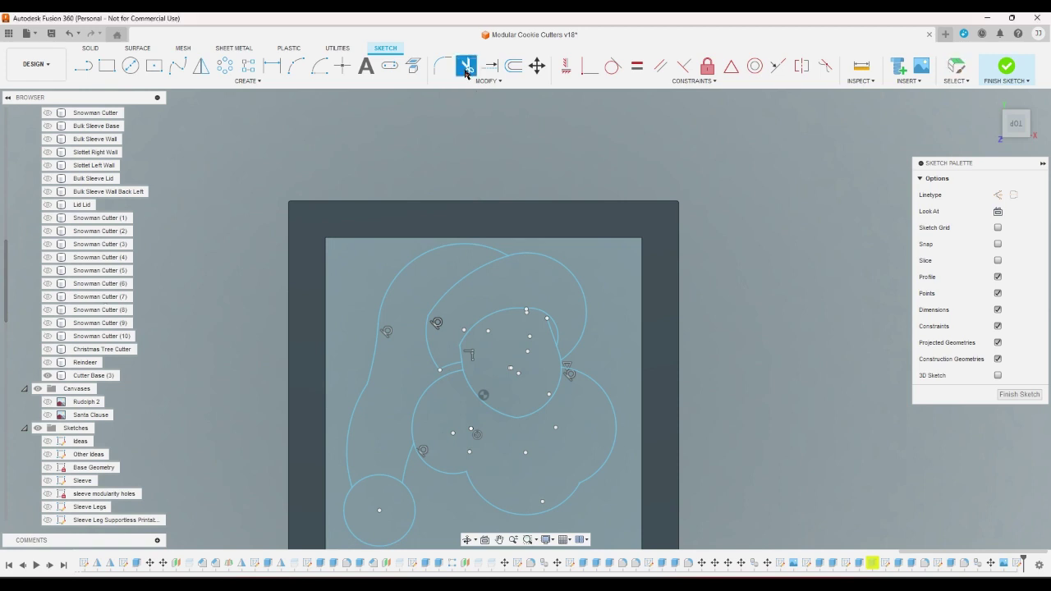
{"action": "left_click", "coordinate": [549, 322]}
{"action": "scroll", "coordinate": [610, 282], "scroll_direction": "up", "scroll_amount": 5}
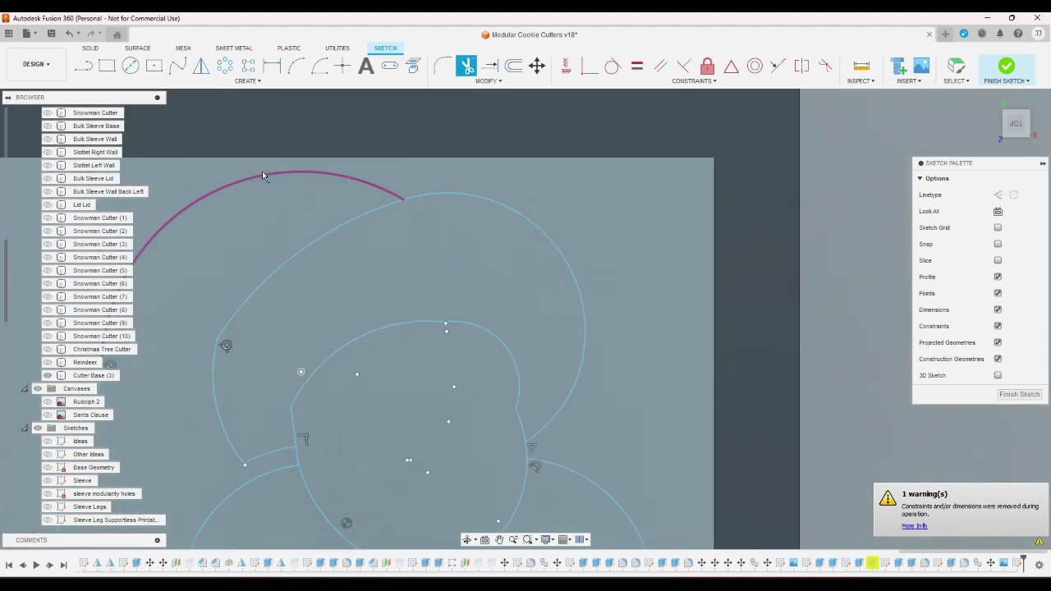
Draw a flatter three-point arc across the face outline's upper right and delete the bulging outer arc
{"action": "left_click", "coordinate": [295, 66]}
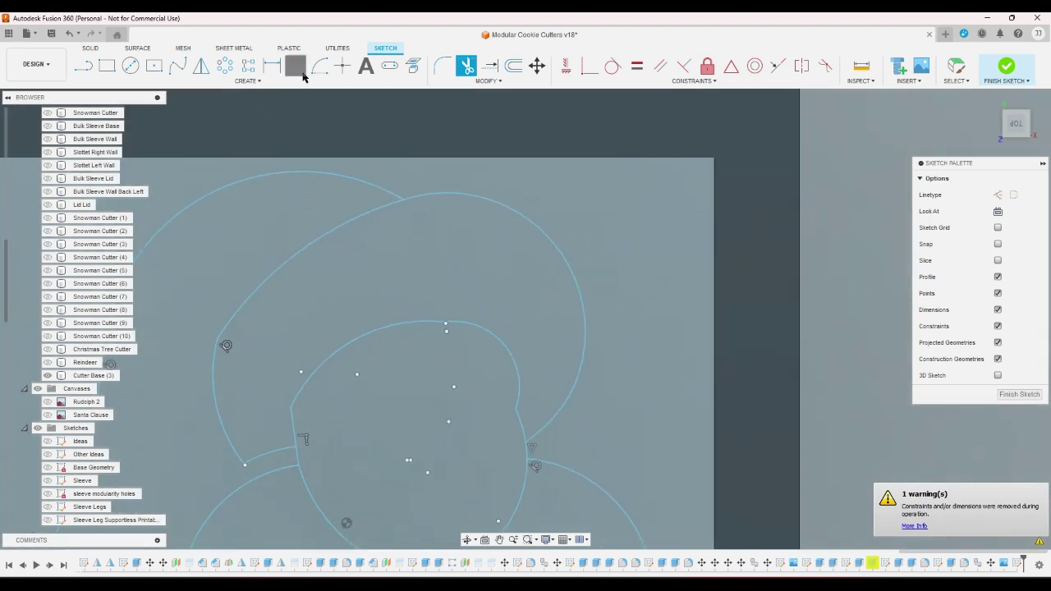
{"action": "left_click", "coordinate": [446, 324]}
{"action": "left_click", "coordinate": [515, 408]}
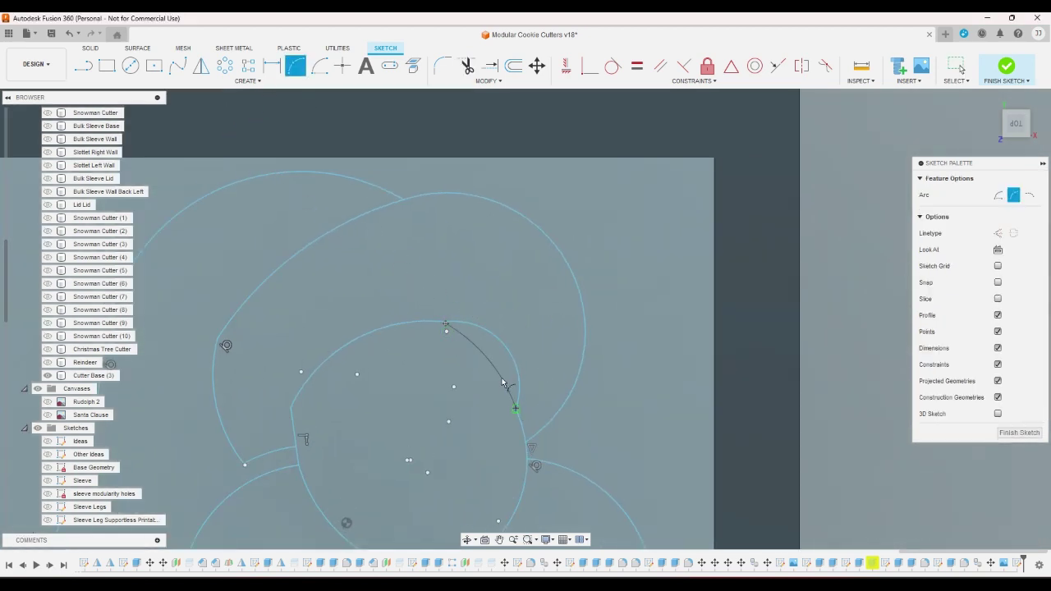
{"action": "left_click", "coordinate": [518, 379]}
{"action": "key", "text": "Escape"}
{"action": "left_click", "coordinate": [506, 348]}
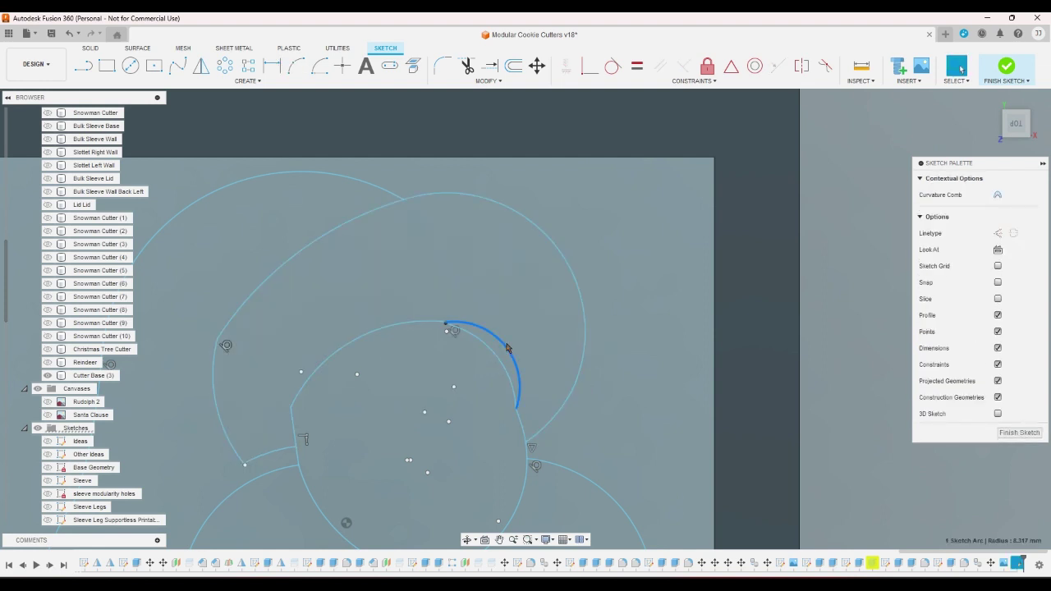
{"action": "left_click", "coordinate": [629, 364]}
Show the Santa Clause canvas again and draw a center-based circle over each eye
{"action": "scroll", "coordinate": [649, 260], "scroll_direction": "down", "scroll_amount": 5}
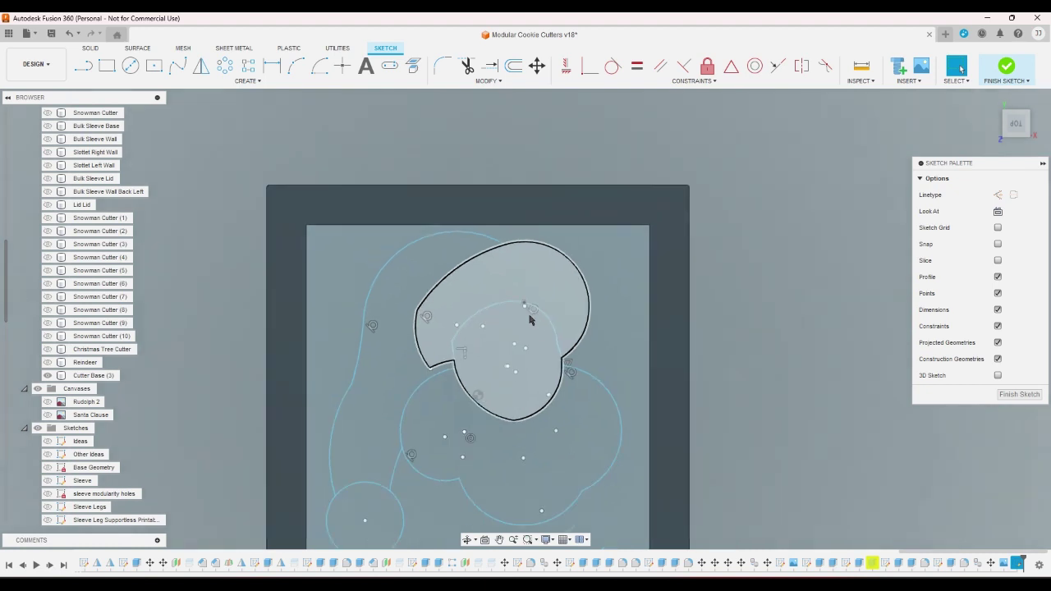
{"action": "scroll", "coordinate": [529, 320], "scroll_direction": "down", "scroll_amount": 3}
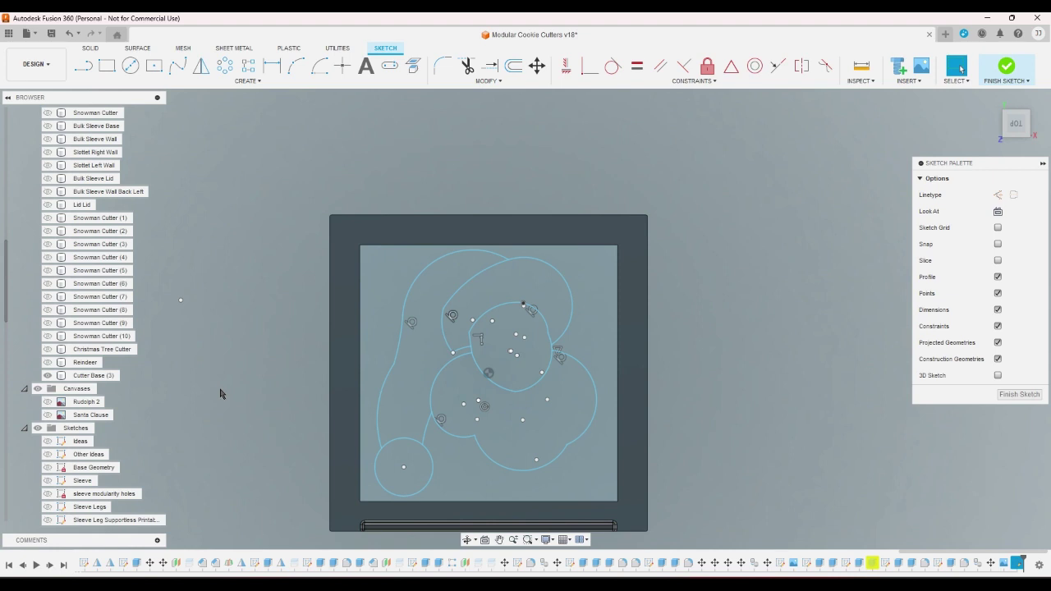
{"action": "left_click", "coordinate": [47, 414]}
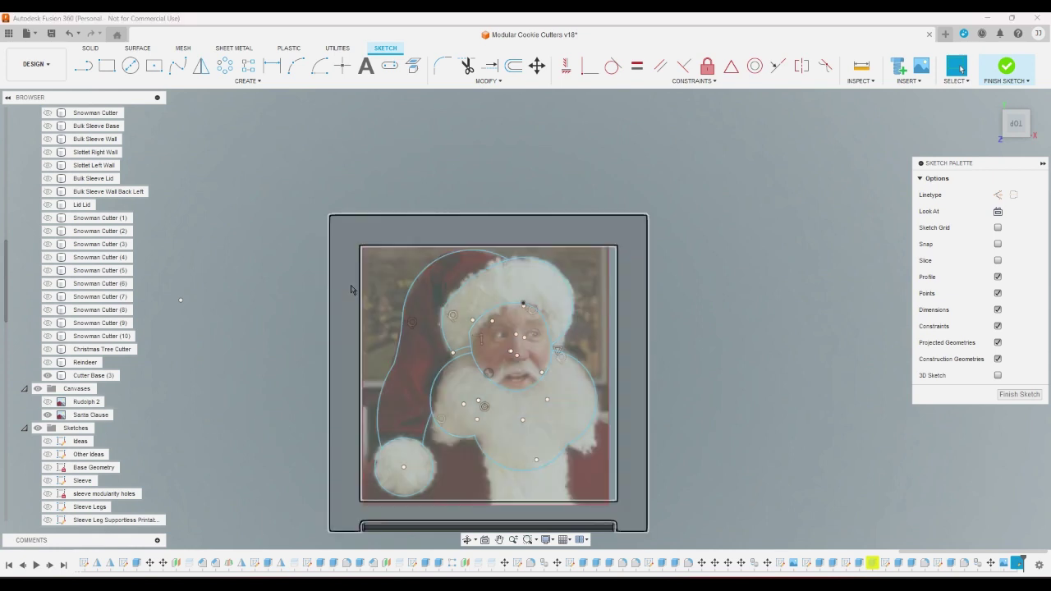
{"action": "left_click", "coordinate": [131, 66]}
{"action": "scroll", "coordinate": [460, 262], "scroll_direction": "up", "scroll_amount": 2}
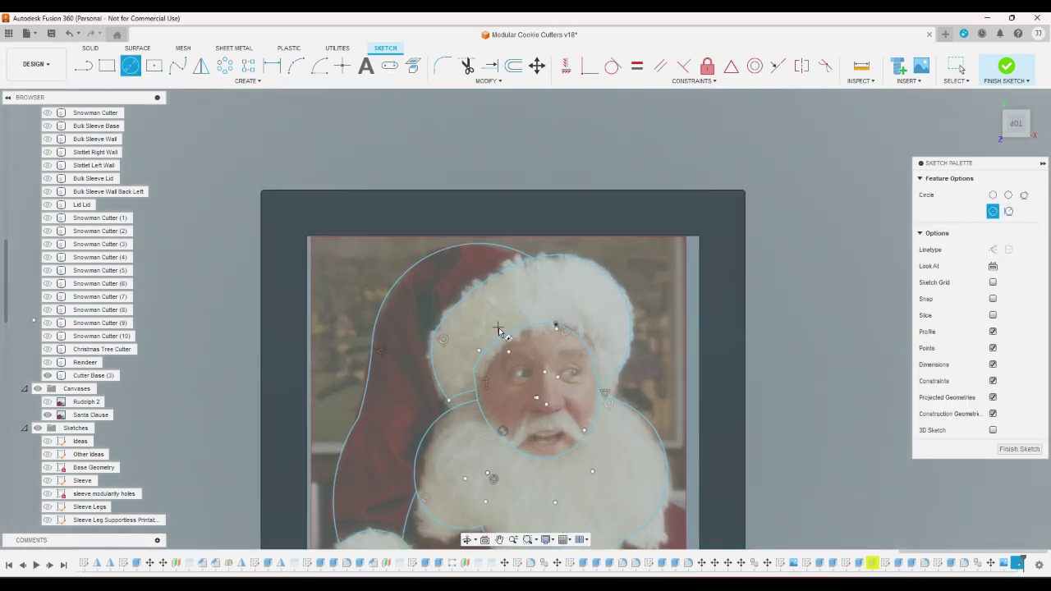
{"action": "left_click", "coordinate": [520, 374]}
{"action": "left_click", "coordinate": [529, 380]}
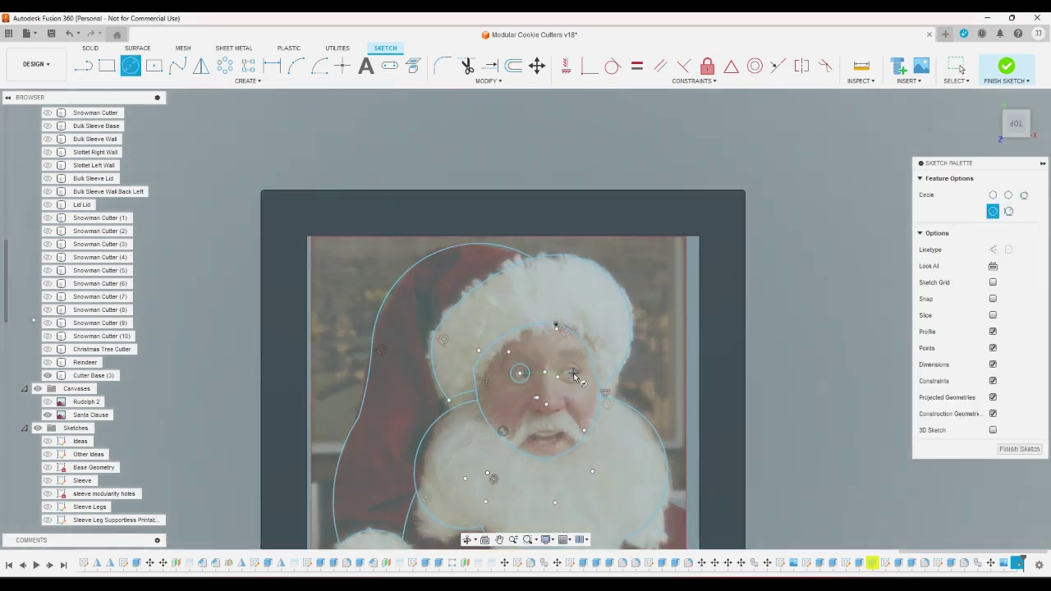
{"action": "left_click", "coordinate": [572, 374]}
{"action": "left_click", "coordinate": [577, 378]}
Outline the mouth, about 8.7 mm wide, with a lower and an upper three-point arc sharing both end points
{"action": "scroll", "coordinate": [574, 401], "scroll_direction": "up", "scroll_amount": 2}
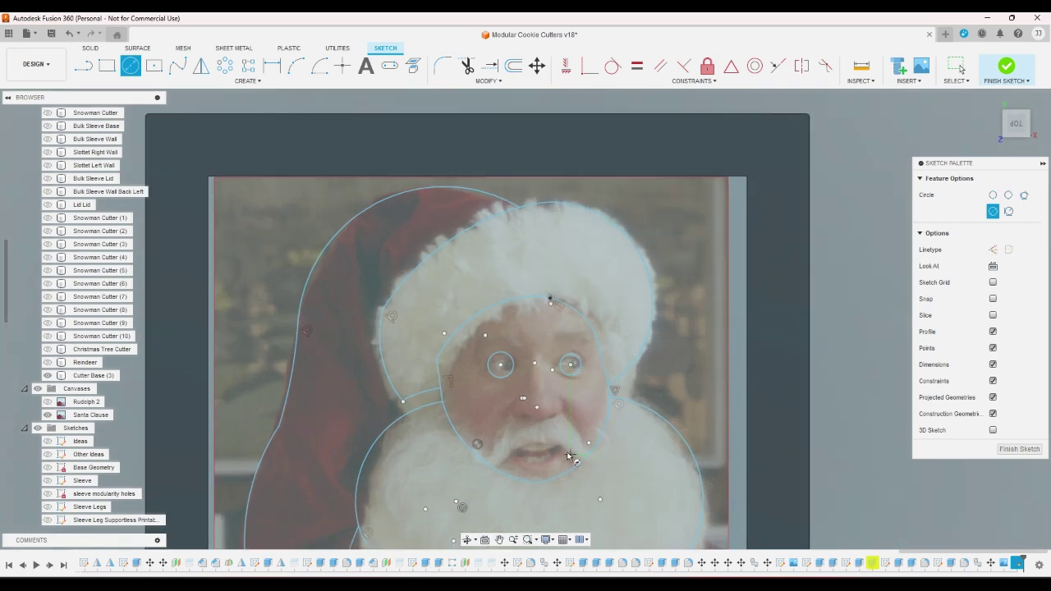
{"action": "left_click", "coordinate": [293, 66]}
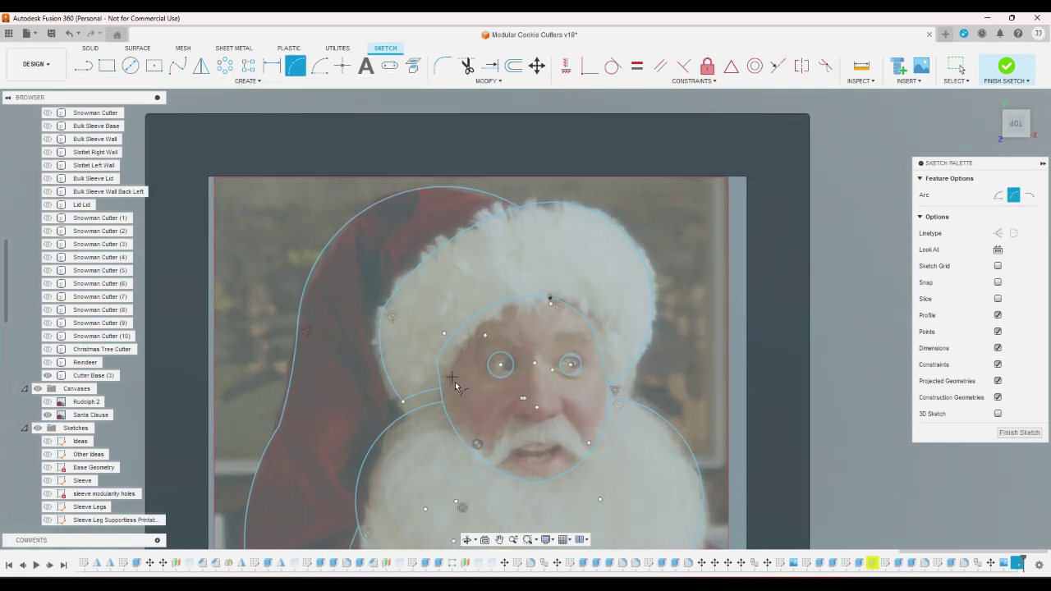
{"action": "left_click", "coordinate": [512, 454]}
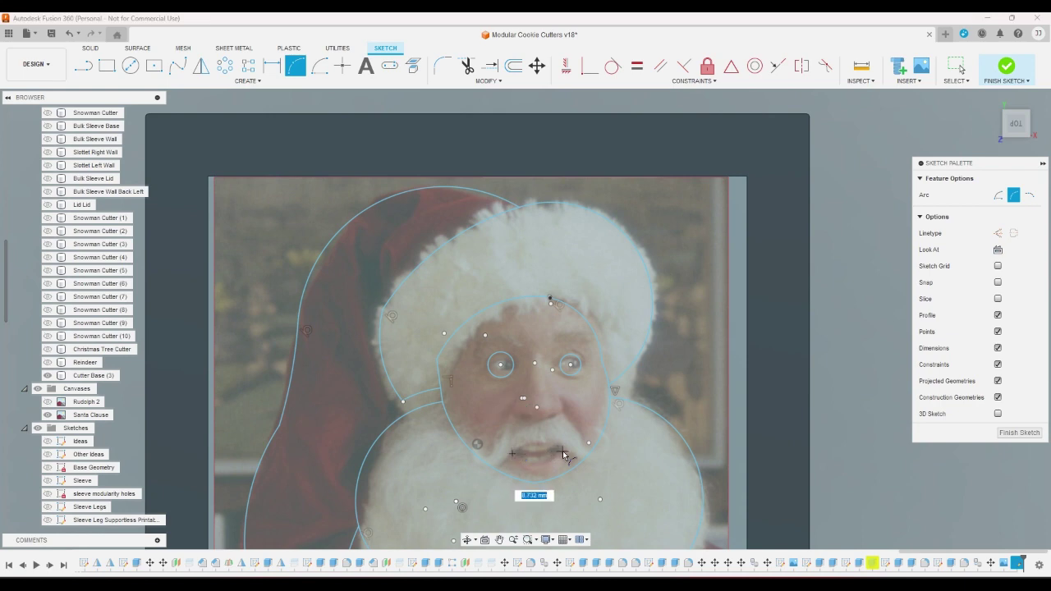
{"action": "left_click", "coordinate": [562, 450]}
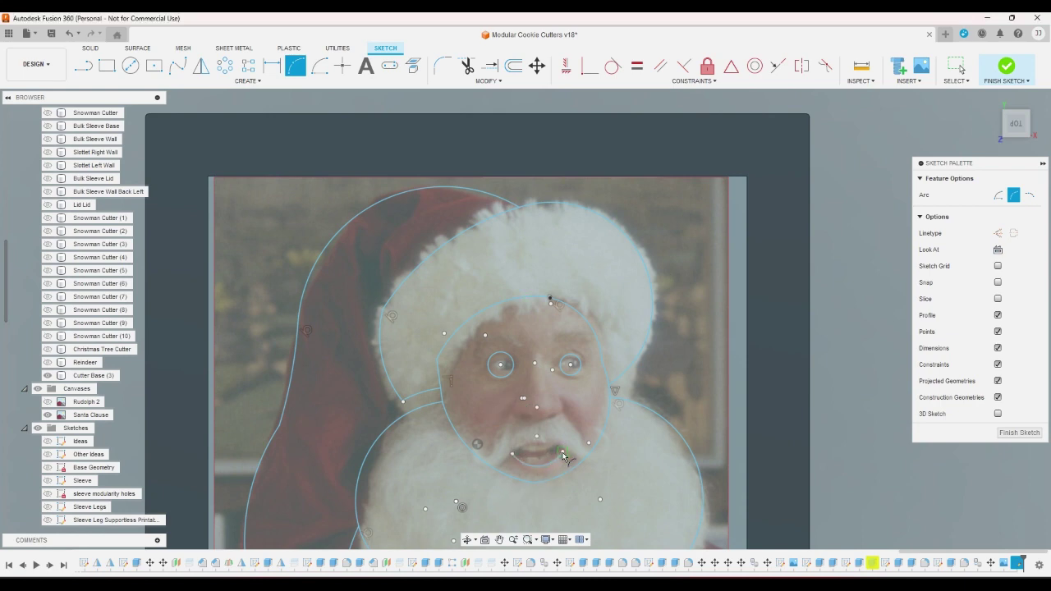
{"action": "left_click", "coordinate": [515, 455]}
{"action": "scroll", "coordinate": [523, 435], "scroll_direction": "down", "scroll_amount": 3}
{"action": "scroll", "coordinate": [524, 435], "scroll_direction": "up", "scroll_amount": 10}
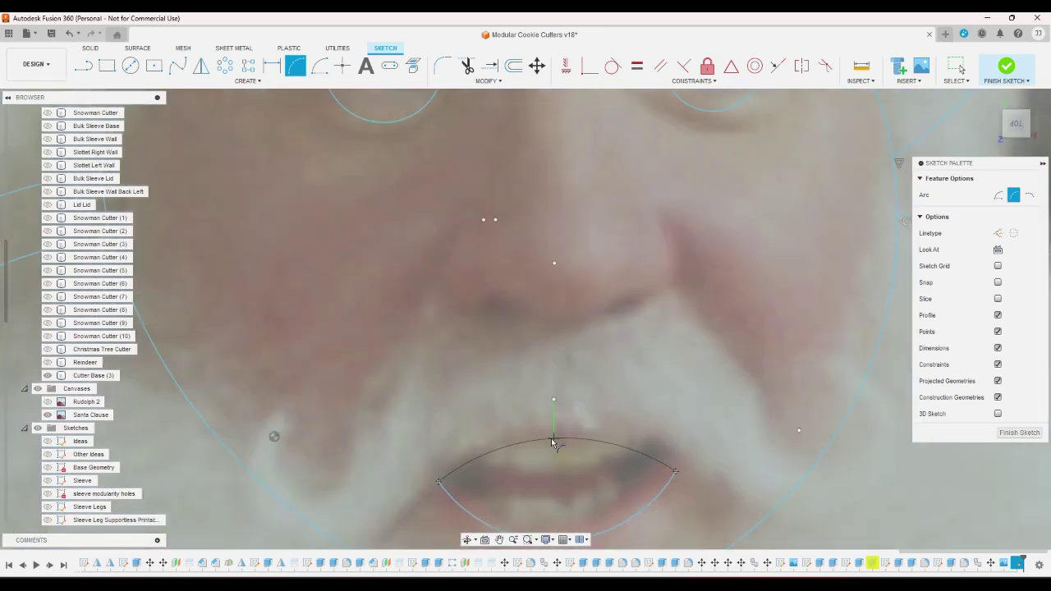
{"action": "scroll", "coordinate": [556, 448], "scroll_direction": "down", "scroll_amount": 3}
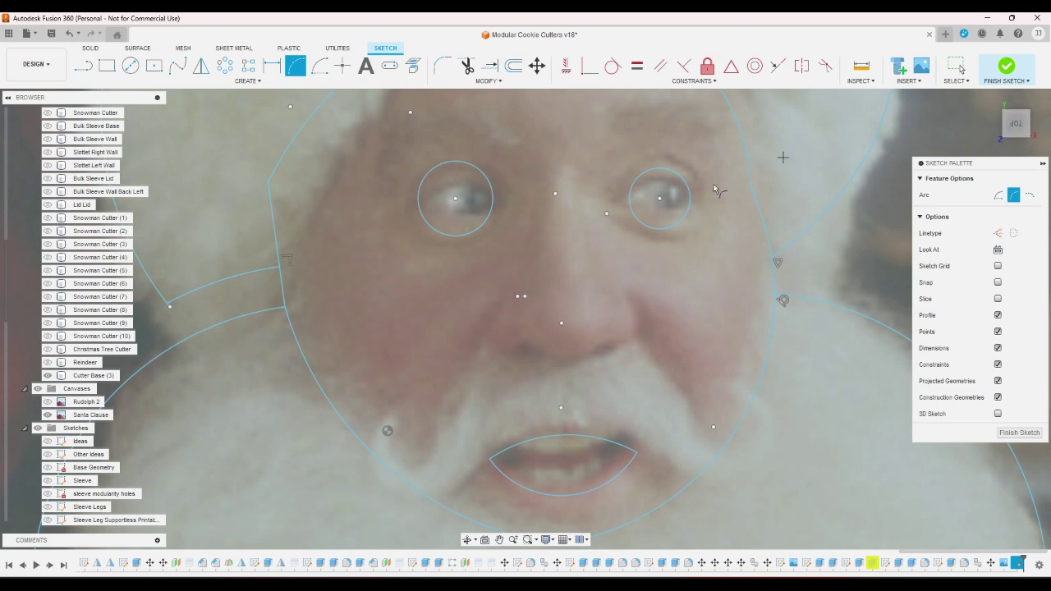
Leave the arc command and compare the traced Santa outline with the Santa Clause canvas hidden and shown
{"action": "left_click", "coordinate": [48, 415]}
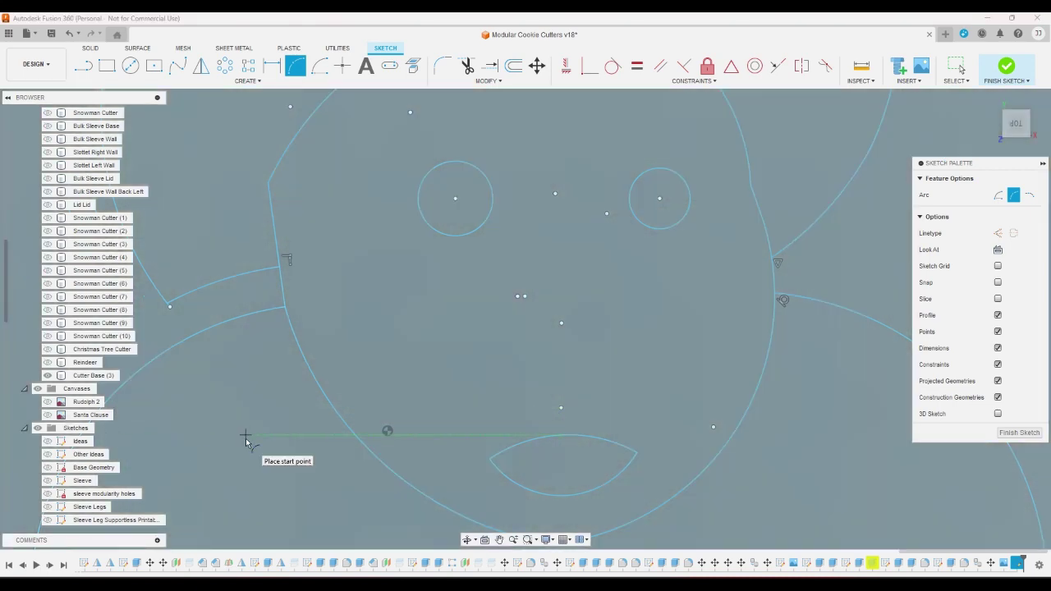
{"action": "right_click", "coordinate": [690, 349]}
{"action": "left_click", "coordinate": [652, 344]}
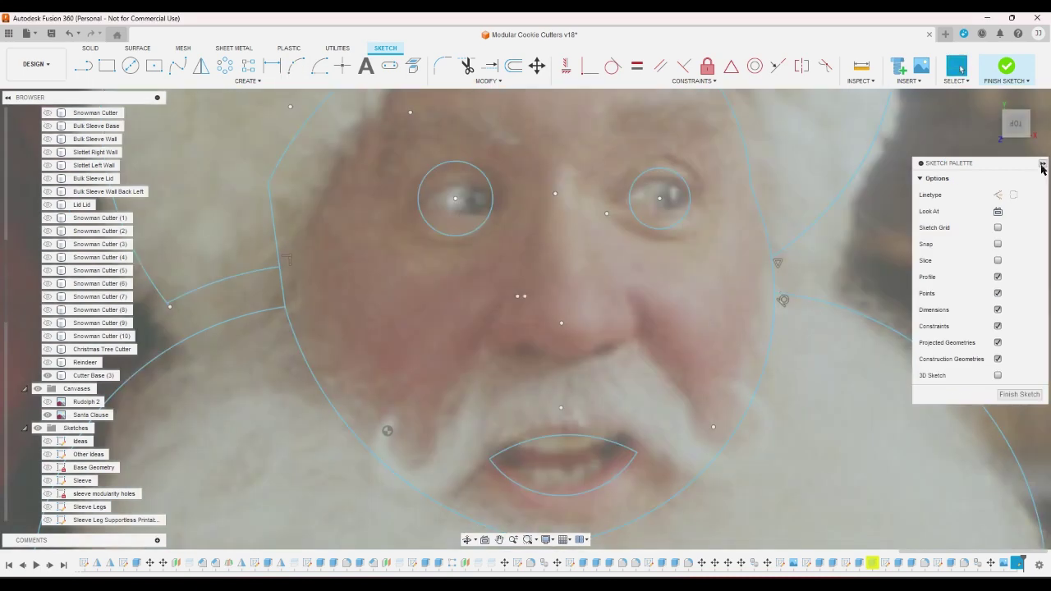
{"action": "scroll", "coordinate": [728, 298], "scroll_direction": "down", "scroll_amount": 5}
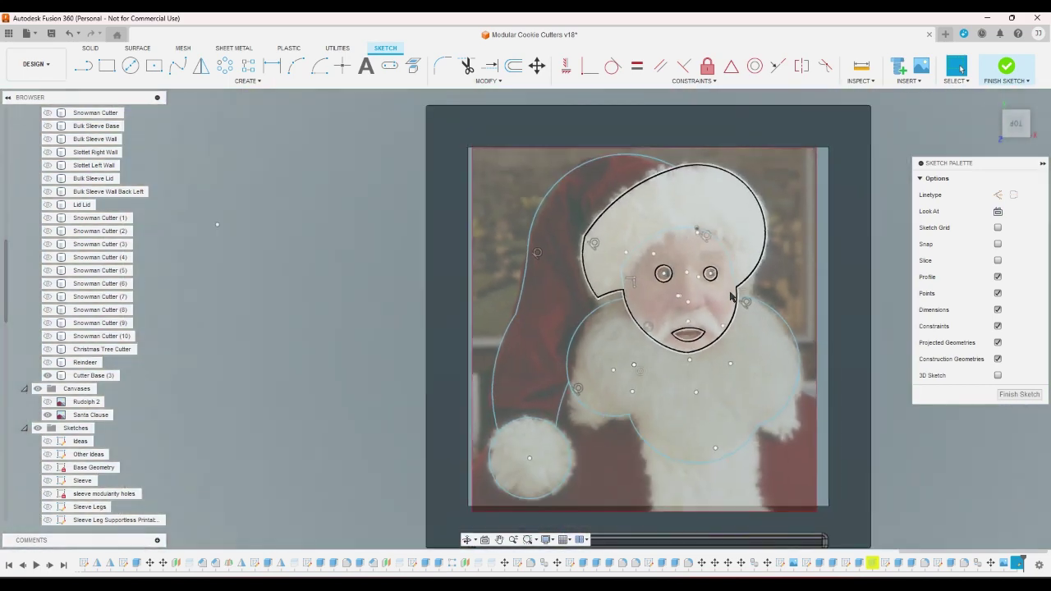
{"action": "left_click", "coordinate": [48, 415]}
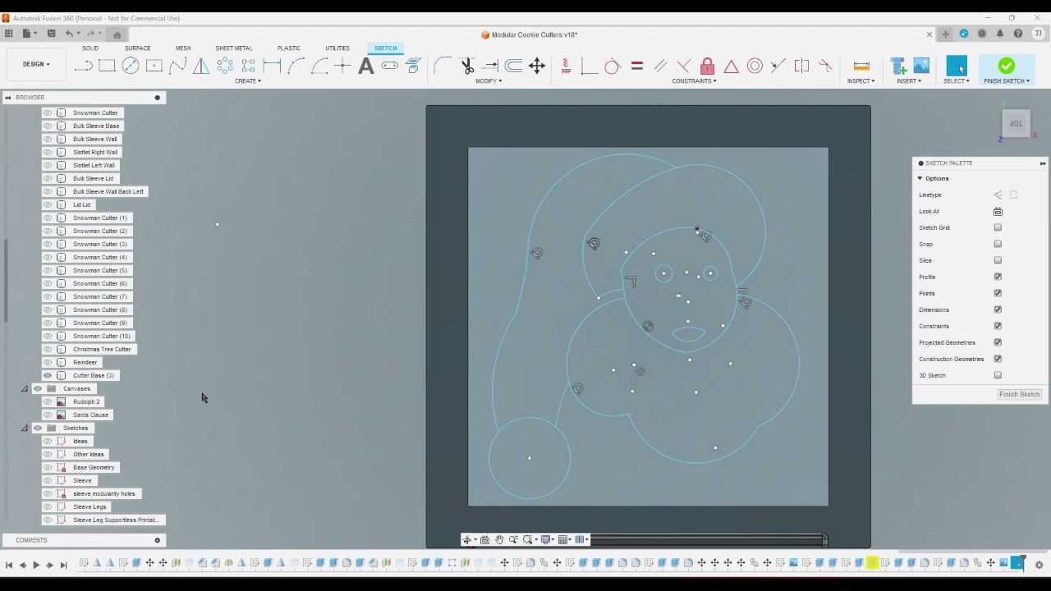
{"action": "left_click", "coordinate": [47, 415]}
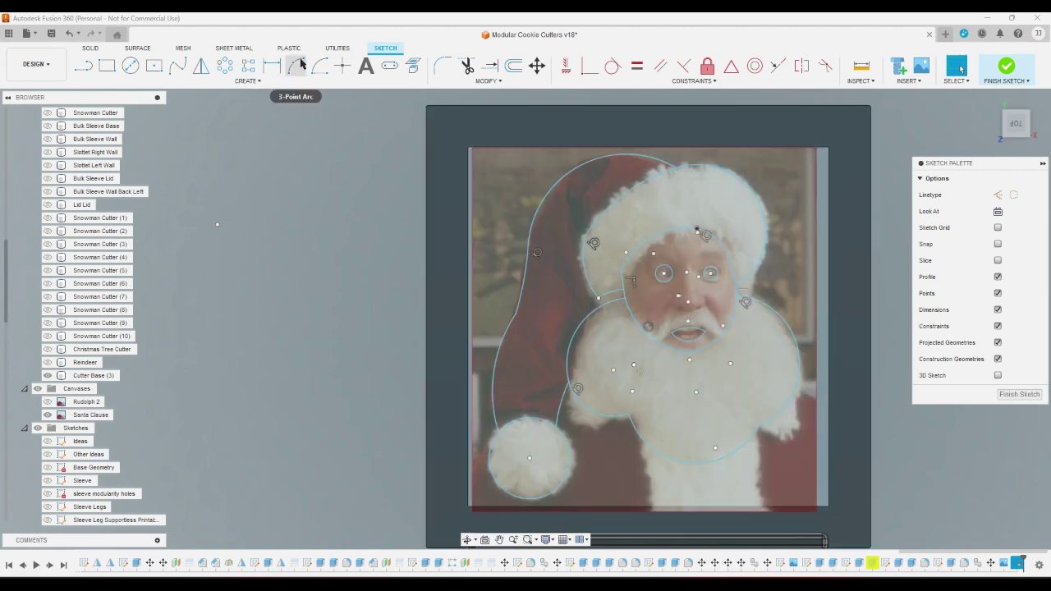
Draw a line about 3.4 mm long from the fur trim's lower left corner to the beard outline, closing the gap between them
{"action": "left_click", "coordinate": [92, 68]}
{"action": "scroll", "coordinate": [569, 275], "scroll_direction": "up", "scroll_amount": 2}
{"action": "scroll", "coordinate": [569, 274], "scroll_direction": "up", "scroll_amount": 2}
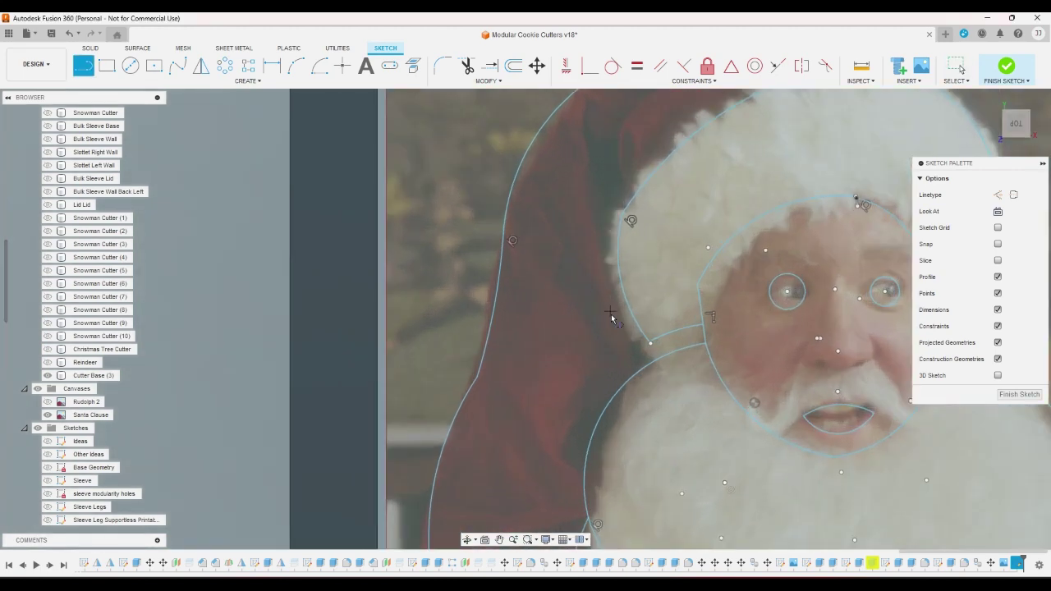
{"action": "left_click", "coordinate": [650, 344]}
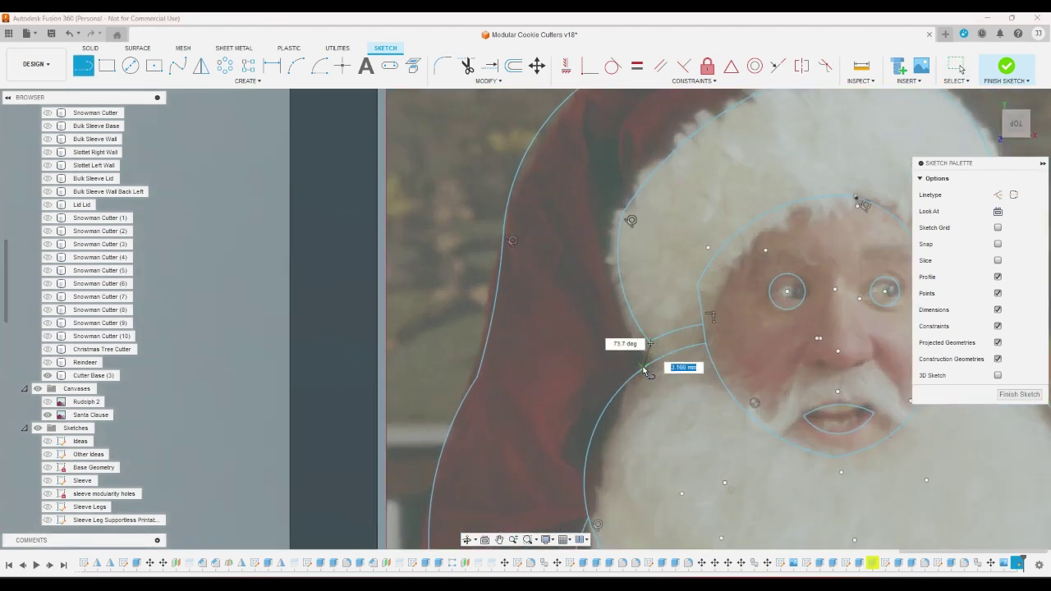
{"action": "left_click", "coordinate": [643, 371]}
{"action": "scroll", "coordinate": [516, 381], "scroll_direction": "down", "scroll_amount": 2}
{"action": "scroll", "coordinate": [517, 382], "scroll_direction": "down", "scroll_amount": 2}
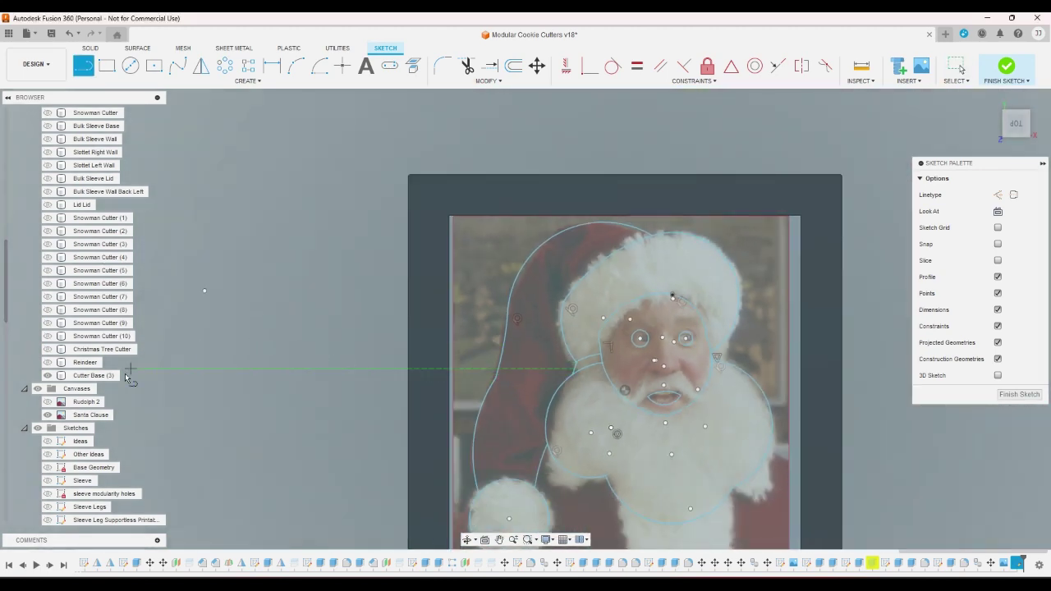
{"action": "left_click", "coordinate": [47, 415]}
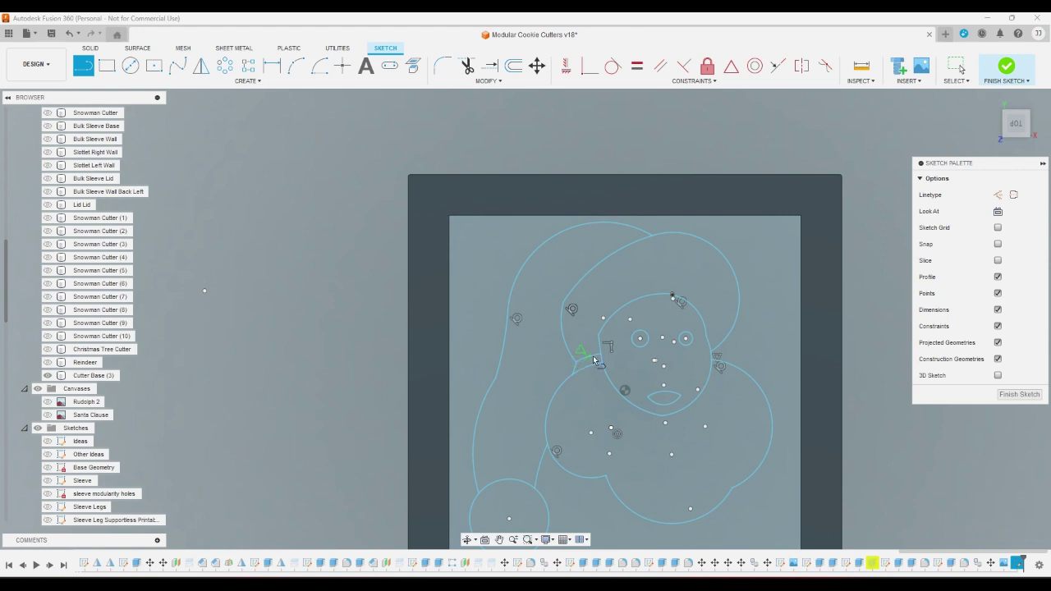
{"action": "right_click", "coordinate": [342, 303]}
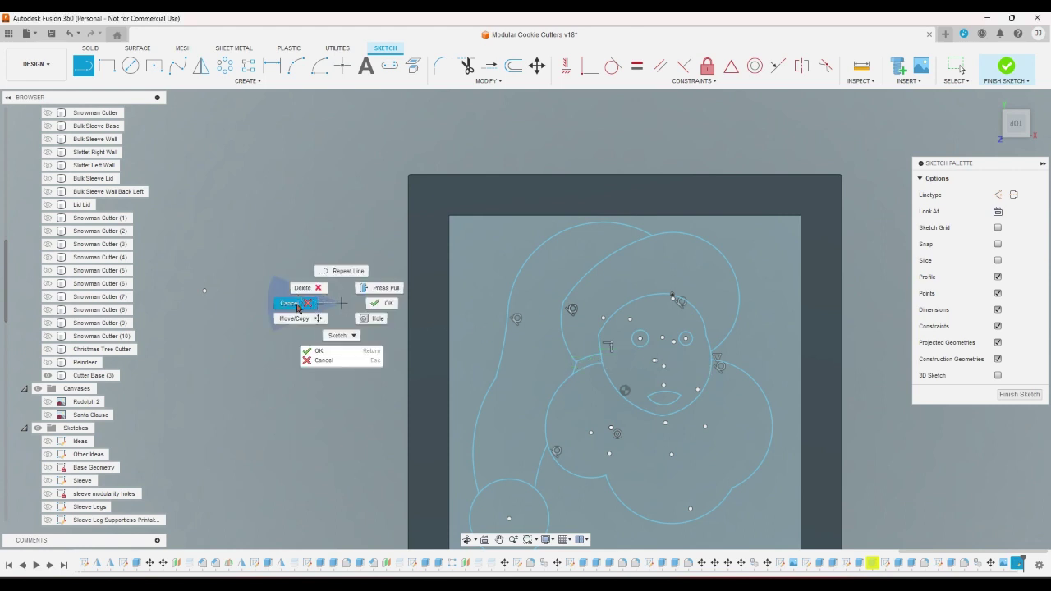
{"action": "left_click", "coordinate": [297, 305]}
Delete both eye circles and the two mouth arcs from the face
{"action": "scroll", "coordinate": [639, 339], "scroll_direction": "up", "scroll_amount": 5}
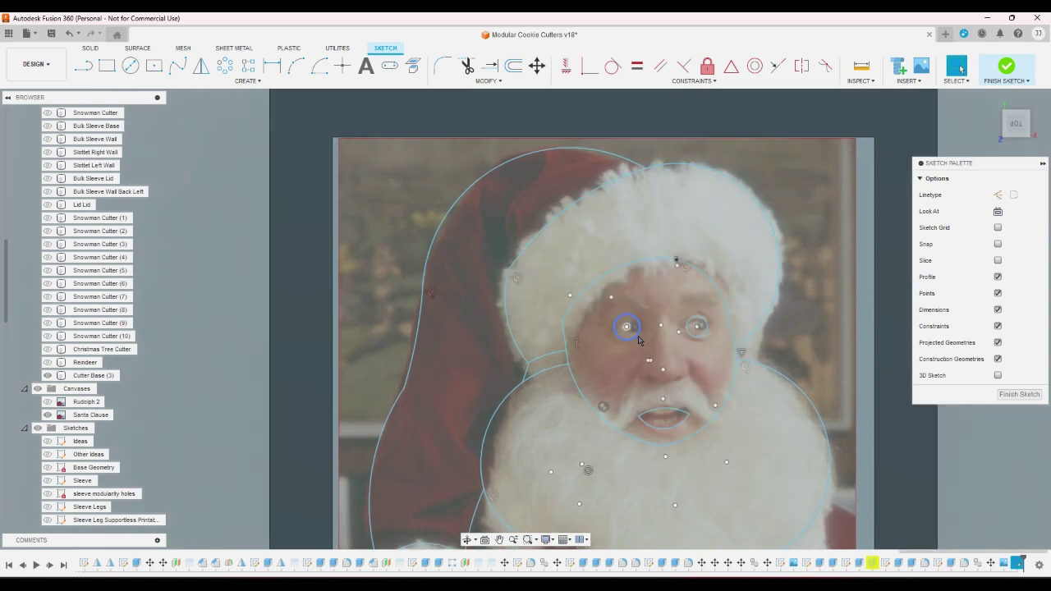
{"action": "left_click", "coordinate": [638, 336]}
{"action": "key", "text": "Delete"}
{"action": "left_click", "coordinate": [691, 336]}
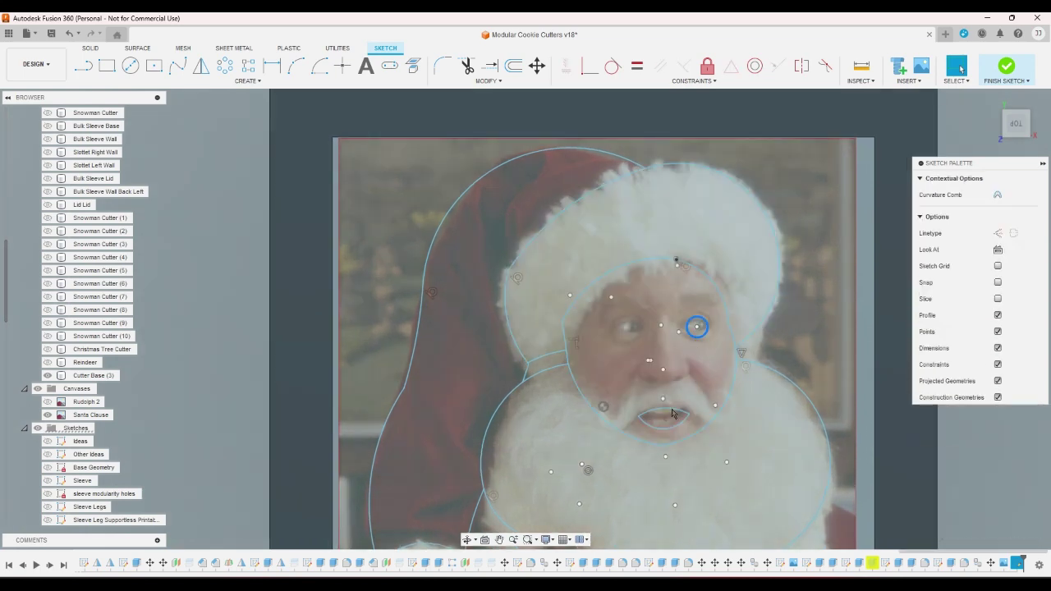
{"action": "left_click", "coordinate": [672, 413], "text": "shift"}
{"action": "key", "text": "Delete"}
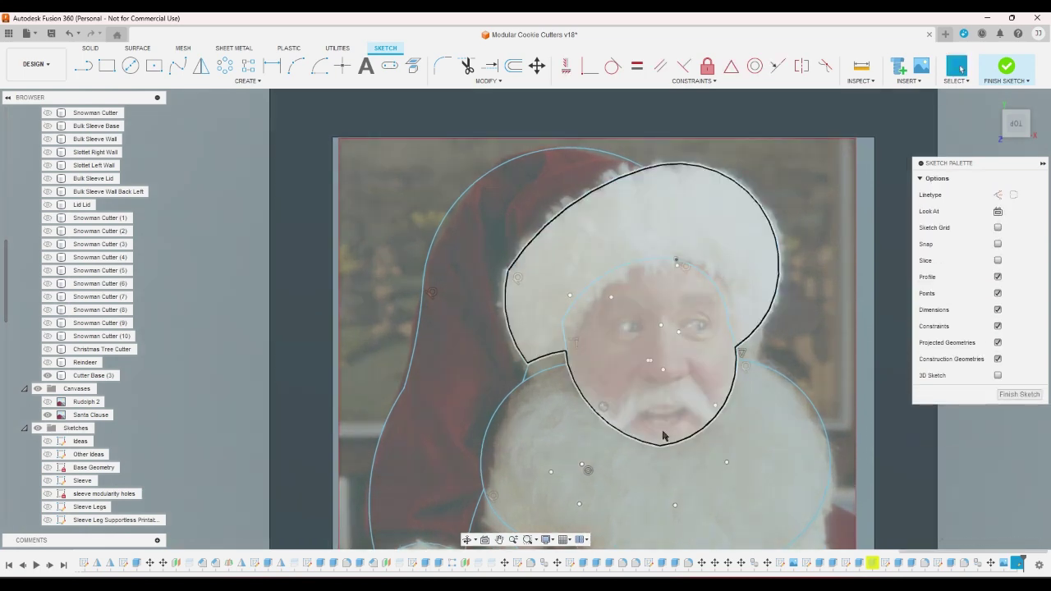
Delete the arcs along the face outline's upper left and upper right, beneath the fur trim
{"action": "left_click", "coordinate": [47, 415]}
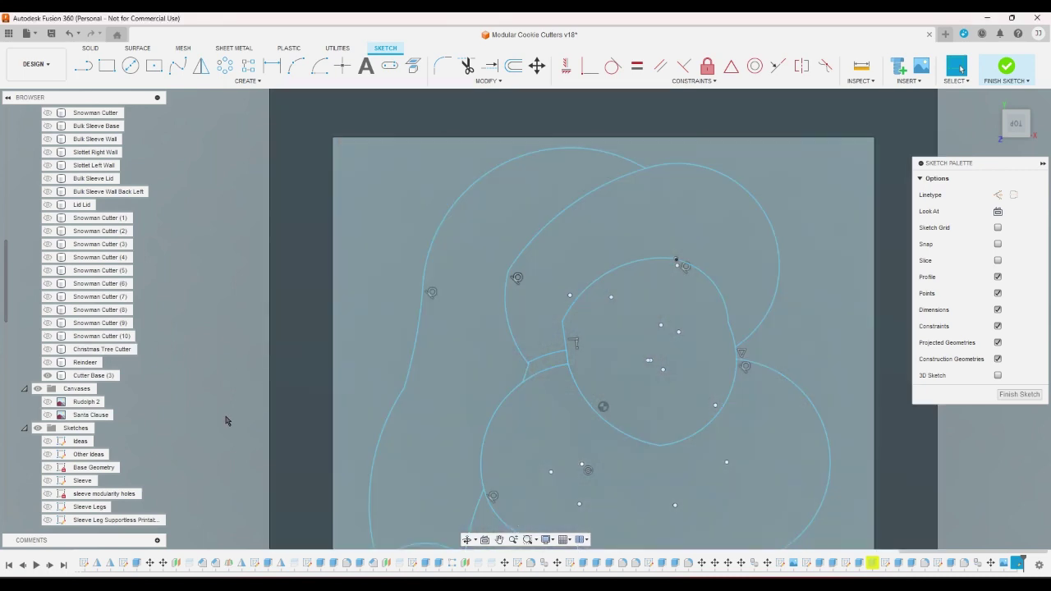
{"action": "right_click", "coordinate": [227, 421]}
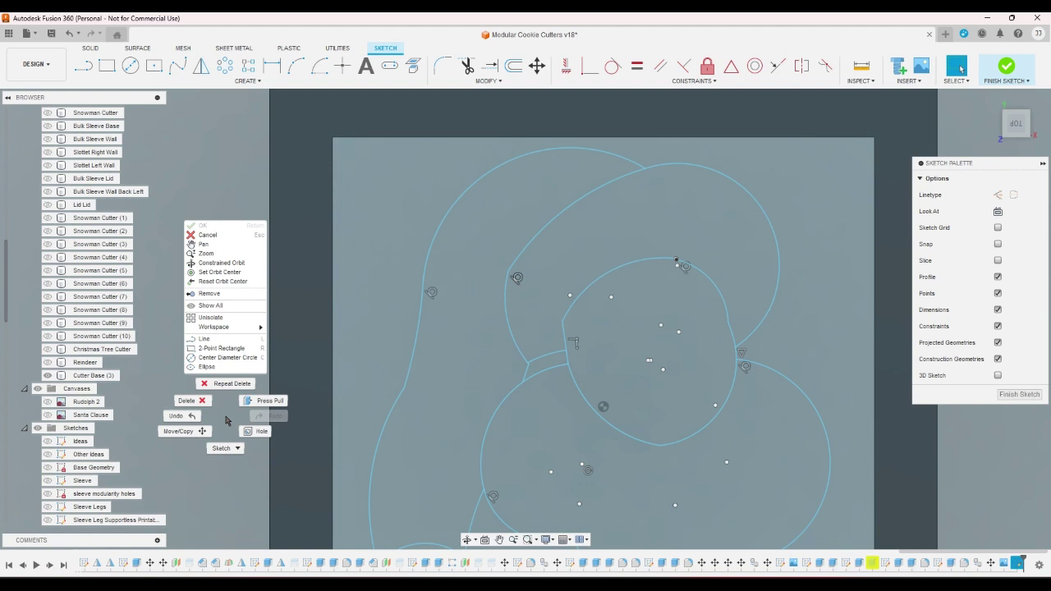
{"action": "left_click", "coordinate": [227, 420]}
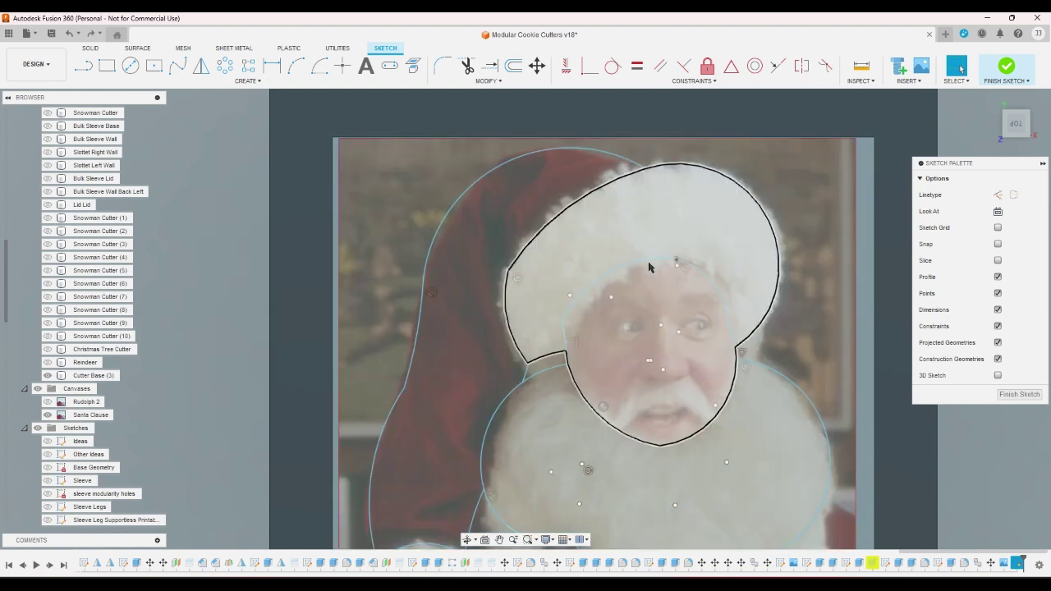
{"action": "left_click", "coordinate": [648, 267]}
{"action": "scroll", "coordinate": [590, 408], "scroll_direction": "down", "scroll_amount": 3}
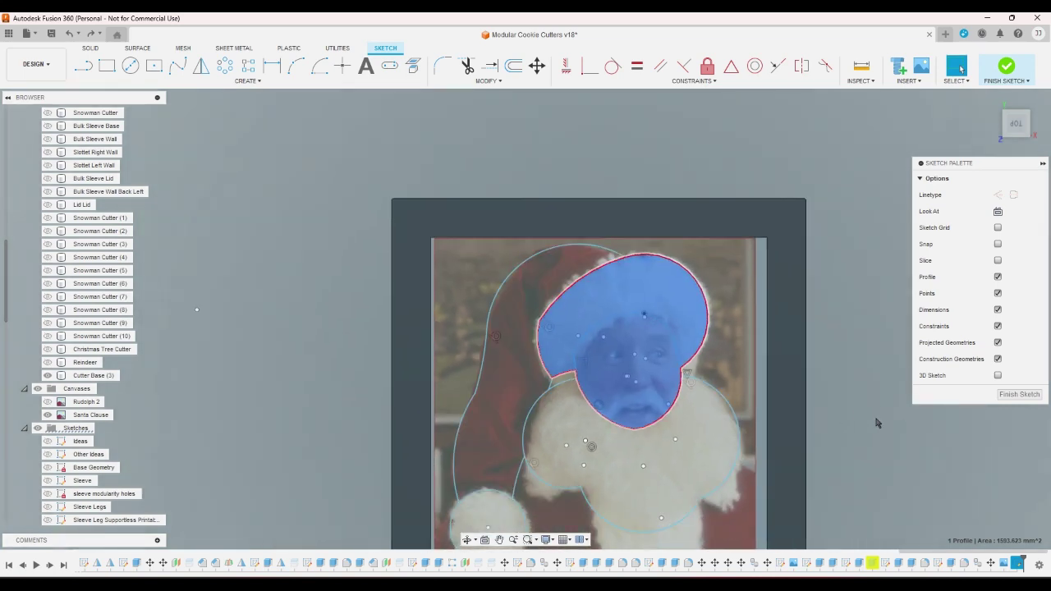
{"action": "scroll", "coordinate": [640, 310], "scroll_direction": "up", "scroll_amount": 3}
{"action": "key", "text": "l"}
{"action": "left_click_drag", "start_coordinate": [628, 310], "coordinate": [644, 316]}
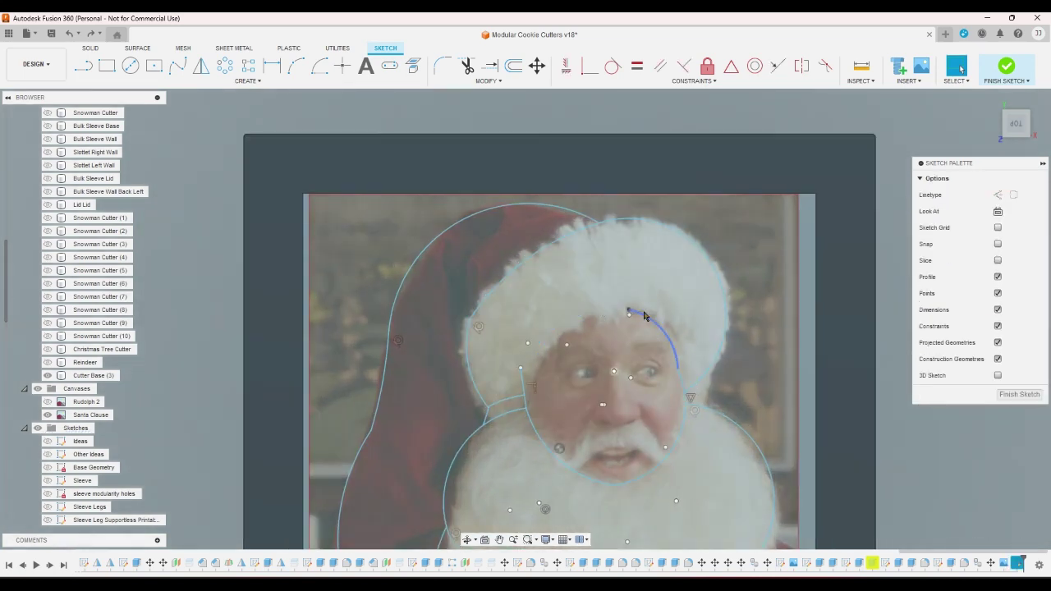
{"action": "key", "text": "Escape"}
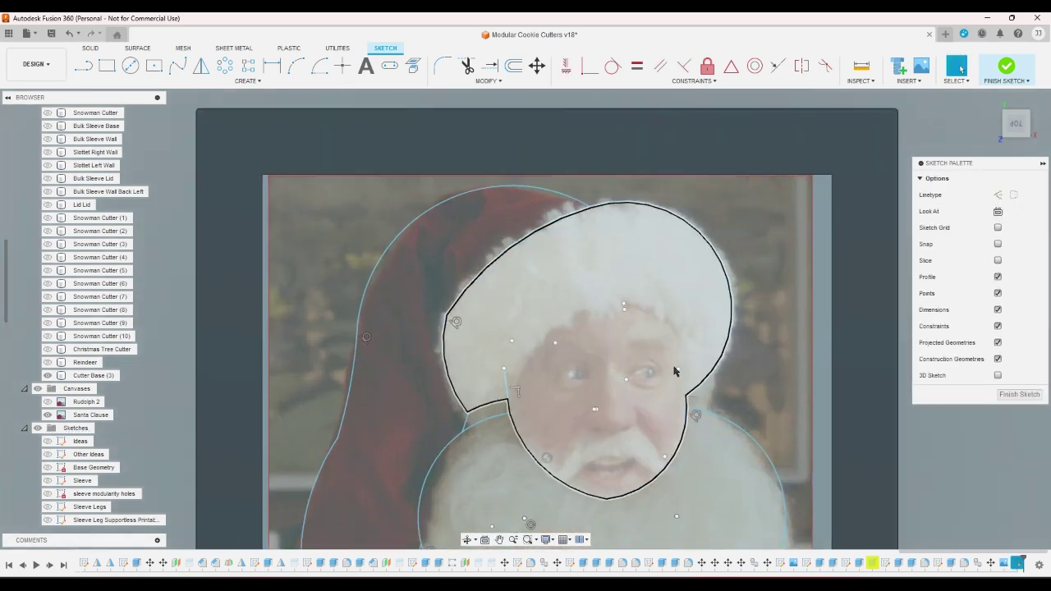
Trim the leftover piece of the face outline's right side just above the fur trim's lower right end
{"action": "scroll", "coordinate": [678, 371], "scroll_direction": "up", "scroll_amount": 2}
{"action": "scroll", "coordinate": [685, 386], "scroll_direction": "up", "scroll_amount": 2}
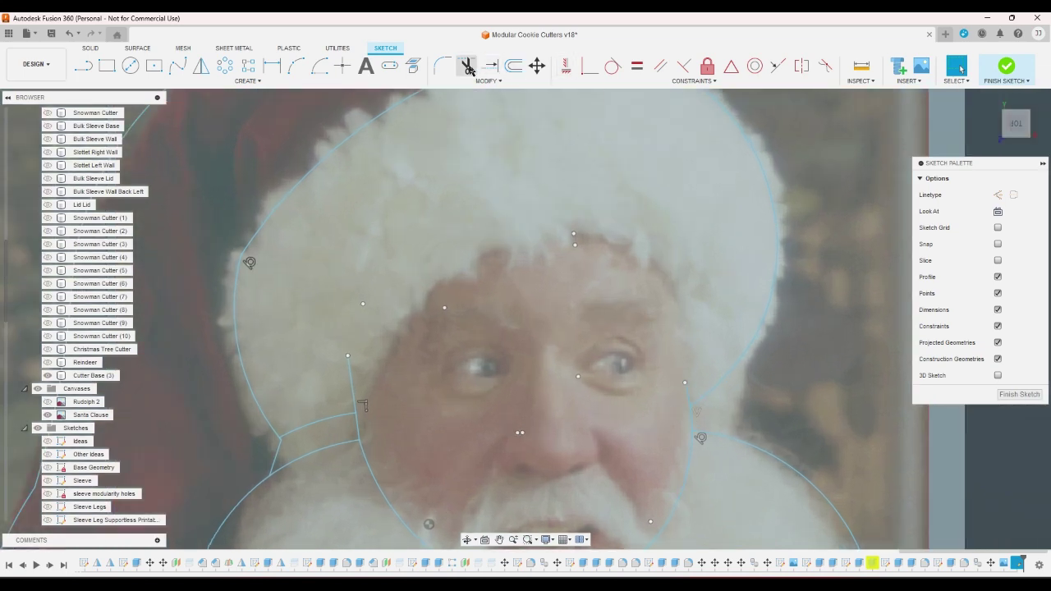
{"action": "left_click", "coordinate": [466, 66]}
{"action": "scroll", "coordinate": [643, 323], "scroll_direction": "up", "scroll_amount": 1}
{"action": "left_click", "coordinate": [696, 414]}
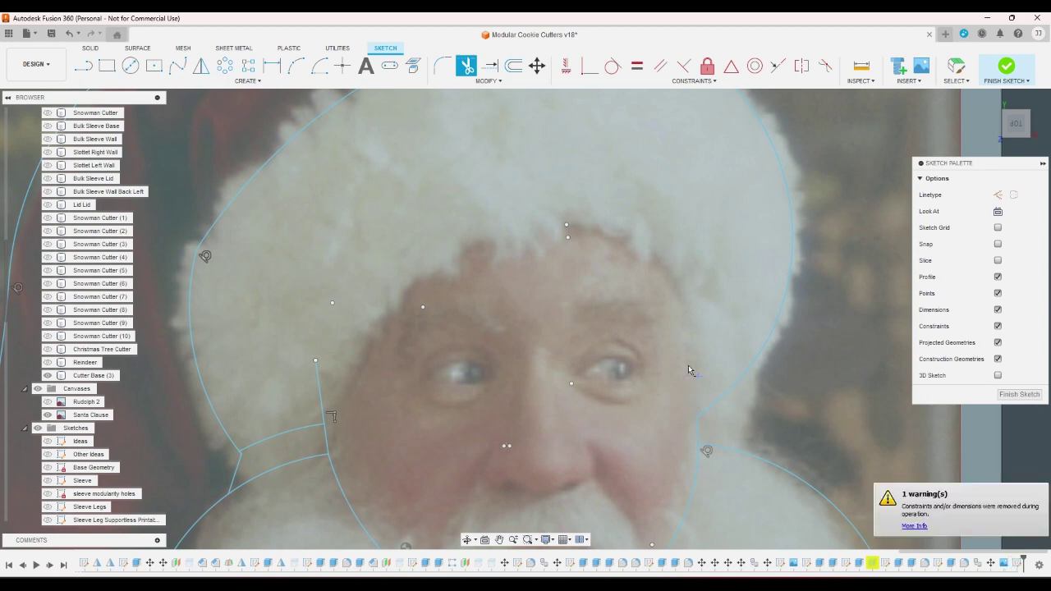
{"action": "scroll", "coordinate": [688, 365], "scroll_direction": "down", "scroll_amount": 4}
{"action": "right_click", "coordinate": [673, 414]}
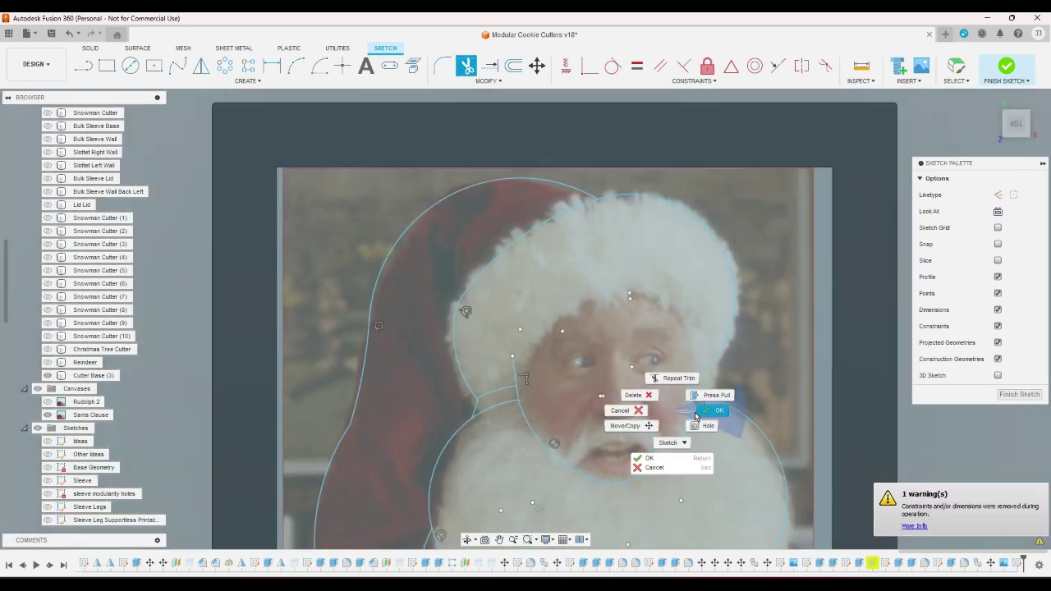
{"action": "left_click", "coordinate": [711, 411]}
Delete the two remaining lower arcs of the face outline around the cheeks and chin
{"action": "left_click", "coordinate": [690, 420]}
{"action": "key", "text": "Delete"}
{"action": "left_click", "coordinate": [580, 476]}
{"action": "key", "text": "Delete"}
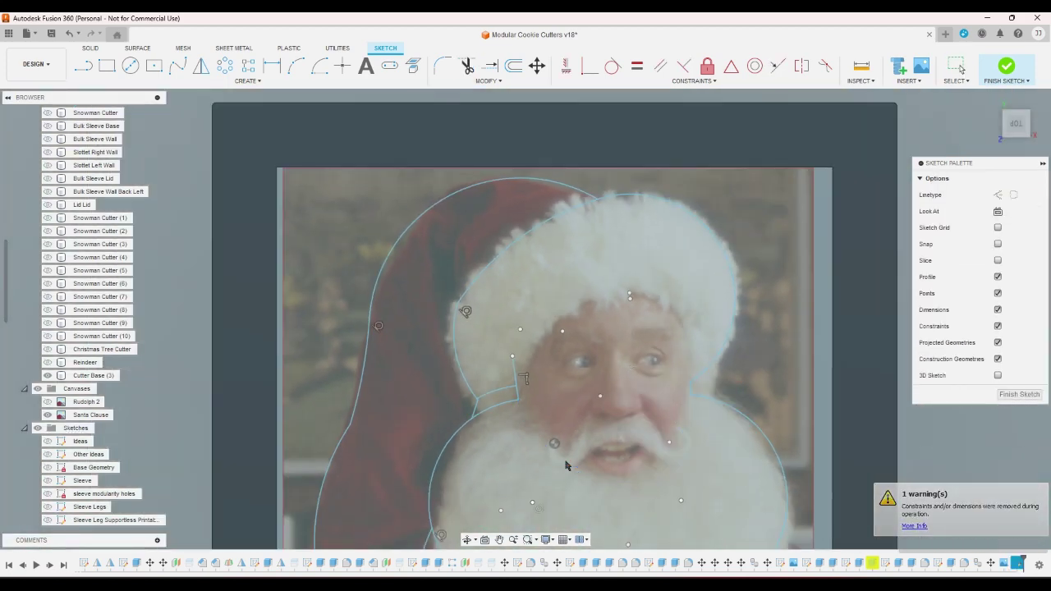
Delete the leftover straight line on the face outline's left side
{"action": "scroll", "coordinate": [529, 394], "scroll_direction": "up", "scroll_amount": 5}
{"action": "scroll", "coordinate": [497, 348], "scroll_direction": "down", "scroll_amount": 6}
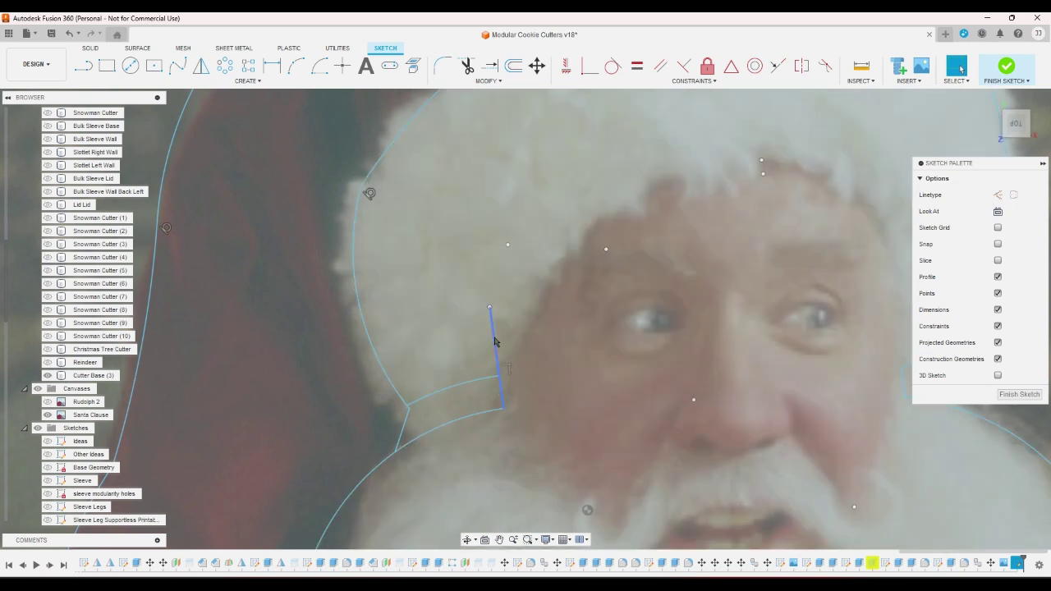
{"action": "scroll", "coordinate": [484, 359], "scroll_direction": "down", "scroll_amount": 2}
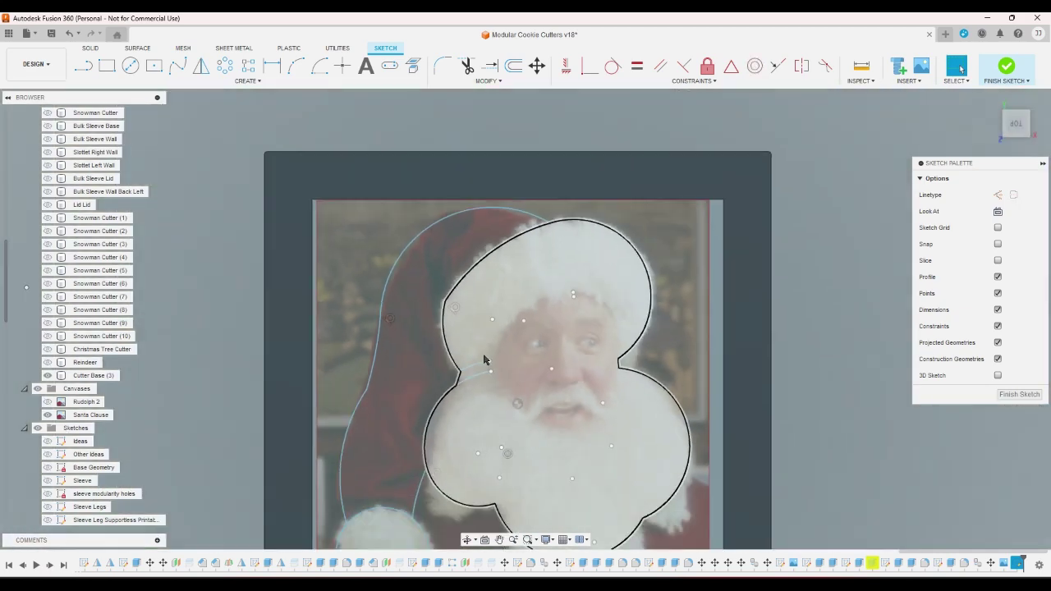
Try deleting the fur trim's short lower arc and the beard's upper left arc, and undo the deletions
{"action": "scroll", "coordinate": [484, 359], "scroll_direction": "up", "scroll_amount": 2}
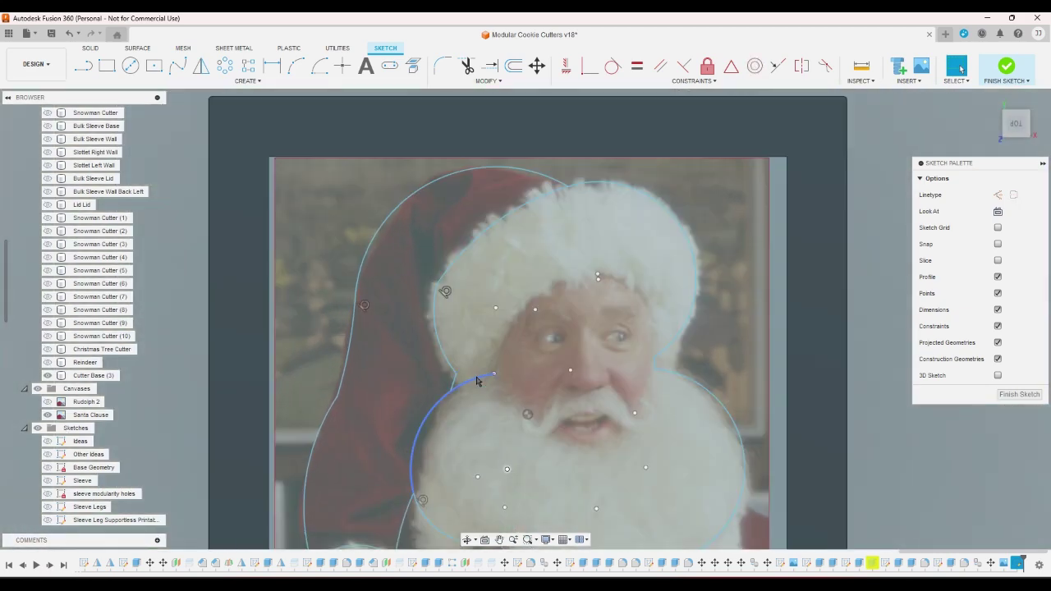
{"action": "scroll", "coordinate": [476, 384], "scroll_direction": "down", "scroll_amount": 2}
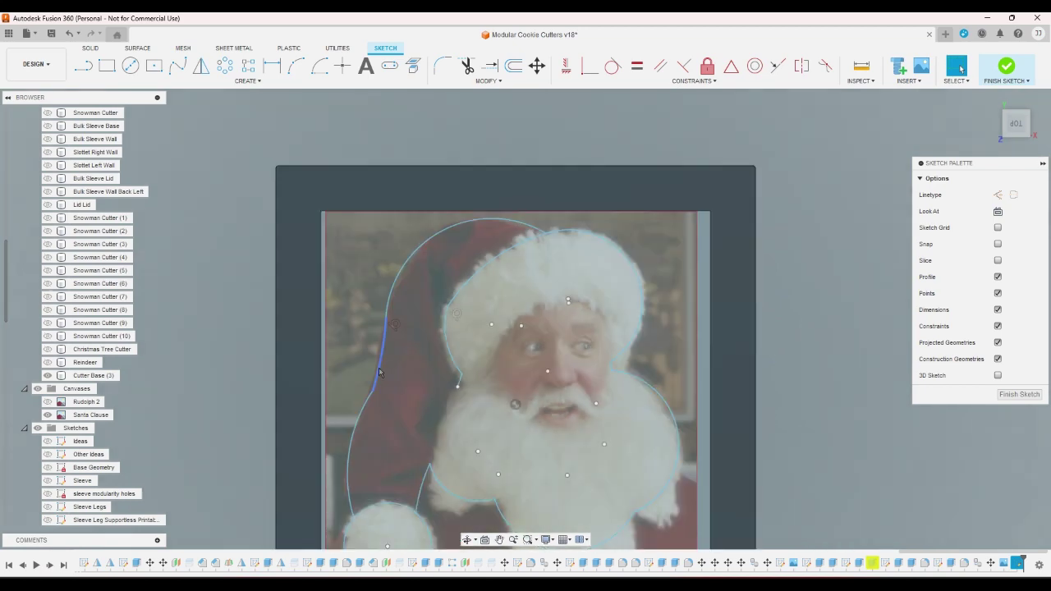
{"action": "scroll", "coordinate": [324, 338], "scroll_direction": "up", "scroll_amount": 3}
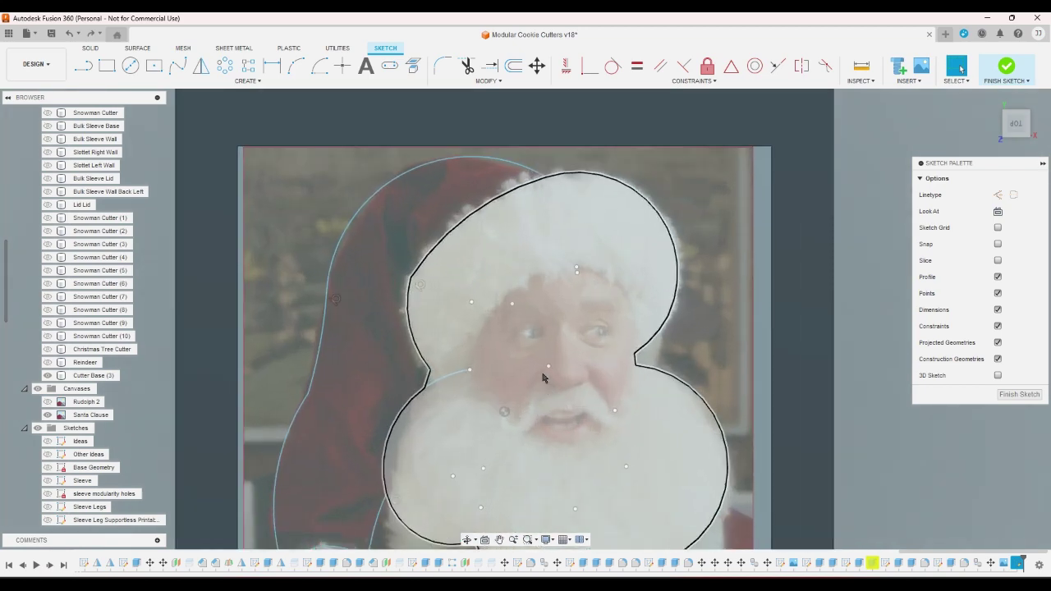
{"action": "scroll", "coordinate": [378, 371], "scroll_direction": "up", "scroll_amount": 3}
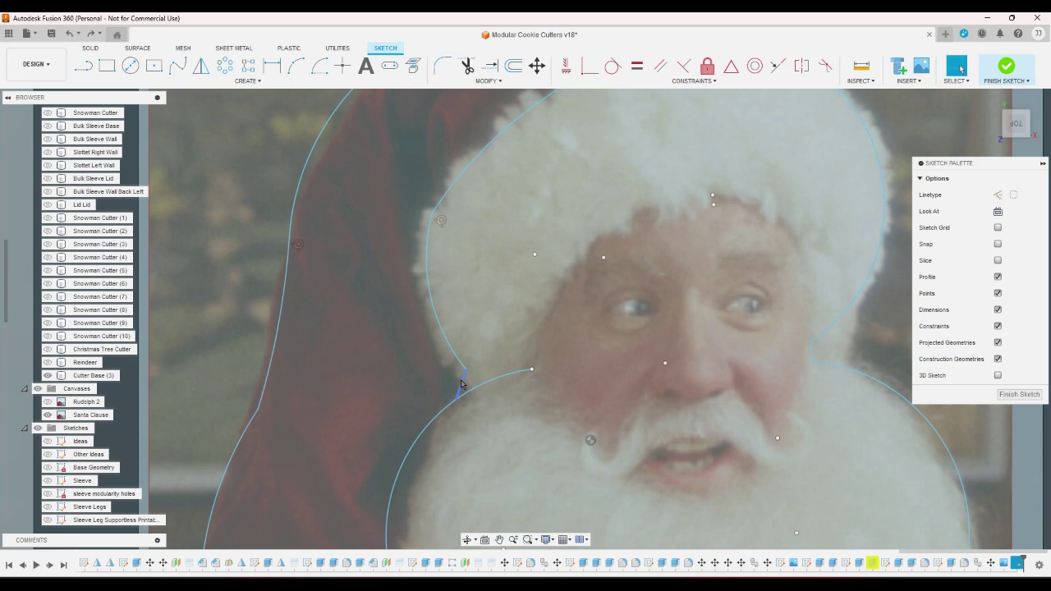
{"action": "left_click", "coordinate": [462, 384]}
{"action": "scroll", "coordinate": [335, 336], "scroll_direction": "down", "scroll_amount": 5}
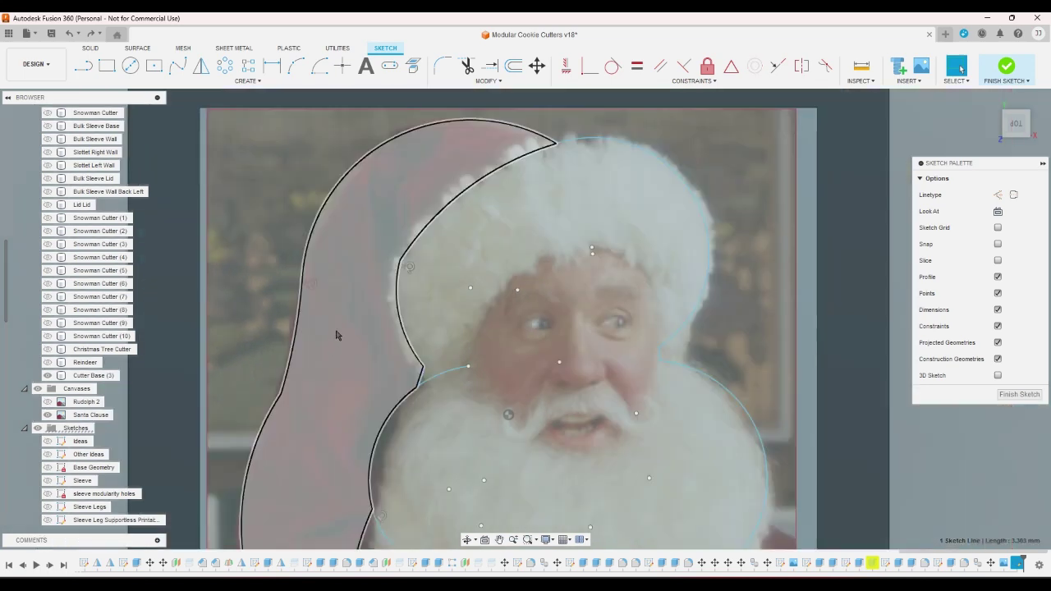
{"action": "scroll", "coordinate": [321, 272], "scroll_direction": "down", "scroll_amount": 1}
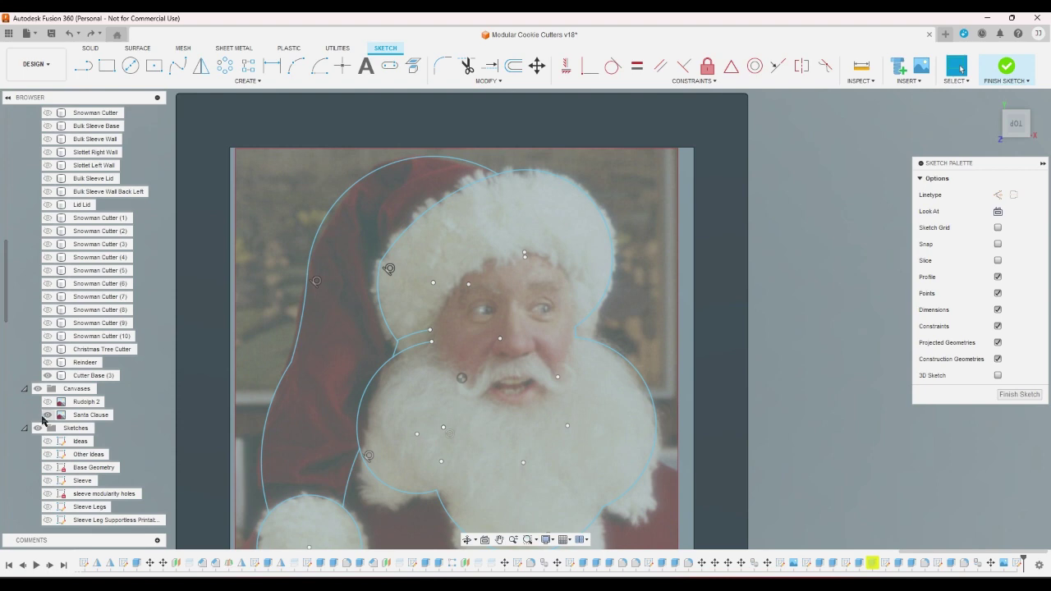
Hide the Santa Clause canvas and check the remaining hat, fur trim and beard outline without the photo
{"action": "left_click", "coordinate": [47, 415]}
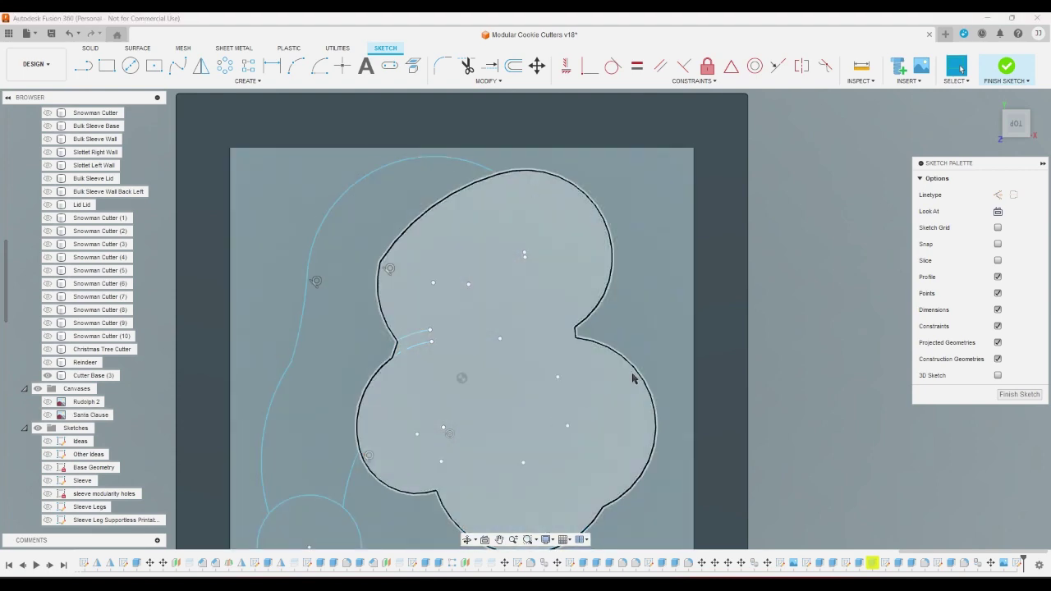
{"action": "scroll", "coordinate": [772, 372], "scroll_direction": "down", "scroll_amount": 3}
{"action": "scroll", "coordinate": [671, 402], "scroll_direction": "up", "scroll_amount": 3}
{"action": "left_click", "coordinate": [665, 406]}
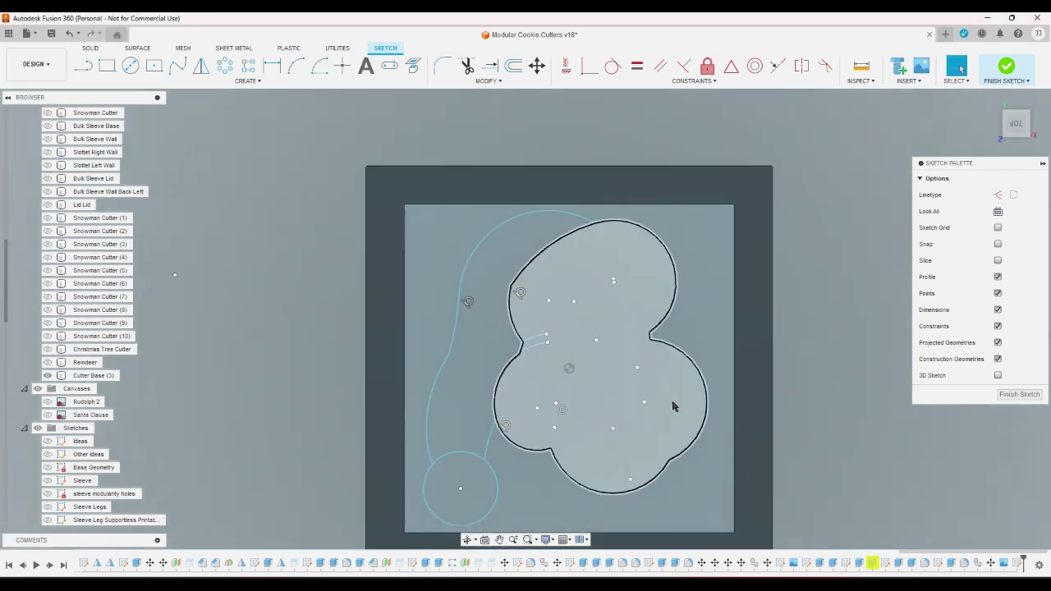
{"action": "left_click", "coordinate": [48, 404]}
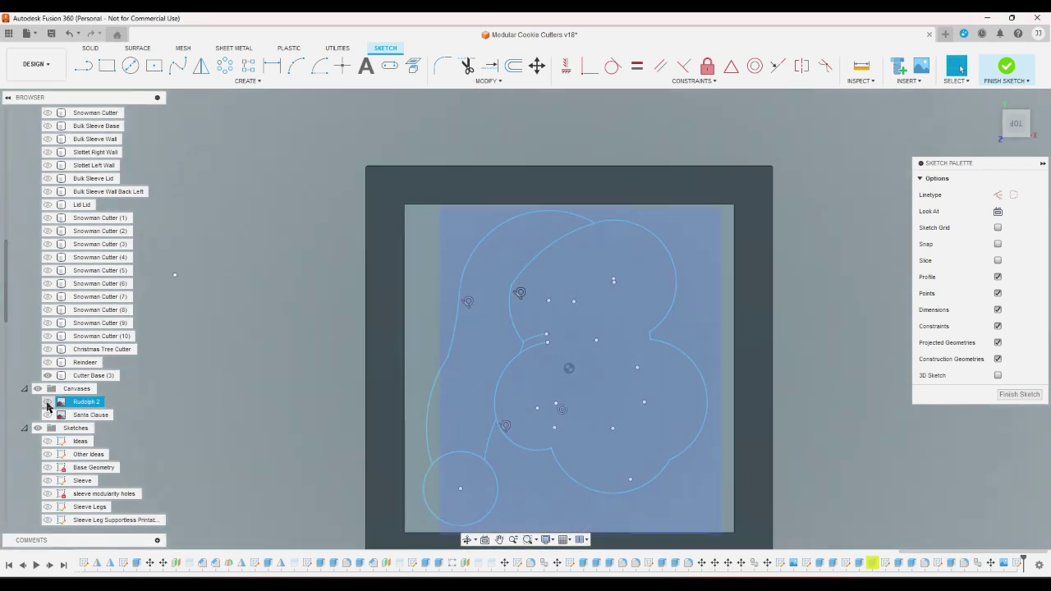
Show the Santa Clause canvas and trace the hat brim's lower edge around the face with two three-point arcs
{"action": "left_click", "coordinate": [47, 402]}
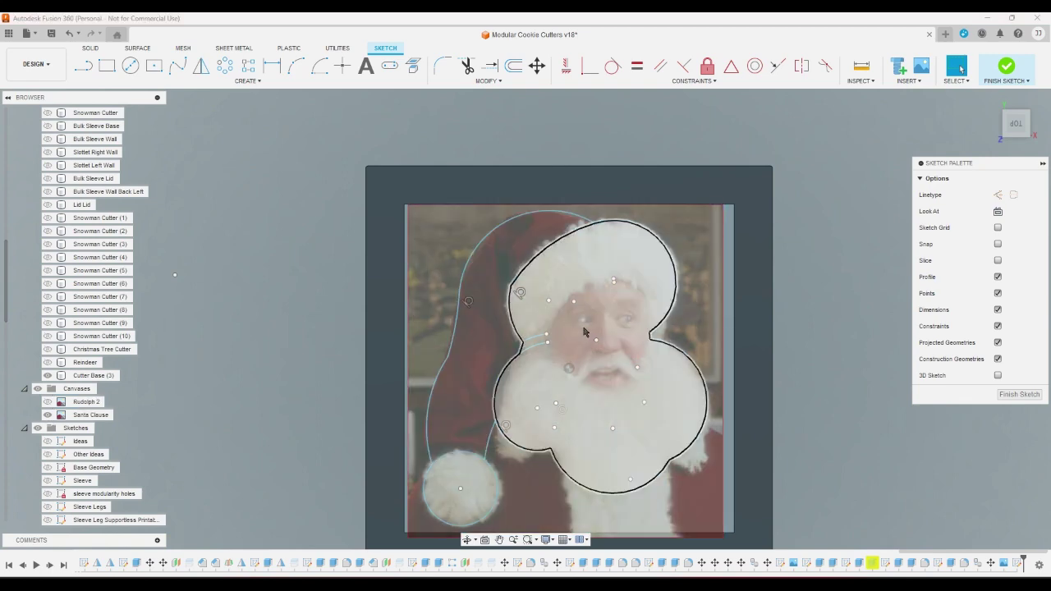
{"action": "left_click", "coordinate": [298, 66]}
{"action": "scroll", "coordinate": [635, 283], "scroll_direction": "up", "scroll_amount": 3}
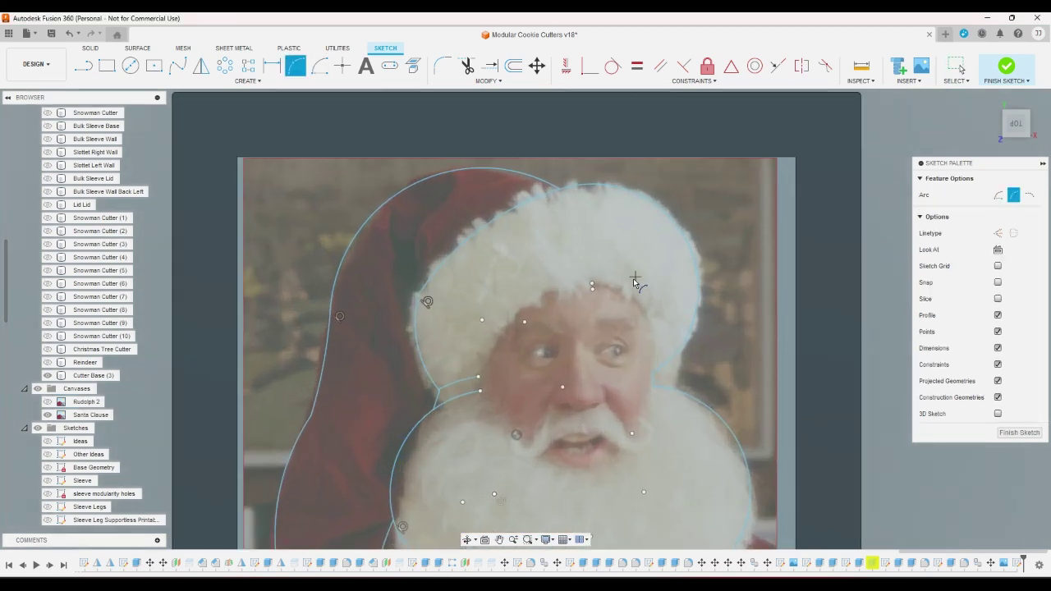
{"action": "scroll", "coordinate": [634, 283], "scroll_direction": "up", "scroll_amount": 2}
{"action": "left_click", "coordinate": [661, 402]}
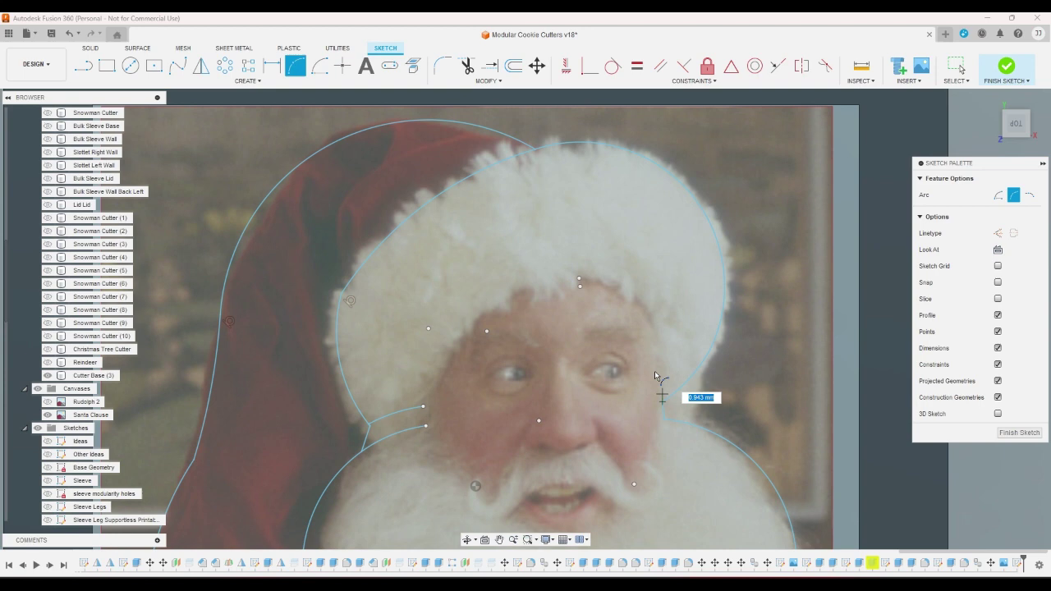
{"action": "left_click", "coordinate": [593, 282]}
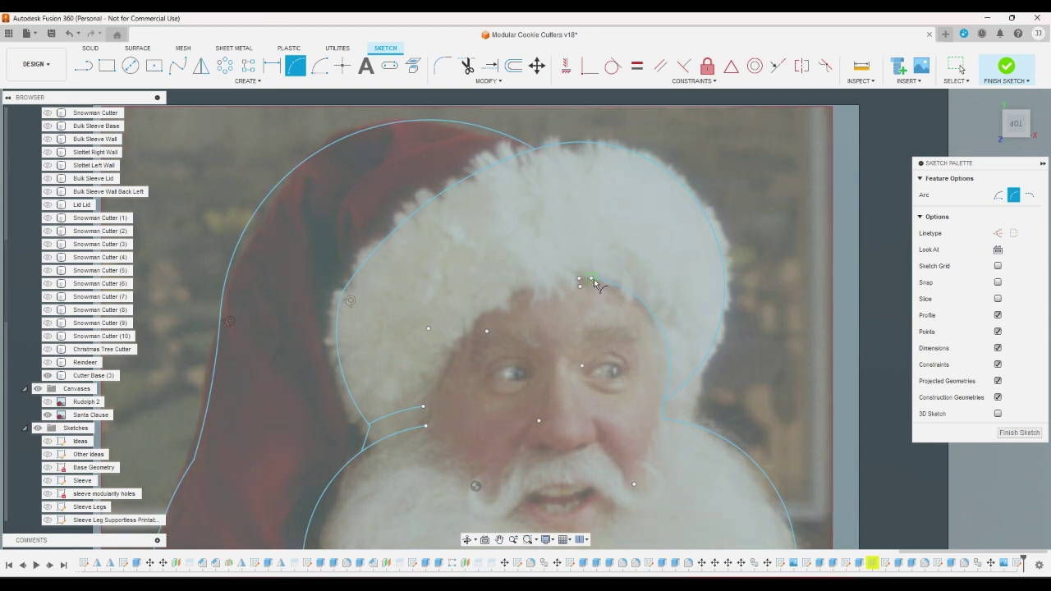
{"action": "left_click", "coordinate": [422, 405]}
{"action": "left_click", "coordinate": [450, 355]}
{"action": "scroll", "coordinate": [446, 352], "scroll_direction": "down", "scroll_amount": 4}
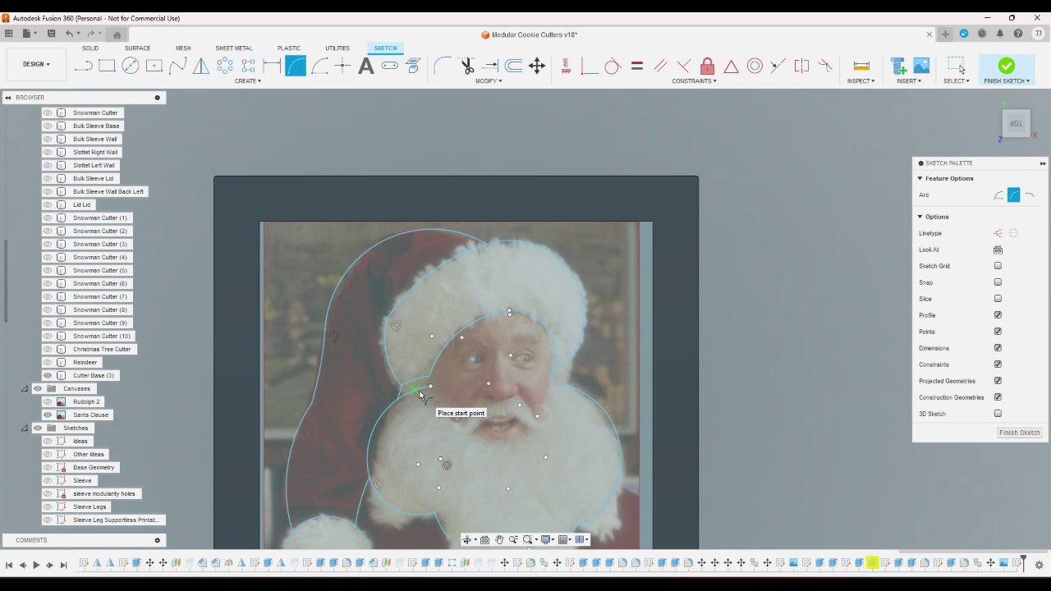
Trace the beard's upper edge across the cheeks with two three-point arcs meeting beneath the nose, and end the arc command
{"action": "scroll", "coordinate": [511, 398], "scroll_direction": "up", "scroll_amount": 3}
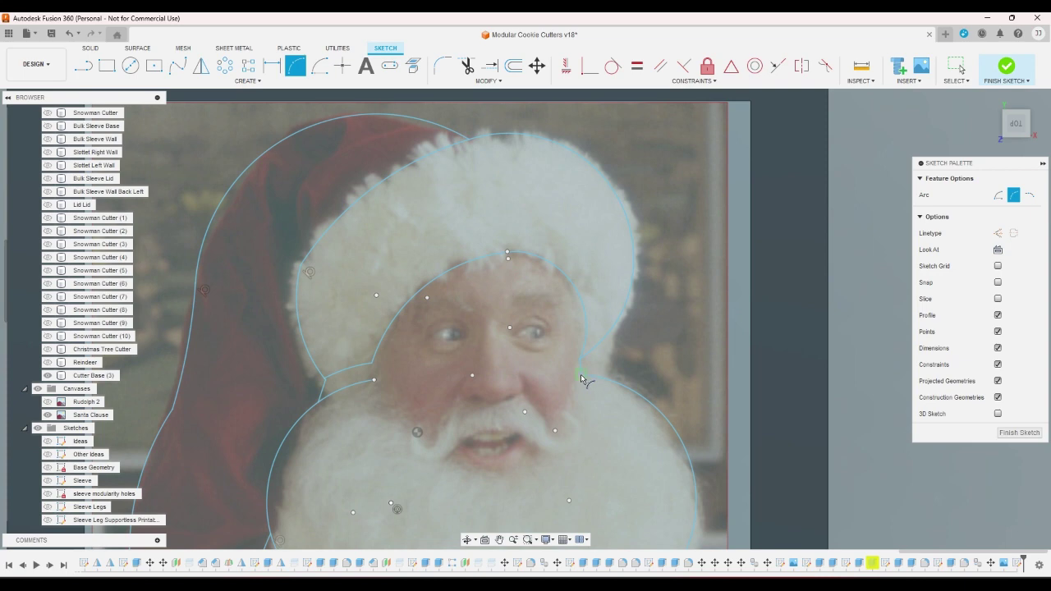
{"action": "scroll", "coordinate": [527, 458], "scroll_direction": "up", "scroll_amount": 2}
{"action": "scroll", "coordinate": [530, 456], "scroll_direction": "down", "scroll_amount": 6}
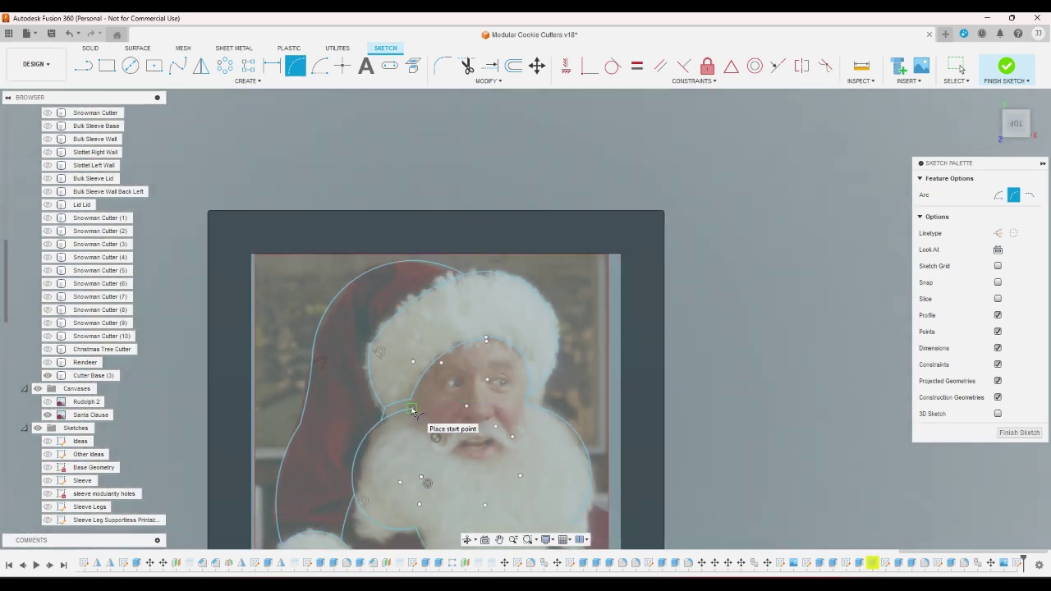
{"action": "scroll", "coordinate": [412, 411], "scroll_direction": "up", "scroll_amount": 2}
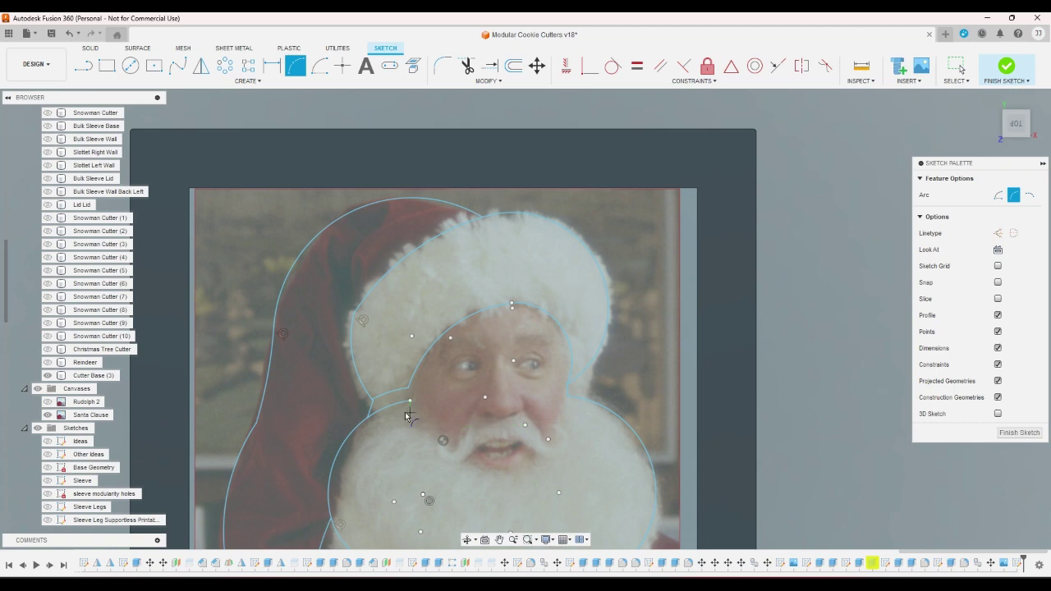
{"action": "left_click", "coordinate": [386, 406]}
{"action": "left_click", "coordinate": [500, 425]}
{"action": "left_click", "coordinate": [464, 409]}
{"action": "left_click", "coordinate": [501, 425]}
{"action": "left_click", "coordinate": [566, 397]}
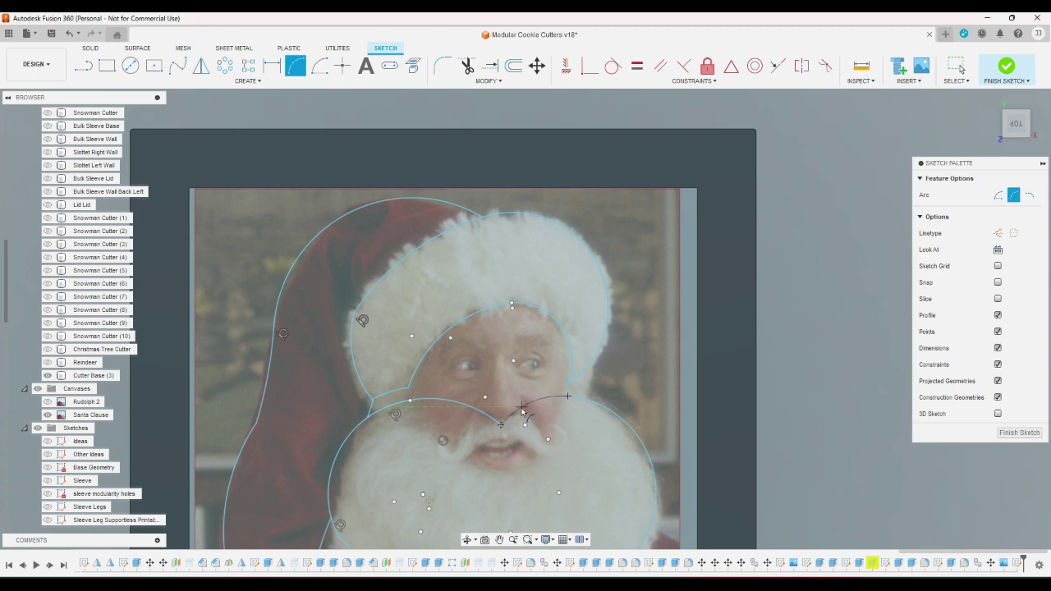
{"action": "left_click", "coordinate": [520, 408]}
{"action": "scroll", "coordinate": [520, 369], "scroll_direction": "down", "scroll_amount": 5}
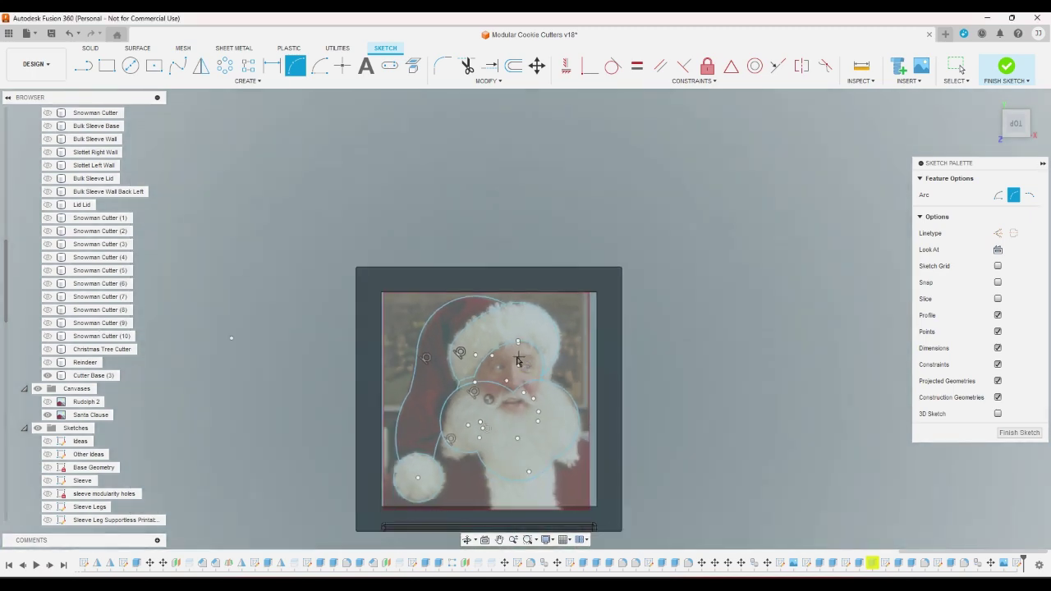
{"action": "right_click", "coordinate": [519, 358]}
{"action": "left_click", "coordinate": [554, 360]}
Hide the Santa Clause canvas and examine the traced hat, face and beard outlines
{"action": "left_click", "coordinate": [46, 415]}
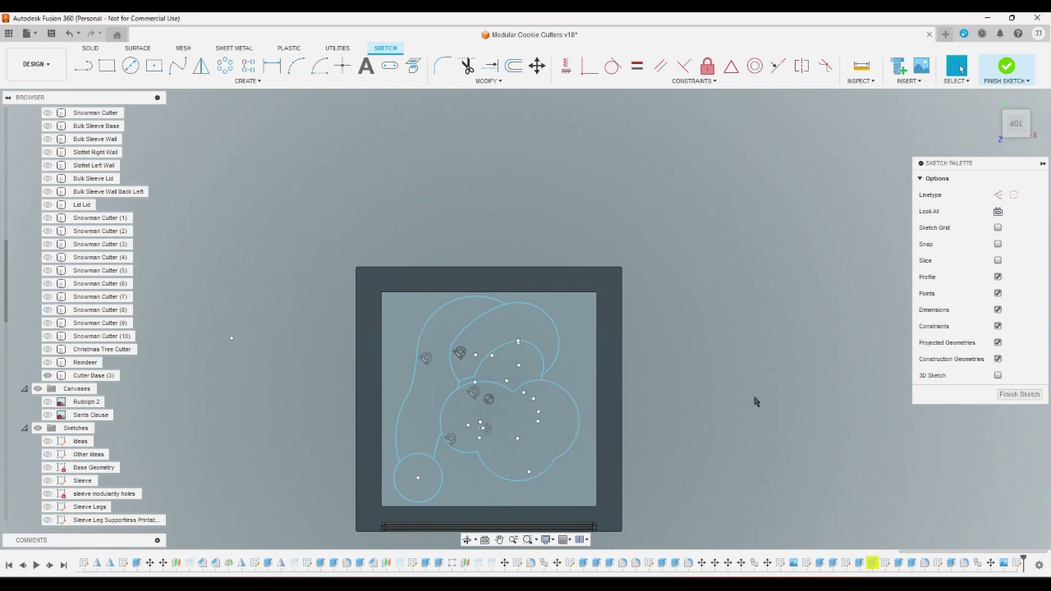
{"action": "scroll", "coordinate": [730, 400], "scroll_direction": "up", "scroll_amount": 3}
{"action": "scroll", "coordinate": [509, 380], "scroll_direction": "up", "scroll_amount": 4}
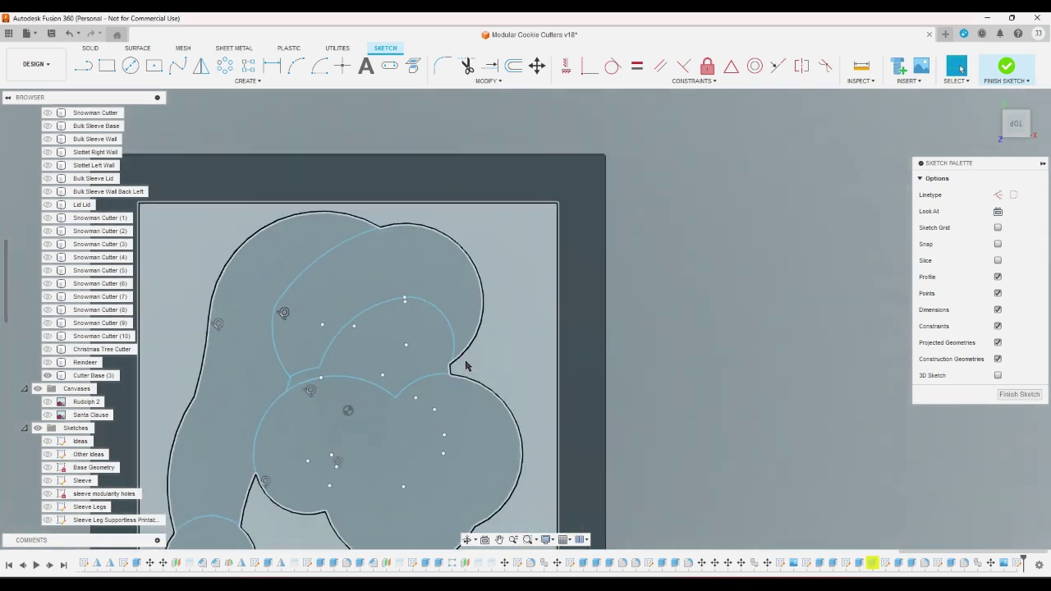
{"action": "scroll", "coordinate": [464, 366], "scroll_direction": "down", "scroll_amount": 2}
{"action": "scroll", "coordinate": [624, 376], "scroll_direction": "down", "scroll_amount": 1}
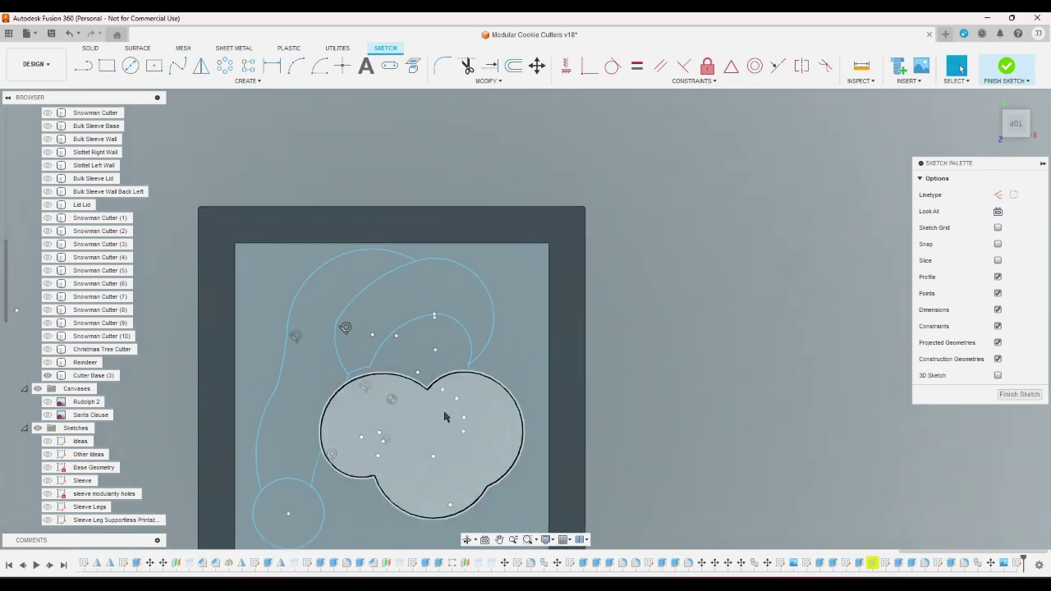
Show the Santa Clause canvas again and trace the open mouth with a lower and an upper three-point arc sharing endpoints
{"action": "left_click", "coordinate": [47, 414]}
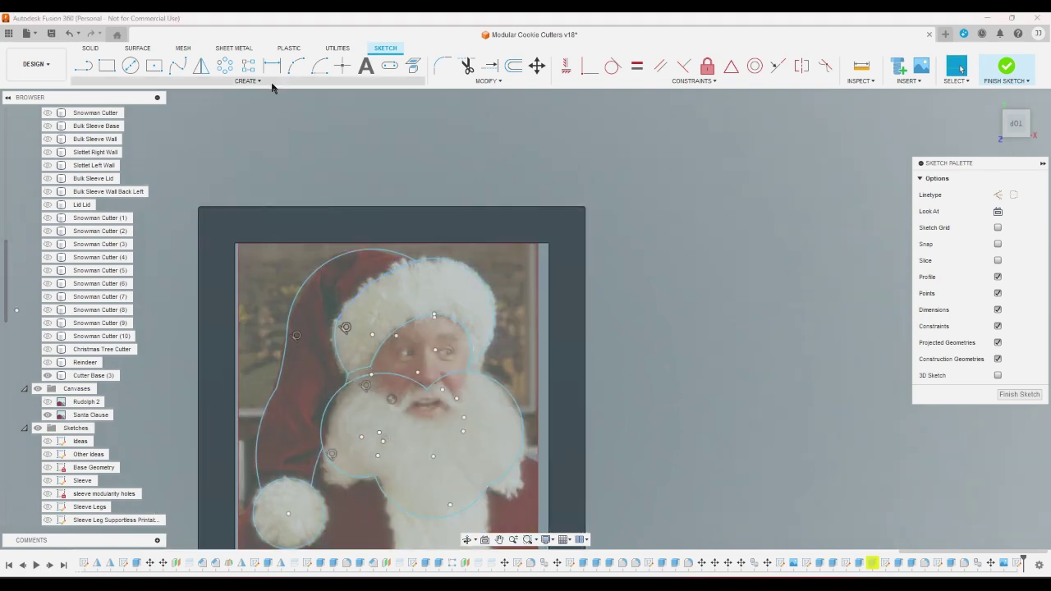
{"action": "left_click", "coordinate": [295, 65]}
{"action": "scroll", "coordinate": [416, 390], "scroll_direction": "up", "scroll_amount": 5}
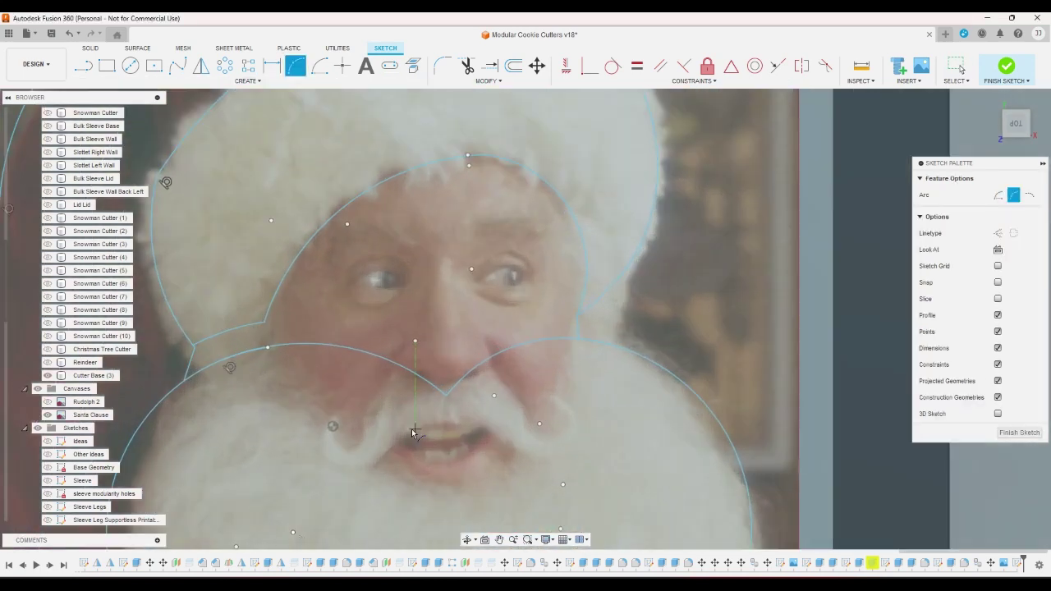
{"action": "left_click", "coordinate": [400, 445]}
{"action": "left_click", "coordinate": [495, 430]}
{"action": "left_click", "coordinate": [476, 457]}
{"action": "left_click", "coordinate": [400, 444]}
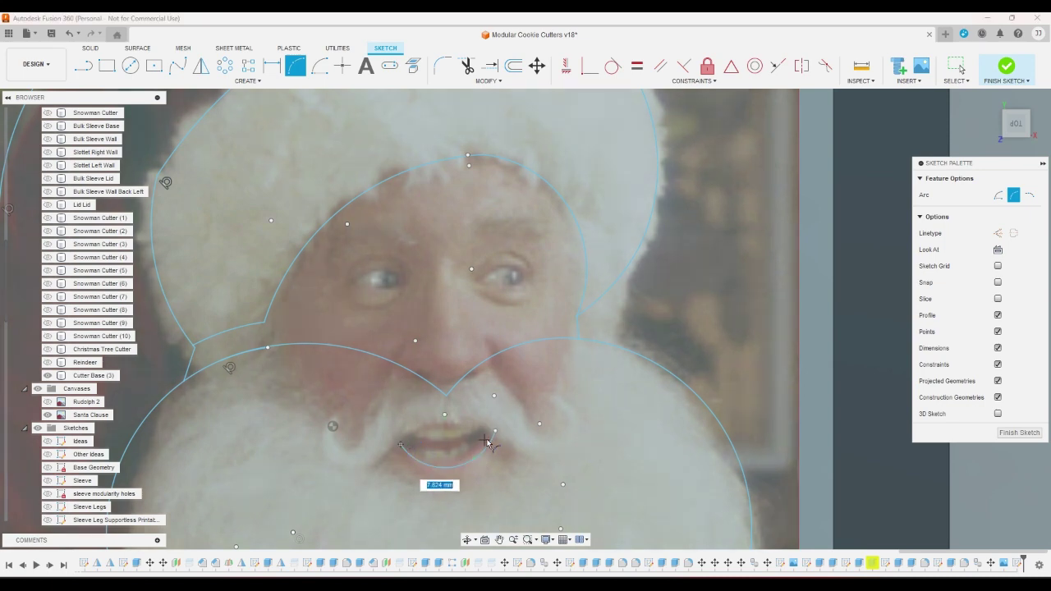
{"action": "left_click", "coordinate": [495, 431]}
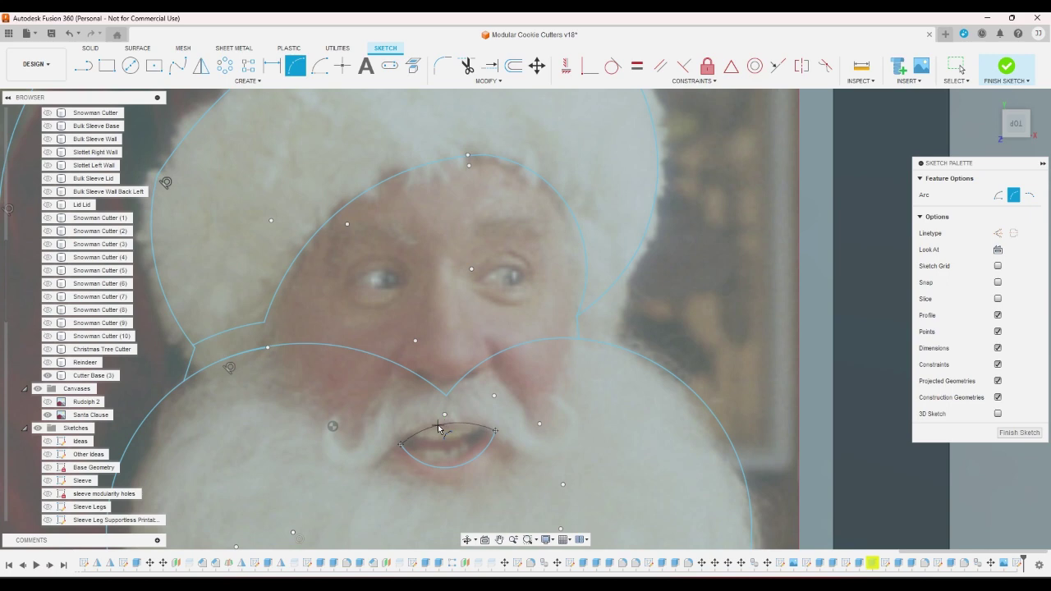
{"action": "left_click", "coordinate": [445, 419]}
{"action": "scroll", "coordinate": [446, 419], "scroll_direction": "down", "scroll_amount": 2}
{"action": "scroll", "coordinate": [446, 419], "scroll_direction": "down", "scroll_amount": 3}
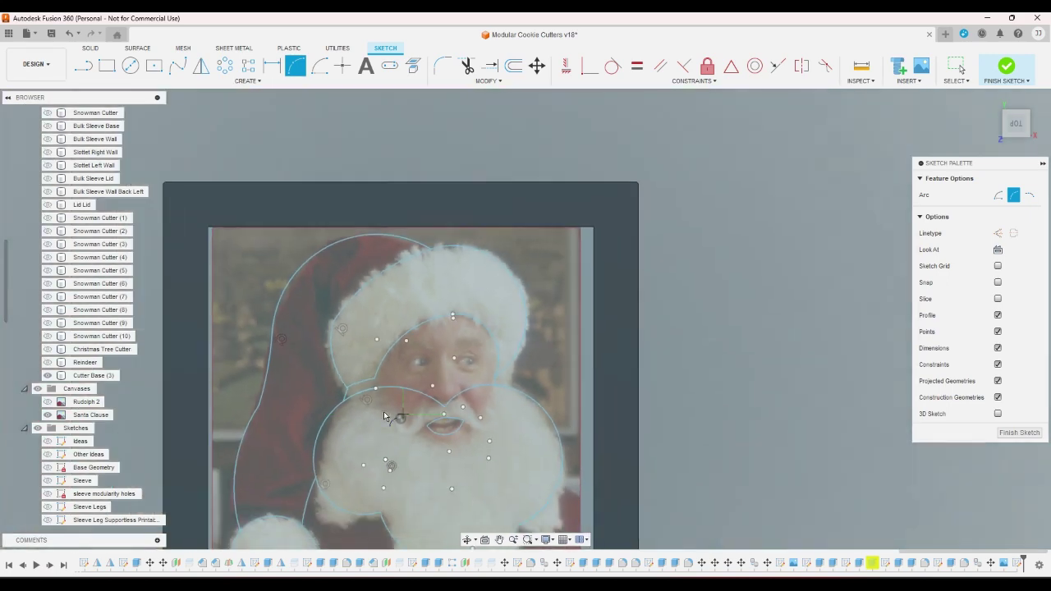
Hide the Santa Clause canvas and examine the face sketch with the mouth outline
{"action": "left_click", "coordinate": [47, 414]}
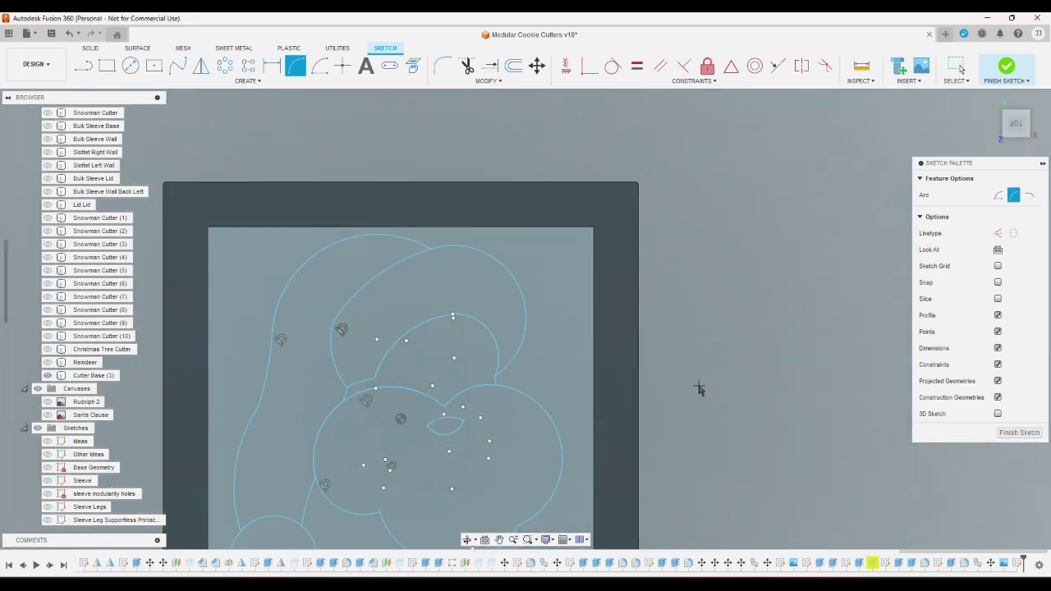
{"action": "scroll", "coordinate": [703, 403], "scroll_direction": "down", "scroll_amount": 2}
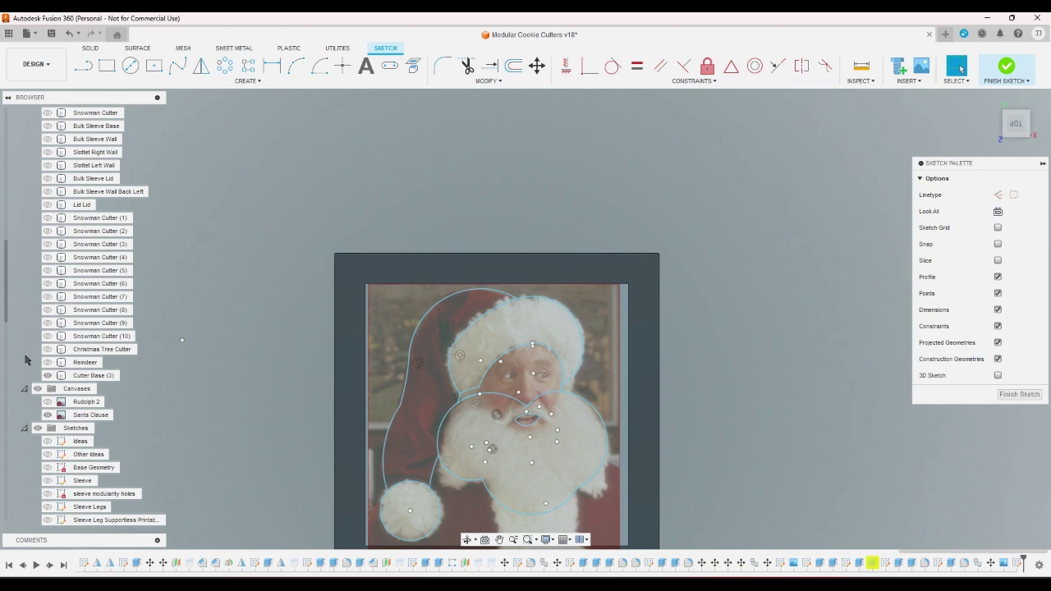
{"action": "left_click", "coordinate": [48, 415]}
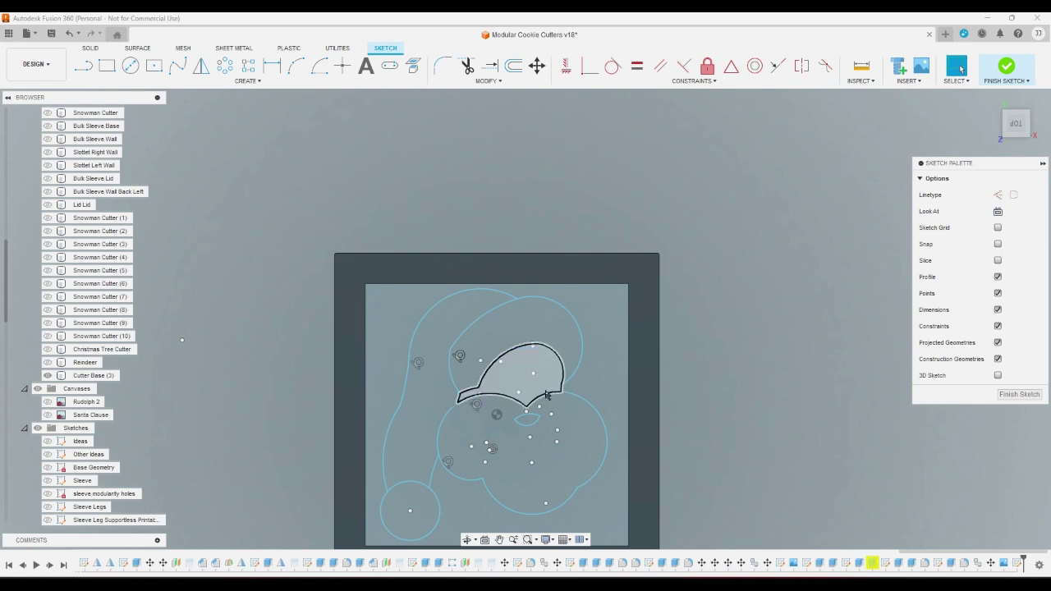
{"action": "scroll", "coordinate": [546, 394], "scroll_direction": "down", "scroll_amount": 1}
{"action": "scroll", "coordinate": [558, 377], "scroll_direction": "up", "scroll_amount": 4}
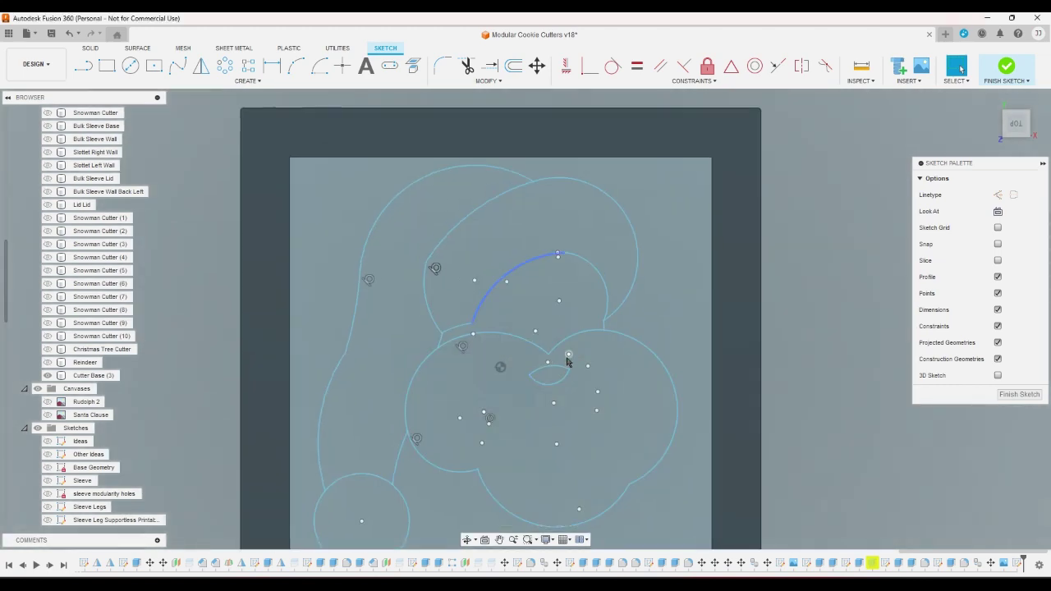
{"action": "scroll", "coordinate": [566, 361], "scroll_direction": "up", "scroll_amount": 2}
Show the Santa Clause canvas and trace the left eye with a lower and an upper three-point arc joined at both corners
{"action": "left_click", "coordinate": [47, 415]}
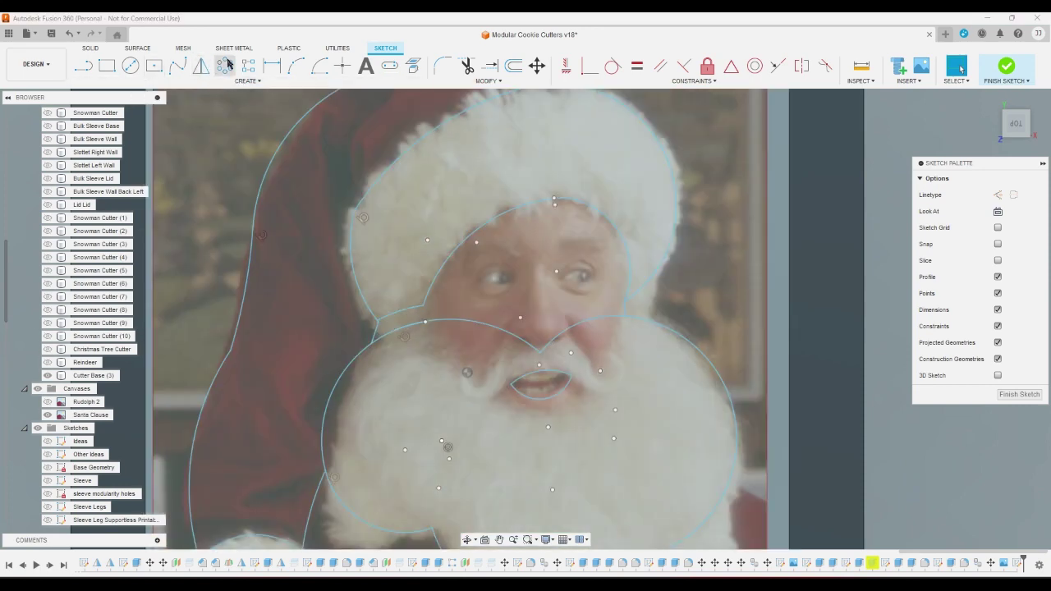
{"action": "left_click", "coordinate": [296, 66]}
{"action": "scroll", "coordinate": [480, 273], "scroll_direction": "up", "scroll_amount": 5}
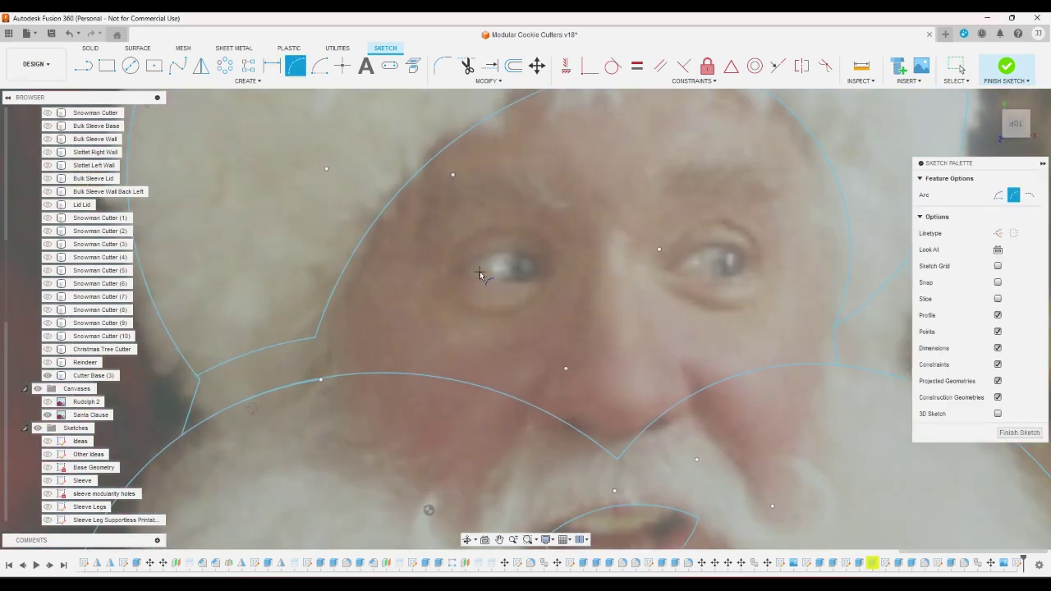
{"action": "left_click", "coordinate": [456, 270]}
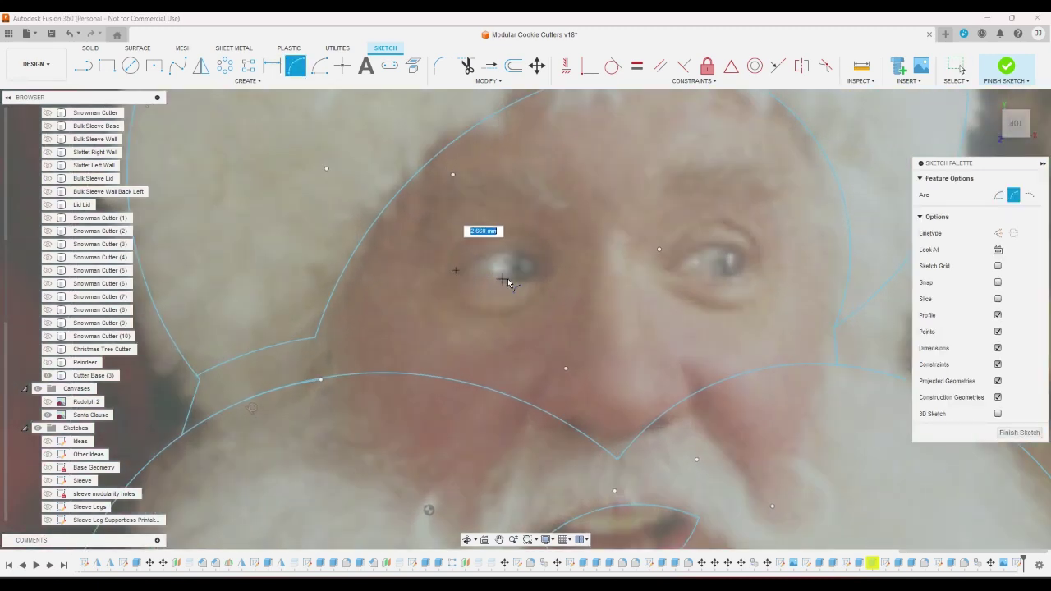
{"action": "left_click", "coordinate": [548, 276]}
{"action": "left_click", "coordinate": [508, 289]}
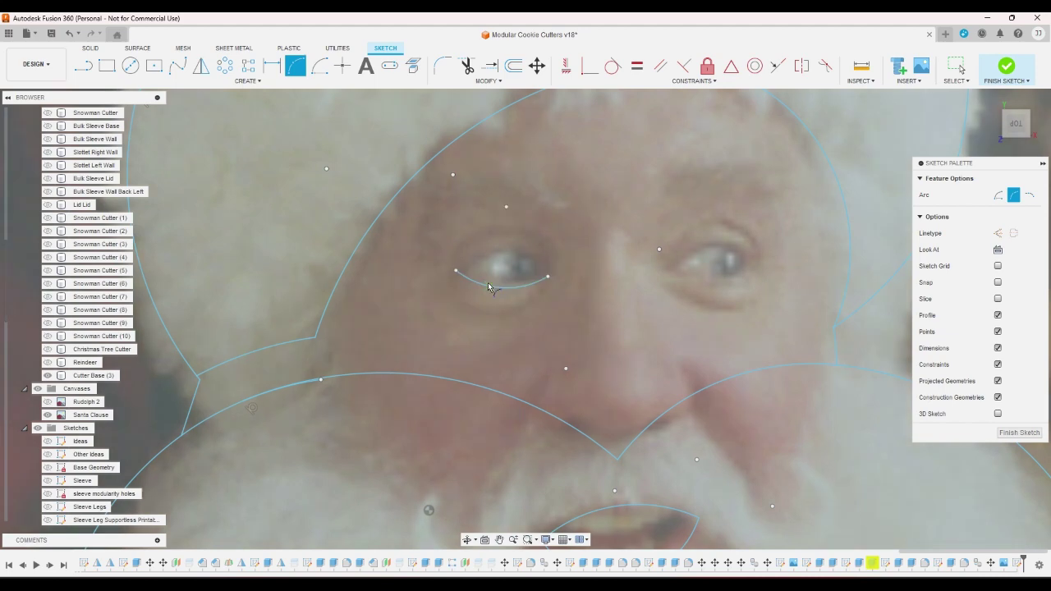
{"action": "left_click", "coordinate": [456, 270]}
{"action": "left_click", "coordinate": [547, 277]}
{"action": "left_click", "coordinate": [525, 252]}
Trace the right eye with two three-point arcs forming a closed almond shape
{"action": "left_click", "coordinate": [667, 270]}
{"action": "left_click", "coordinate": [759, 263]}
{"action": "left_click", "coordinate": [667, 270]}
{"action": "left_click", "coordinate": [712, 244]}
{"action": "scroll", "coordinate": [713, 253], "scroll_direction": "down", "scroll_amount": 5}
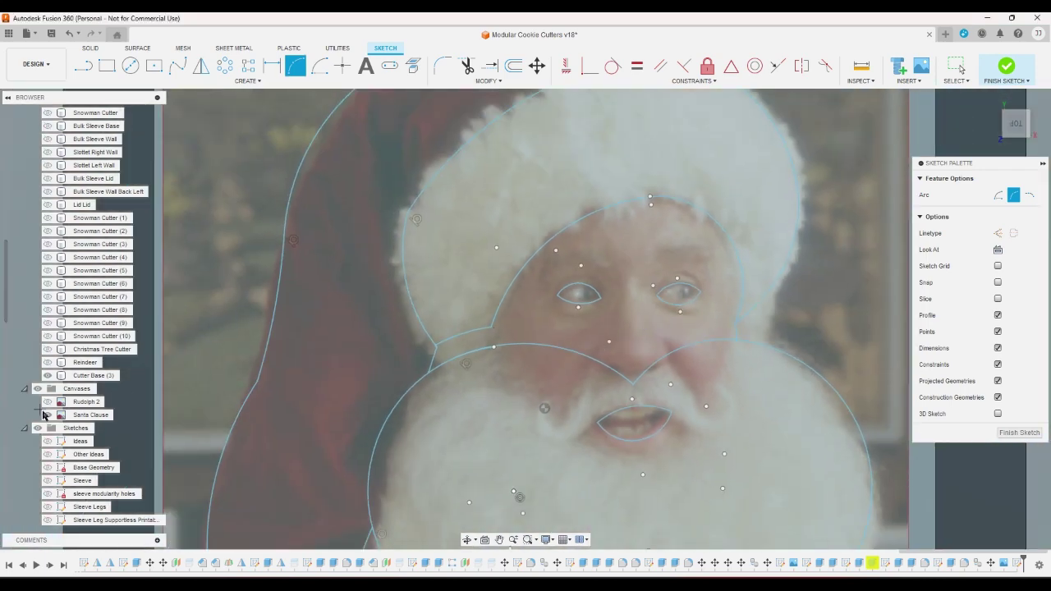
Hide the Santa Clause canvas, end the arc command and review the complete Santa sketch
{"action": "left_click", "coordinate": [47, 414]}
{"action": "scroll", "coordinate": [121, 429], "scroll_direction": "up", "scroll_amount": 2}
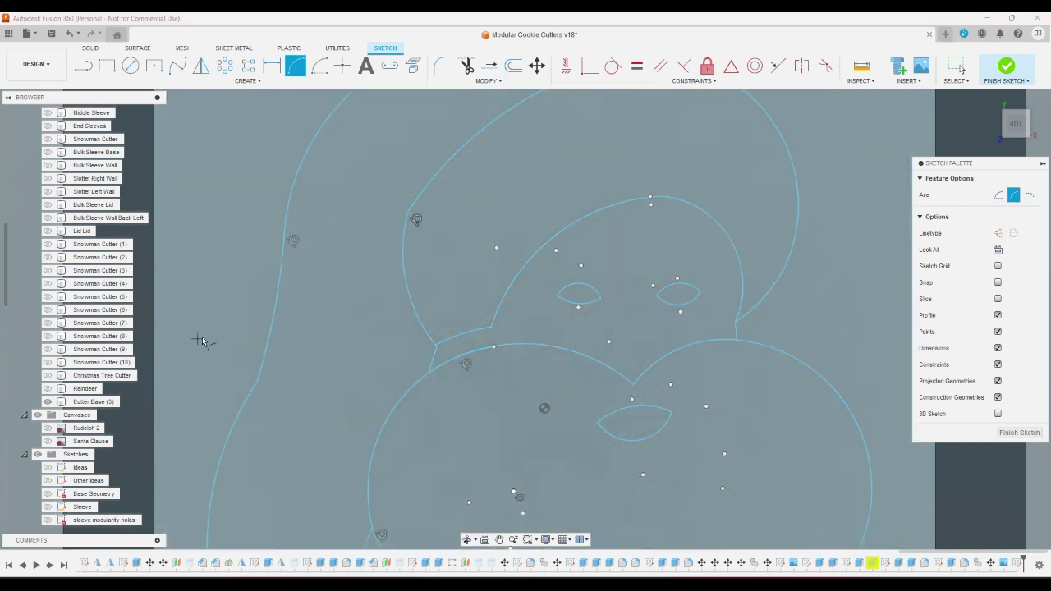
{"action": "right_click", "coordinate": [517, 347]}
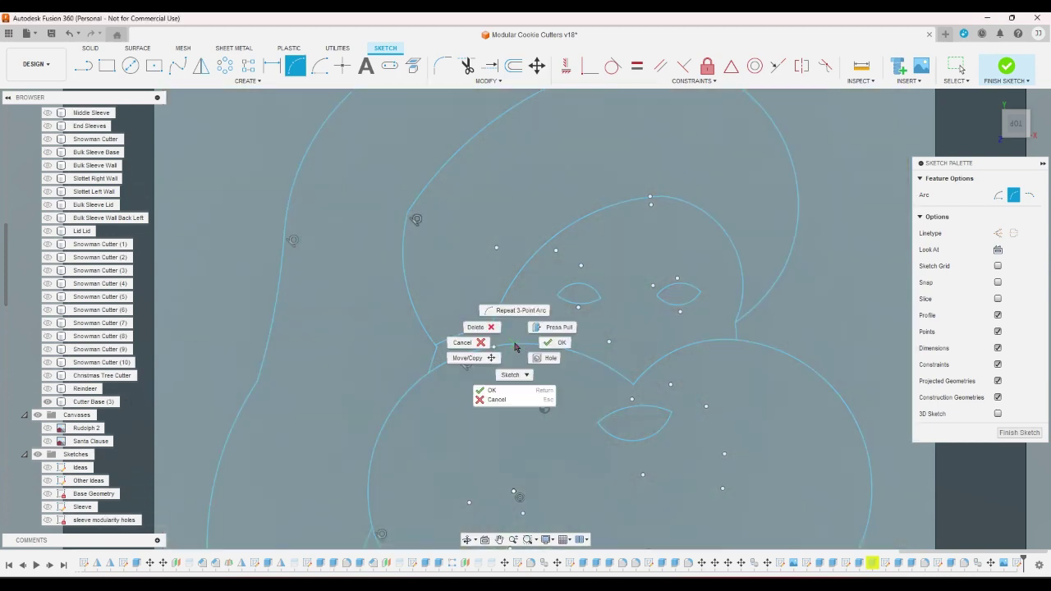
{"action": "left_click", "coordinate": [548, 343]}
{"action": "scroll", "coordinate": [545, 346], "scroll_direction": "up", "scroll_amount": 3}
{"action": "scroll", "coordinate": [538, 345], "scroll_direction": "down", "scroll_amount": 7}
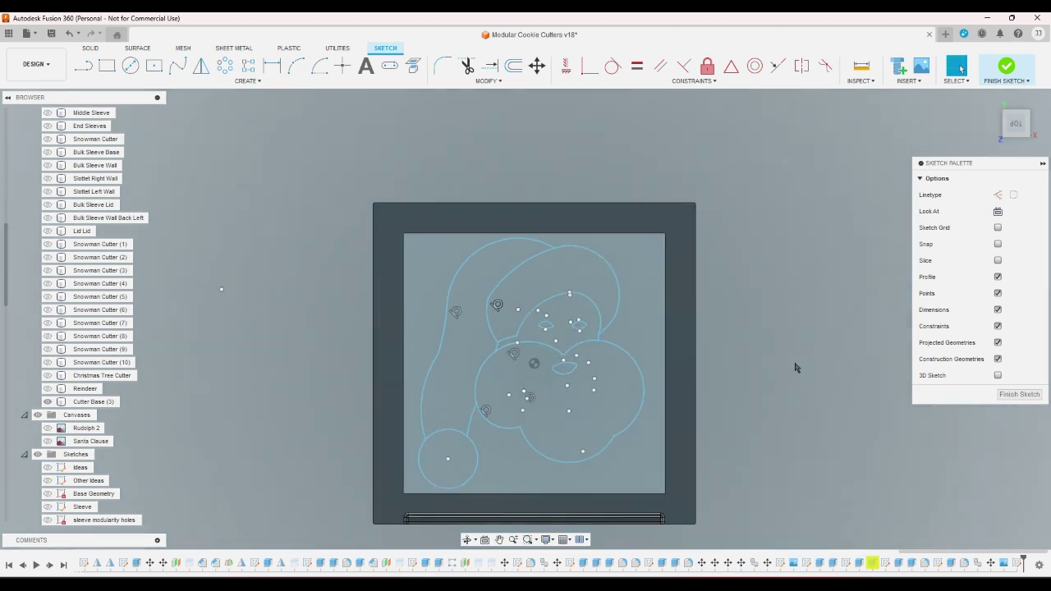
{"action": "scroll", "coordinate": [612, 346], "scroll_direction": "up", "scroll_amount": 4}
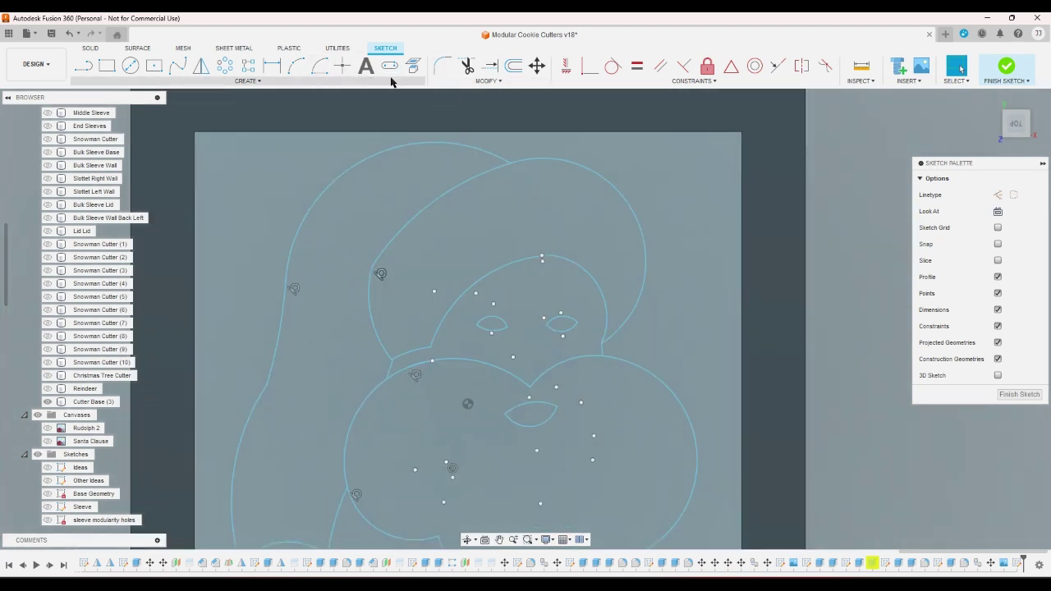
Fillet both corners of the left and right eyes with a 1 mm radius
{"action": "left_click", "coordinate": [442, 66]}
{"action": "scroll", "coordinate": [487, 245], "scroll_direction": "up", "scroll_amount": 7}
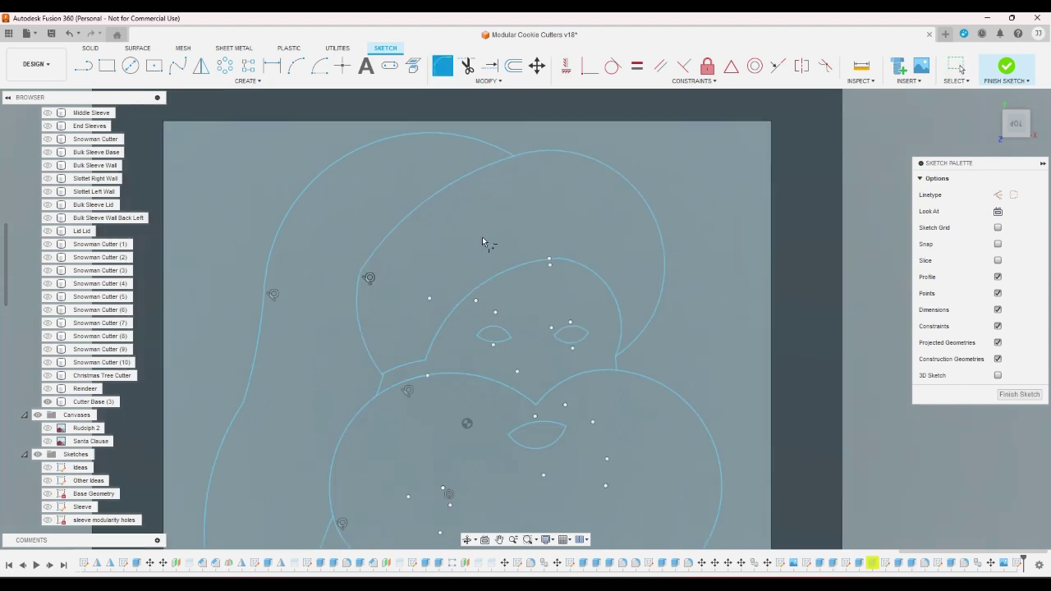
{"action": "left_click", "coordinate": [448, 432]}
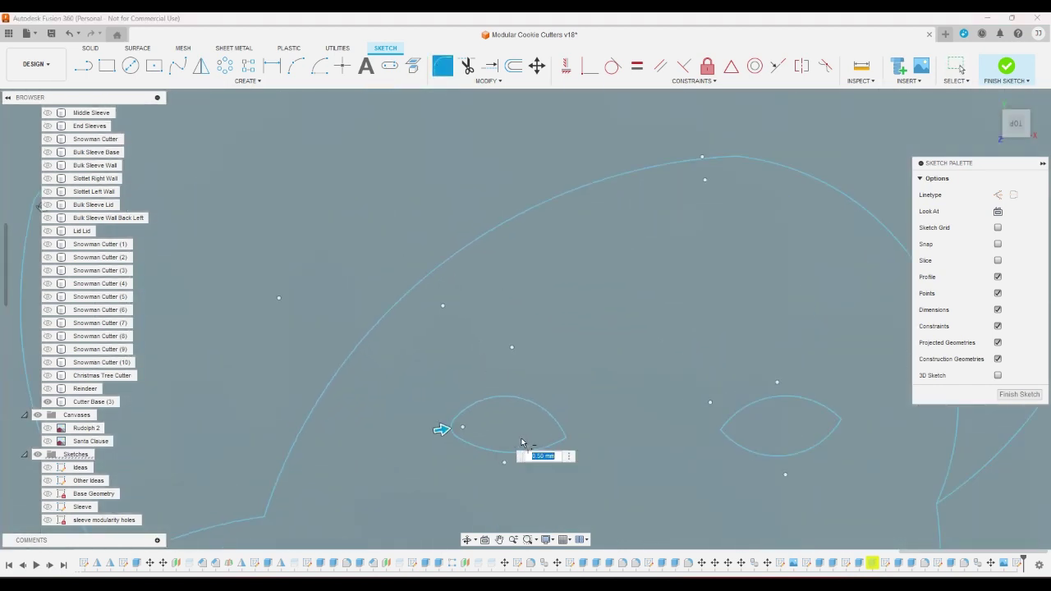
{"action": "left_click", "coordinate": [563, 437]}
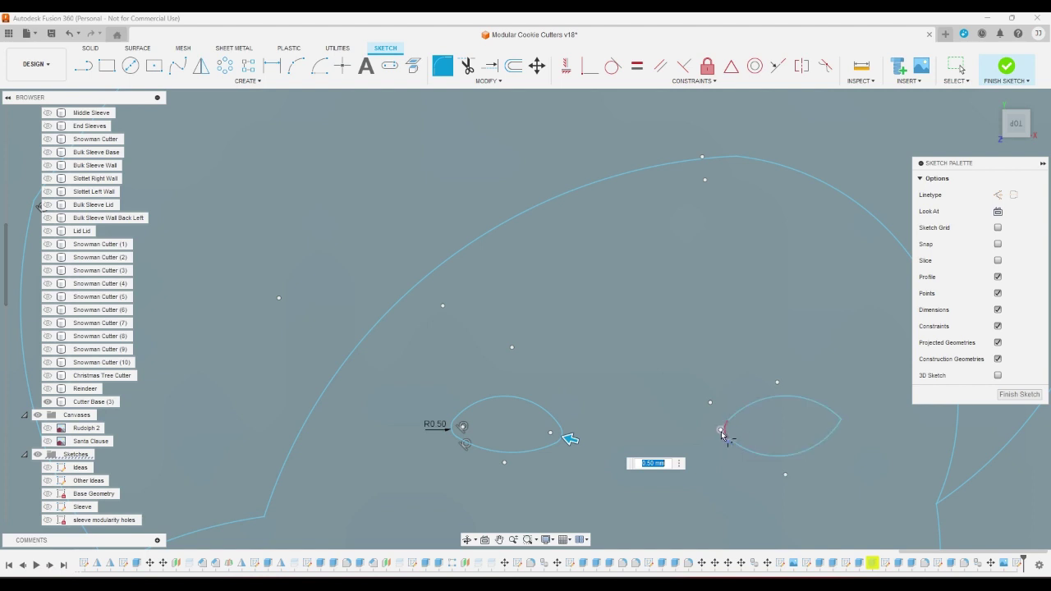
{"action": "left_click", "coordinate": [724, 430]}
{"action": "left_click", "coordinate": [838, 426]}
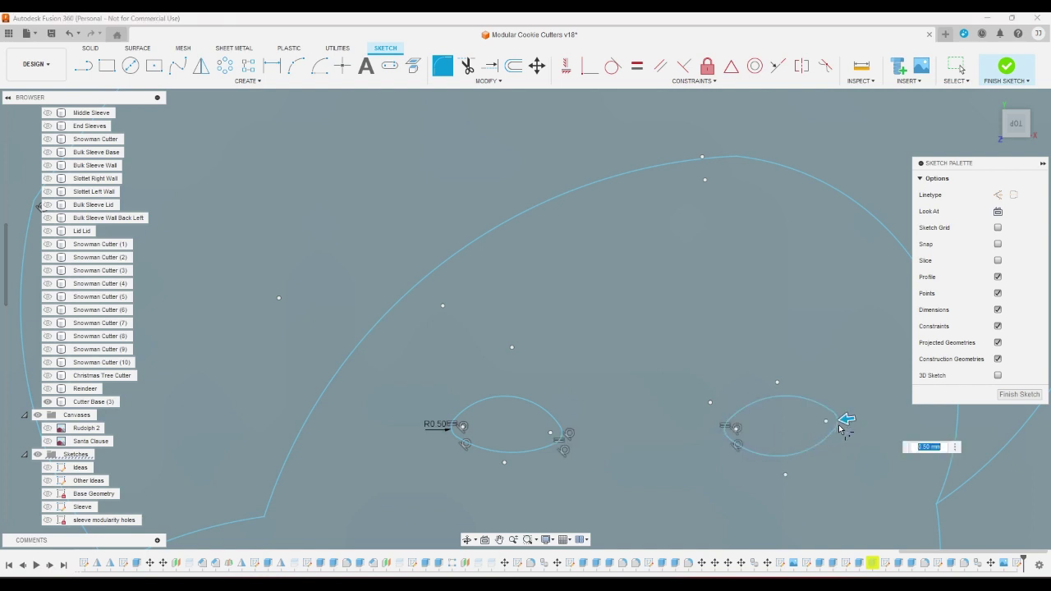
{"action": "left_click_drag", "start_coordinate": [843, 422], "coordinate": [837, 423]}
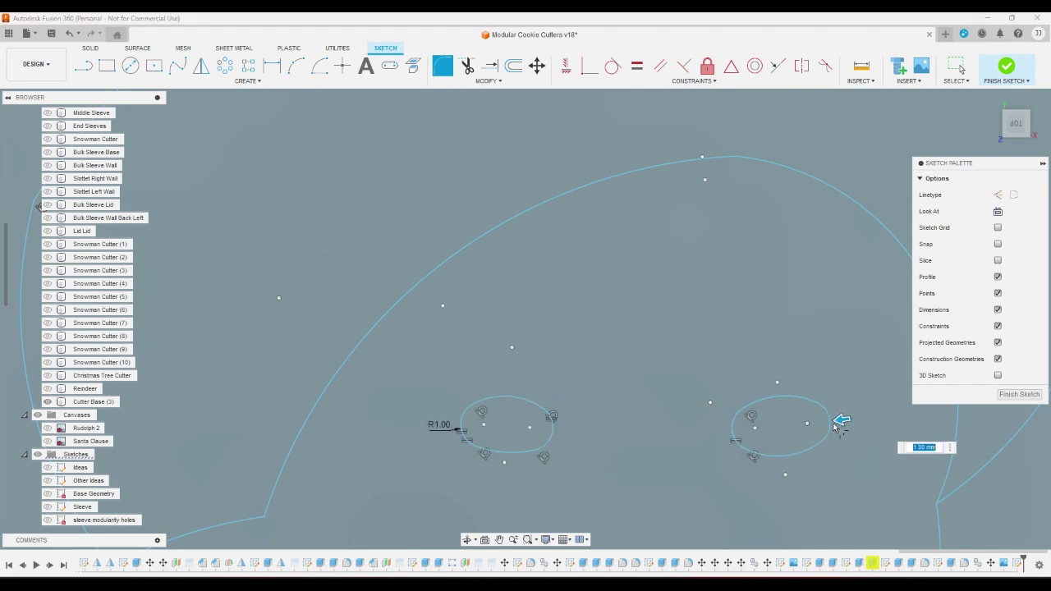
{"action": "key", "text": "Return"}
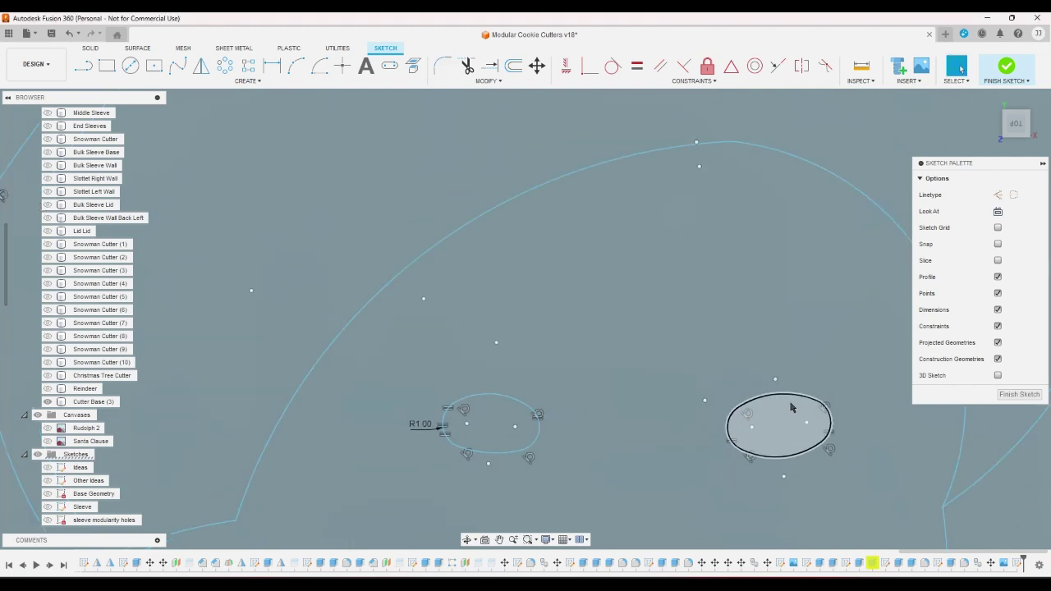
Examine the complete Santa sketch and how its outline sits within the cutter base
{"action": "scroll", "coordinate": [788, 408], "scroll_direction": "down", "scroll_amount": 5}
{"action": "scroll", "coordinate": [476, 295], "scroll_direction": "down", "scroll_amount": 2}
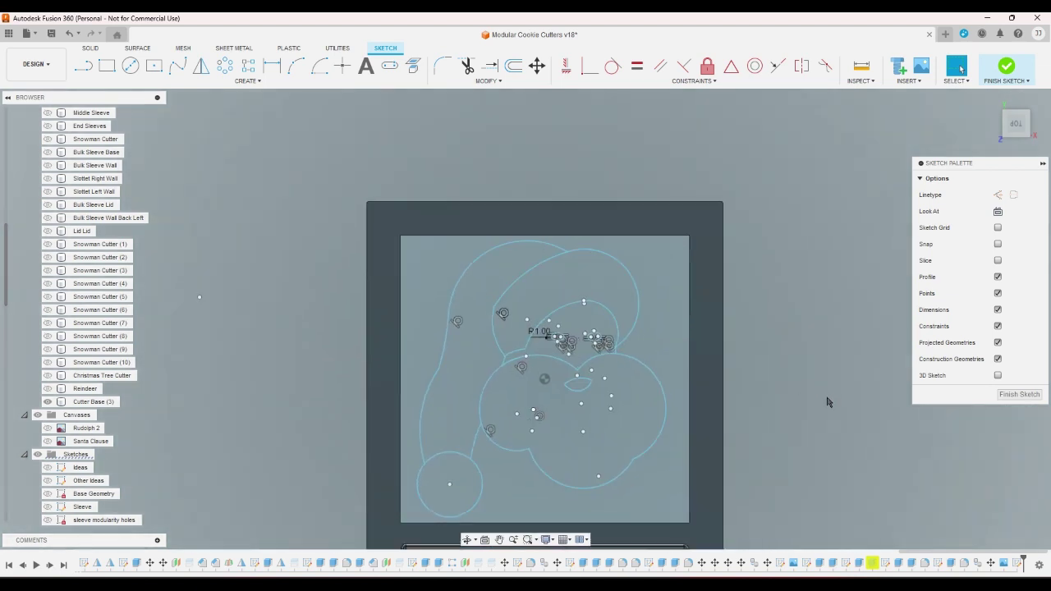
{"action": "scroll", "coordinate": [813, 402], "scroll_direction": "up", "scroll_amount": 3}
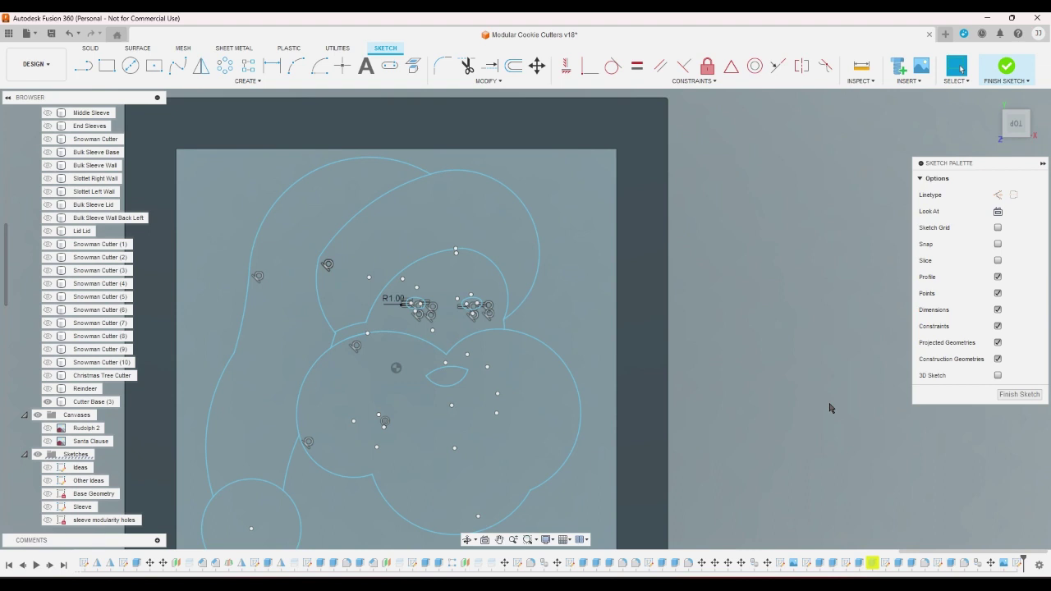
{"action": "scroll", "coordinate": [829, 408], "scroll_direction": "down", "scroll_amount": 1}
{"action": "scroll", "coordinate": [829, 408], "scroll_direction": "down", "scroll_amount": 3}
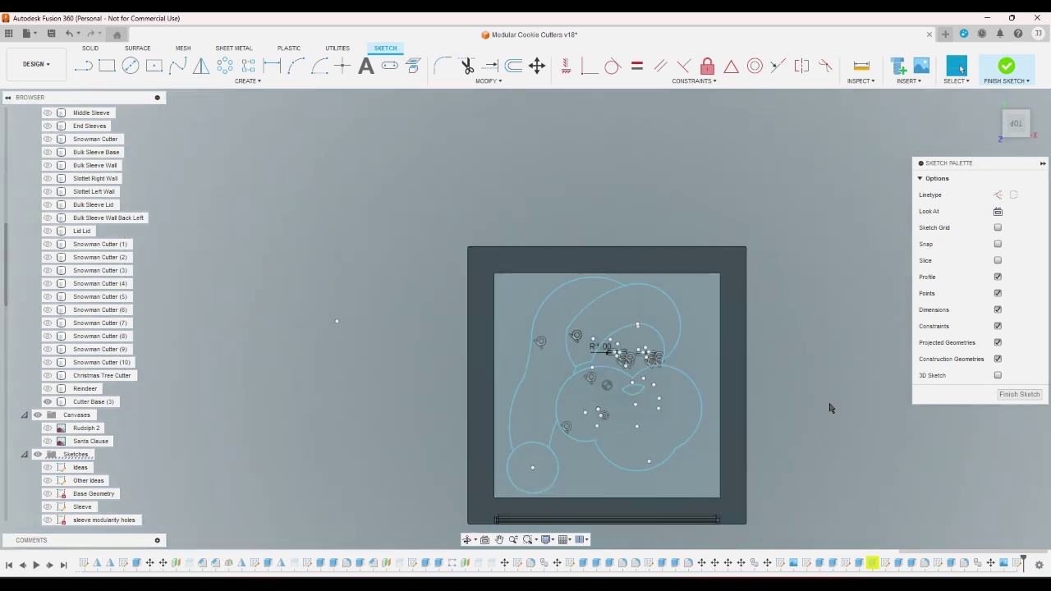
{"action": "scroll", "coordinate": [663, 168], "scroll_direction": "down", "scroll_amount": 1}
{"action": "scroll", "coordinate": [761, 478], "scroll_direction": "up", "scroll_amount": 2}
{"action": "scroll", "coordinate": [753, 349], "scroll_direction": "down", "scroll_amount": 1}
{"action": "scroll", "coordinate": [753, 350], "scroll_direction": "up", "scroll_amount": 2}
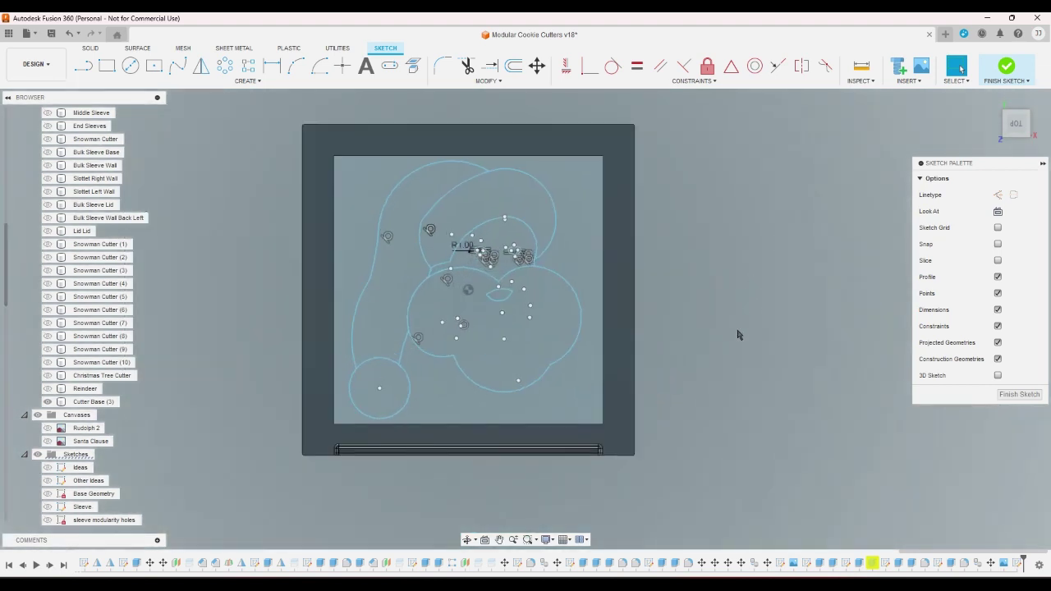
Try to offset the whole outer Santa outline at once, selecting the hat, beard and pom-pom curves together
{"action": "left_click", "coordinate": [514, 66]}
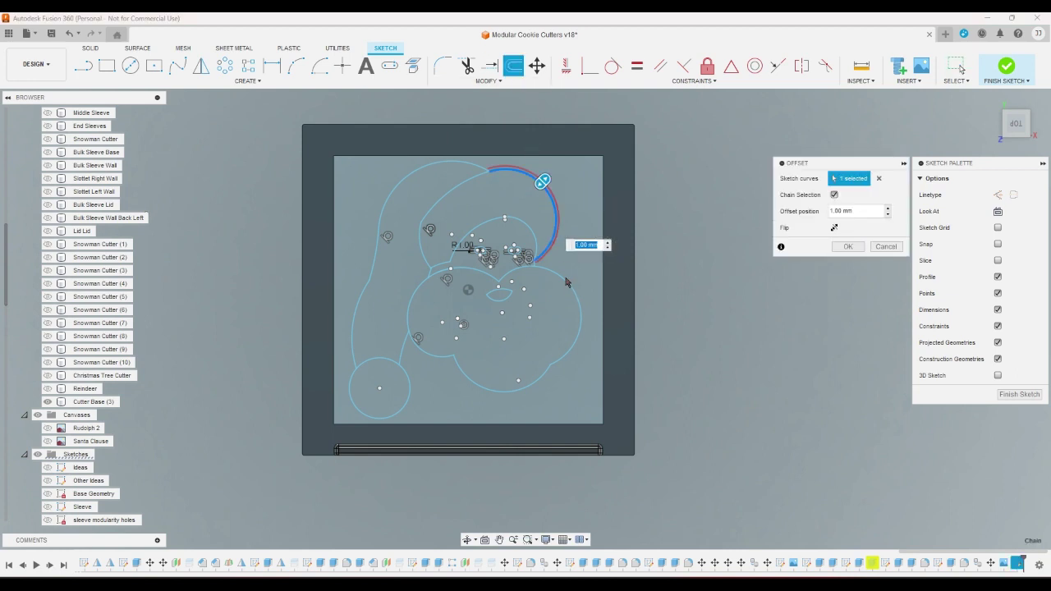
{"action": "left_click", "coordinate": [886, 246]}
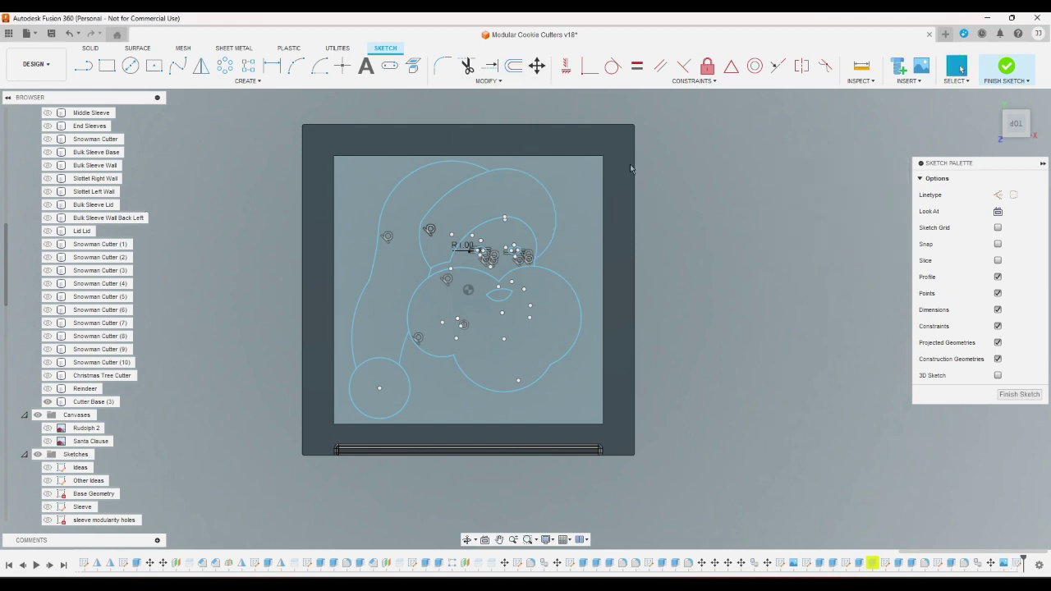
{"action": "left_click", "coordinate": [525, 179]}
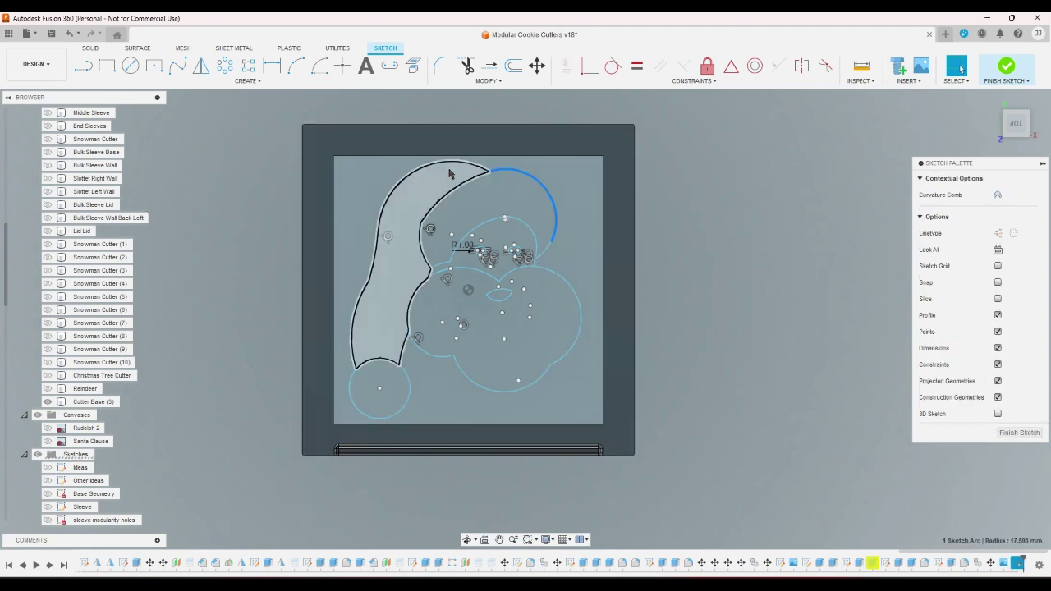
{"action": "left_click", "coordinate": [444, 168], "text": "shift"}
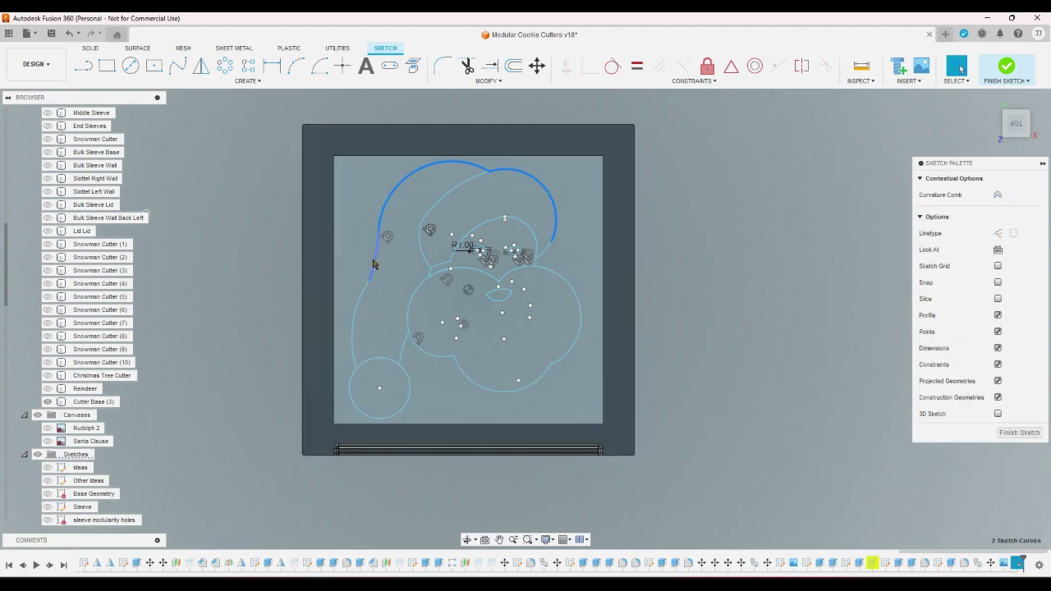
{"action": "left_click", "coordinate": [373, 267], "text": "shift"}
{"action": "left_click", "coordinate": [364, 293], "text": "shift"}
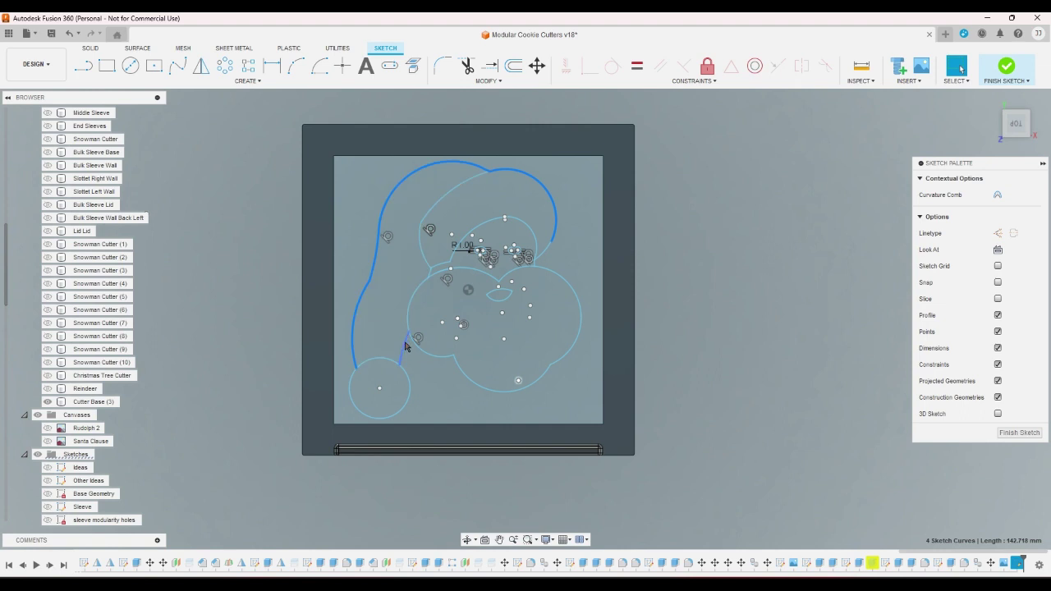
{"action": "left_click", "coordinate": [404, 344], "text": "shift"}
{"action": "left_click", "coordinate": [416, 345], "text": "shift"}
{"action": "left_click", "coordinate": [458, 368], "text": "shift"}
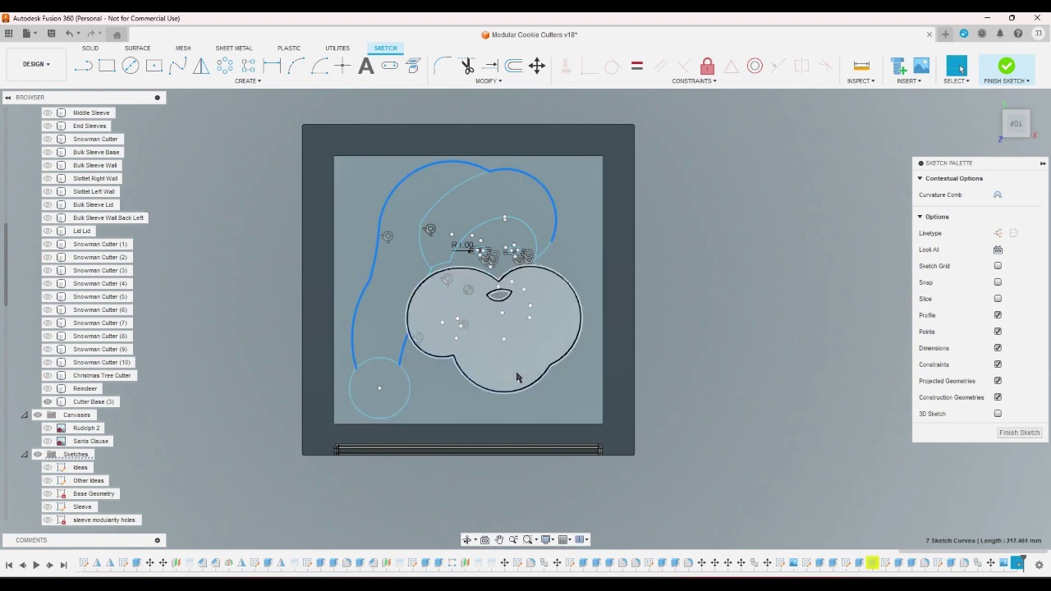
{"action": "left_click", "coordinate": [565, 360], "text": "shift"}
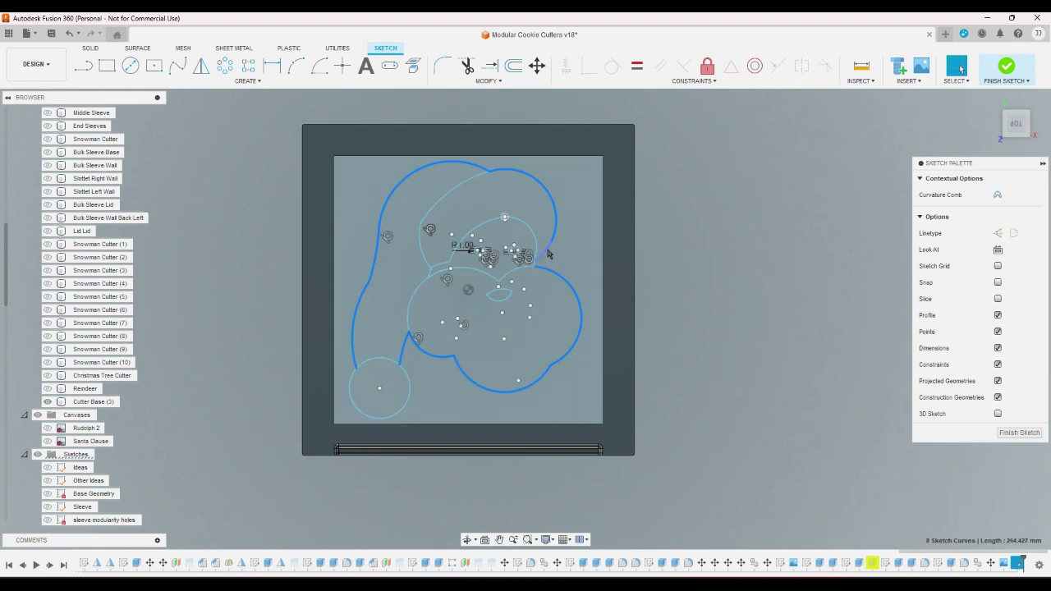
{"action": "mouse_move", "coordinate": [1021, 129]}
{"action": "scroll", "coordinate": [537, 271], "scroll_direction": "up", "scroll_amount": 10}
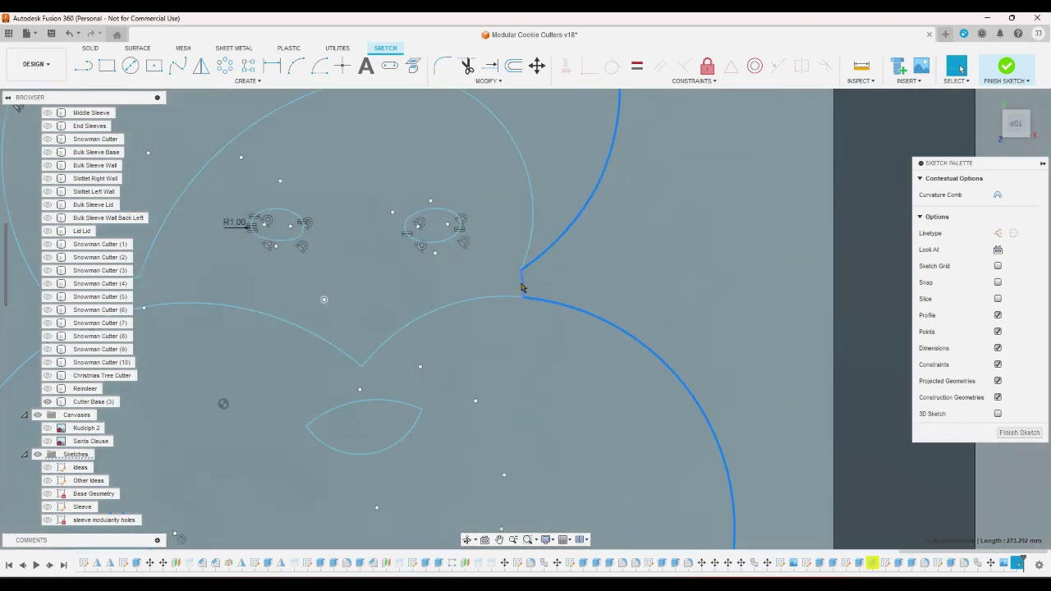
{"action": "scroll", "coordinate": [521, 286], "scroll_direction": "down", "scroll_amount": 10}
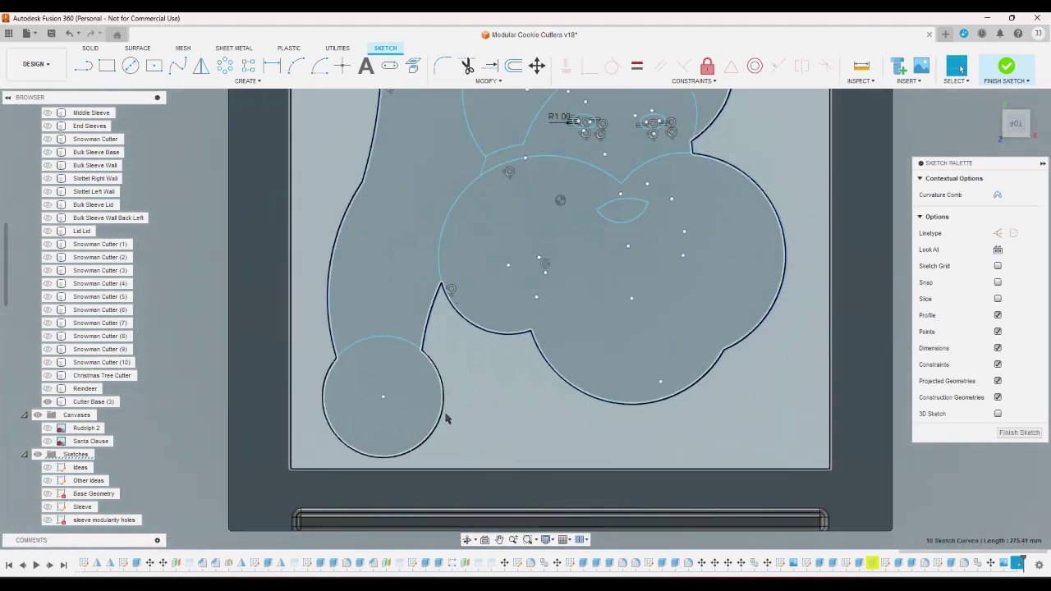
{"action": "left_click", "coordinate": [443, 404]}
{"action": "scroll", "coordinate": [459, 411], "scroll_direction": "down", "scroll_amount": 5}
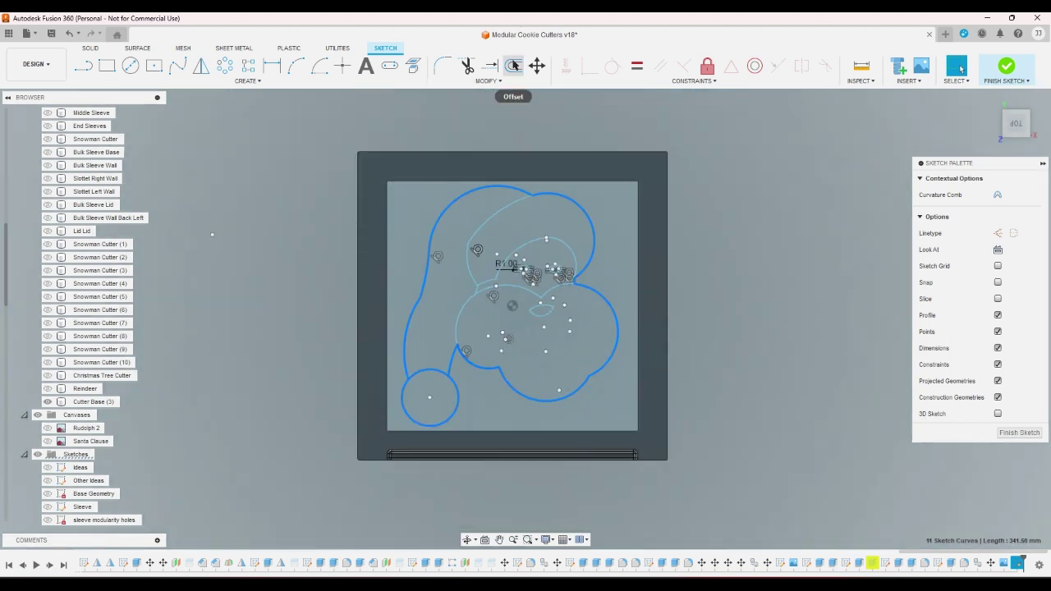
{"action": "left_click", "coordinate": [514, 65]}
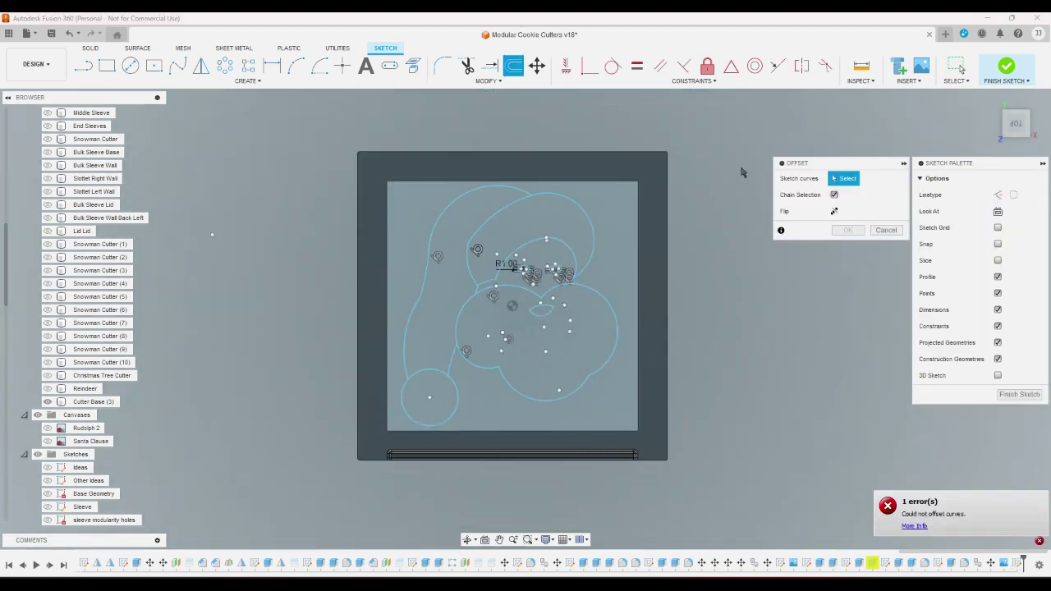
{"action": "left_click", "coordinate": [885, 230]}
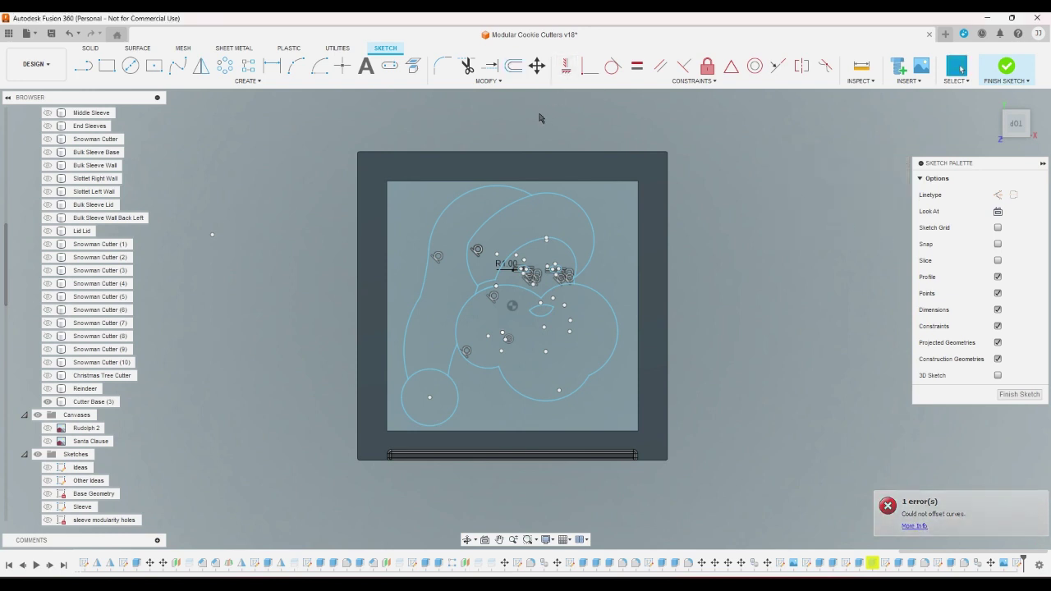
Offset the large arc on the right side of the hat outward by the cutterthickness parameter
{"action": "left_click", "coordinate": [514, 64]}
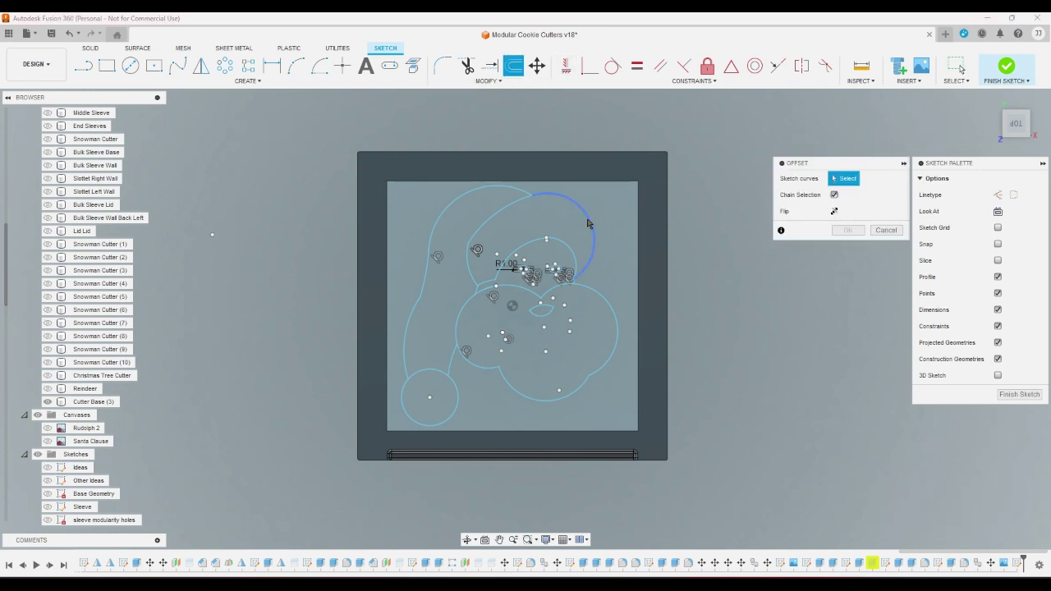
{"action": "left_click", "coordinate": [587, 223]}
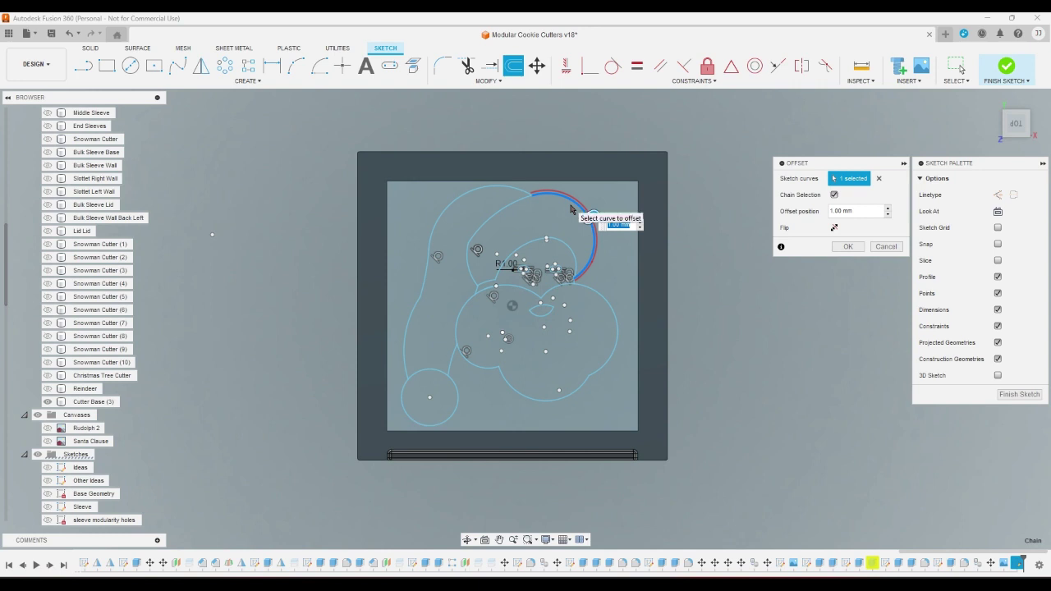
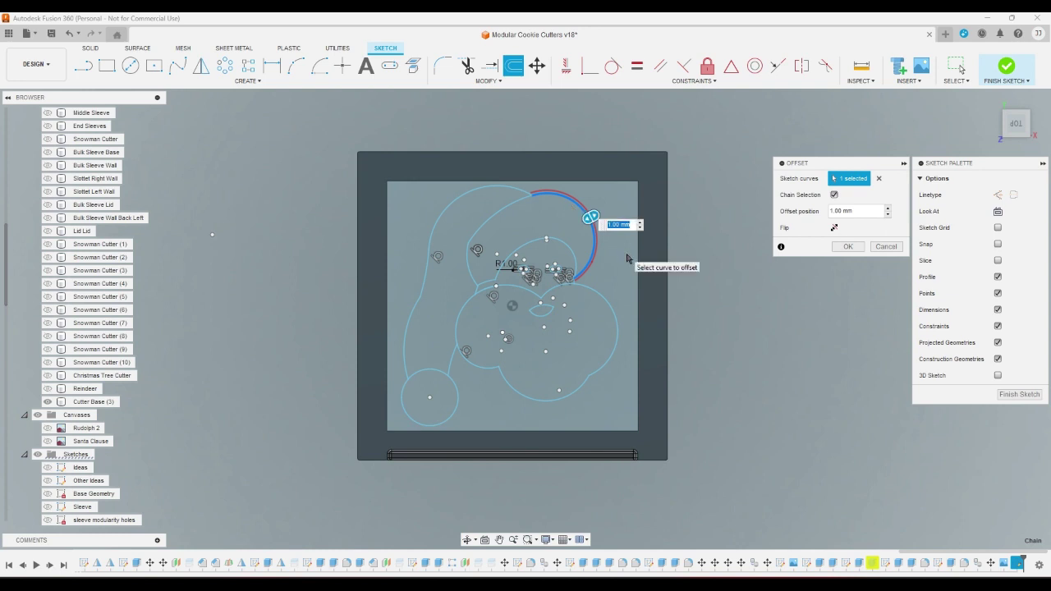
{"action": "type", "text": "c"}
{"action": "left_click", "coordinate": [639, 275]}
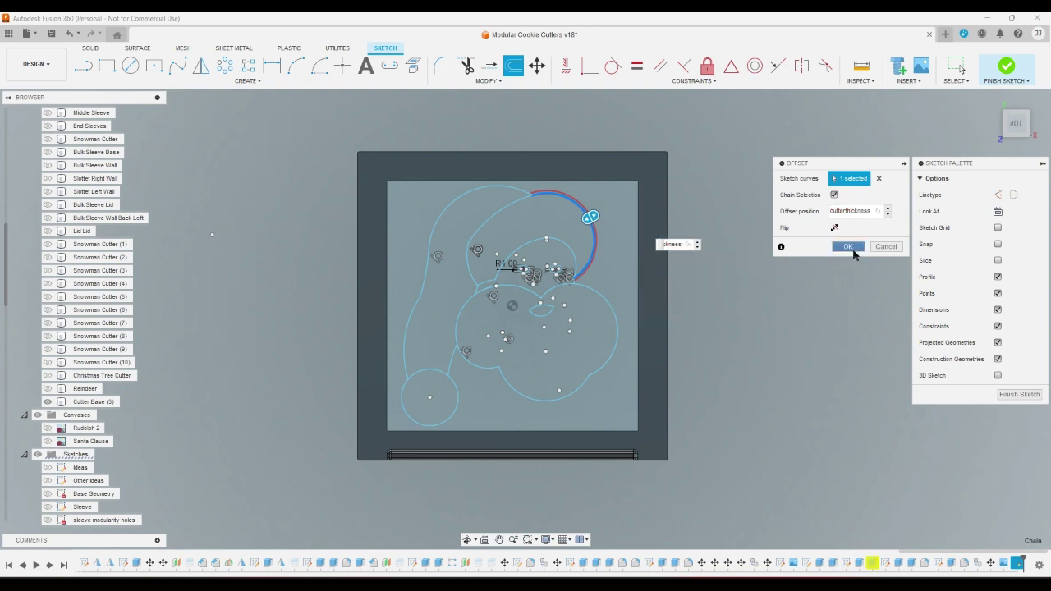
{"action": "left_click", "coordinate": [851, 249]}
Offset the hat's left outer curve chain, from its peak down to the pom-pom, outward by the cutterthickness parameter
{"action": "left_click", "coordinate": [513, 65]}
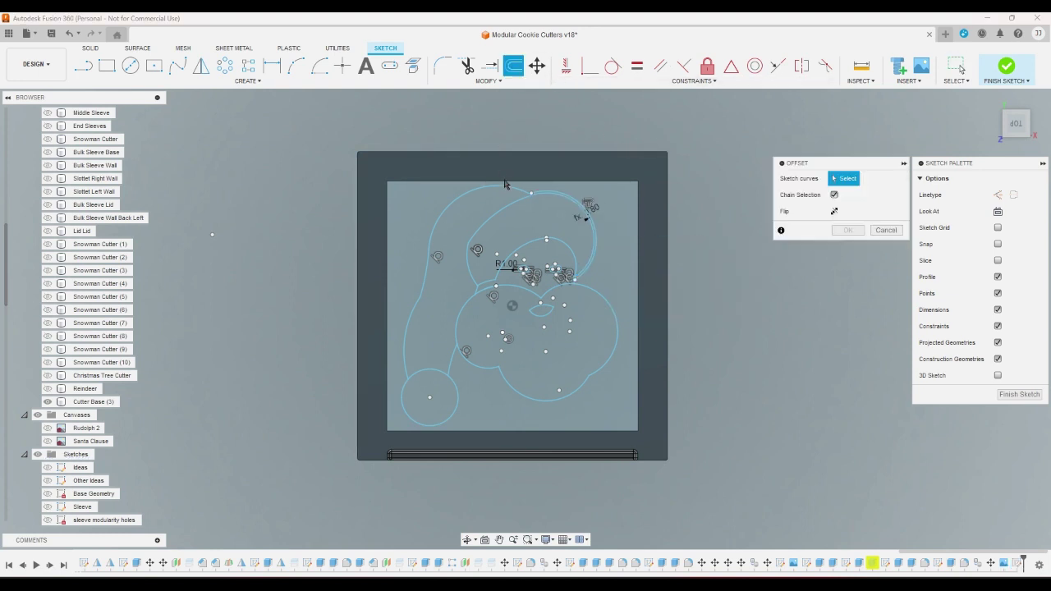
{"action": "left_click", "coordinate": [509, 185]}
{"action": "type", "text": "c"}
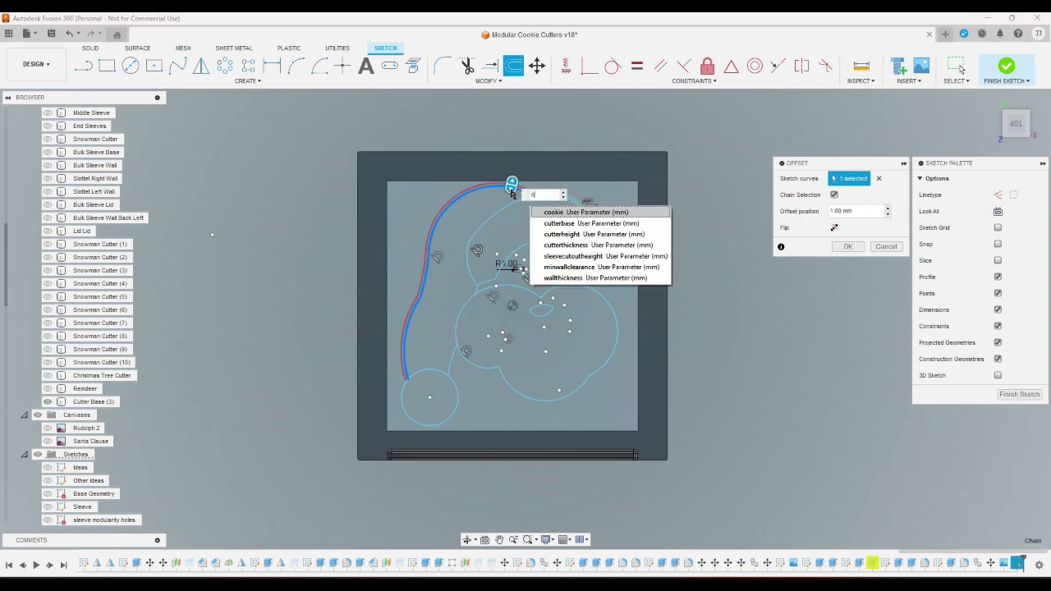
{"action": "left_click", "coordinate": [561, 247]}
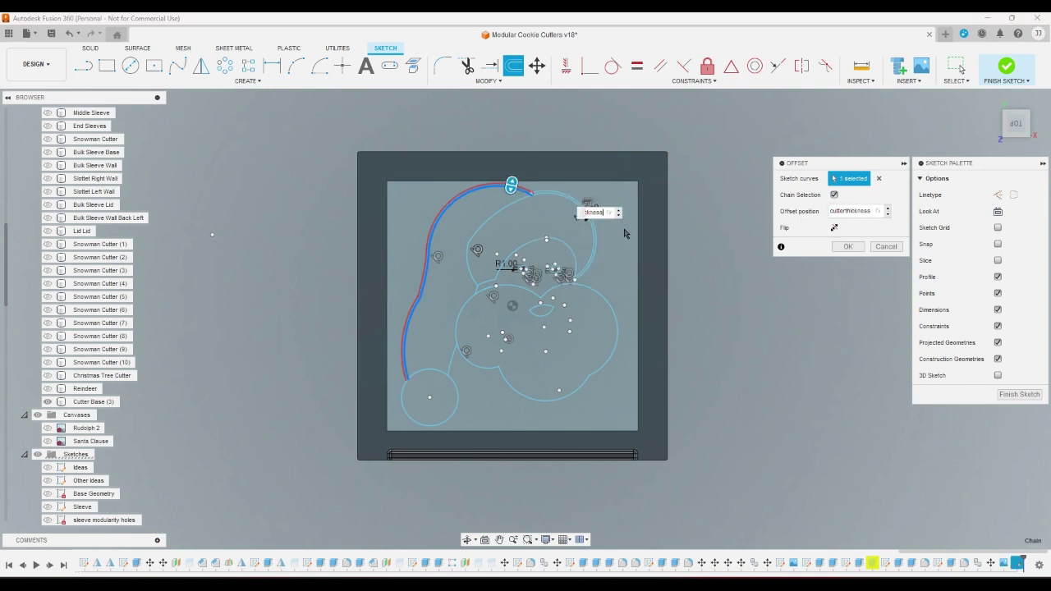
{"action": "key", "text": "Return"}
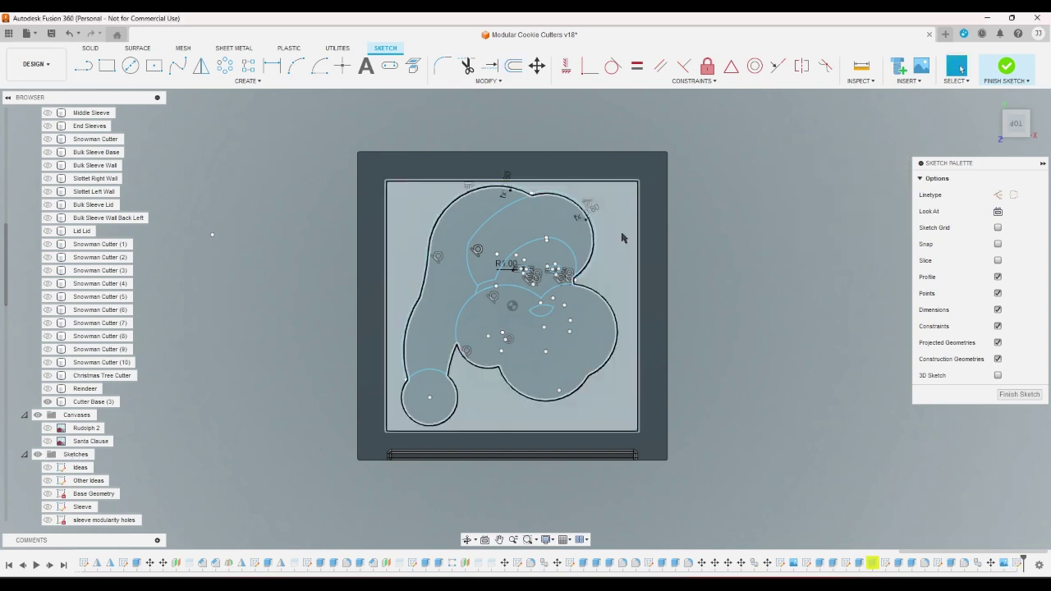
Trim the two overlapping ends where the offset hat curves cross at the top of the hat
{"action": "scroll", "coordinate": [551, 230], "scroll_direction": "up", "scroll_amount": 5}
{"action": "scroll", "coordinate": [552, 231], "scroll_direction": "up", "scroll_amount": 3}
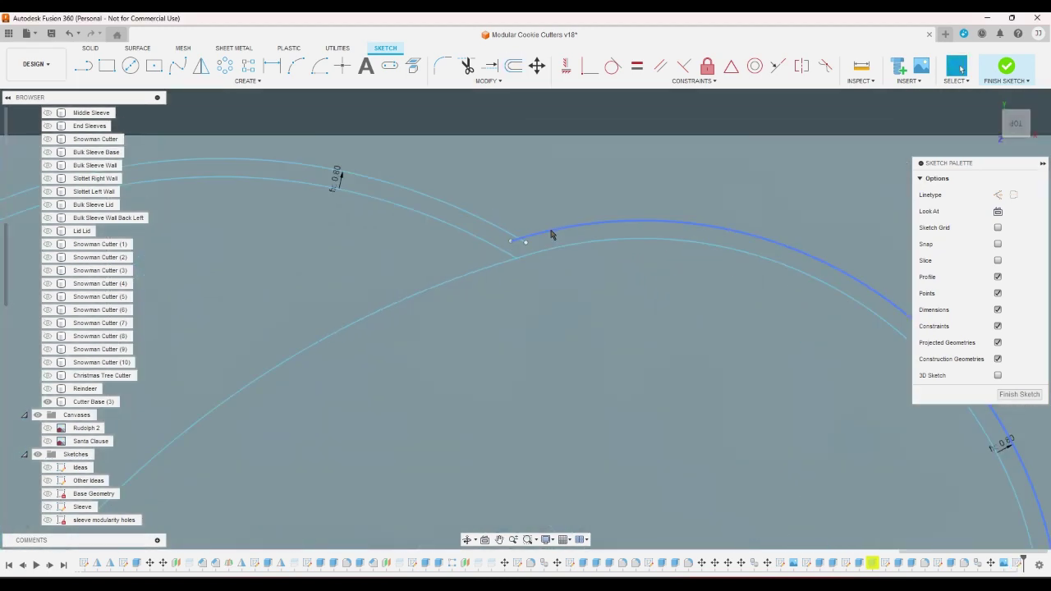
{"action": "left_click", "coordinate": [467, 65]}
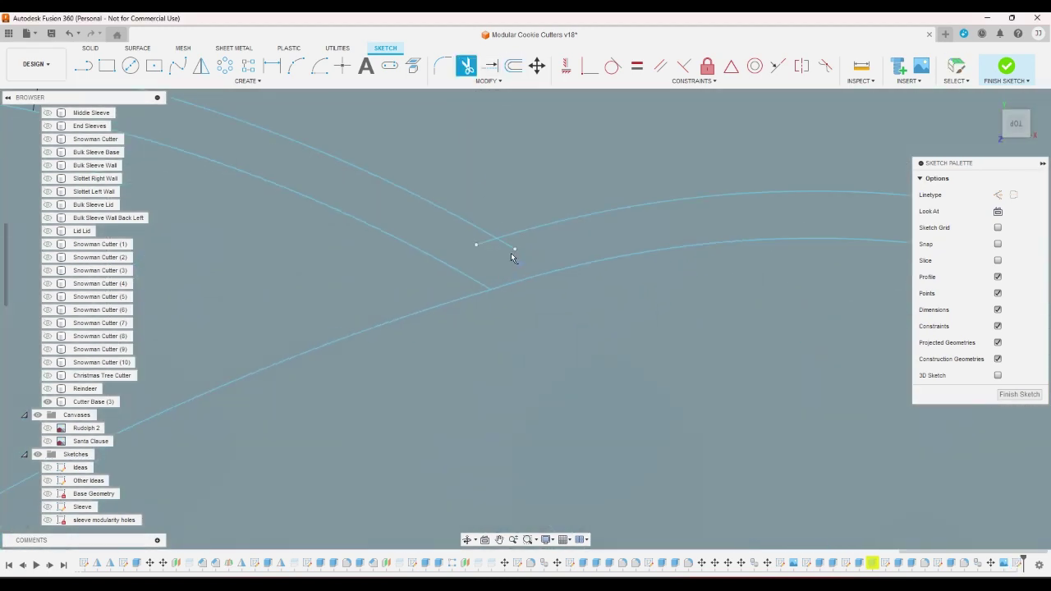
{"action": "left_click", "coordinate": [508, 248]}
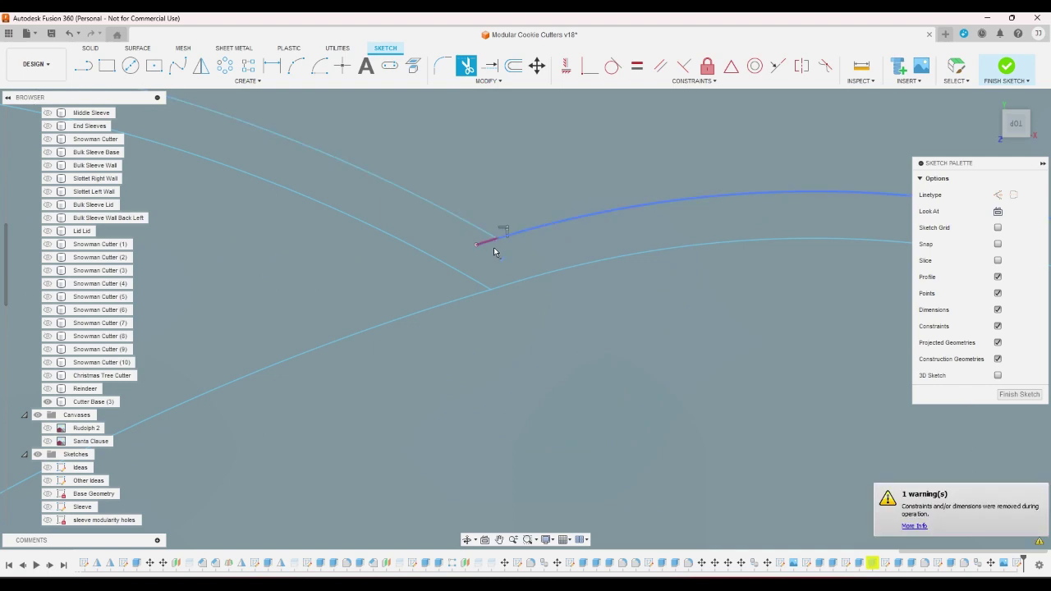
{"action": "left_click", "coordinate": [494, 249]}
Offset the pom-pom circle outward by the cutterthickness parameter
{"action": "scroll", "coordinate": [522, 245], "scroll_direction": "down", "scroll_amount": 10}
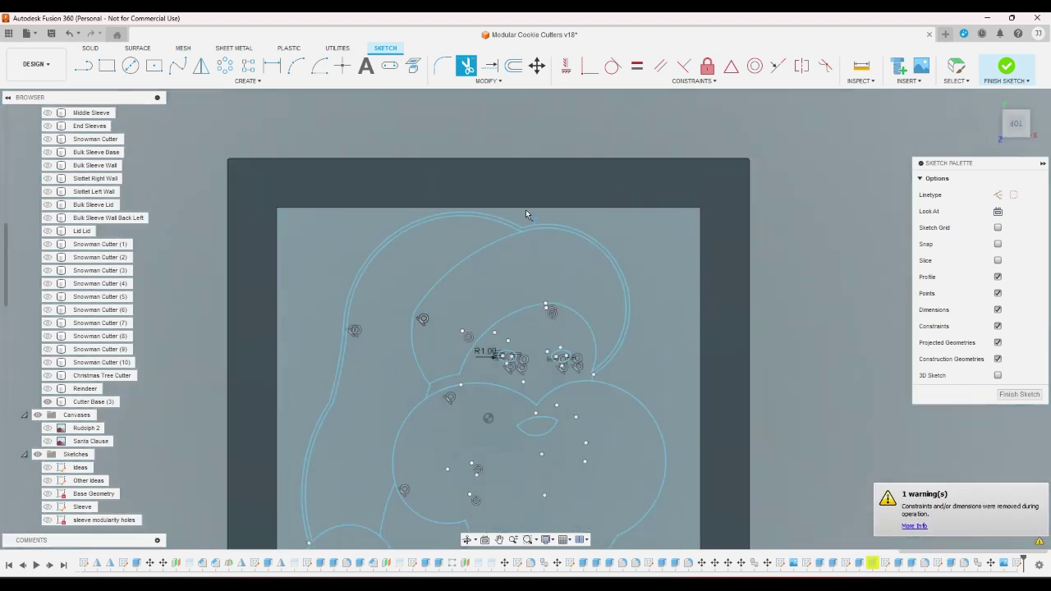
{"action": "scroll", "coordinate": [383, 411], "scroll_direction": "up", "scroll_amount": 4}
{"action": "key", "text": "o"}
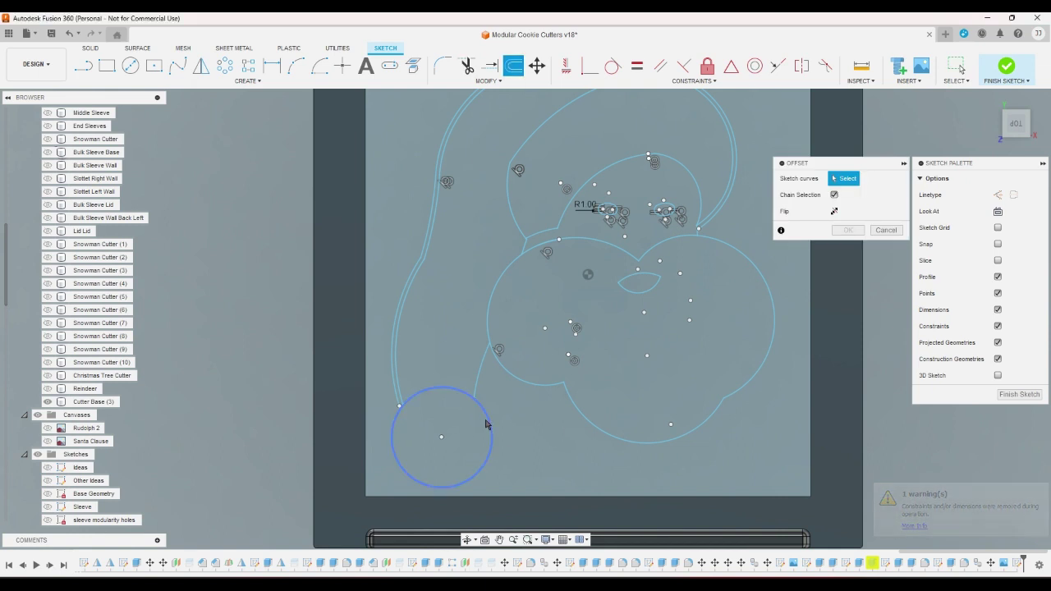
{"action": "key", "text": "c"}
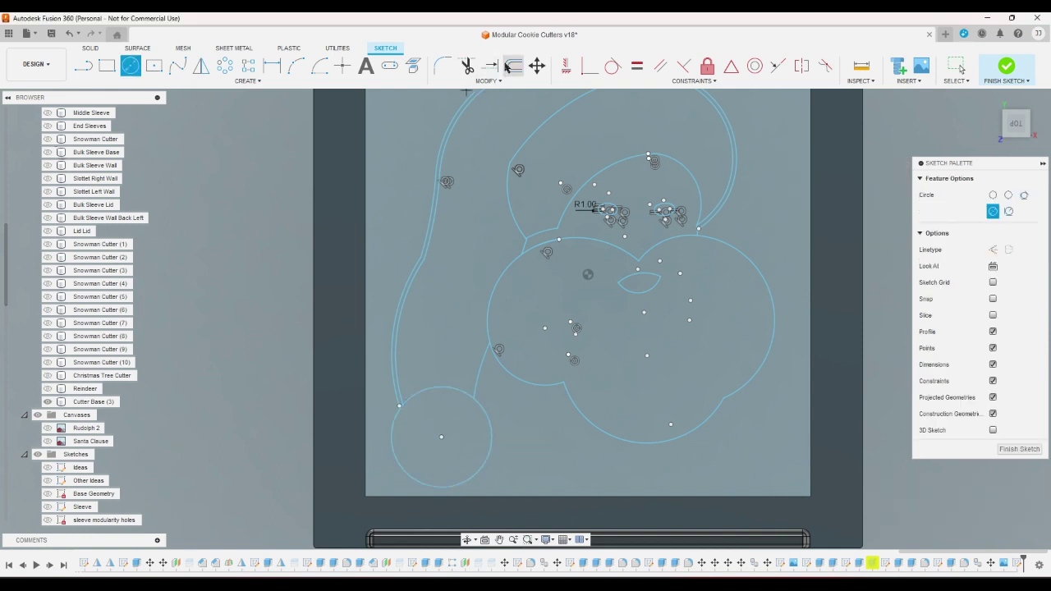
{"action": "key", "text": "o"}
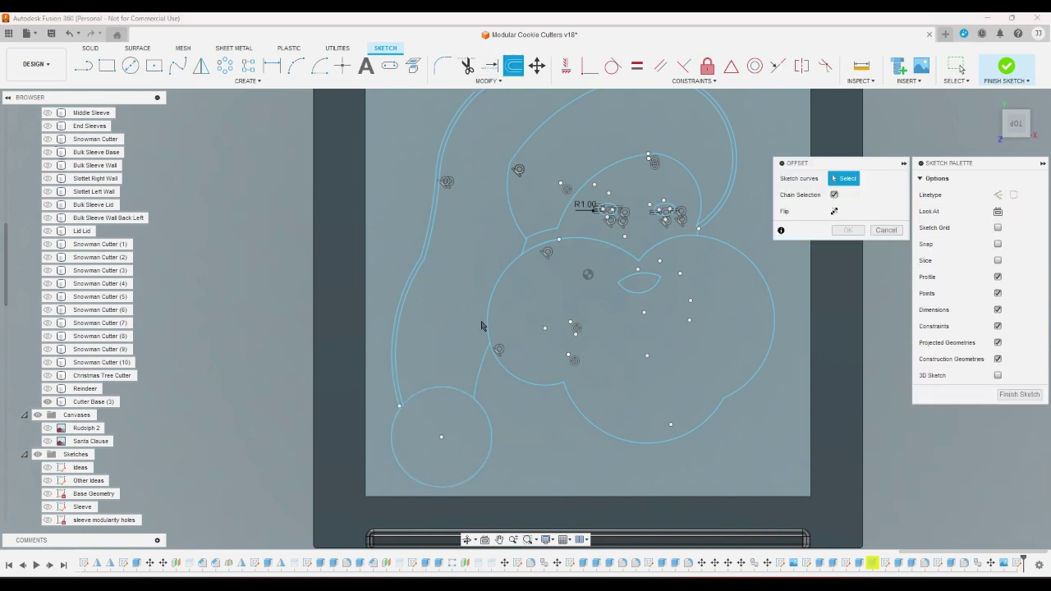
{"action": "left_click", "coordinate": [486, 412]}
{"action": "type", "text": "c"}
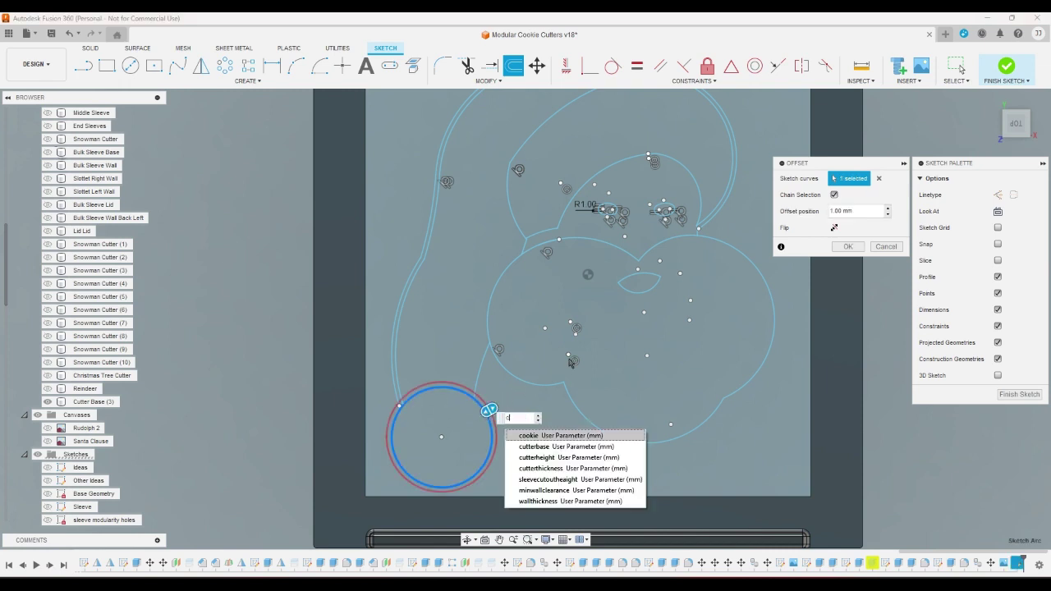
{"action": "left_click", "coordinate": [553, 463]}
{"action": "key", "text": "Return"}
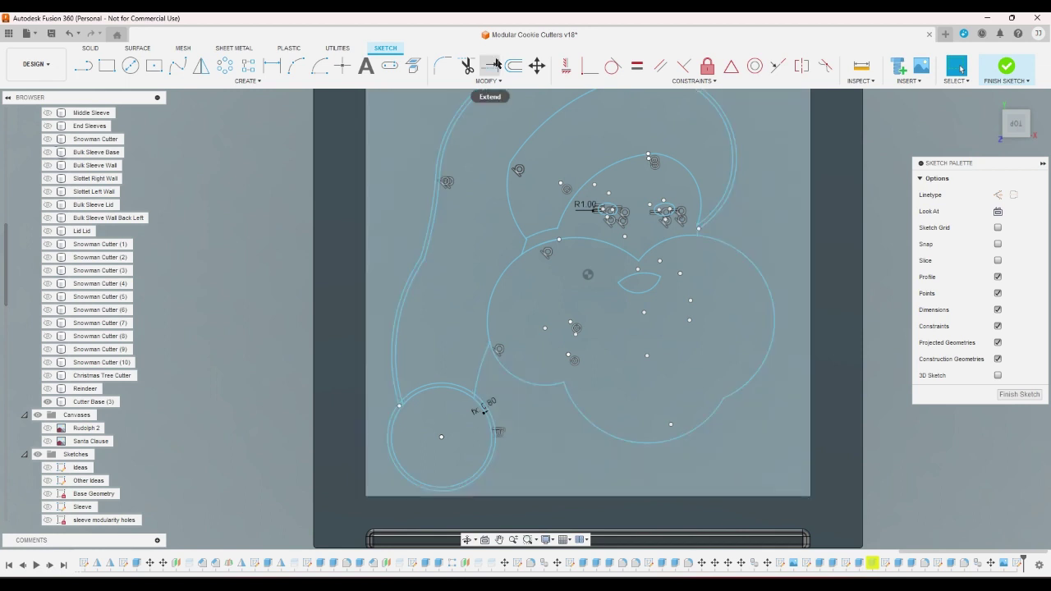
{"action": "left_click", "coordinate": [466, 66]}
{"action": "scroll", "coordinate": [438, 440], "scroll_direction": "up", "scroll_amount": 3}
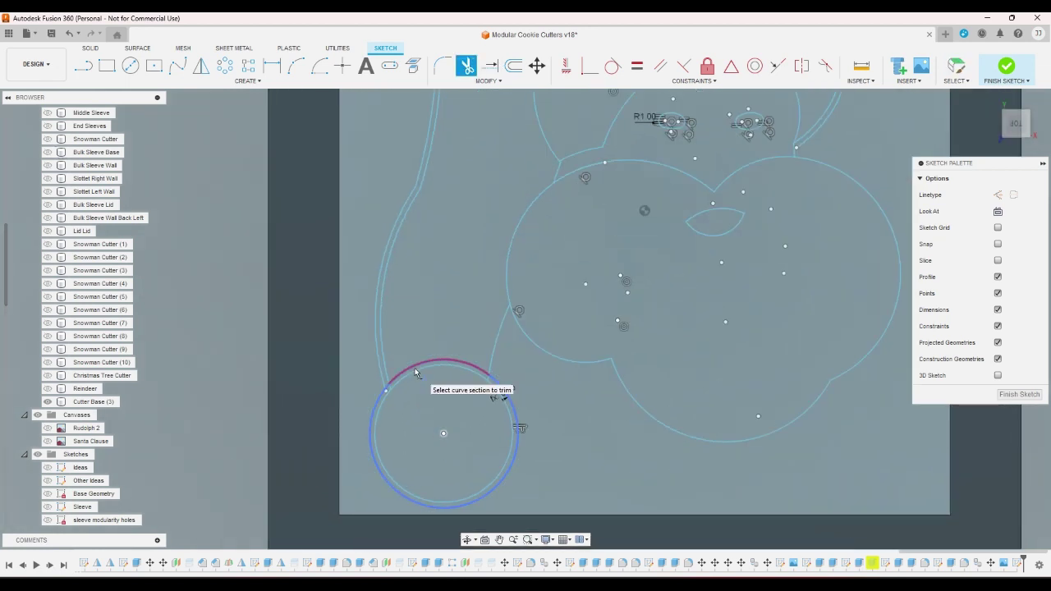
{"action": "scroll", "coordinate": [415, 373], "scroll_direction": "down", "scroll_amount": 3}
{"action": "scroll", "coordinate": [422, 381], "scroll_direction": "up", "scroll_amount": 2}
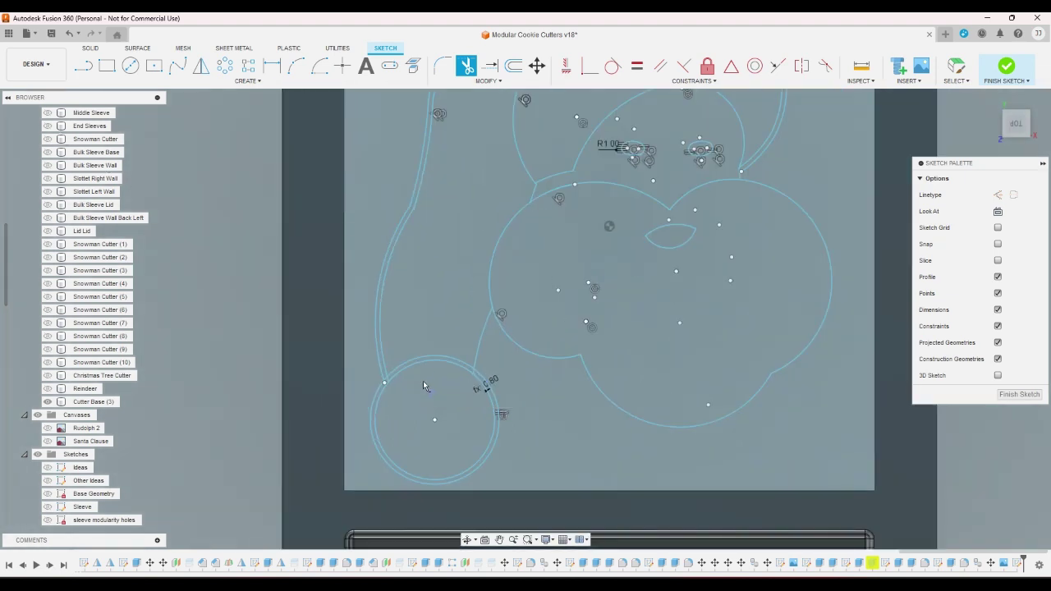
{"action": "right_click", "coordinate": [480, 250]}
{"action": "left_click", "coordinate": [434, 236]}
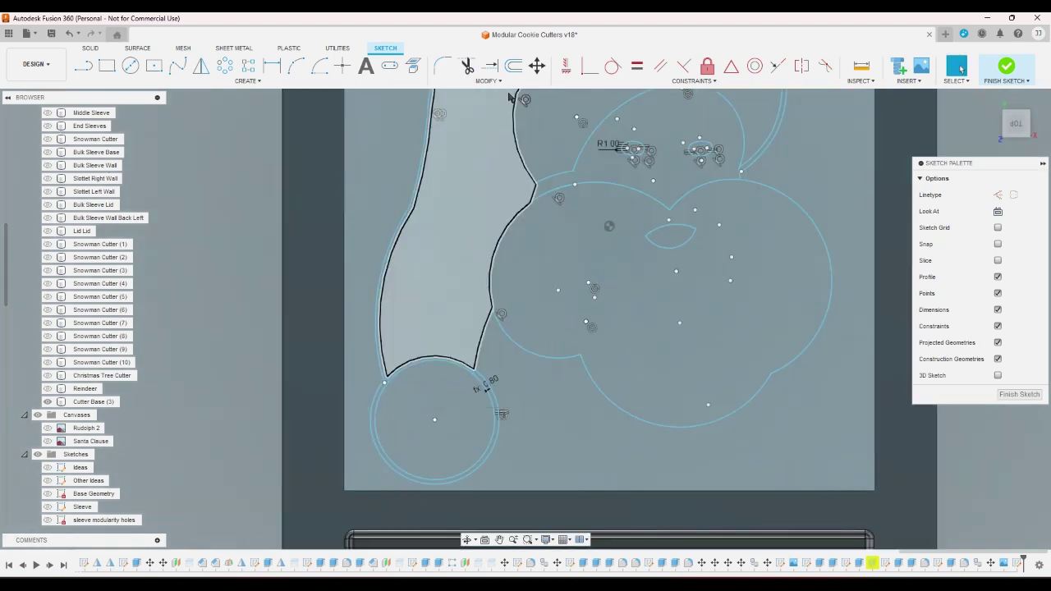
Offset the beard's outer curve chain, from the hat tail around to the face's right side, outward by the cutterthickness parameter
{"action": "left_click", "coordinate": [513, 66]}
{"action": "left_click", "coordinate": [511, 343]}
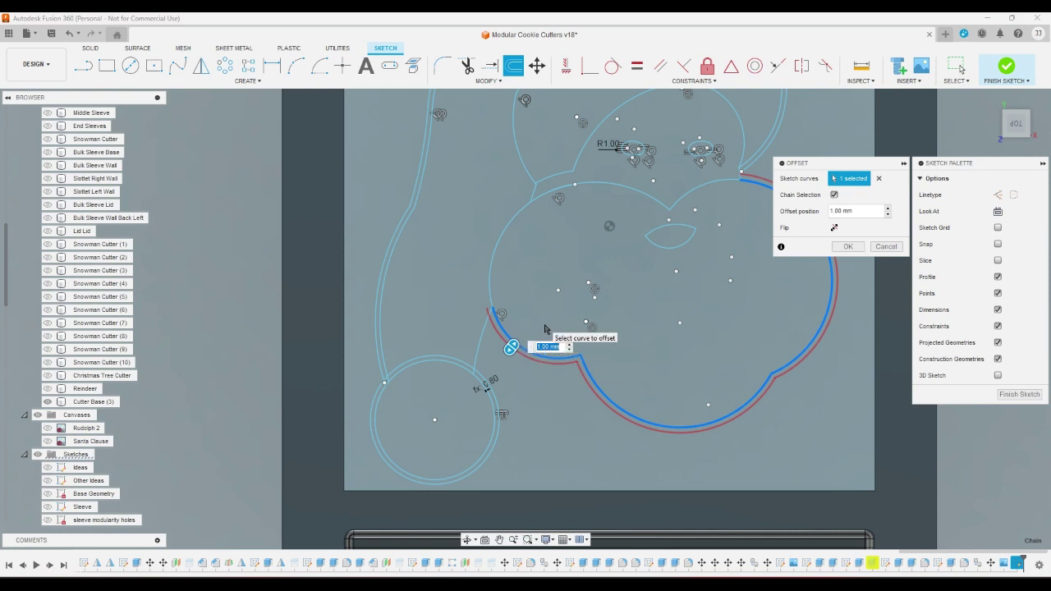
{"action": "type", "text": "c"}
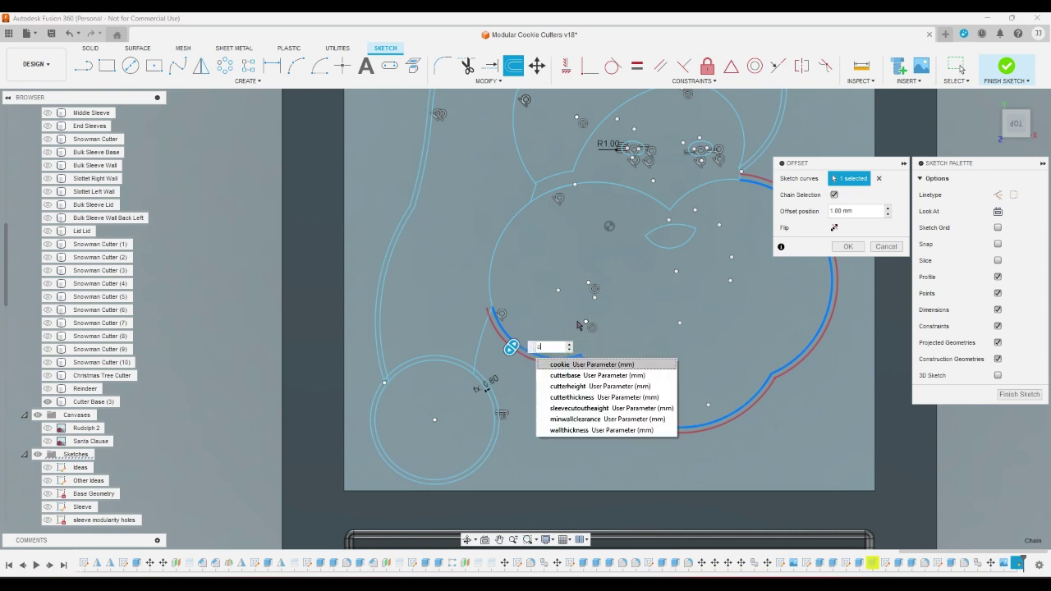
{"action": "left_click", "coordinate": [570, 398]}
{"action": "key", "text": "Return"}
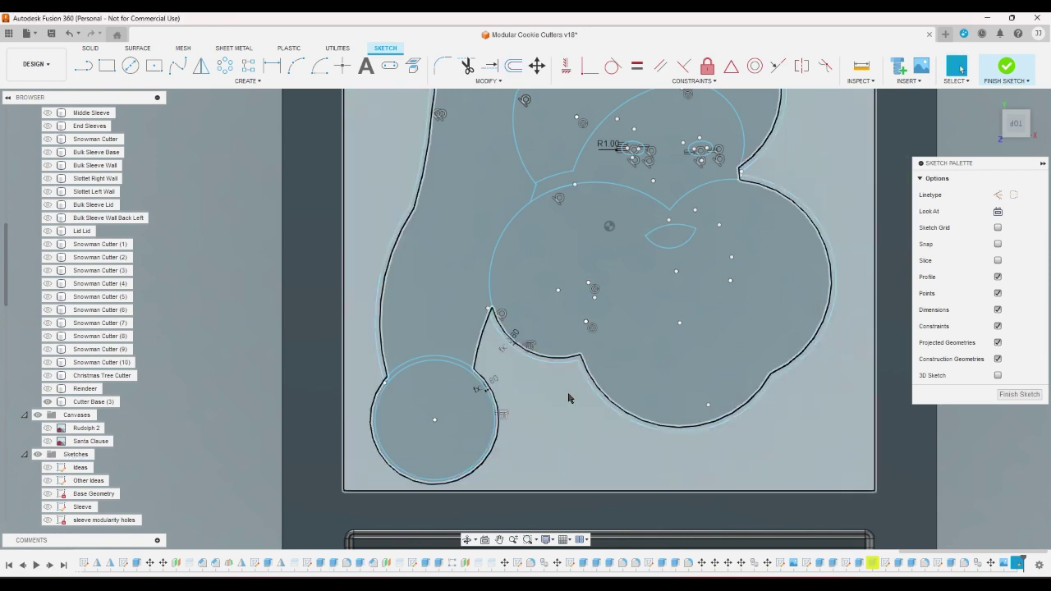
Offset the short arc between the pom-pom and the beard by -cutterthickness so that it lies outside the hat tail
{"action": "left_click", "coordinate": [513, 66]}
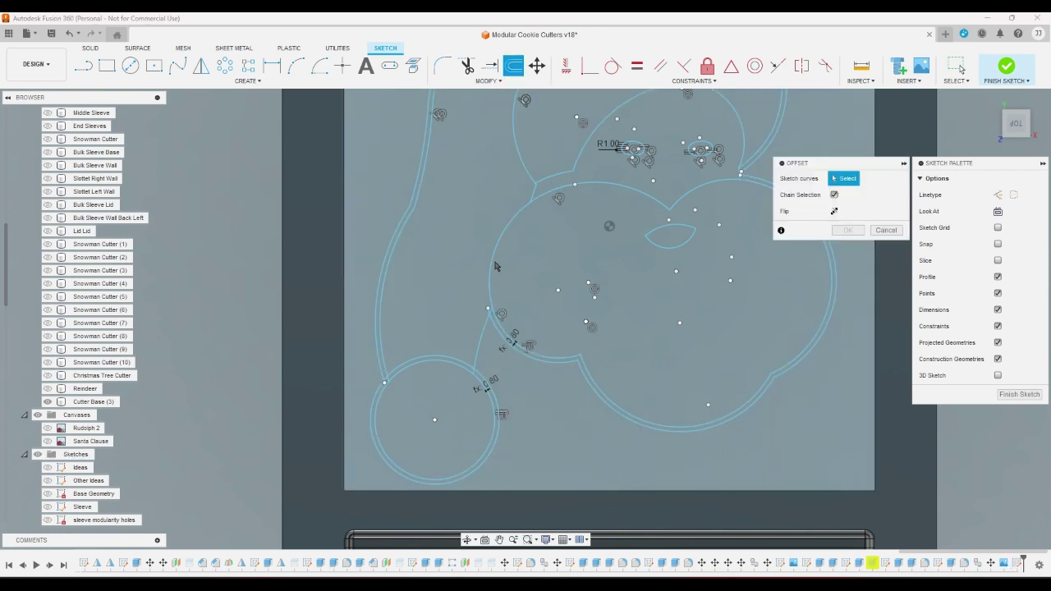
{"action": "left_click", "coordinate": [484, 339]}
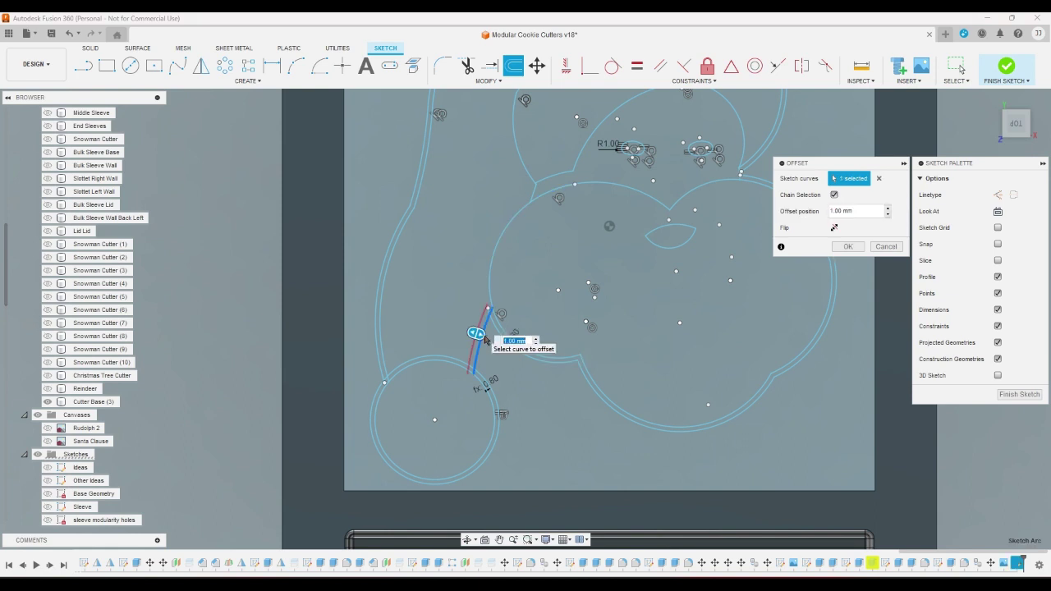
{"action": "type", "text": "-"}
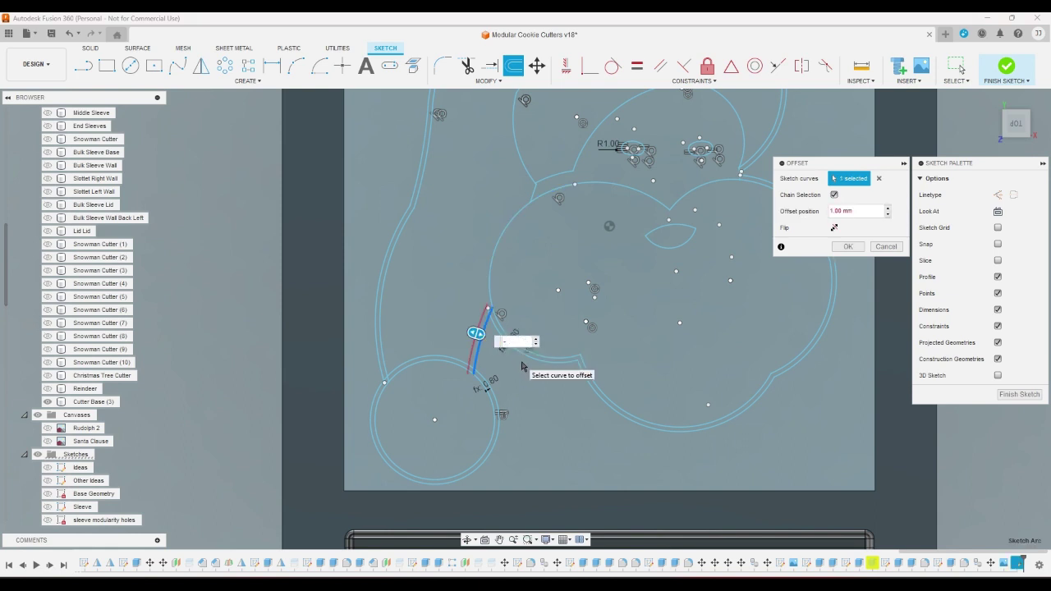
{"action": "type", "text": "c"}
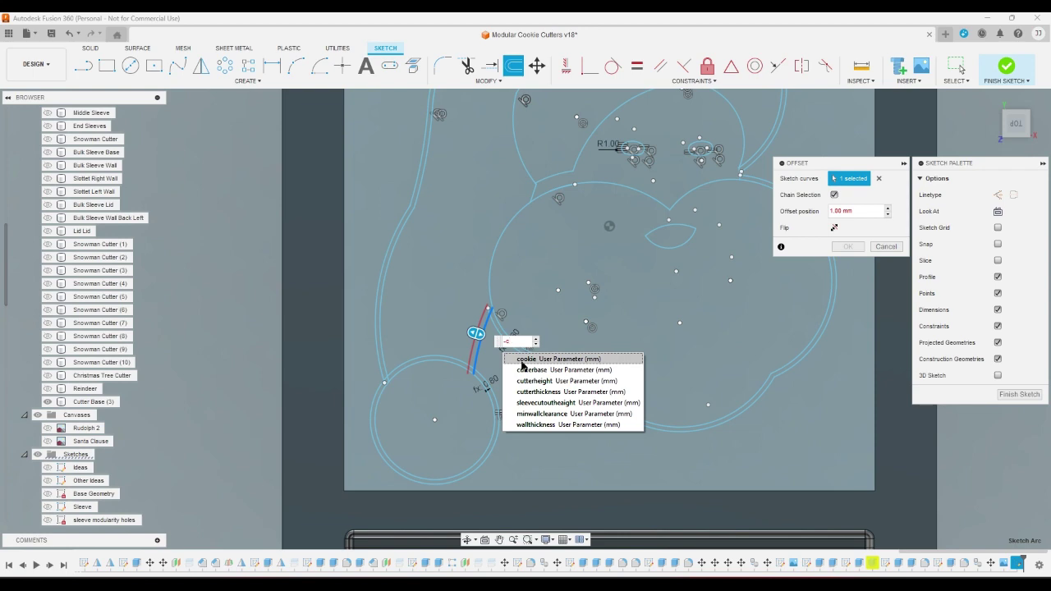
{"action": "left_click", "coordinate": [543, 392]}
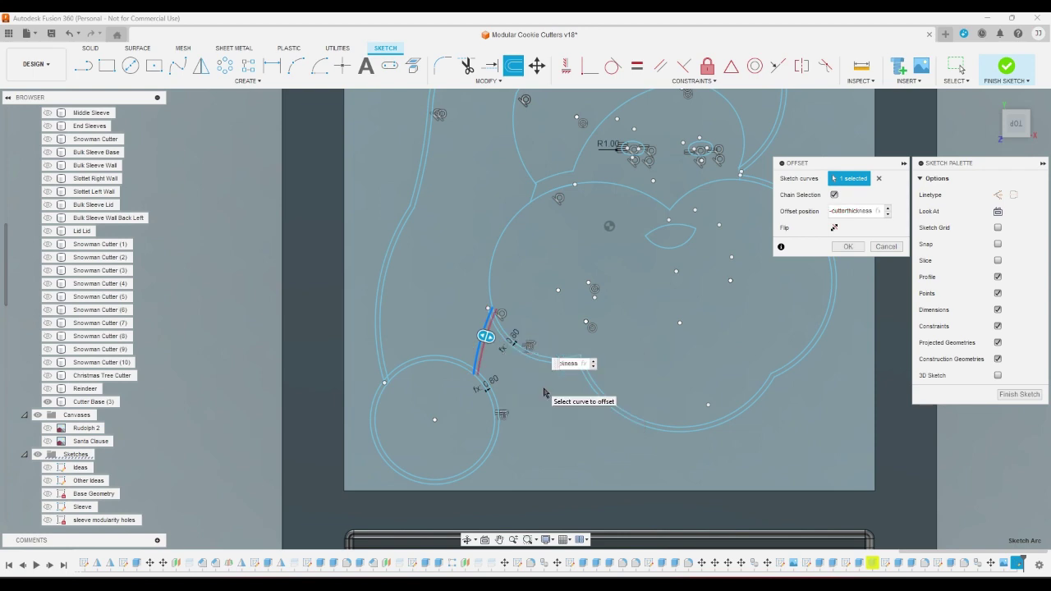
{"action": "key", "text": "Return"}
Offset the short line joining the hat's right arc to the beard outward by the cutterthickness parameter
{"action": "scroll", "coordinate": [543, 390], "scroll_direction": "down", "scroll_amount": 4}
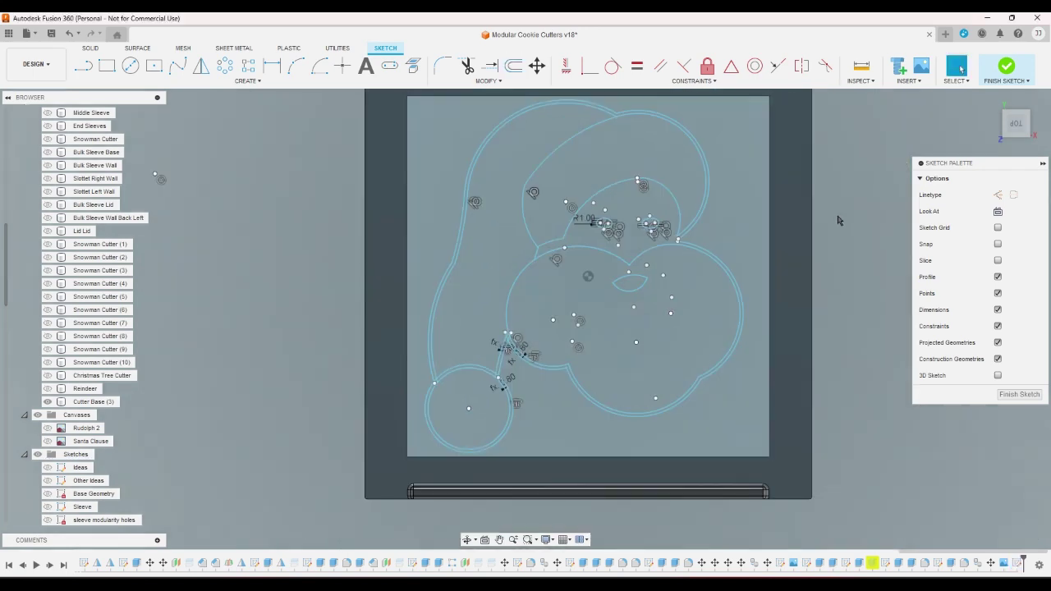
{"action": "scroll", "coordinate": [795, 231], "scroll_direction": "up", "scroll_amount": 5}
{"action": "scroll", "coordinate": [755, 236], "scroll_direction": "up", "scroll_amount": 6}
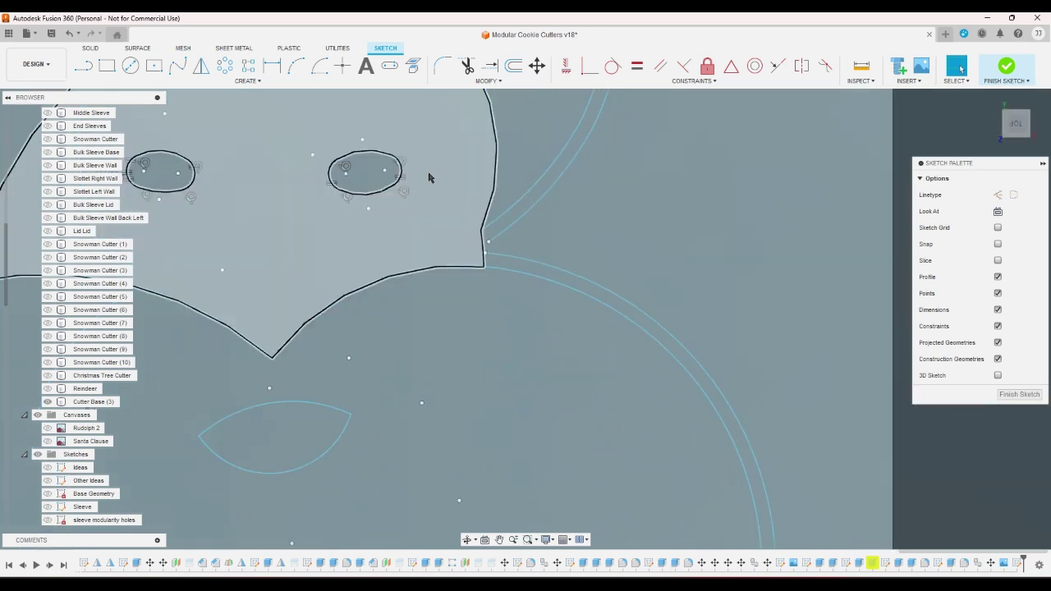
{"action": "left_click", "coordinate": [513, 66]}
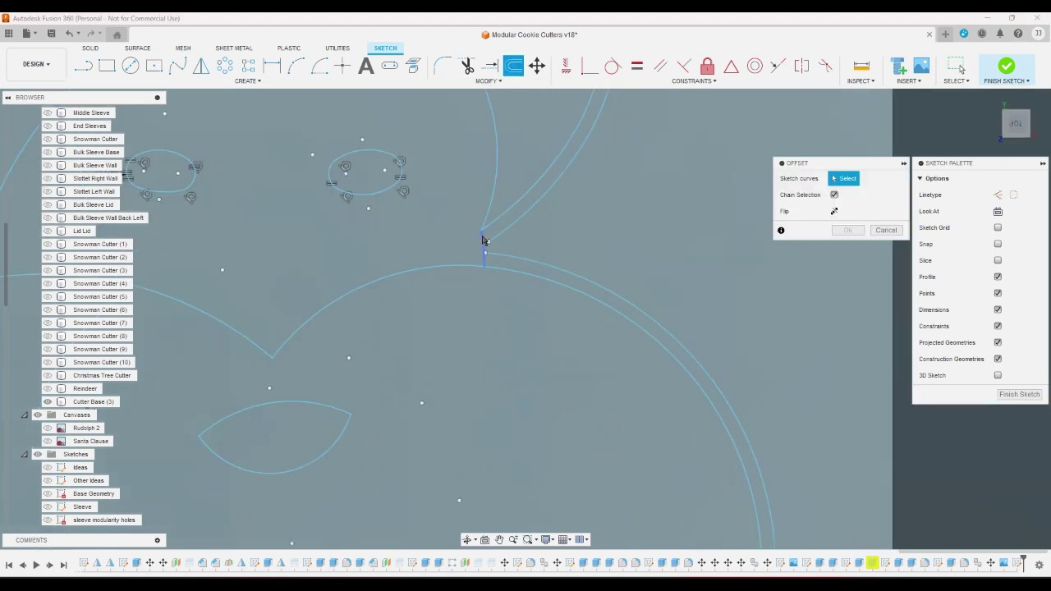
{"action": "left_click", "coordinate": [483, 242]}
{"action": "type", "text": "c"}
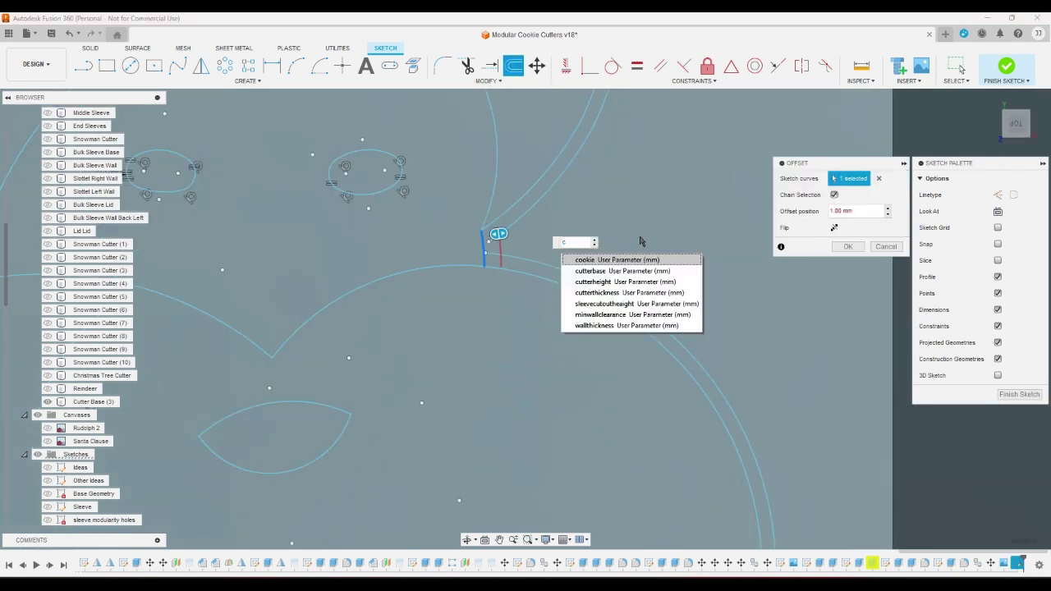
{"action": "left_click", "coordinate": [622, 292]}
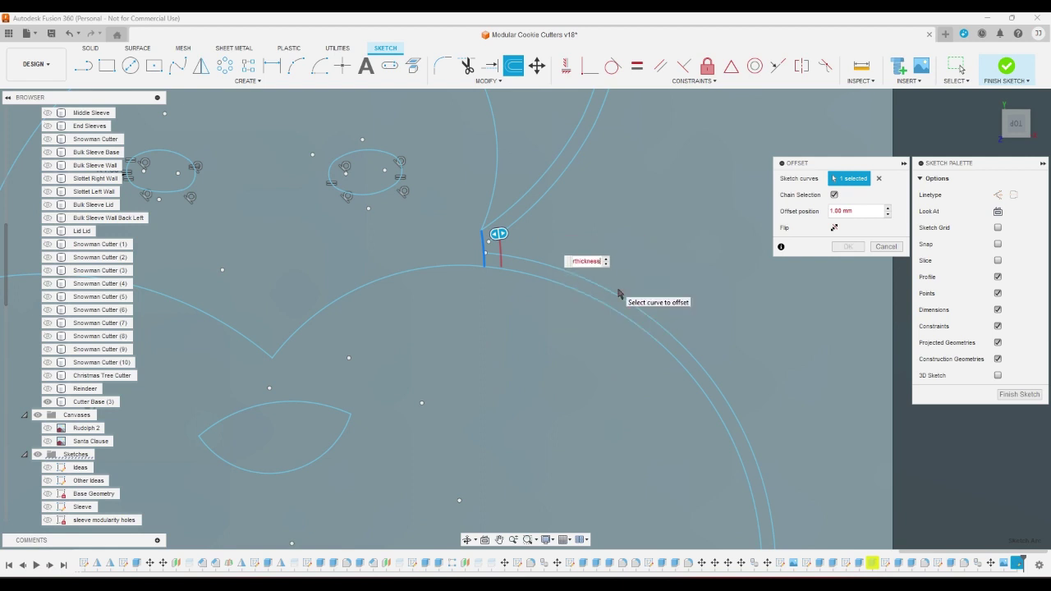
{"action": "left_click", "coordinate": [845, 246]}
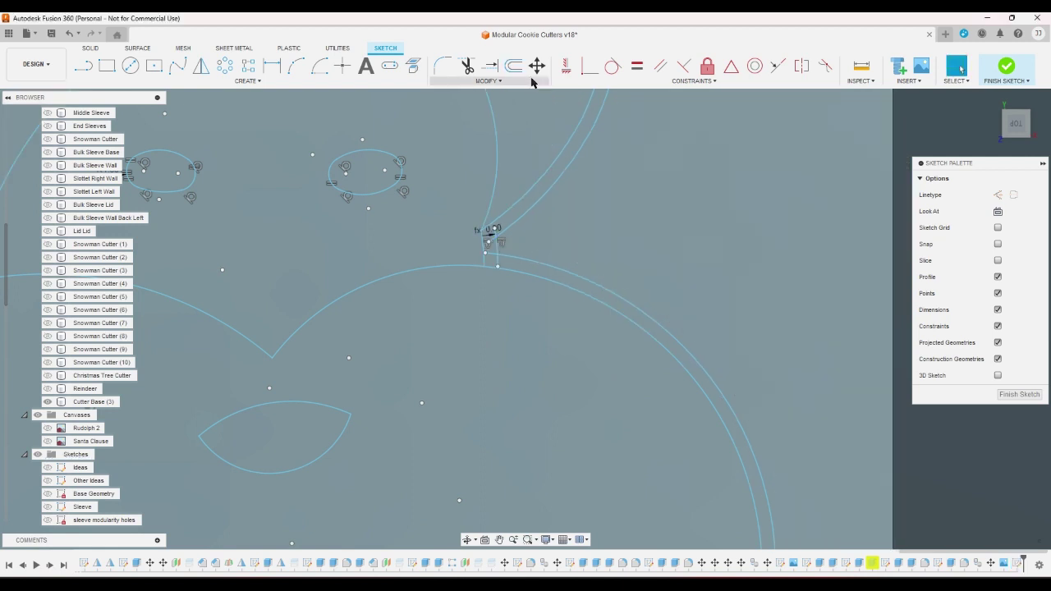
Try to extend the upper end of the offset short line between the hat and the beard, and undo it
{"action": "left_click", "coordinate": [490, 65]}
{"action": "scroll", "coordinate": [488, 247], "scroll_direction": "up", "scroll_amount": 3}
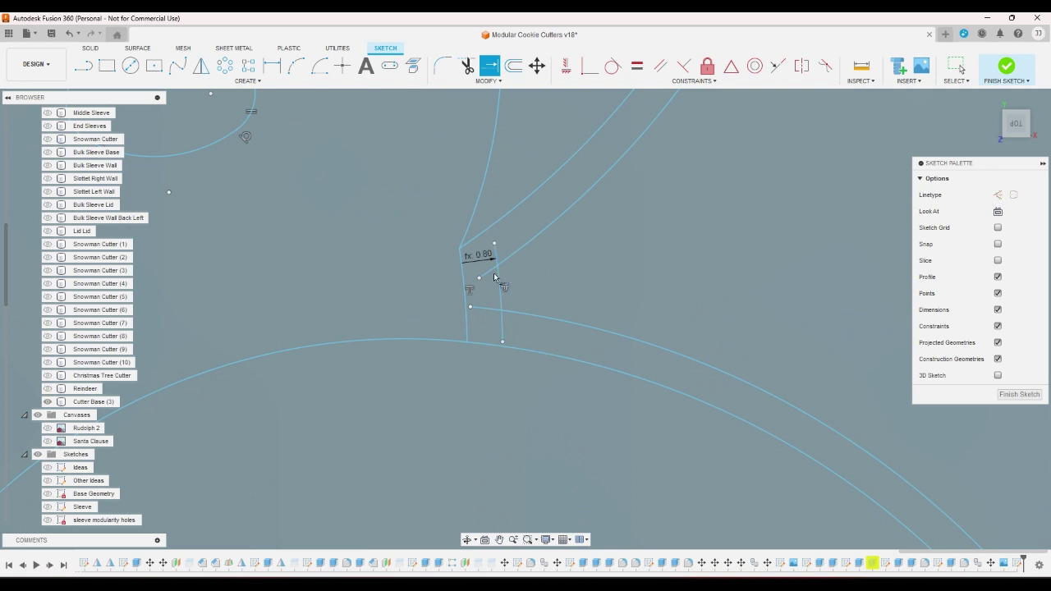
{"action": "left_click", "coordinate": [497, 260]}
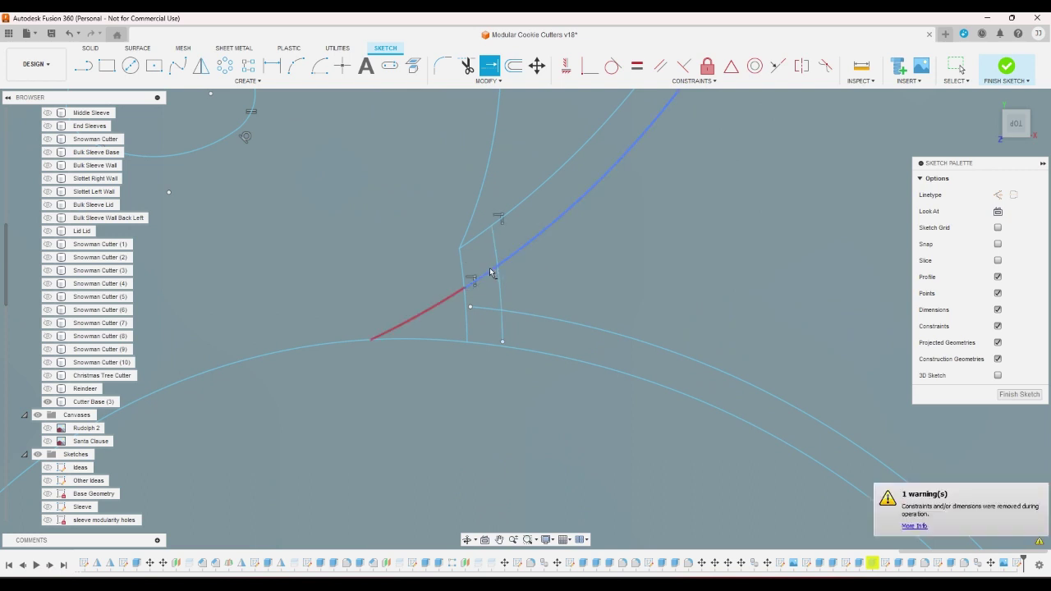
{"action": "key", "text": "Escape"}
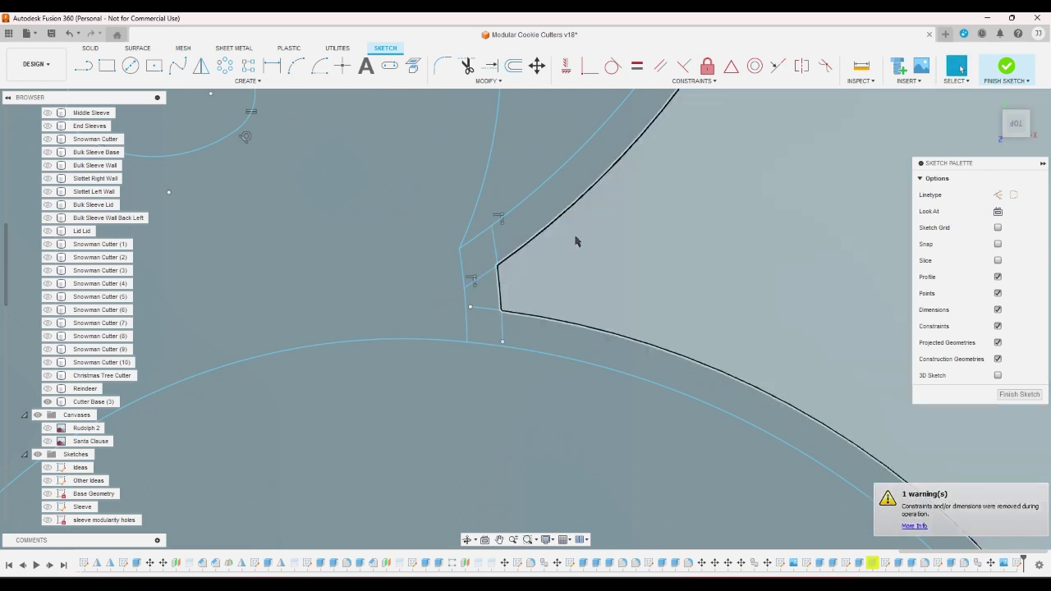
{"action": "key", "text": "ctrl+z"}
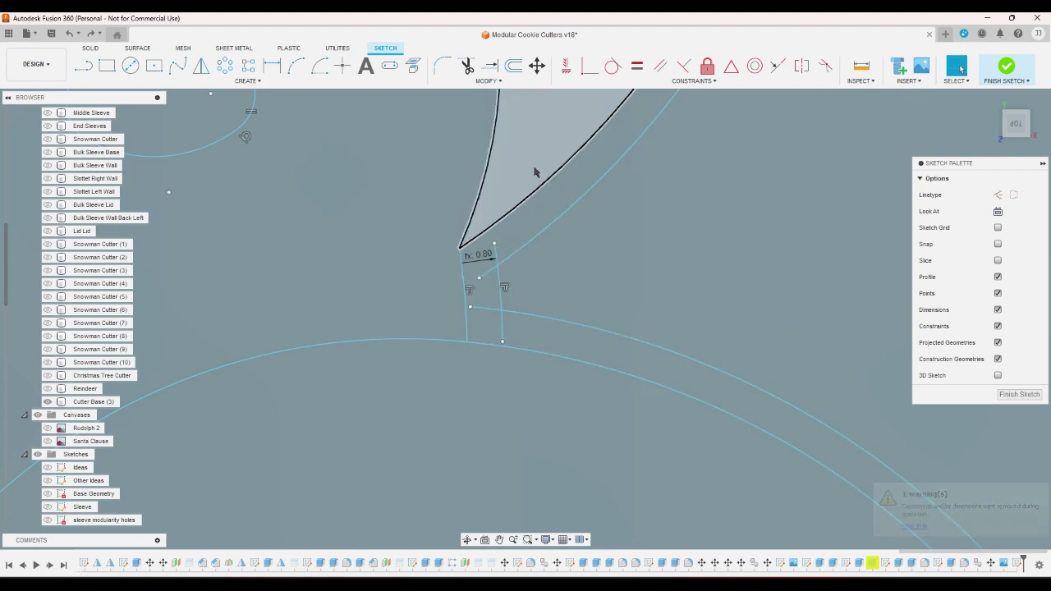
Trim the overhanging ends of the offset curves where the hat's right arc, short line and beard meet
{"action": "left_click", "coordinate": [470, 71]}
{"action": "left_click", "coordinate": [493, 249]}
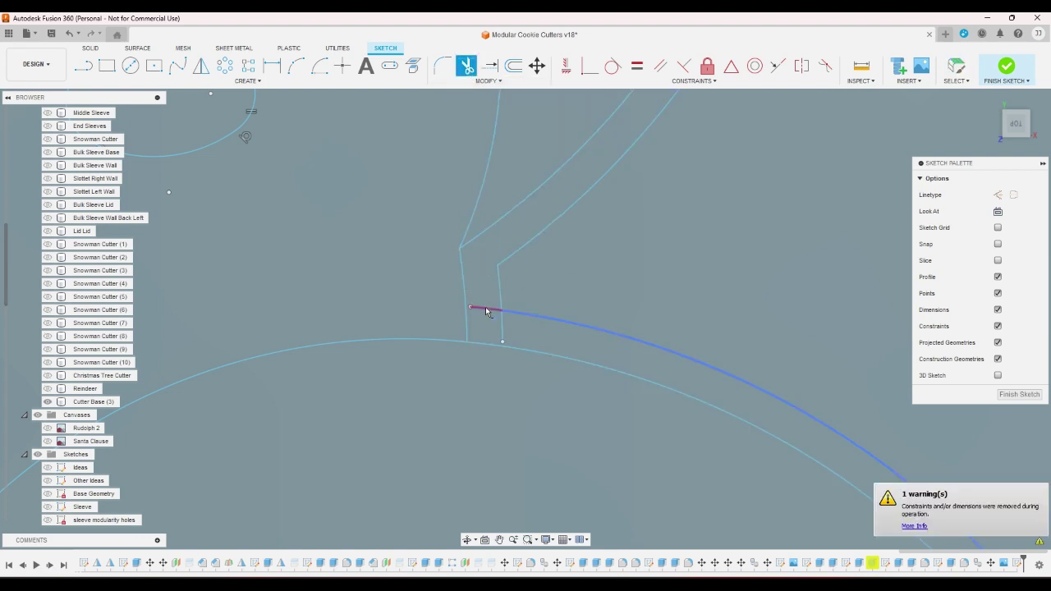
{"action": "left_click", "coordinate": [485, 307]}
Trim the overlapping offset segments where the short arc above the pom-pom crosses the beard outline
{"action": "scroll", "coordinate": [582, 246], "scroll_direction": "down", "scroll_amount": 6}
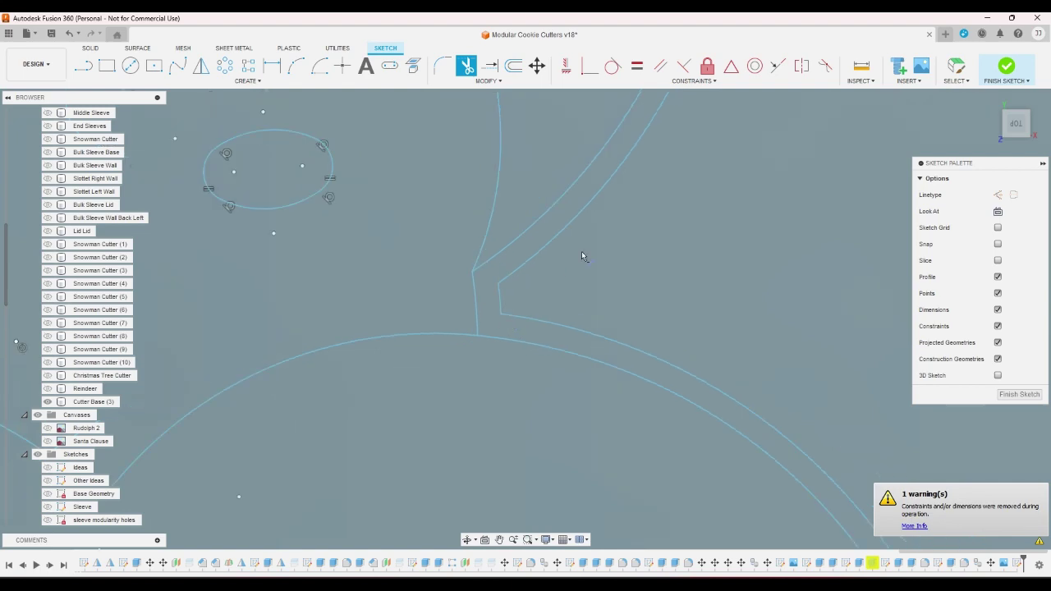
{"action": "scroll", "coordinate": [380, 386], "scroll_direction": "up", "scroll_amount": 6}
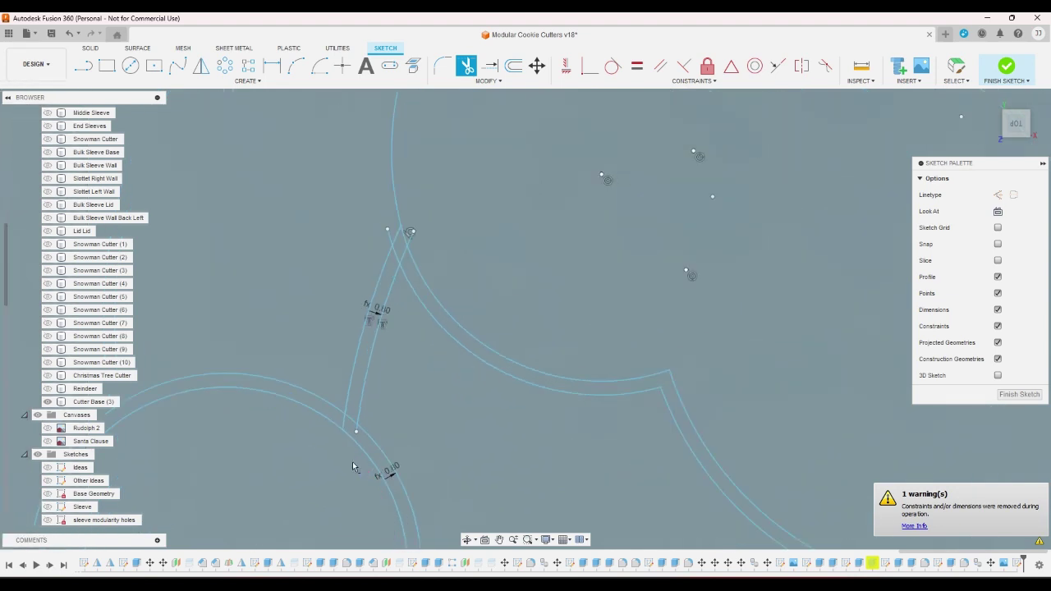
{"action": "scroll", "coordinate": [352, 461], "scroll_direction": "up", "scroll_amount": 5}
{"action": "scroll", "coordinate": [506, 356], "scroll_direction": "down", "scroll_amount": 5}
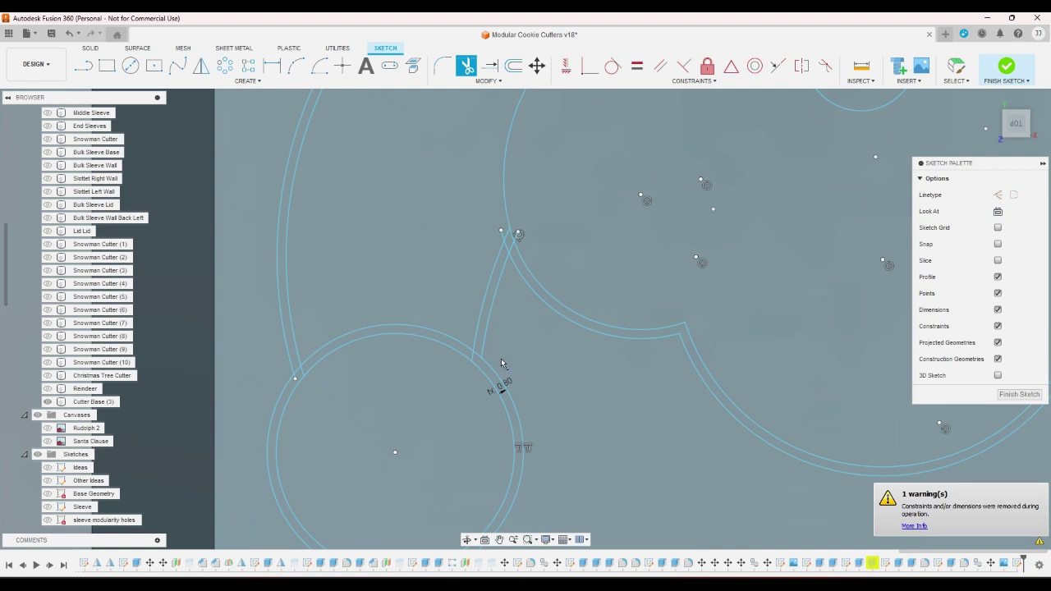
{"action": "scroll", "coordinate": [514, 241], "scroll_direction": "up", "scroll_amount": 8}
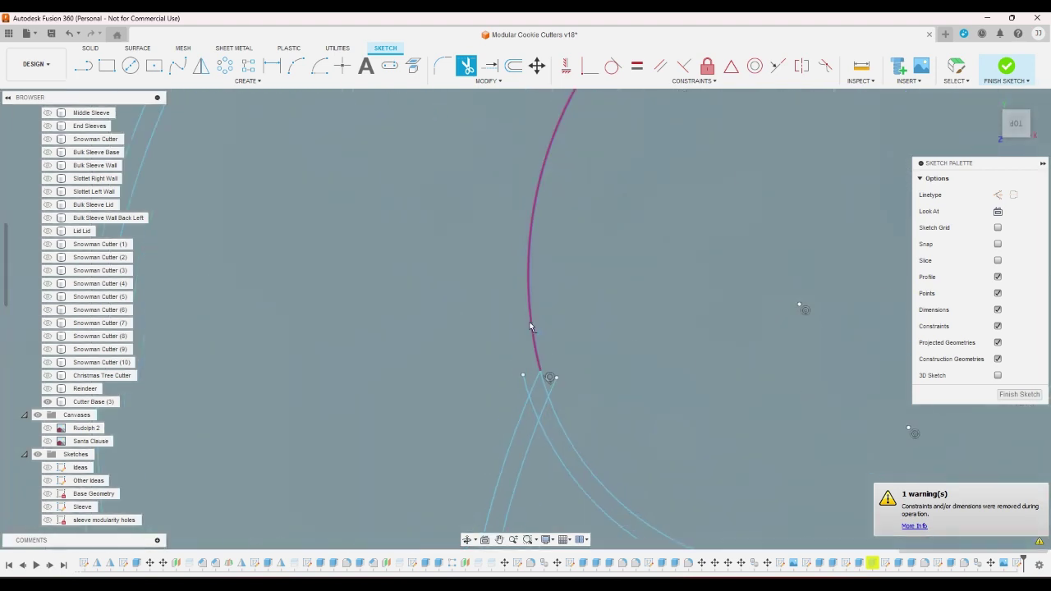
{"action": "scroll", "coordinate": [531, 351], "scroll_direction": "down", "scroll_amount": 5}
{"action": "scroll", "coordinate": [530, 361], "scroll_direction": "up", "scroll_amount": 5}
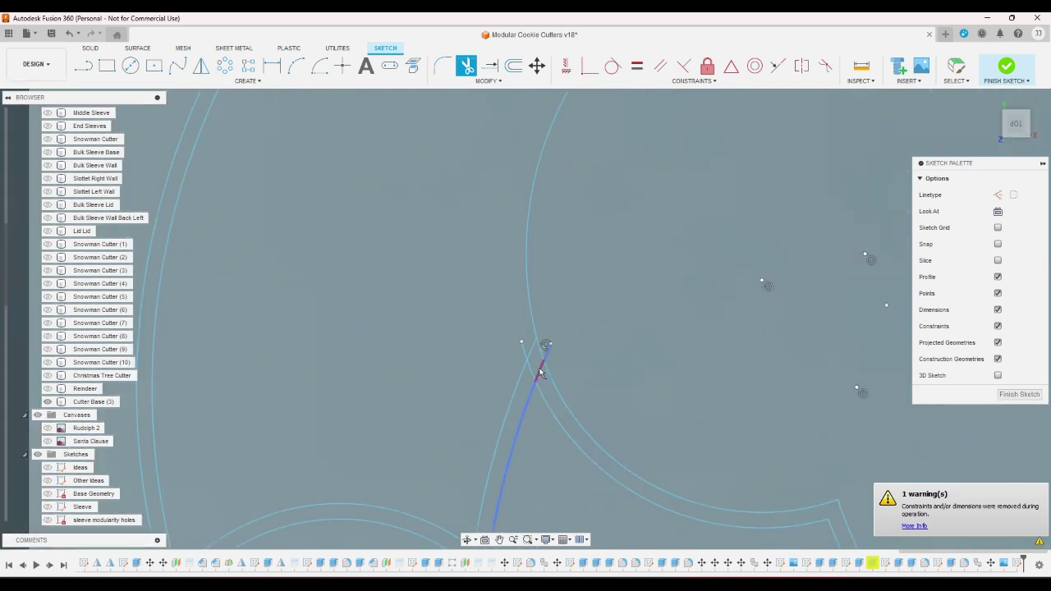
{"action": "scroll", "coordinate": [536, 369], "scroll_direction": "down", "scroll_amount": 3}
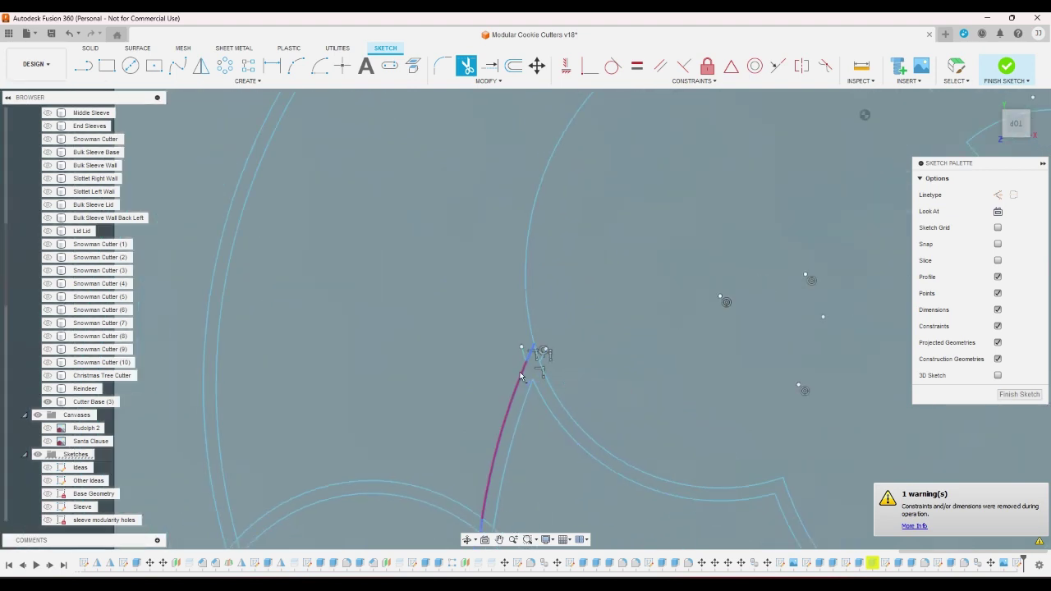
{"action": "right_click", "coordinate": [584, 353]}
{"action": "left_click", "coordinate": [621, 353]}
Delete the two leftover curve stubs on either side of the junction between the short arc and the beard
{"action": "scroll", "coordinate": [539, 361], "scroll_direction": "up", "scroll_amount": 5}
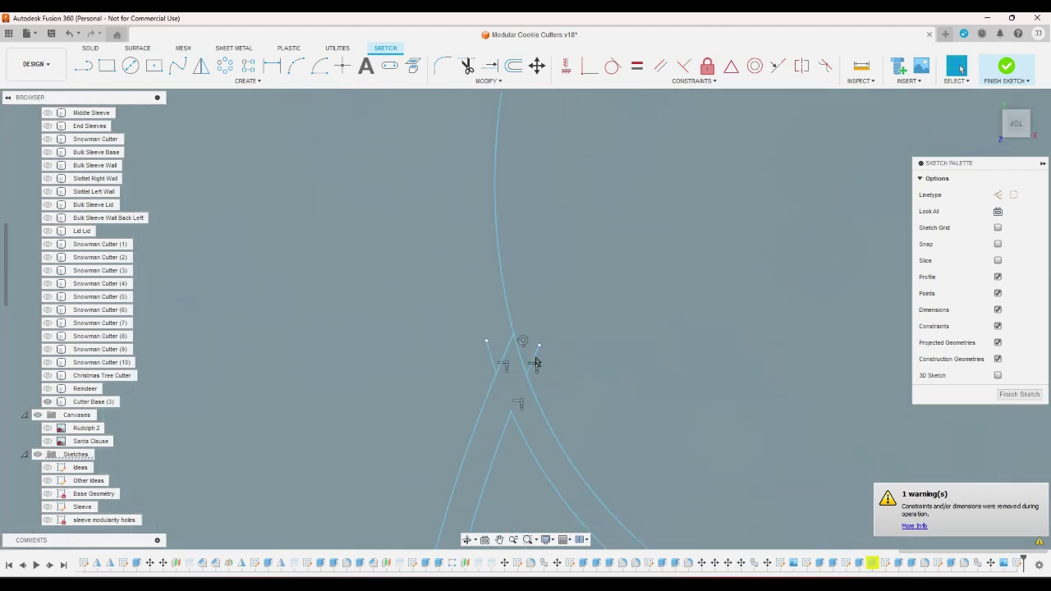
{"action": "left_click", "coordinate": [534, 360]}
{"action": "key", "text": "Delete"}
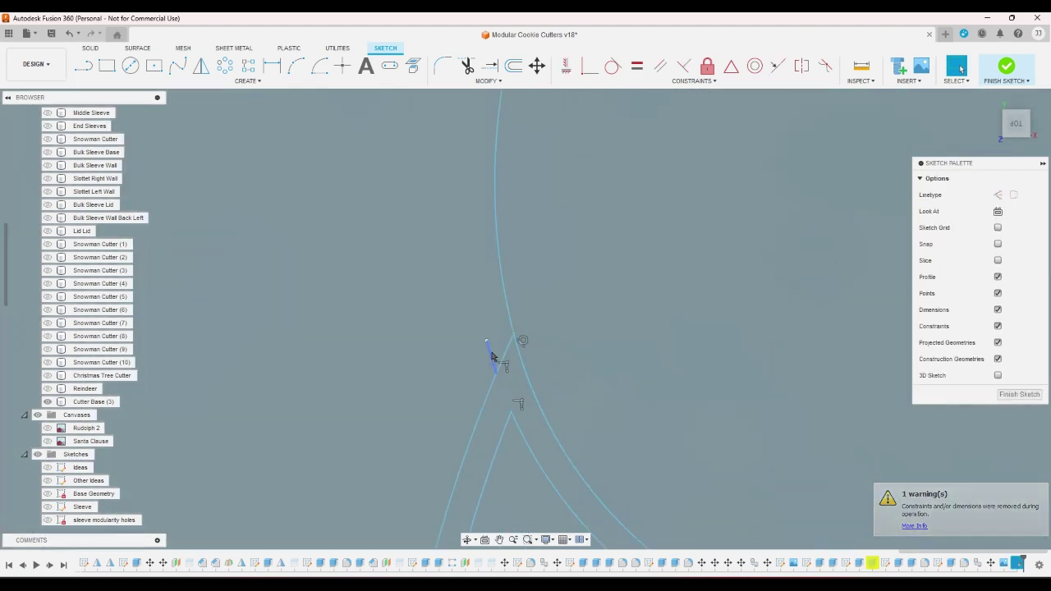
{"action": "left_click", "coordinate": [491, 360]}
{"action": "key", "text": "Delete"}
Trim the pom-pom's outer ring between the double walls of the hat tail at both places where they meet
{"action": "scroll", "coordinate": [460, 336], "scroll_direction": "down", "scroll_amount": 10}
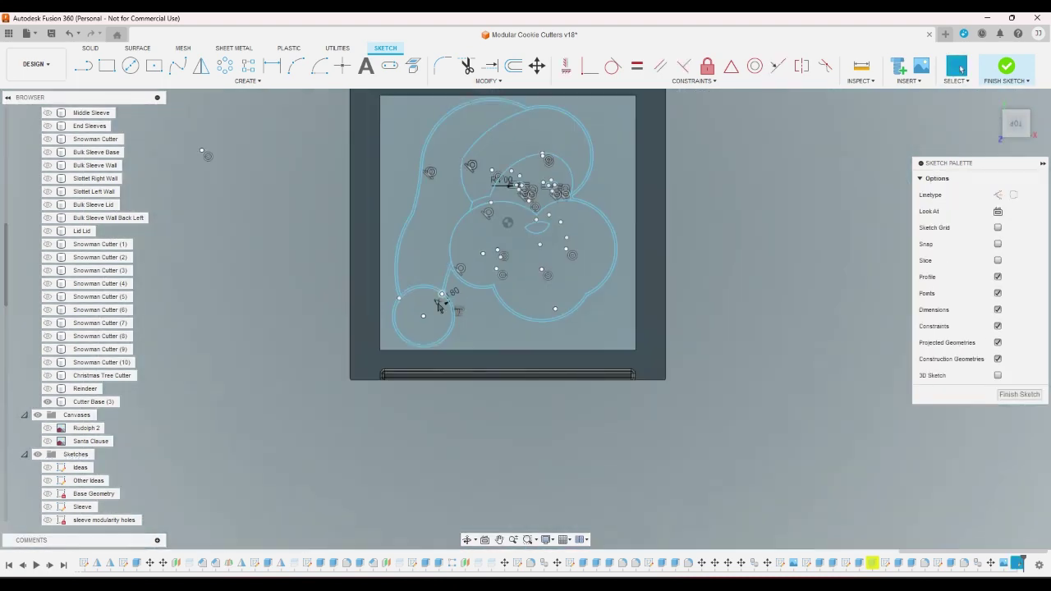
{"action": "scroll", "coordinate": [439, 340], "scroll_direction": "up", "scroll_amount": 5}
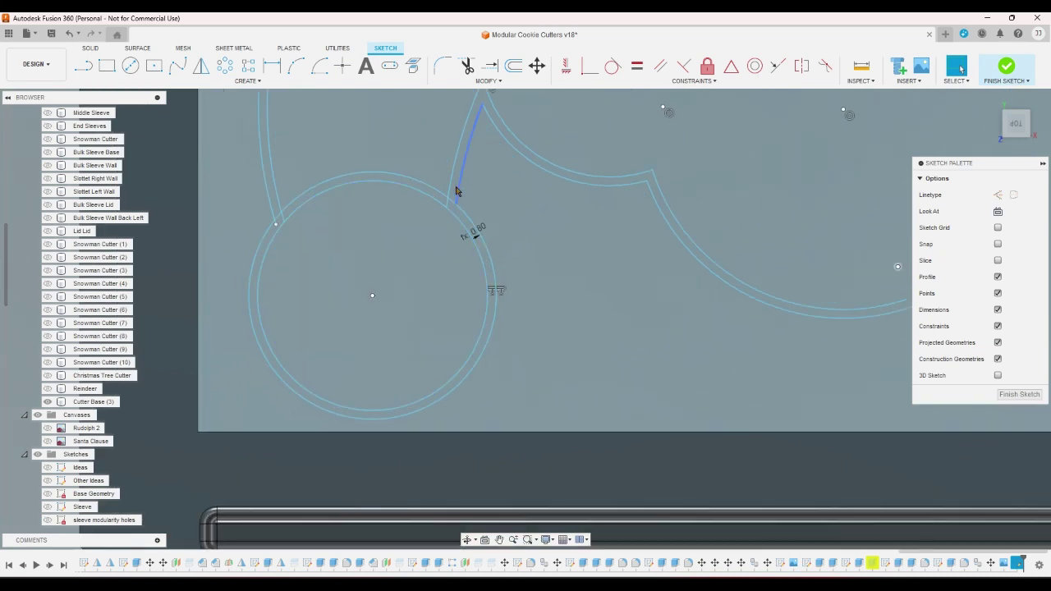
{"action": "scroll", "coordinate": [456, 189], "scroll_direction": "down", "scroll_amount": 8}
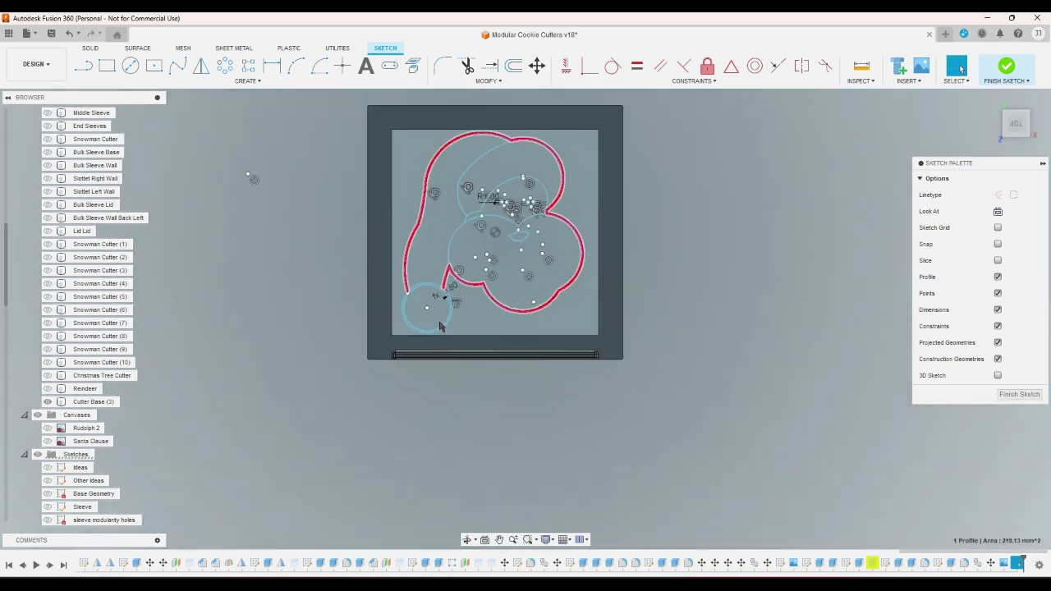
{"action": "scroll", "coordinate": [439, 326], "scroll_direction": "up", "scroll_amount": 10}
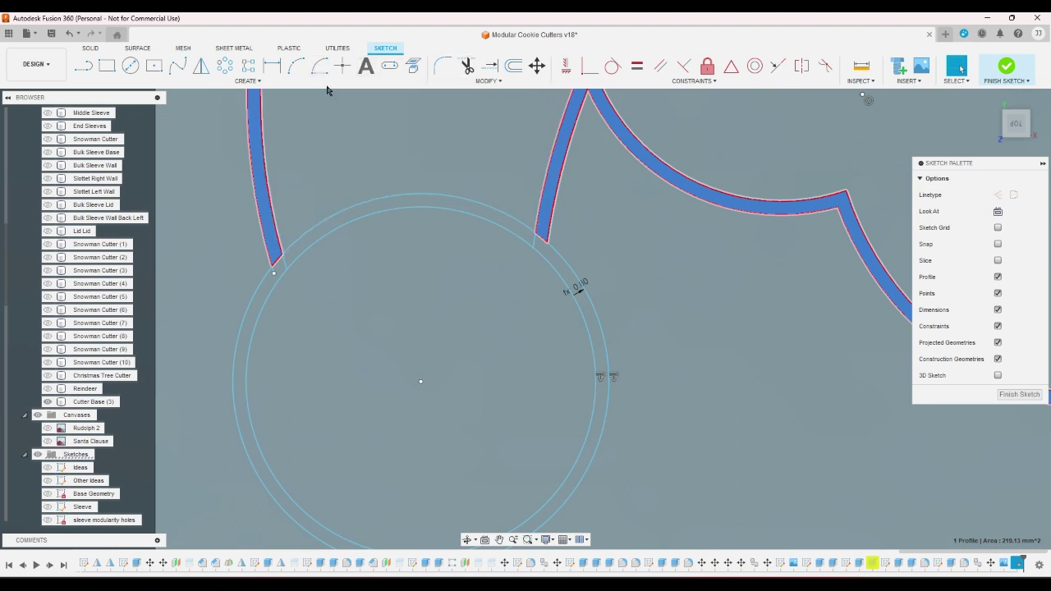
{"action": "left_click", "coordinate": [466, 67]}
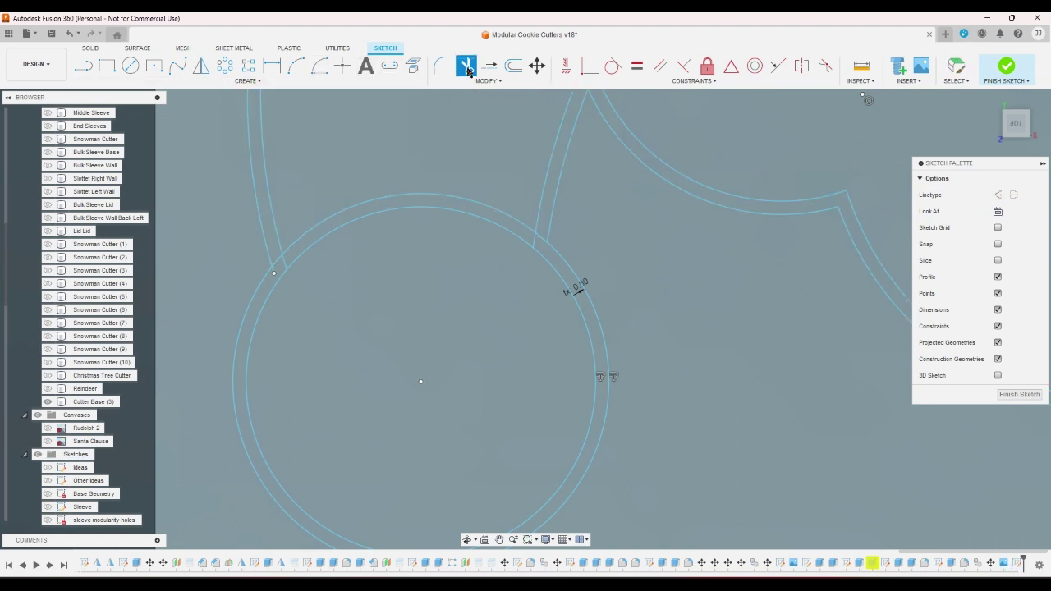
{"action": "left_click", "coordinate": [537, 238]}
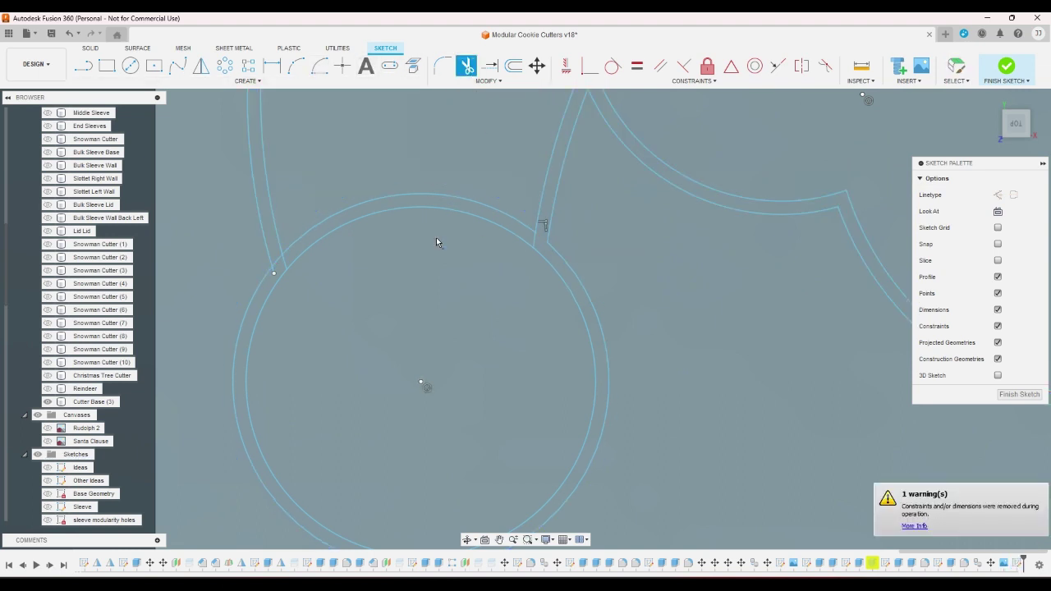
{"action": "left_click", "coordinate": [276, 263]}
{"action": "right_click", "coordinate": [339, 294]}
{"action": "left_click", "coordinate": [373, 298]}
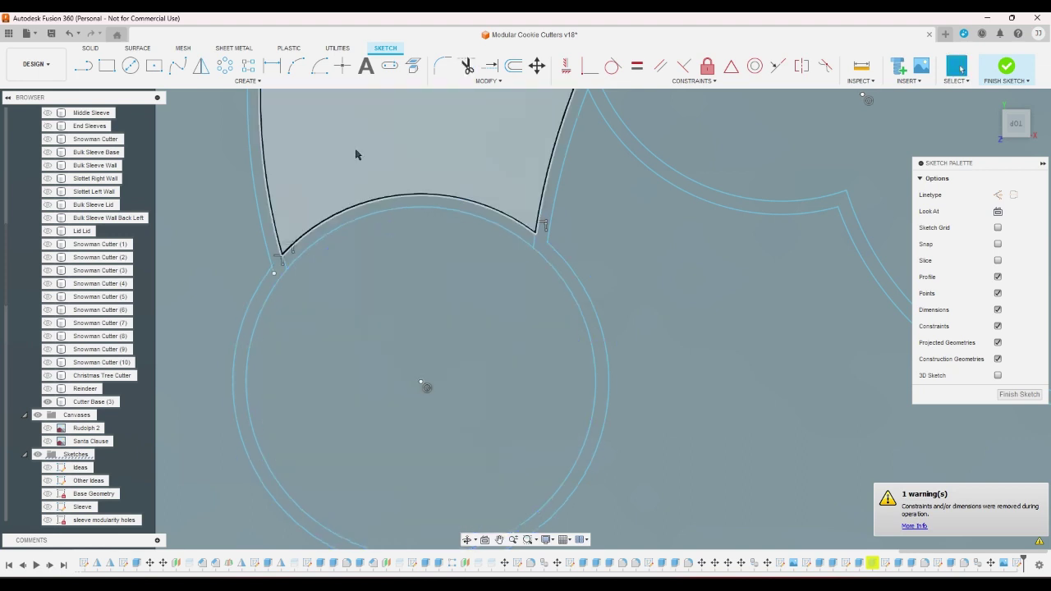
Trim the remaining overhang where the hat tail's outer arc meets the pom-pom ring
{"action": "left_click", "coordinate": [495, 69]}
{"action": "scroll", "coordinate": [247, 275], "scroll_direction": "up", "scroll_amount": 5}
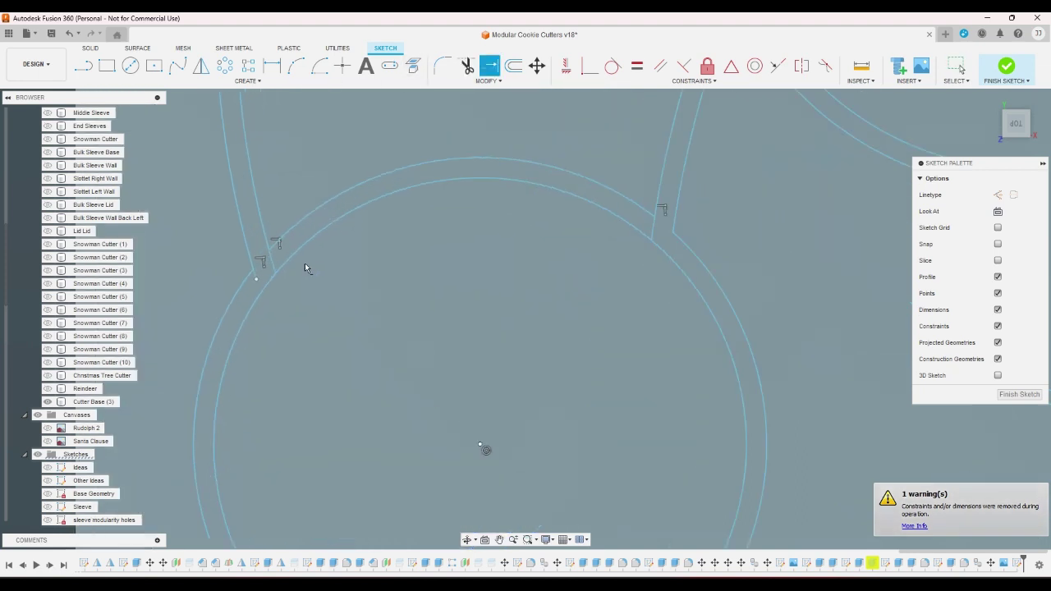
{"action": "left_click", "coordinate": [466, 66]}
{"action": "left_click", "coordinate": [236, 292]}
{"action": "scroll", "coordinate": [272, 297], "scroll_direction": "down", "scroll_amount": 8}
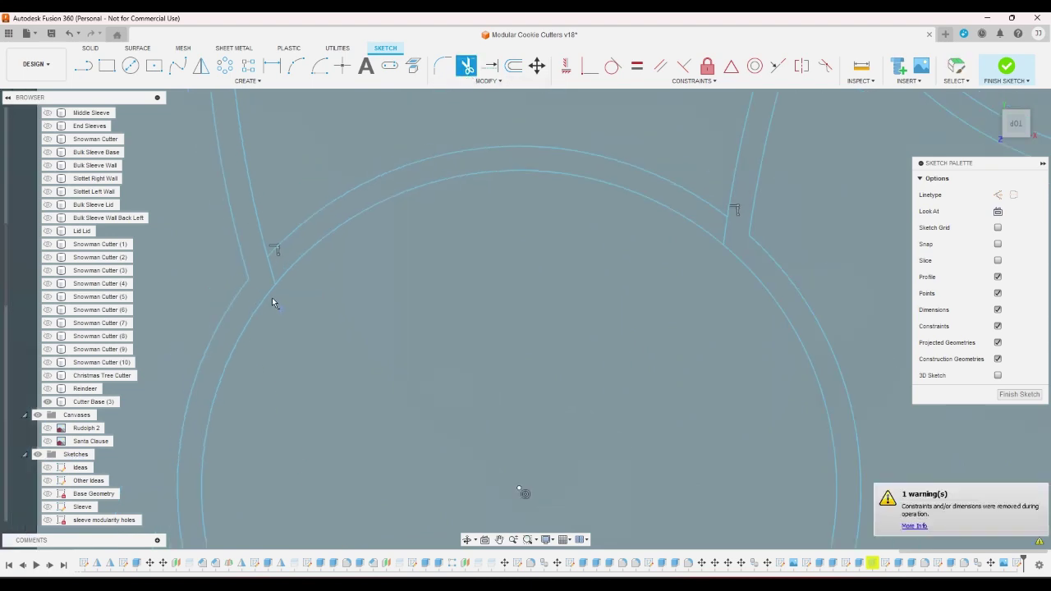
{"action": "left_click", "coordinate": [307, 257]}
{"action": "scroll", "coordinate": [313, 261], "scroll_direction": "down", "scroll_amount": 5}
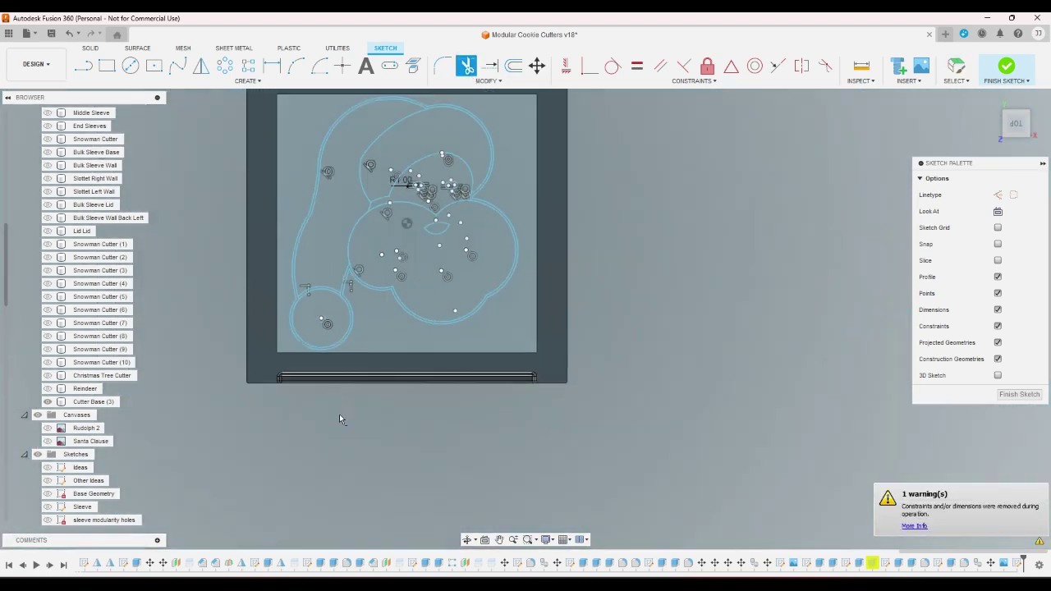
{"action": "right_click", "coordinate": [350, 446]}
{"action": "left_click", "coordinate": [393, 446]}
Check that the outer cutter wall forms one continuous profile by selecting it, and clear the selection
{"action": "scroll", "coordinate": [443, 328], "scroll_direction": "up", "scroll_amount": 5}
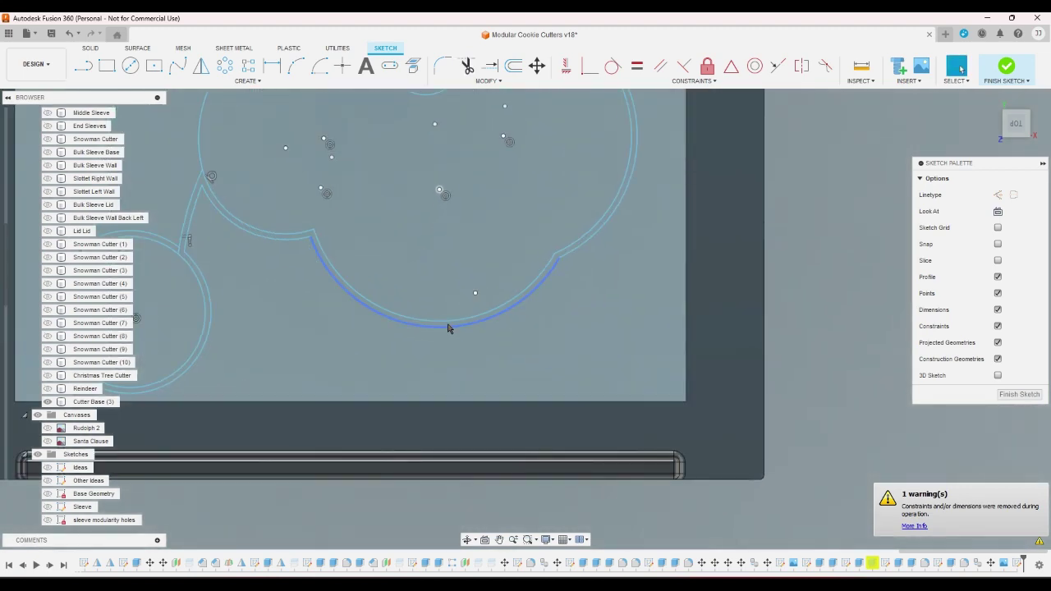
{"action": "scroll", "coordinate": [452, 330], "scroll_direction": "up", "scroll_amount": 4}
{"action": "left_click", "coordinate": [457, 322]}
{"action": "scroll", "coordinate": [465, 359], "scroll_direction": "down", "scroll_amount": 4}
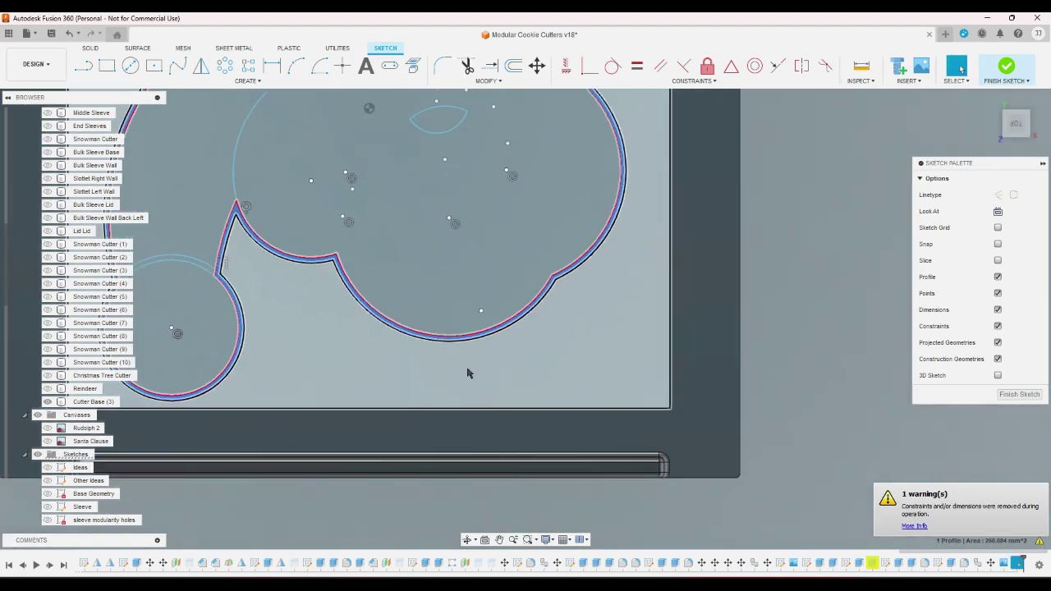
{"action": "scroll", "coordinate": [494, 402], "scroll_direction": "down", "scroll_amount": 5}
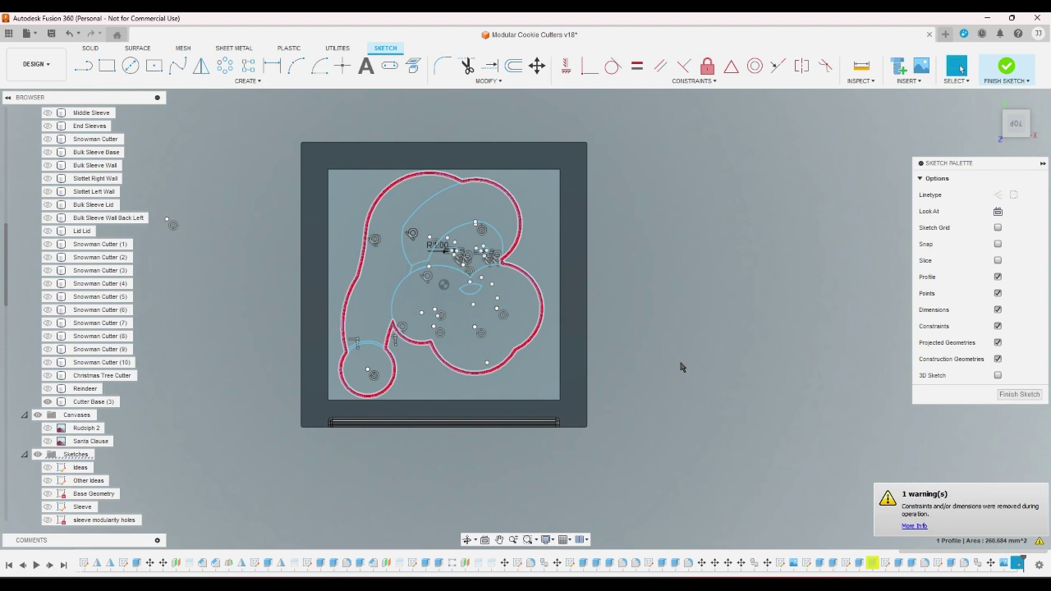
{"action": "left_click", "coordinate": [680, 367]}
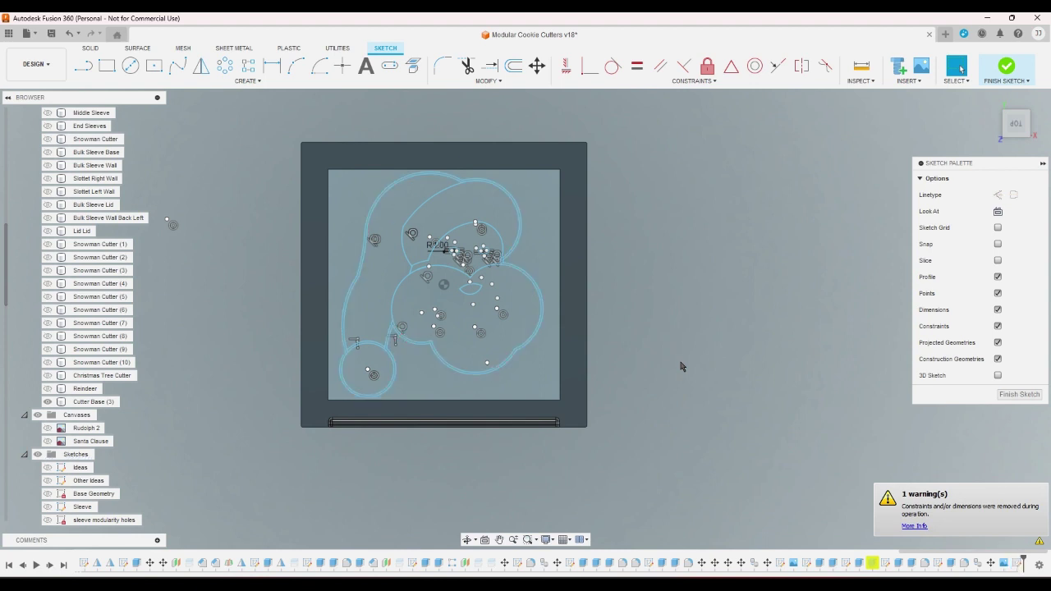
Offset the chained left edge of the hat brim outward by the cutterthickness parameter
{"action": "scroll", "coordinate": [476, 215], "scroll_direction": "up", "scroll_amount": 2}
{"action": "scroll", "coordinate": [488, 206], "scroll_direction": "up", "scroll_amount": 3}
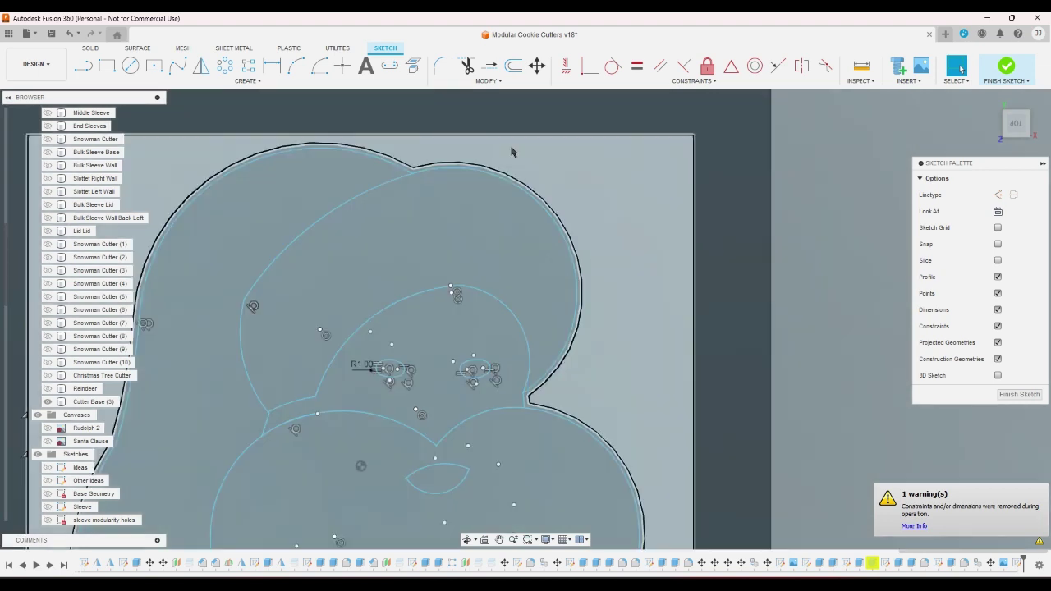
{"action": "key", "text": "o"}
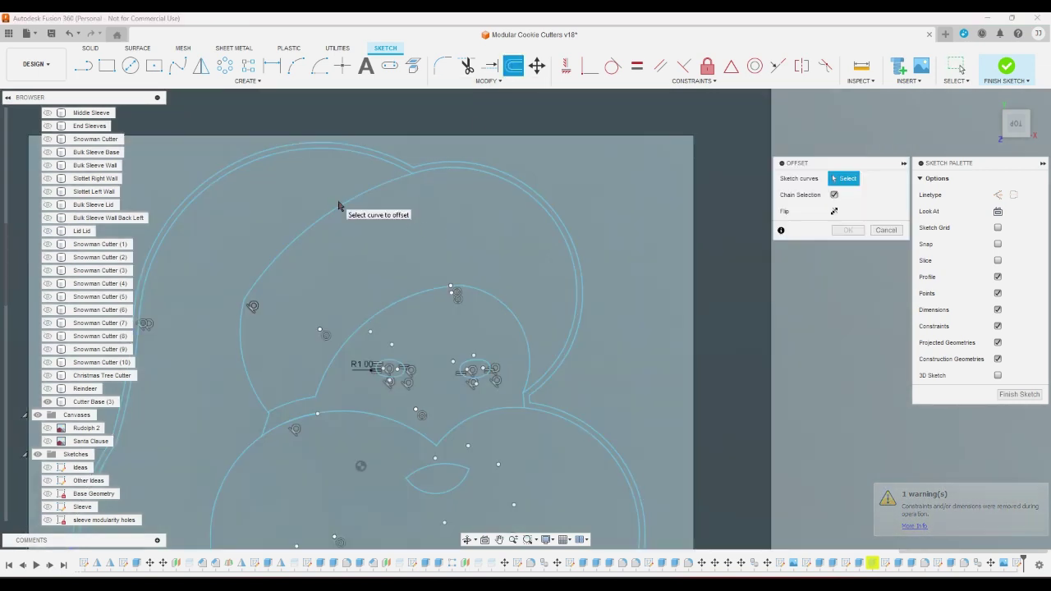
{"action": "left_click", "coordinate": [340, 206]}
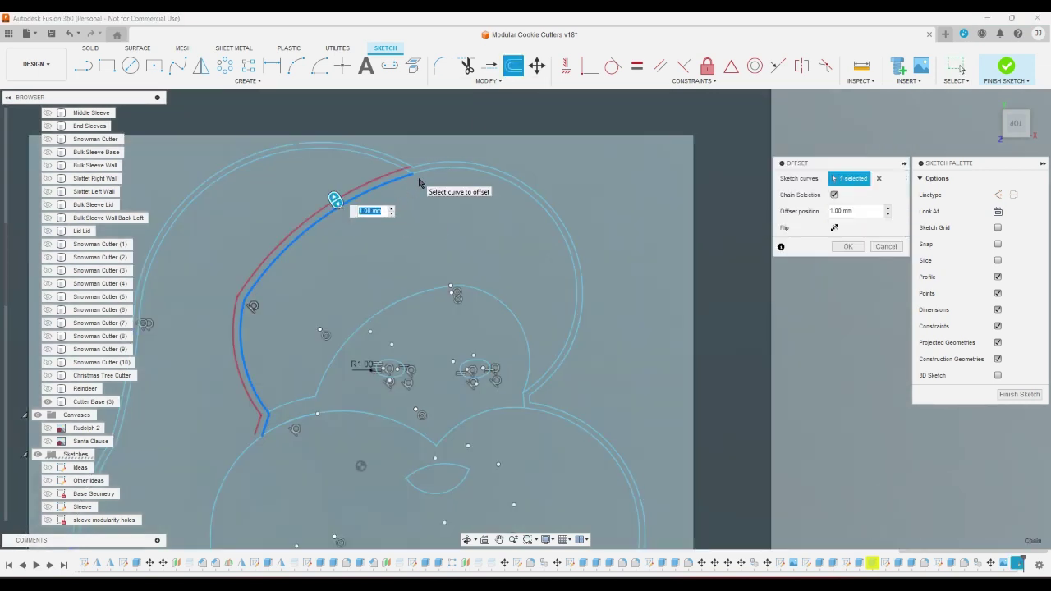
{"action": "type", "text": "c"}
{"action": "left_click", "coordinate": [413, 262]}
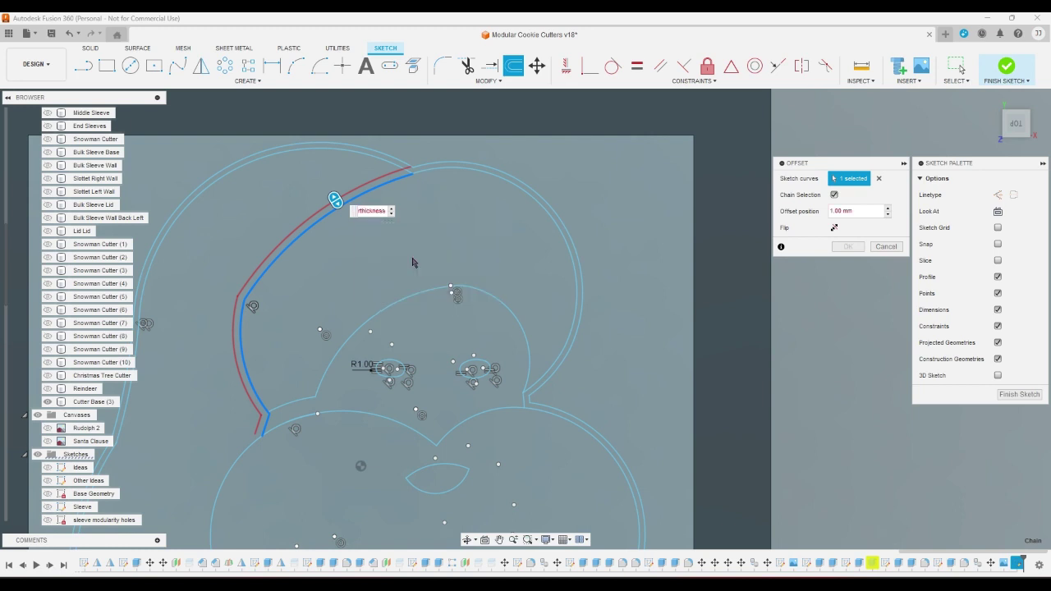
{"action": "key", "text": "Return"}
Offset the beard's chained upper edge below the face upward by the cutterthickness parameter
{"action": "scroll", "coordinate": [369, 254], "scroll_direction": "down", "scroll_amount": 3}
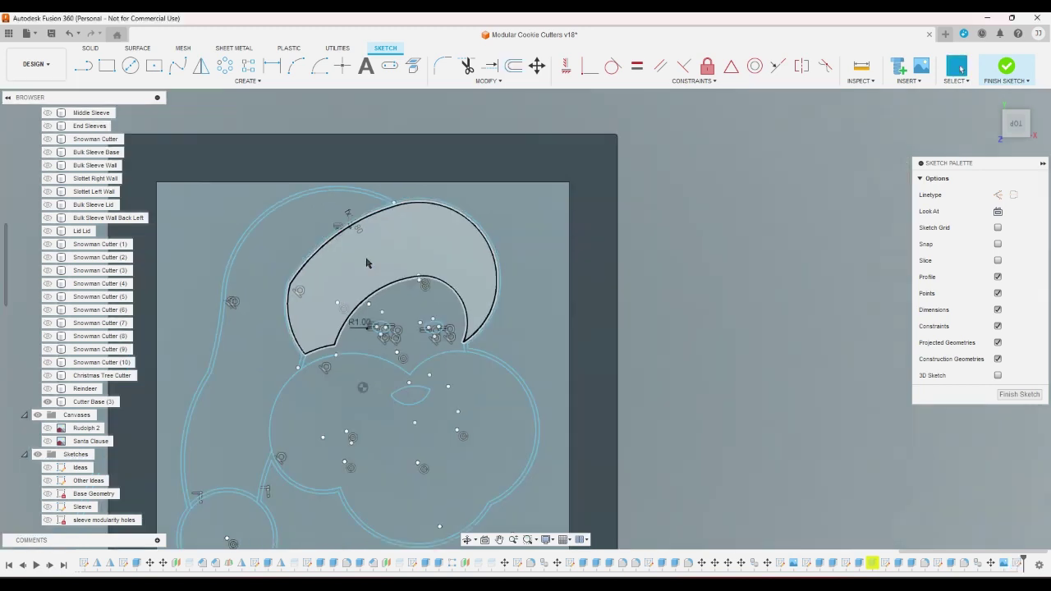
{"action": "left_click", "coordinate": [508, 75]}
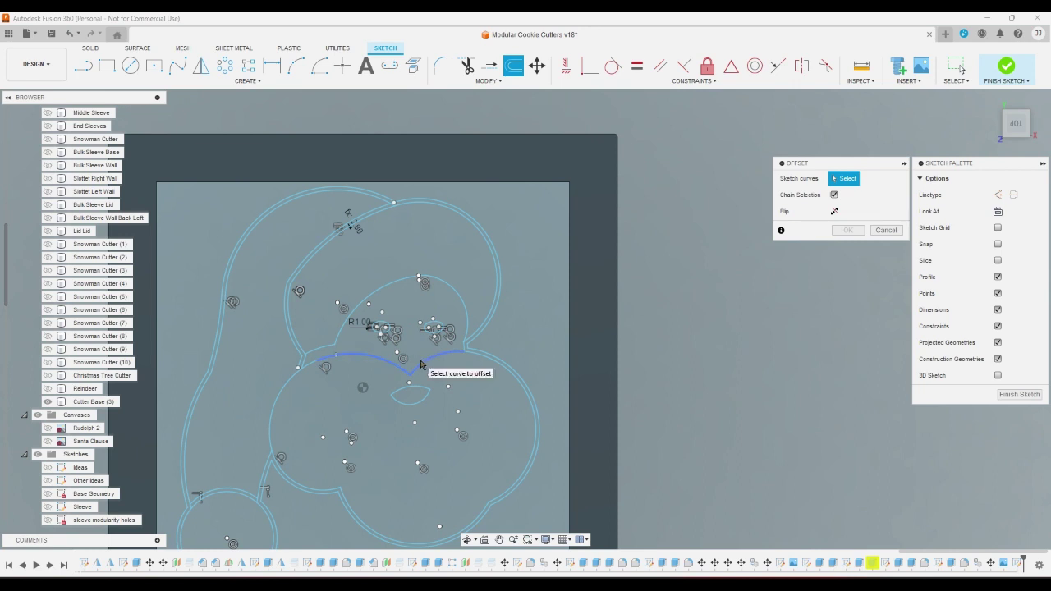
{"action": "left_click", "coordinate": [421, 364]}
{"action": "type", "text": "c"}
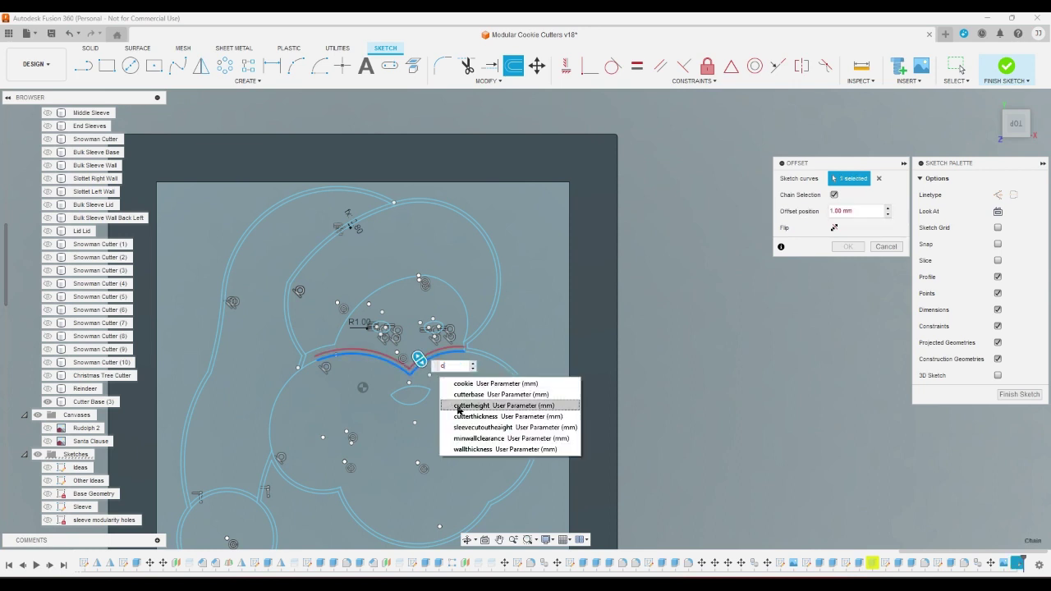
{"action": "left_click", "coordinate": [465, 416]}
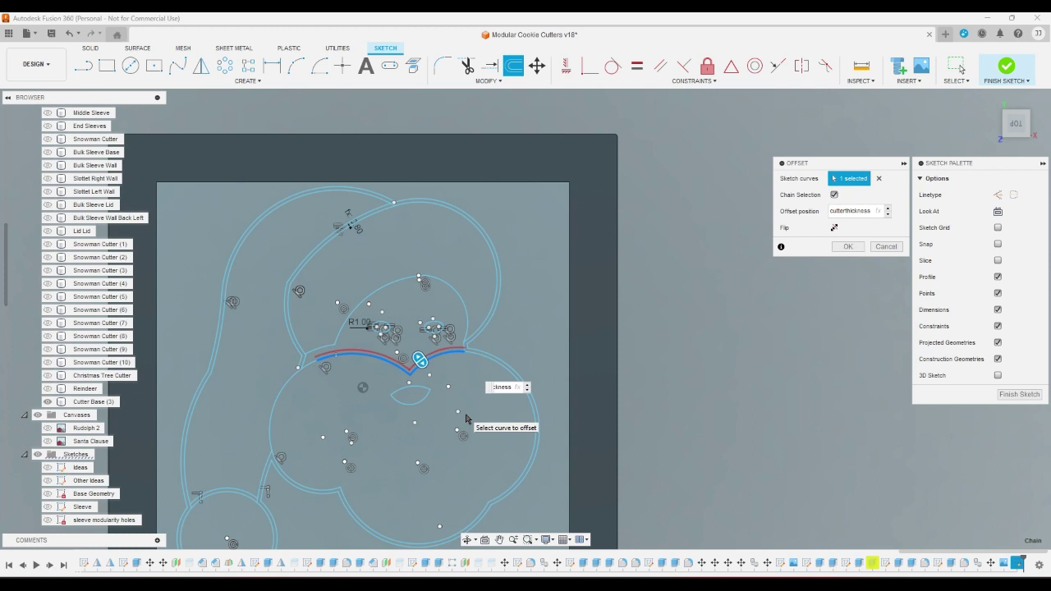
{"action": "key", "text": "Return"}
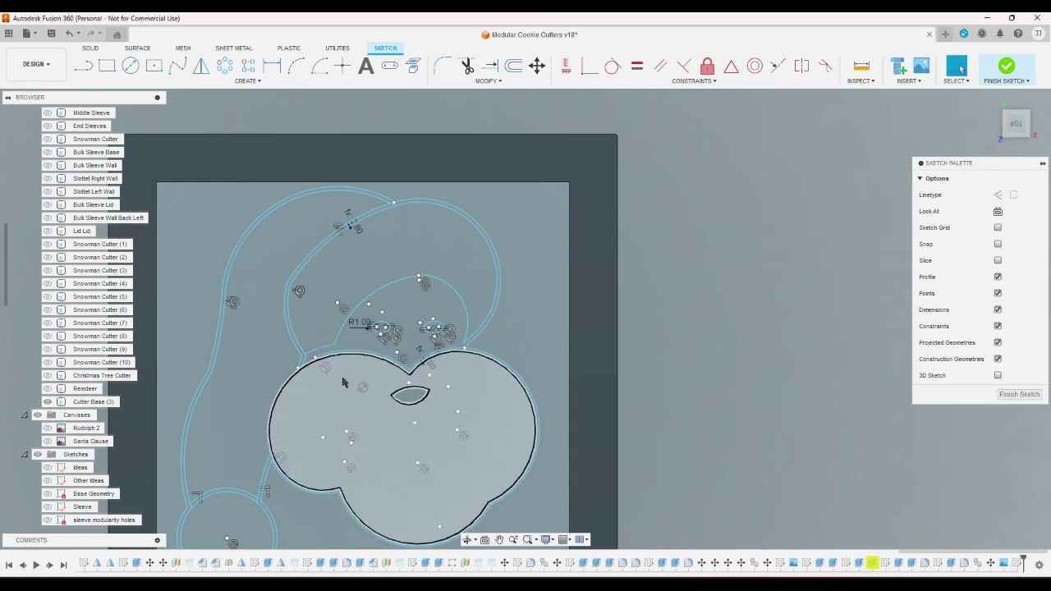
Offset the beard's upper-left arc outward by the cutterthickness parameter
{"action": "left_click", "coordinate": [514, 72]}
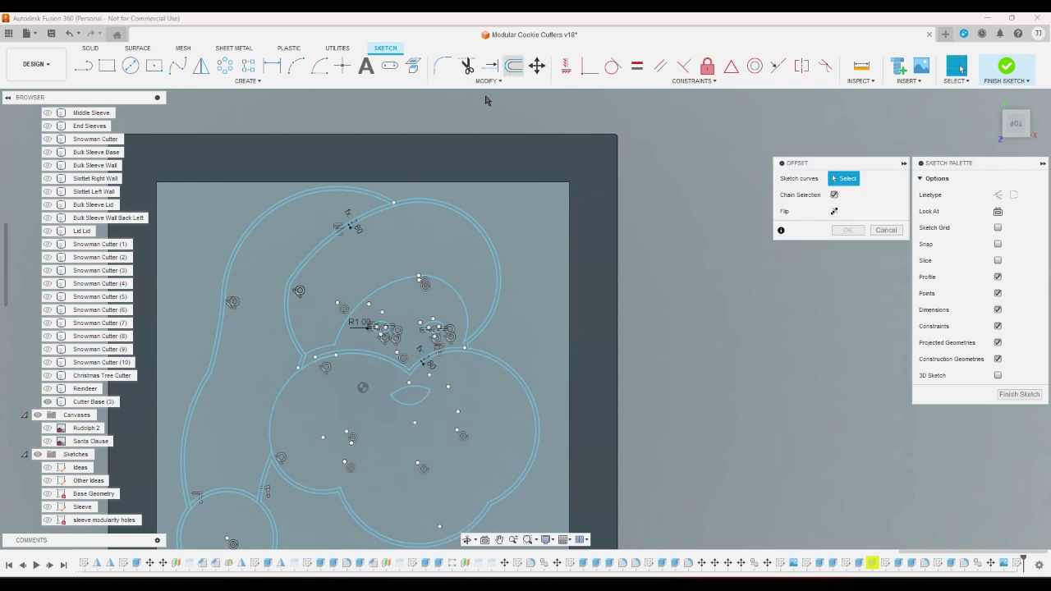
{"action": "left_click", "coordinate": [279, 389]}
{"action": "type", "text": "c"}
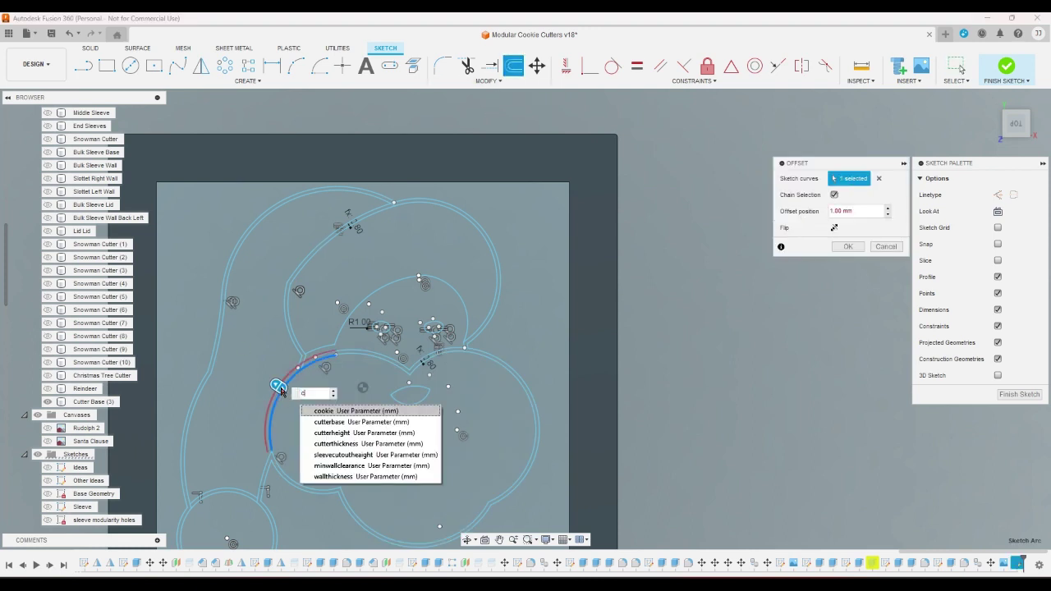
{"action": "left_click", "coordinate": [322, 444]}
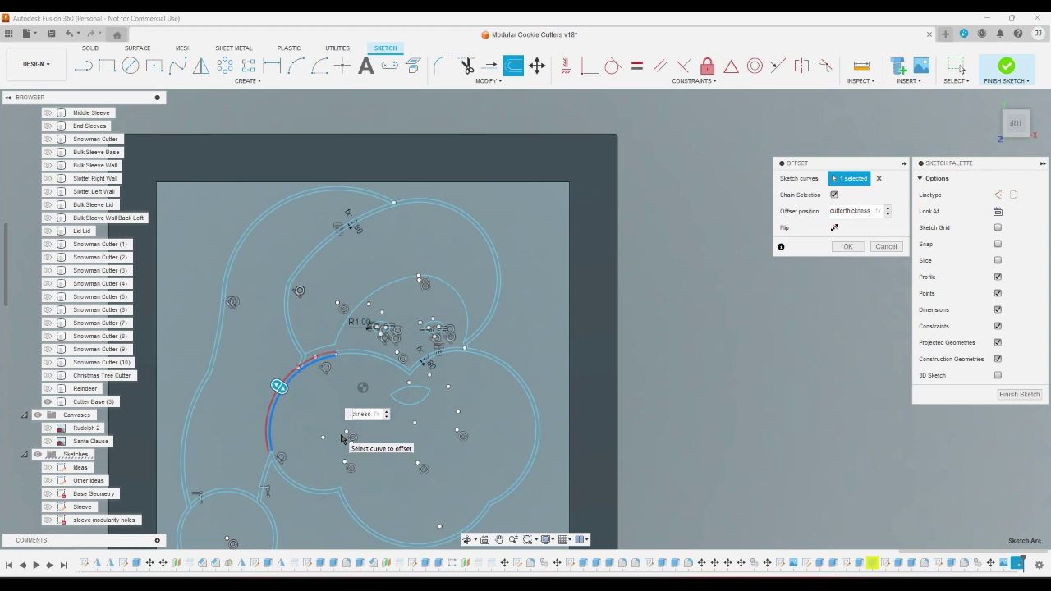
{"action": "key", "text": "Return"}
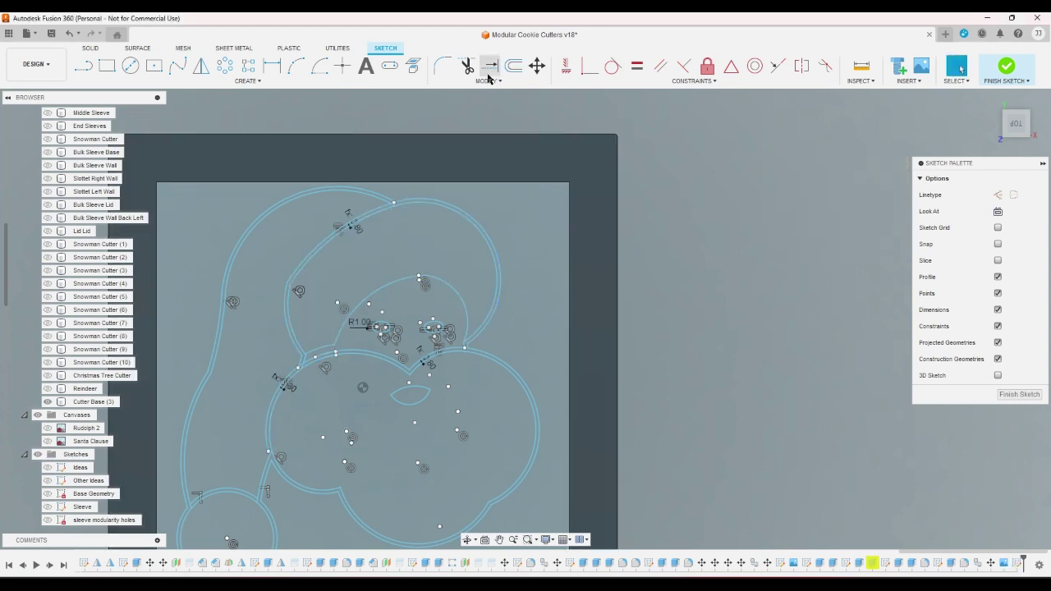
Extend the beard's upper-left offset arc down to the outer cutter wall, and check the profile between the beard lines by selecting it
{"action": "left_click", "coordinate": [489, 65]}
{"action": "scroll", "coordinate": [292, 418], "scroll_direction": "up", "scroll_amount": 5}
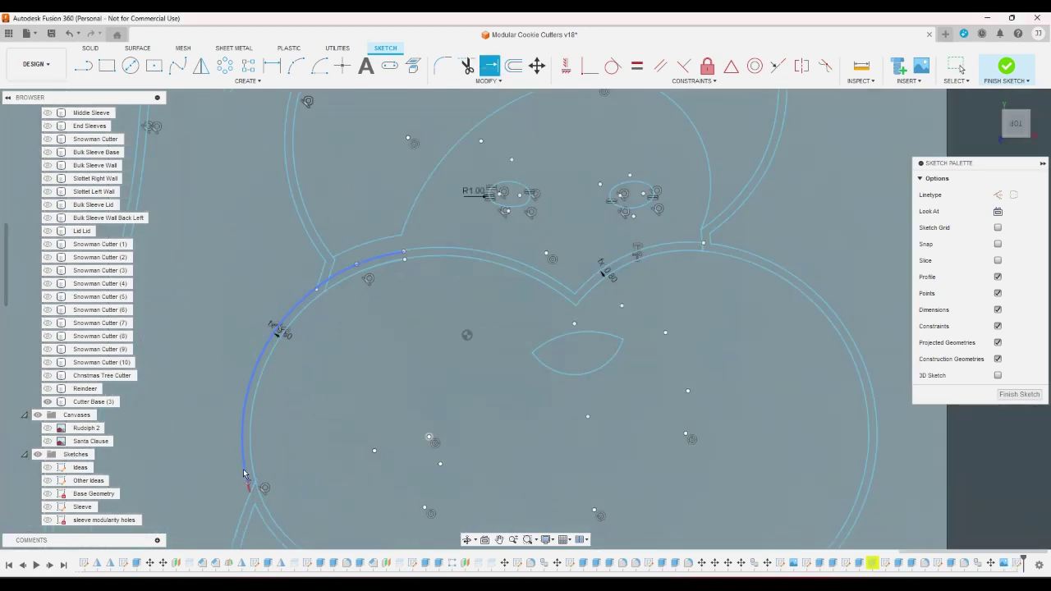
{"action": "left_click", "coordinate": [244, 474]}
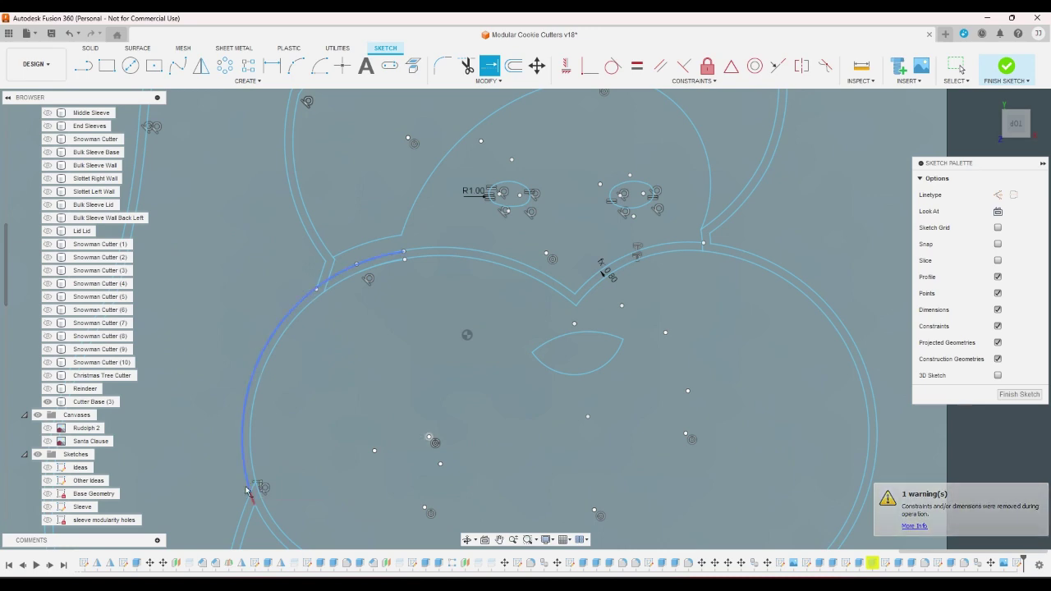
{"action": "scroll", "coordinate": [267, 479], "scroll_direction": "down", "scroll_amount": 3}
{"action": "scroll", "coordinate": [326, 307], "scroll_direction": "up", "scroll_amount": 4}
{"action": "scroll", "coordinate": [326, 307], "scroll_direction": "down", "scroll_amount": 2}
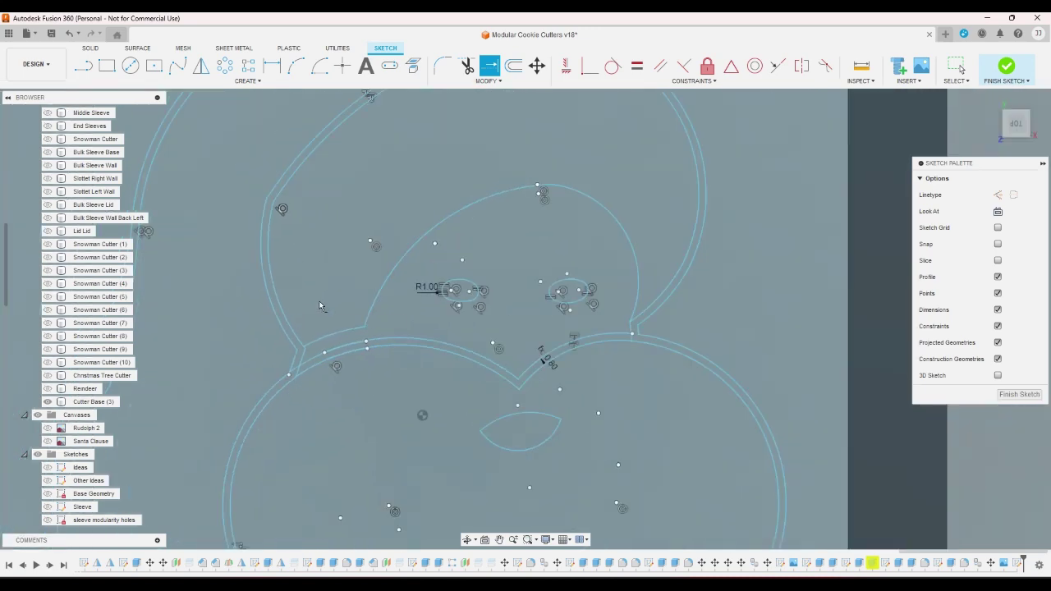
{"action": "right_click", "coordinate": [333, 266]}
{"action": "key", "text": "Escape"}
{"action": "scroll", "coordinate": [403, 340], "scroll_direction": "up", "scroll_amount": 4}
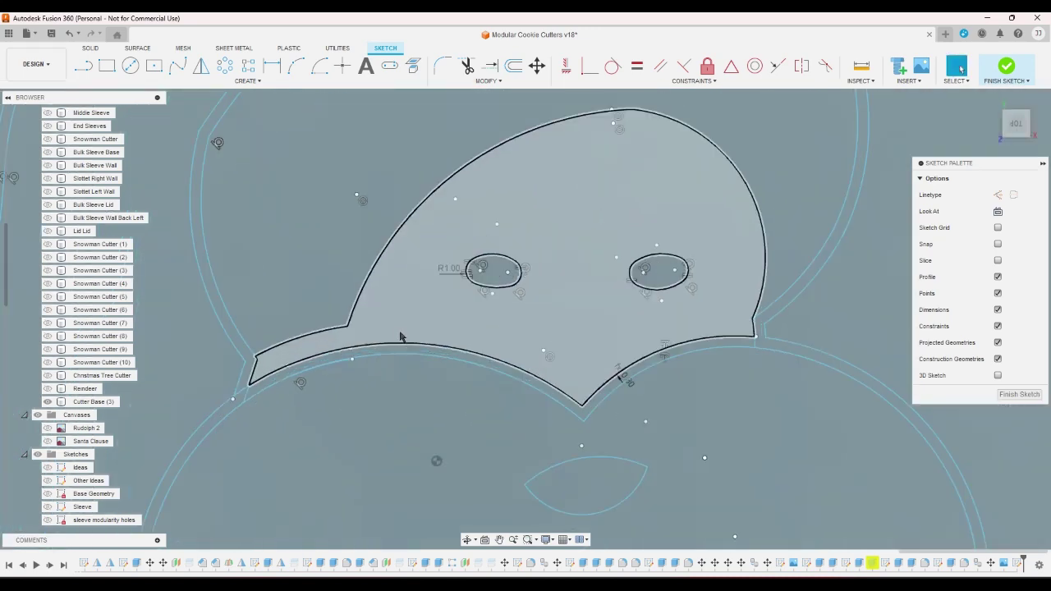
{"action": "left_click", "coordinate": [403, 350]}
{"action": "scroll", "coordinate": [403, 350], "scroll_direction": "down", "scroll_amount": 4}
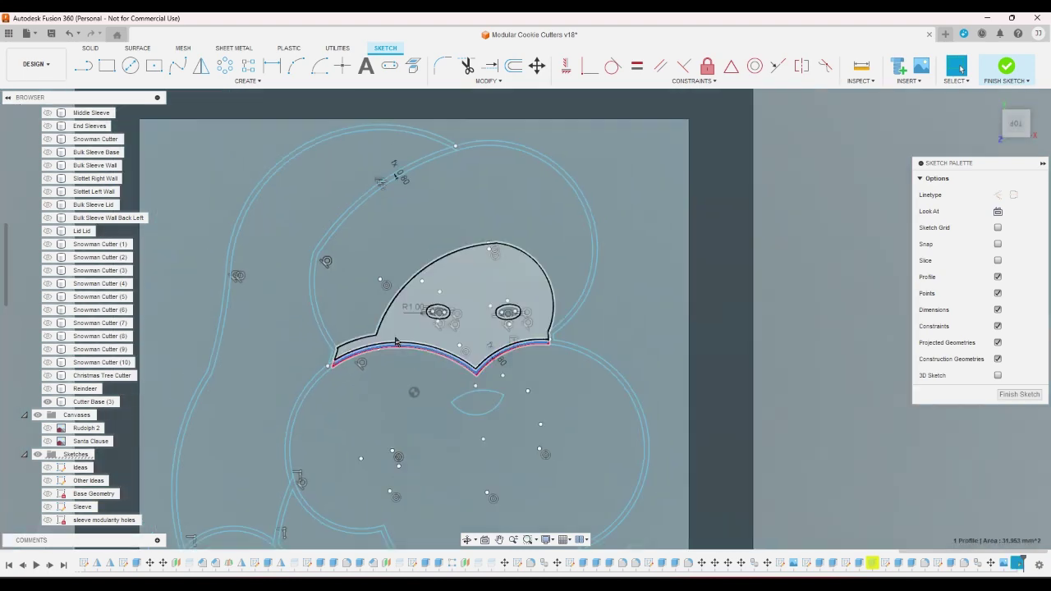
Try to trim the hat wall's inner line inside the beard wall, and undo the trim
{"action": "left_click", "coordinate": [467, 65]}
{"action": "scroll", "coordinate": [315, 371], "scroll_direction": "up", "scroll_amount": 5}
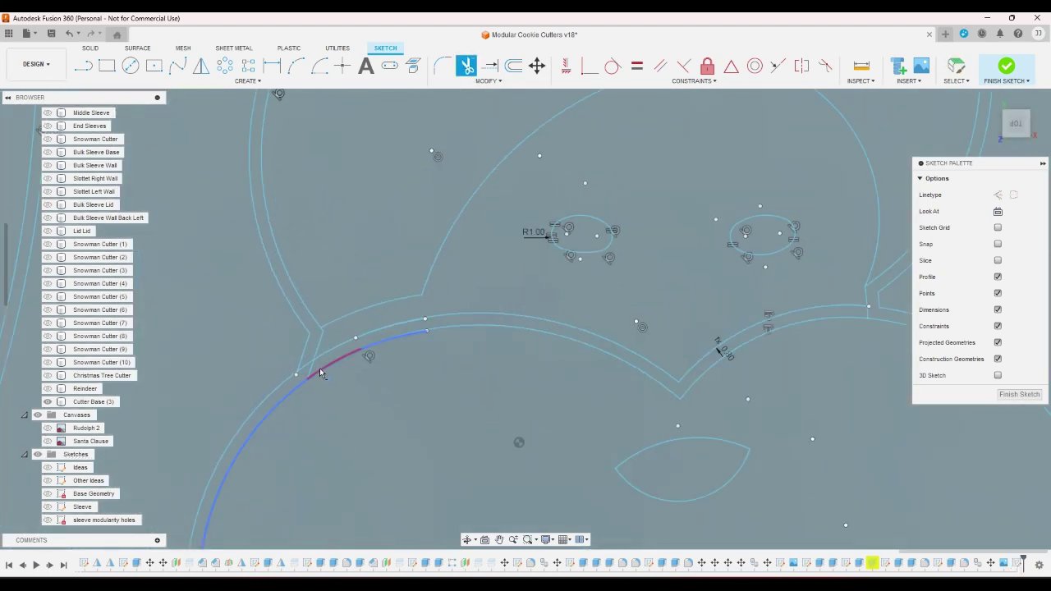
{"action": "left_click", "coordinate": [314, 371]}
{"action": "scroll", "coordinate": [314, 372], "scroll_direction": "down", "scroll_amount": 2}
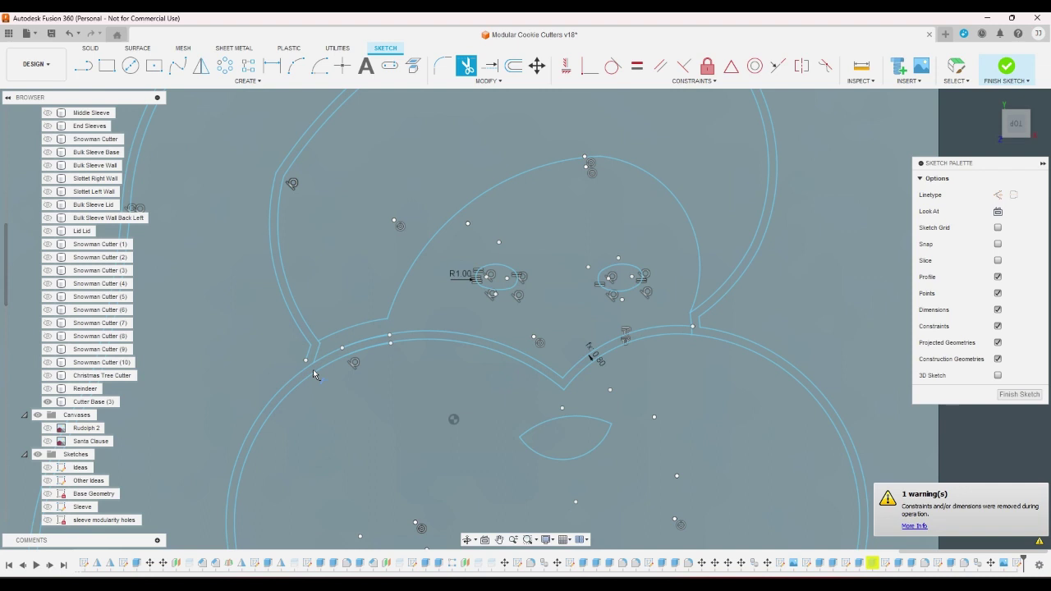
{"action": "key", "text": "Escape"}
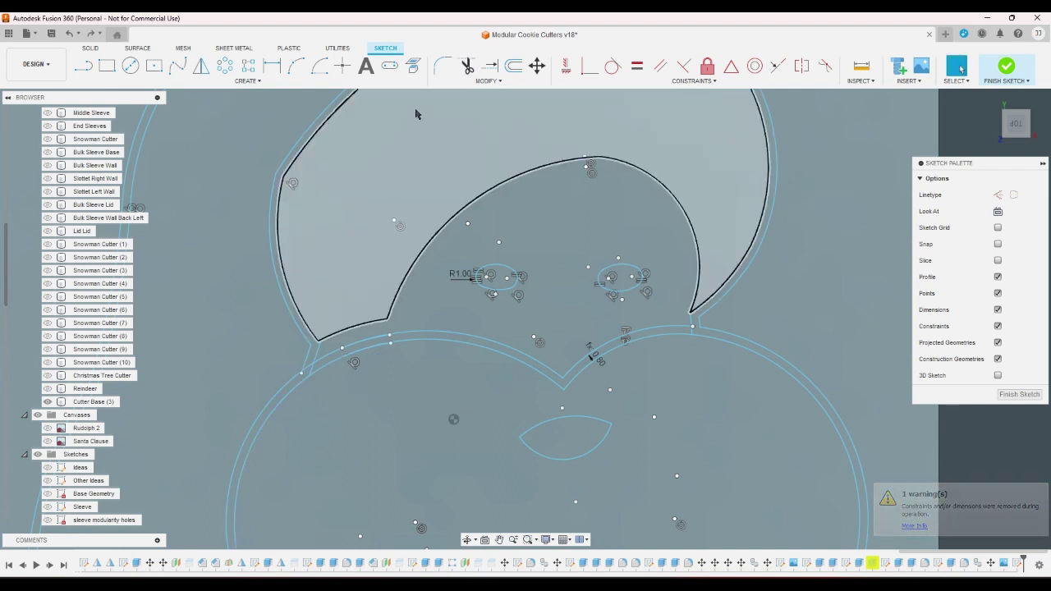
{"action": "key", "text": "t"}
{"action": "scroll", "coordinate": [296, 393], "scroll_direction": "up", "scroll_amount": 4}
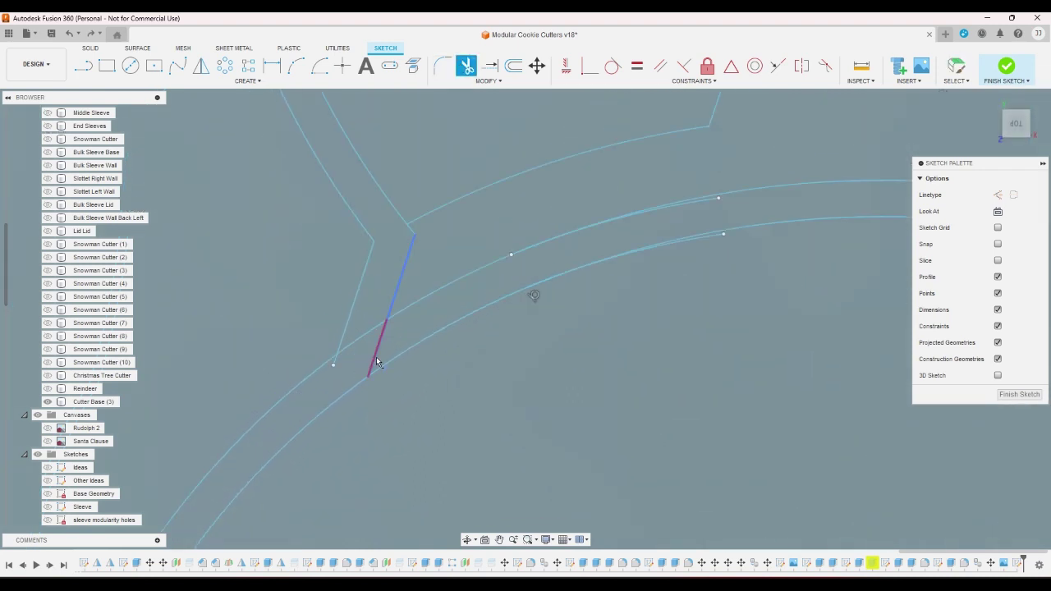
{"action": "left_click", "coordinate": [376, 362]}
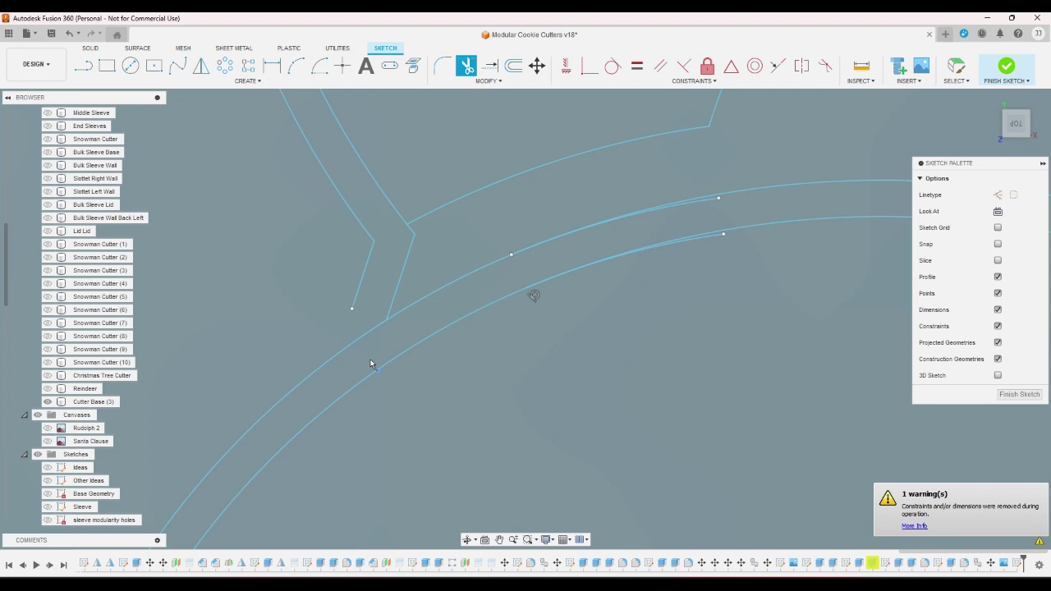
{"action": "key", "text": "Escape"}
{"action": "key", "text": "ctrl+z"}
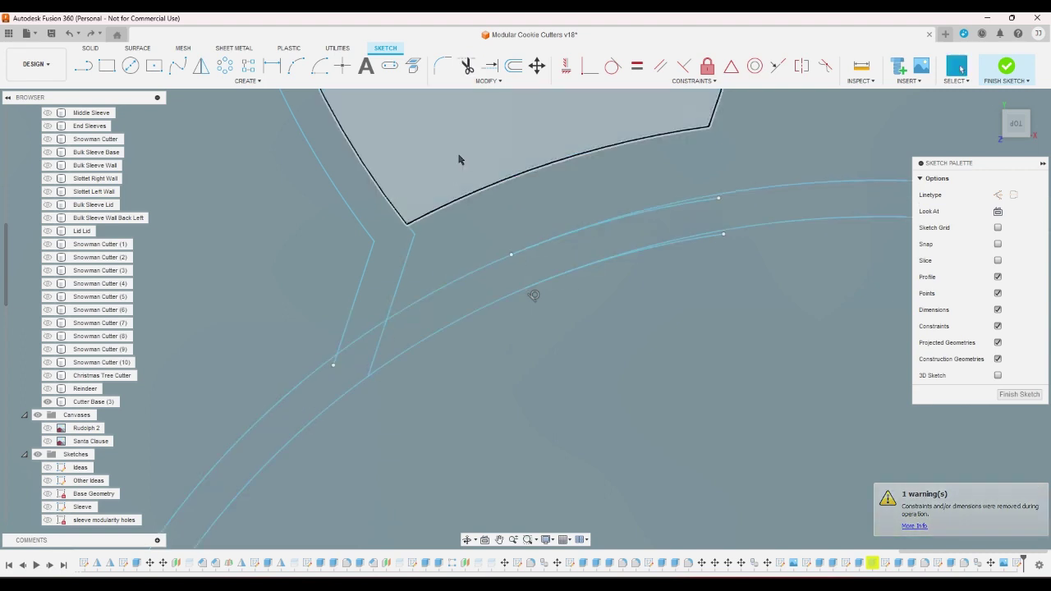
Trim the hat wall's two lower line ends back to the beard wall and remove the beard arc section between them
{"action": "left_click", "coordinate": [488, 68]}
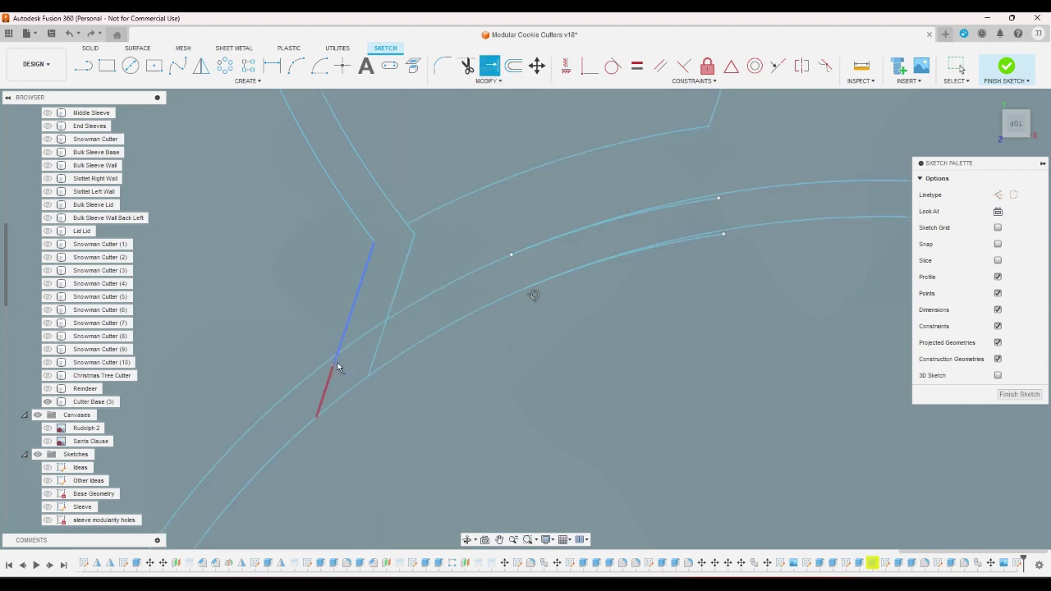
{"action": "left_click", "coordinate": [465, 66]}
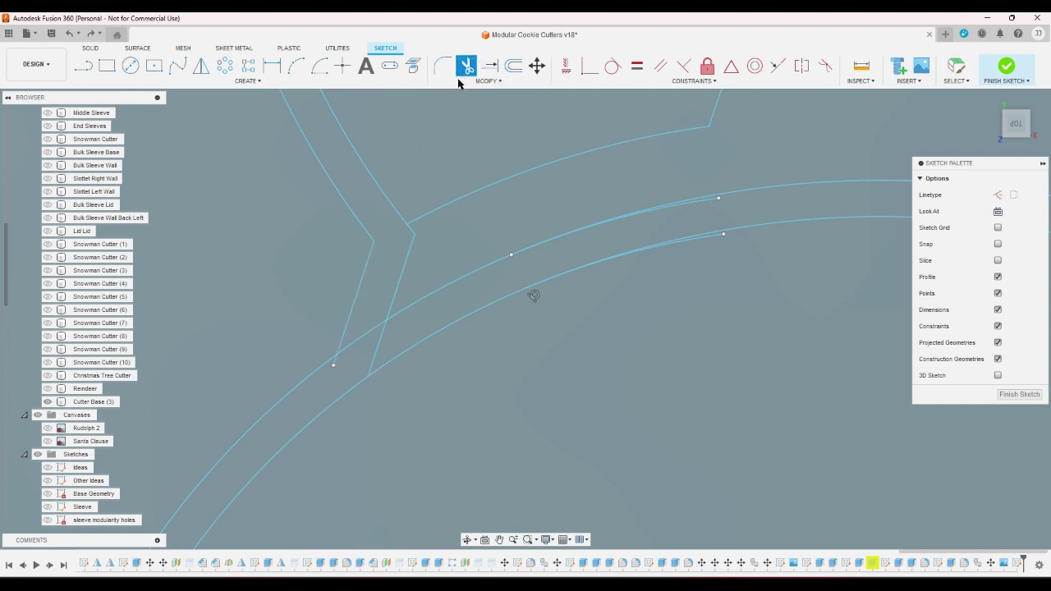
{"action": "left_click", "coordinate": [336, 360]}
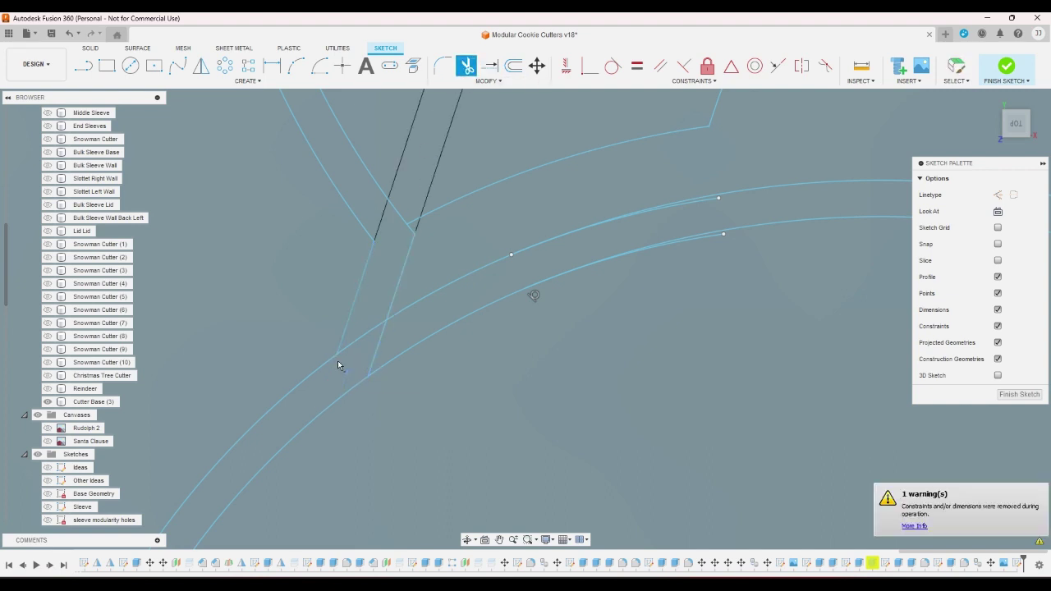
{"action": "left_click", "coordinate": [374, 357]}
{"action": "scroll", "coordinate": [290, 410], "scroll_direction": "down", "scroll_amount": 5}
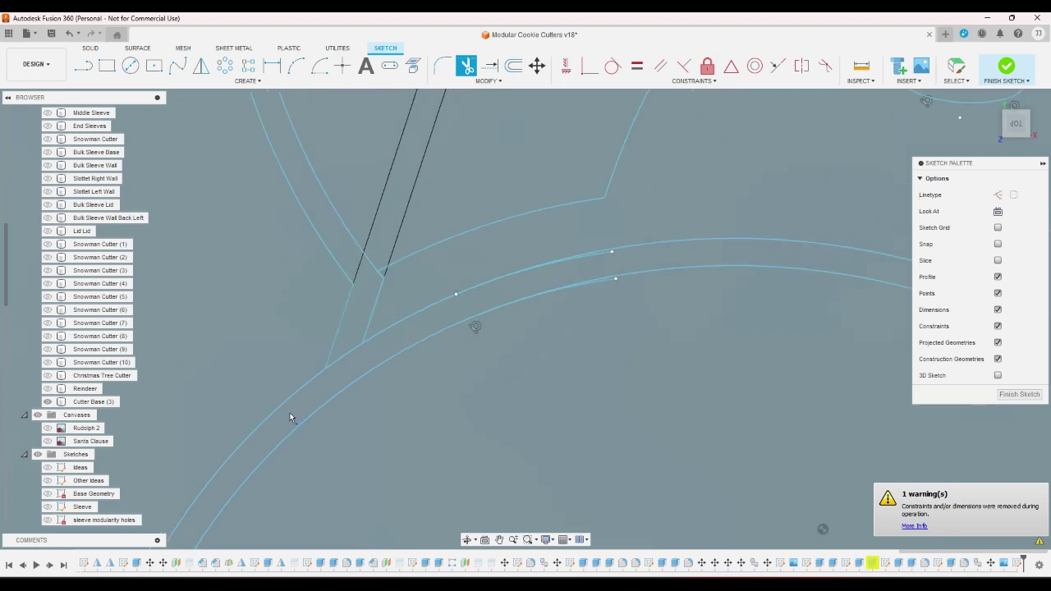
{"action": "scroll", "coordinate": [289, 407], "scroll_direction": "down", "scroll_amount": 3}
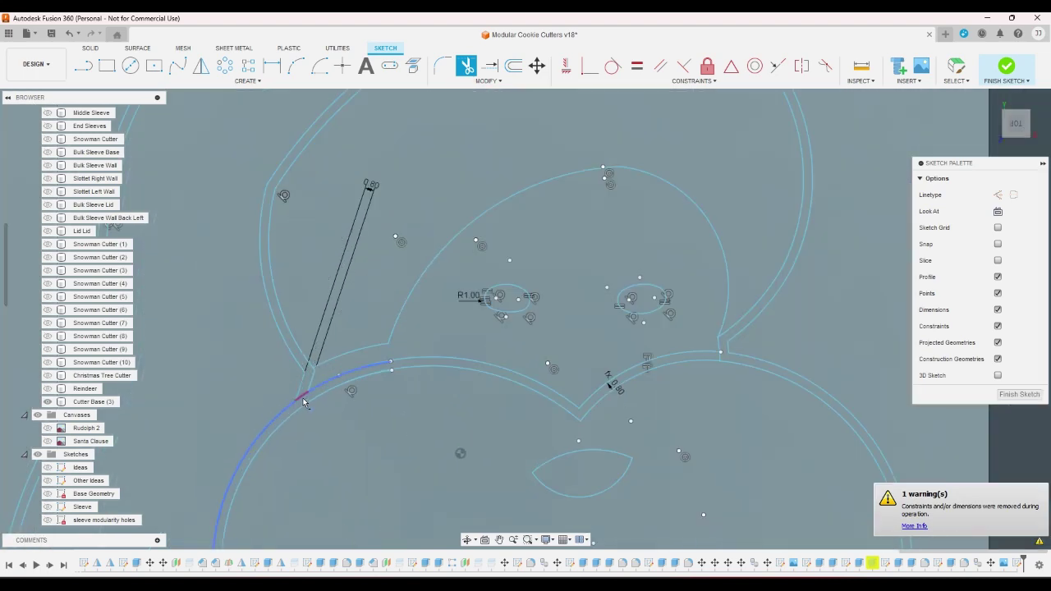
{"action": "right_click", "coordinate": [303, 400]}
{"action": "left_click", "coordinate": [321, 411]}
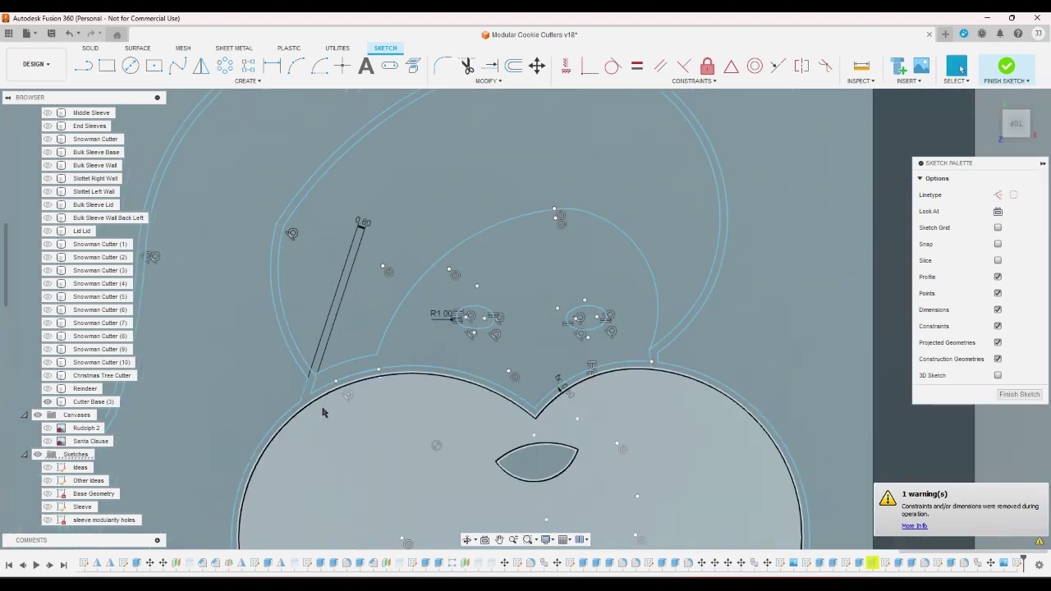
Check that the hat wall and beard wall form one continuous profile by selecting it
{"action": "scroll", "coordinate": [320, 413], "scroll_direction": "down", "scroll_amount": 3}
{"action": "scroll", "coordinate": [321, 413], "scroll_direction": "up", "scroll_amount": 1}
{"action": "scroll", "coordinate": [315, 409], "scroll_direction": "up", "scroll_amount": 3}
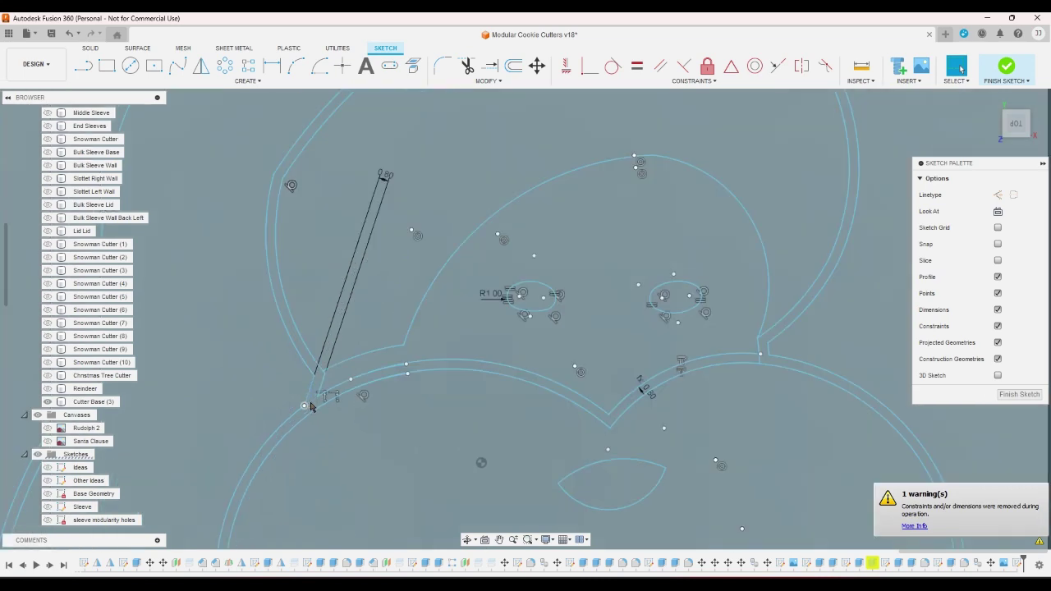
{"action": "left_click", "coordinate": [315, 408]}
{"action": "scroll", "coordinate": [314, 408], "scroll_direction": "down", "scroll_amount": 5}
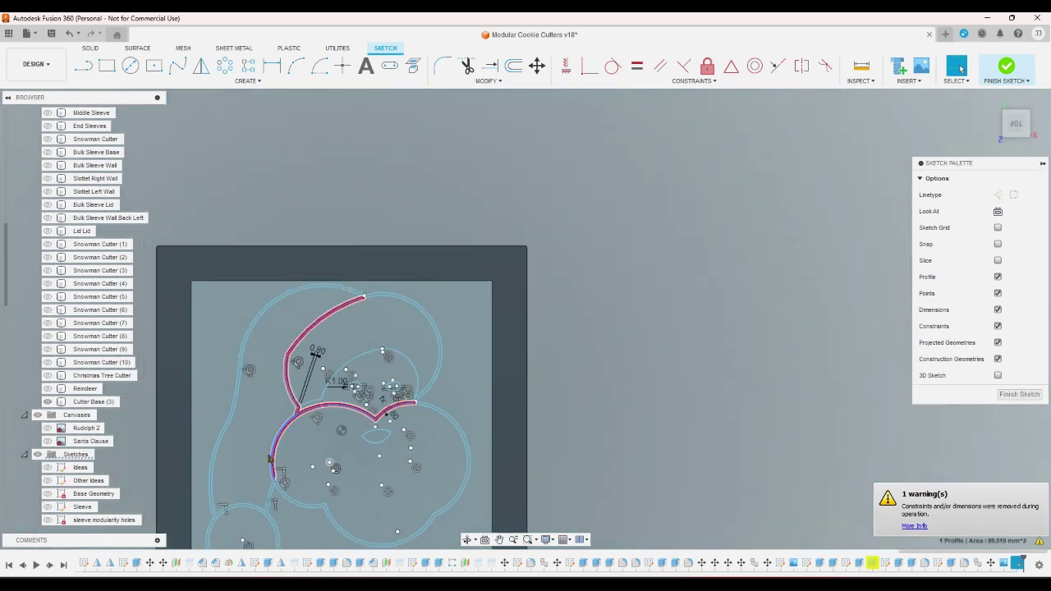
{"action": "scroll", "coordinate": [313, 439], "scroll_direction": "up", "scroll_amount": 1}
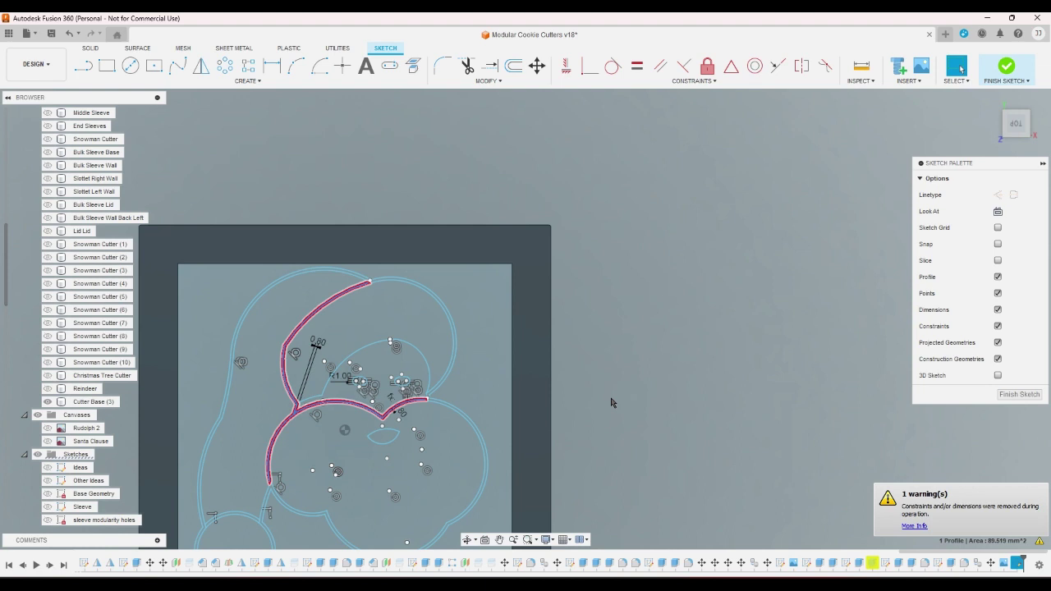
Offset the chained upper edge of the face outward by the cutterthickness parameter
{"action": "scroll", "coordinate": [343, 289], "scroll_direction": "up", "scroll_amount": 5}
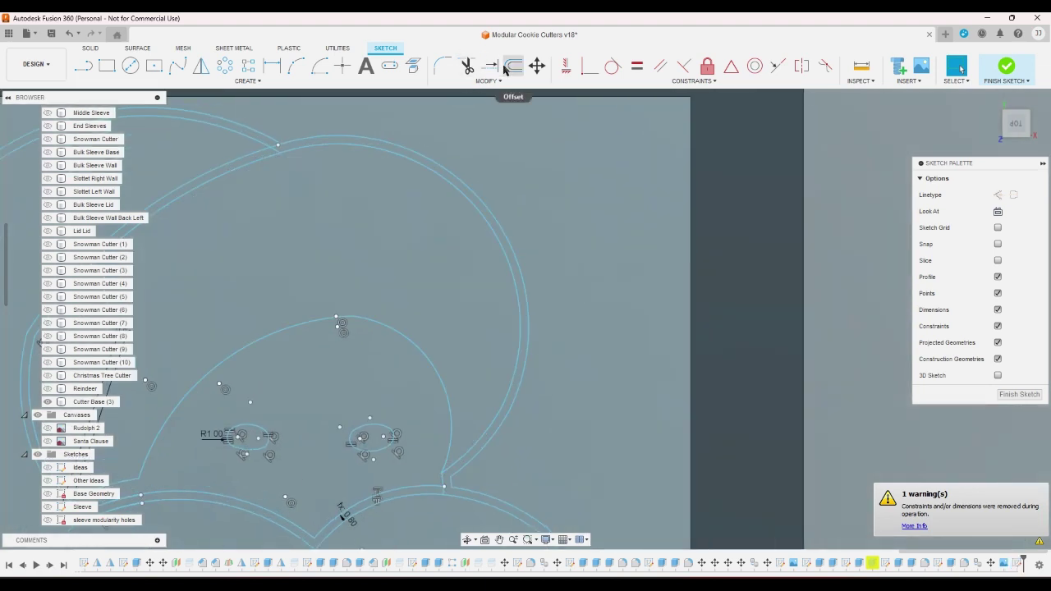
{"action": "left_click", "coordinate": [513, 66]}
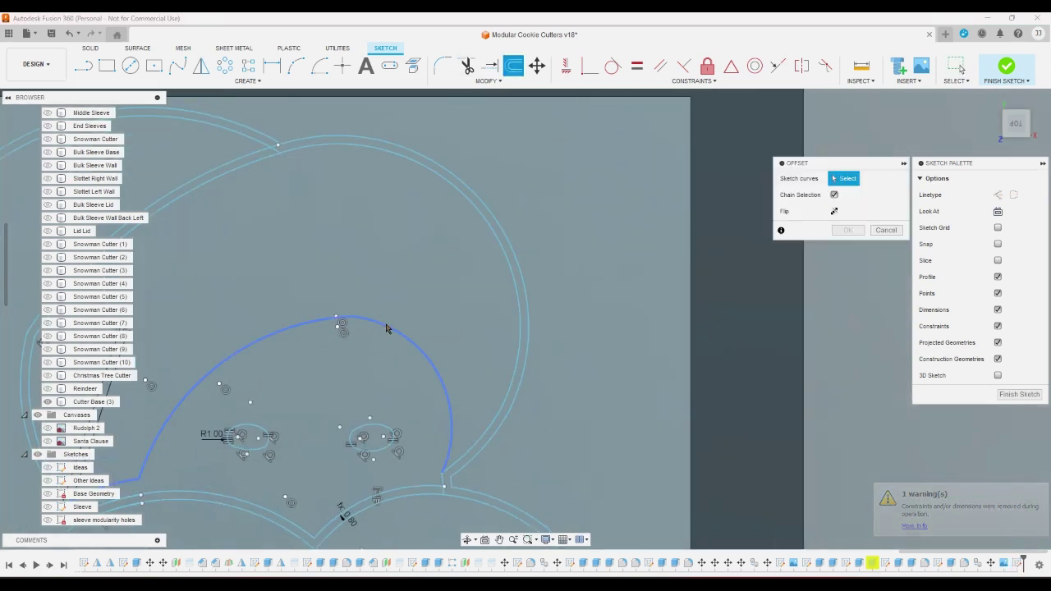
{"action": "left_click", "coordinate": [387, 324]}
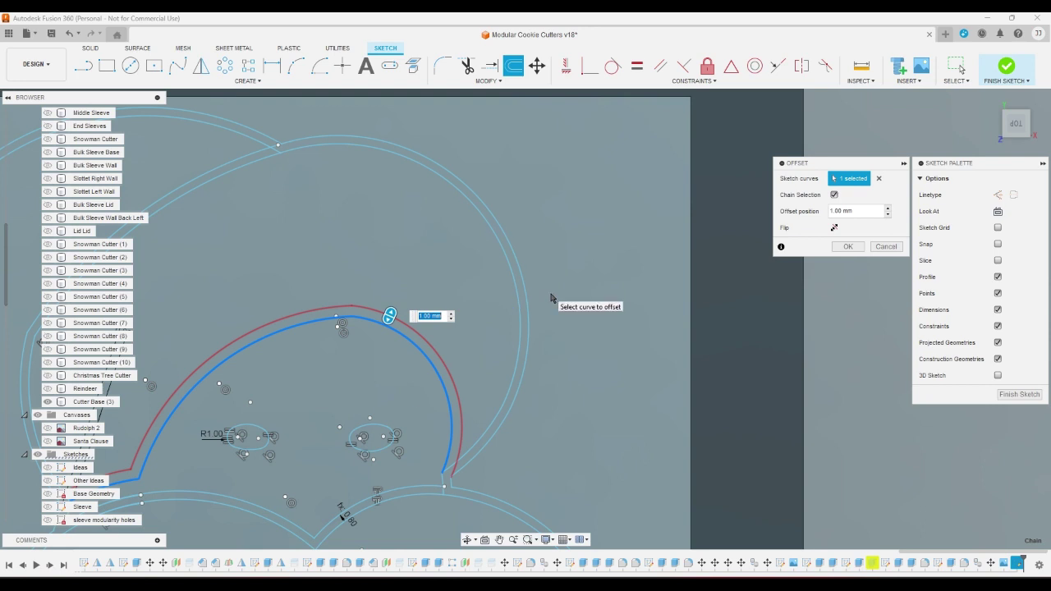
{"action": "type", "text": "c"}
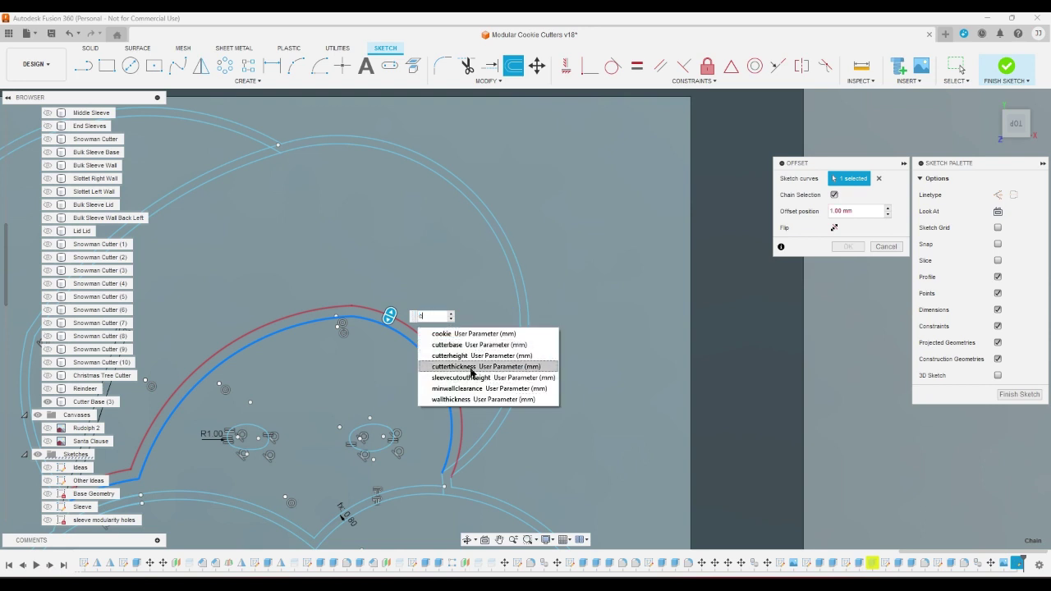
{"action": "left_click", "coordinate": [471, 367]}
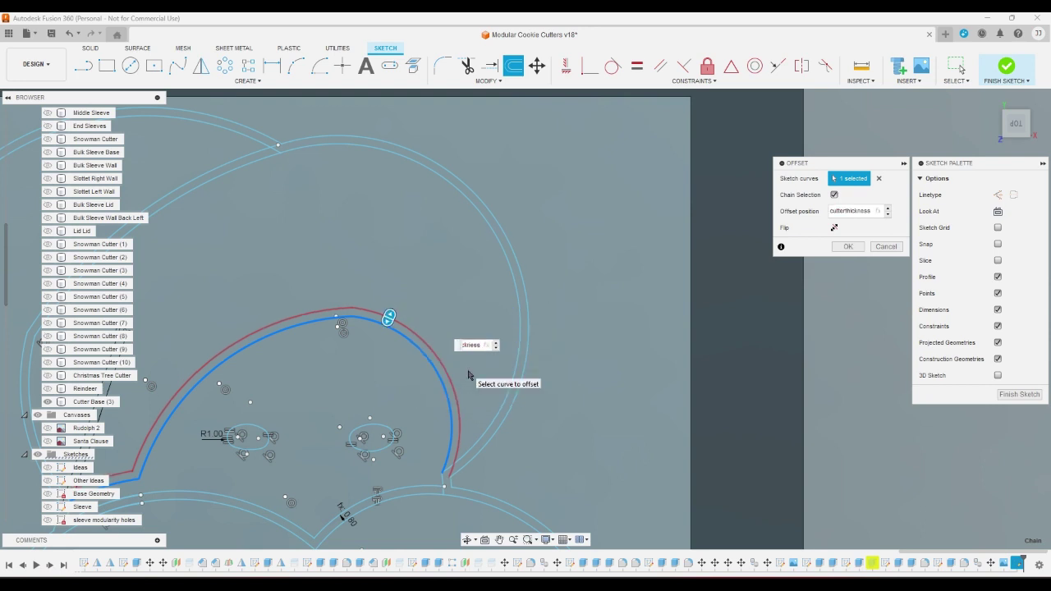
{"action": "key", "text": "Return"}
Trim the right end of the face's offset curve where it overshoots the outer cutter wall
{"action": "scroll", "coordinate": [444, 488], "scroll_direction": "up", "scroll_amount": 3}
{"action": "key", "text": "t"}
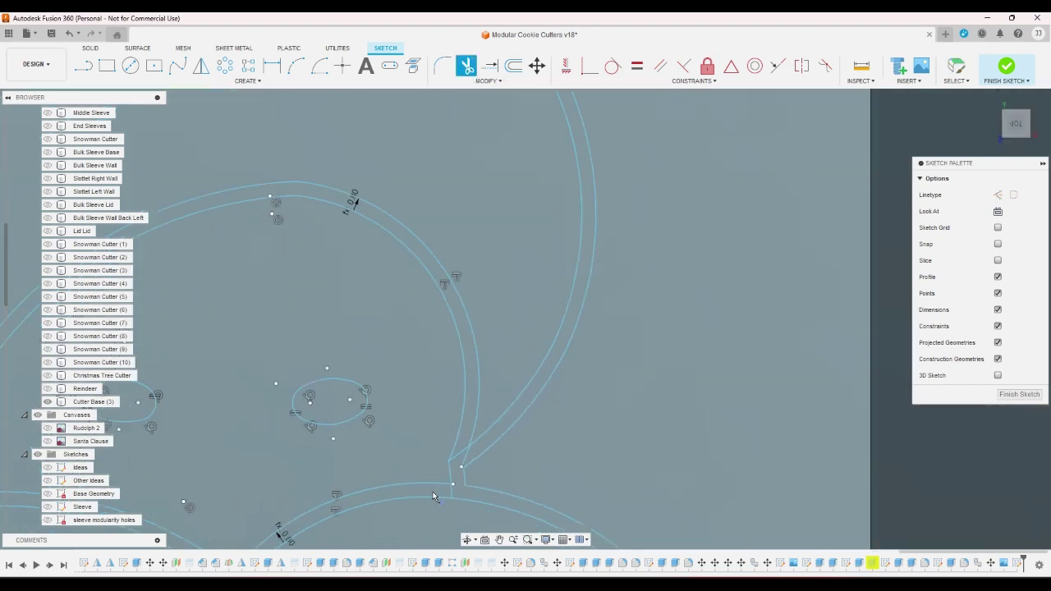
{"action": "scroll", "coordinate": [433, 490], "scroll_direction": "up", "scroll_amount": 3}
{"action": "left_click", "coordinate": [480, 444]}
{"action": "scroll", "coordinate": [637, 431], "scroll_direction": "down", "scroll_amount": 2}
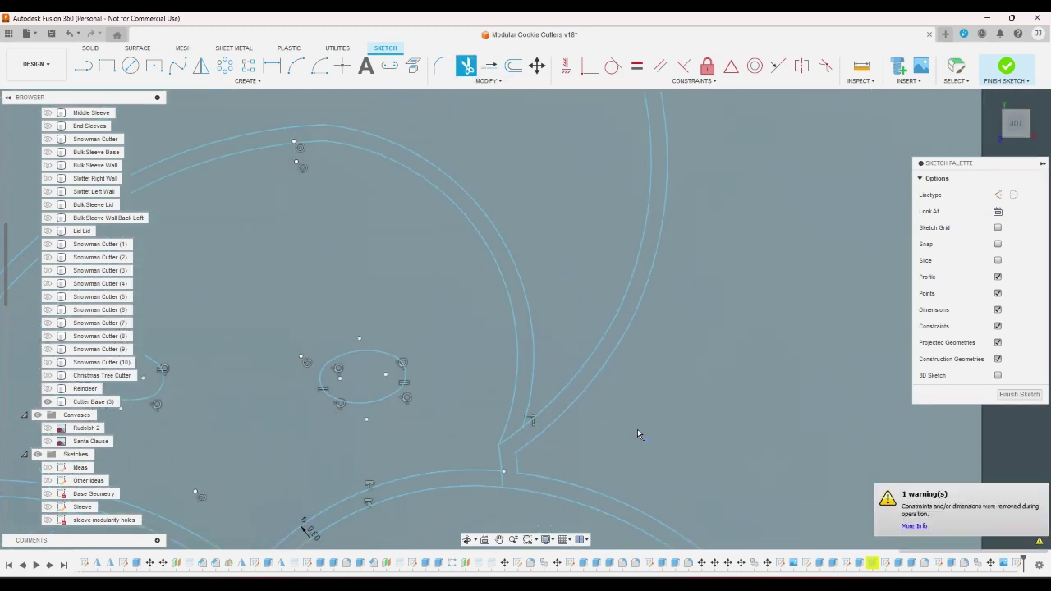
Trim the hat wall's inner line between the two face edge curves at their left junction
{"action": "scroll", "coordinate": [185, 490], "scroll_direction": "up", "scroll_amount": 5}
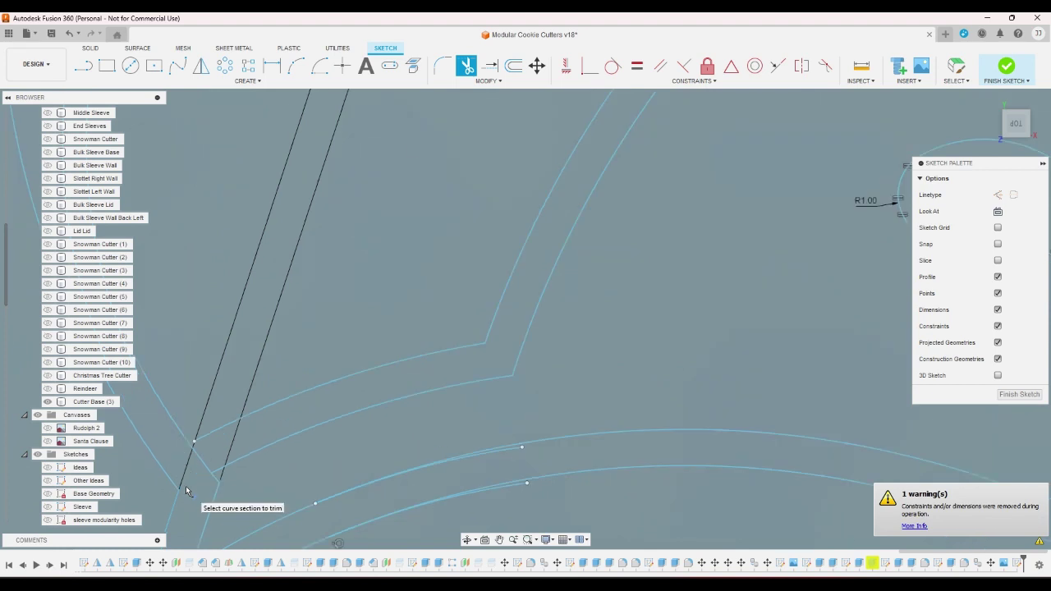
{"action": "left_click", "coordinate": [483, 70]}
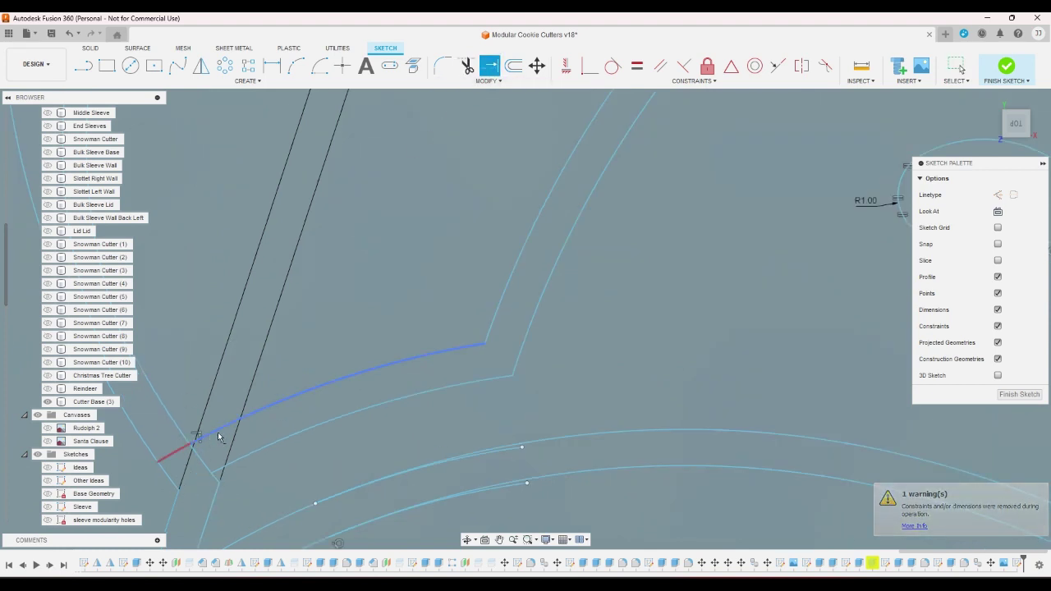
{"action": "scroll", "coordinate": [220, 438], "scroll_direction": "down", "scroll_amount": 5}
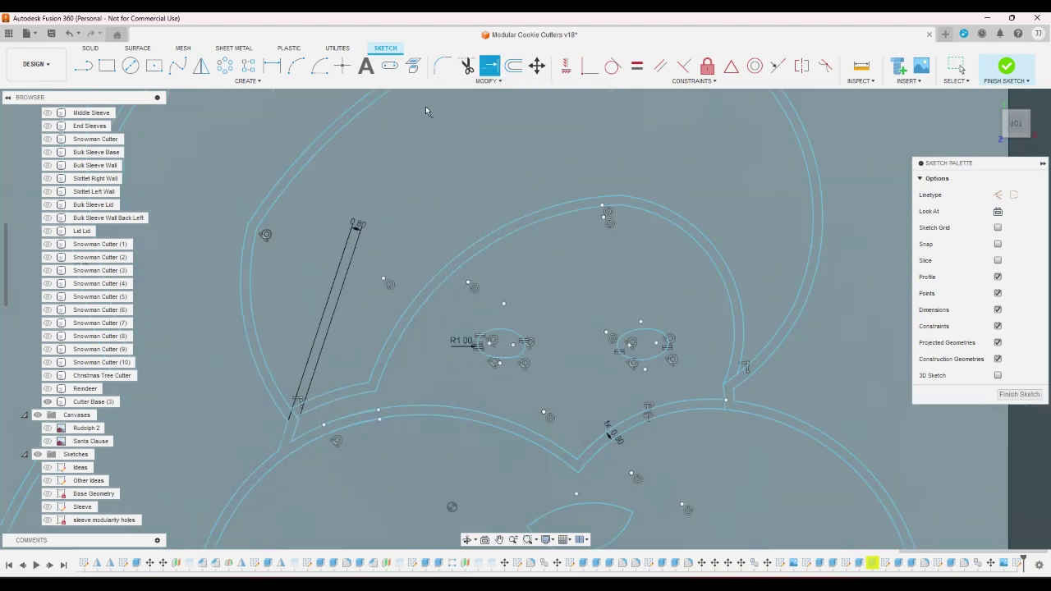
{"action": "left_click", "coordinate": [465, 66]}
{"action": "scroll", "coordinate": [281, 387], "scroll_direction": "up", "scroll_amount": 5}
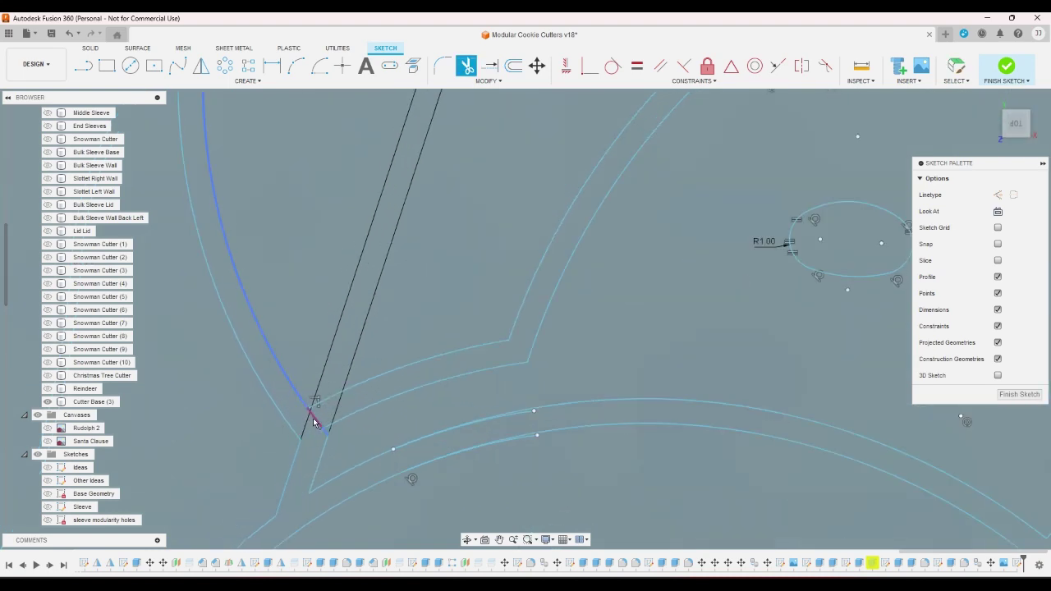
{"action": "left_click", "coordinate": [313, 420]}
{"action": "scroll", "coordinate": [312, 418], "scroll_direction": "down", "scroll_amount": 4}
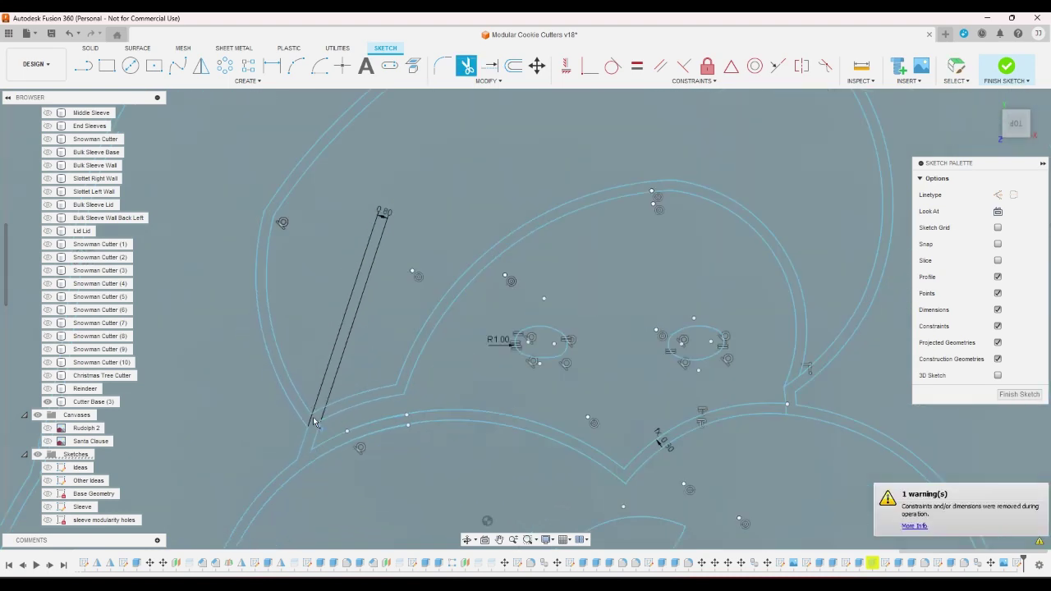
{"action": "right_click", "coordinate": [315, 420]}
{"action": "left_click", "coordinate": [353, 418]}
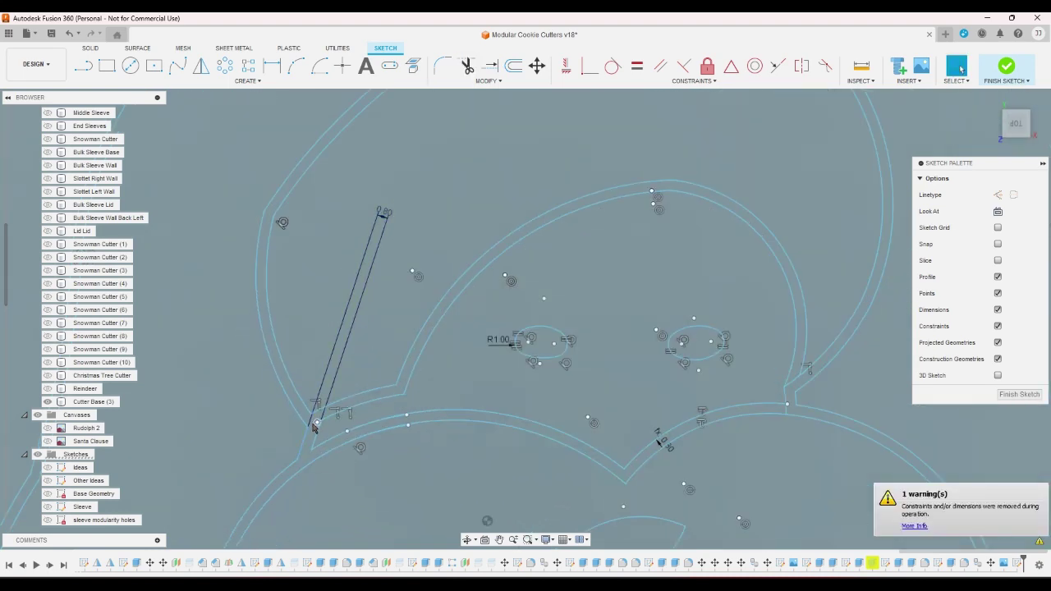
Select the joined hat, face and beard wall profile to check that it is continuous
{"action": "left_click", "coordinate": [313, 450]}
{"action": "scroll", "coordinate": [313, 450], "scroll_direction": "down", "scroll_amount": 5}
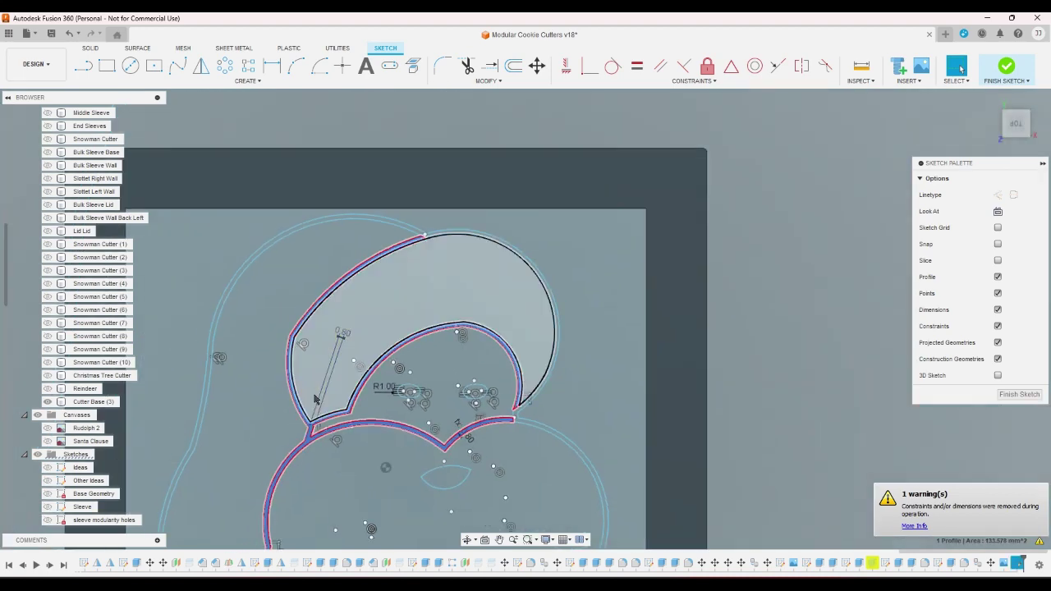
{"action": "scroll", "coordinate": [713, 414], "scroll_direction": "down", "scroll_amount": 3}
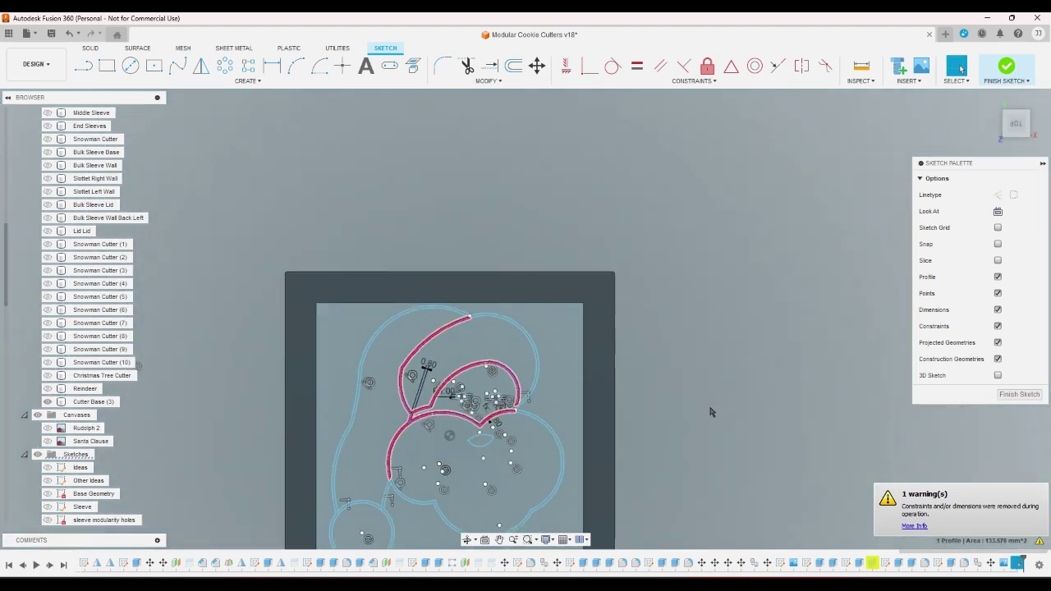
Select the outer outline's wall profile to check that it forms one continuous closed loop
{"action": "left_click", "coordinate": [711, 411]}
{"action": "scroll", "coordinate": [641, 464], "scroll_direction": "up", "scroll_amount": 3}
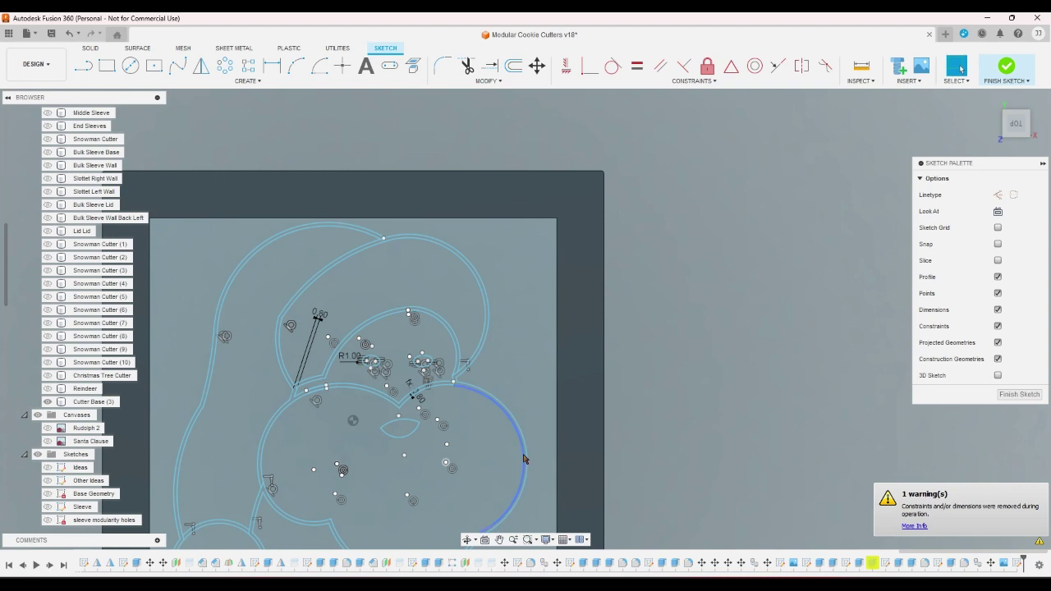
{"action": "scroll", "coordinate": [527, 459], "scroll_direction": "up", "scroll_amount": 3}
{"action": "scroll", "coordinate": [526, 460], "scroll_direction": "up", "scroll_amount": 2}
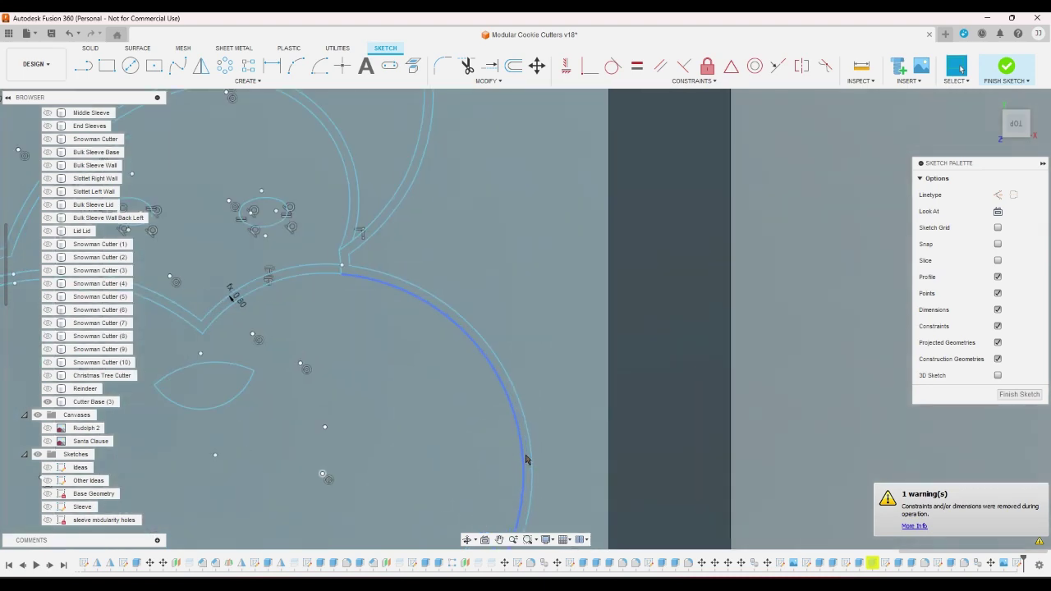
{"action": "left_click", "coordinate": [525, 460]}
{"action": "scroll", "coordinate": [660, 391], "scroll_direction": "down", "scroll_amount": 5}
{"action": "scroll", "coordinate": [660, 392], "scroll_direction": "down", "scroll_amount": 3}
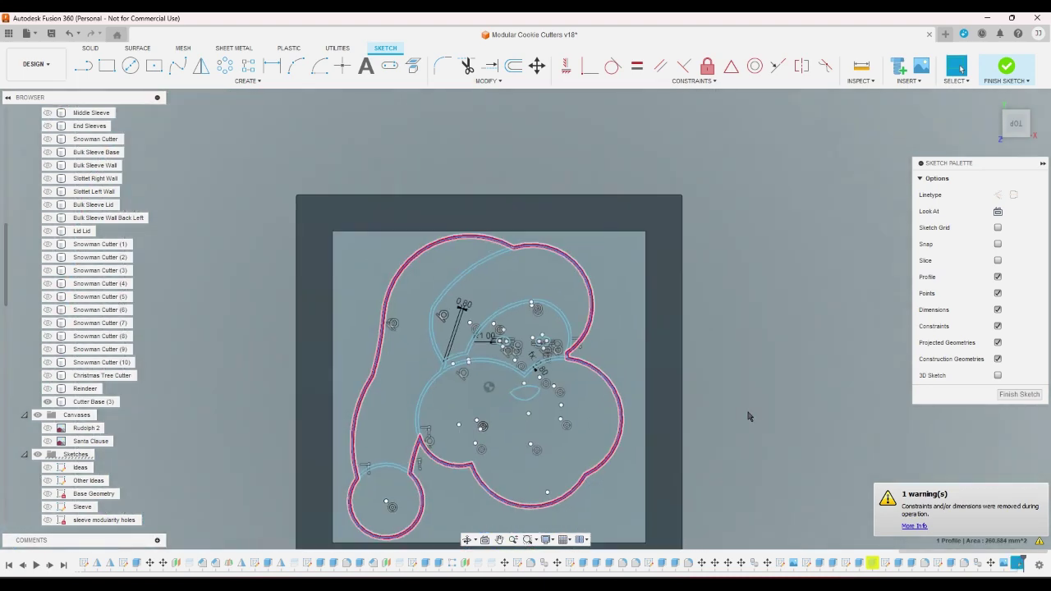
{"action": "left_click", "coordinate": [748, 416]}
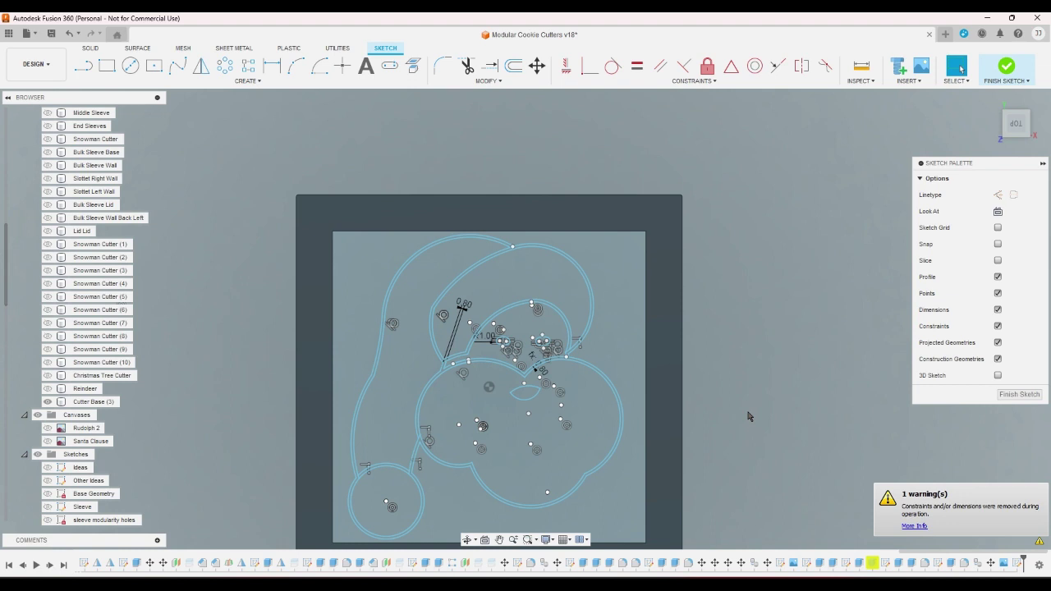
Finish the sketch and extrude the outer outline wall as a new body by the cutterheight parameter
{"action": "left_click", "coordinate": [1006, 66]}
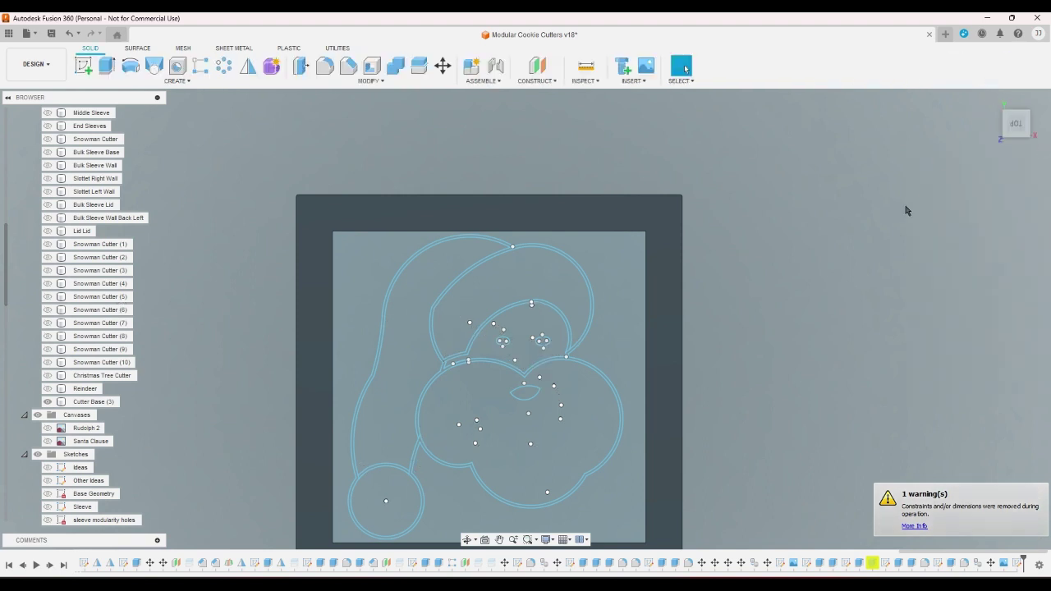
{"action": "left_click", "coordinate": [106, 65]}
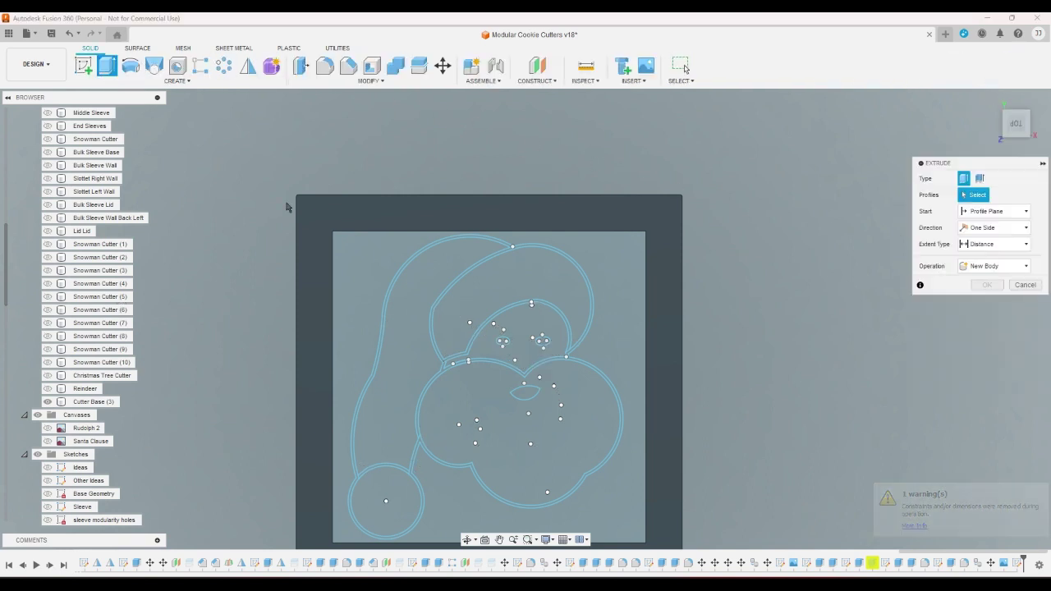
{"action": "left_click", "coordinate": [399, 277]}
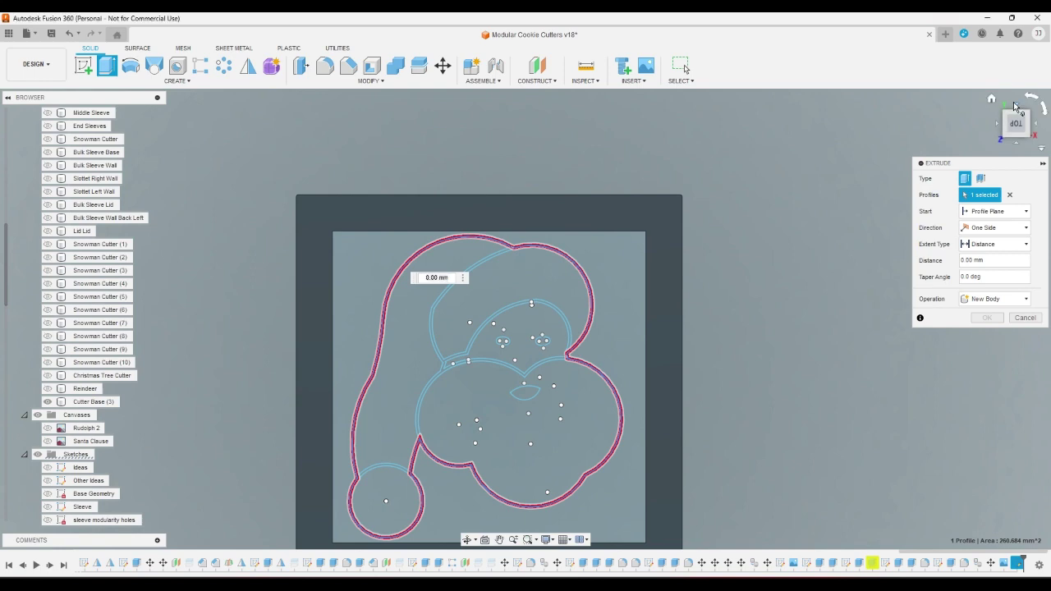
{"action": "left_click", "coordinate": [991, 99]}
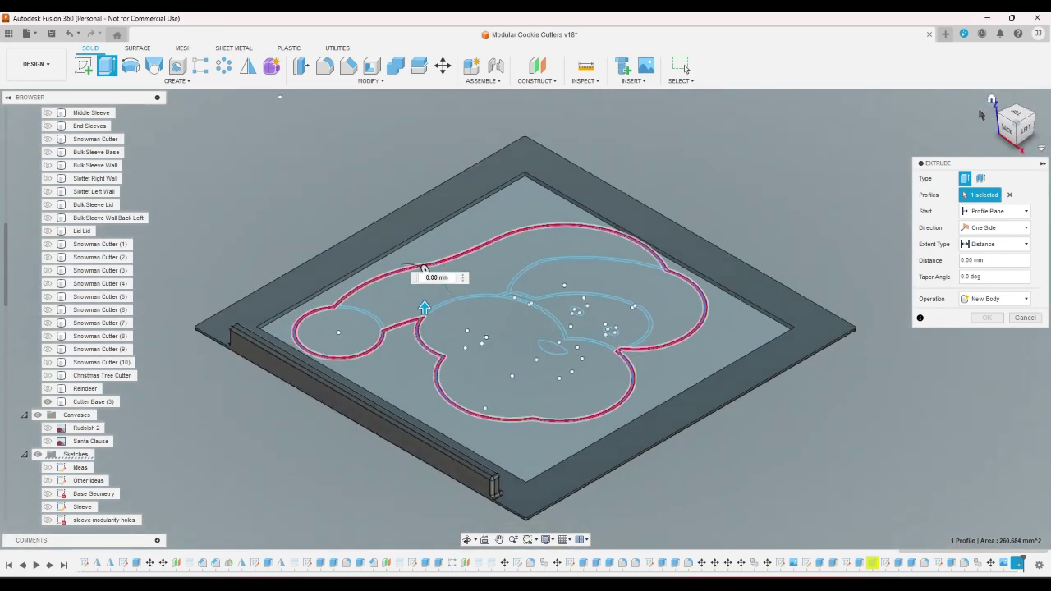
{"action": "left_click", "coordinate": [1002, 259]}
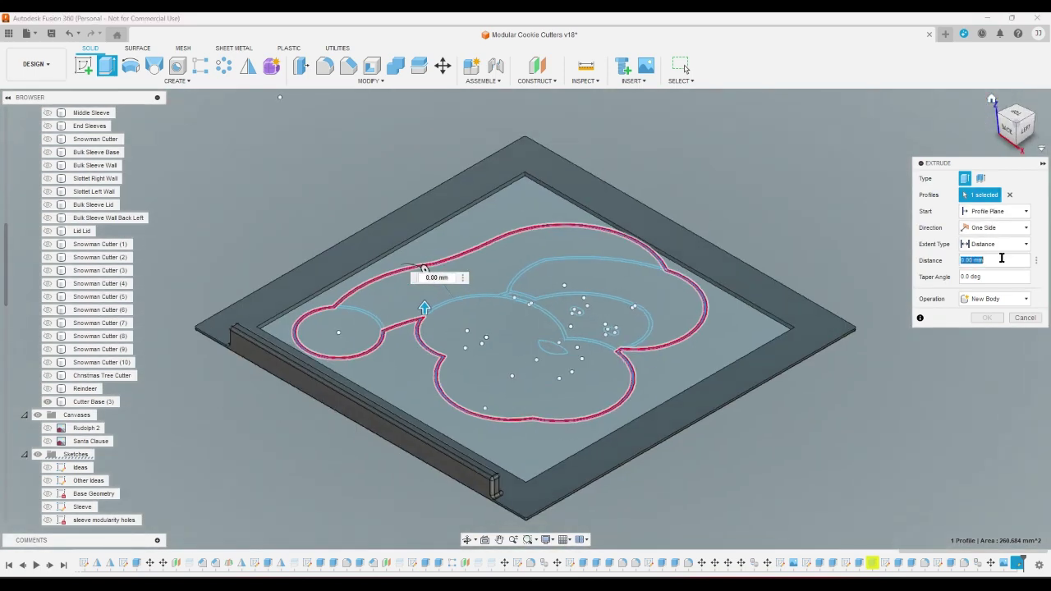
{"action": "type", "text": "c"}
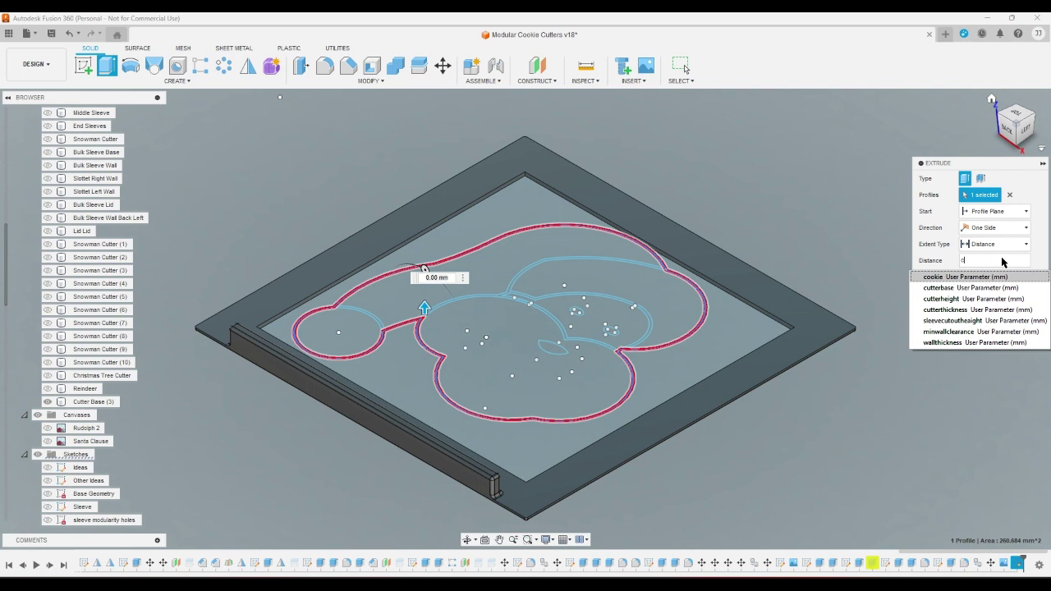
{"action": "left_click", "coordinate": [973, 299]}
{"action": "left_click", "coordinate": [985, 317]}
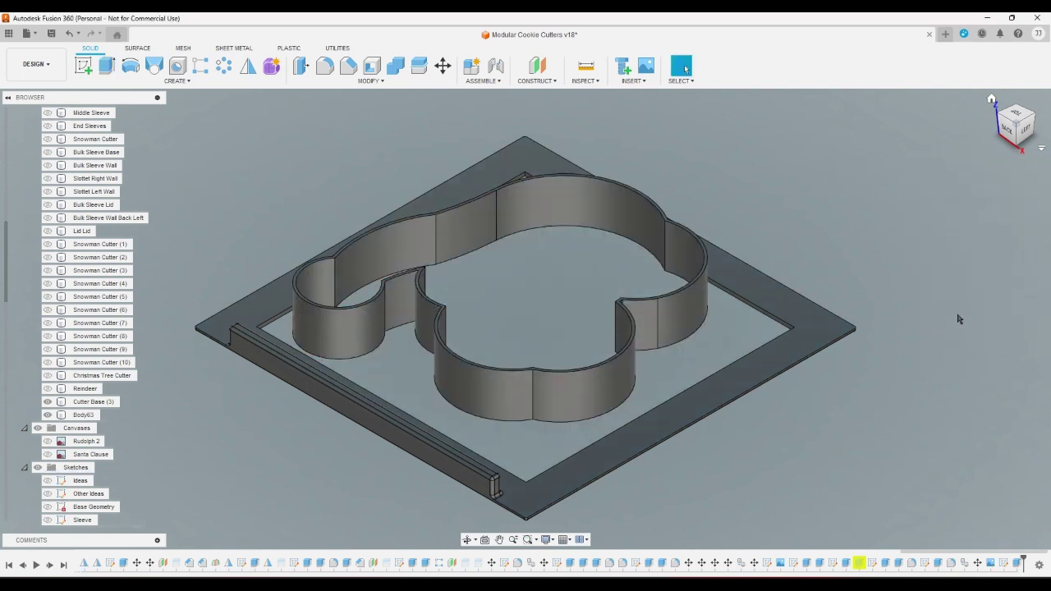
Make the Santa sketch, Sketch35, visible again for the inner details
{"action": "scroll", "coordinate": [197, 435], "scroll_direction": "down", "scroll_amount": 4}
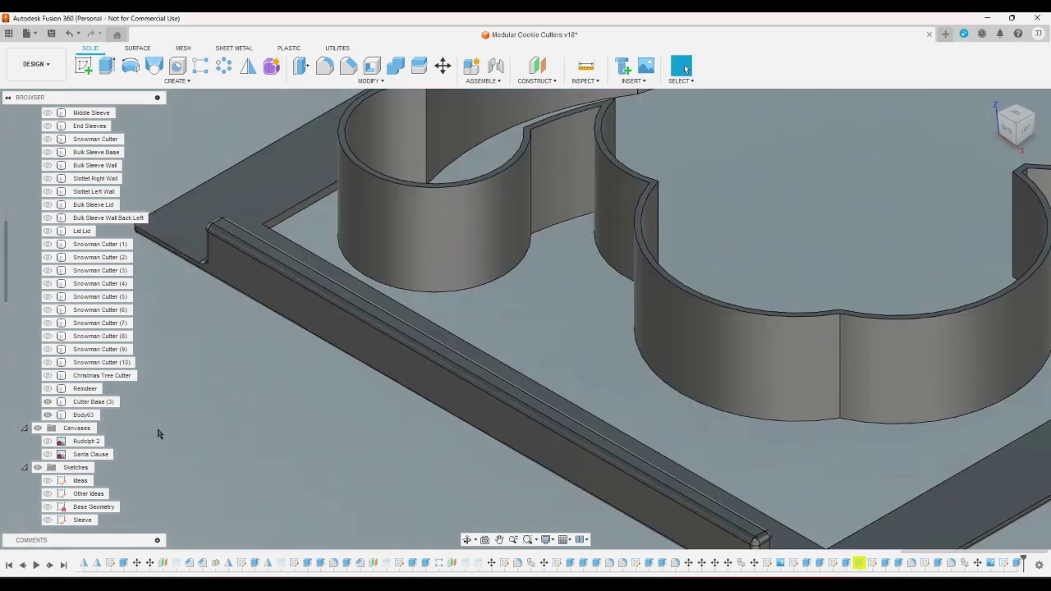
{"action": "scroll", "coordinate": [165, 433], "scroll_direction": "up", "scroll_amount": 3}
{"action": "scroll", "coordinate": [62, 444], "scroll_direction": "down", "scroll_amount": 4}
{"action": "scroll", "coordinate": [57, 438], "scroll_direction": "down", "scroll_amount": 1}
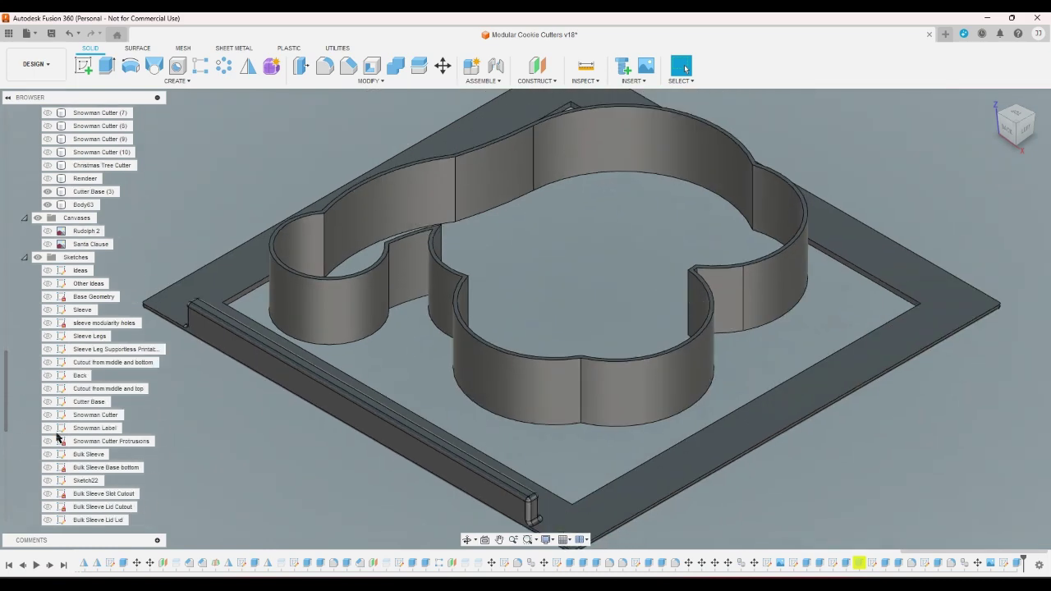
{"action": "scroll", "coordinate": [57, 438], "scroll_direction": "down", "scroll_amount": 4}
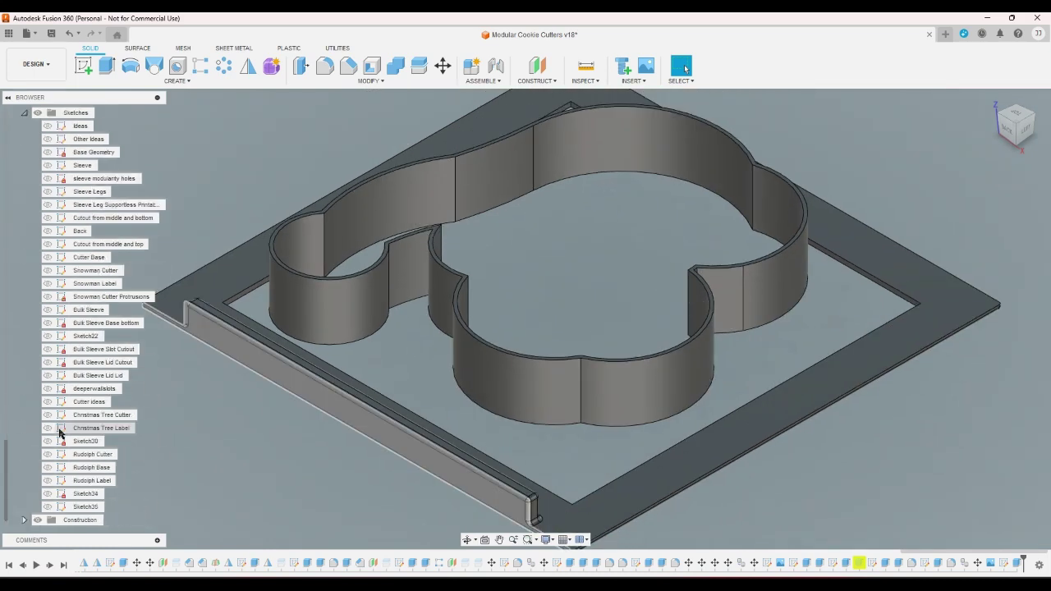
{"action": "left_click", "coordinate": [48, 507]}
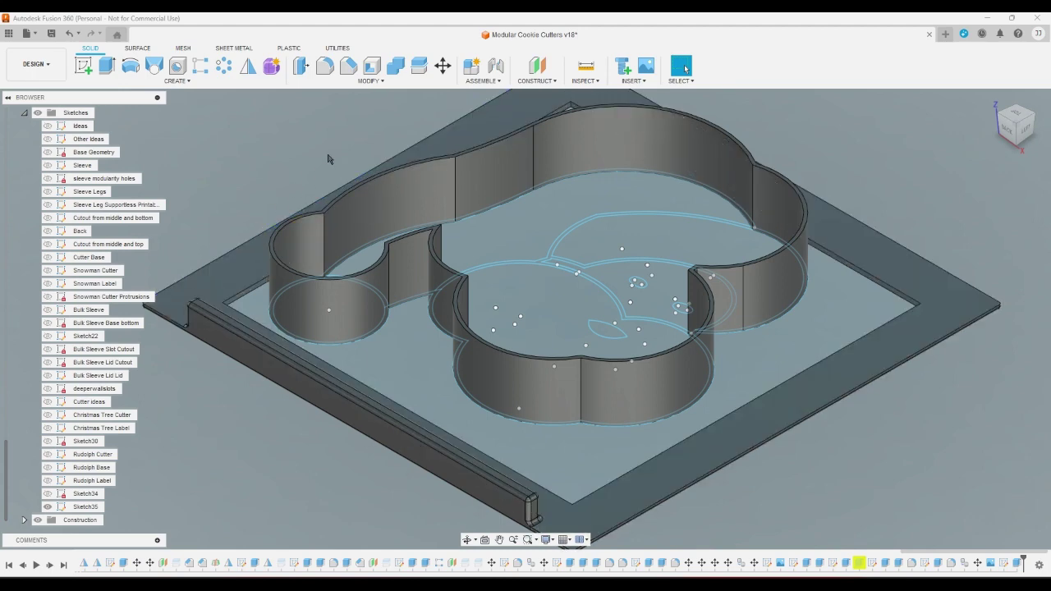
Extrude the inner hat, face and beard walls, pom-pom arc, mouth and both eyes by cutterheight-detaildepth, using the Join operation
{"action": "key", "text": "e"}
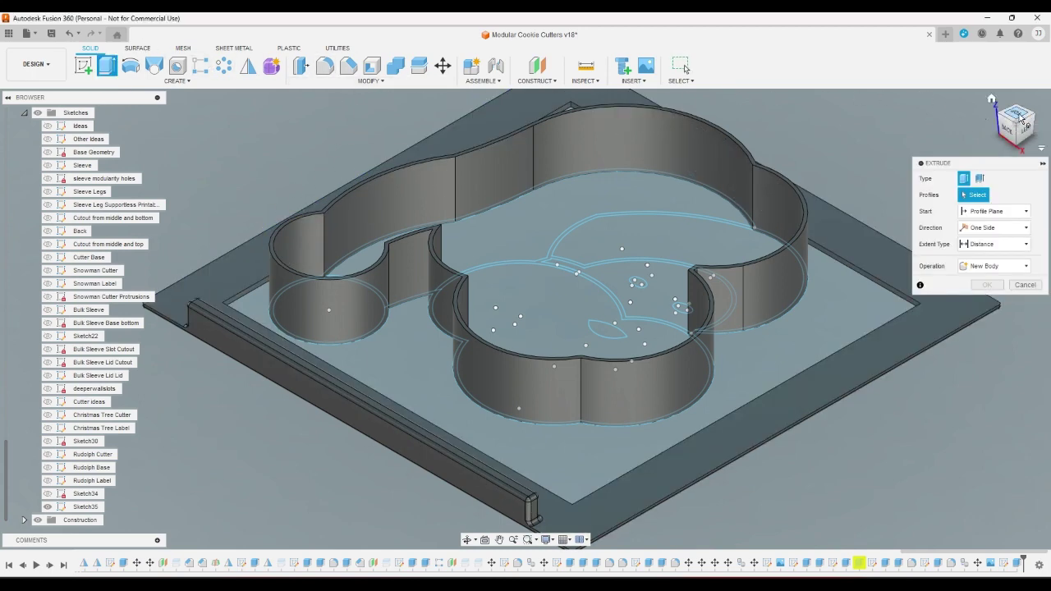
{"action": "left_click", "coordinate": [996, 130]}
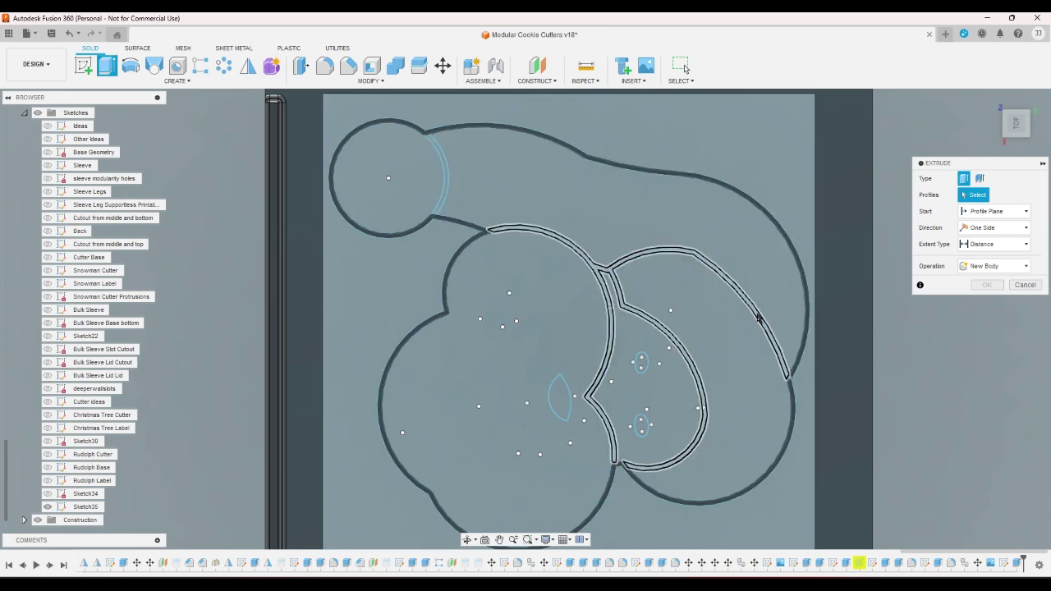
{"action": "left_click", "coordinate": [758, 319]}
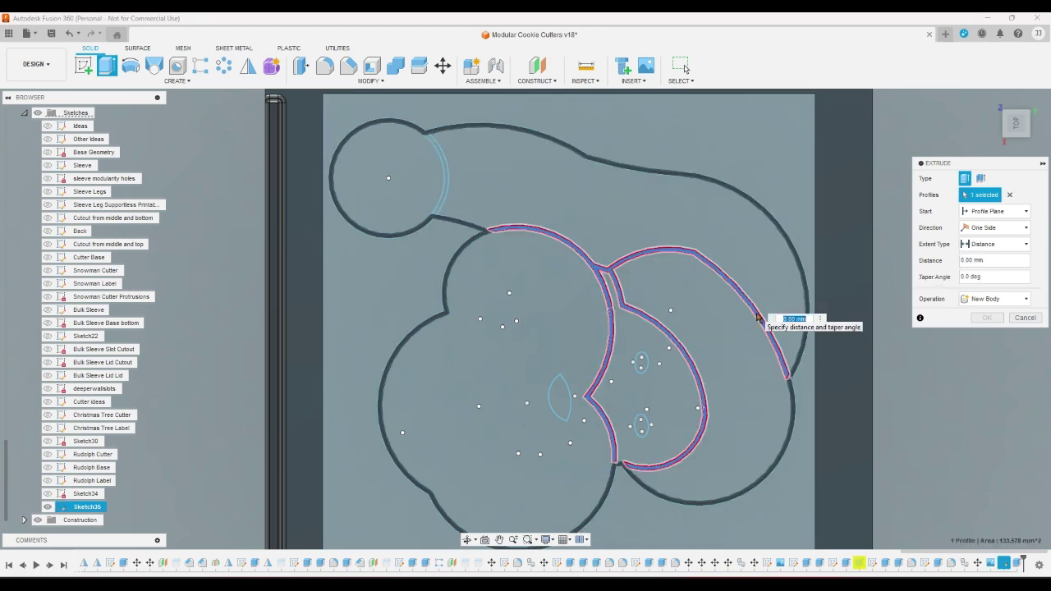
{"action": "left_click", "coordinate": [445, 190]}
{"action": "left_click", "coordinate": [557, 399]}
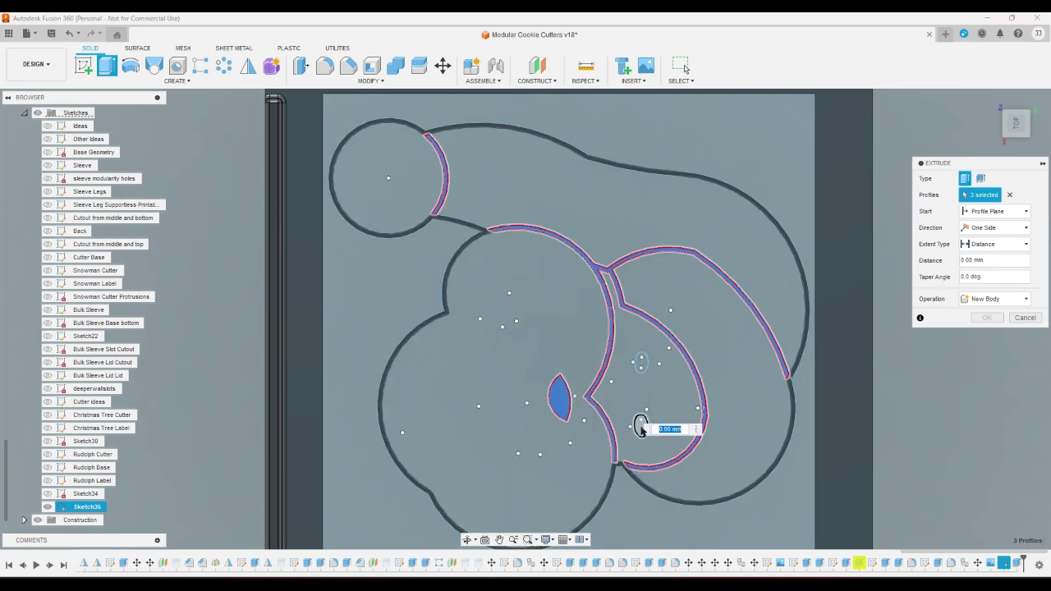
{"action": "left_click", "coordinate": [641, 362]}
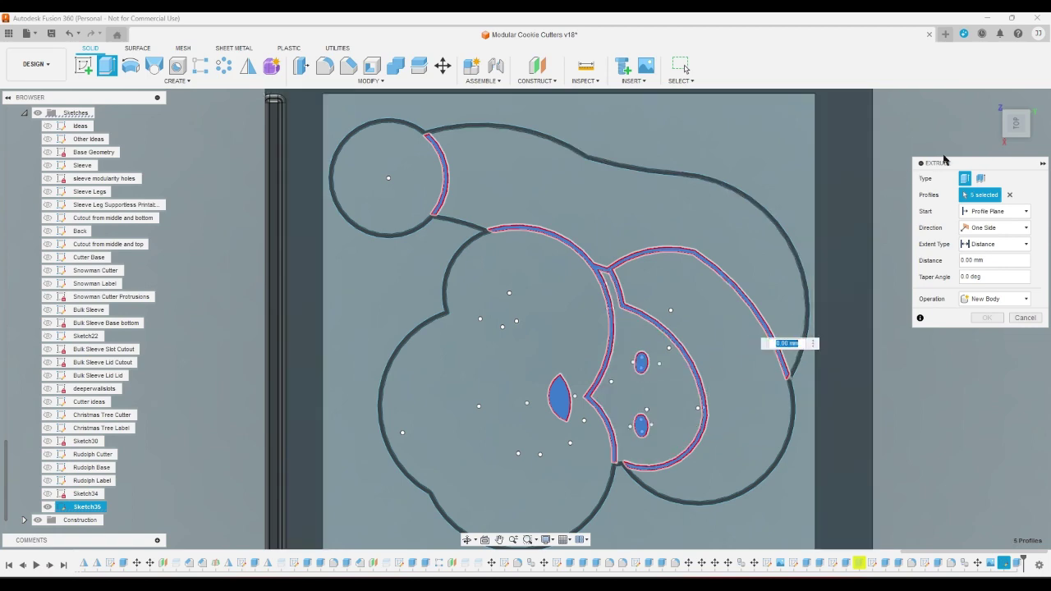
{"action": "left_click", "coordinate": [991, 99]}
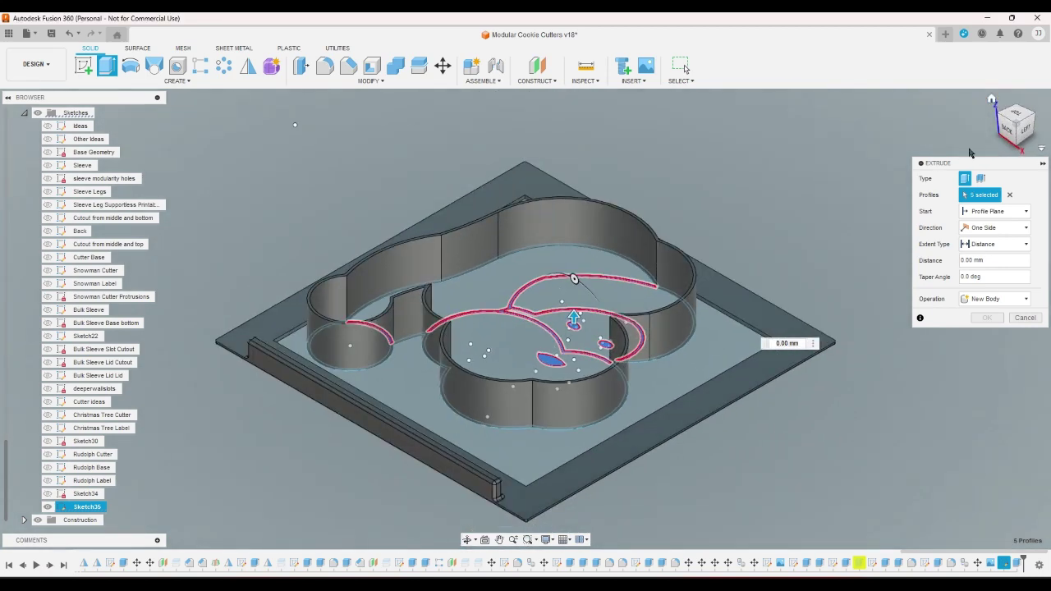
{"action": "double_click", "coordinate": [1000, 260]}
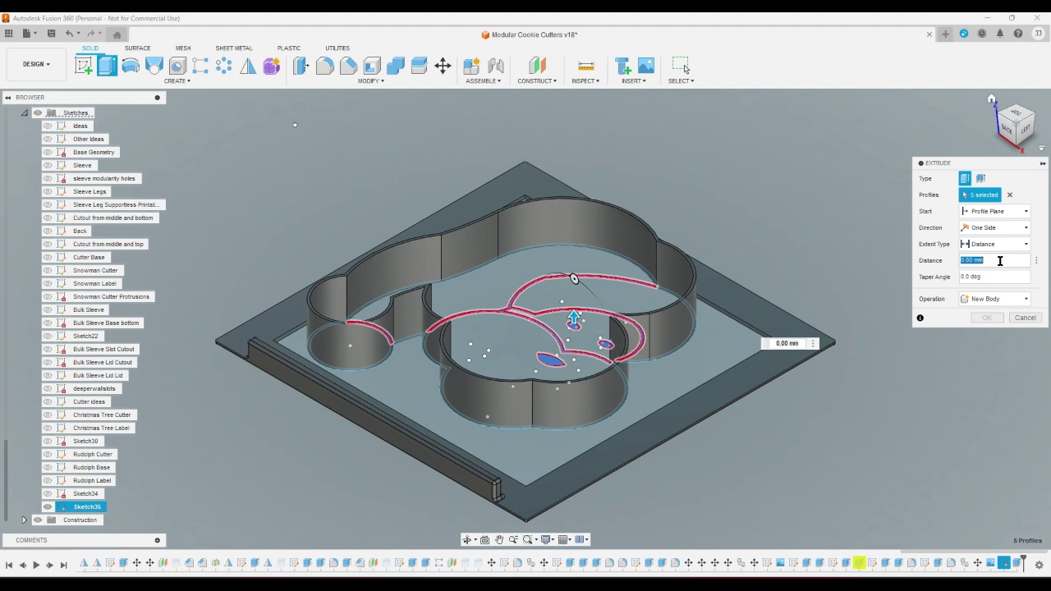
{"action": "type", "text": "c"}
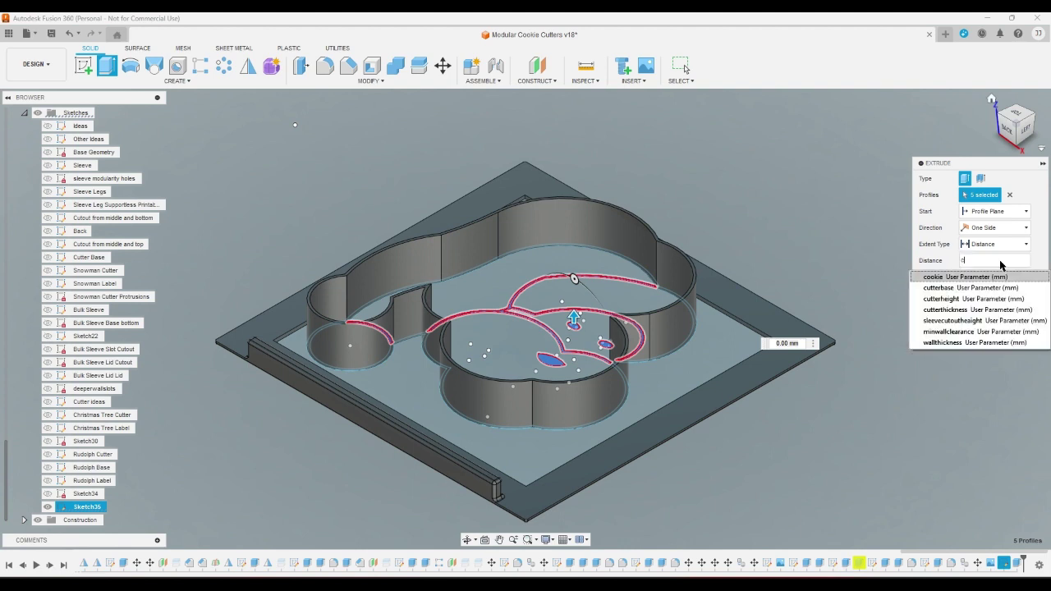
{"action": "left_click", "coordinate": [973, 299]}
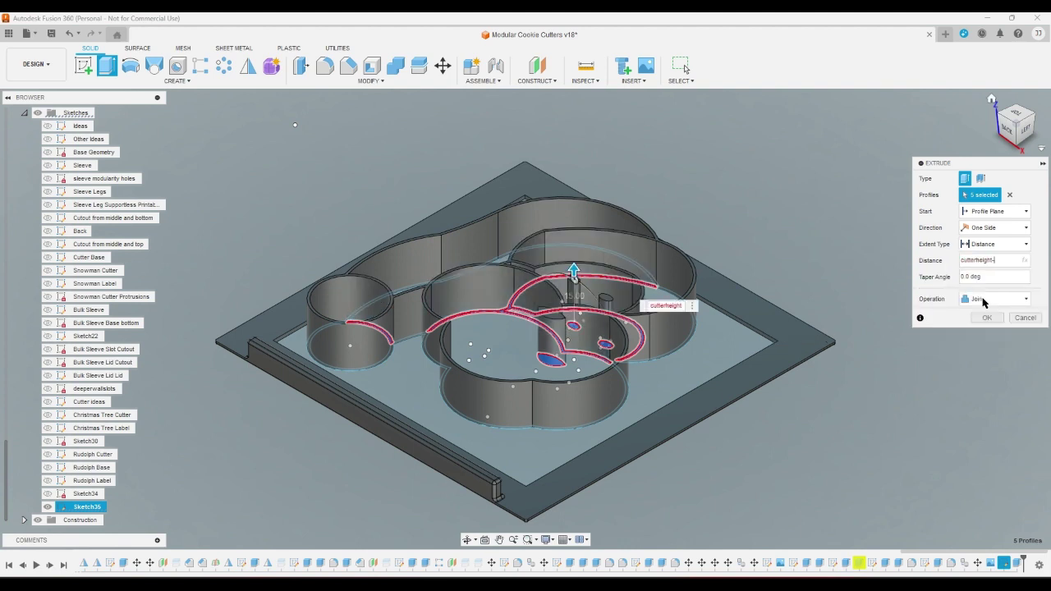
{"action": "type", "text": "-d"}
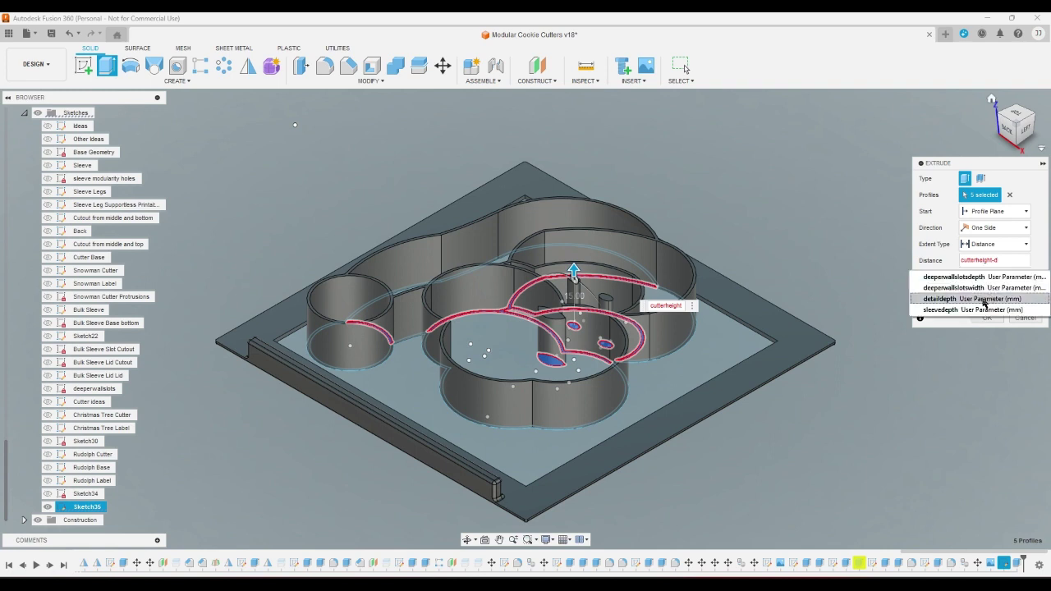
{"action": "left_click", "coordinate": [981, 300]}
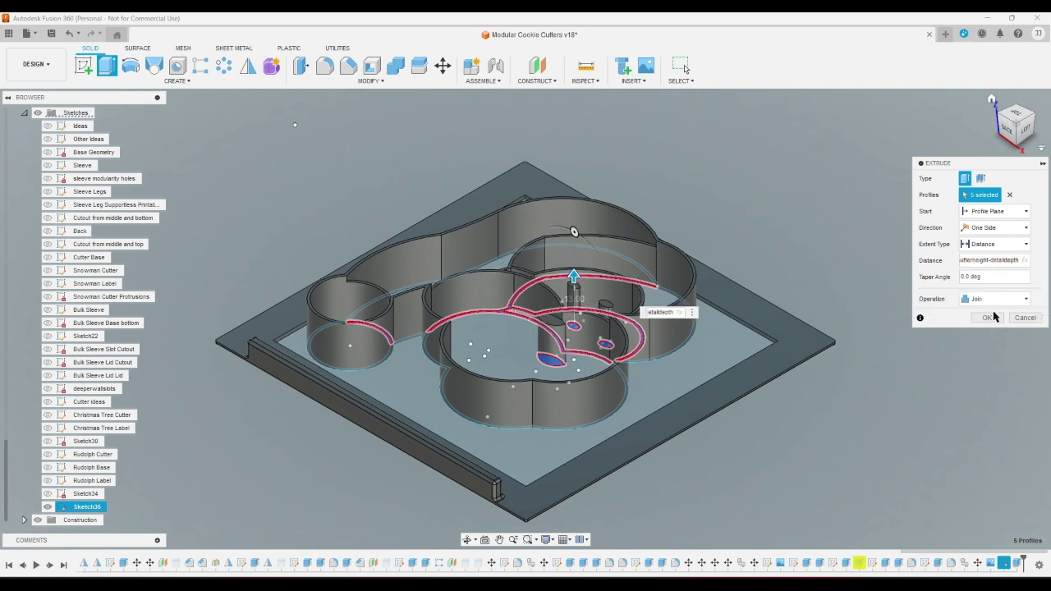
{"action": "left_click", "coordinate": [992, 316]}
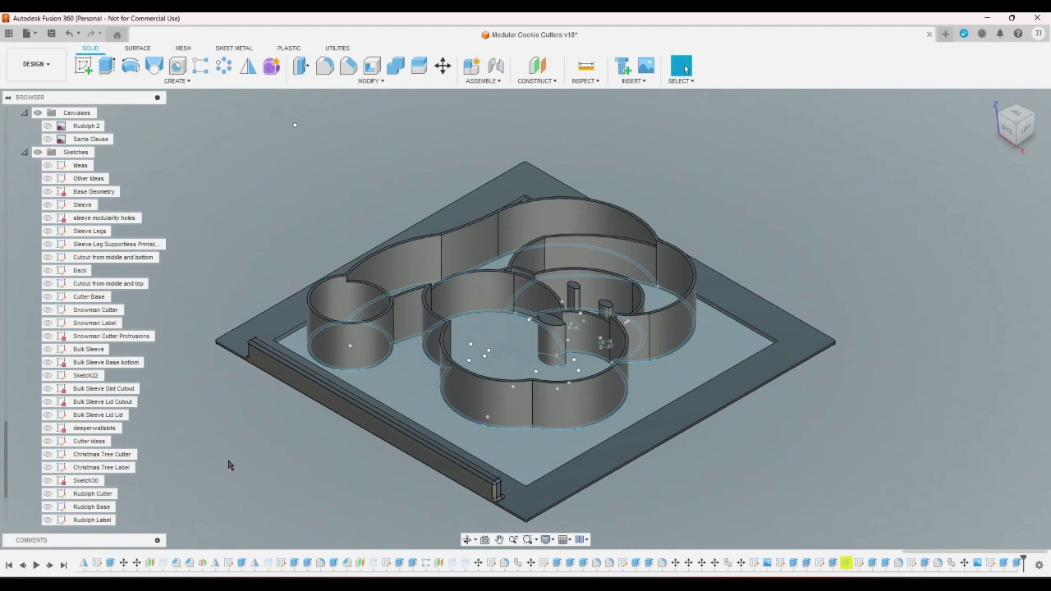
Hide Sketch35 so that only the extruded cutter and base frame are displayed
{"action": "scroll", "coordinate": [177, 466], "scroll_direction": "down", "scroll_amount": 2}
{"action": "scroll", "coordinate": [179, 463], "scroll_direction": "up", "scroll_amount": 2}
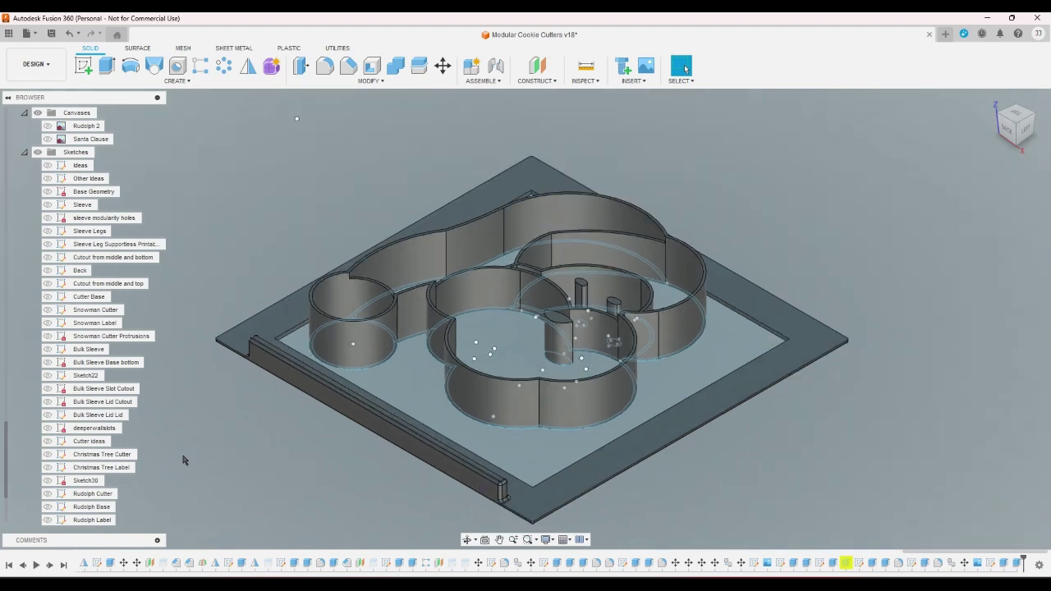
{"action": "scroll", "coordinate": [183, 460], "scroll_direction": "up", "scroll_amount": 3}
{"action": "scroll", "coordinate": [183, 459], "scroll_direction": "down", "scroll_amount": 3}
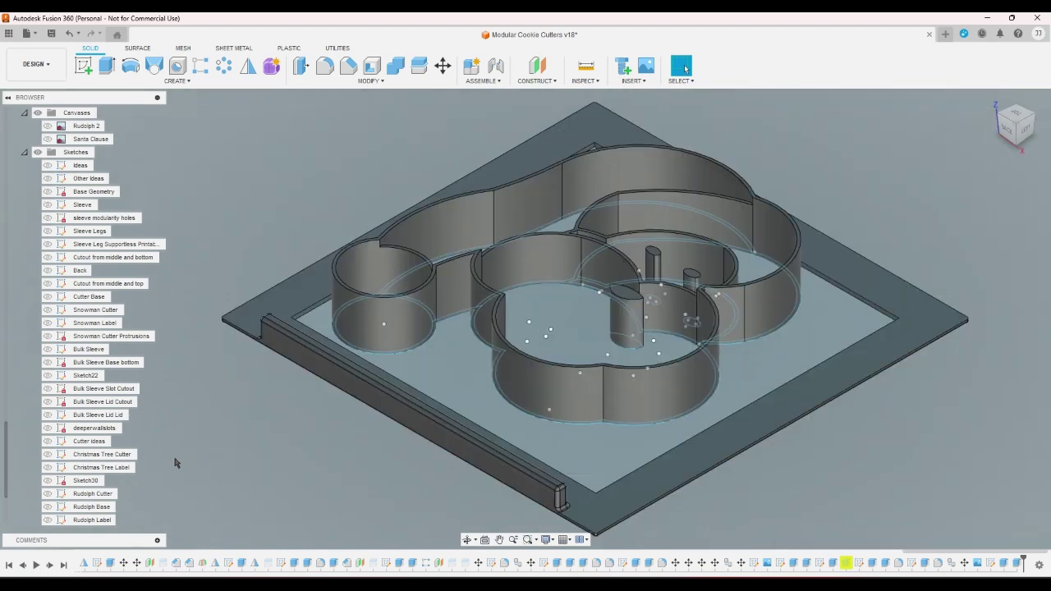
{"action": "scroll", "coordinate": [82, 441], "scroll_direction": "down", "scroll_amount": 1}
{"action": "left_click", "coordinate": [47, 507]}
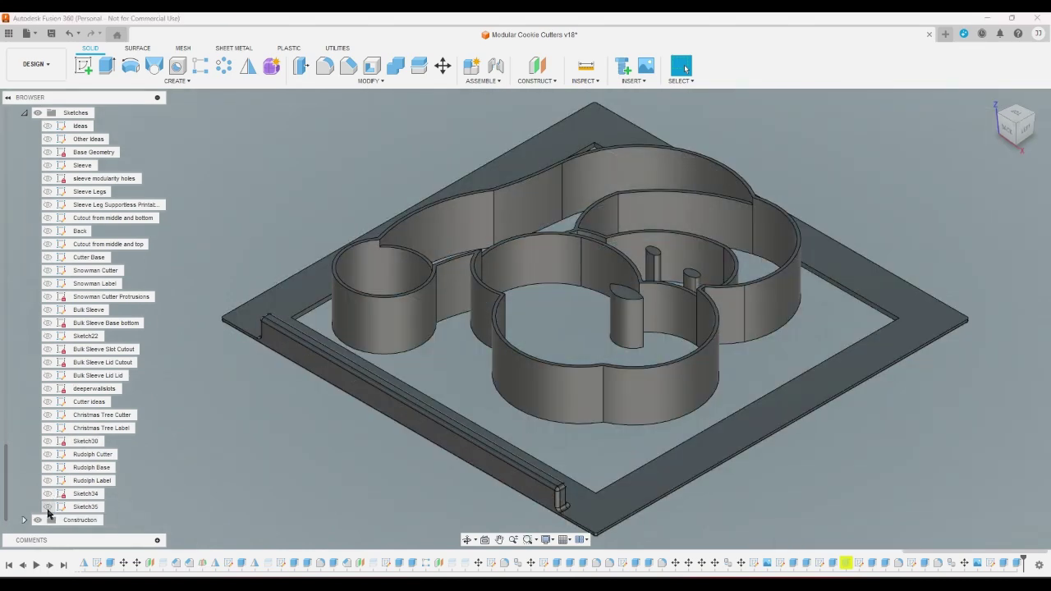
Rename Sketch35 as Santa Cutter
{"action": "right_click", "coordinate": [82, 509]}
{"action": "left_click", "coordinate": [171, 519]}
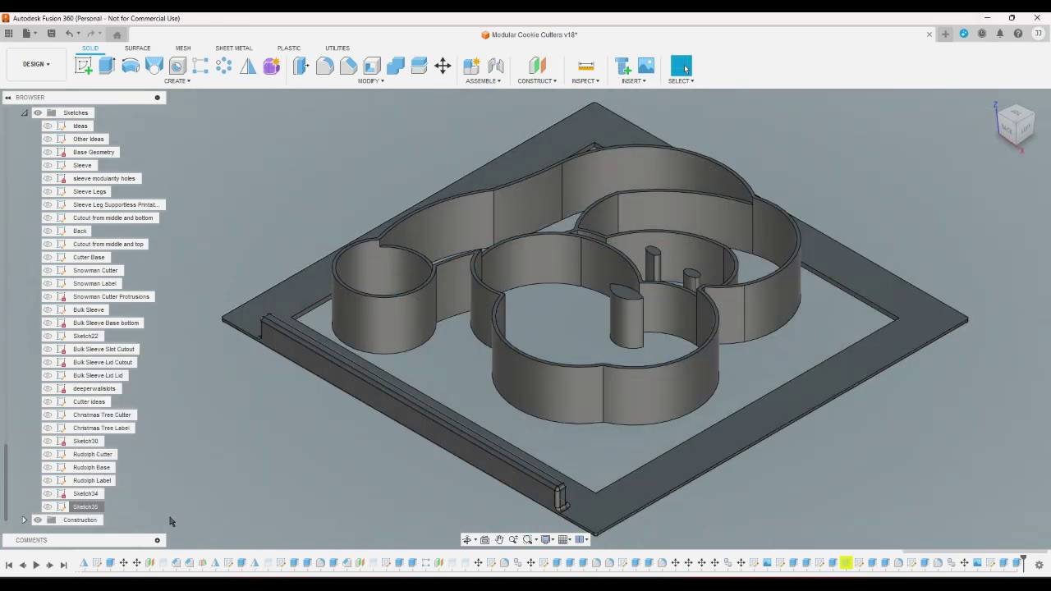
{"action": "left_click", "coordinate": [91, 506]}
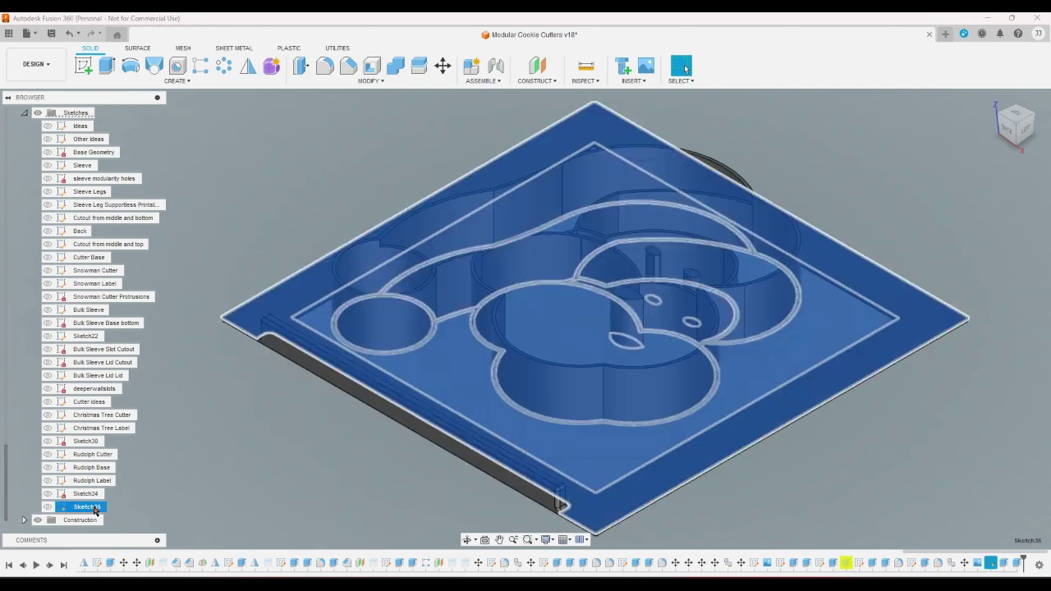
{"action": "right_click", "coordinate": [92, 507]}
{"action": "left_click", "coordinate": [136, 400]}
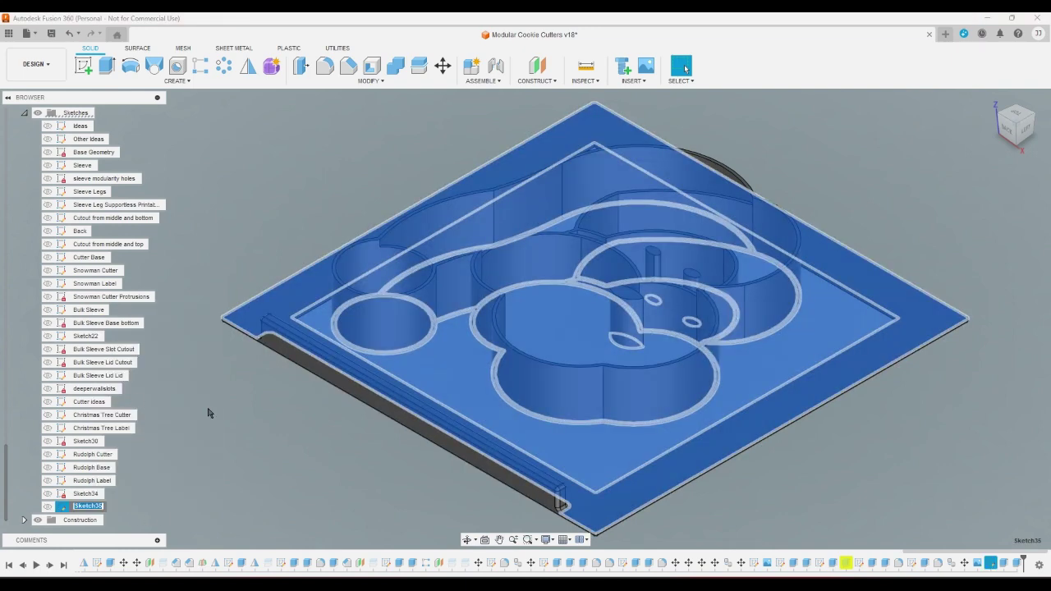
{"action": "type", "text": "Santa Cutter"}
{"action": "key", "text": "Return"}
{"action": "left_click", "coordinate": [208, 413]}
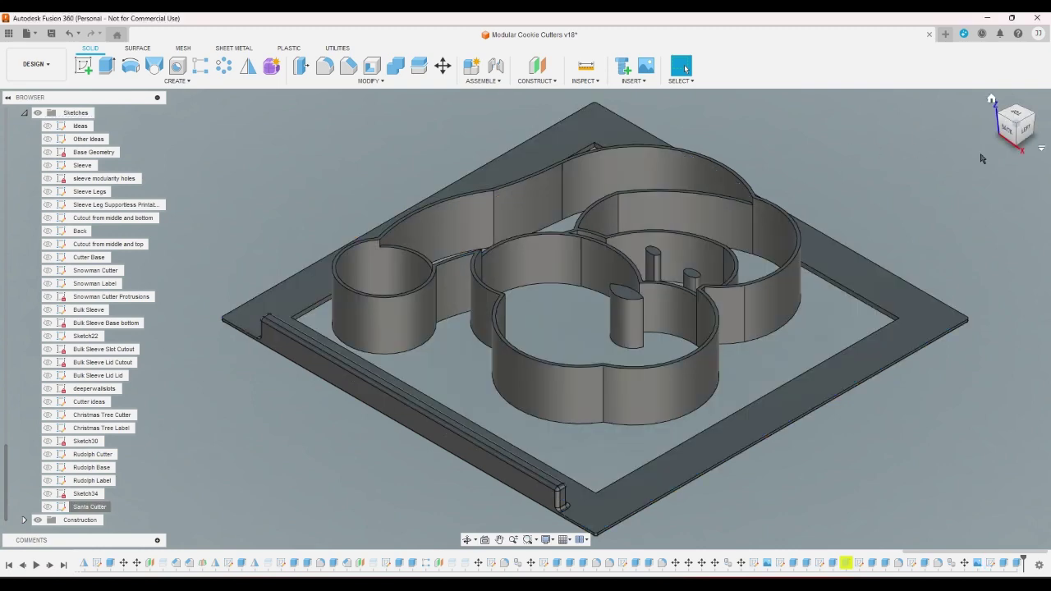
Start a new sketch on the bottom face of the cutter's base frame
{"action": "left_click", "coordinate": [1018, 152]}
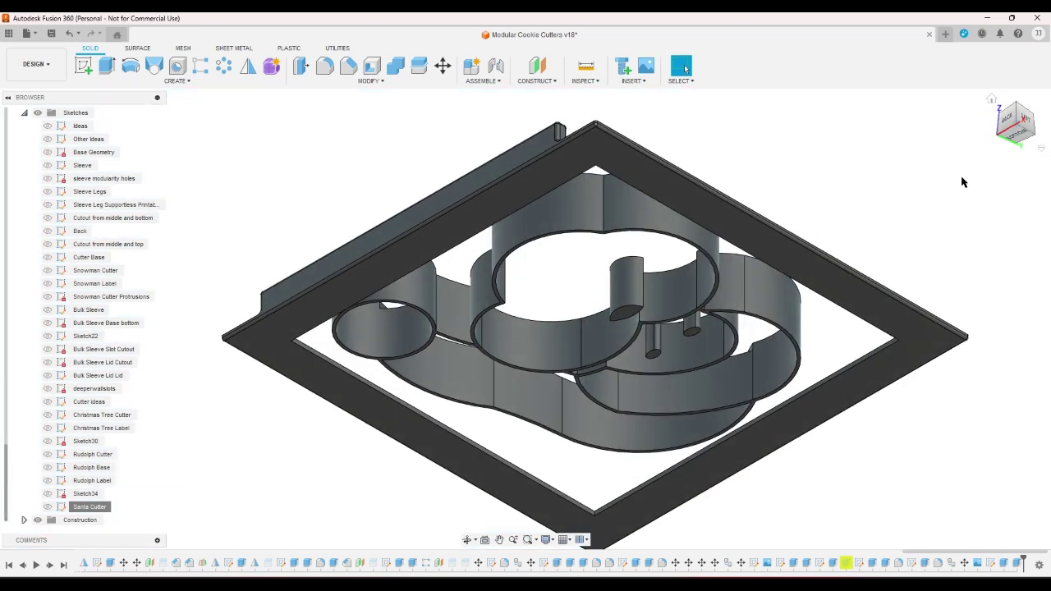
{"action": "left_click", "coordinate": [95, 72]}
{"action": "left_click", "coordinate": [585, 167]}
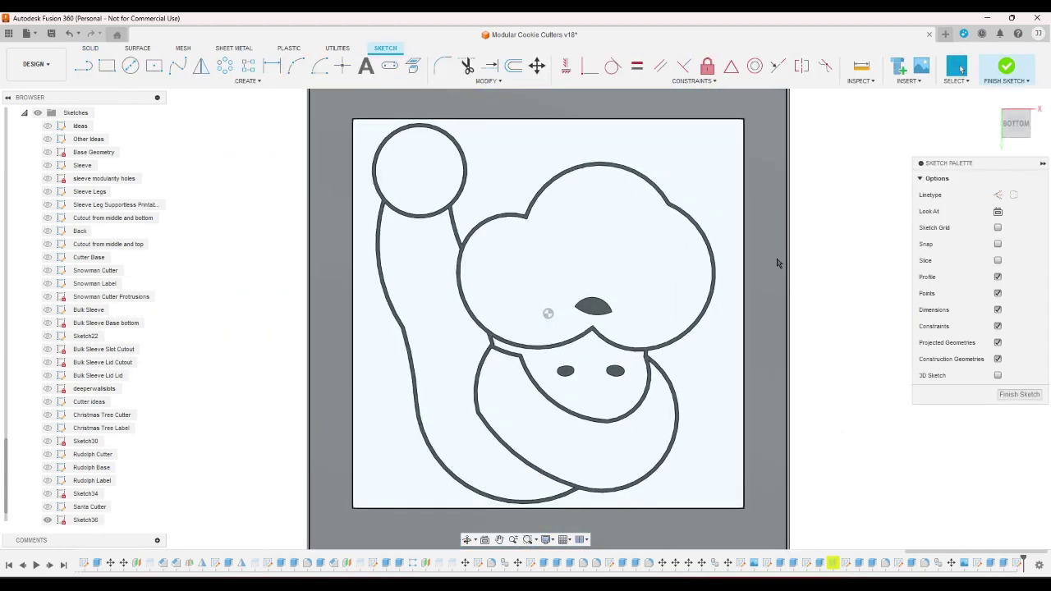
Project the bottom faces of the Santa walls, the mouth and both eyes into the new sketch
{"action": "left_click", "coordinate": [516, 67]}
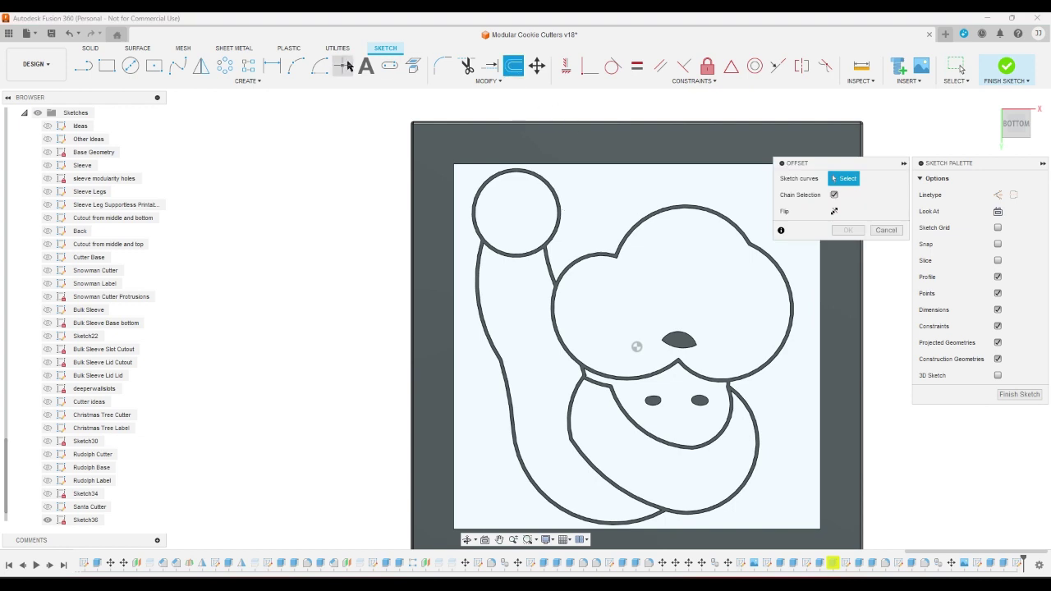
{"action": "left_click", "coordinate": [413, 66]}
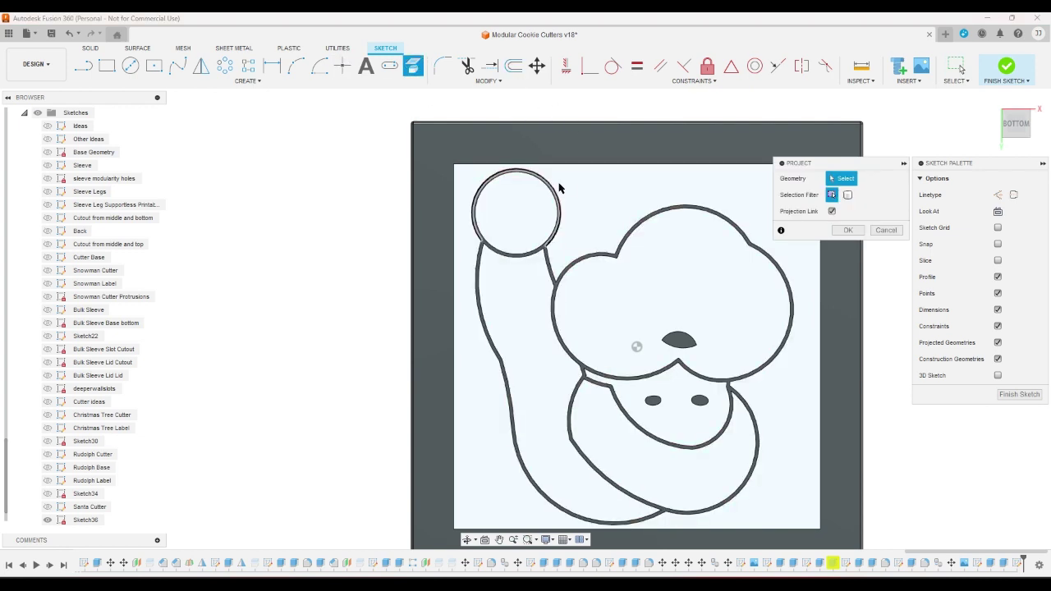
{"action": "scroll", "coordinate": [849, 348], "scroll_direction": "up", "scroll_amount": 6}
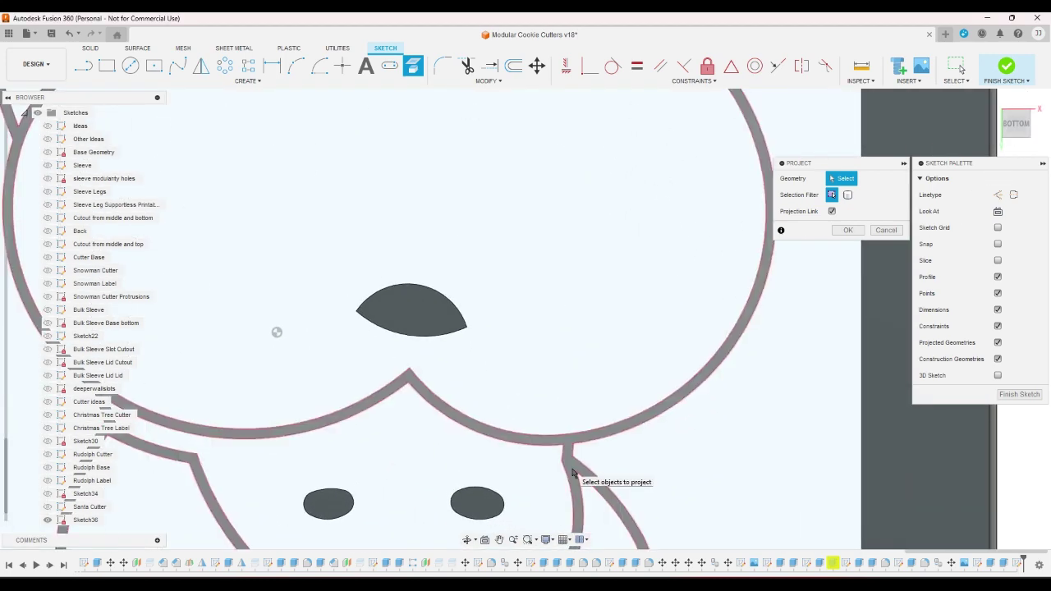
{"action": "left_click", "coordinate": [573, 473]}
{"action": "left_click", "coordinate": [453, 324]}
{"action": "left_click", "coordinate": [470, 499]}
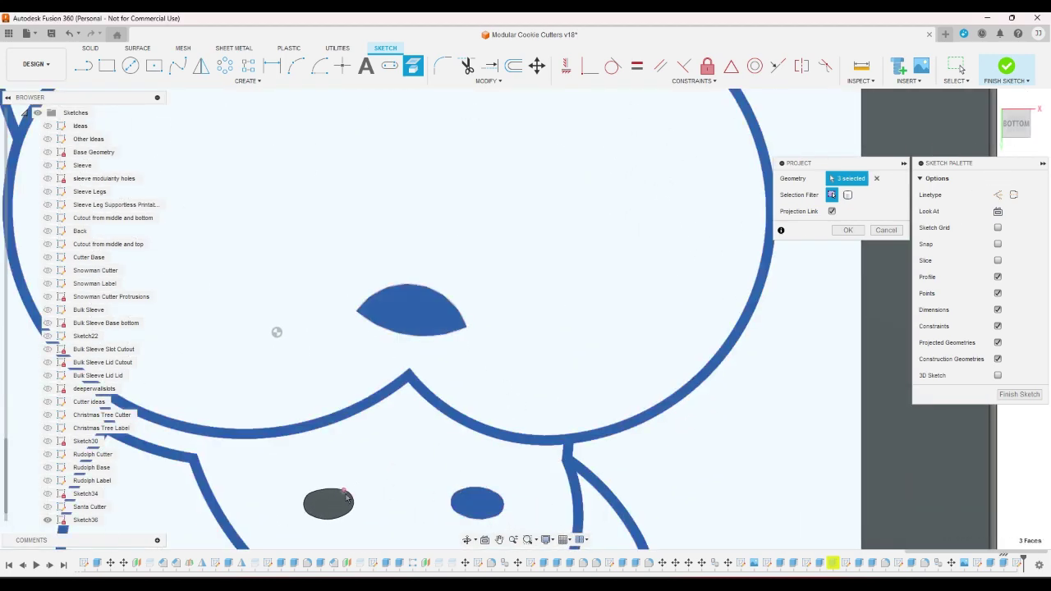
{"action": "left_click", "coordinate": [344, 499]}
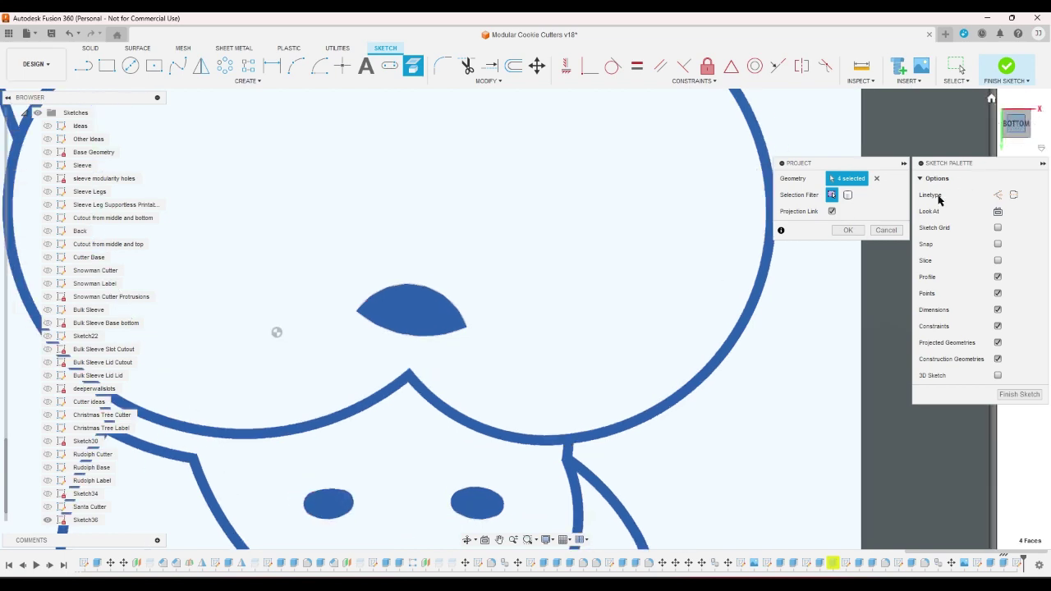
{"action": "left_click", "coordinate": [848, 230]}
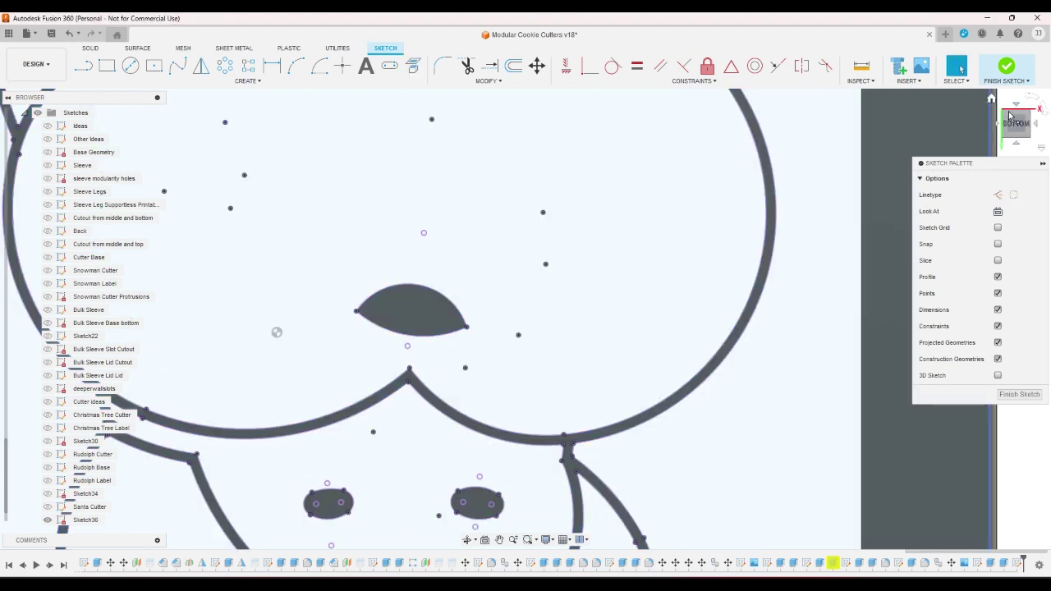
Offset the outer Santa outline outward by the wallthickness parameter
{"action": "scroll", "coordinate": [726, 218], "scroll_direction": "down", "scroll_amount": 5}
{"action": "scroll", "coordinate": [721, 216], "scroll_direction": "down", "scroll_amount": 3}
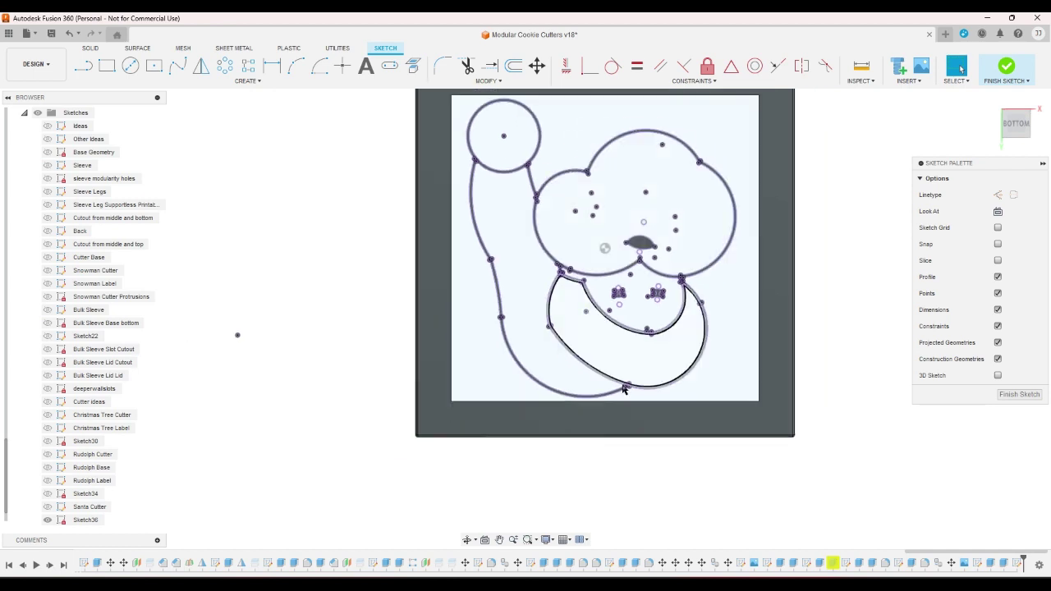
{"action": "scroll", "coordinate": [576, 228], "scroll_direction": "up", "scroll_amount": 4}
{"action": "left_click", "coordinate": [513, 71]}
{"action": "left_click", "coordinate": [524, 97]}
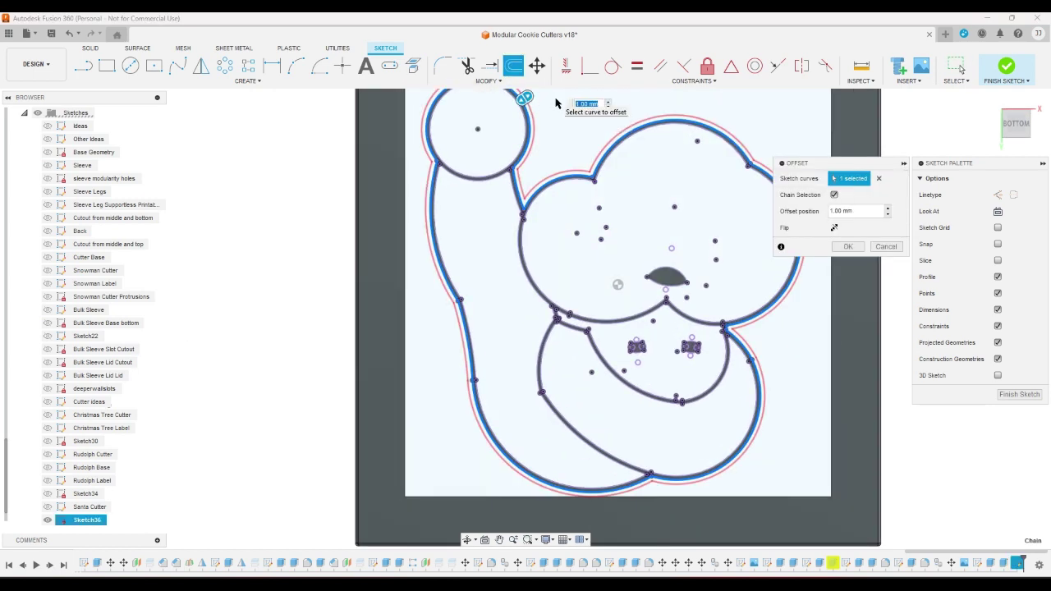
{"action": "type", "text": "w"}
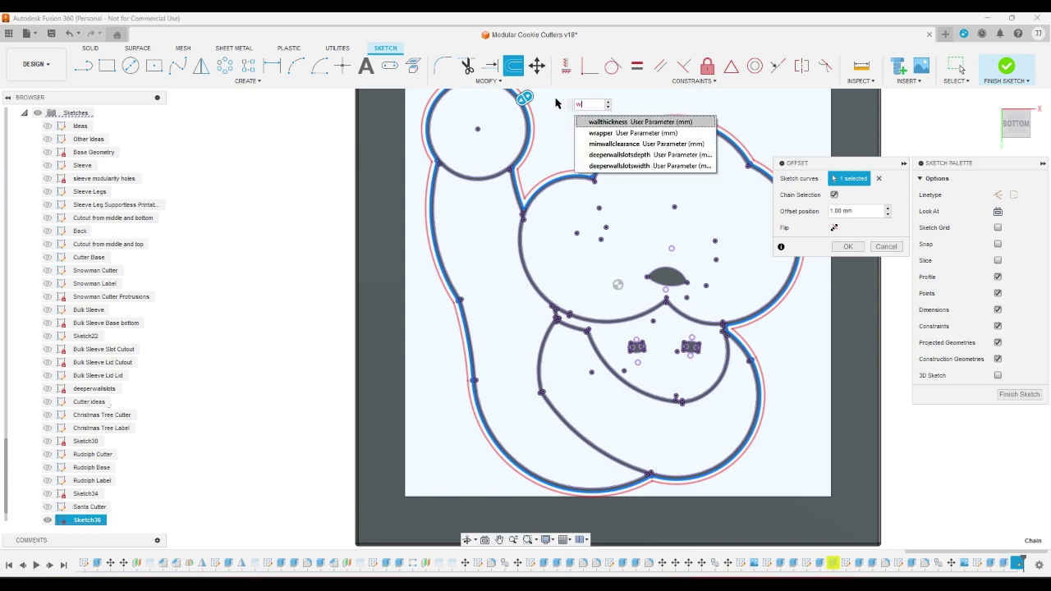
{"action": "left_click", "coordinate": [595, 124]}
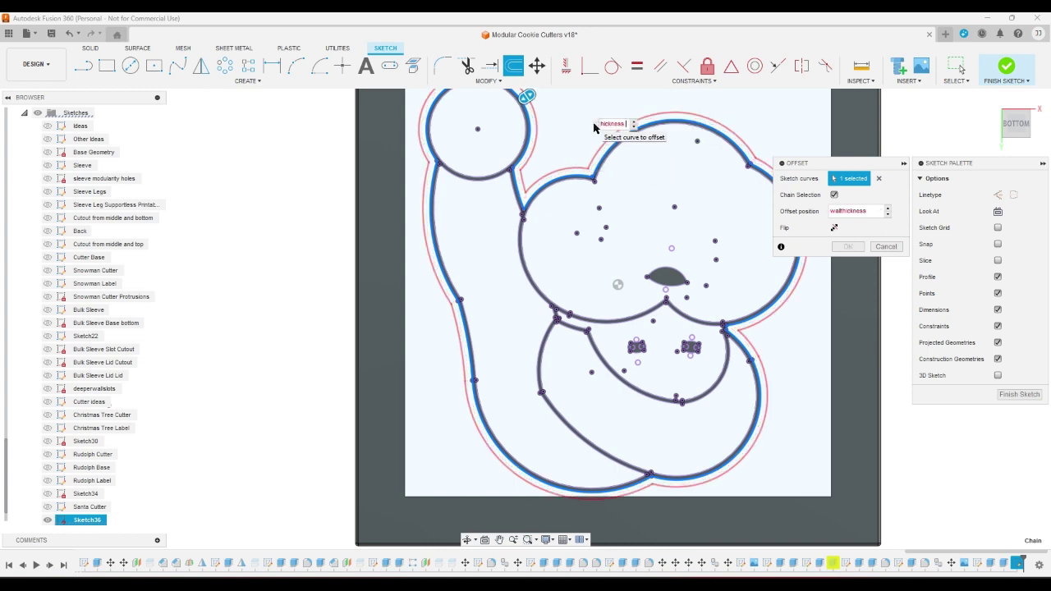
{"action": "key", "text": "BackSpace"}
{"action": "key", "text": "Return"}
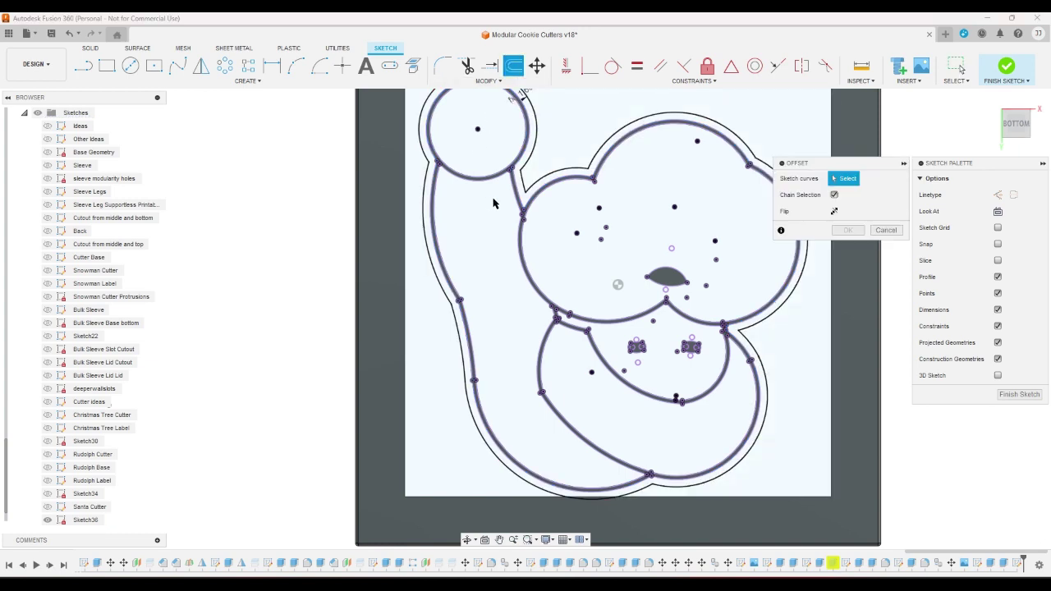
Offset the beard outline by -wallthickness so the new curve lies inside the beard
{"action": "left_click", "coordinate": [663, 124]}
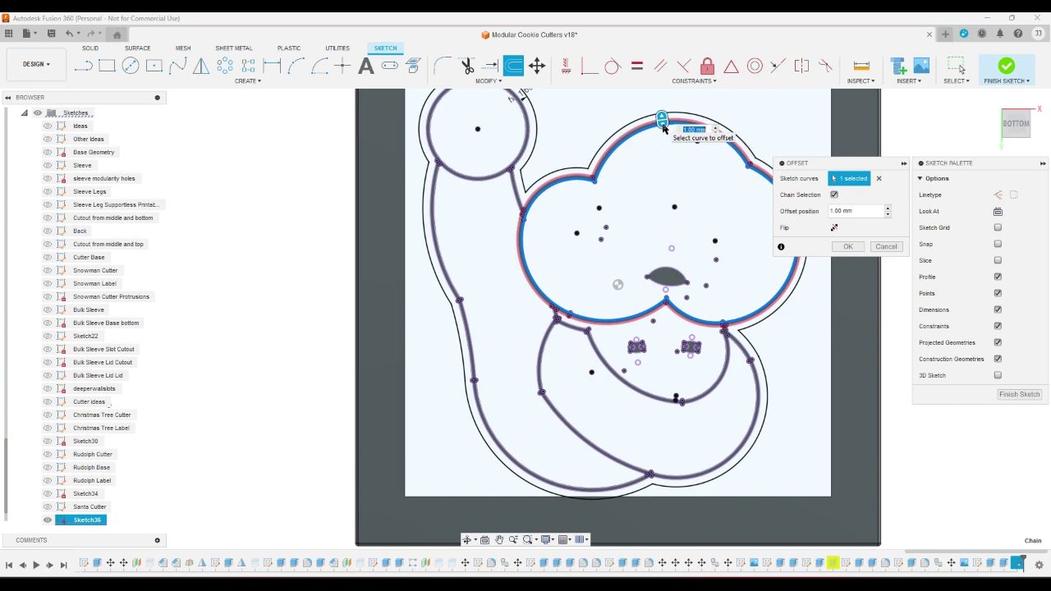
{"action": "type", "text": "-w"}
{"action": "key", "text": "Return"}
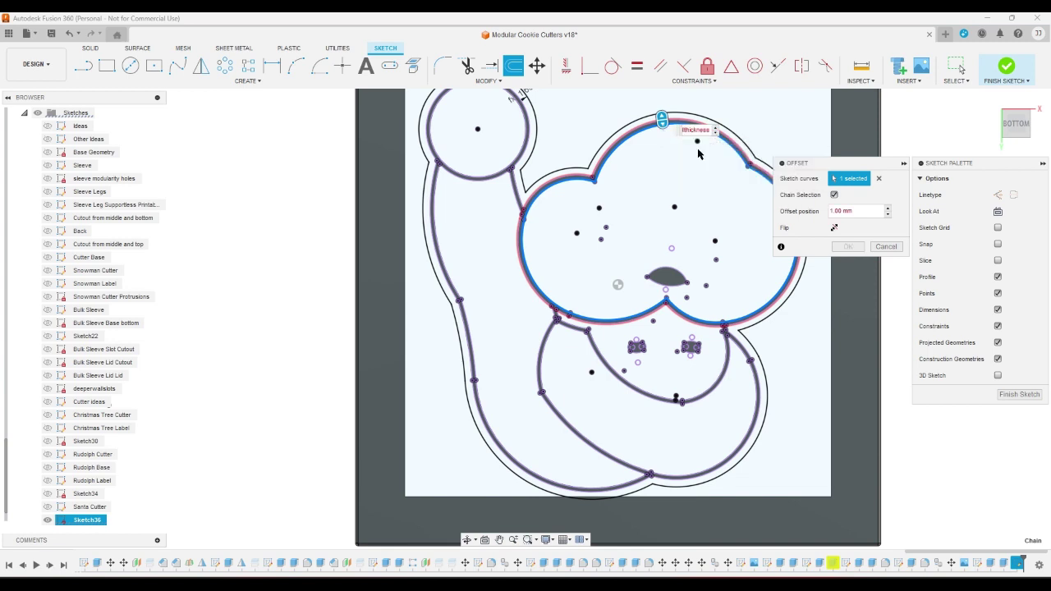
{"action": "key", "text": "Return"}
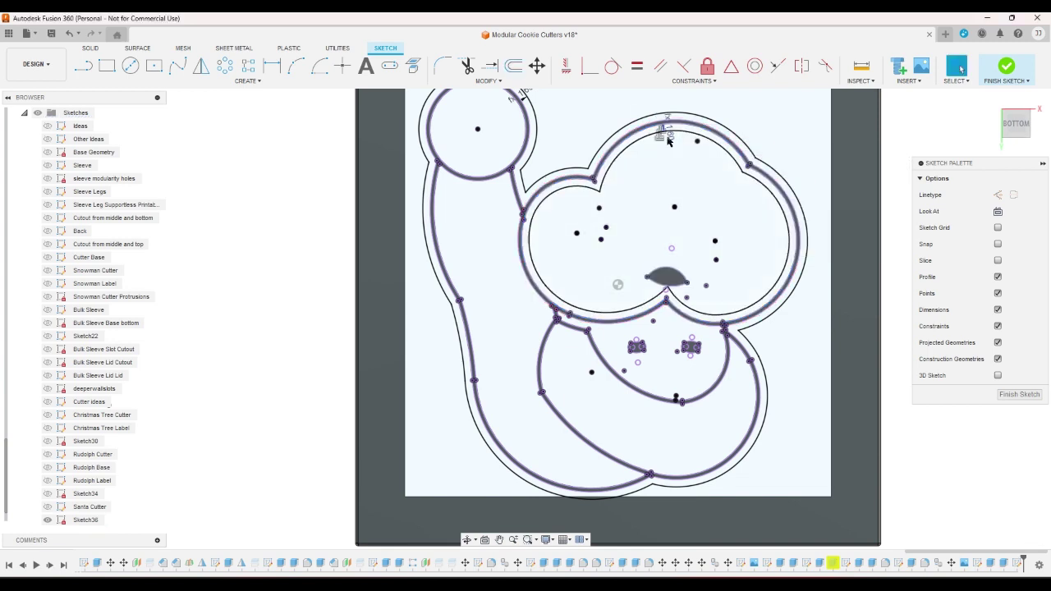
Offset the inner outline of the long hat section below the pom-pom inward by wallthickness
{"action": "left_click", "coordinate": [513, 66]}
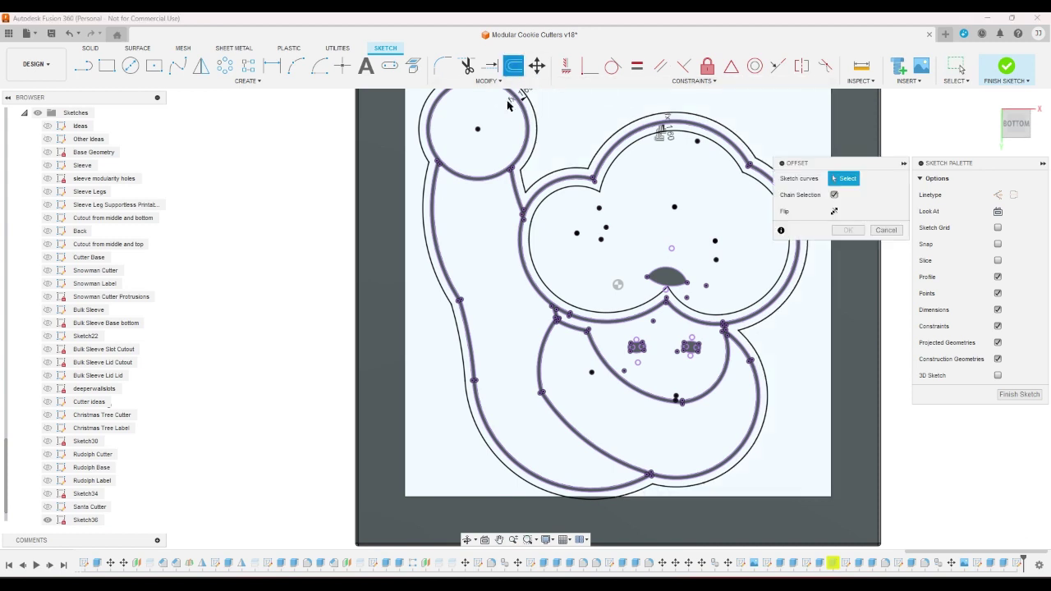
{"action": "left_click", "coordinate": [514, 196]}
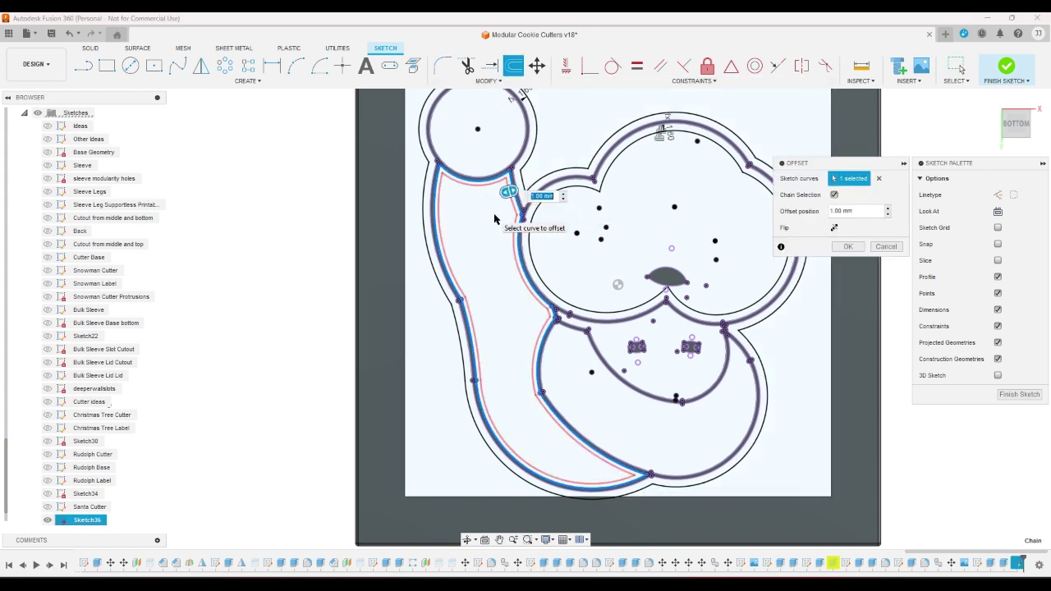
{"action": "type", "text": "w"}
{"action": "left_click", "coordinate": [539, 214]}
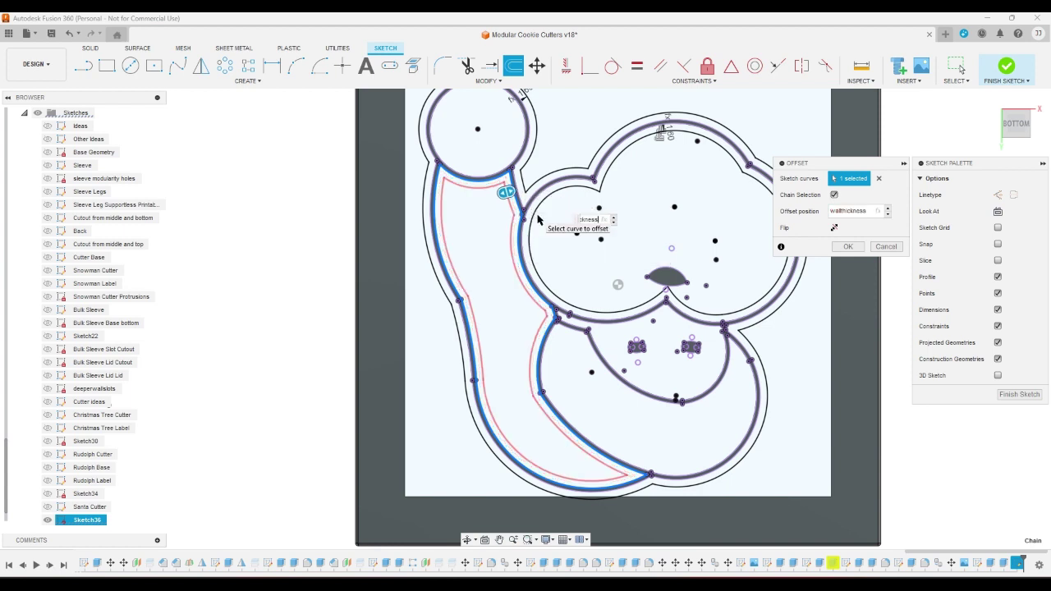
{"action": "key", "text": "Return"}
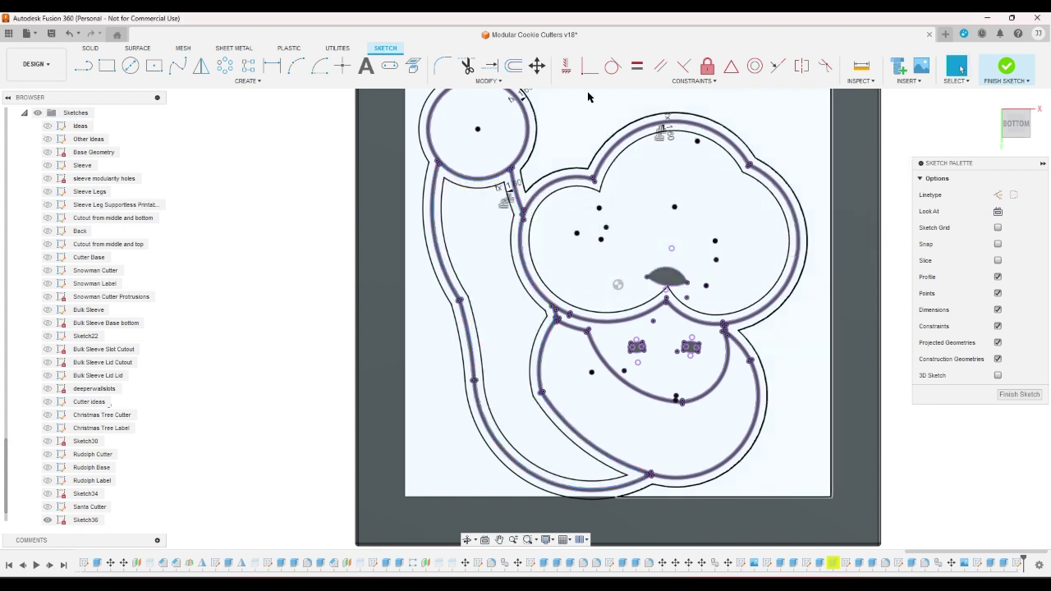
Offset the inner outline of the crescent-shaped hat brim inward by wallthickness
{"action": "left_click", "coordinate": [514, 67]}
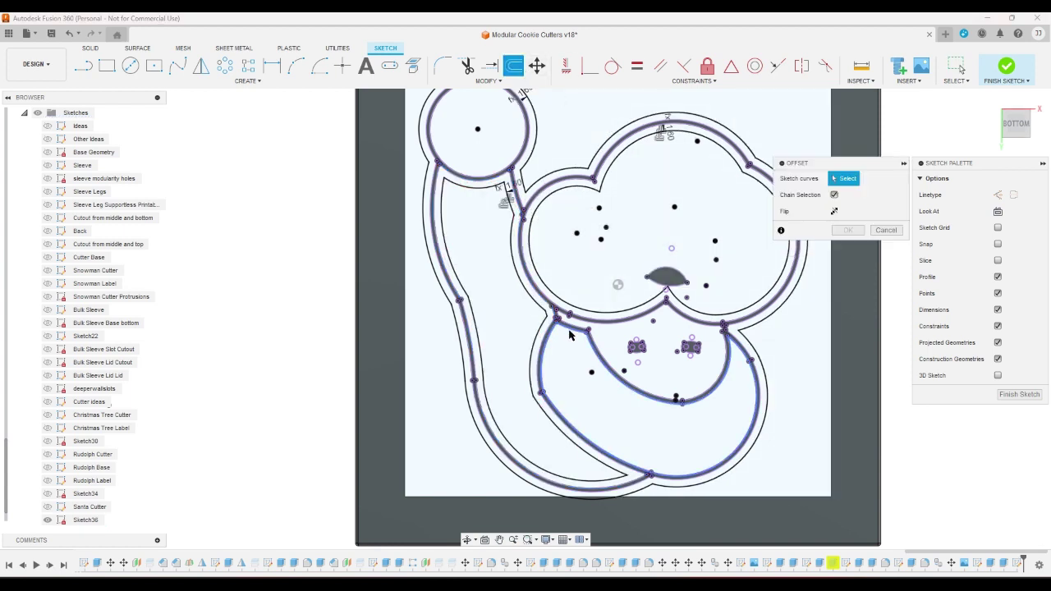
{"action": "left_click", "coordinate": [547, 345]}
{"action": "type", "text": "w"}
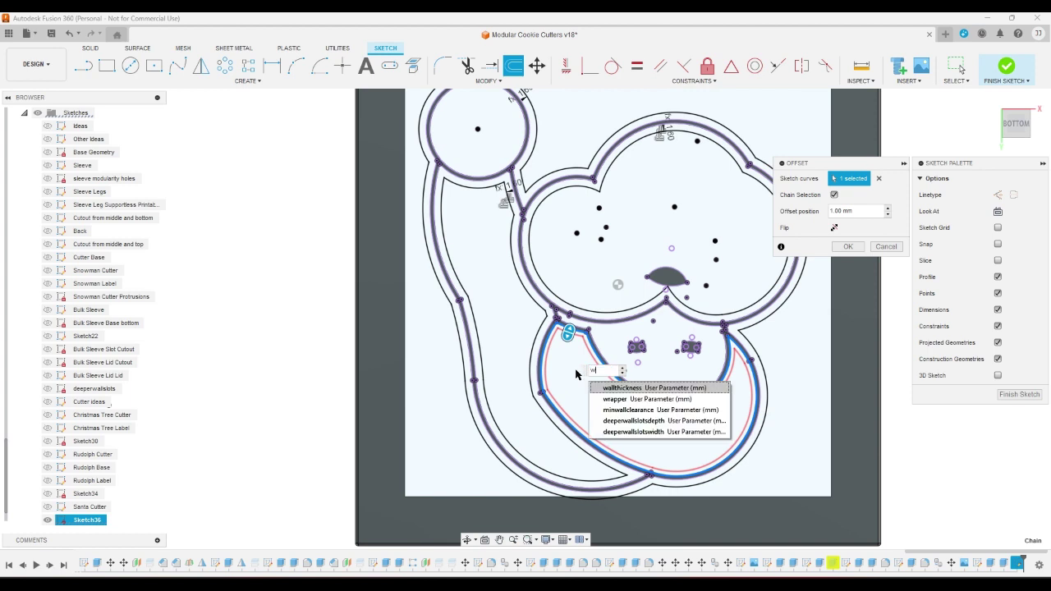
{"action": "left_click", "coordinate": [605, 389]}
{"action": "key", "text": "Return"}
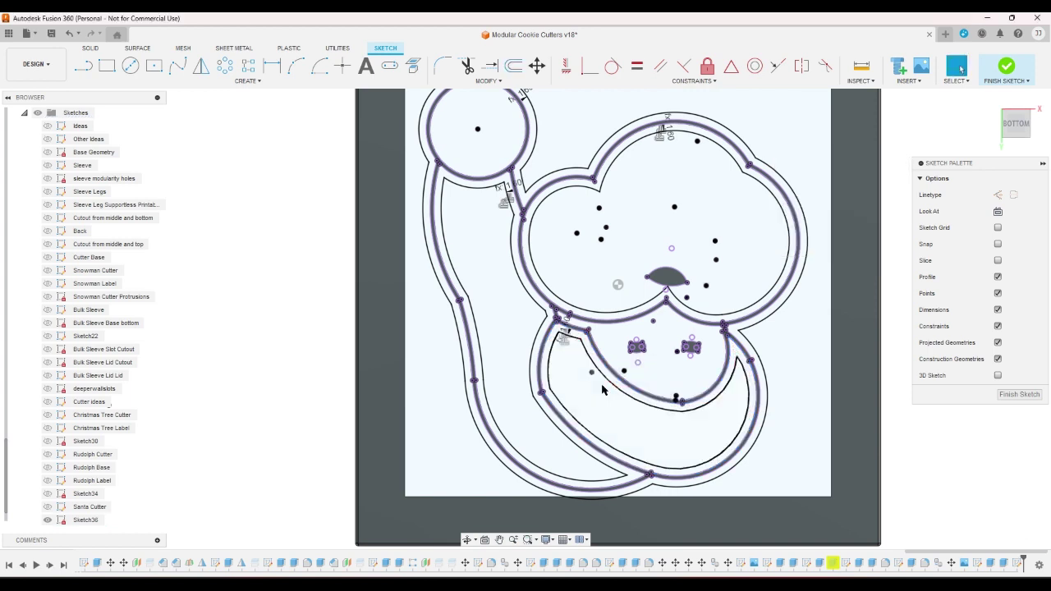
Offset the inner outline of the face region around the eyes inward by wallthickness
{"action": "left_click", "coordinate": [513, 66]}
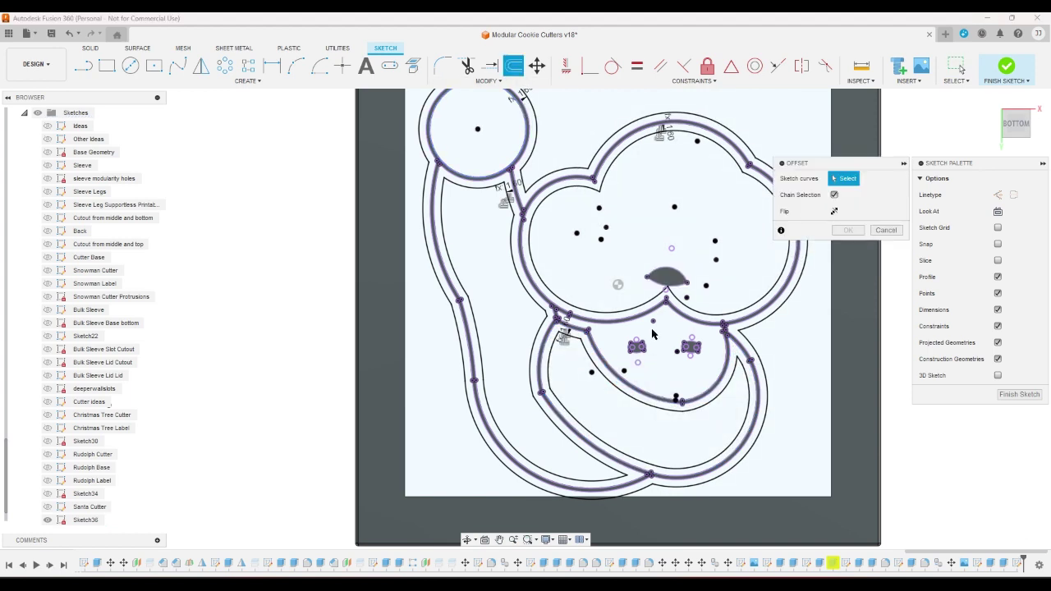
{"action": "left_click", "coordinate": [646, 321]}
{"action": "type", "text": "w"}
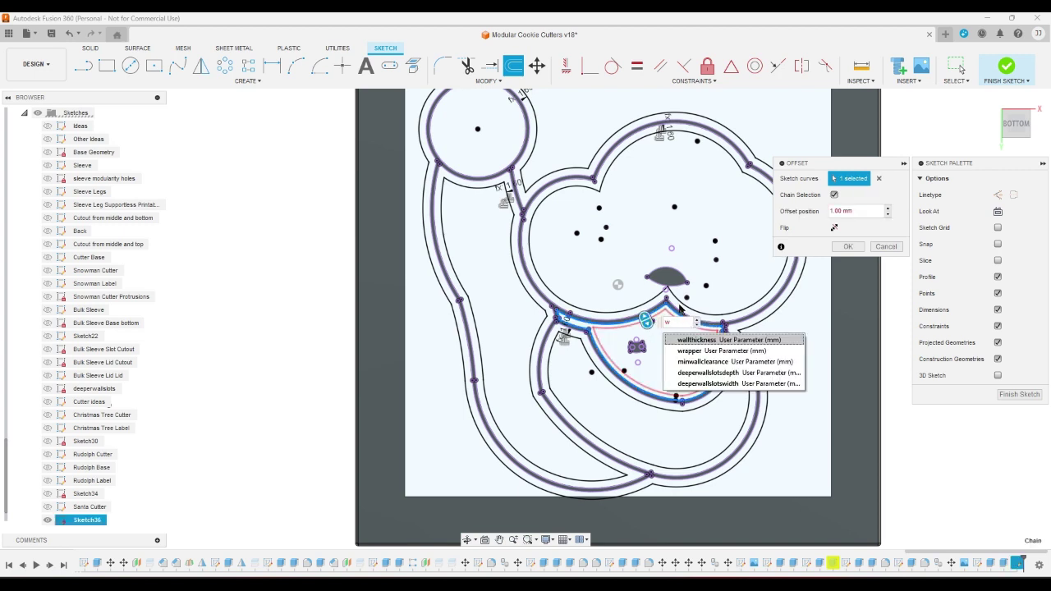
{"action": "left_click", "coordinate": [677, 339]}
{"action": "key", "text": "Return"}
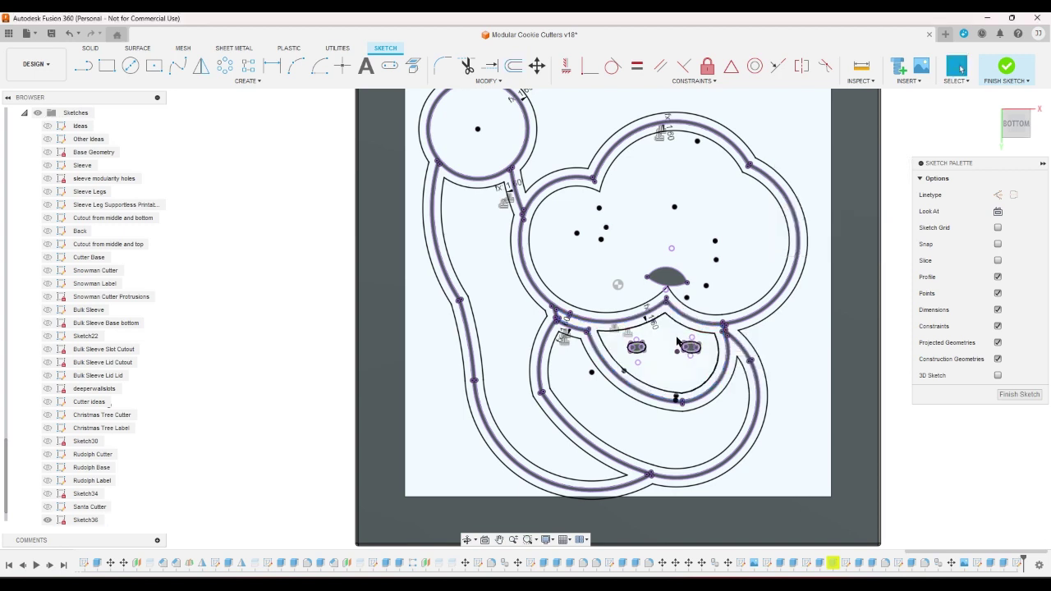
Offset the mouth outline outward by wallthickness
{"action": "left_click", "coordinate": [513, 66]}
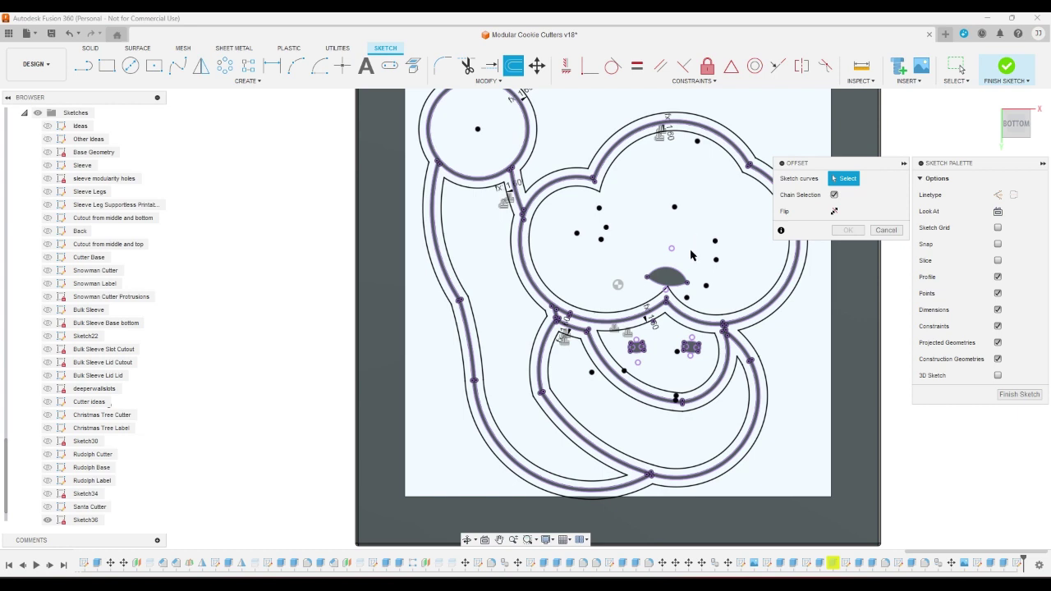
{"action": "left_click", "coordinate": [683, 275]}
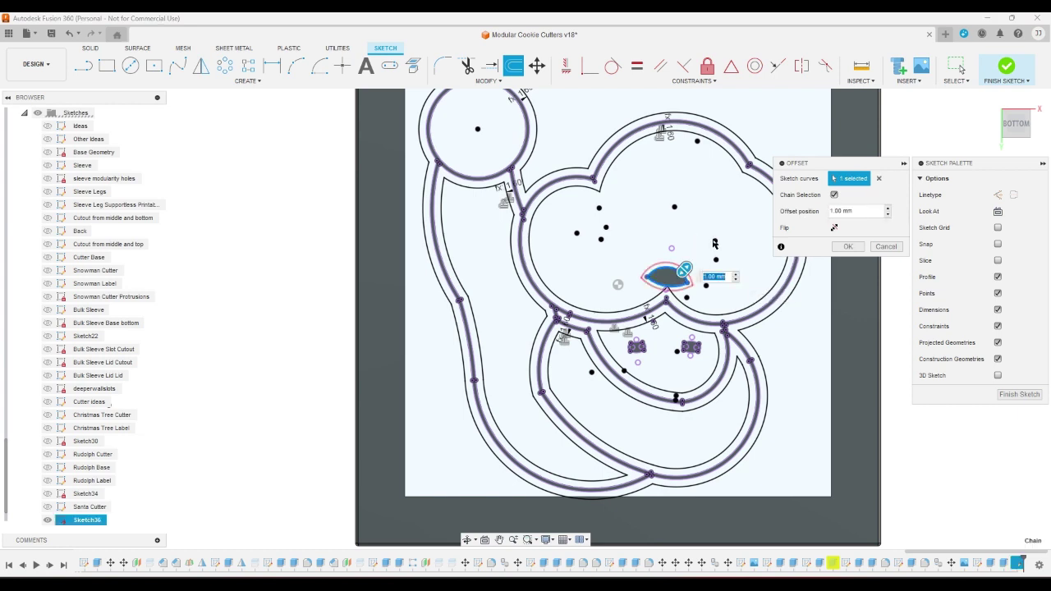
{"action": "type", "text": "w"}
{"action": "left_click", "coordinate": [735, 295]}
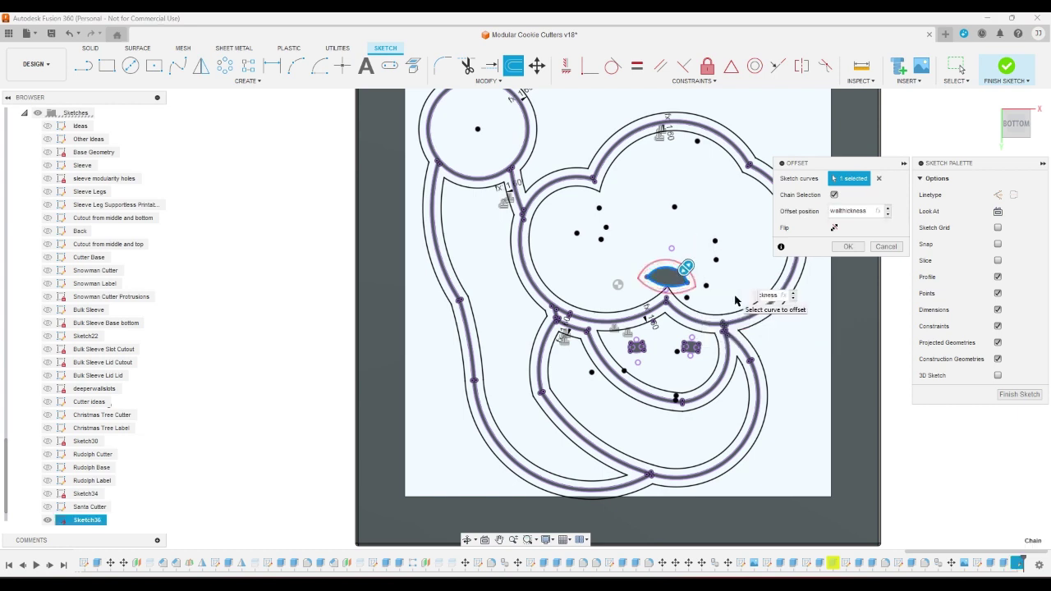
{"action": "key", "text": "Return"}
Offset the outline of Santa's left-hand eye, as seen from below, outward by wallthickness
{"action": "left_click", "coordinate": [513, 66]}
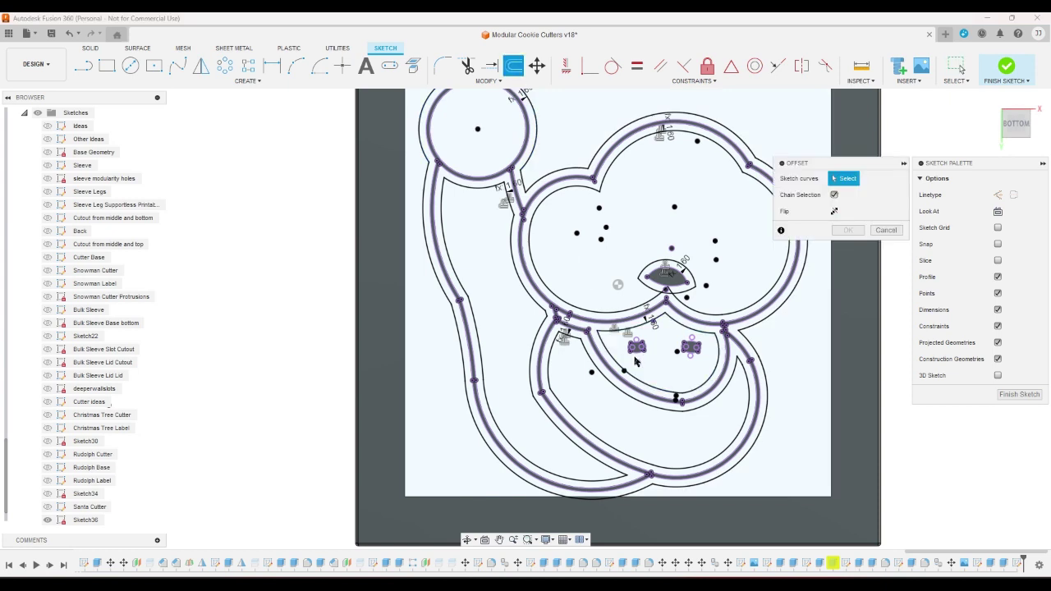
{"action": "left_click", "coordinate": [637, 348]}
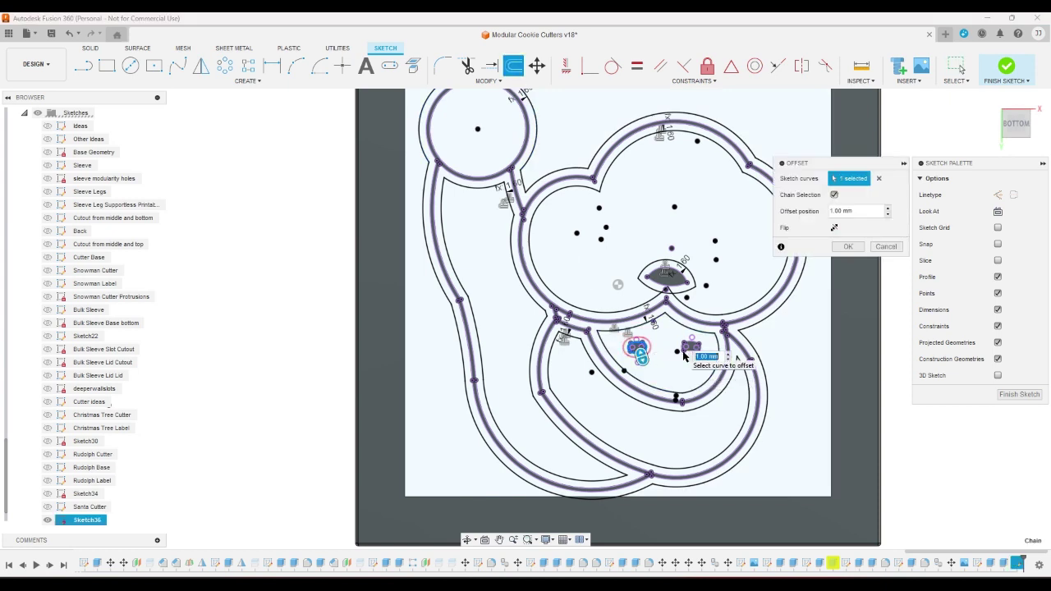
{"action": "type", "text": "w"}
{"action": "left_click", "coordinate": [703, 376]}
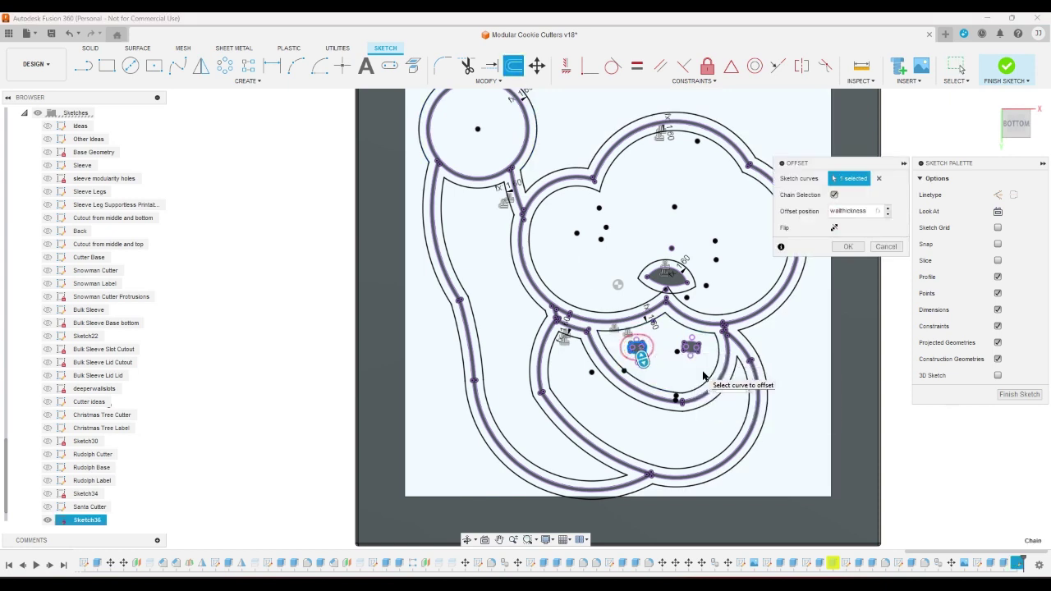
{"action": "key", "text": "Return"}
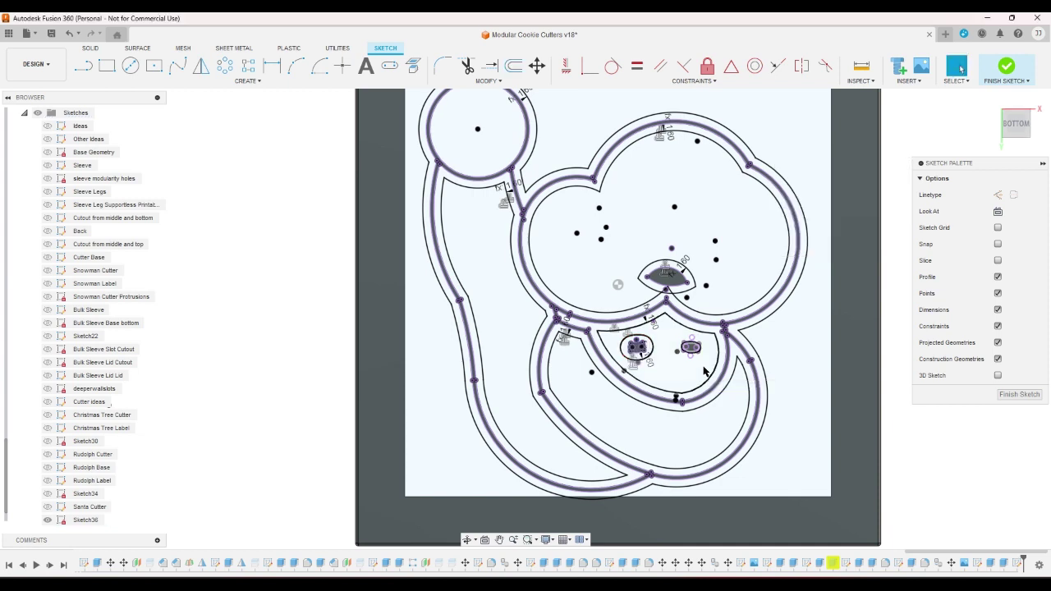
Offset the outline of Santa's remaining eye outward by wallthickness and finish the underside sketch
{"action": "left_click", "coordinate": [513, 65]}
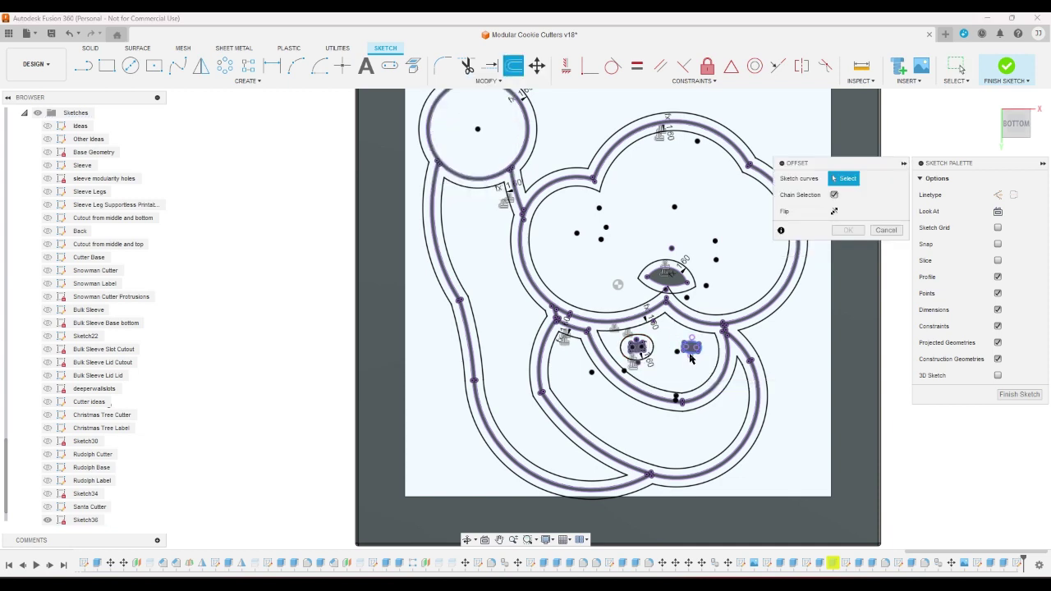
{"action": "left_click", "coordinate": [690, 357]}
{"action": "type", "text": "w"}
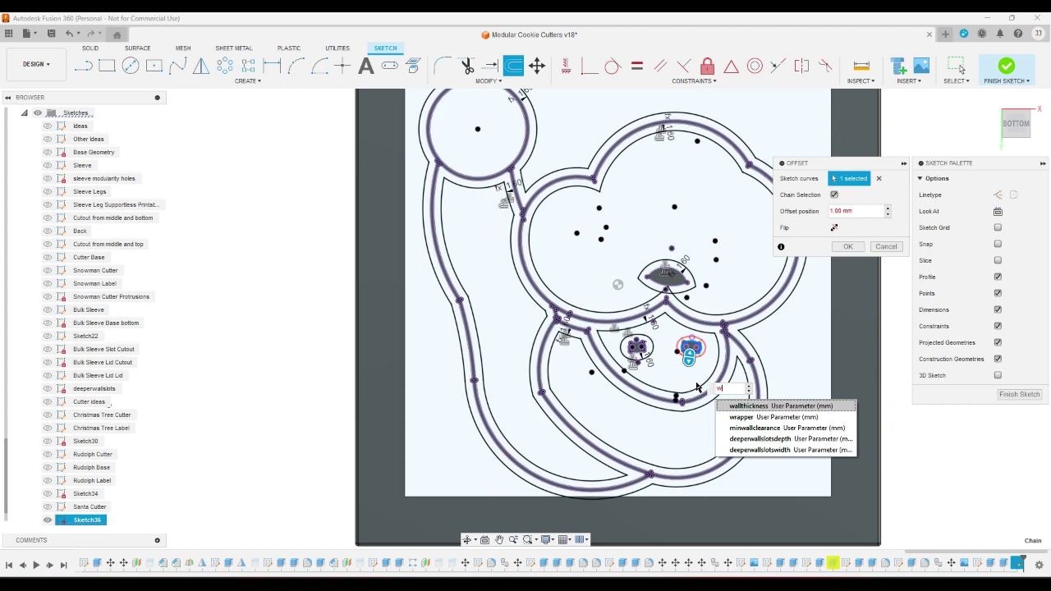
{"action": "key", "text": "Return"}
{"action": "key", "text": "Return"}
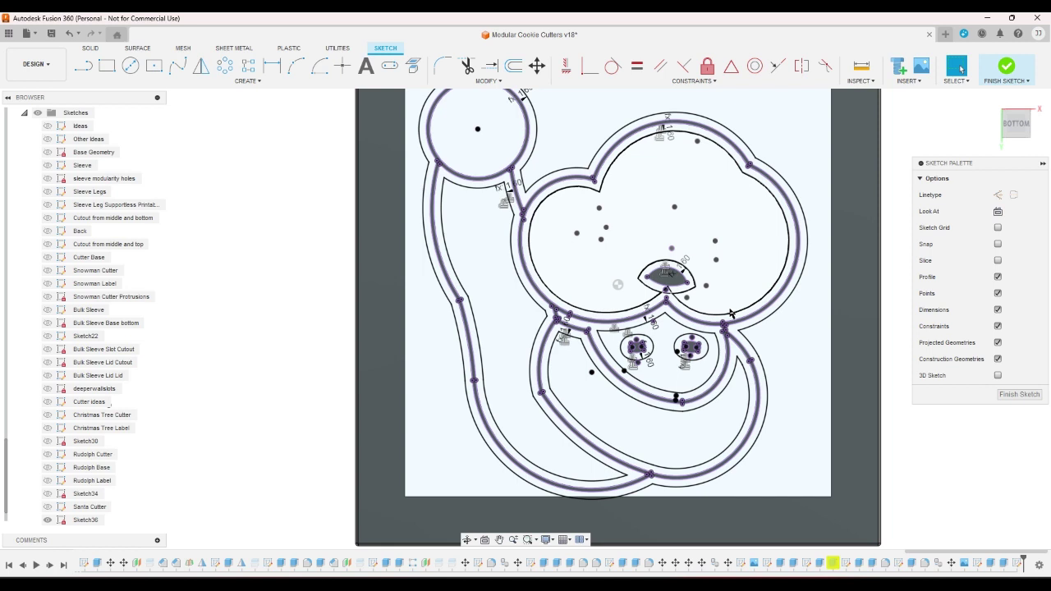
{"action": "left_click", "coordinate": [1007, 65]}
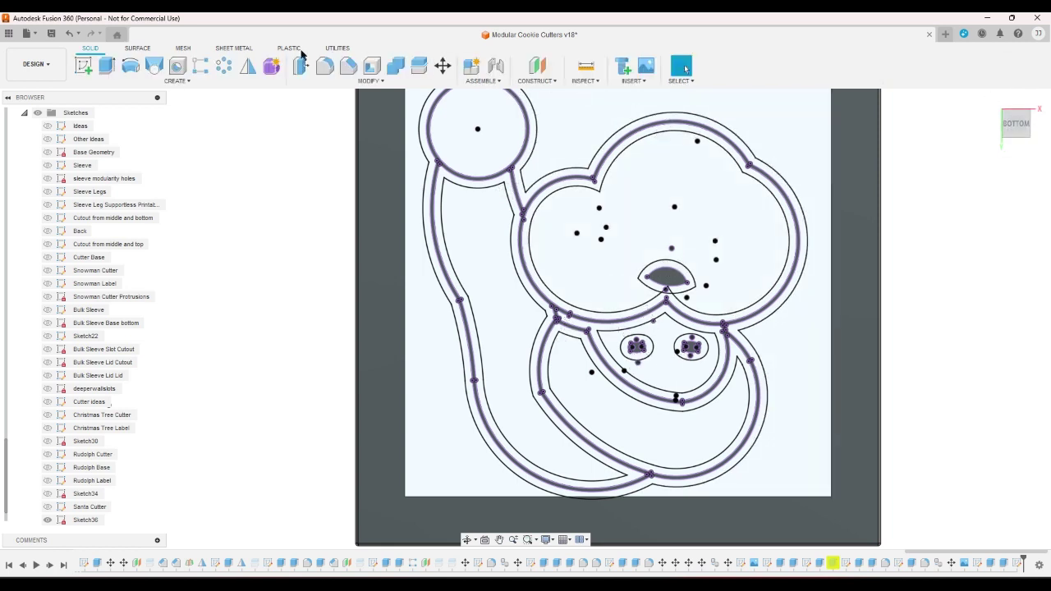
Extrude all wall and offset-band profiles, including the mouth and both eyes, to the base frame's top face with the Join operation
{"action": "left_click", "coordinate": [108, 66]}
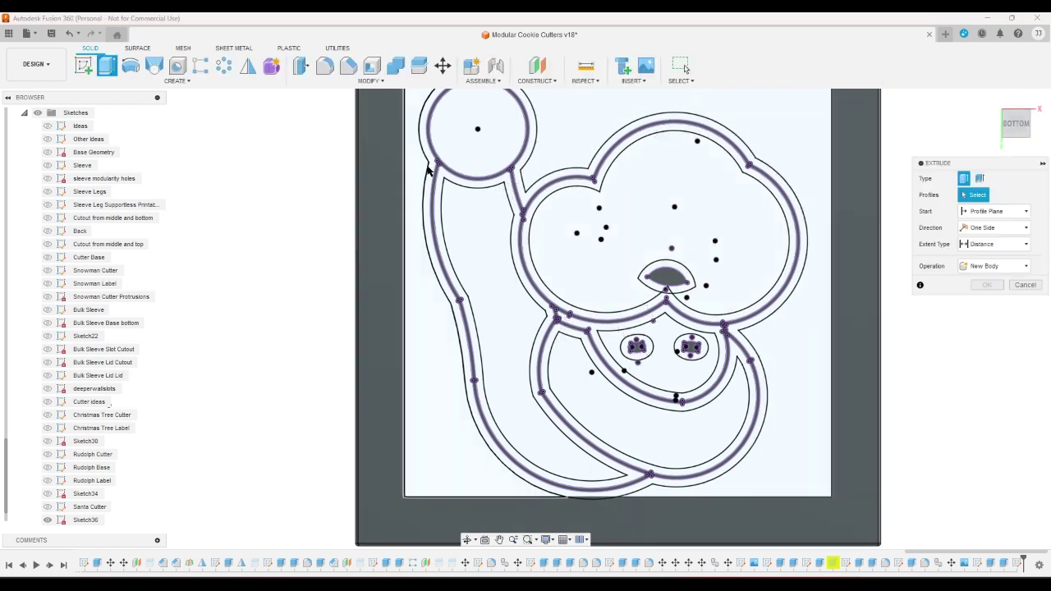
{"action": "left_click", "coordinate": [432, 172]}
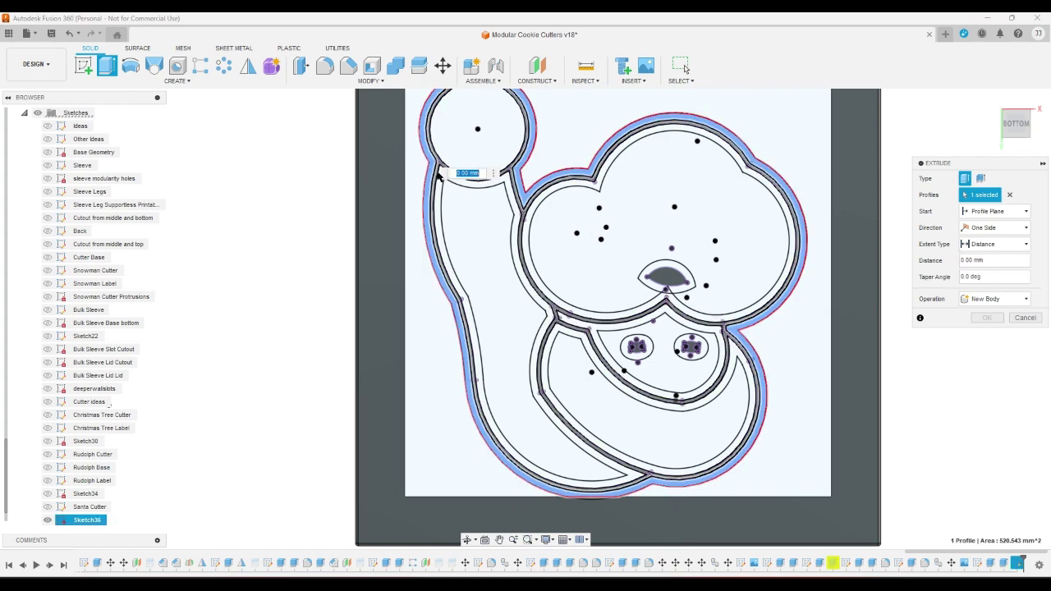
{"action": "left_click", "coordinate": [438, 174]}
{"action": "left_click", "coordinate": [439, 187]}
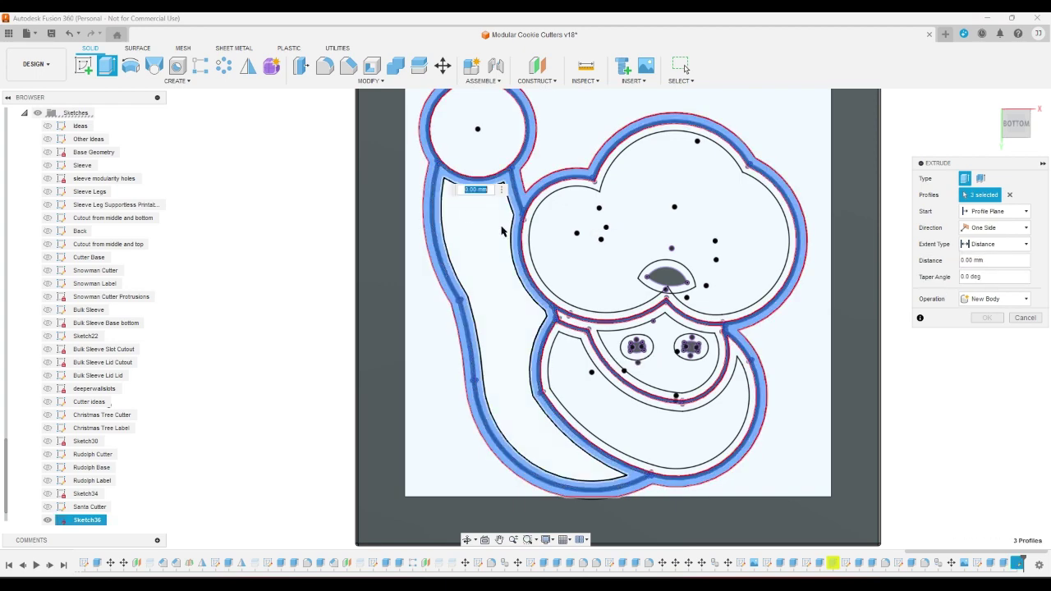
{"action": "left_click", "coordinate": [525, 236]}
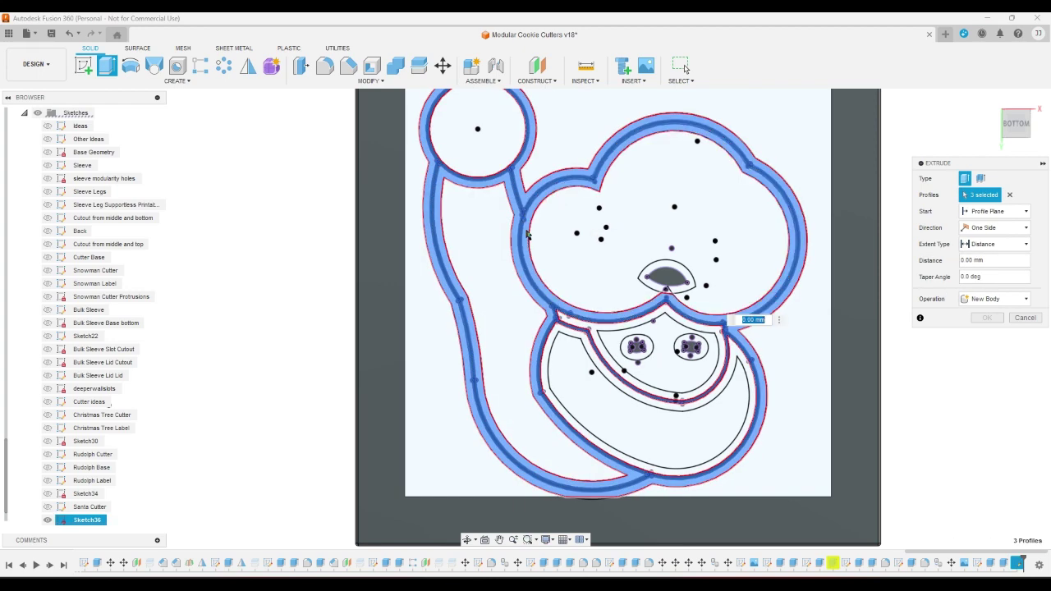
{"action": "left_click", "coordinate": [657, 277]}
{"action": "left_click", "coordinate": [662, 287]}
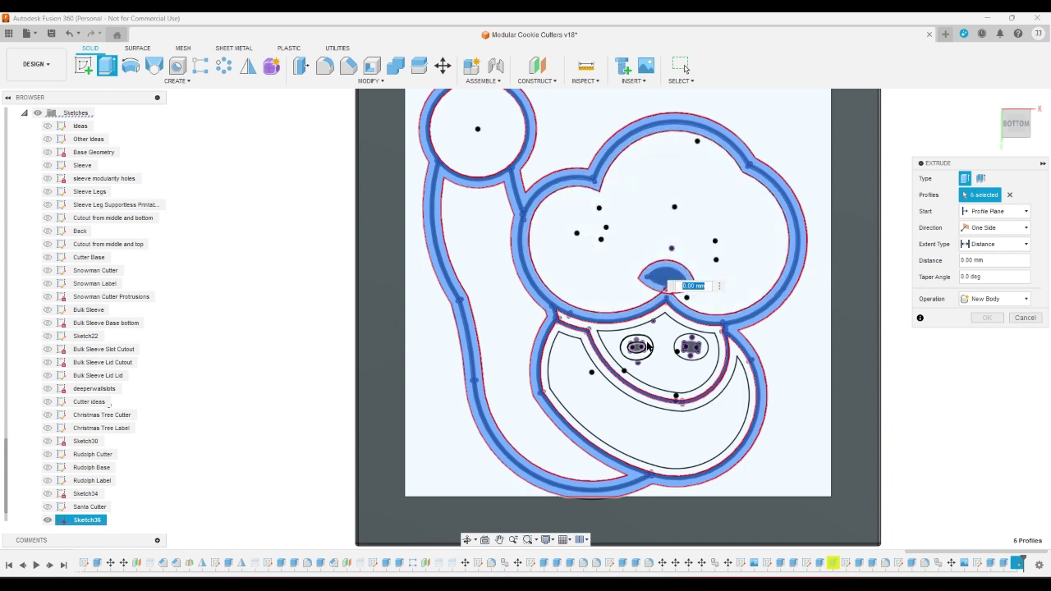
{"action": "left_click", "coordinate": [645, 343]}
{"action": "left_click", "coordinate": [640, 347]}
{"action": "left_click", "coordinate": [678, 352]}
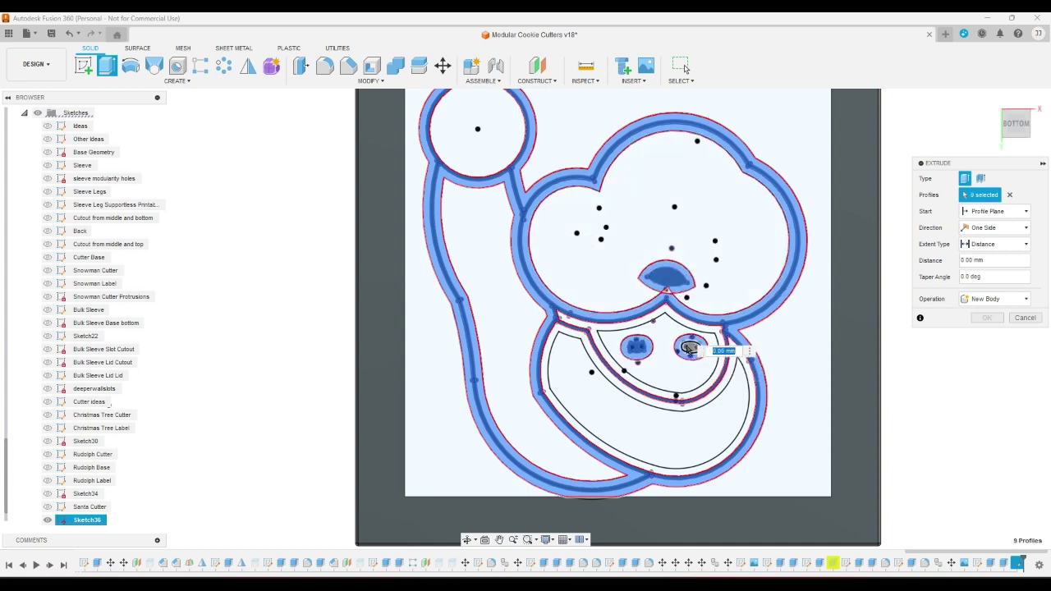
{"action": "left_click", "coordinate": [691, 348]}
{"action": "left_click", "coordinate": [612, 333]}
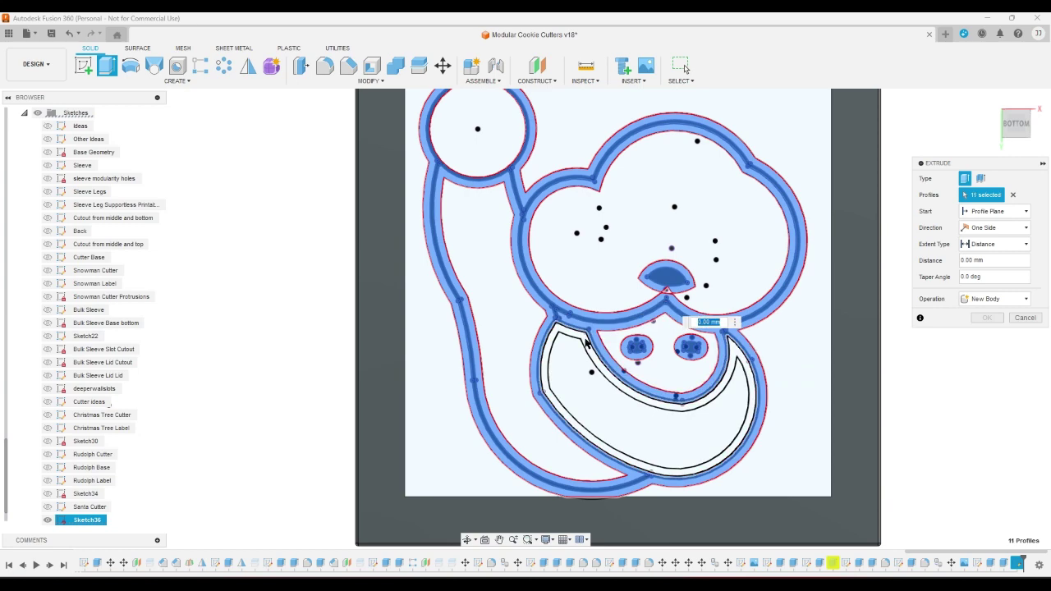
{"action": "left_click", "coordinate": [722, 410]}
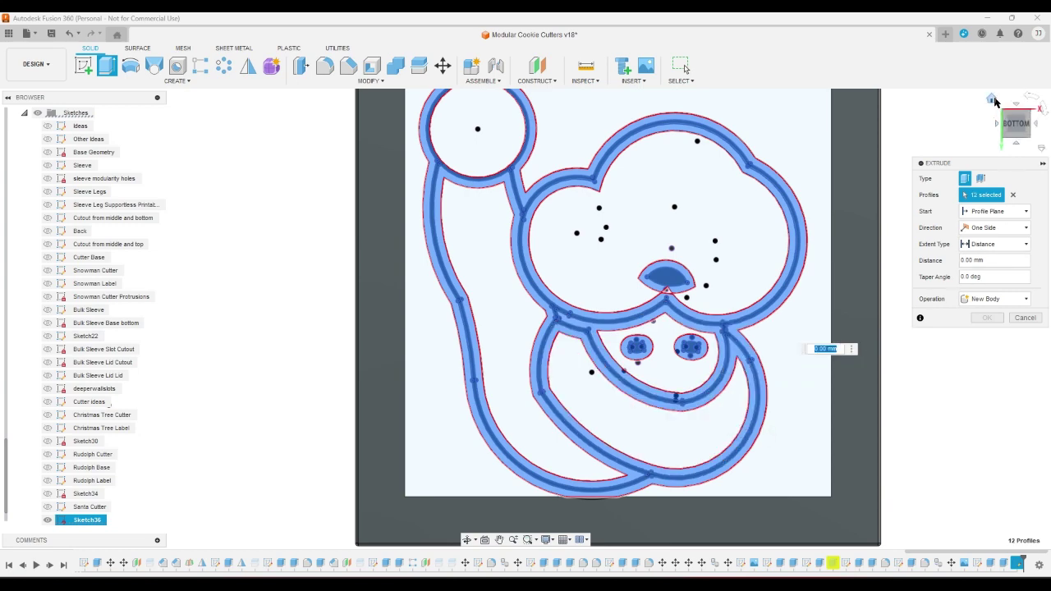
{"action": "left_click", "coordinate": [991, 100]}
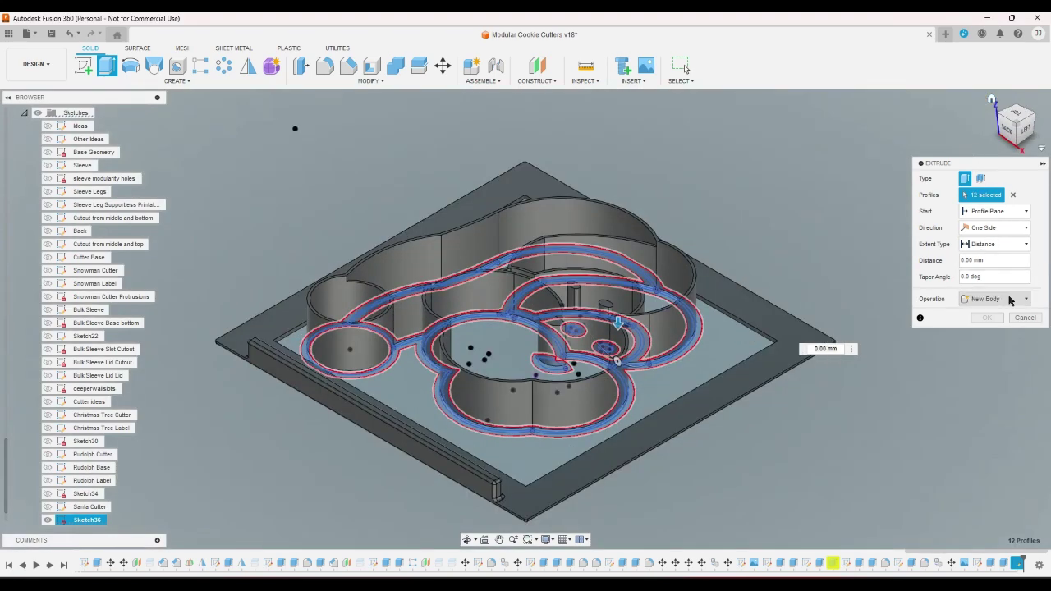
{"action": "left_click", "coordinate": [995, 243]}
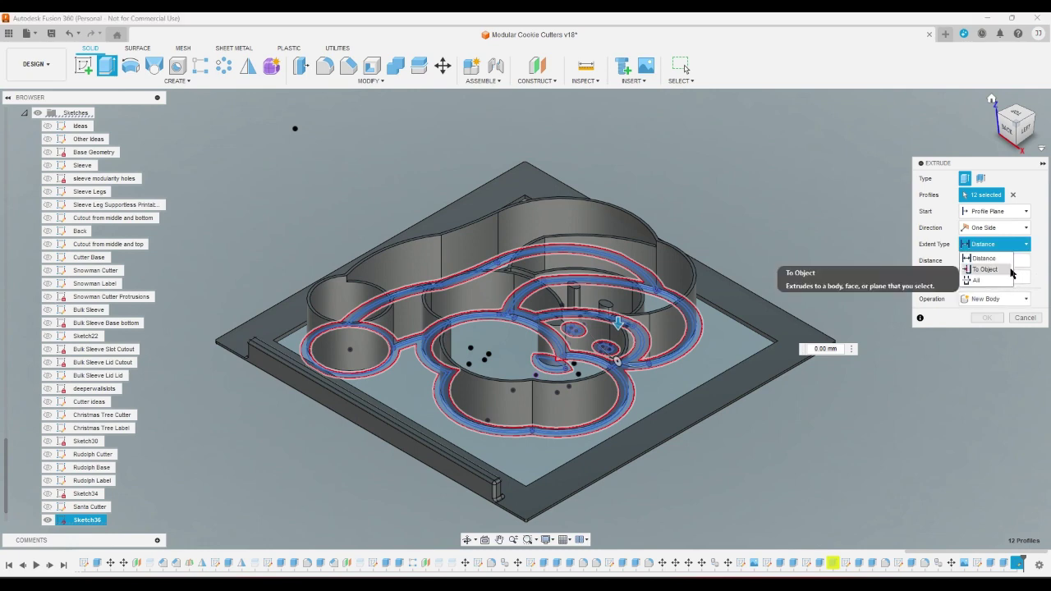
{"action": "left_click", "coordinate": [985, 259]}
{"action": "left_click", "coordinate": [803, 336]}
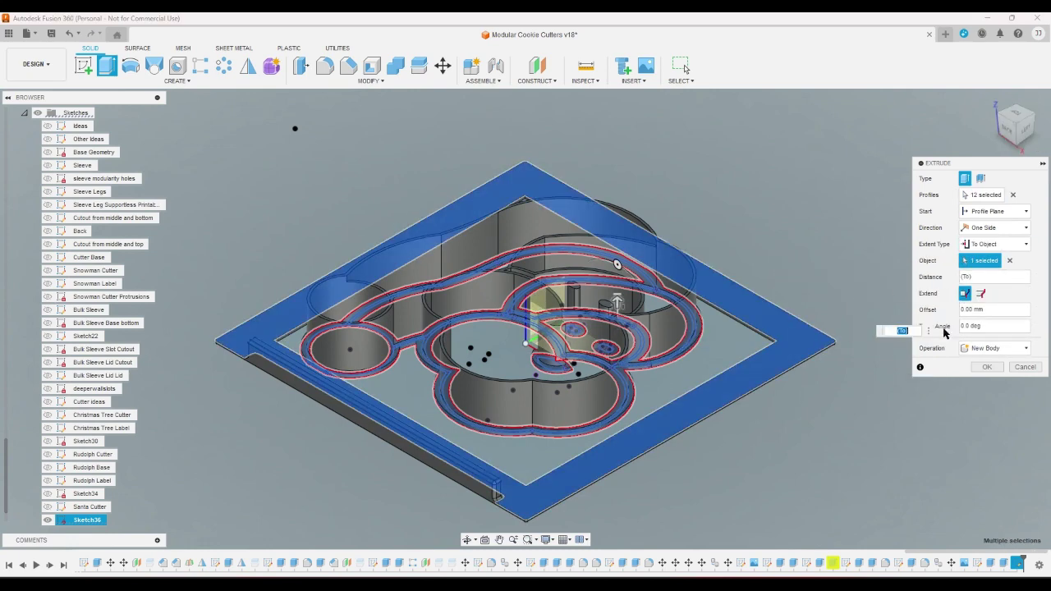
{"action": "left_click", "coordinate": [986, 349]}
{"action": "left_click", "coordinate": [978, 362]}
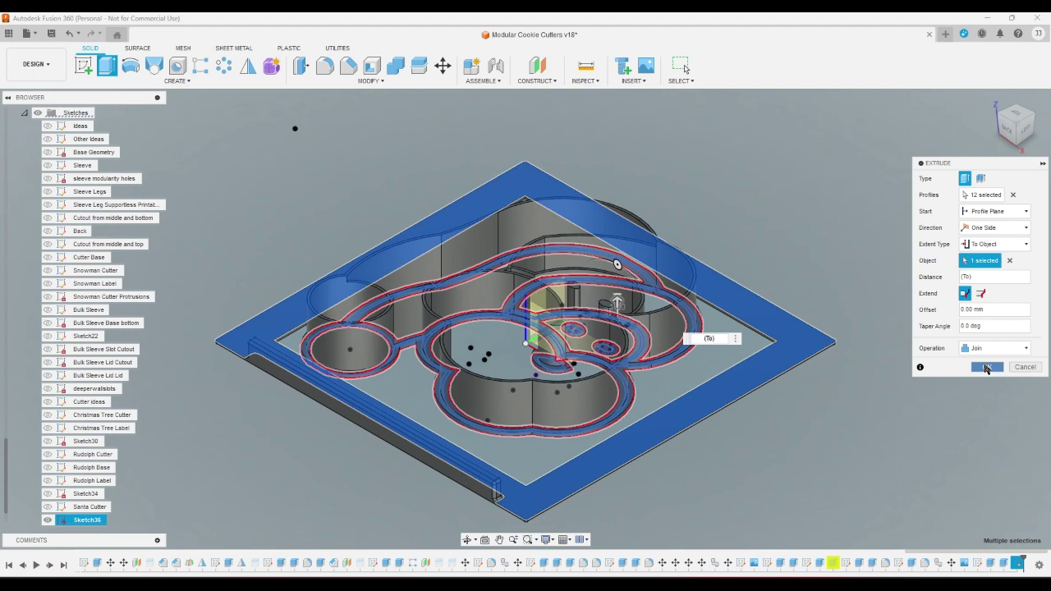
{"action": "left_click", "coordinate": [986, 367]}
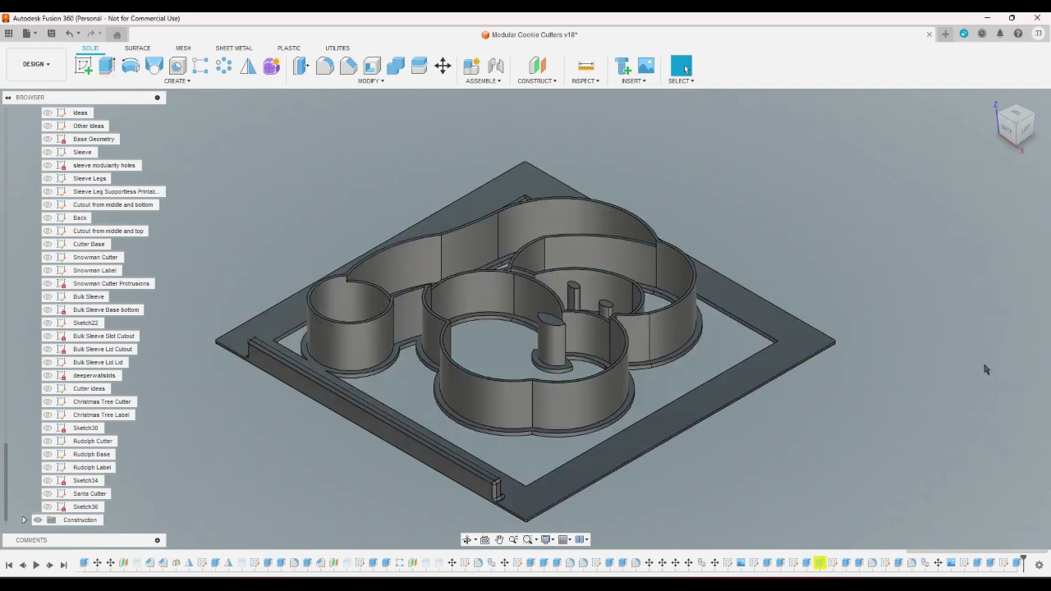
Edit the wall-base extrusion to include the small notch profile beside the mouth
{"action": "left_click", "coordinate": [1022, 113]}
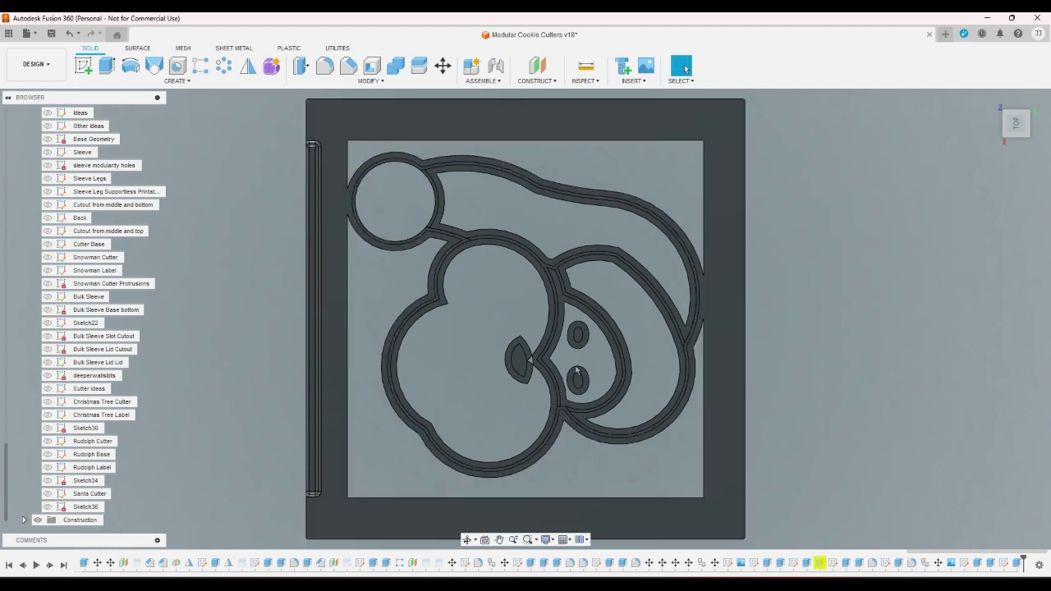
{"action": "scroll", "coordinate": [525, 359], "scroll_direction": "up", "scroll_amount": 2}
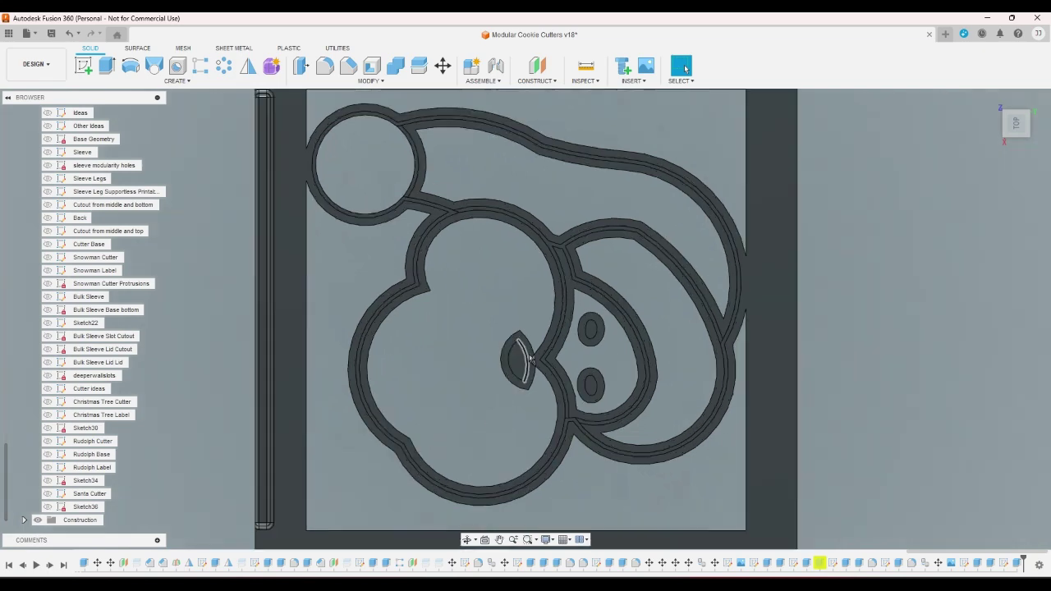
{"action": "scroll", "coordinate": [536, 370], "scroll_direction": "up", "scroll_amount": 2}
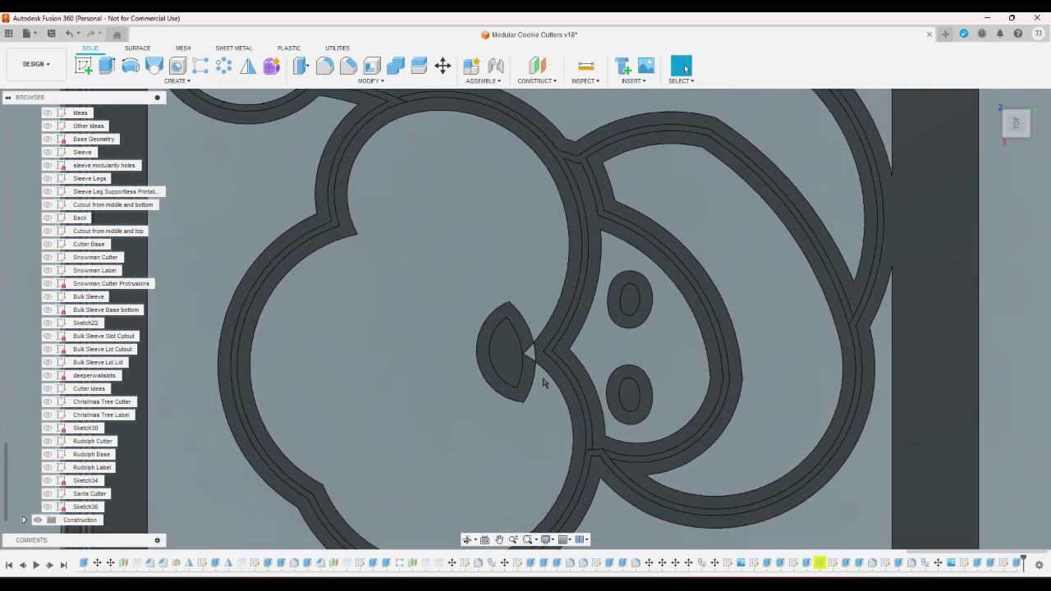
{"action": "double_click", "coordinate": [543, 383]}
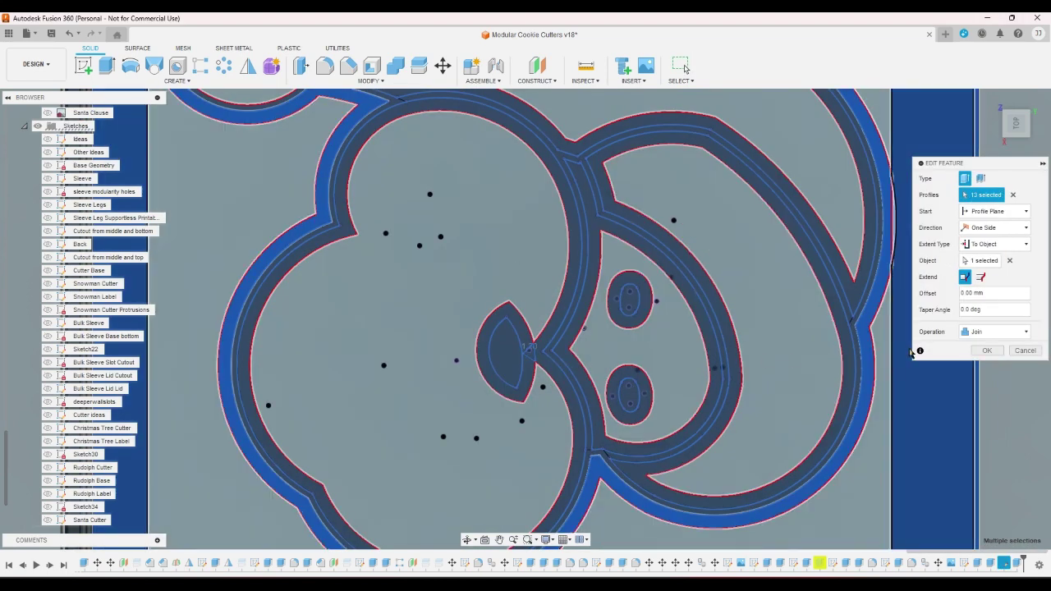
{"action": "left_click", "coordinate": [986, 350]}
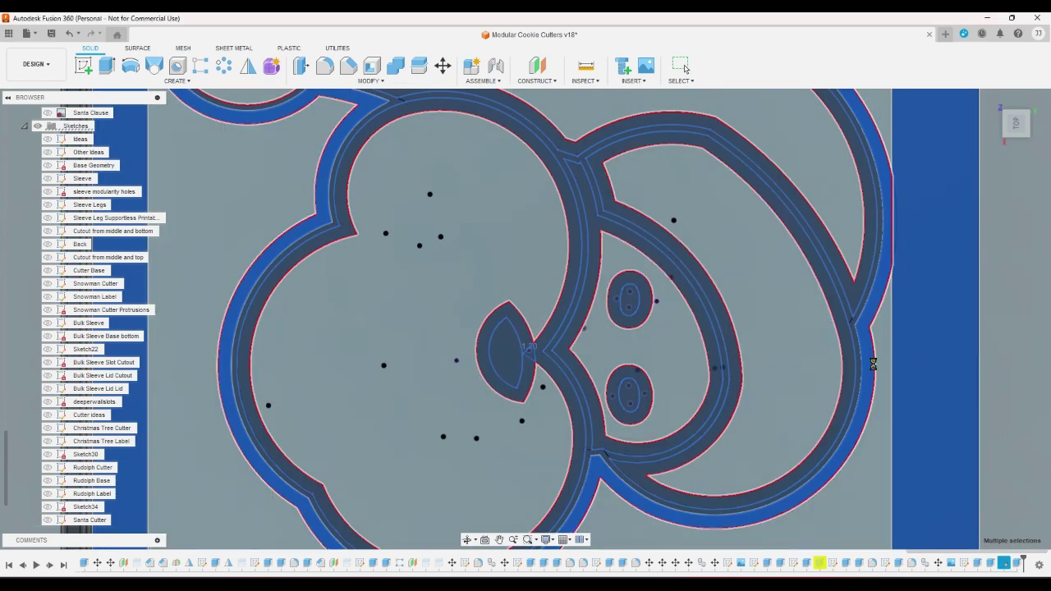
Hide the two loose eye bodies, Body65 and Body66
{"action": "scroll", "coordinate": [874, 362], "scroll_direction": "down", "scroll_amount": 2}
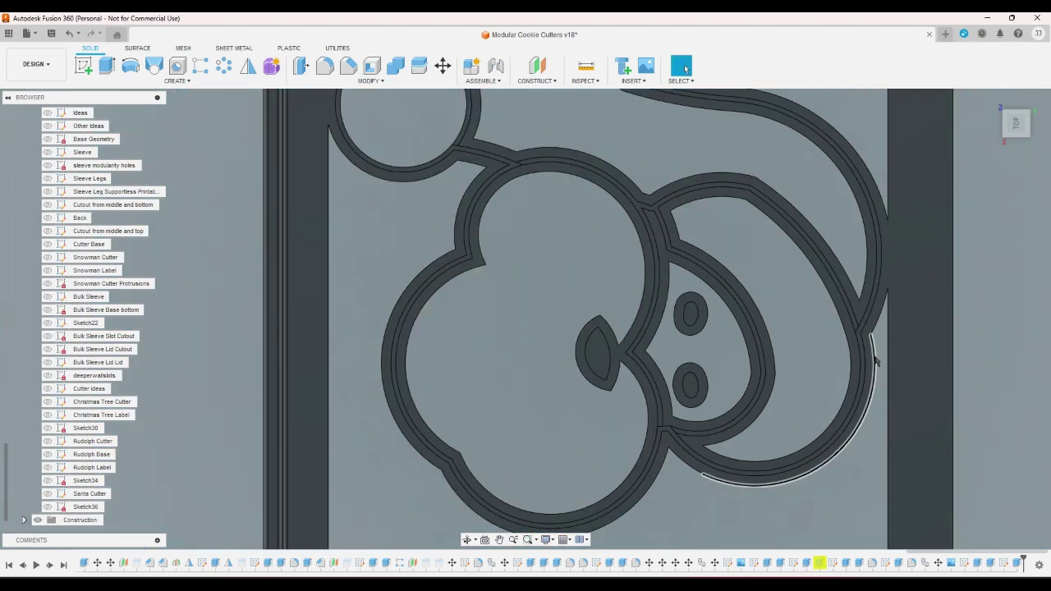
{"action": "scroll", "coordinate": [874, 362], "scroll_direction": "down", "scroll_amount": 1}
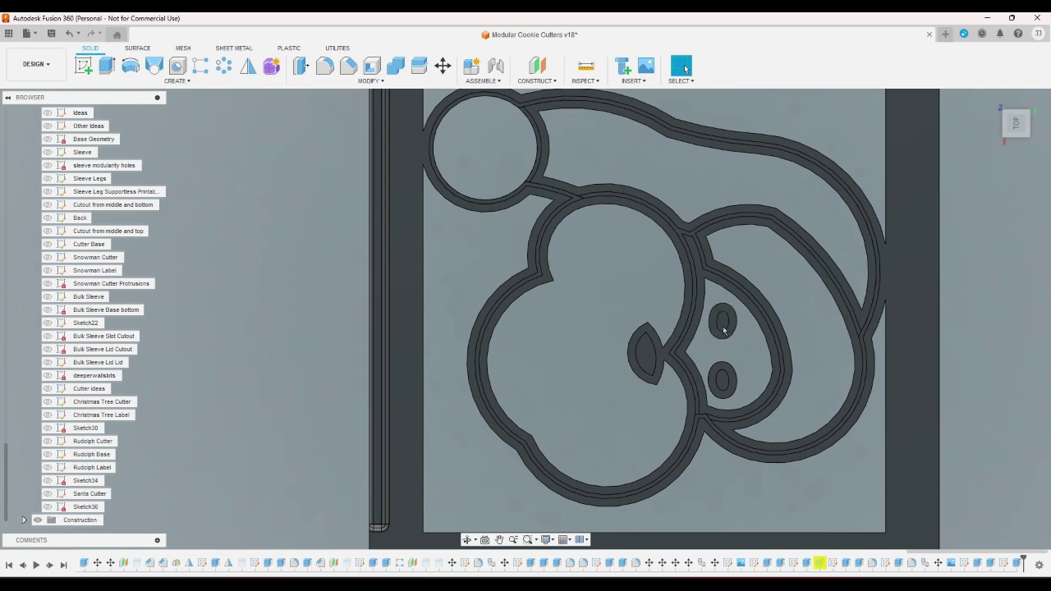
{"action": "left_click", "coordinate": [1003, 136]}
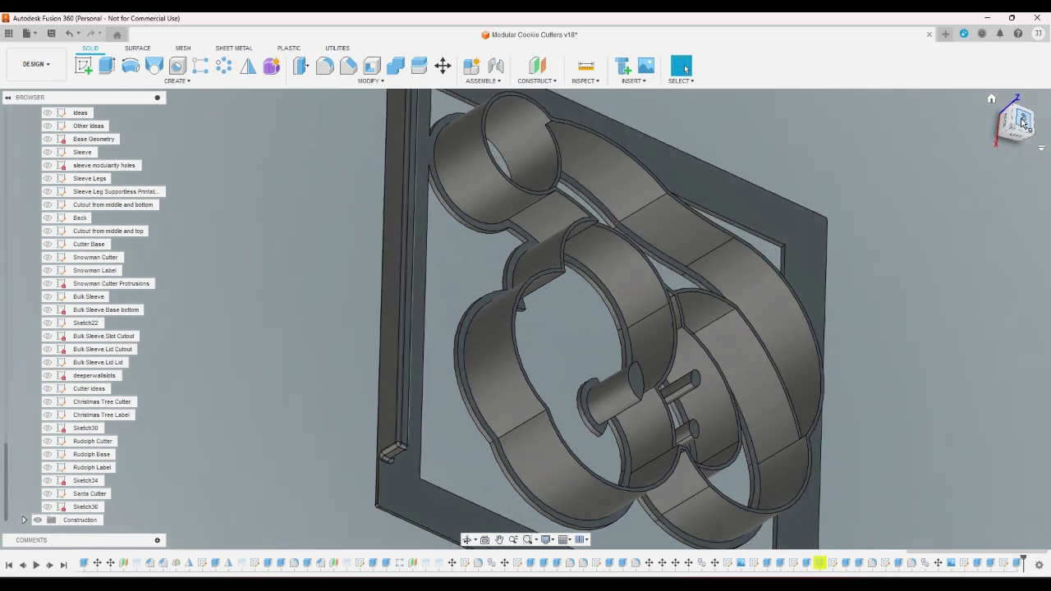
{"action": "left_click", "coordinate": [1022, 122]}
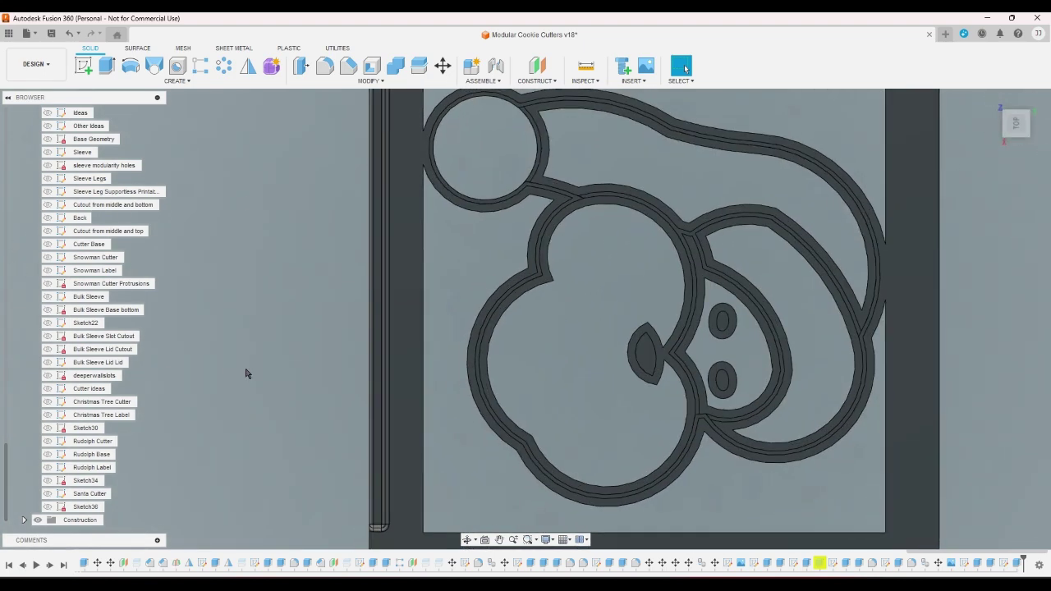
{"action": "scroll", "coordinate": [106, 285], "scroll_direction": "up", "scroll_amount": 5}
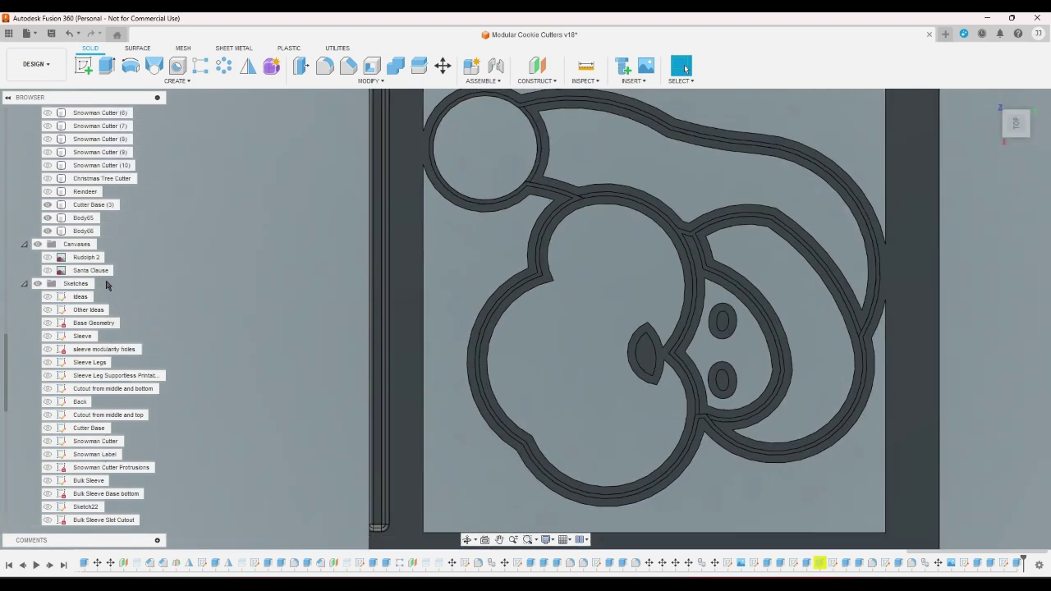
{"action": "scroll", "coordinate": [106, 285], "scroll_direction": "up", "scroll_amount": 1}
{"action": "left_click", "coordinate": [49, 244]}
{"action": "left_click", "coordinate": [48, 257]}
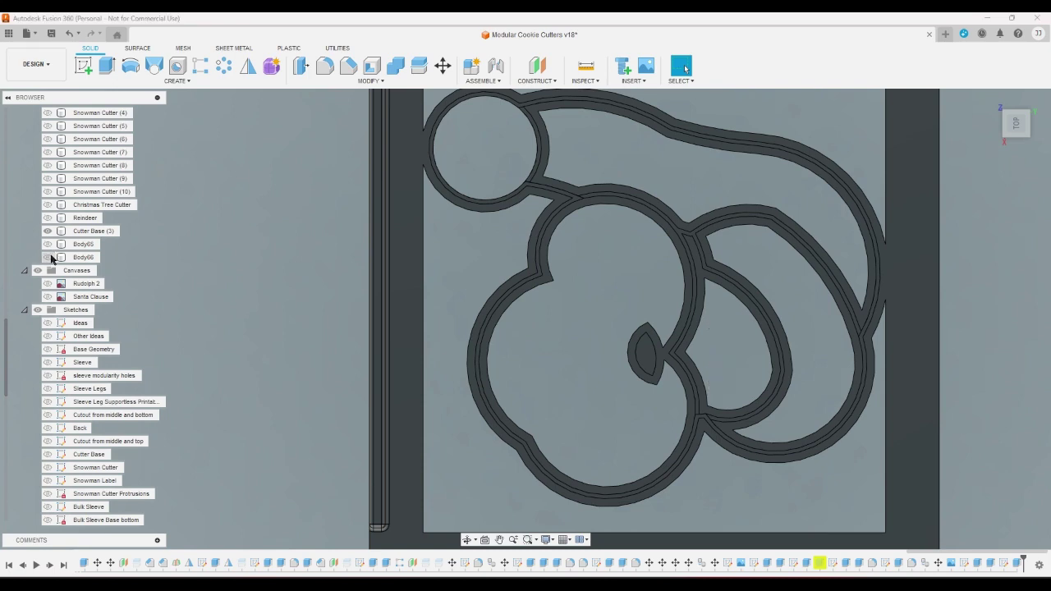
Examine the Santa cutter without its eyes, checking how the walls and mouth connect to the base frame
{"action": "left_click", "coordinate": [1030, 110]}
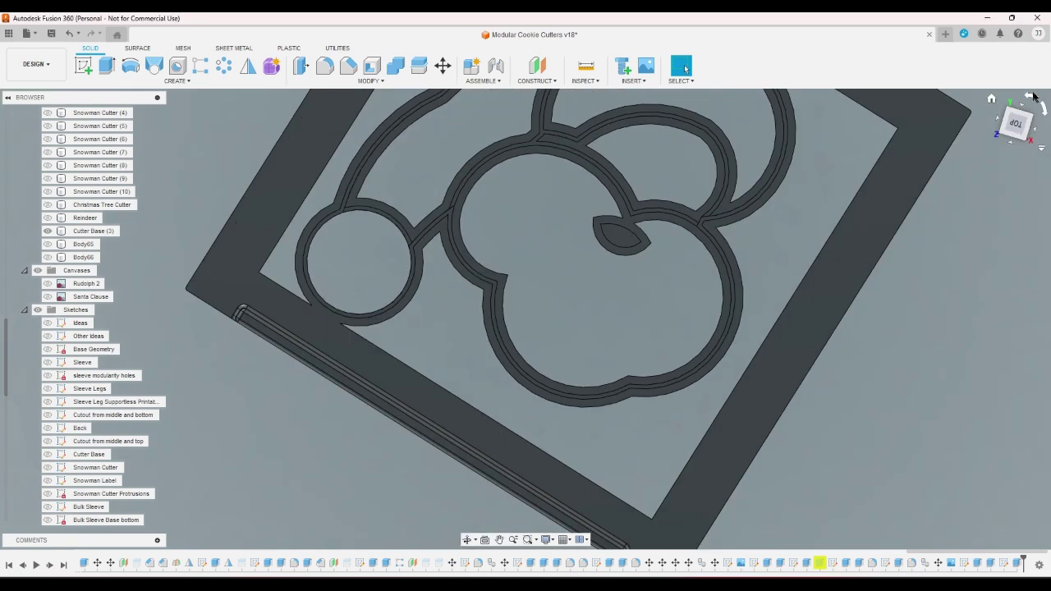
{"action": "left_click", "coordinate": [1031, 137]}
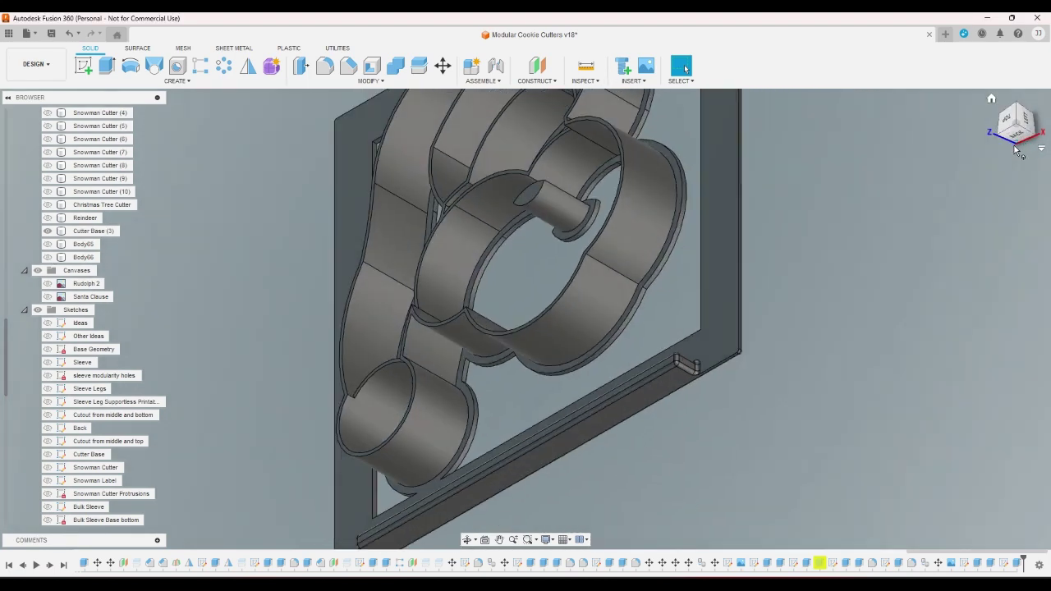
{"action": "left_click", "coordinate": [1018, 136]}
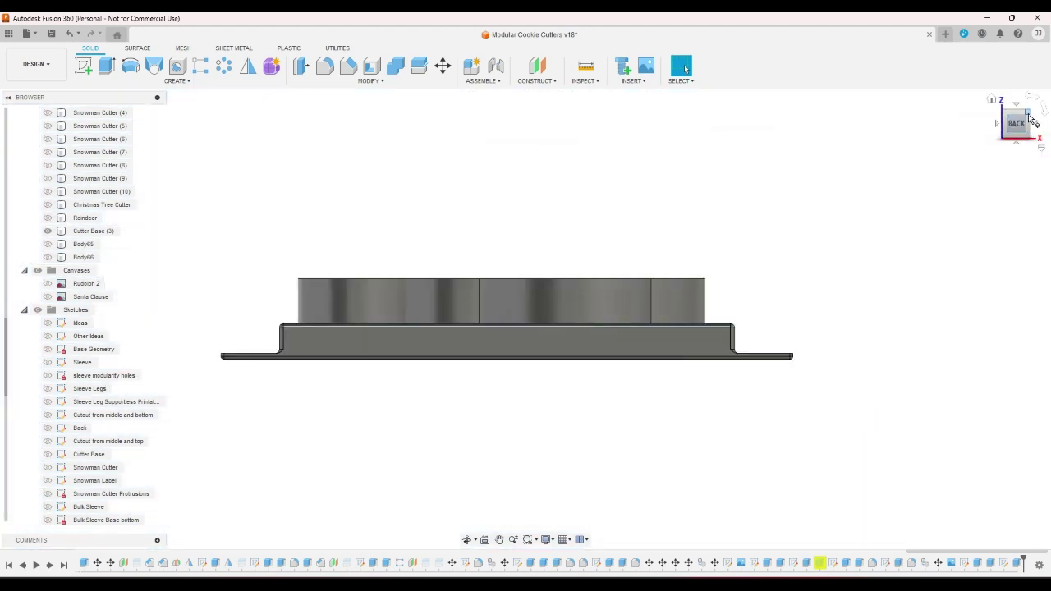
{"action": "left_click", "coordinate": [1031, 110]}
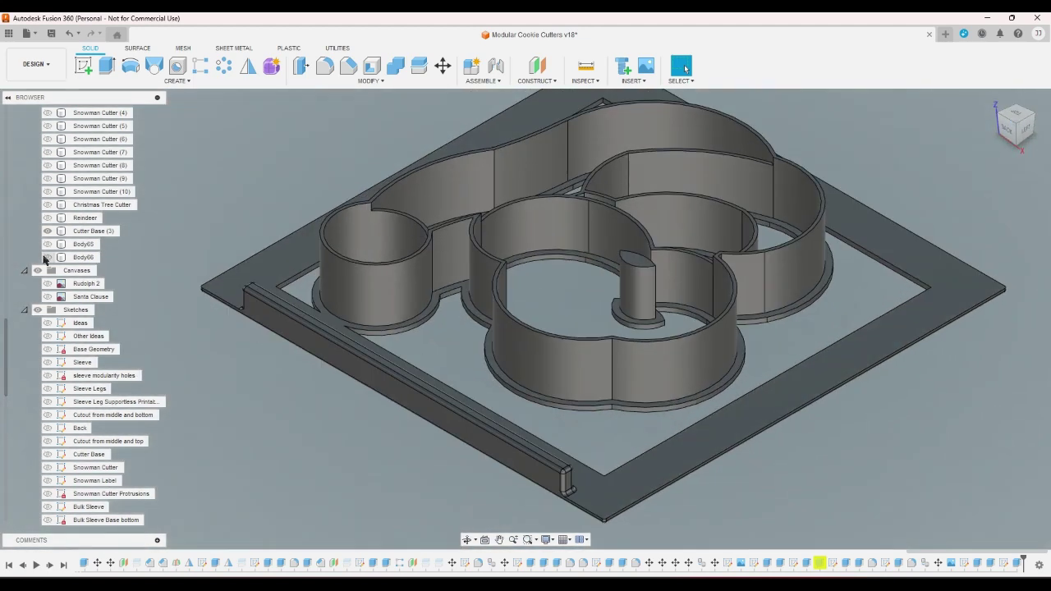
{"action": "left_click", "coordinate": [644, 267]}
{"action": "left_click", "coordinate": [946, 205]}
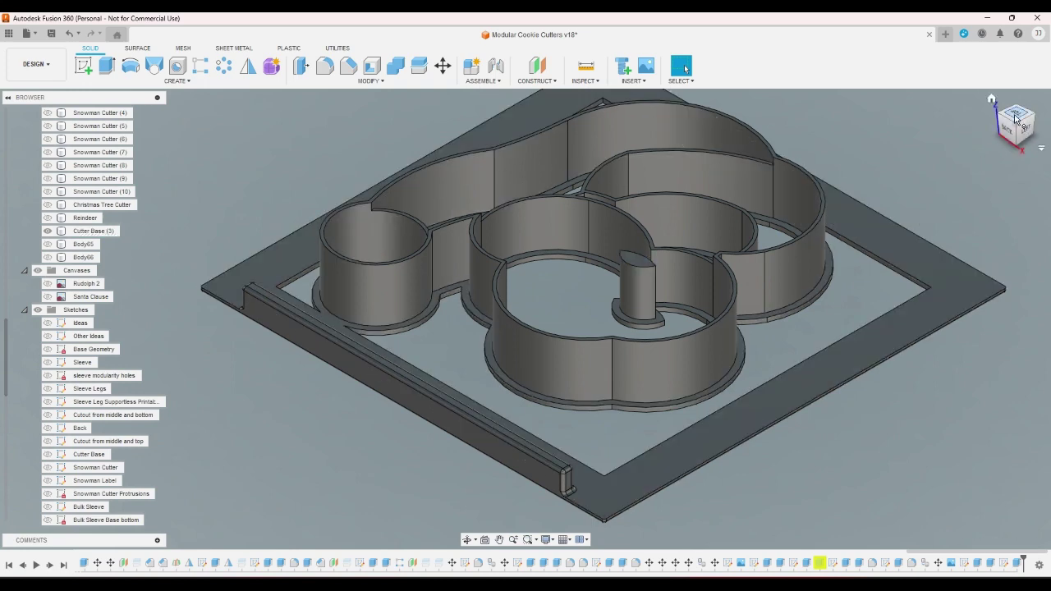
{"action": "left_click", "coordinate": [1015, 118]}
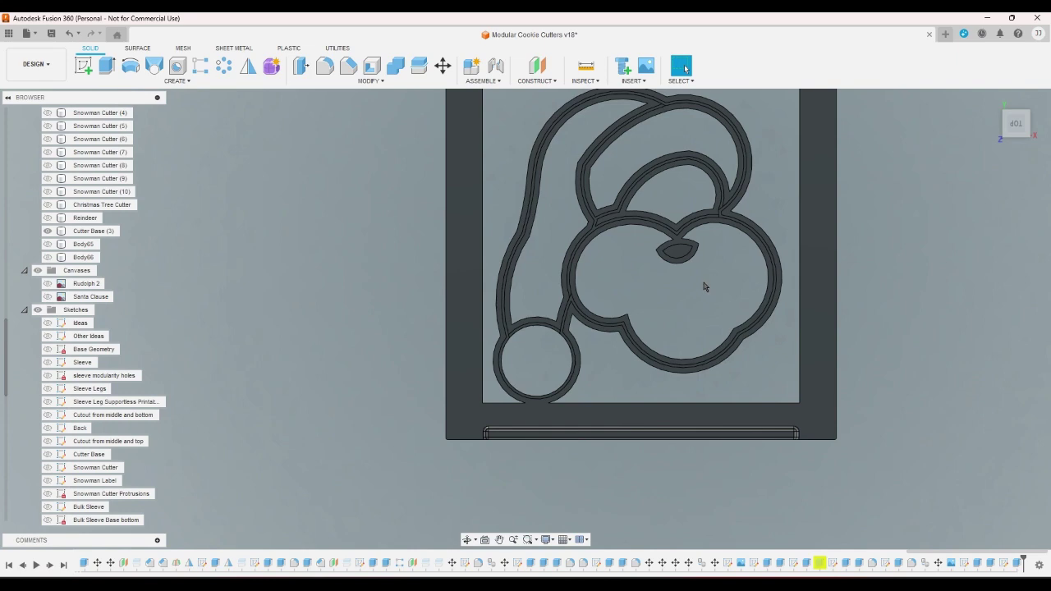
{"action": "scroll", "coordinate": [694, 271], "scroll_direction": "up", "scroll_amount": 5}
{"action": "scroll", "coordinate": [671, 248], "scroll_direction": "down", "scroll_amount": 2}
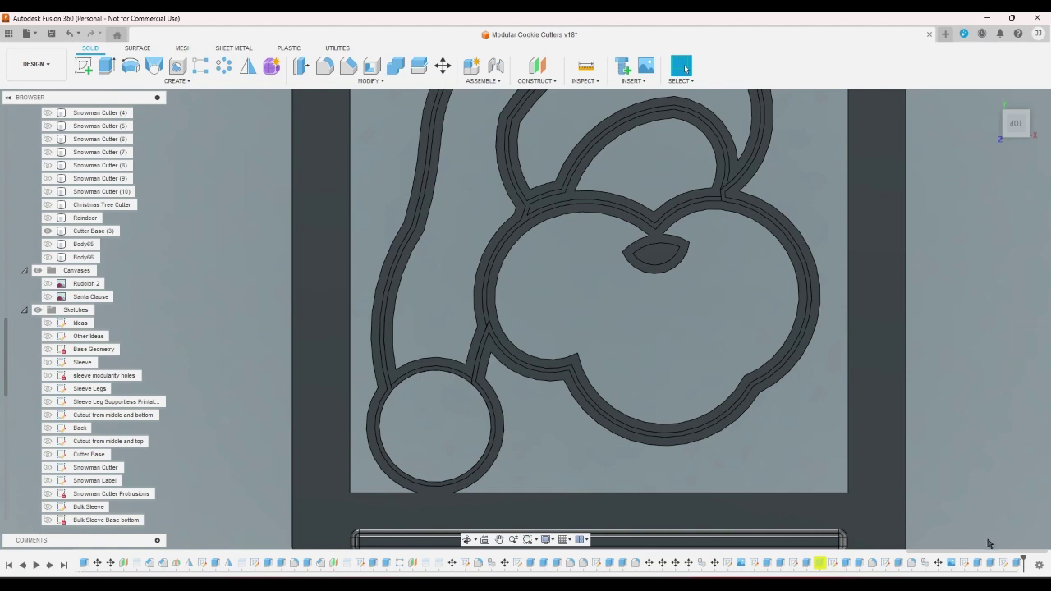
Remove the mouth's offset band from the profiles of the wall-base extrusion
{"action": "double_click", "coordinate": [1004, 562]}
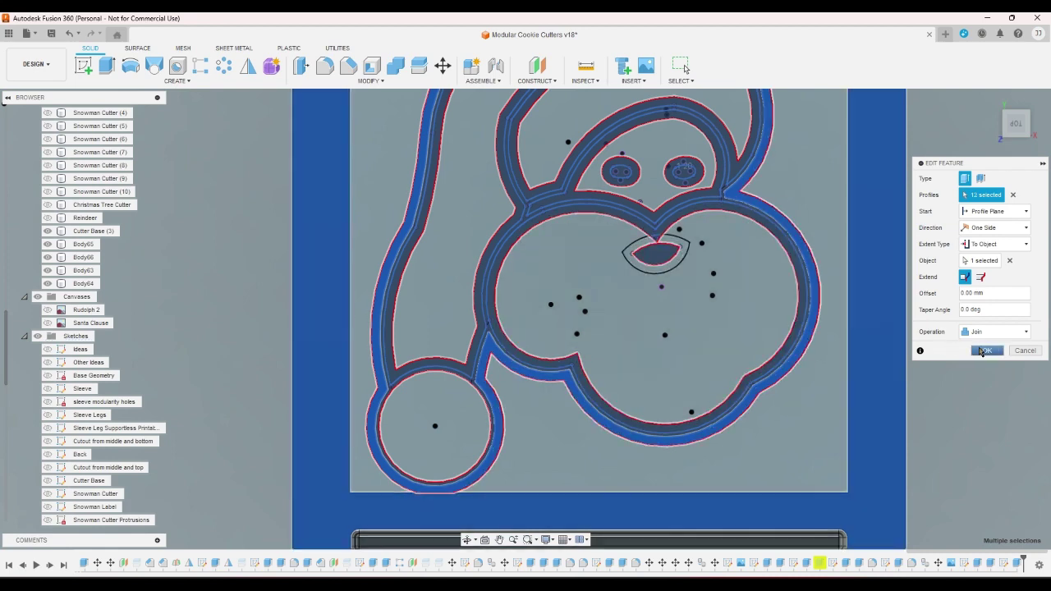
{"action": "left_click", "coordinate": [986, 350]}
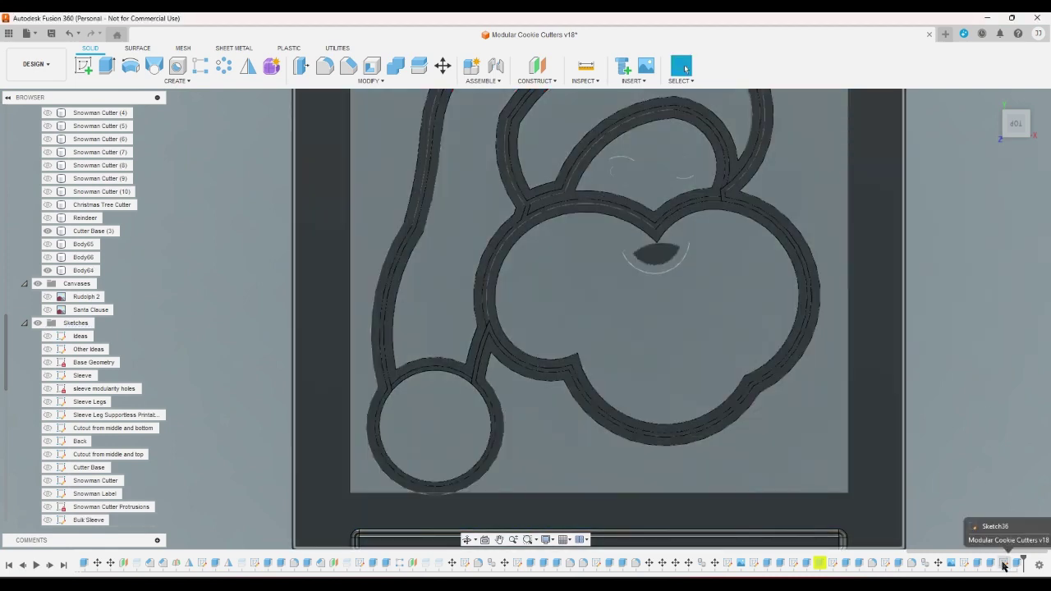
Try to remove the mouth profile from the detail extrusion that uses the cutter height minus detail depth
{"action": "double_click", "coordinate": [1003, 565]}
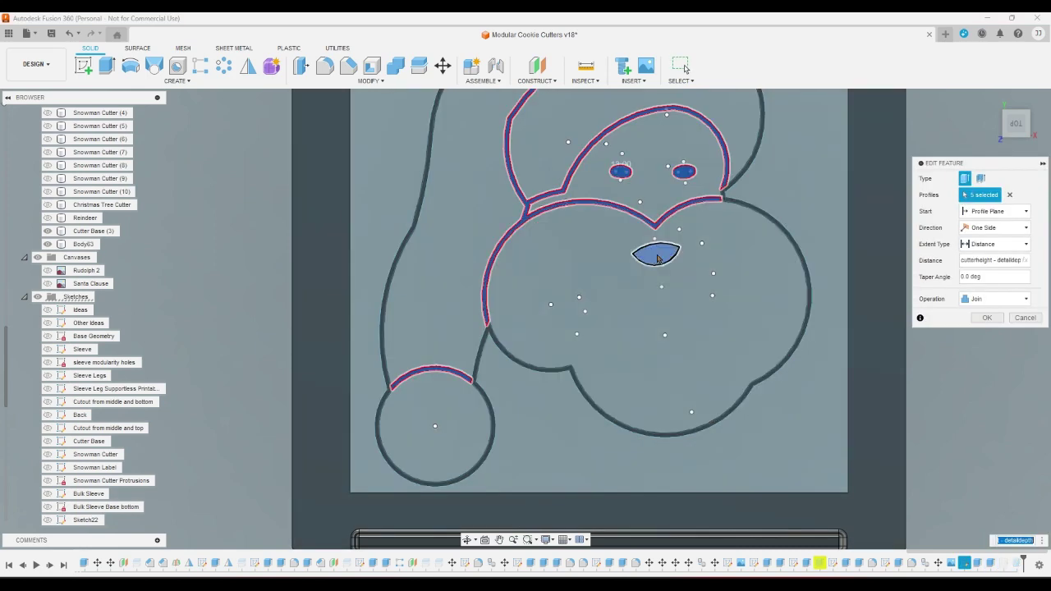
{"action": "left_click", "coordinate": [657, 259]}
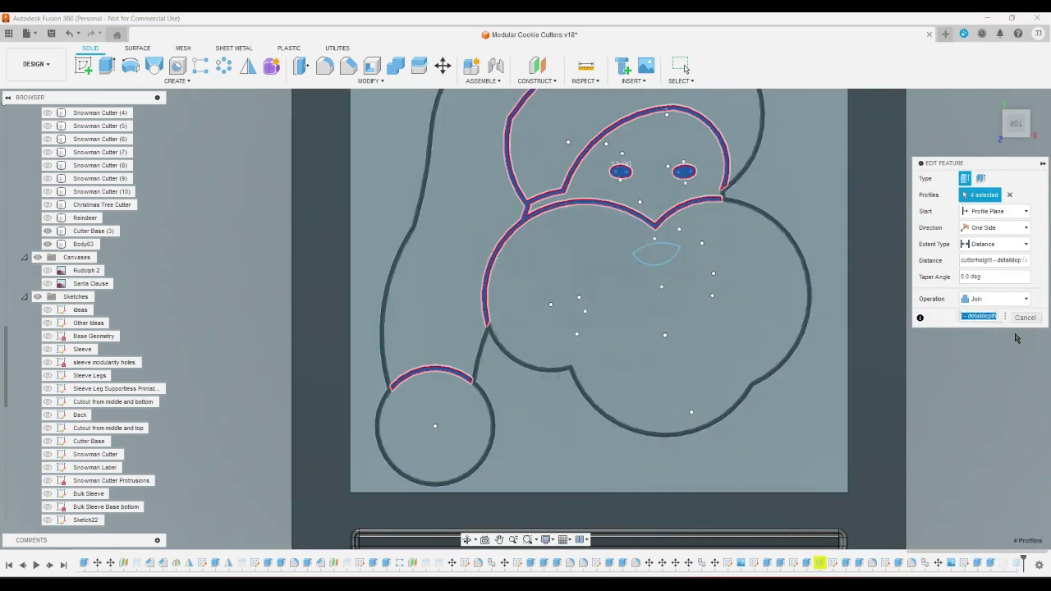
{"action": "key", "text": "Return"}
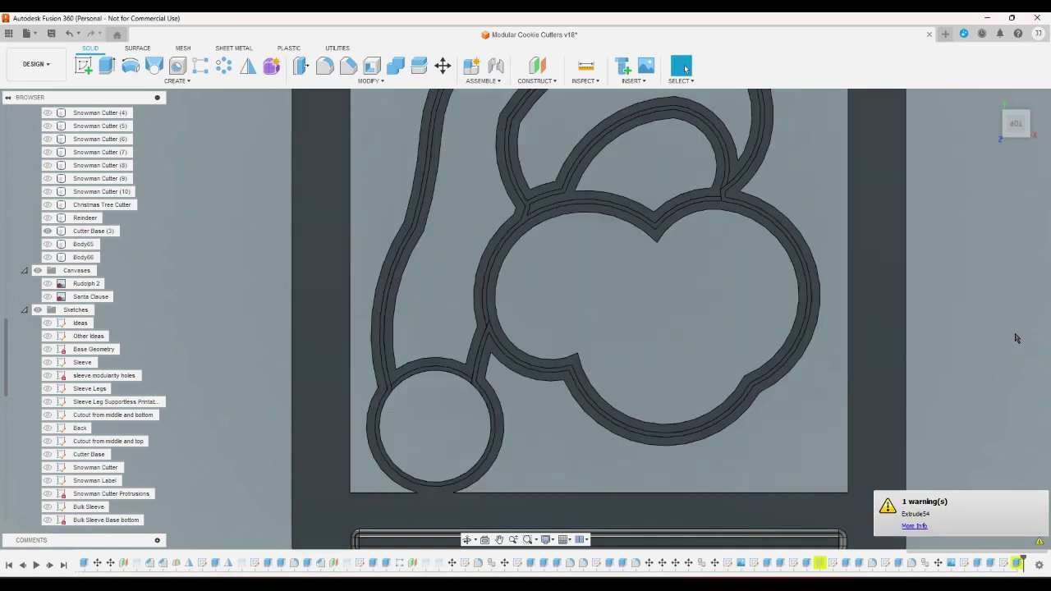
{"action": "left_click", "coordinate": [995, 106]}
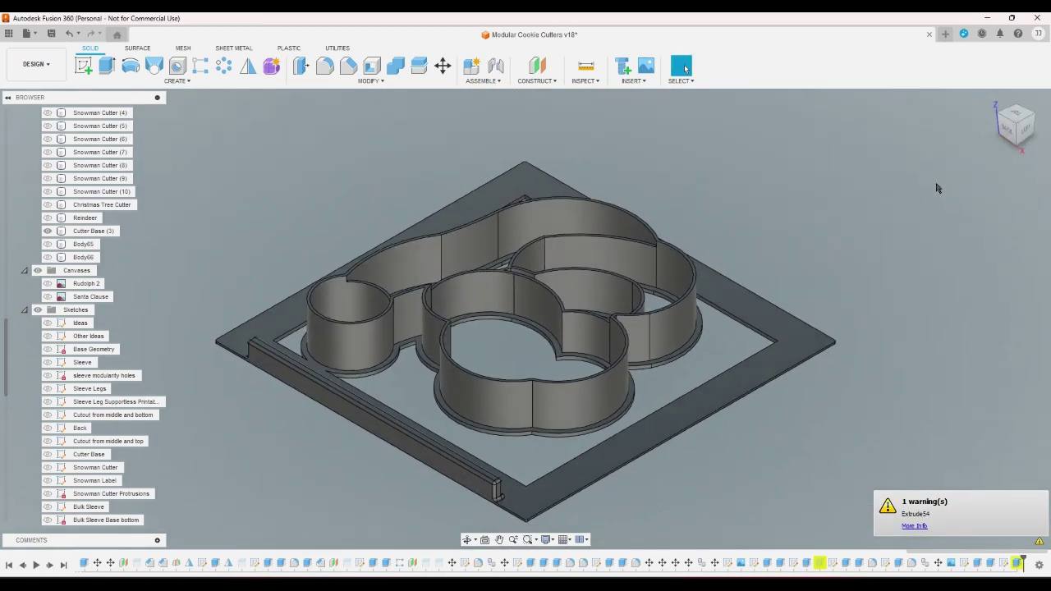
{"action": "left_click", "coordinate": [1016, 116]}
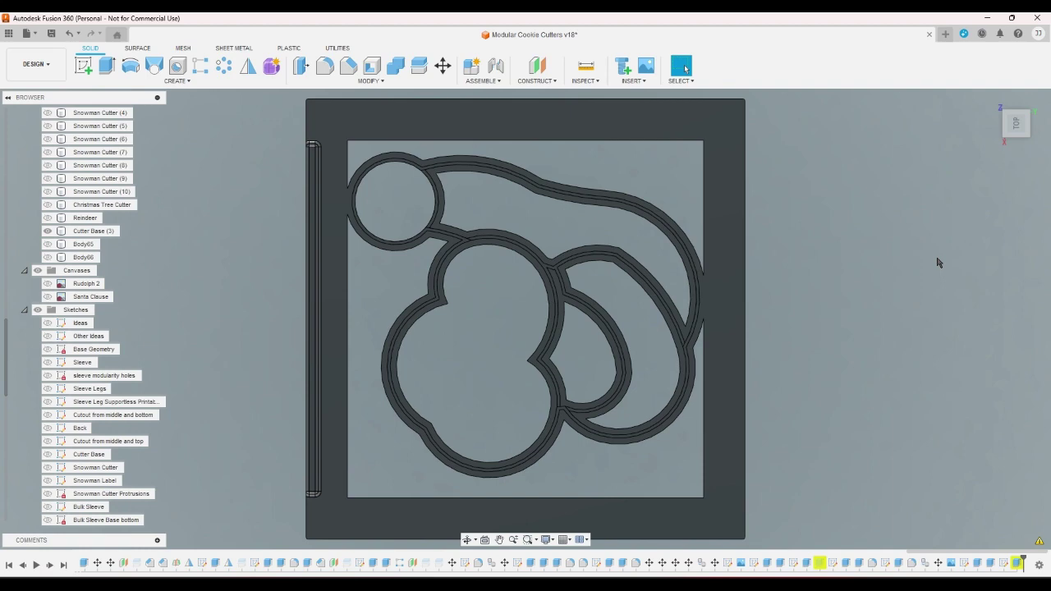
Inspect the profile selection of the wall-base extrusion around the face and review the feature's warning
{"action": "double_click", "coordinate": [1017, 564]}
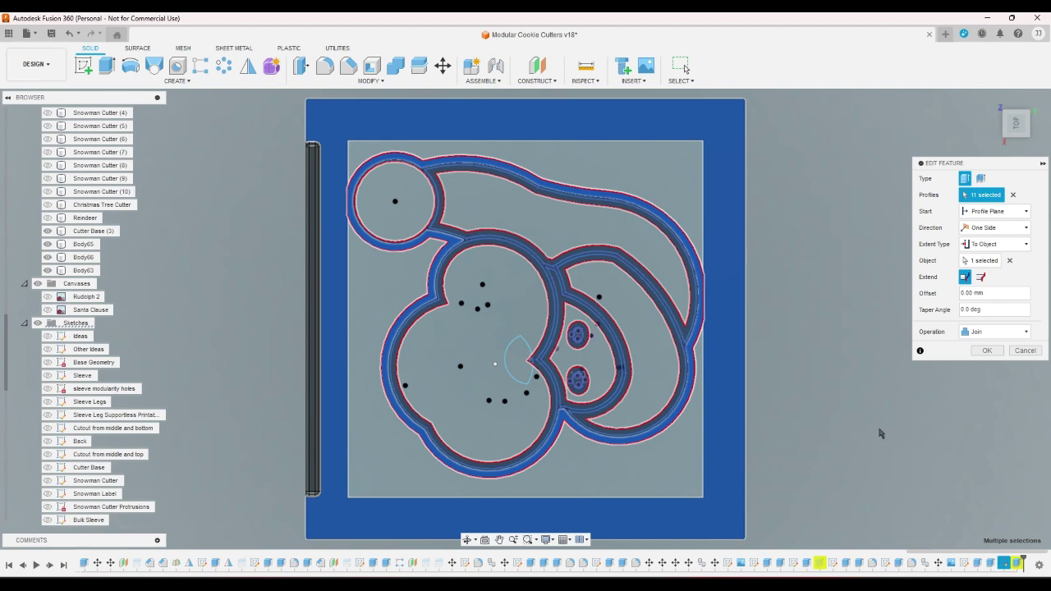
{"action": "scroll", "coordinate": [754, 381], "scroll_direction": "up", "scroll_amount": 3}
{"action": "scroll", "coordinate": [821, 379], "scroll_direction": "down", "scroll_amount": 2}
{"action": "scroll", "coordinate": [387, 330], "scroll_direction": "up", "scroll_amount": 3}
{"action": "scroll", "coordinate": [398, 331], "scroll_direction": "down", "scroll_amount": 4}
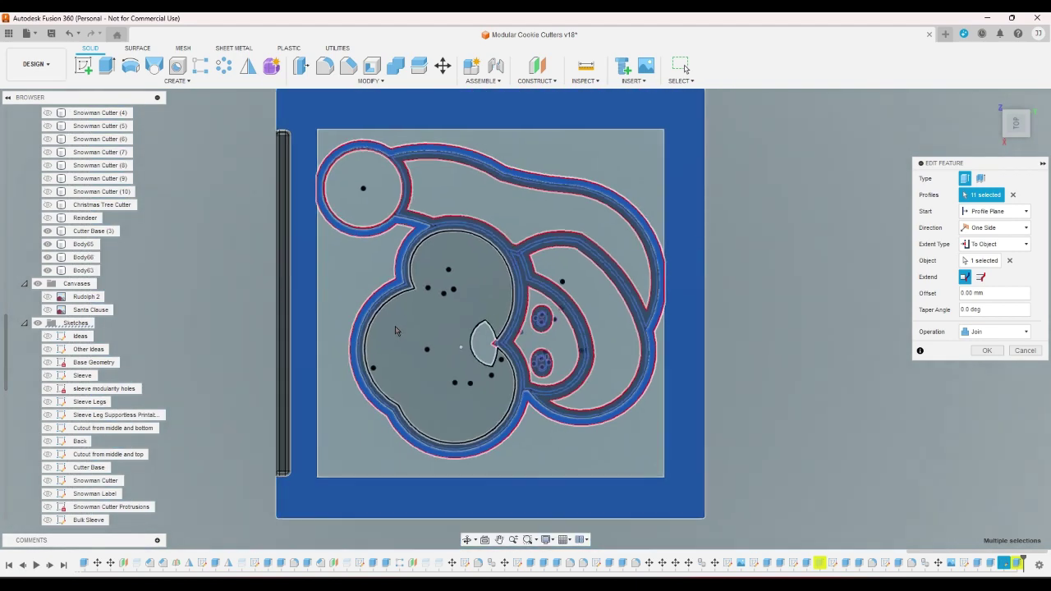
{"action": "scroll", "coordinate": [456, 347], "scroll_direction": "up", "scroll_amount": 3}
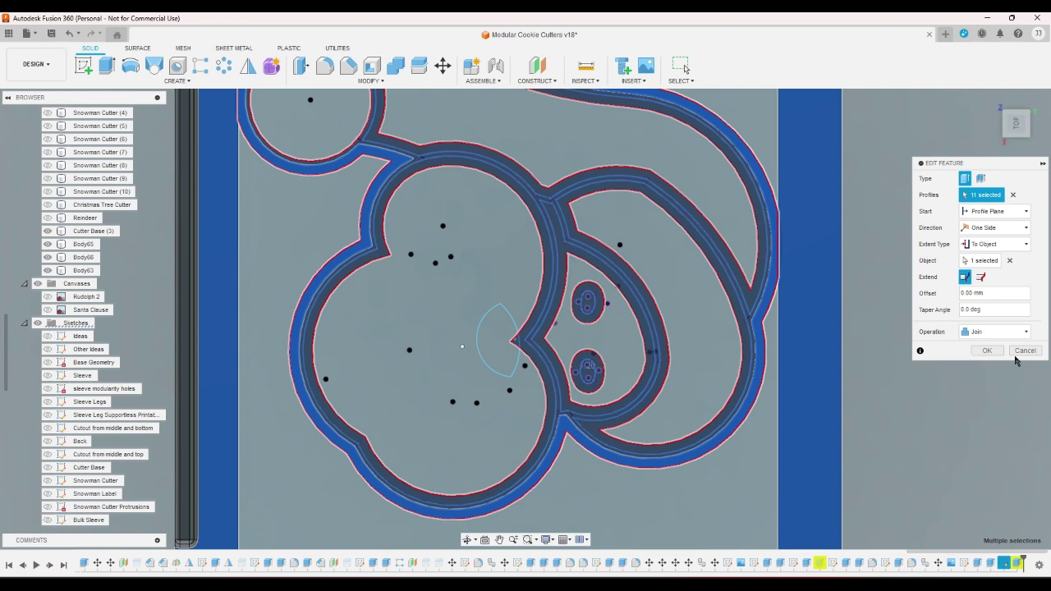
{"action": "left_click", "coordinate": [987, 350]}
{"action": "right_click", "coordinate": [1016, 564]}
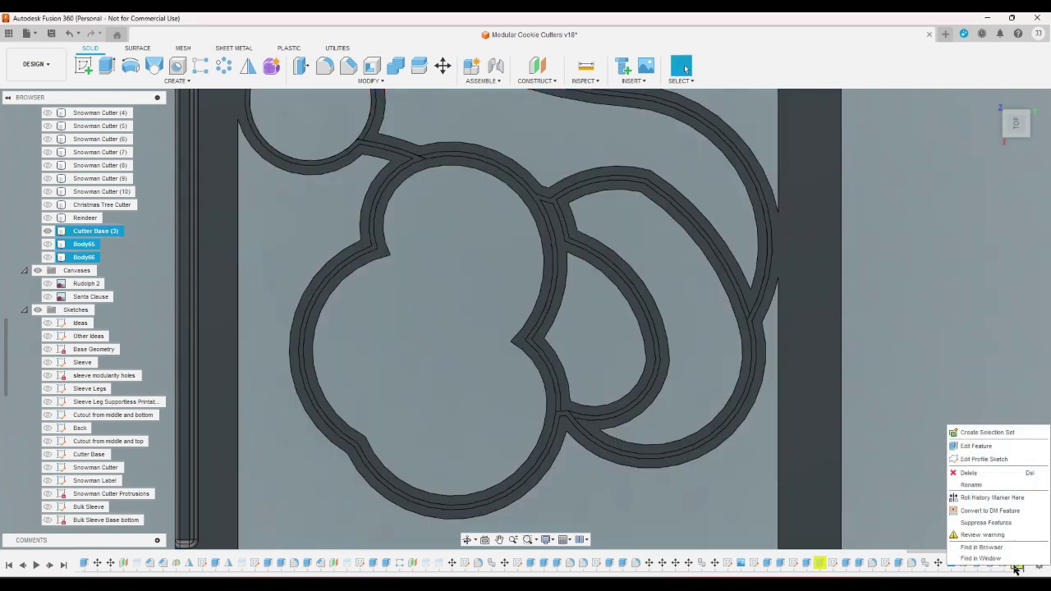
{"action": "left_click", "coordinate": [1007, 535]}
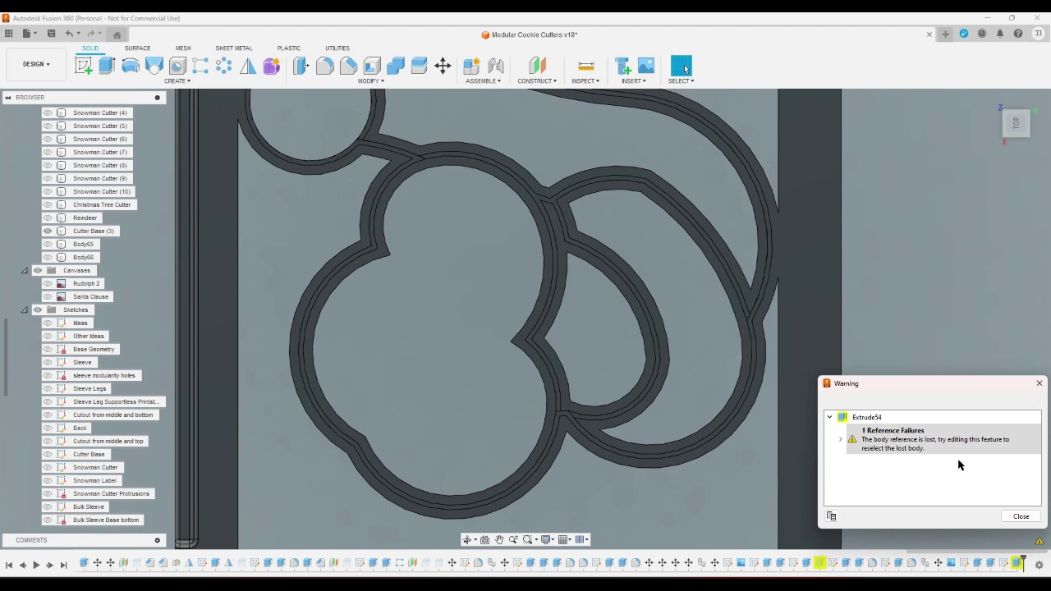
{"action": "left_click", "coordinate": [1021, 516]}
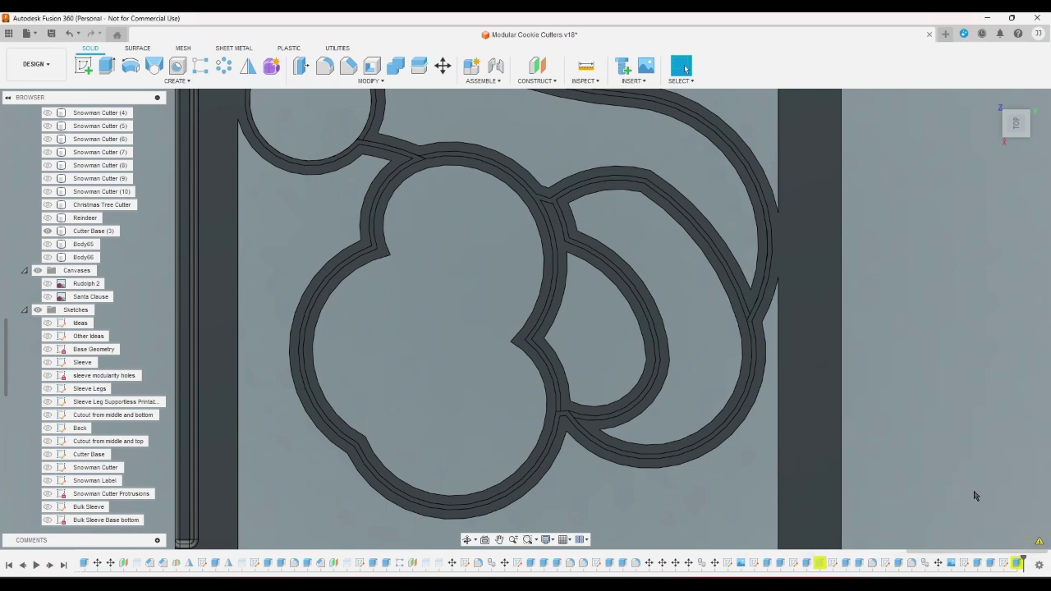
Check the mouth curves in the offset-band sketch and undo the mouth's removal from the detail extrusion
{"action": "double_click", "coordinate": [1009, 563]}
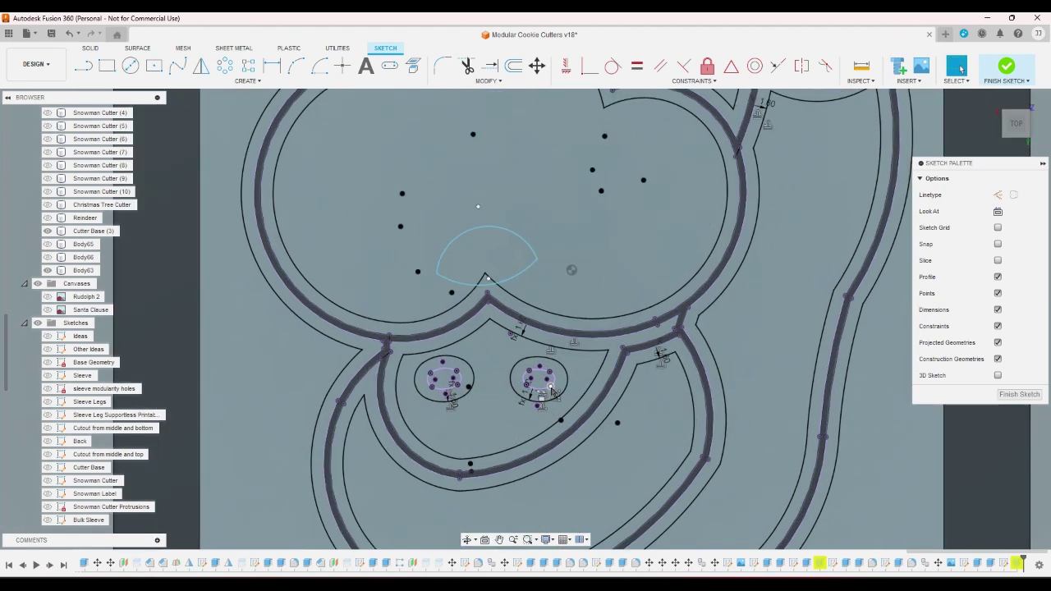
{"action": "scroll", "coordinate": [551, 392], "scroll_direction": "up", "scroll_amount": 2}
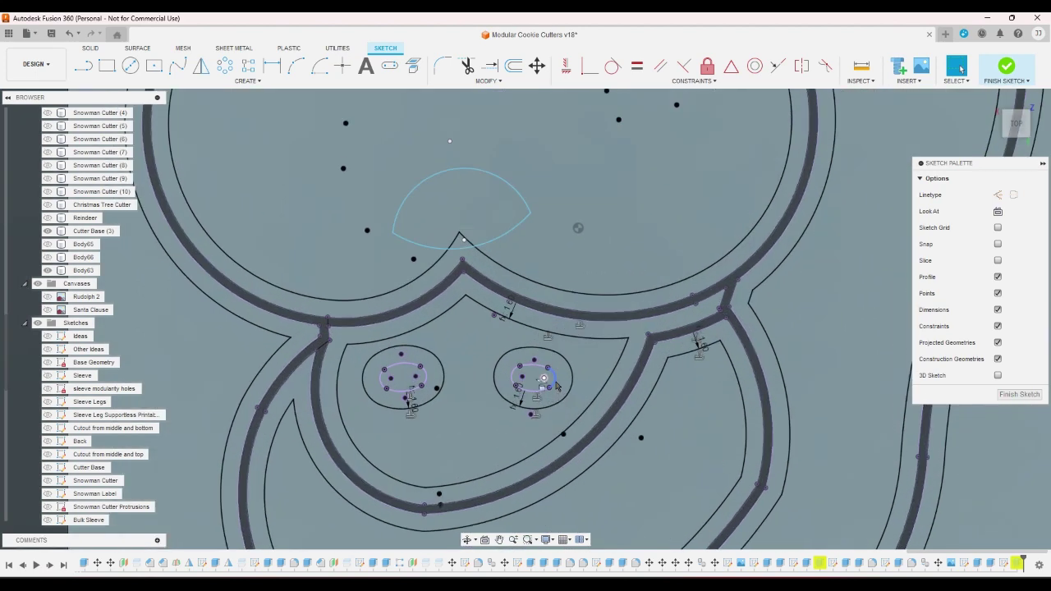
{"action": "scroll", "coordinate": [558, 386], "scroll_direction": "down", "scroll_amount": 2}
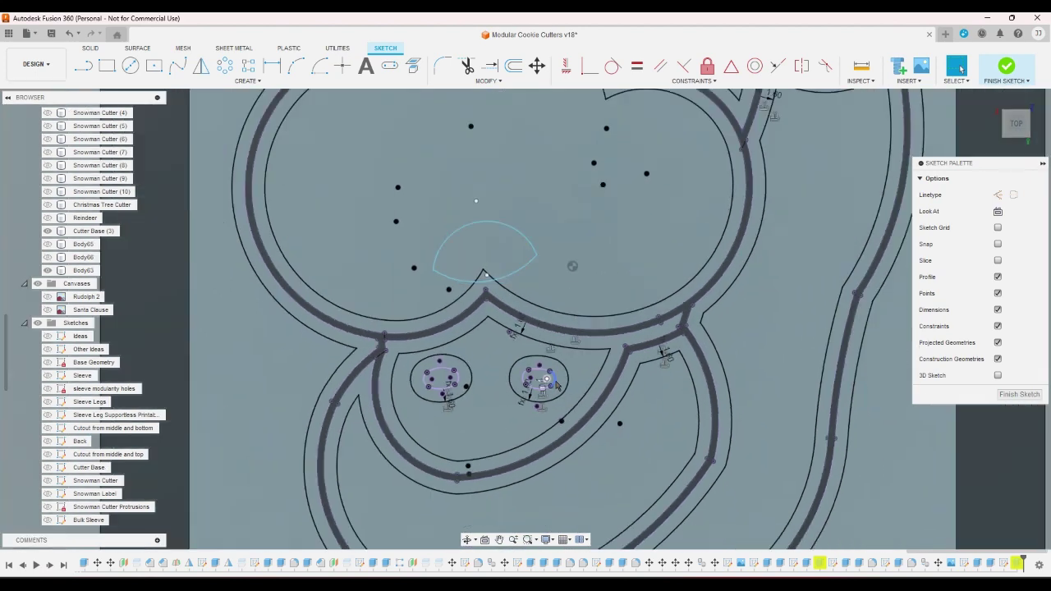
{"action": "left_click", "coordinate": [70, 33]}
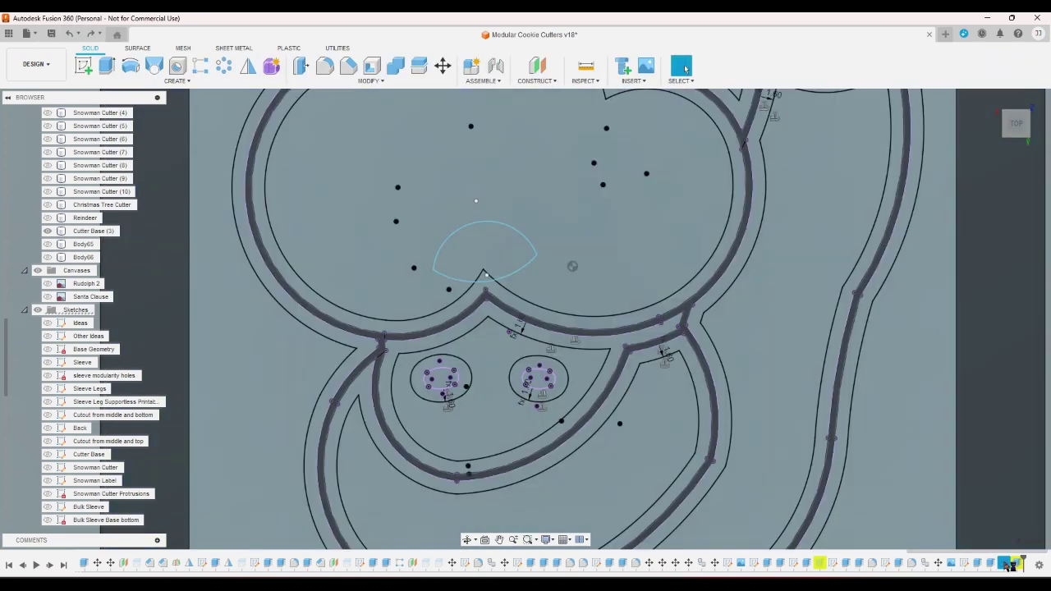
{"action": "double_click", "coordinate": [1008, 565]}
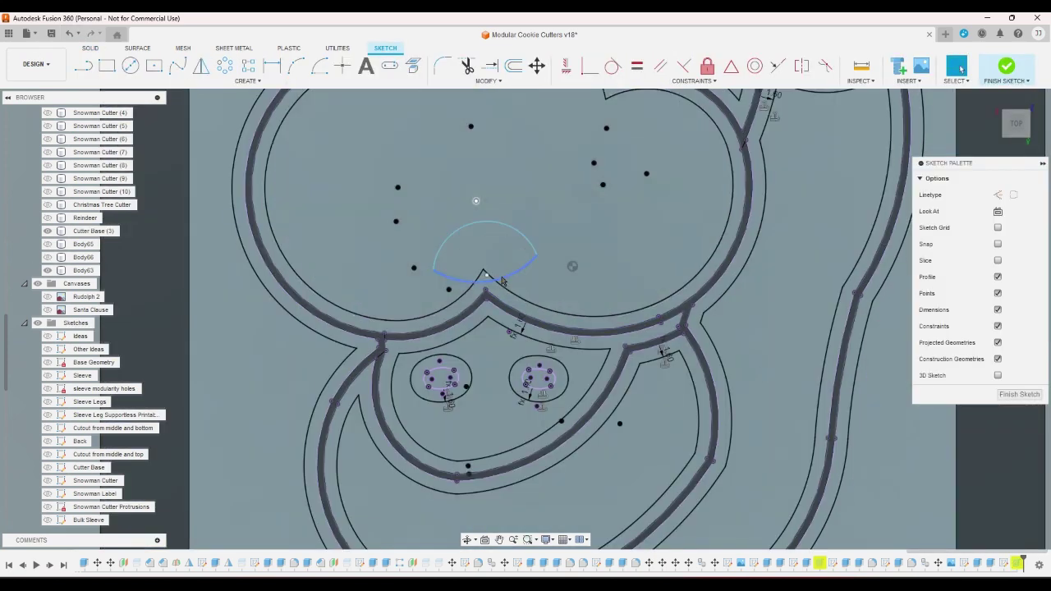
{"action": "left_click", "coordinate": [70, 34]}
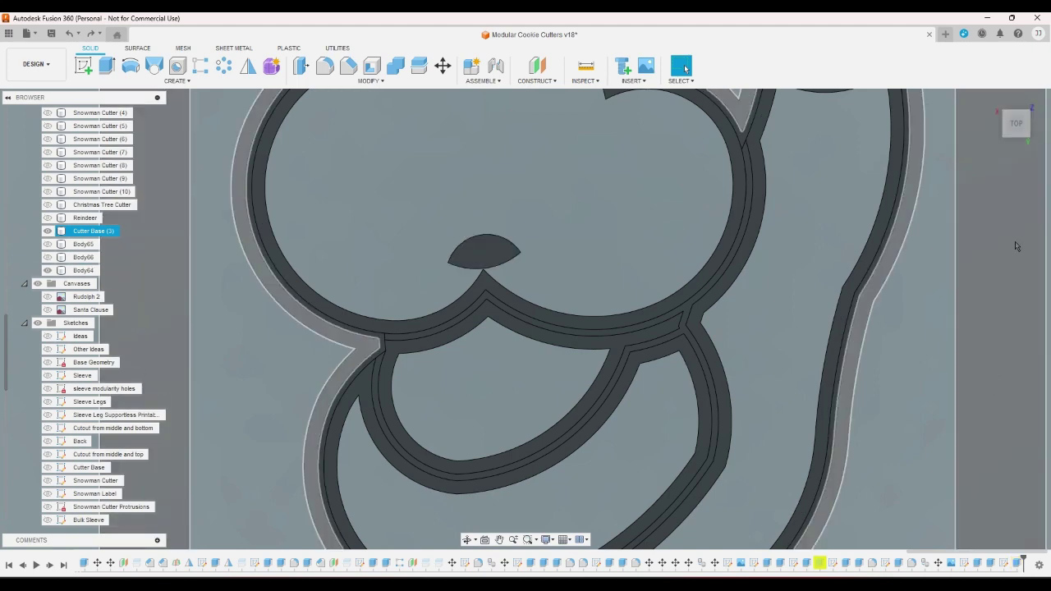
Hide the loose mouth body, Body64, below the tip of the beard notch
{"action": "left_click", "coordinate": [996, 100]}
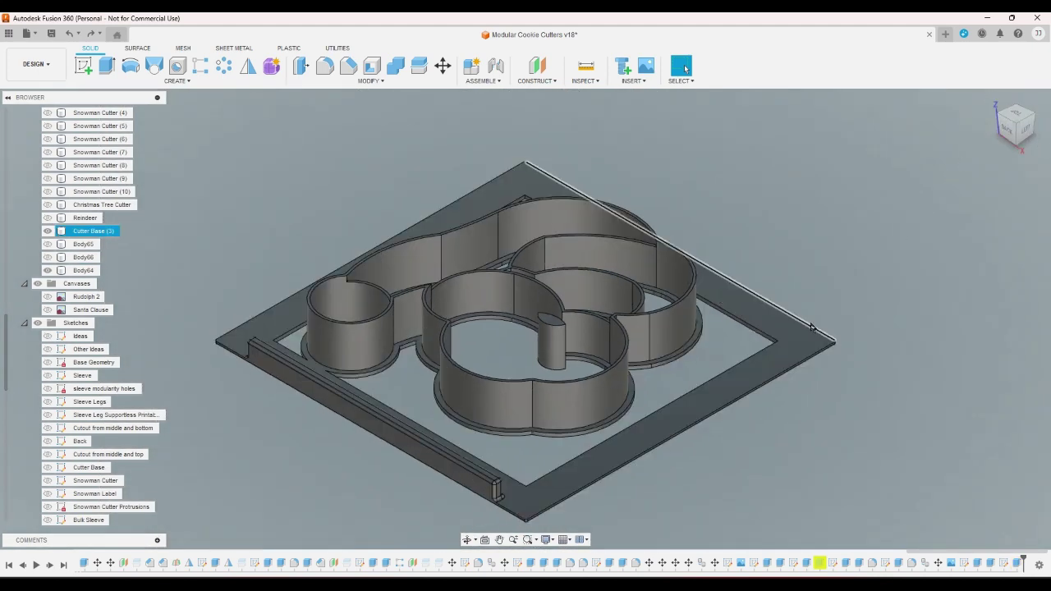
{"action": "left_click", "coordinate": [1018, 117]}
{"action": "scroll", "coordinate": [580, 318], "scroll_direction": "up", "scroll_amount": 5}
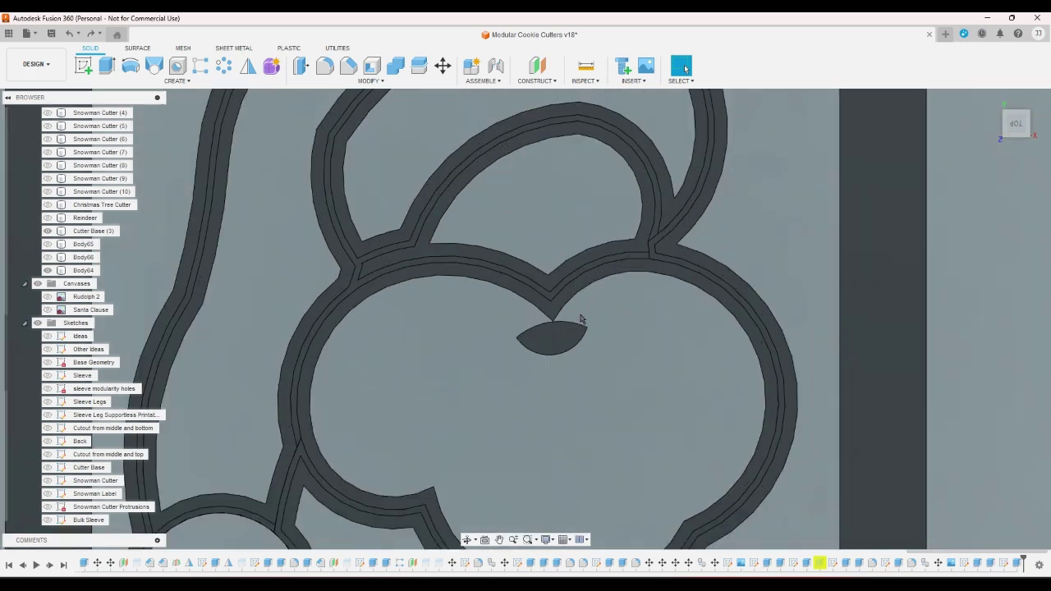
{"action": "scroll", "coordinate": [581, 318], "scroll_direction": "up", "scroll_amount": 8}
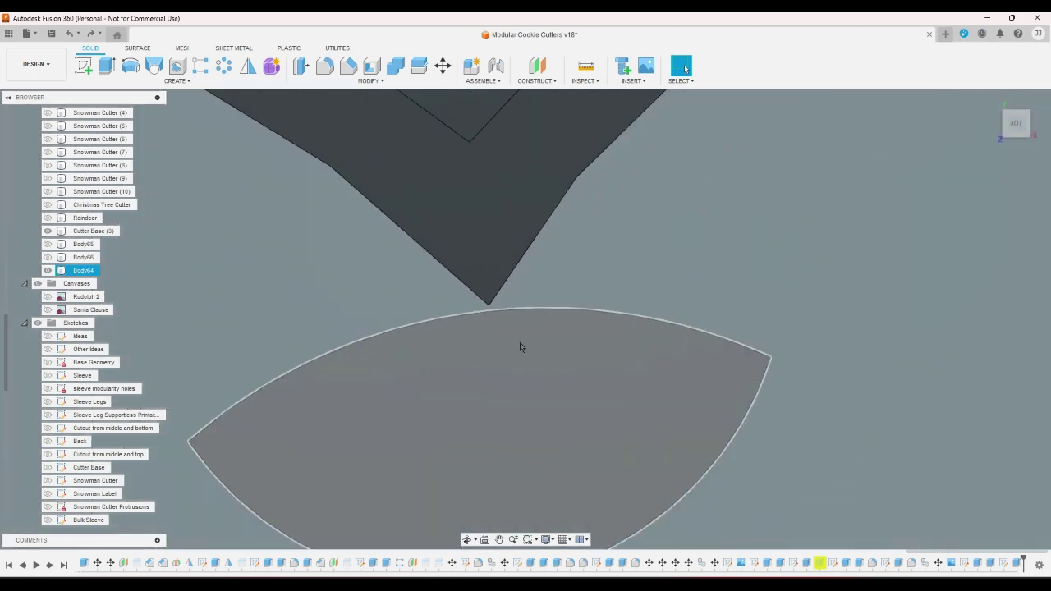
{"action": "left_click", "coordinate": [520, 346]}
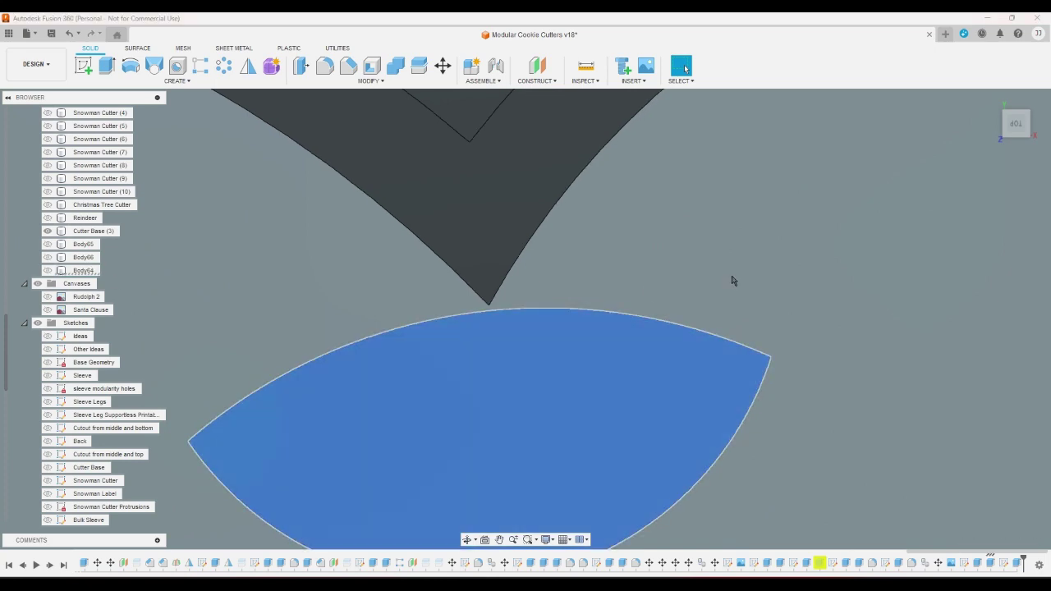
{"action": "key", "text": "v"}
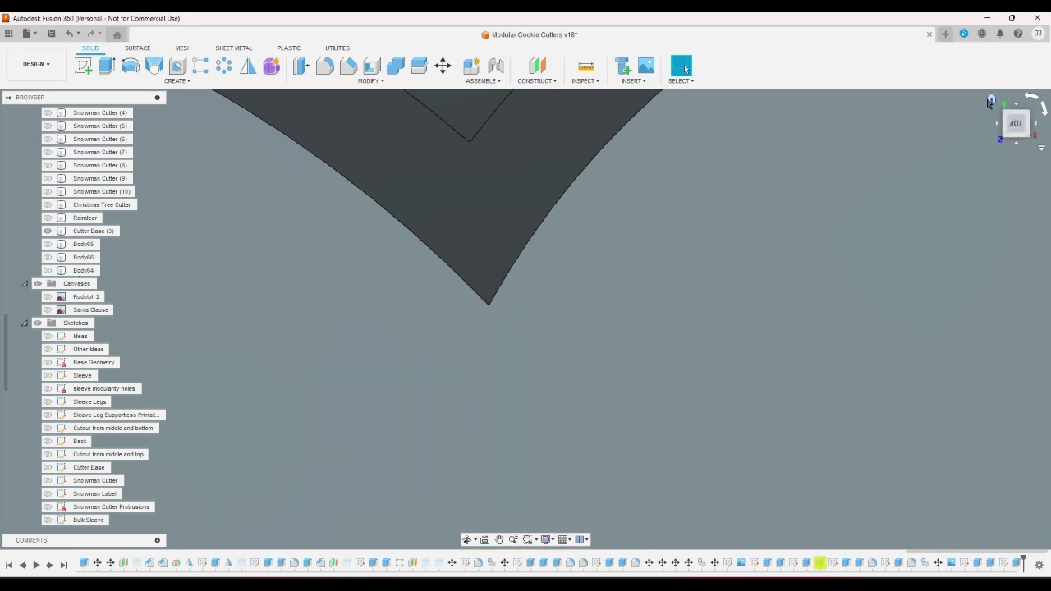
{"action": "left_click", "coordinate": [990, 100]}
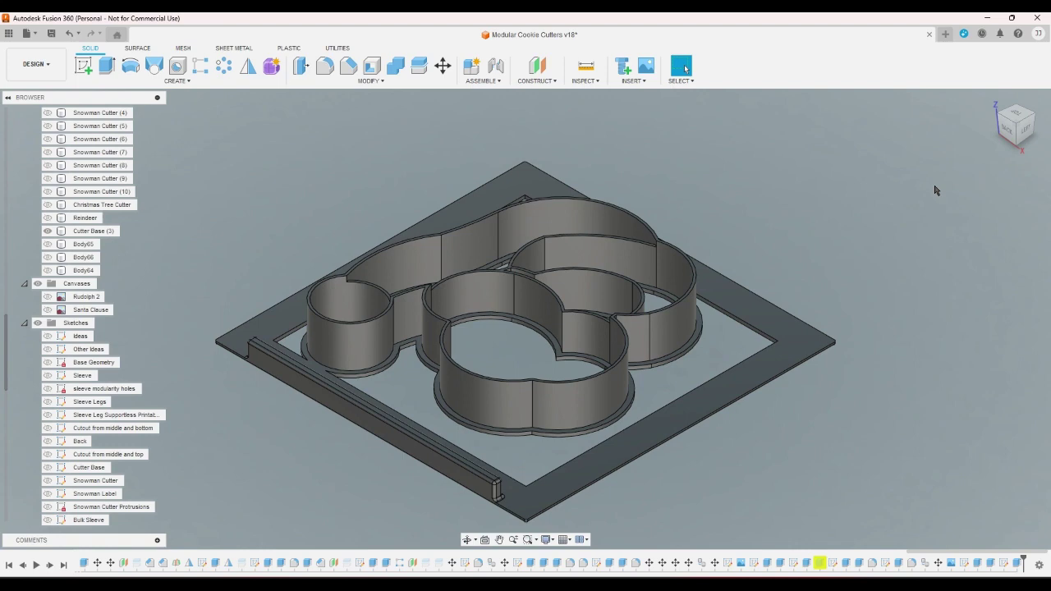
In the offset-band sketch, draw two diagonal lines, one about 18 mm long, linking the beard's lower-right outline to the frame's inner corner edges
{"action": "double_click", "coordinate": [1002, 564]}
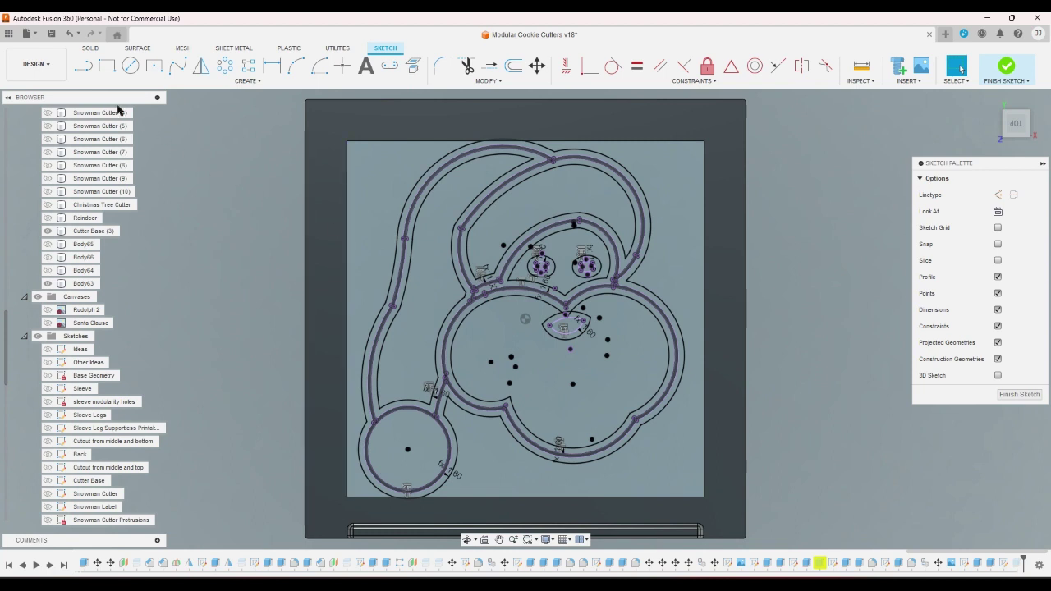
{"action": "left_click", "coordinate": [84, 67]}
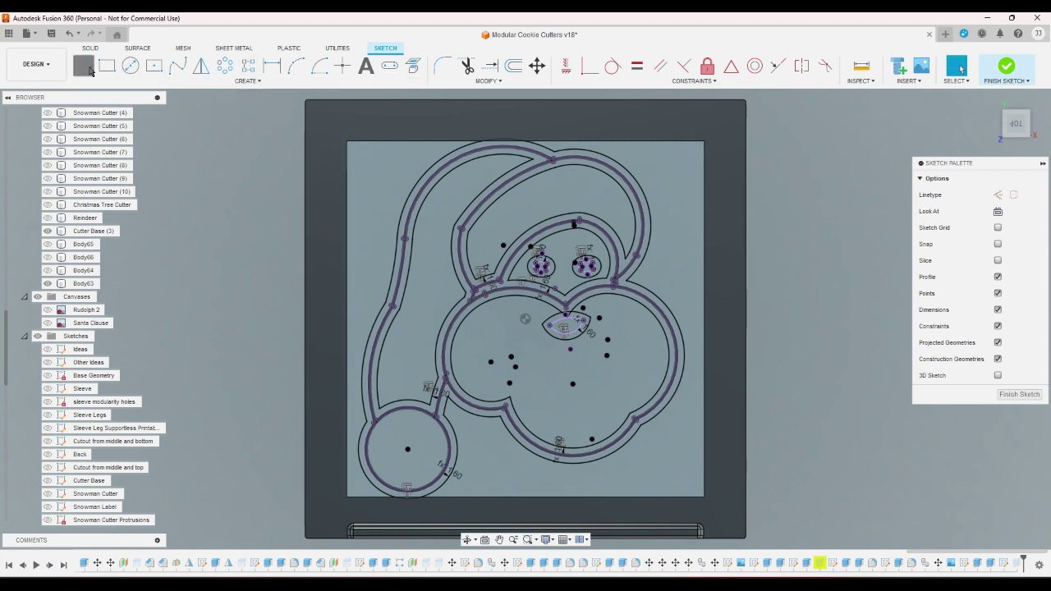
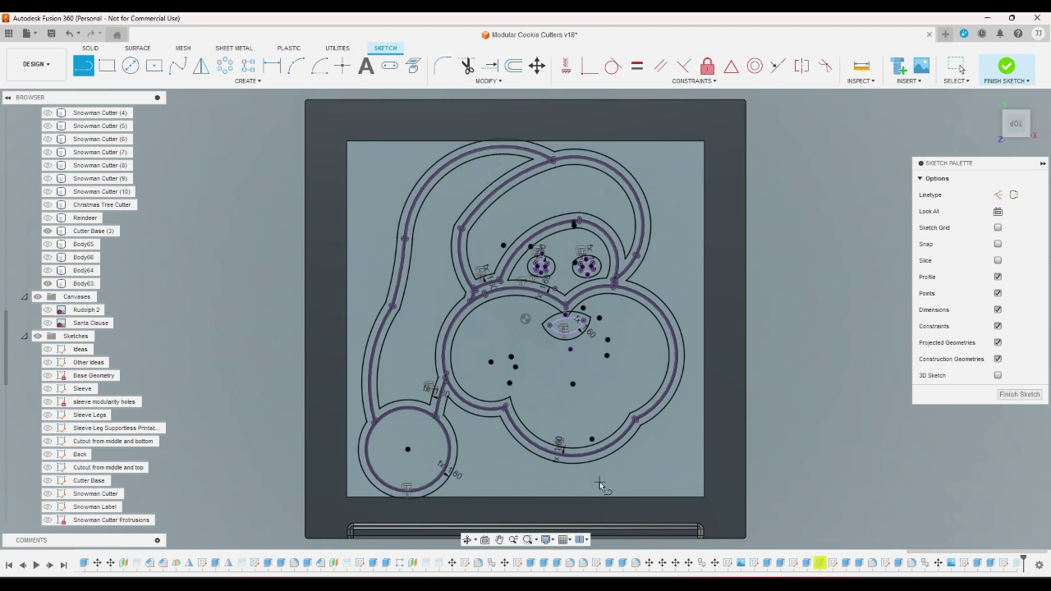
{"action": "left_click", "coordinate": [703, 451]}
{"action": "double_click", "coordinate": [665, 413]}
{"action": "left_click", "coordinate": [667, 496]}
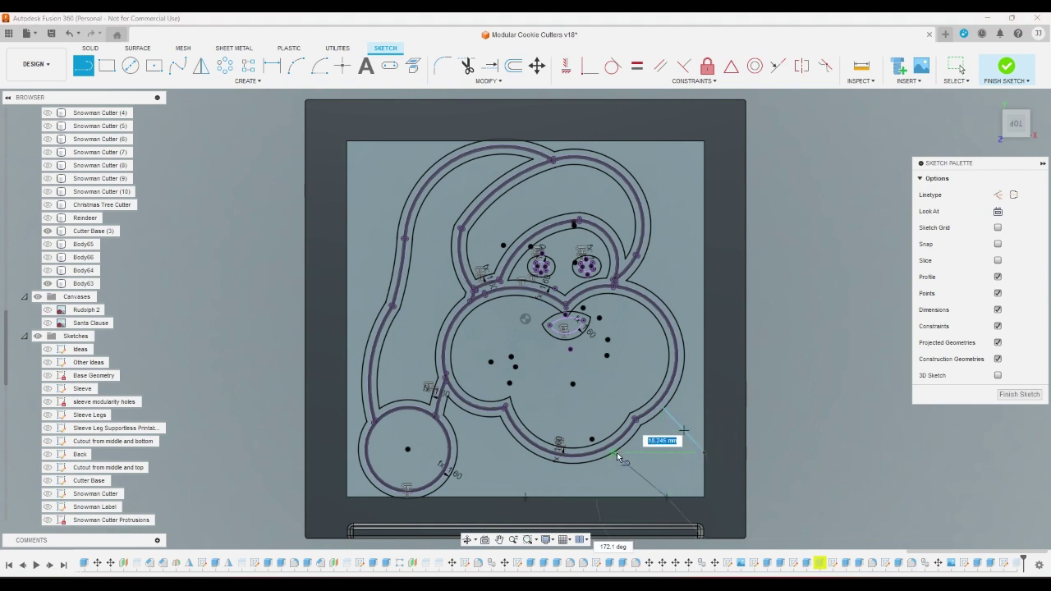
{"action": "double_click", "coordinate": [614, 453]}
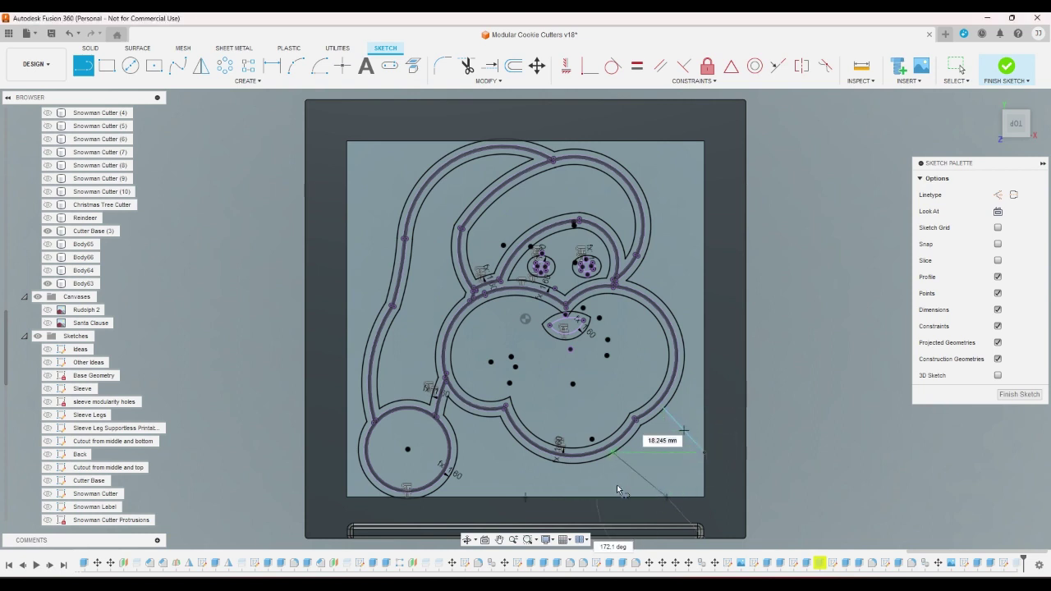
Draw two parallel lines, about 20 mm and 13 mm long, between the hat's left outline and the frame's left inner edge
{"action": "left_click", "coordinate": [419, 173]}
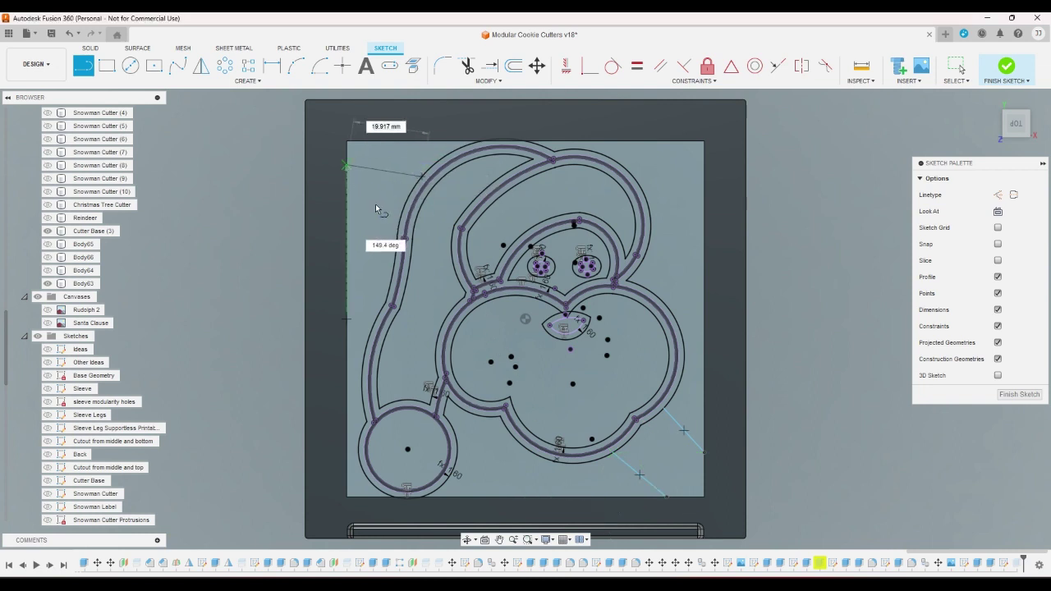
{"action": "left_click", "coordinate": [395, 224]}
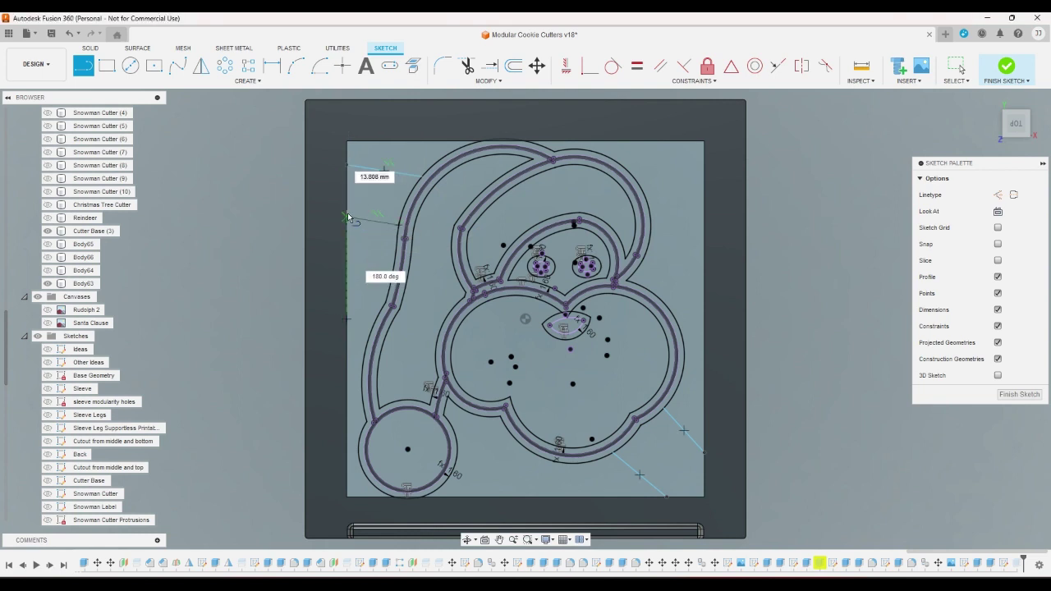
{"action": "left_click", "coordinate": [348, 217]}
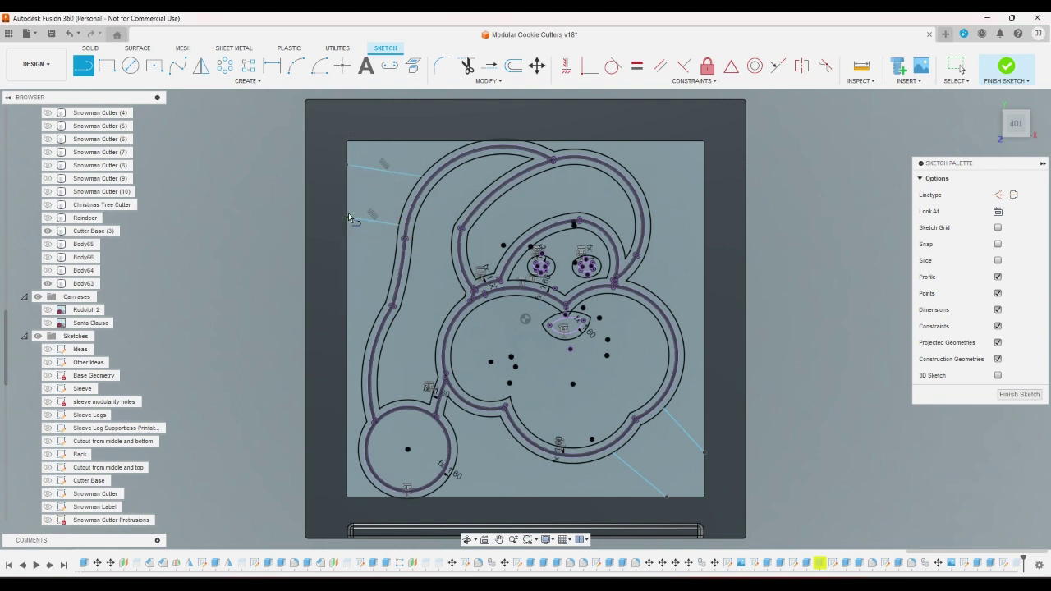
Draw two diagonal lines from the hat's upper-right outline to the frame's top and right inner edges
{"action": "left_click", "coordinate": [642, 188]}
{"action": "left_click", "coordinate": [687, 142]}
{"action": "left_click", "coordinate": [651, 219]}
{"action": "left_click", "coordinate": [705, 176]}
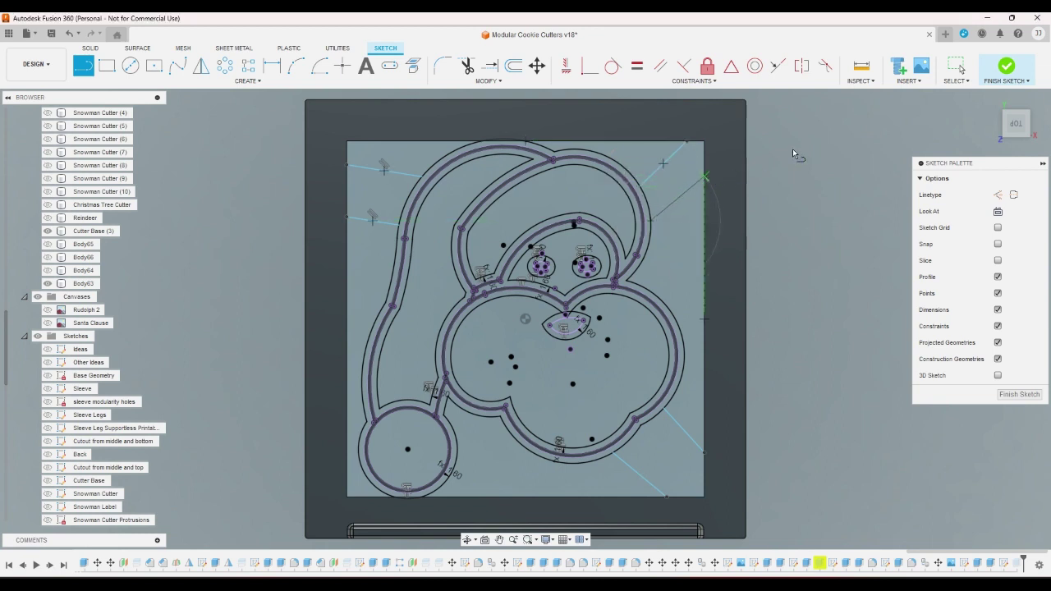
Make the two upper-right connecting lines parallel to each other
{"action": "left_click", "coordinate": [660, 64]}
{"action": "left_click", "coordinate": [681, 197]}
{"action": "left_click", "coordinate": [664, 171]}
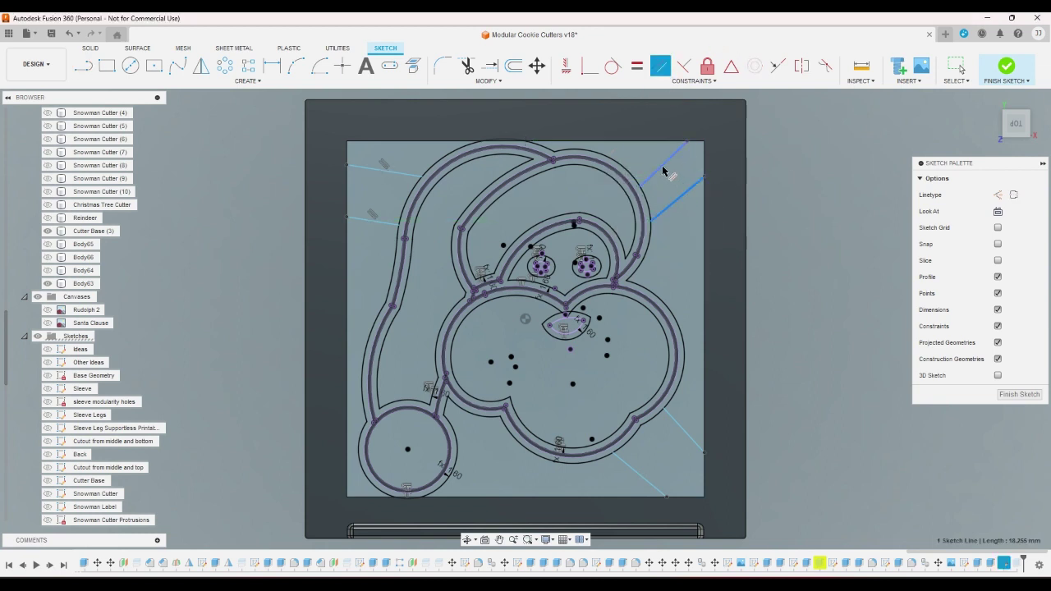
Make the two lower-right connecting lines between the beard outline and the frame parallel to each other
{"action": "left_click", "coordinate": [680, 423]}
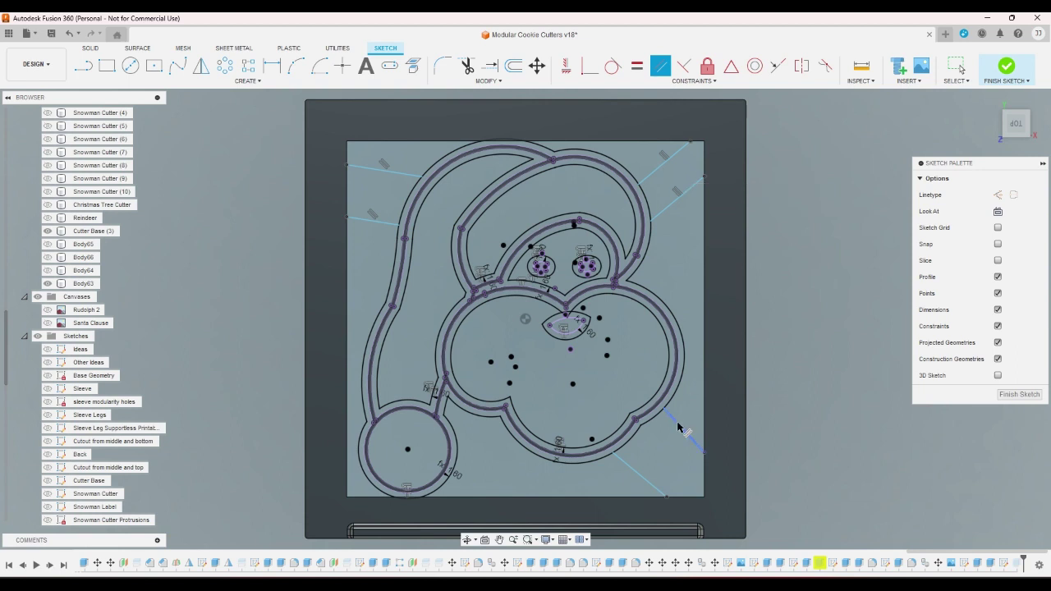
{"action": "left_click", "coordinate": [633, 473]}
{"action": "right_click", "coordinate": [384, 202]}
{"action": "left_click", "coordinate": [431, 200]}
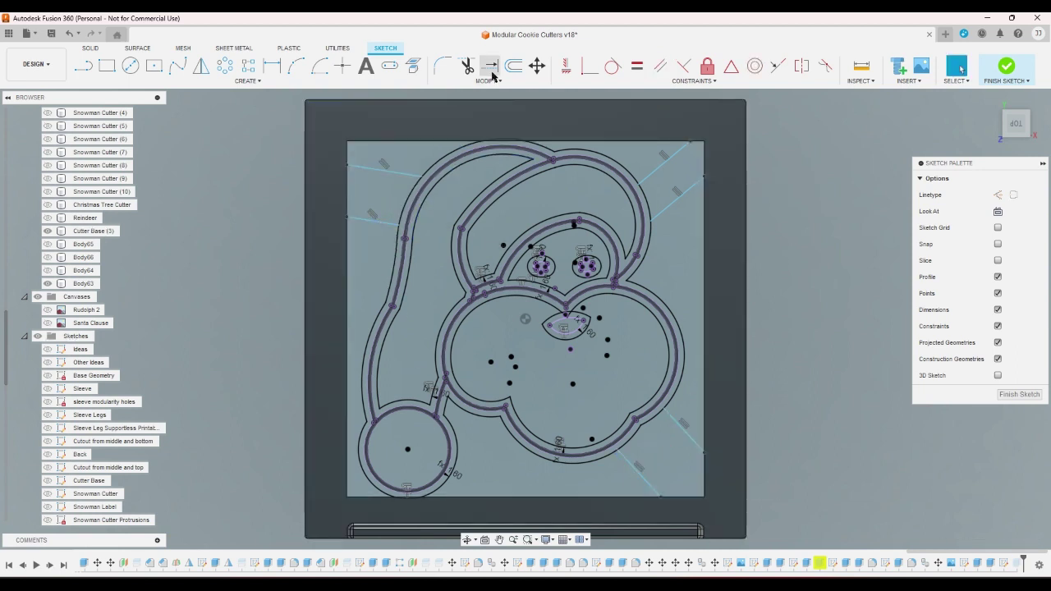
Try to dimension the spacing of the two upper-right connecting lines, then delete the misplaced horizontal dimension
{"action": "left_click", "coordinate": [272, 66]}
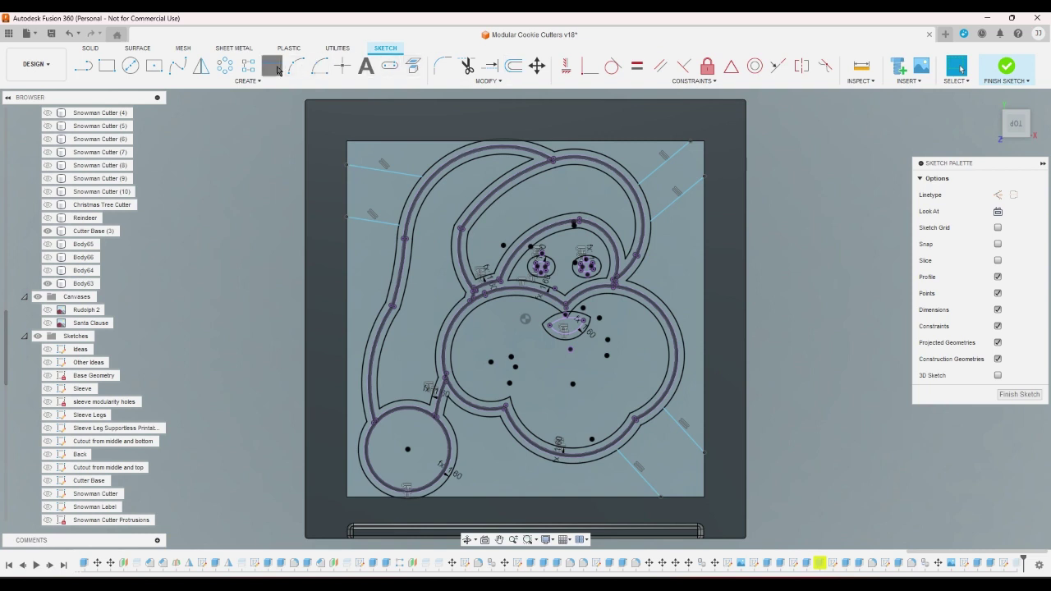
{"action": "left_click", "coordinate": [664, 172]}
{"action": "left_click", "coordinate": [683, 198]}
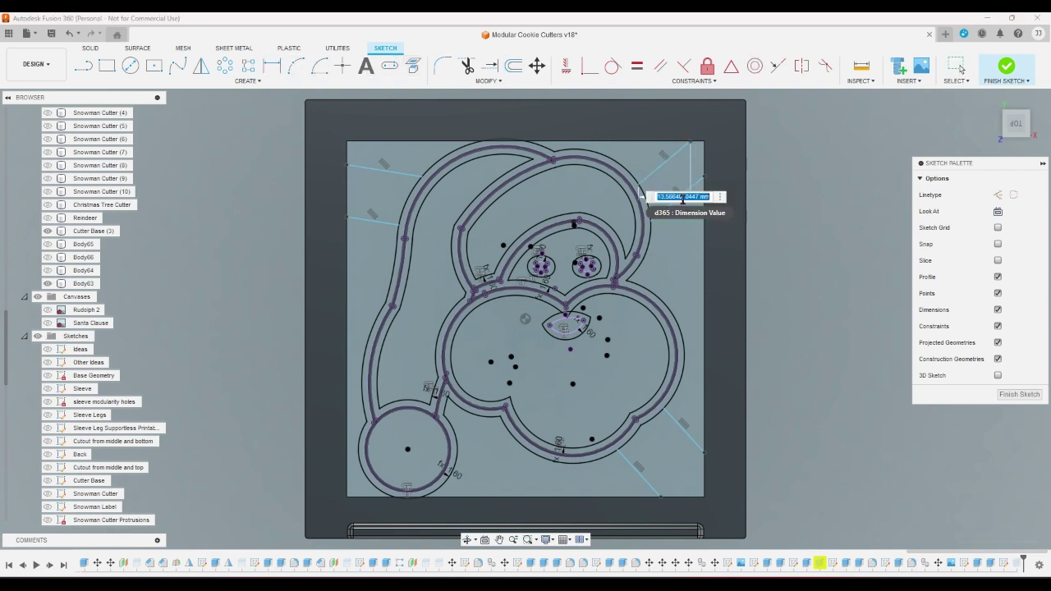
{"action": "key", "text": "Return"}
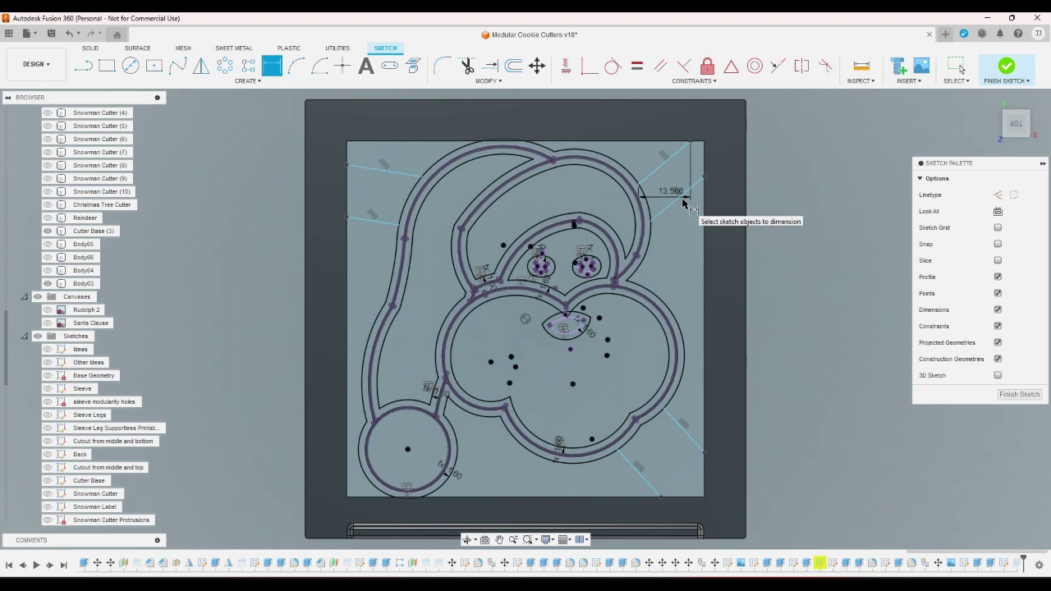
{"action": "right_click", "coordinate": [868, 287]}
{"action": "left_click", "coordinate": [839, 287]}
{"action": "left_click", "coordinate": [669, 197]}
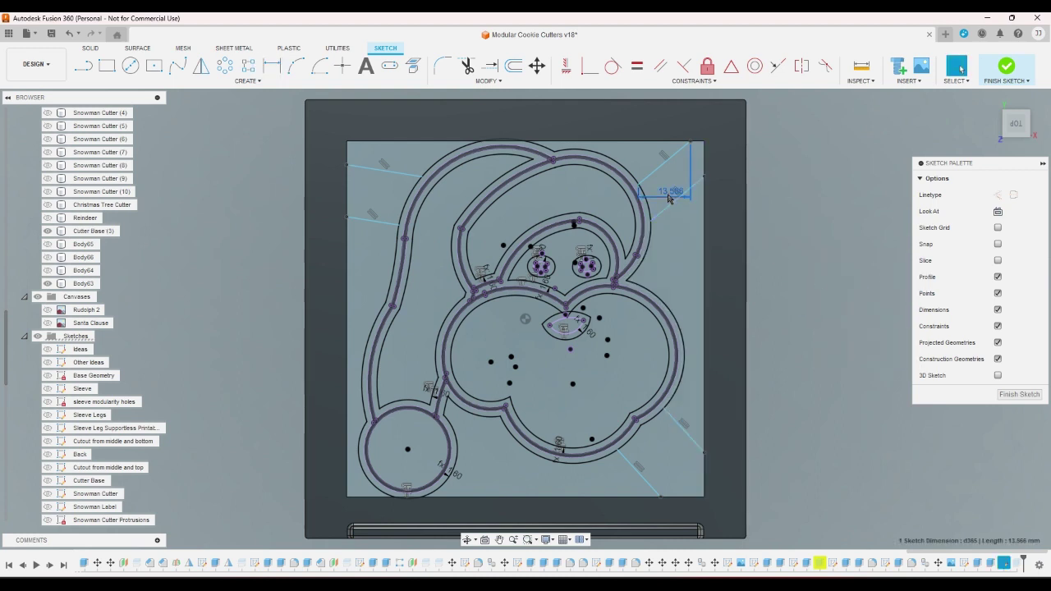
{"action": "key", "text": "Delete"}
Dimension the distance between the two parallel upper-right connecting lines as 10 mm
{"action": "key", "text": "l"}
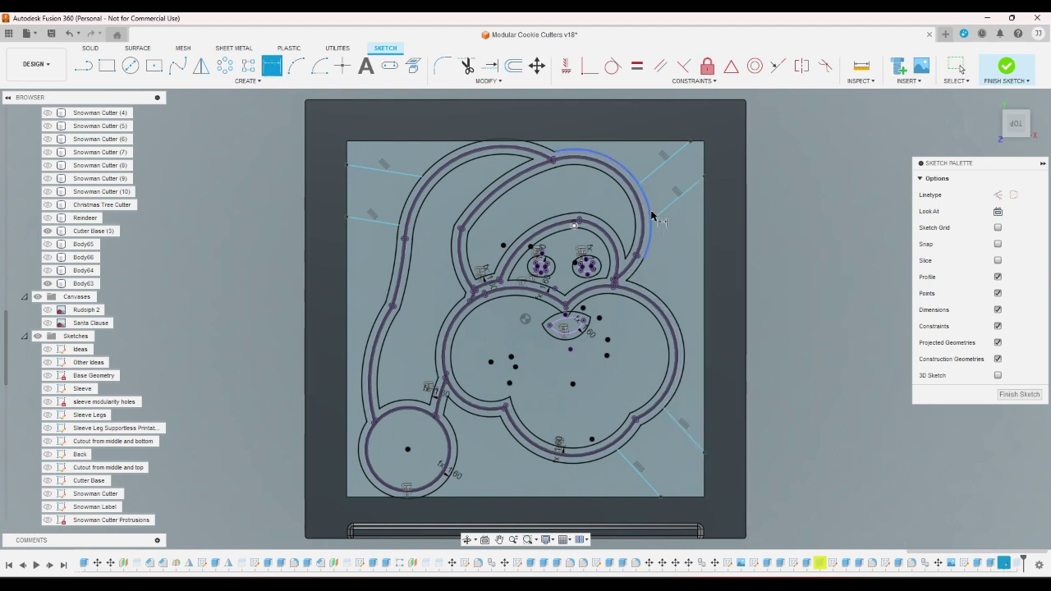
{"action": "left_click", "coordinate": [669, 205]}
{"action": "left_click", "coordinate": [655, 171]}
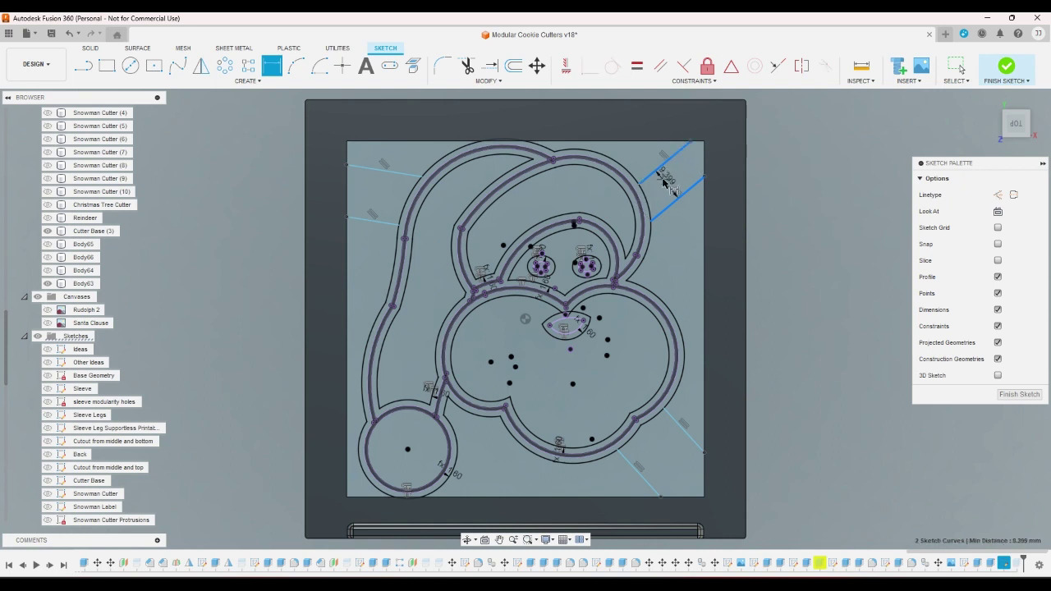
{"action": "left_click", "coordinate": [666, 181]}
{"action": "type", "text": "10"}
{"action": "key", "text": "Return"}
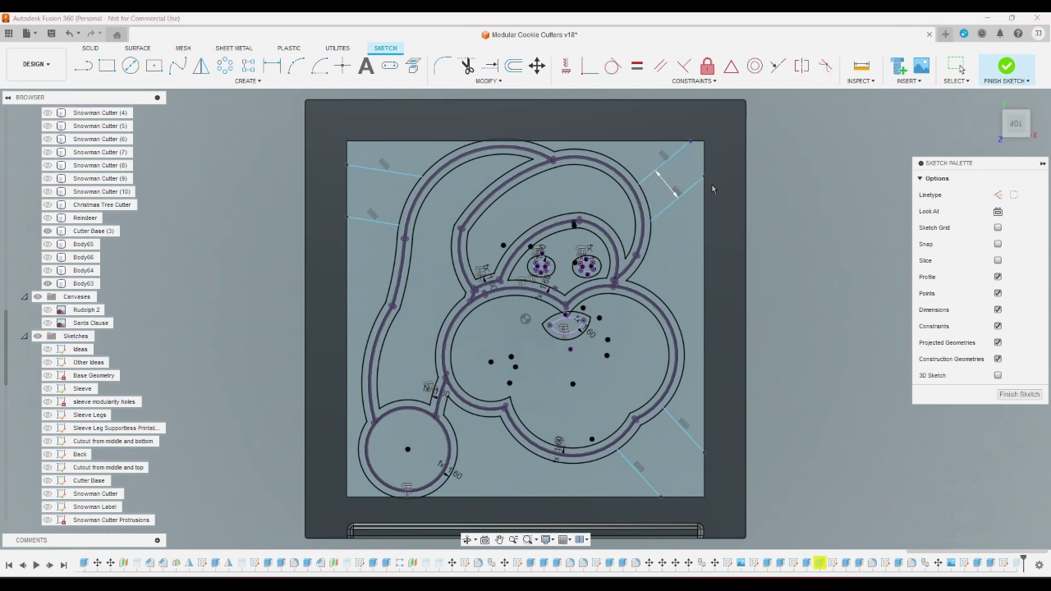
Dimension the distance between the two parallel lower-right connecting lines as 10 mm
{"action": "left_click", "coordinate": [680, 421]}
{"action": "left_click", "coordinate": [637, 469]}
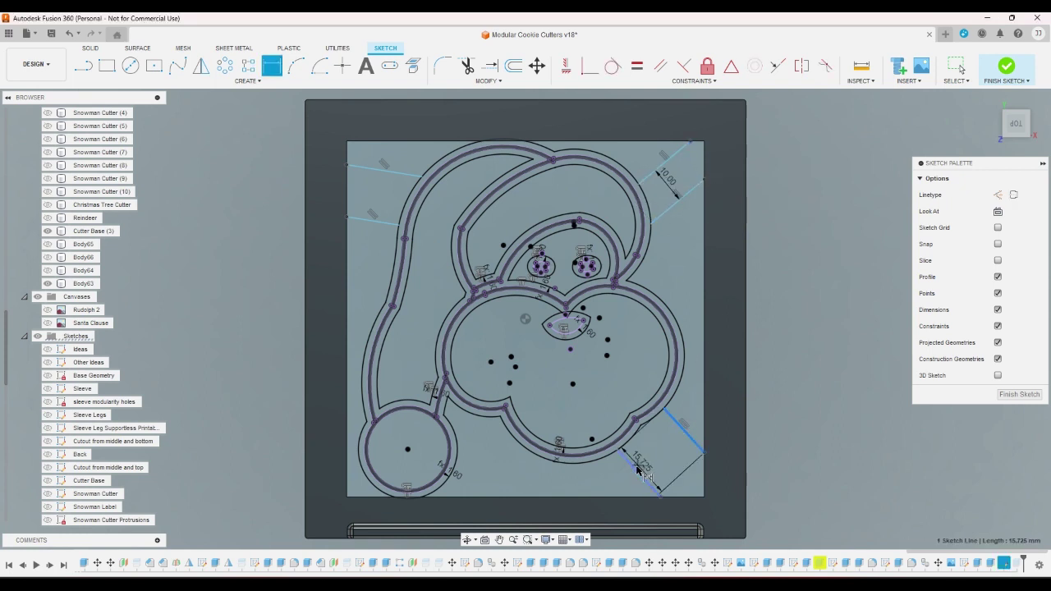
{"action": "left_click", "coordinate": [646, 464]}
{"action": "type", "text": "10"}
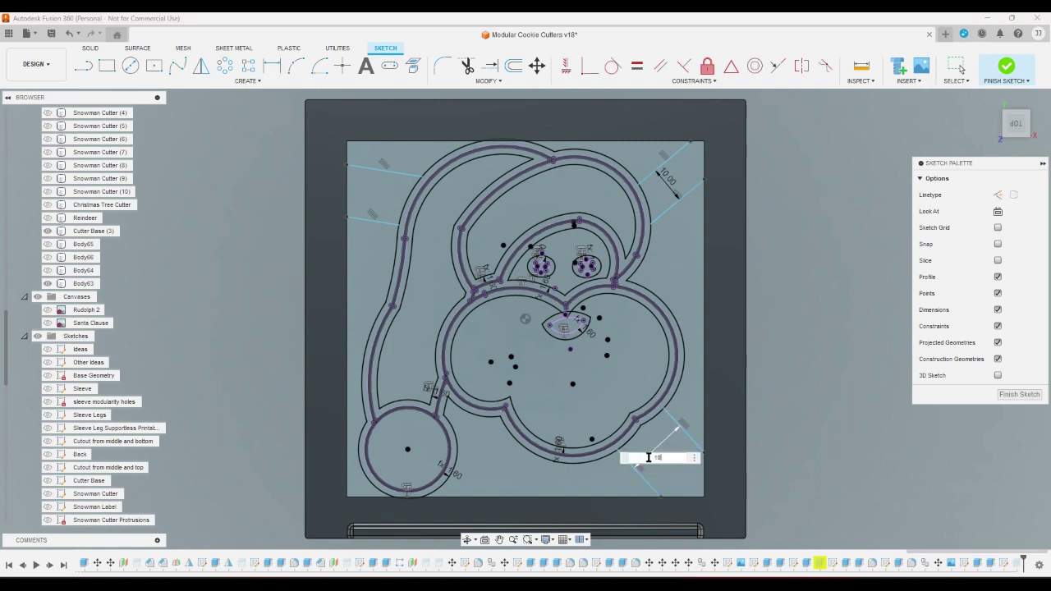
{"action": "key", "text": "Return"}
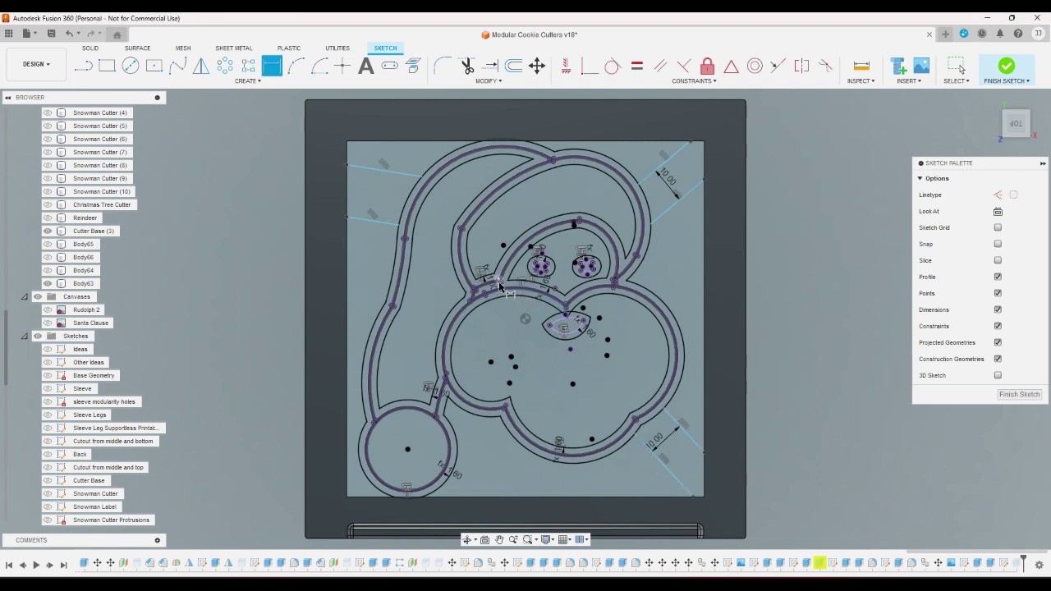
Dimension the distance between the two parallel connecting lines at the hat's left side as 10 mm and finish the sketch
{"action": "left_click", "coordinate": [379, 222]}
{"action": "left_click", "coordinate": [382, 170]}
{"action": "left_click", "coordinate": [379, 191]}
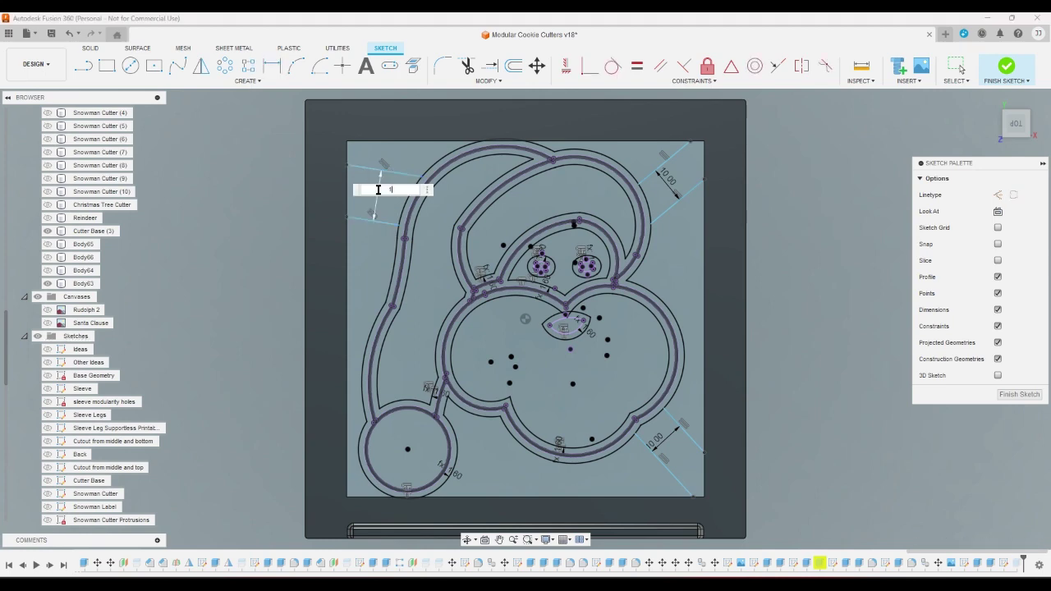
{"action": "type", "text": "10"}
{"action": "key", "text": "Return"}
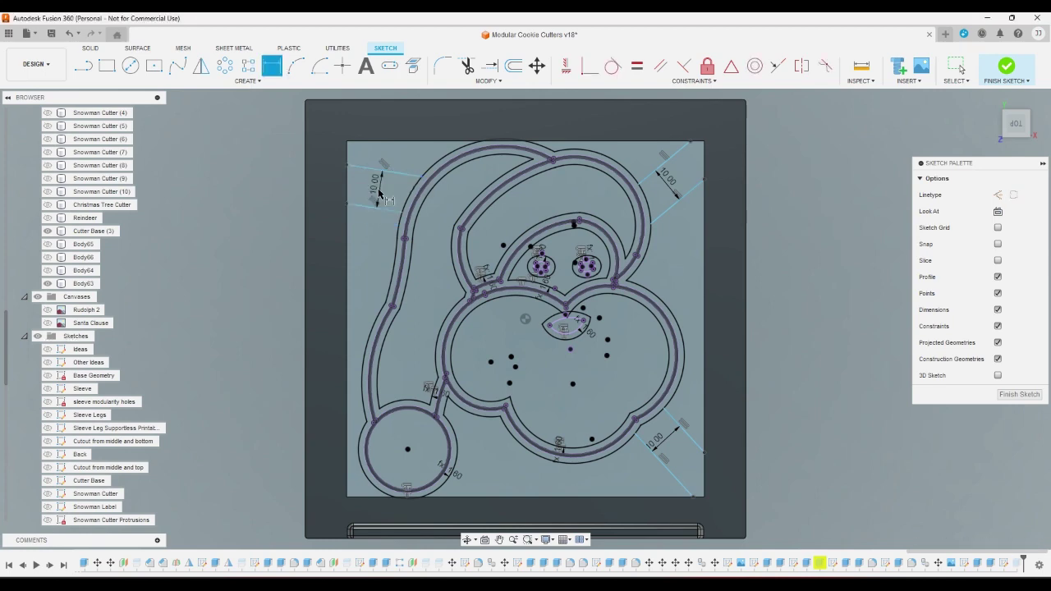
{"action": "left_click", "coordinate": [1006, 71]}
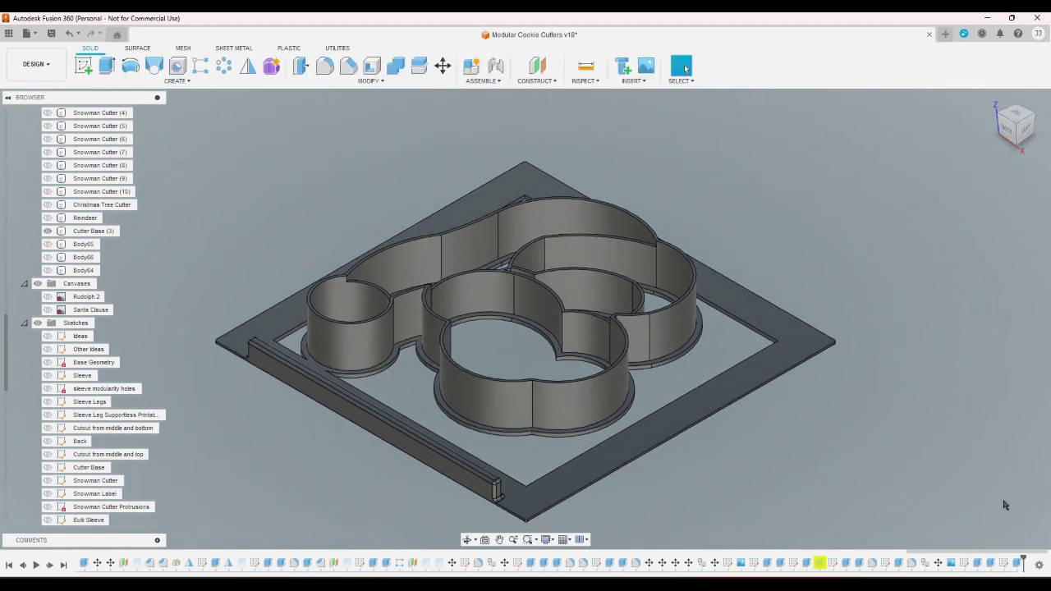
Edit the last base extrusion to include the three strut profiles between the Santa outline and the frame
{"action": "double_click", "coordinate": [1014, 564]}
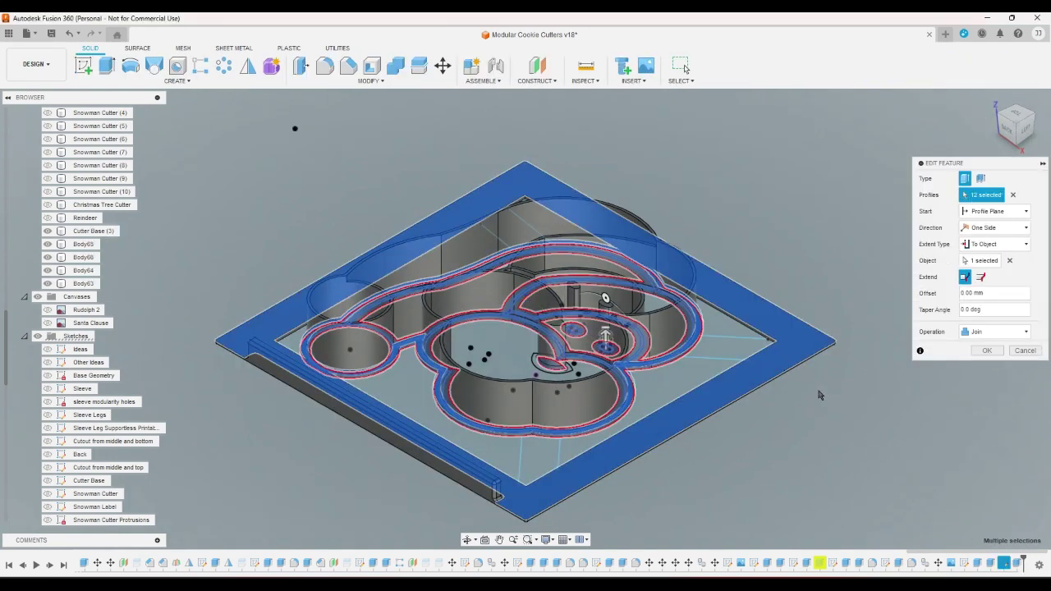
{"action": "left_click", "coordinate": [739, 349]}
{"action": "left_click", "coordinate": [538, 465]}
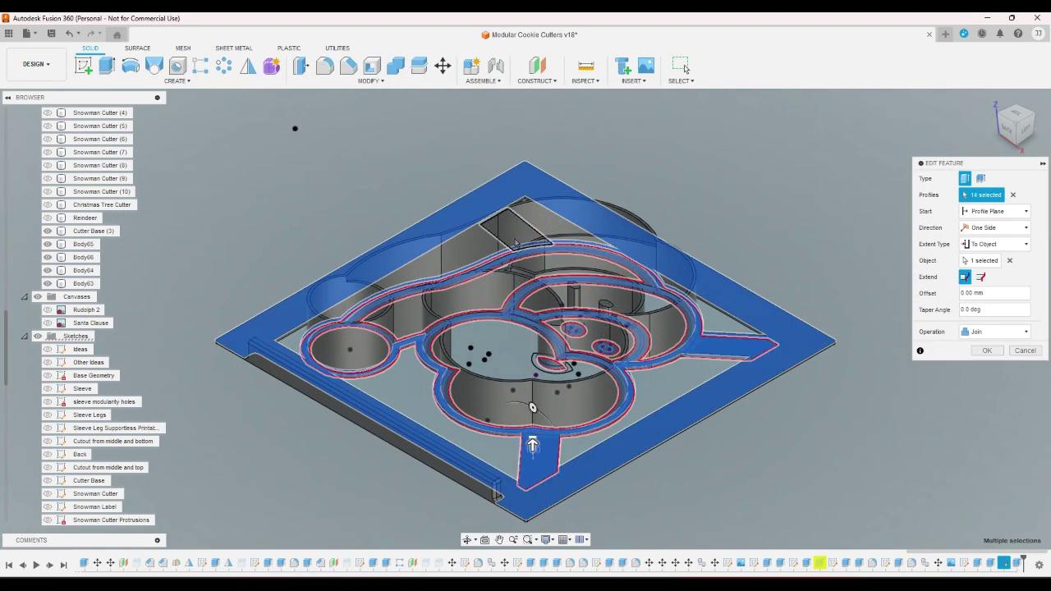
{"action": "left_click", "coordinate": [516, 238]}
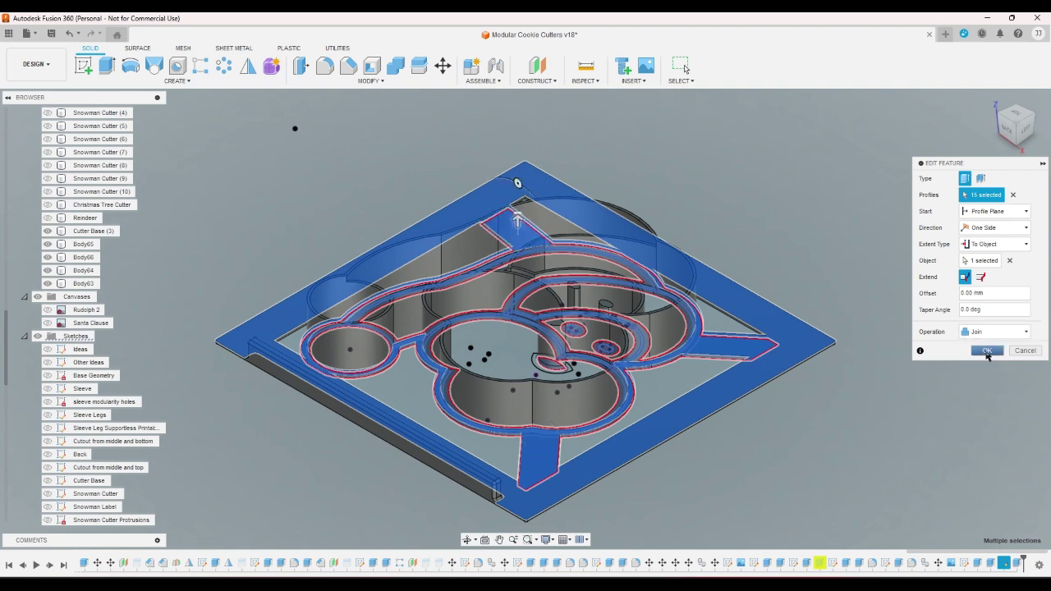
{"action": "left_click", "coordinate": [988, 351]}
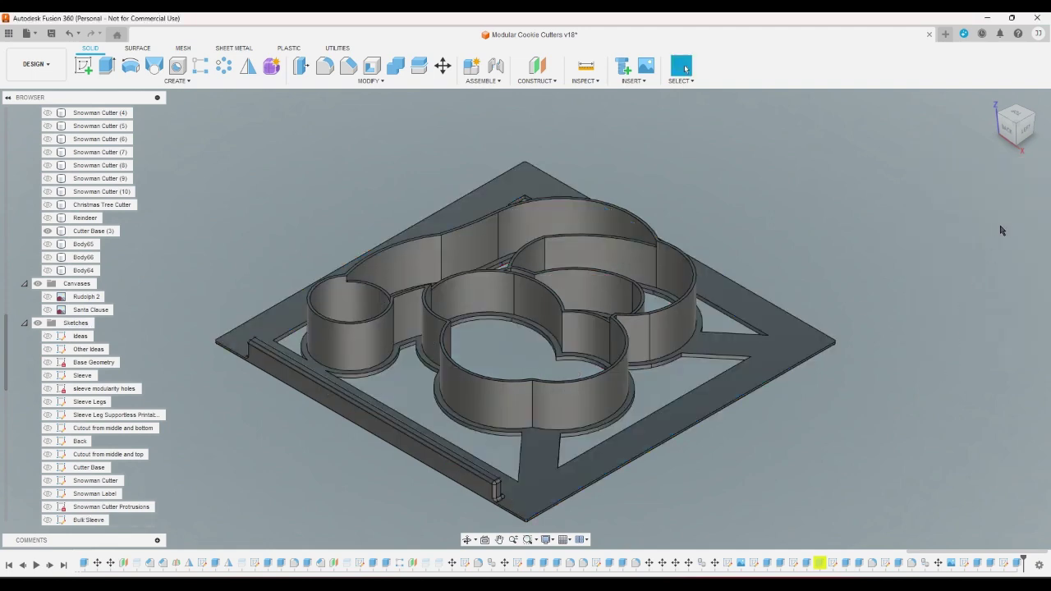
Examine the Santa cutter's struts and frame from underneath, from above and in isometric view
{"action": "left_click", "coordinate": [1017, 147]}
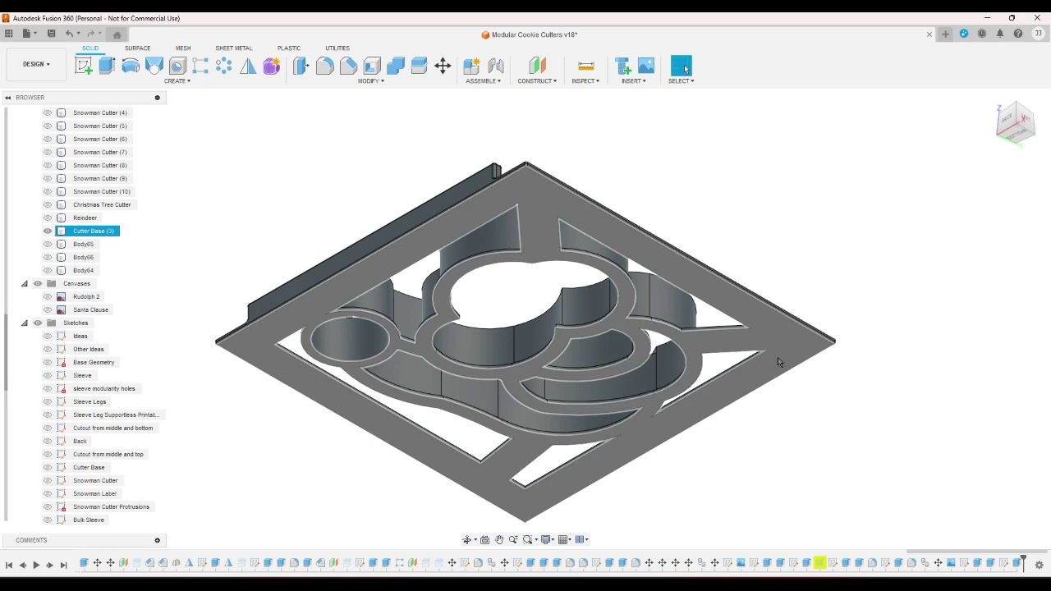
{"action": "left_click", "coordinate": [990, 100]}
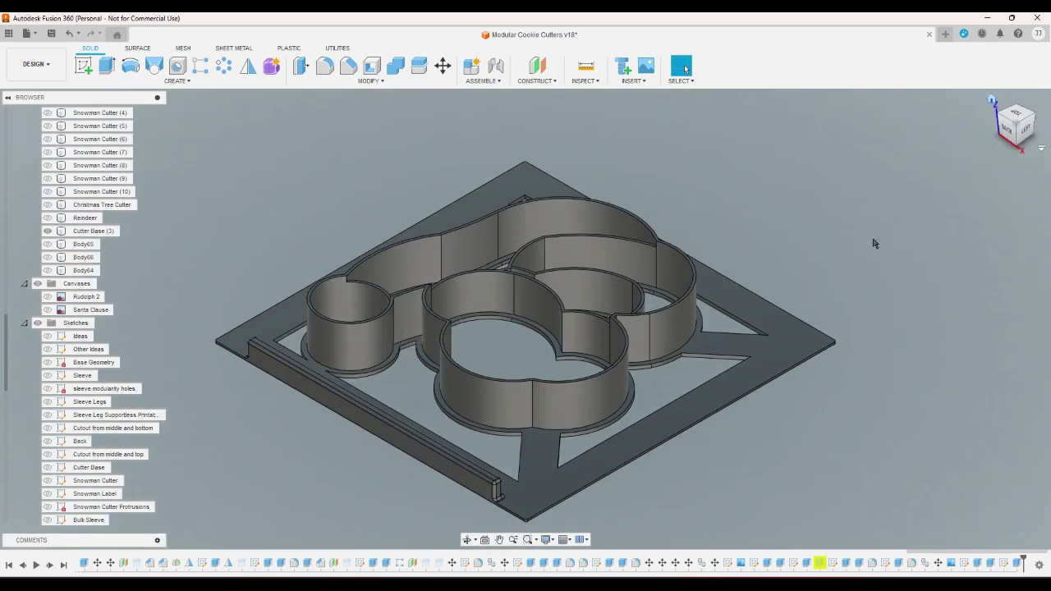
{"action": "left_click", "coordinate": [1018, 121]}
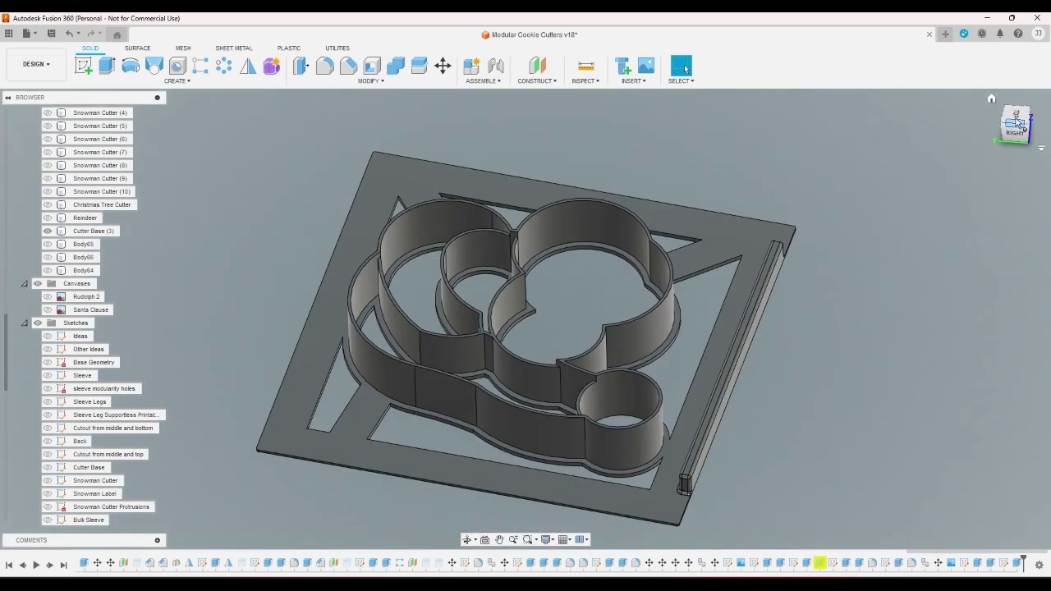
{"action": "left_click", "coordinate": [1018, 122]}
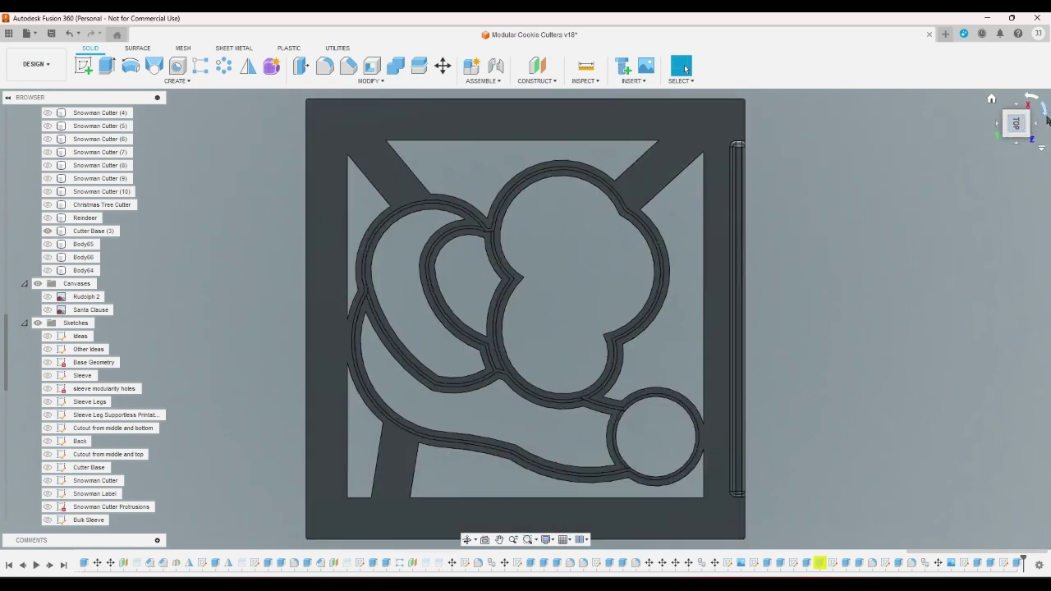
{"action": "left_click", "coordinate": [1045, 113]}
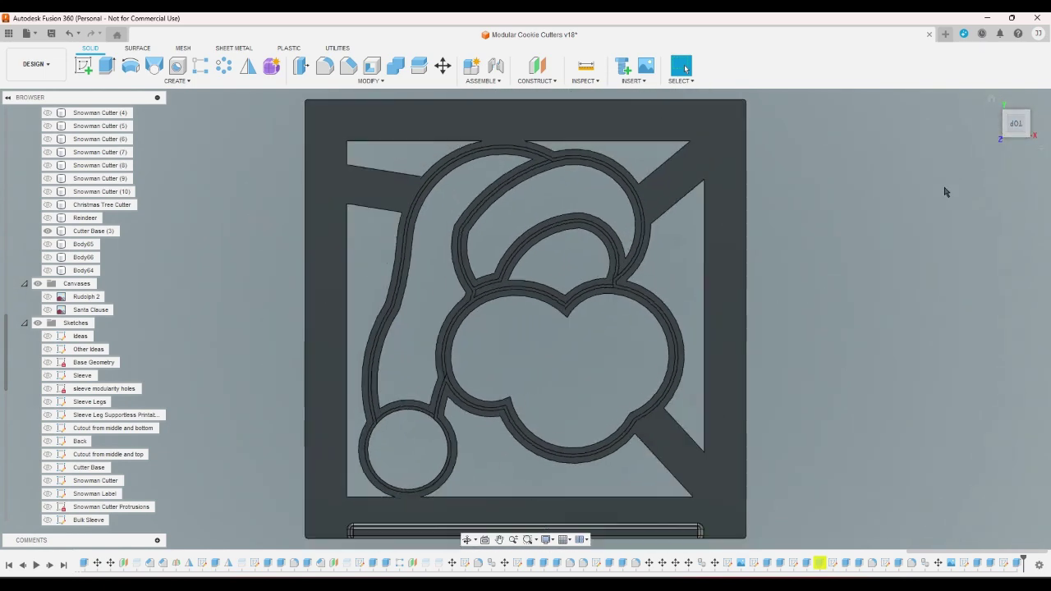
{"action": "left_click", "coordinate": [993, 100]}
{"action": "left_click", "coordinate": [1015, 117]}
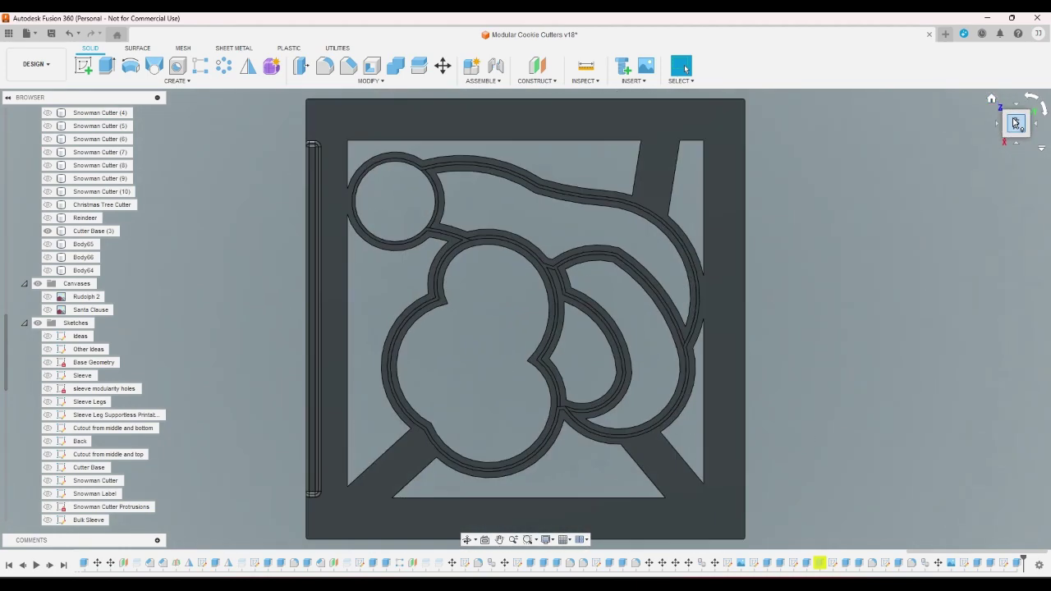
{"action": "left_click", "coordinate": [1031, 97]}
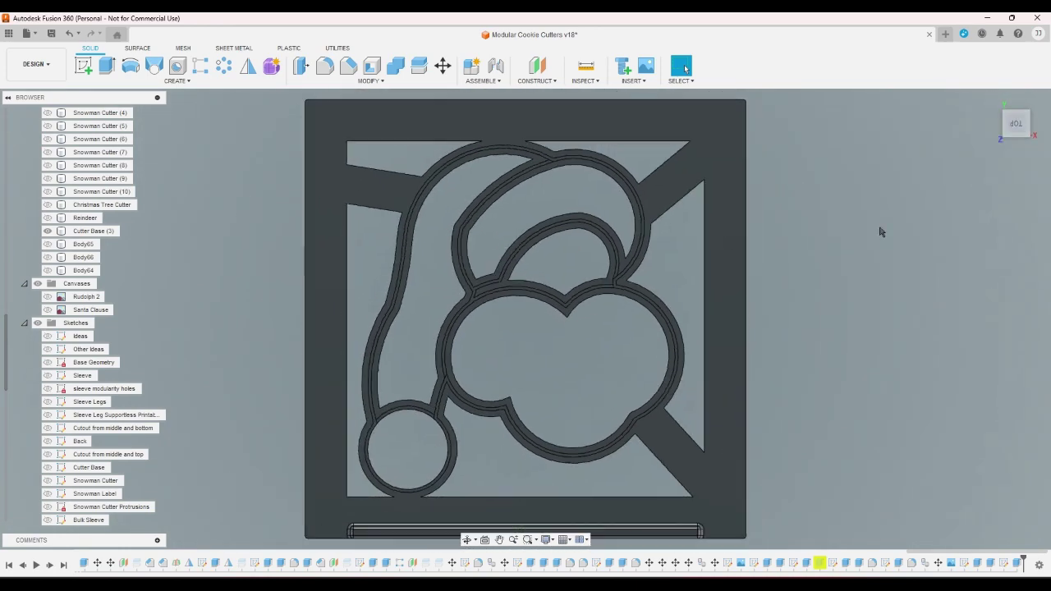
{"action": "left_click", "coordinate": [993, 101]}
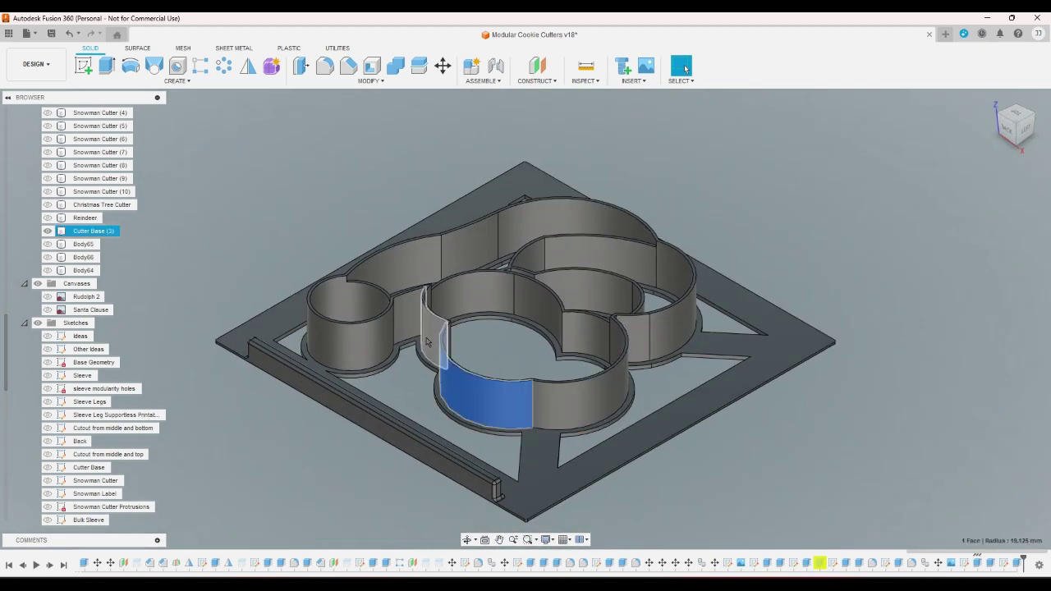
{"action": "left_click", "coordinate": [1015, 123]}
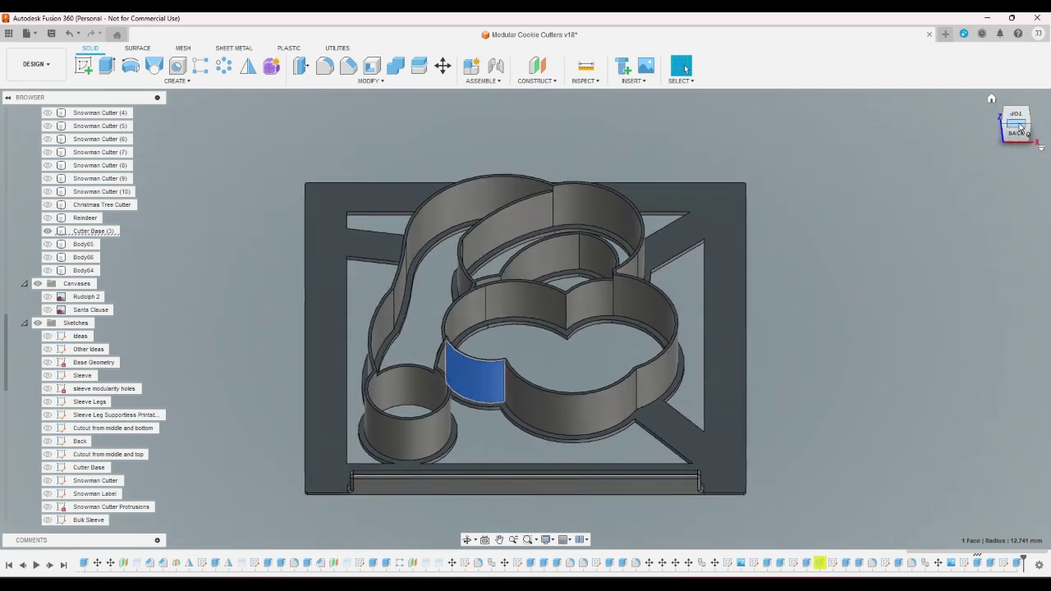
{"action": "left_click", "coordinate": [1018, 125]}
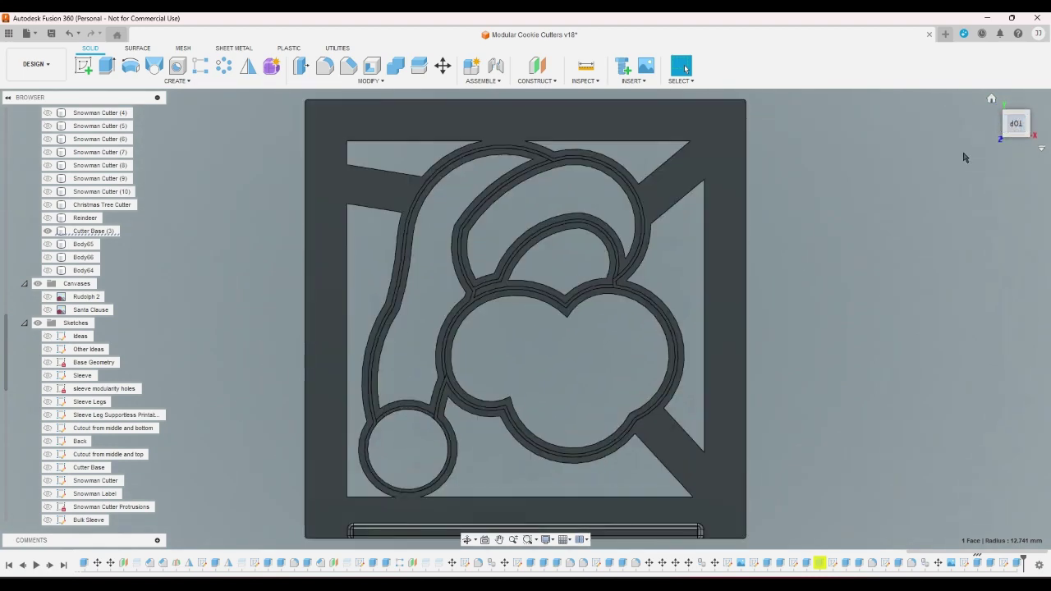
{"action": "left_click", "coordinate": [47, 231]}
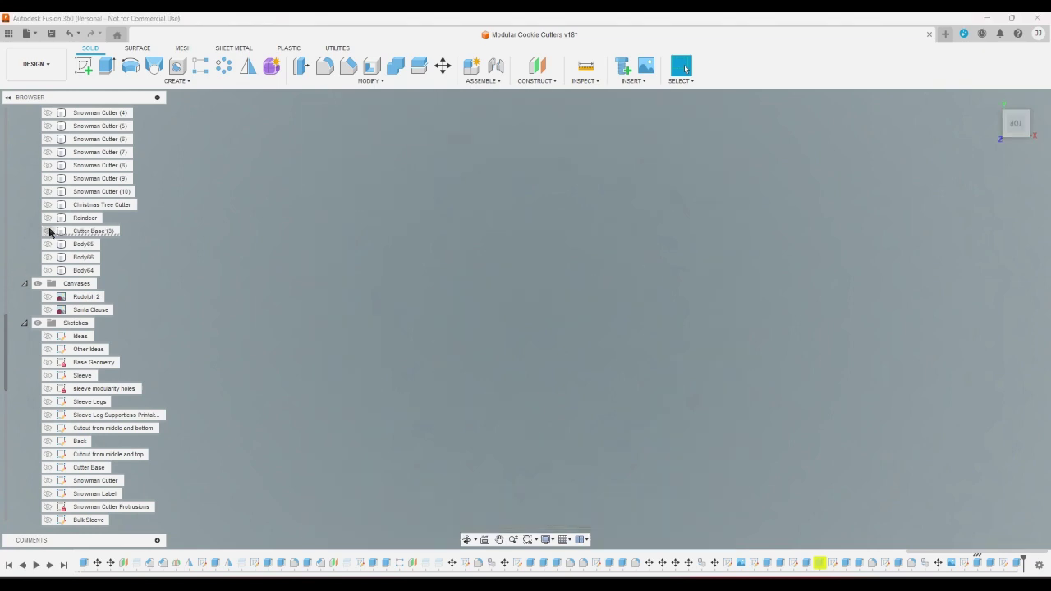
{"action": "left_click", "coordinate": [47, 231]}
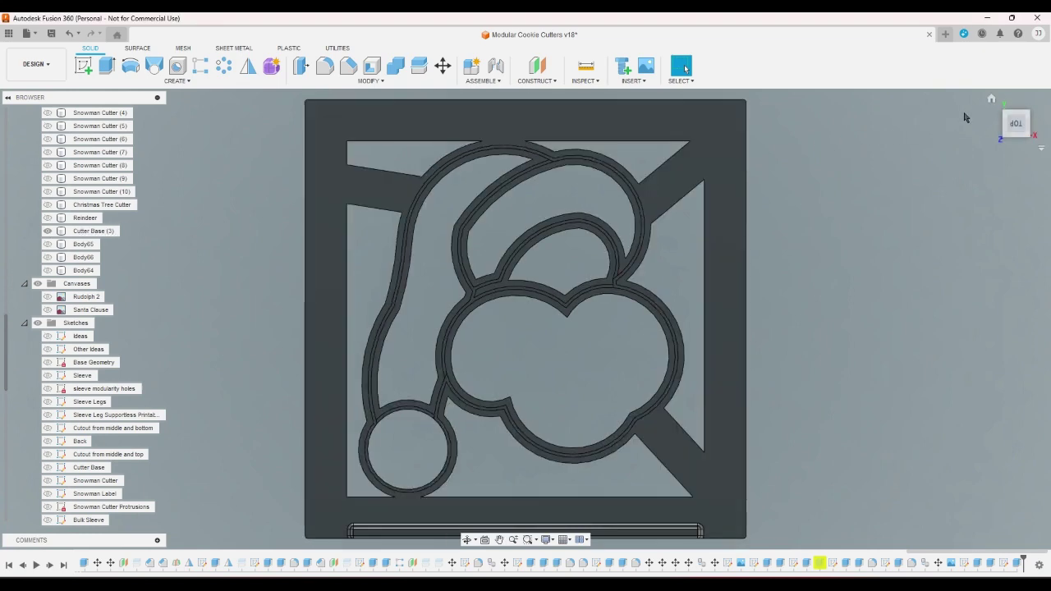
Start a sketch on the outer vertical face of the frame's raised rail and project that face's outline into it
{"action": "left_click", "coordinate": [992, 101]}
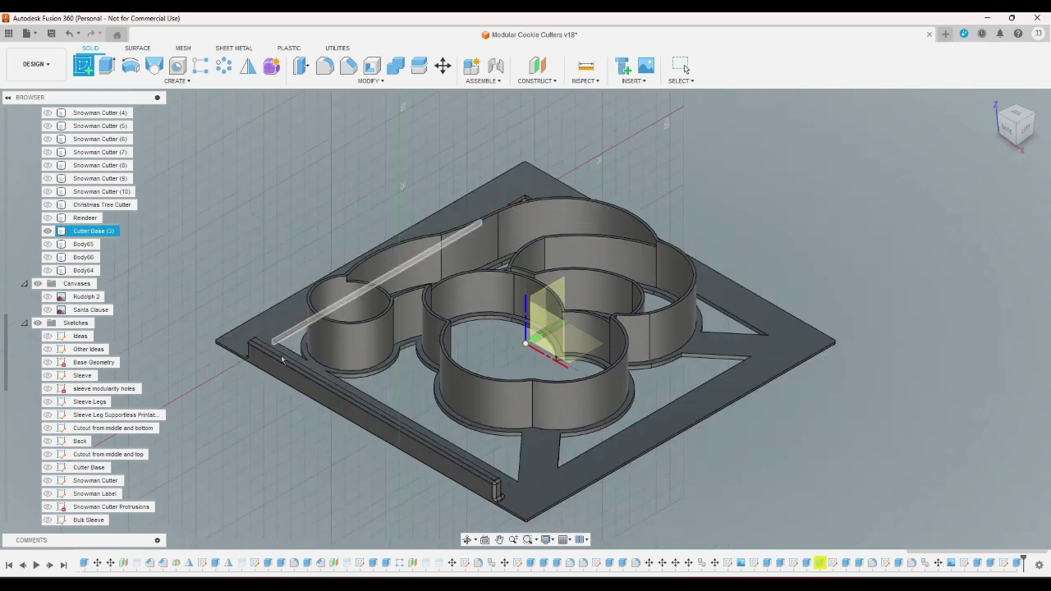
{"action": "left_click", "coordinate": [291, 382]}
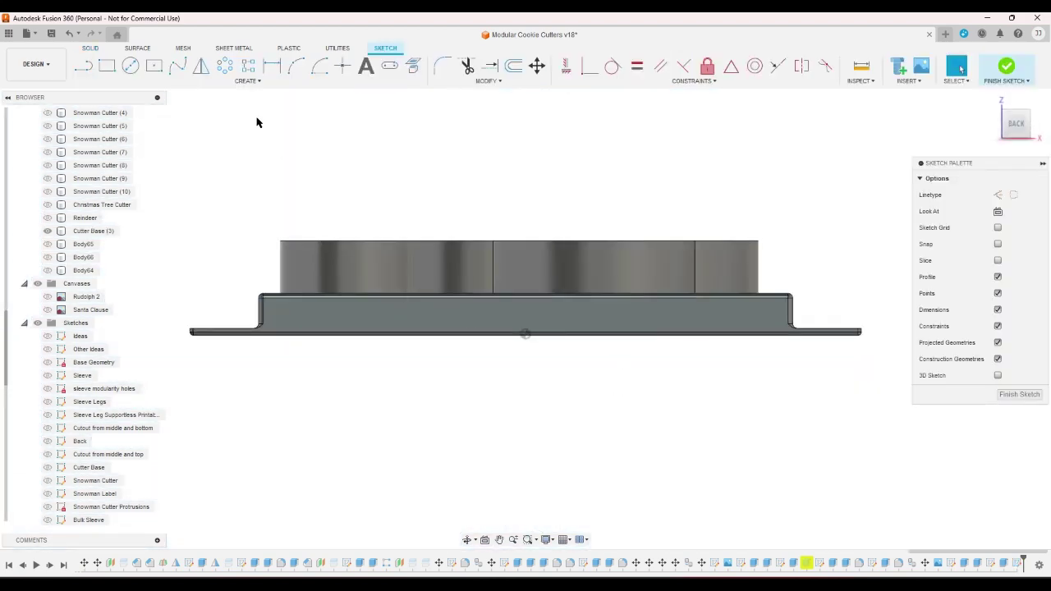
{"action": "left_click", "coordinate": [413, 66]}
{"action": "left_click", "coordinate": [307, 318]}
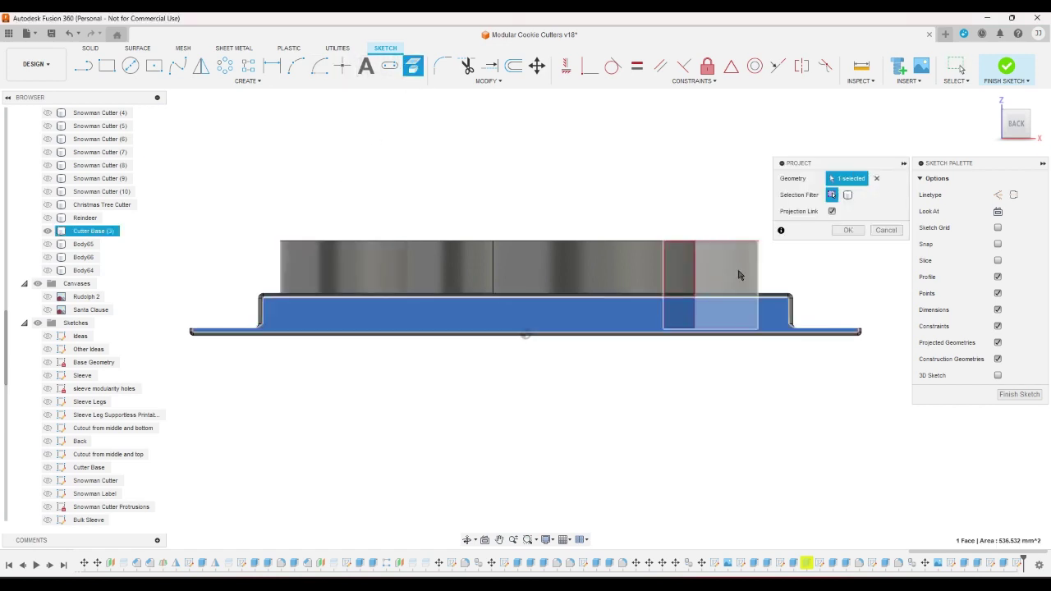
{"action": "left_click", "coordinate": [848, 230]}
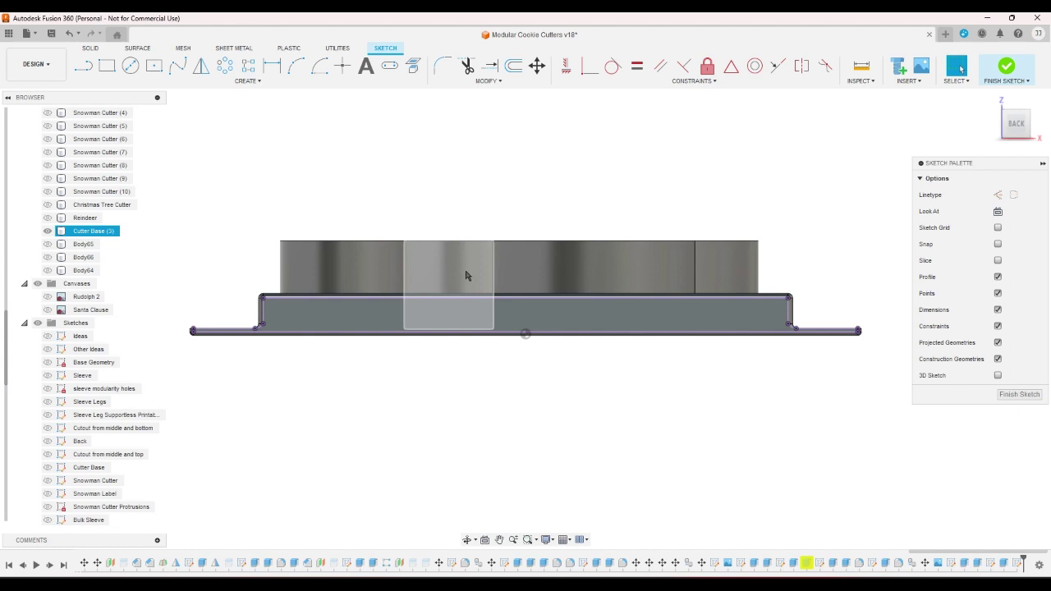
Draw a vertical and a horizontal line forming a square corner at the rail face's lower-left fillet, constraining the lower line horizontal
{"action": "left_click", "coordinate": [83, 66]}
{"action": "scroll", "coordinate": [226, 340], "scroll_direction": "up", "scroll_amount": 5}
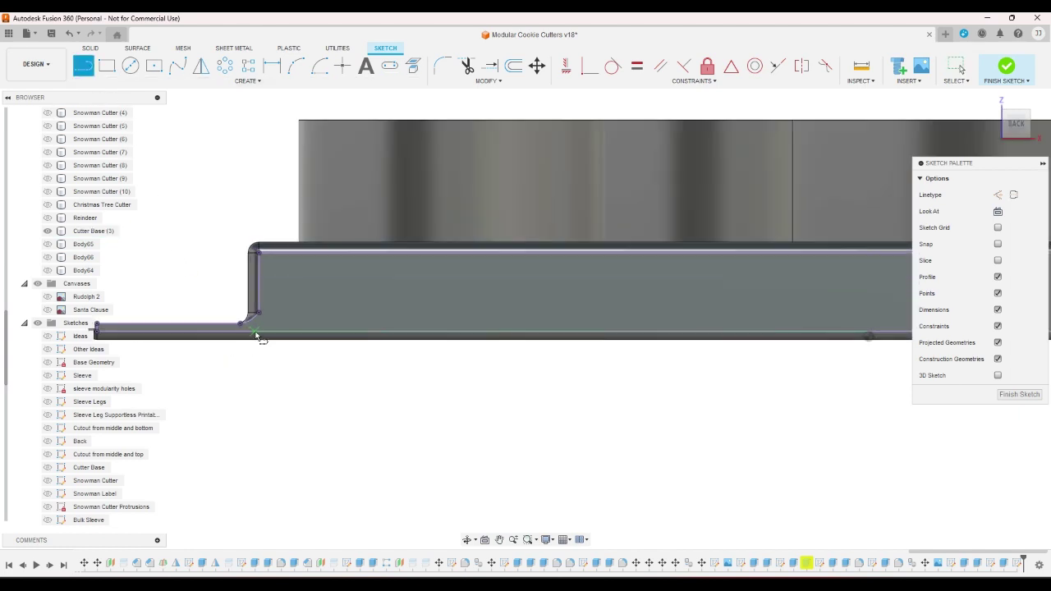
{"action": "scroll", "coordinate": [258, 328], "scroll_direction": "up", "scroll_amount": 2}
{"action": "left_click", "coordinate": [260, 295]}
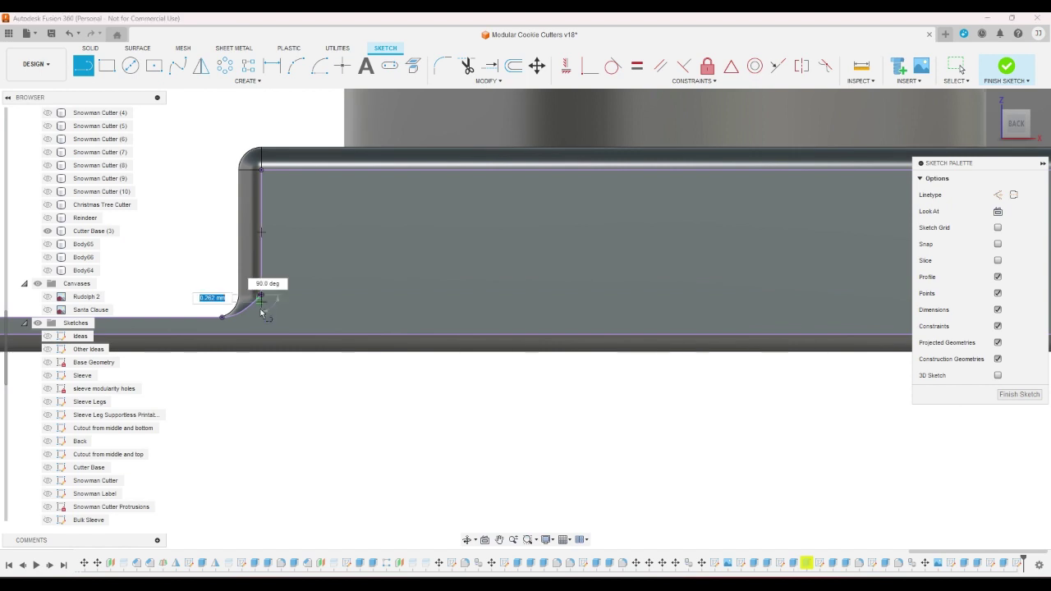
{"action": "left_click", "coordinate": [260, 317]}
{"action": "left_click", "coordinate": [222, 316]}
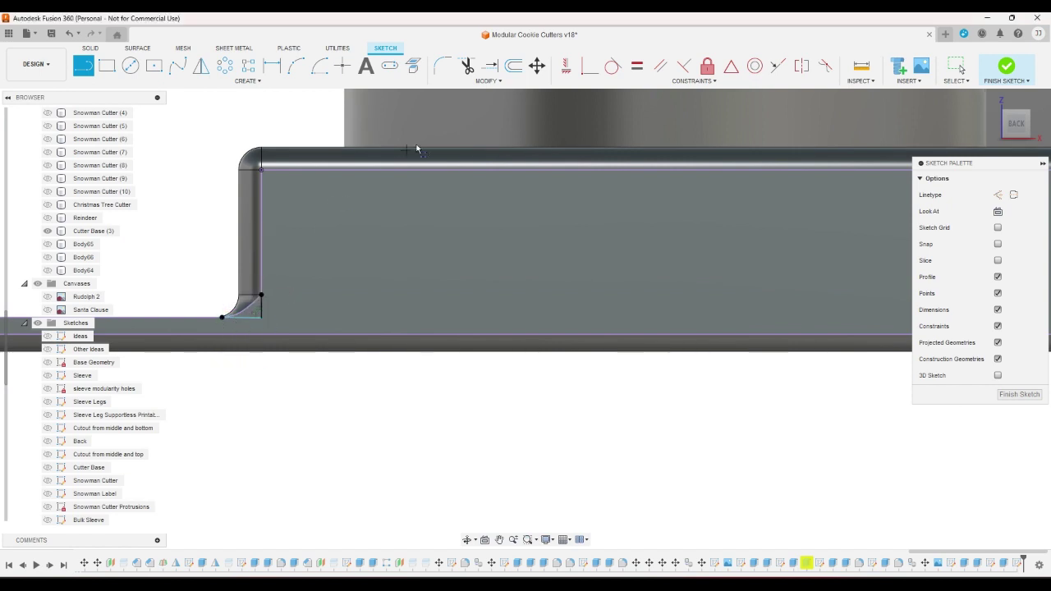
{"action": "left_click", "coordinate": [566, 66]}
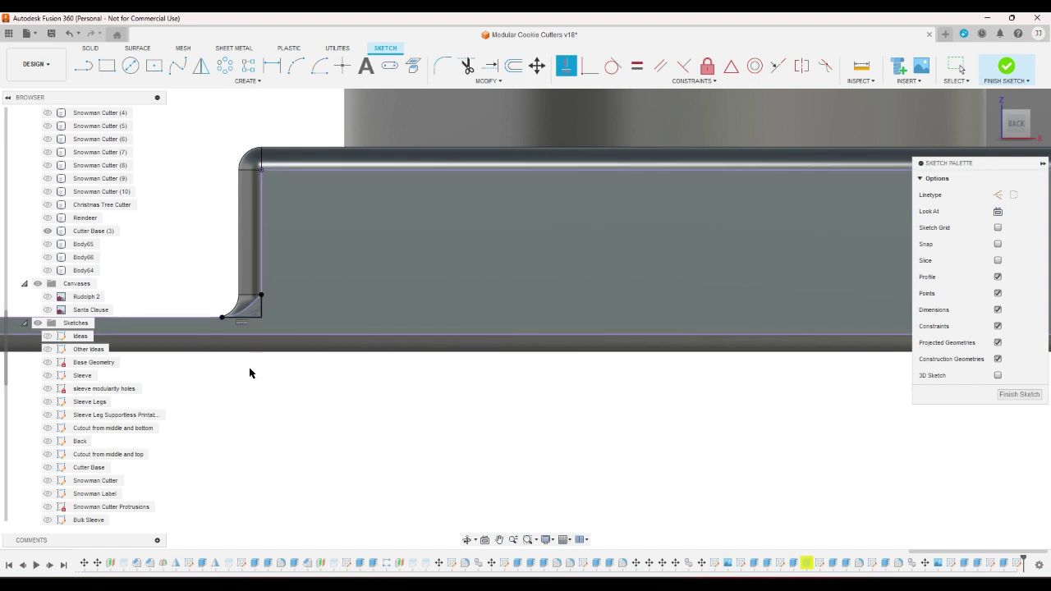
{"action": "key", "text": "h"}
{"action": "right_click", "coordinate": [290, 375]}
{"action": "left_click", "coordinate": [278, 375]}
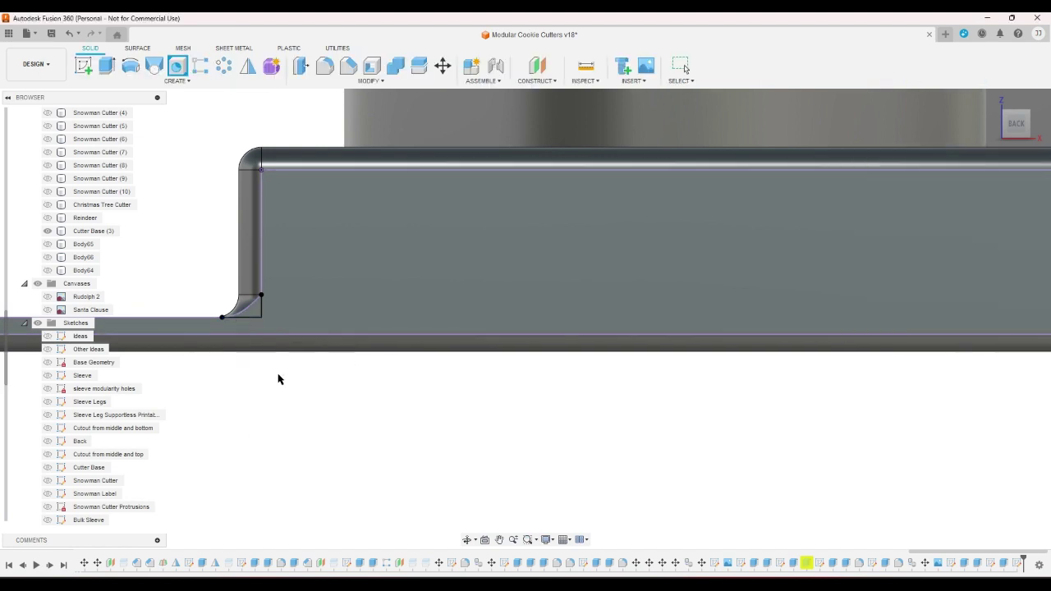
Place a sketch text box on the rail face starting from the new lower-left corner and enter the text "San ta"
{"action": "scroll", "coordinate": [241, 358], "scroll_direction": "down", "scroll_amount": 4}
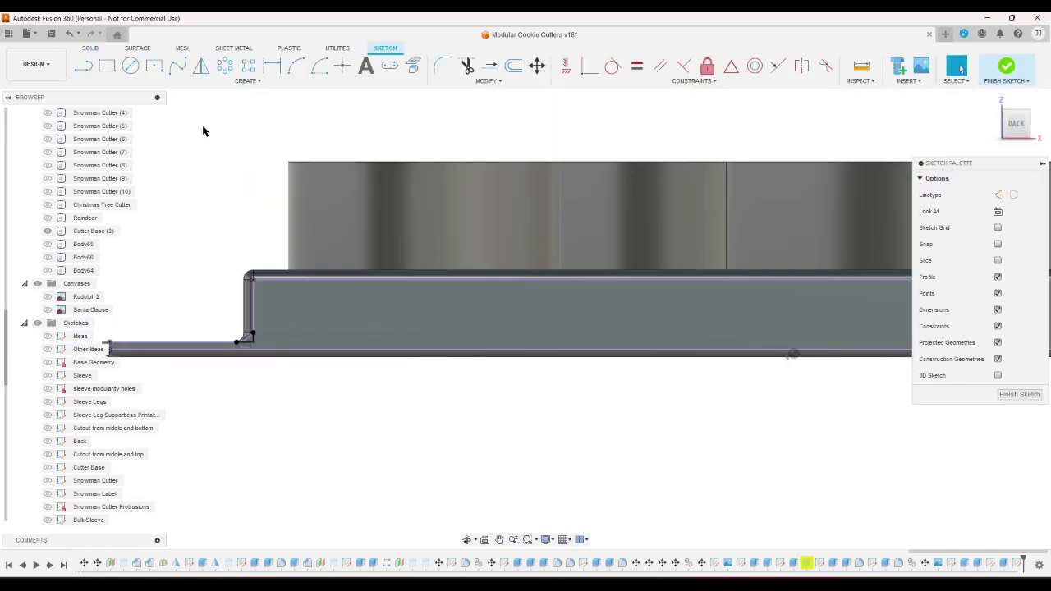
{"action": "left_click", "coordinate": [367, 66]}
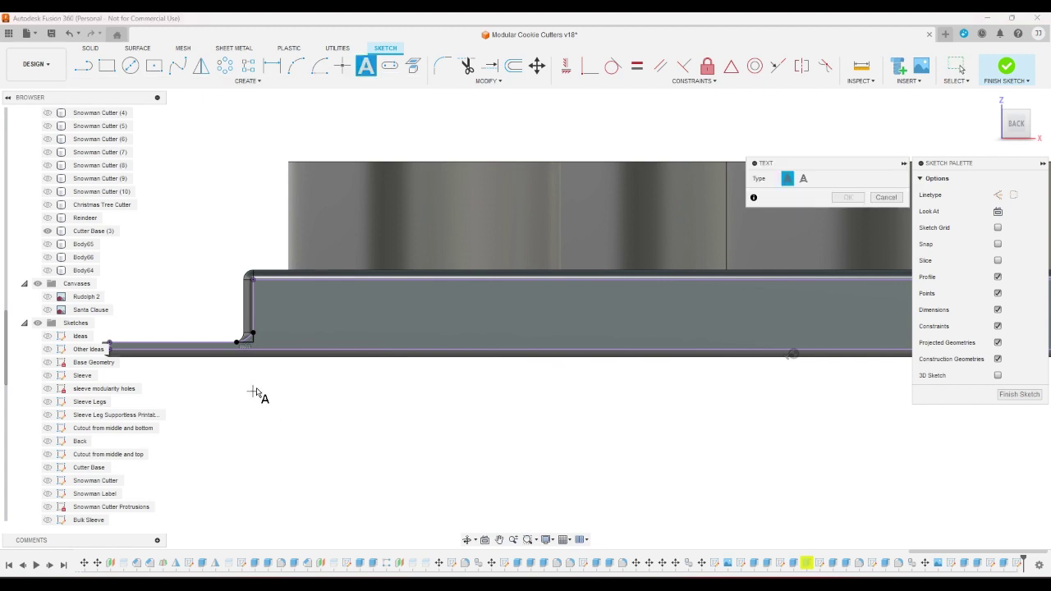
{"action": "scroll", "coordinate": [428, 369], "scroll_direction": "down", "scroll_amount": 2}
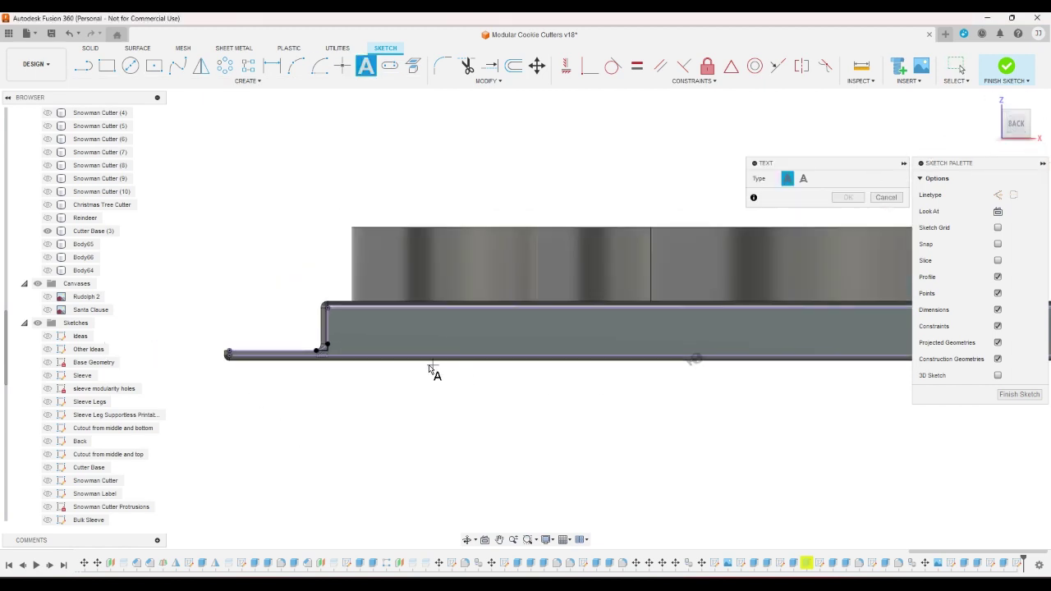
{"action": "scroll", "coordinate": [386, 369], "scroll_direction": "down", "scroll_amount": 2}
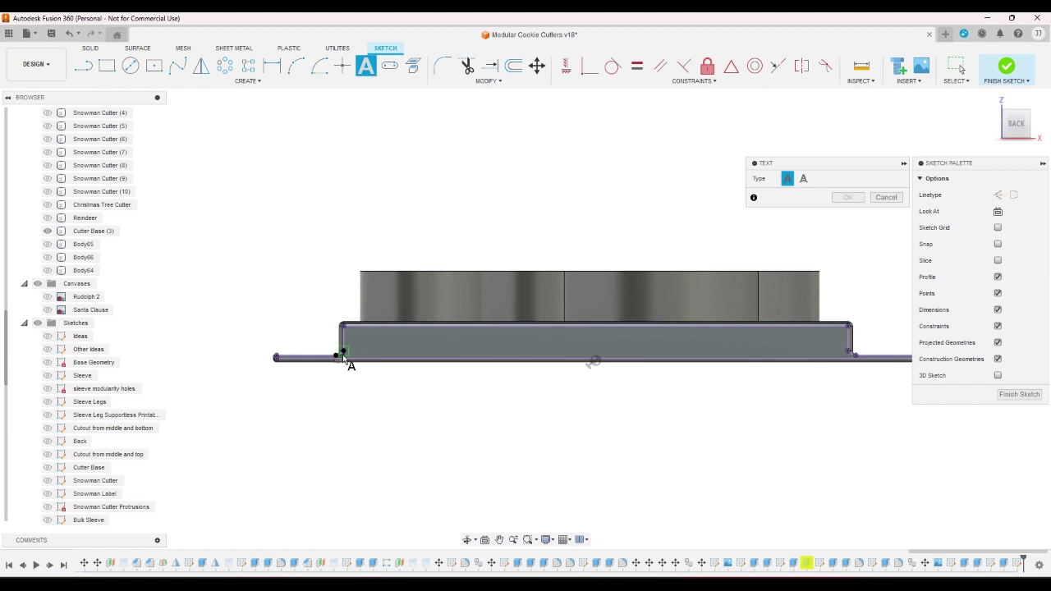
{"action": "scroll", "coordinate": [342, 356], "scroll_direction": "up", "scroll_amount": 2}
{"action": "left_click", "coordinate": [340, 355]}
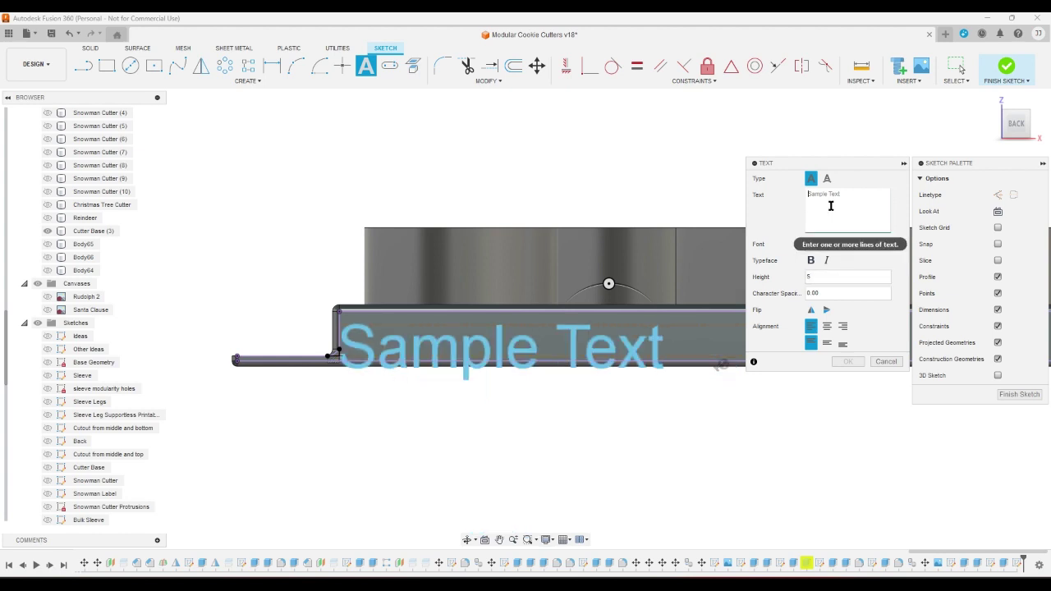
{"action": "type", "text": "San ta"}
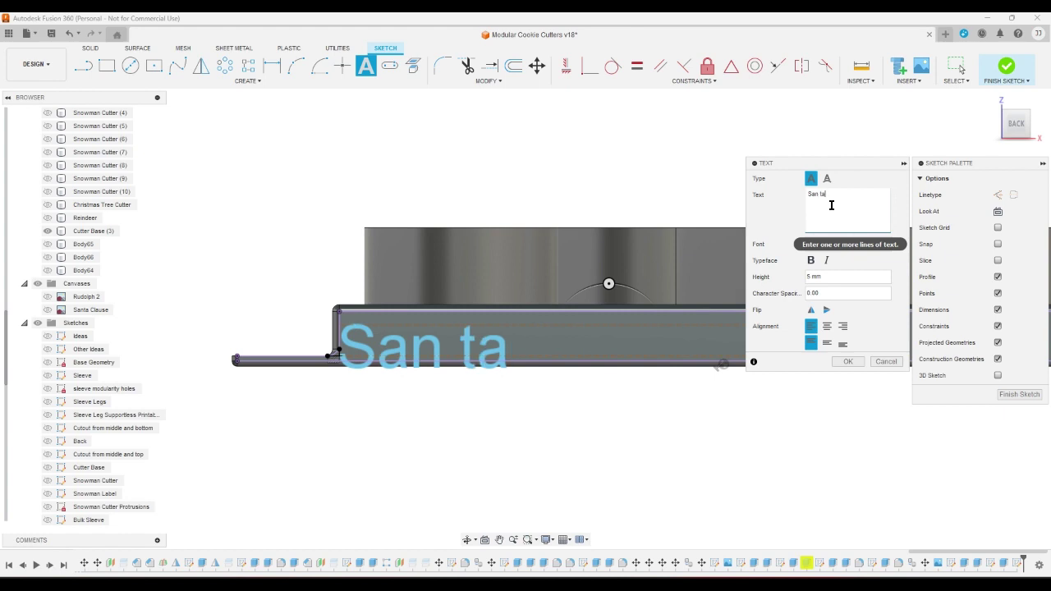
Centre the text horizontally and vertically in its box, correct the wording to "Santa" and create the text
{"action": "left_click", "coordinate": [826, 310]}
{"action": "left_click", "coordinate": [827, 326]}
{"action": "left_click", "coordinate": [827, 344]}
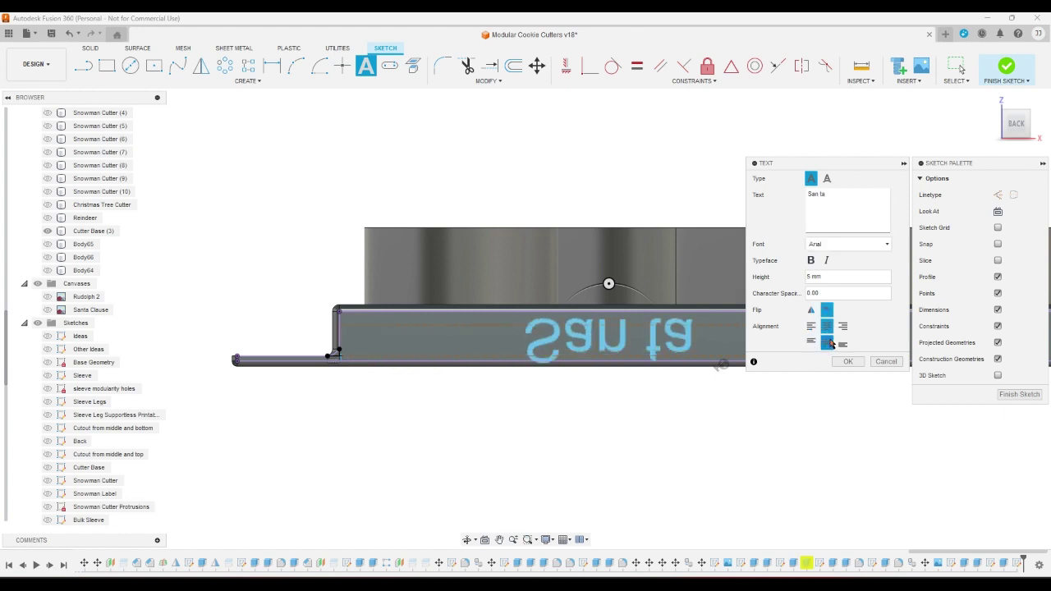
{"action": "left_click", "coordinate": [826, 309]}
{"action": "left_click", "coordinate": [847, 363]}
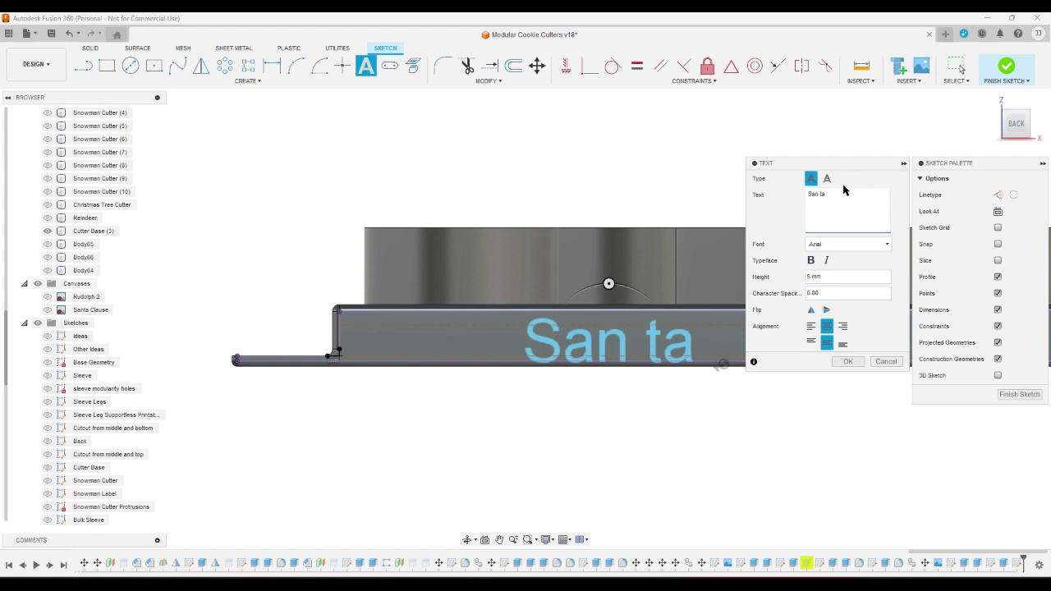
{"action": "key", "text": "BackSpace"}
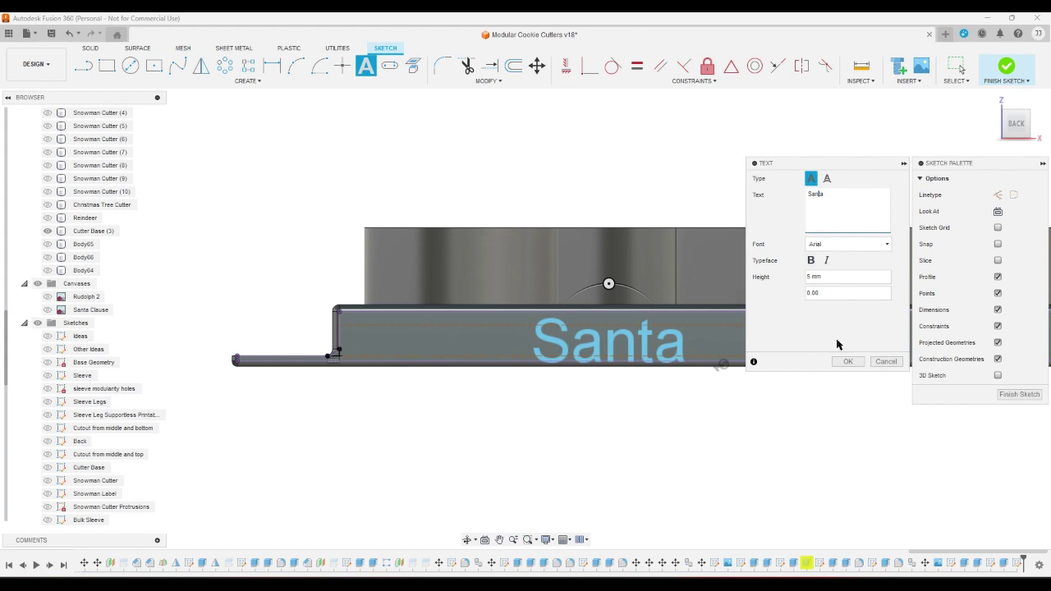
{"action": "left_click", "coordinate": [848, 361]}
Stretch the text box to the rail face's upper-right corner so "Santa" is centred on the rail, and finish the sketch
{"action": "scroll", "coordinate": [464, 462], "scroll_direction": "down", "scroll_amount": 2}
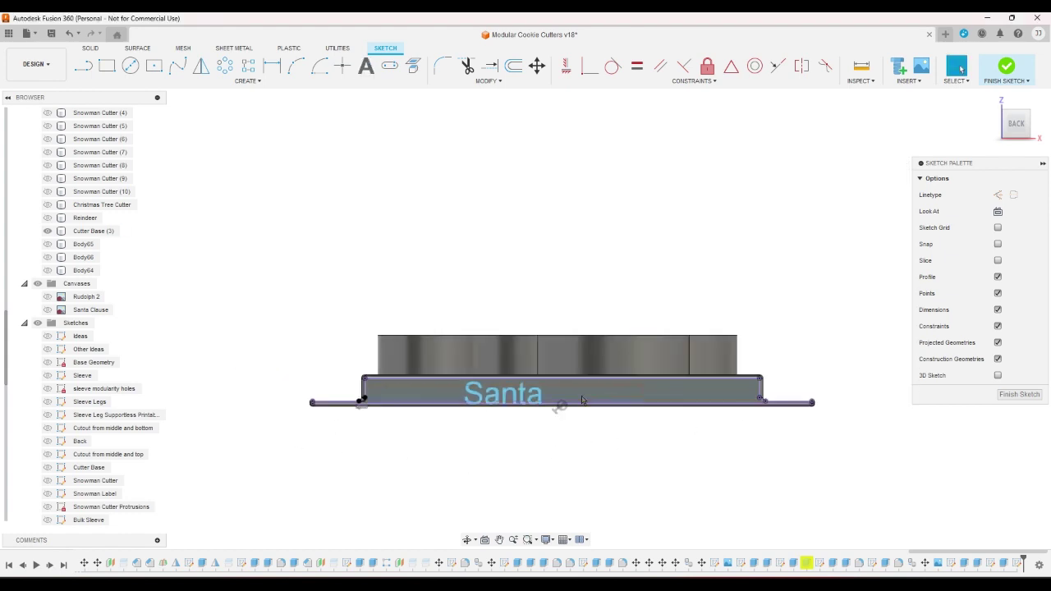
{"action": "scroll", "coordinate": [809, 291], "scroll_direction": "up", "scroll_amount": 3}
{"action": "right_click", "coordinate": [807, 291]}
{"action": "key", "text": "Escape"}
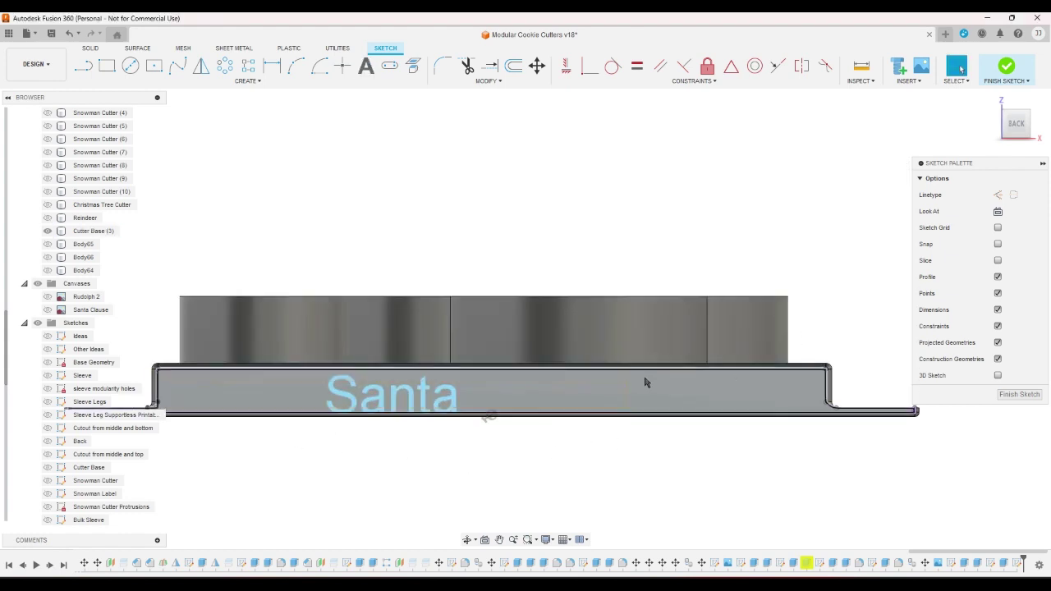
{"action": "left_click_drag", "start_coordinate": [626, 382], "coordinate": [826, 368]}
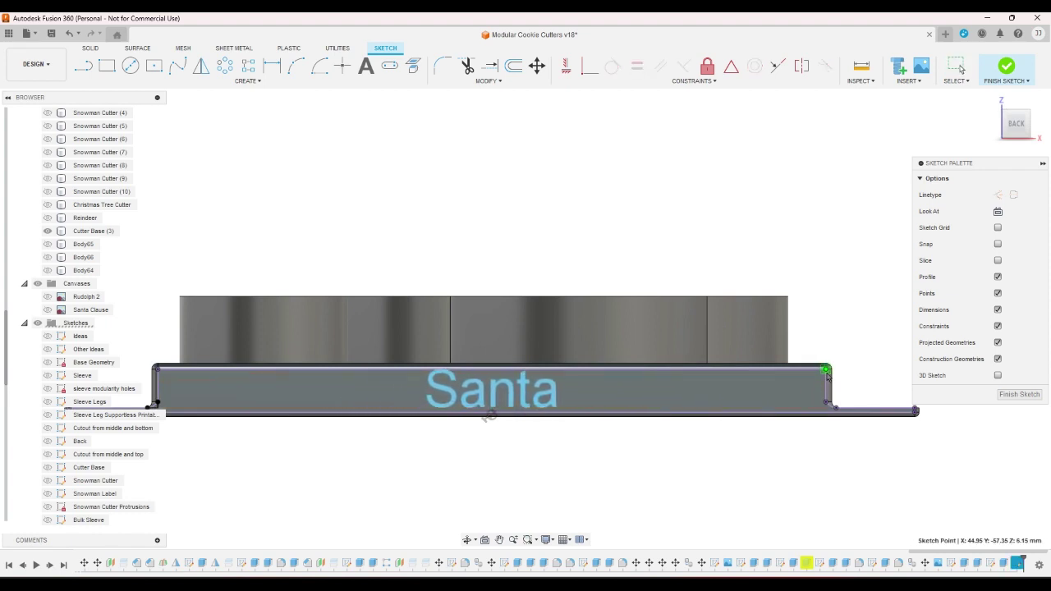
{"action": "left_click", "coordinate": [1006, 66]}
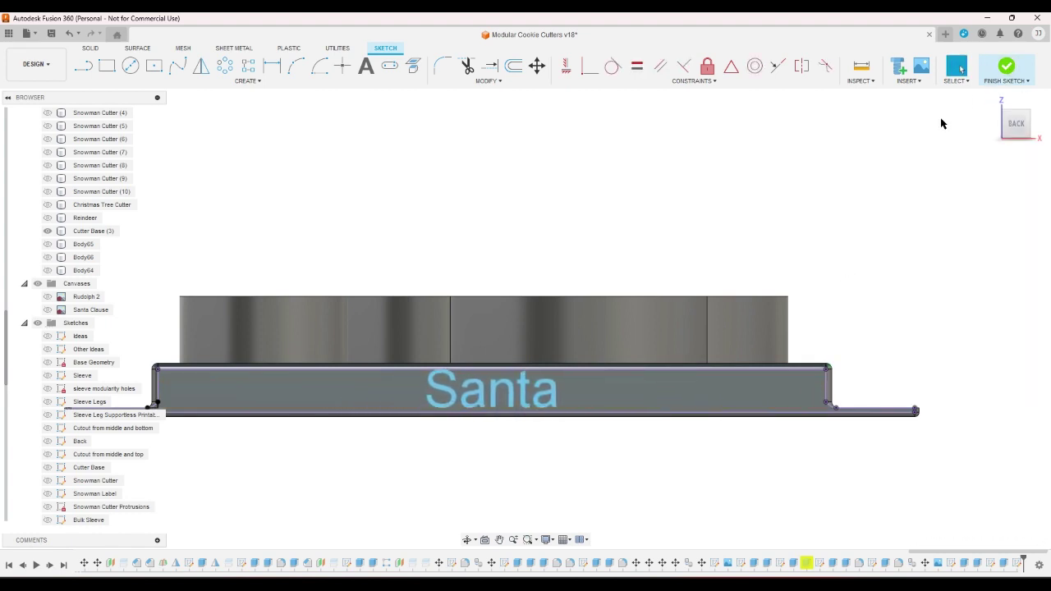
Extrude the "Santa" text by -1 mm to engrave it into the rail face
{"action": "left_click", "coordinate": [114, 67]}
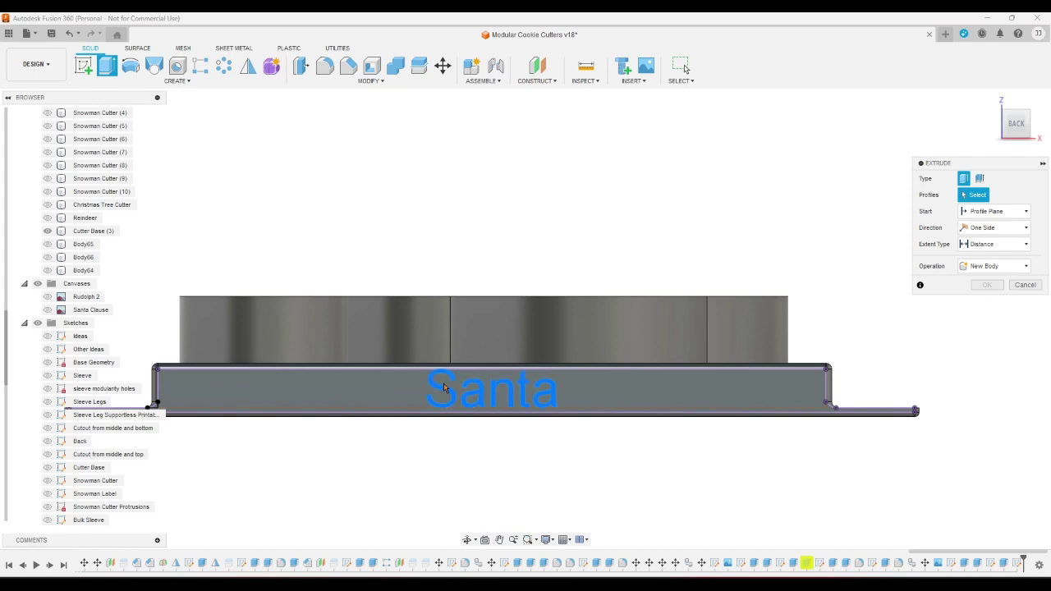
{"action": "left_click", "coordinate": [990, 101]}
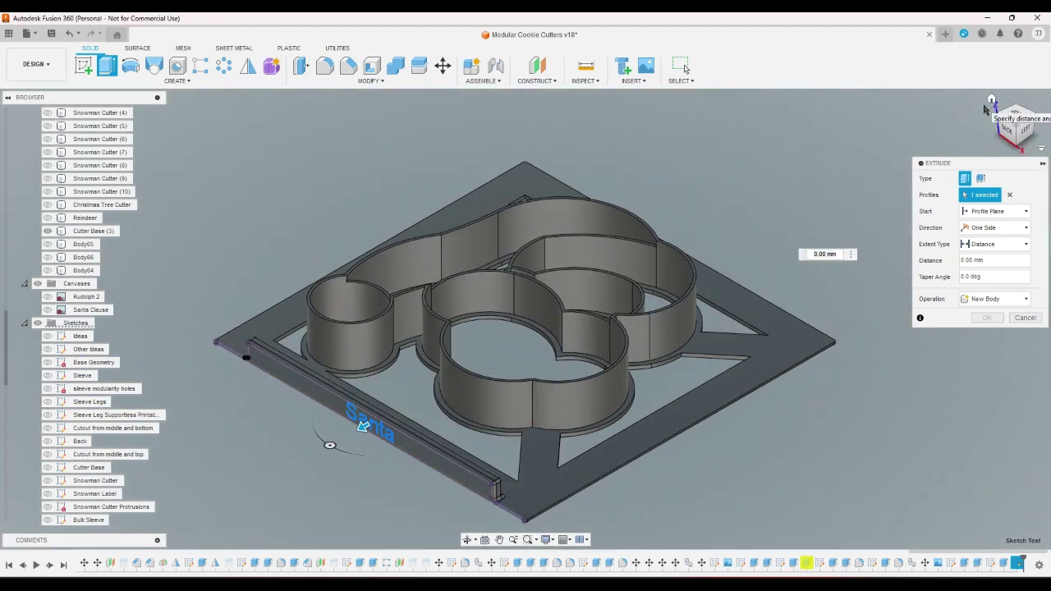
{"action": "left_click", "coordinate": [997, 261]}
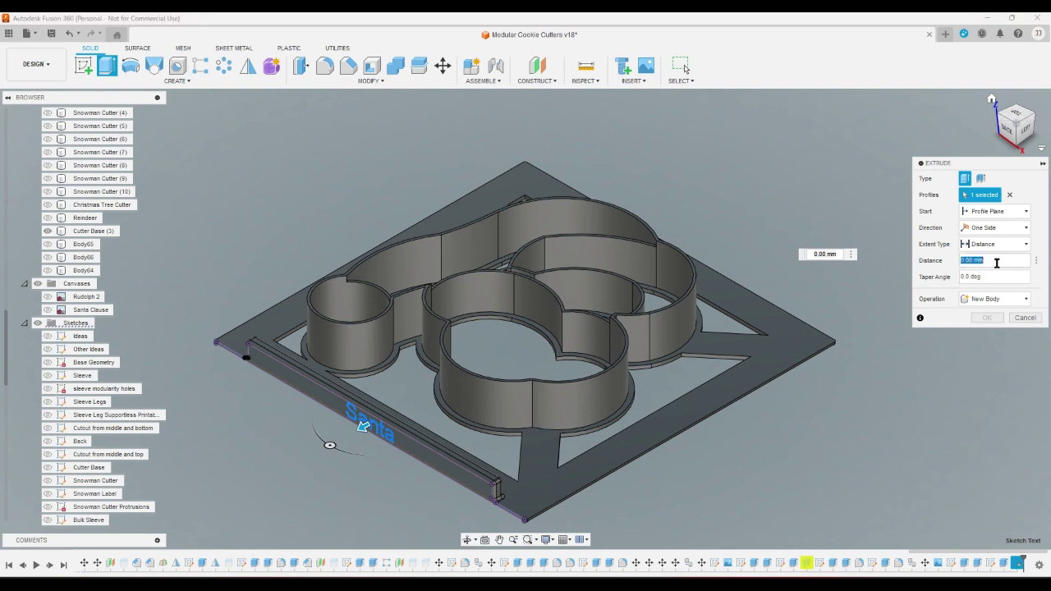
{"action": "type", "text": "-1"}
{"action": "key", "text": "Return"}
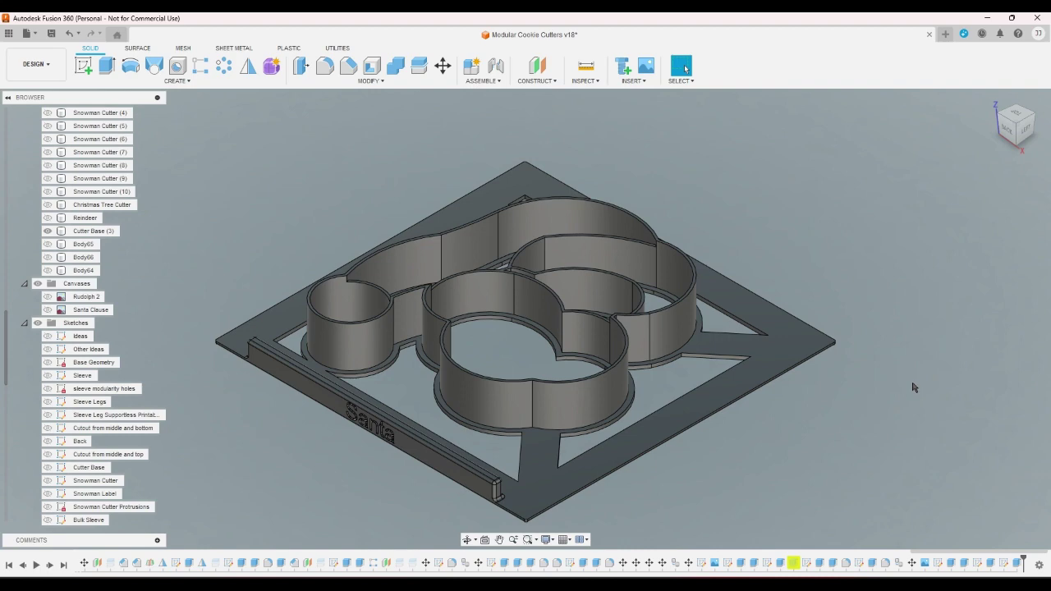
{"action": "left_click", "coordinate": [1017, 113]}
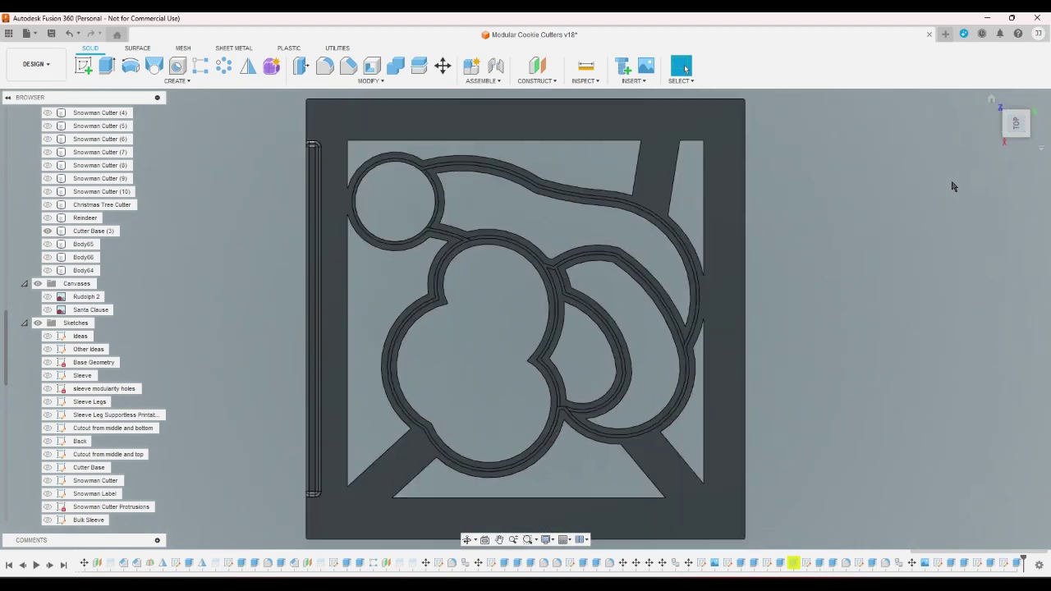
{"action": "left_click", "coordinate": [991, 99]}
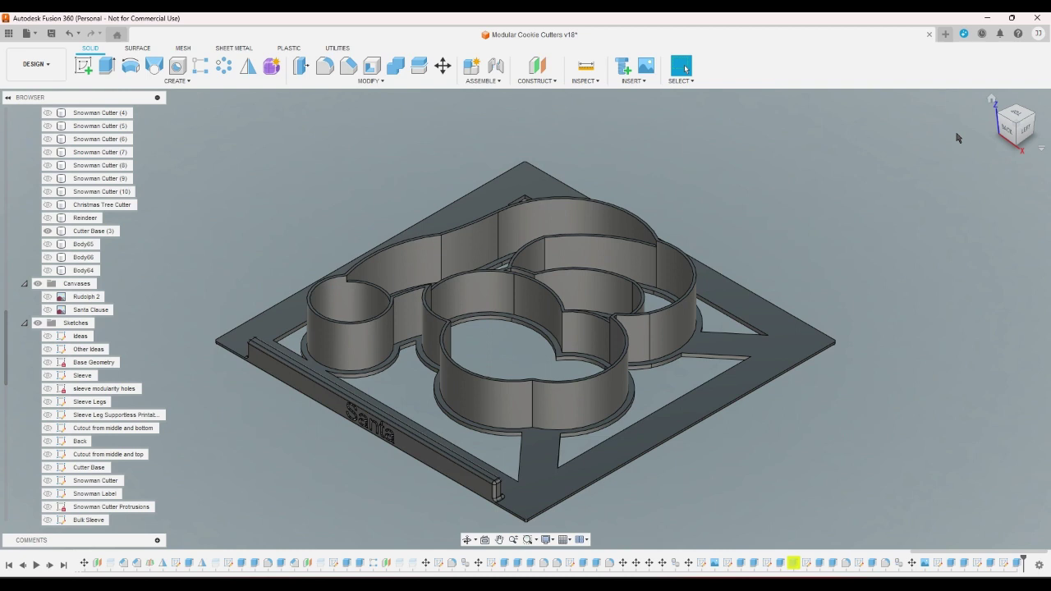
{"action": "left_click", "coordinate": [83, 65]}
{"action": "left_click", "coordinate": [408, 273]}
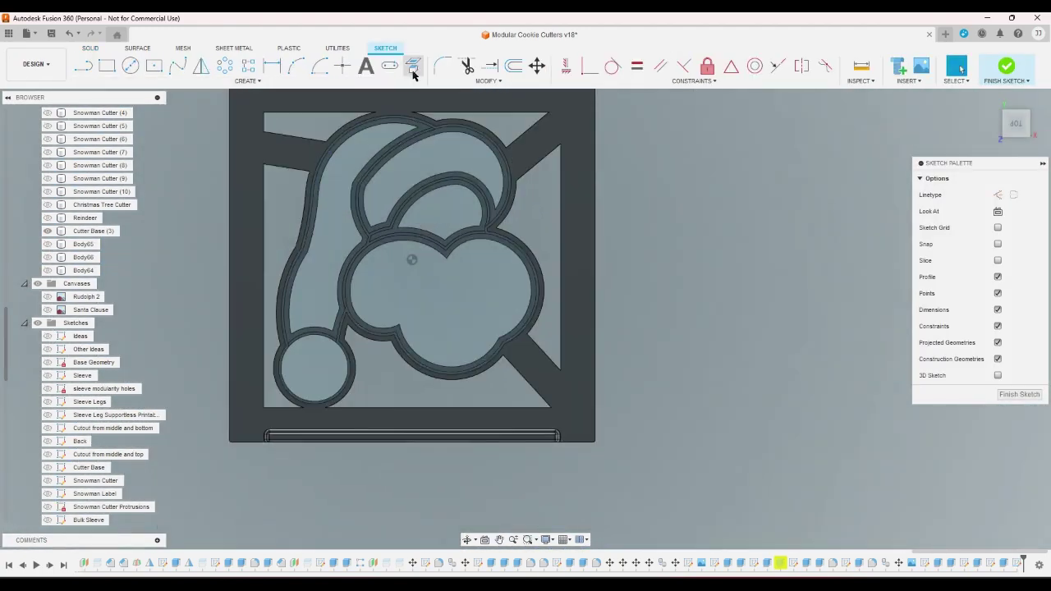
{"action": "left_click", "coordinate": [413, 71]}
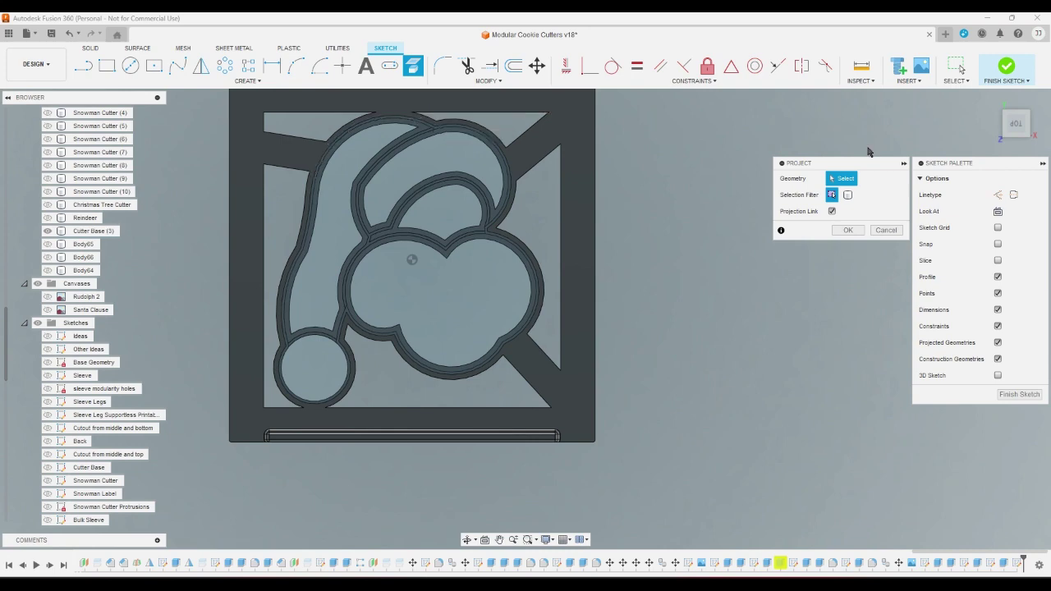
{"action": "scroll", "coordinate": [502, 340], "scroll_direction": "up", "scroll_amount": 8}
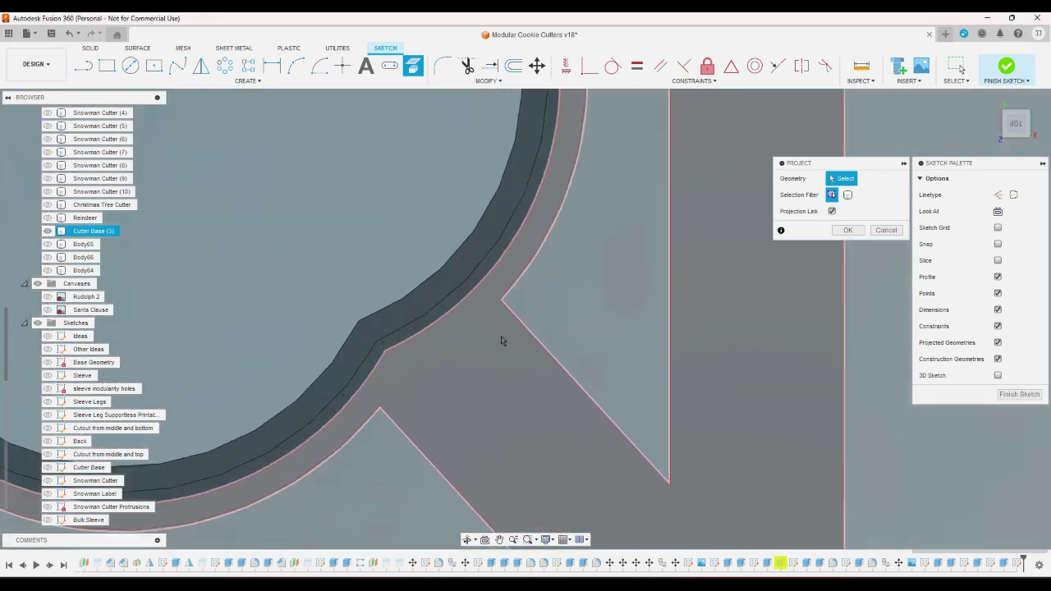
{"action": "left_click", "coordinate": [471, 284]}
{"action": "left_click", "coordinate": [848, 230]}
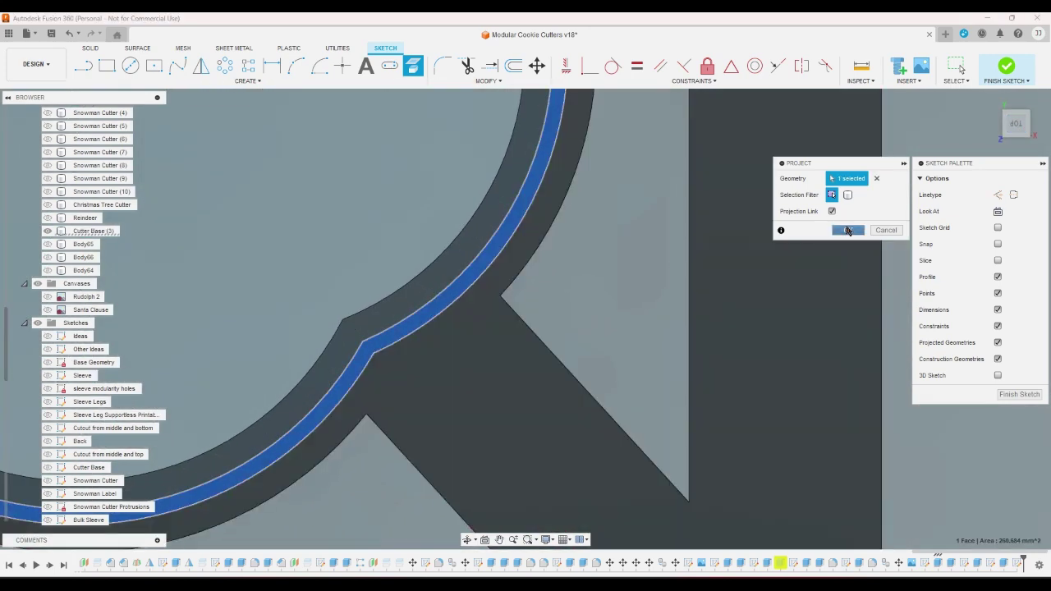
{"action": "left_click", "coordinate": [47, 231]}
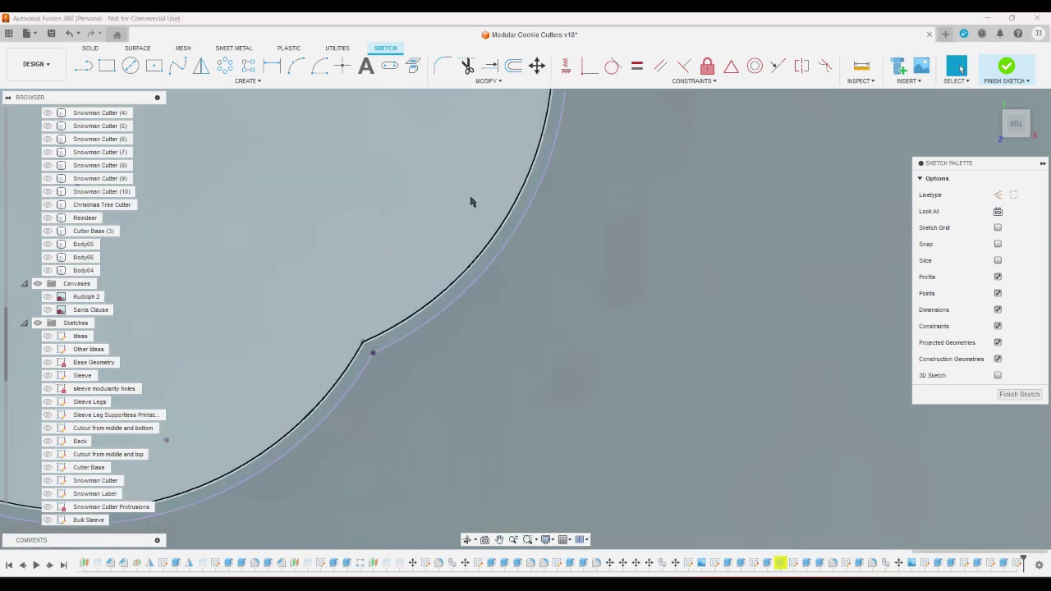
{"action": "scroll", "coordinate": [846, 374], "scroll_direction": "down", "scroll_amount": 5}
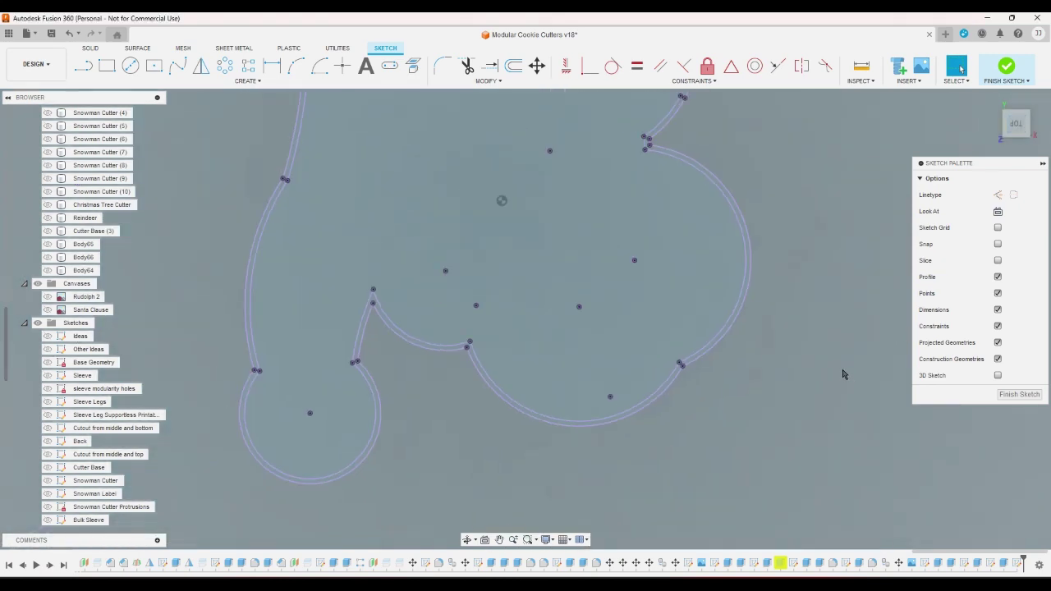
{"action": "scroll", "coordinate": [842, 374], "scroll_direction": "down", "scroll_amount": 3}
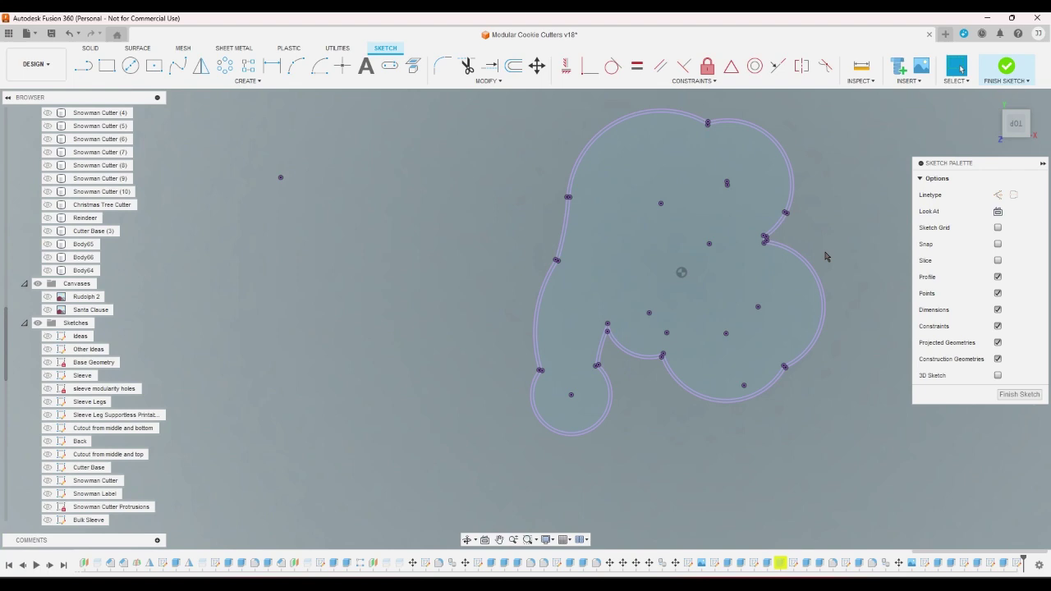
{"action": "key", "text": "ctrl+z"}
{"action": "key", "text": "ctrl+z"}
{"action": "key", "text": "ctrl+z"}
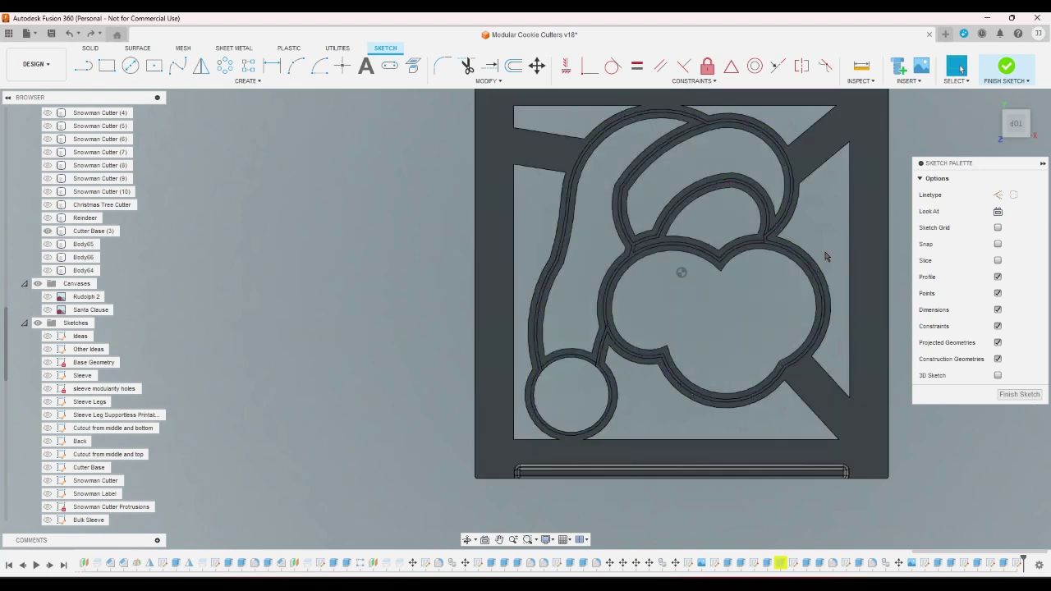
{"action": "left_click", "coordinate": [991, 99]}
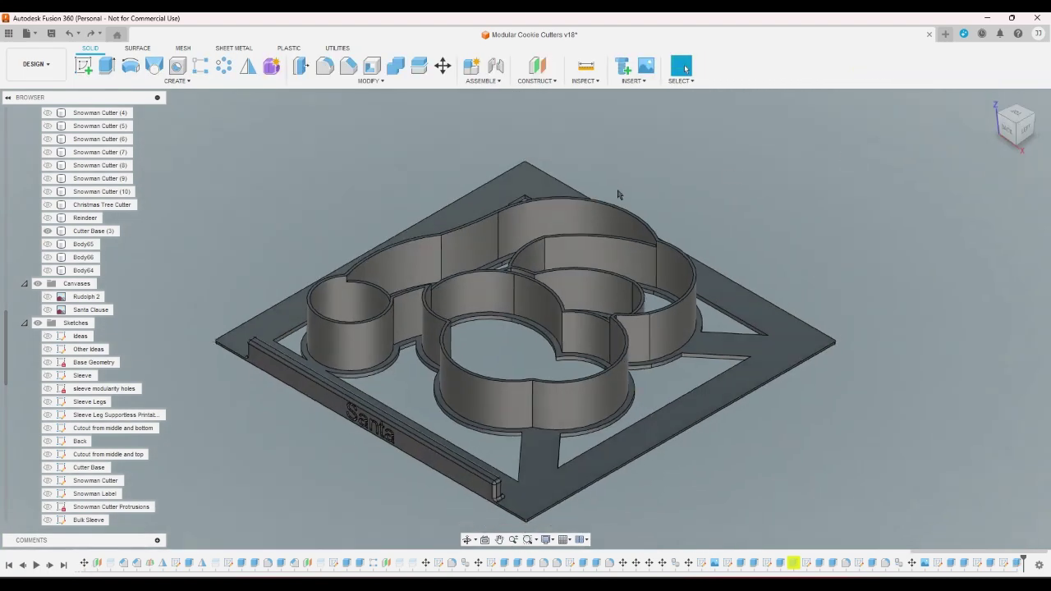
Rename the Cutter Base (3) body as "Santa Cutter"
{"action": "right_click", "coordinate": [92, 232]}
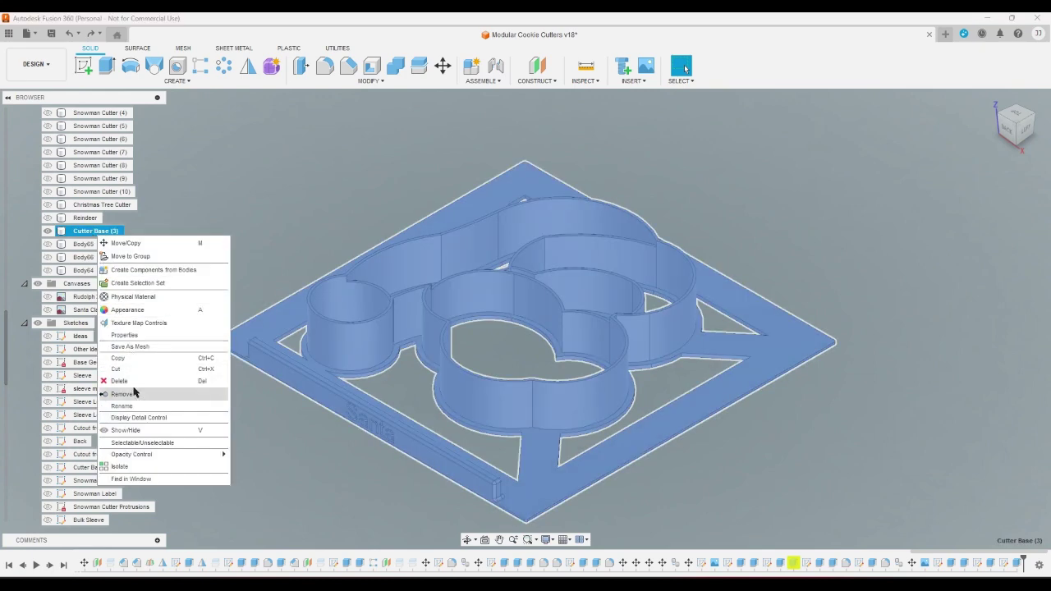
{"action": "left_click", "coordinate": [132, 406]}
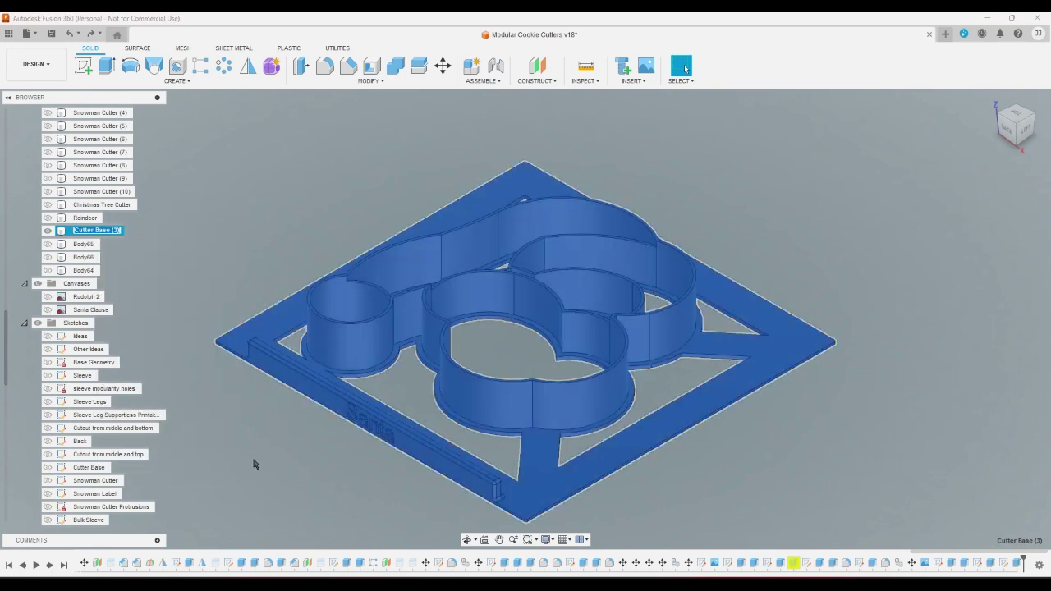
{"action": "key", "text": "BackSpace"}
{"action": "type", "text": "Santa Cutter"}
{"action": "key", "text": "Return"}
{"action": "left_click", "coordinate": [254, 462]}
Rename the Reindeer body as "Reindeer Cutter" and return to the home view
{"action": "scroll", "coordinate": [163, 320], "scroll_direction": "up", "scroll_amount": 5}
{"action": "scroll", "coordinate": [161, 319], "scroll_direction": "up", "scroll_amount": 3}
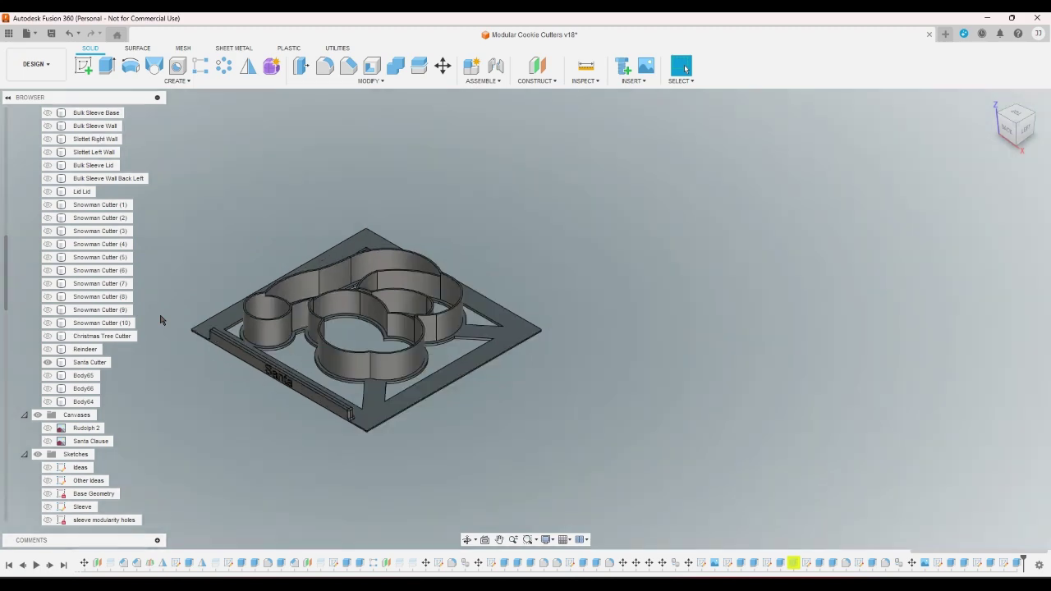
{"action": "scroll", "coordinate": [161, 319], "scroll_direction": "down", "scroll_amount": 2}
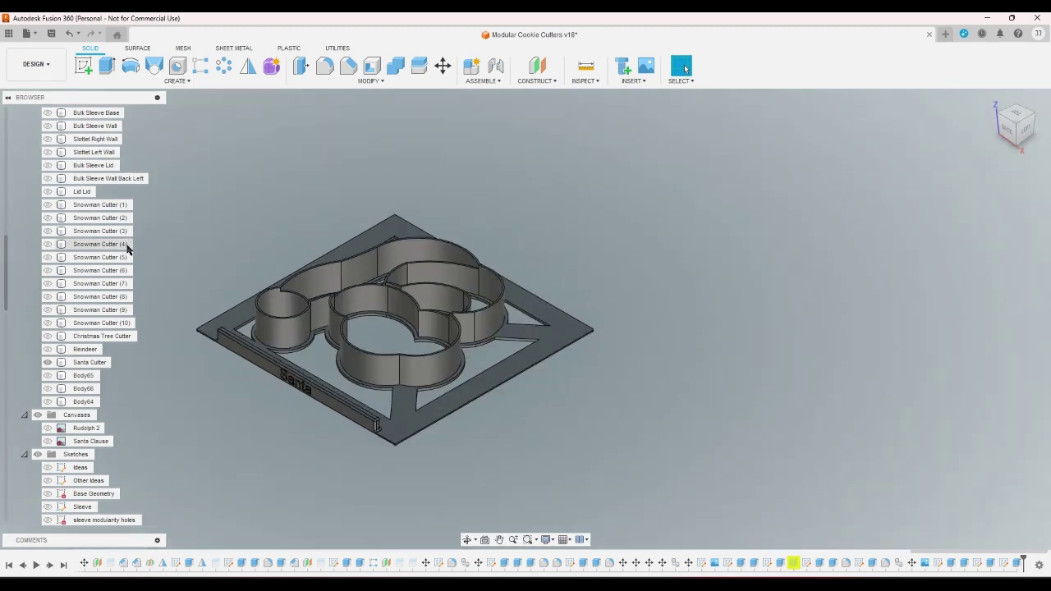
{"action": "right_click", "coordinate": [125, 349]}
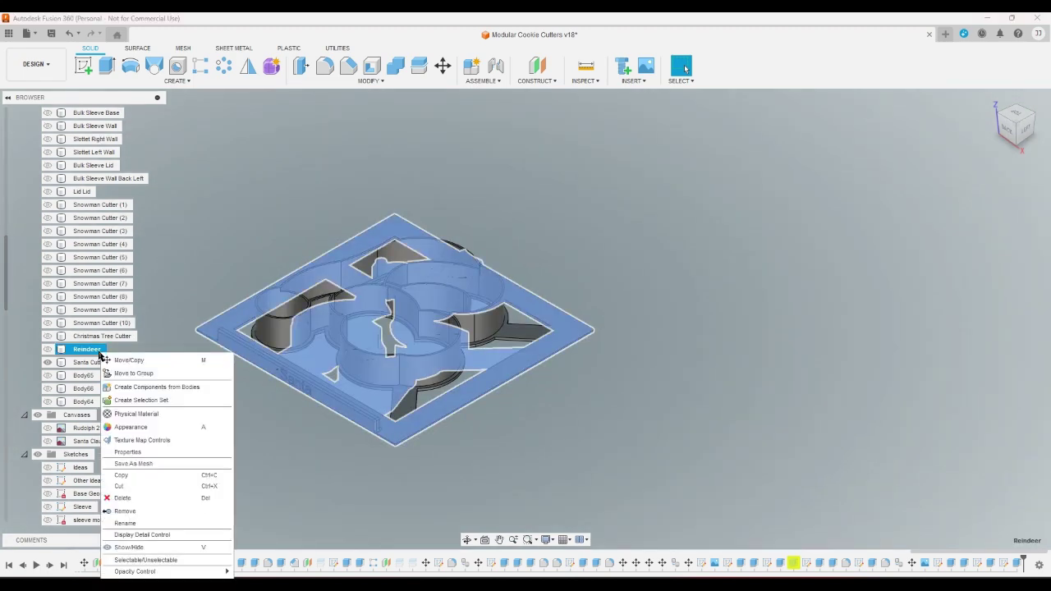
{"action": "left_click", "coordinate": [137, 526]}
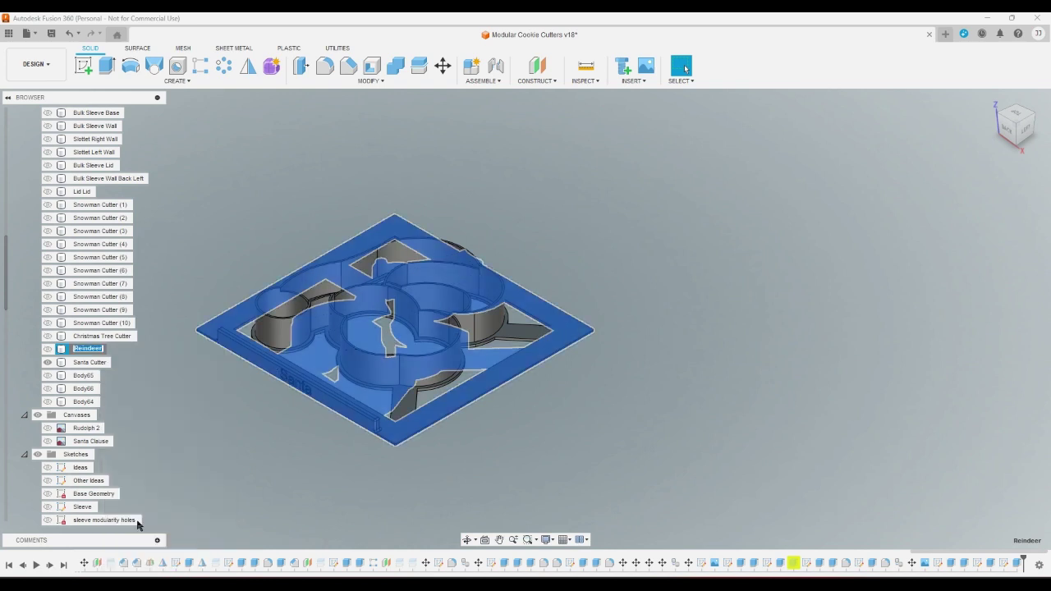
{"action": "key", "text": "Right"}
{"action": "type", "text": "Cutter"}
{"action": "key", "text": "Return"}
{"action": "key", "text": "Escape"}
{"action": "left_click", "coordinate": [992, 100]}
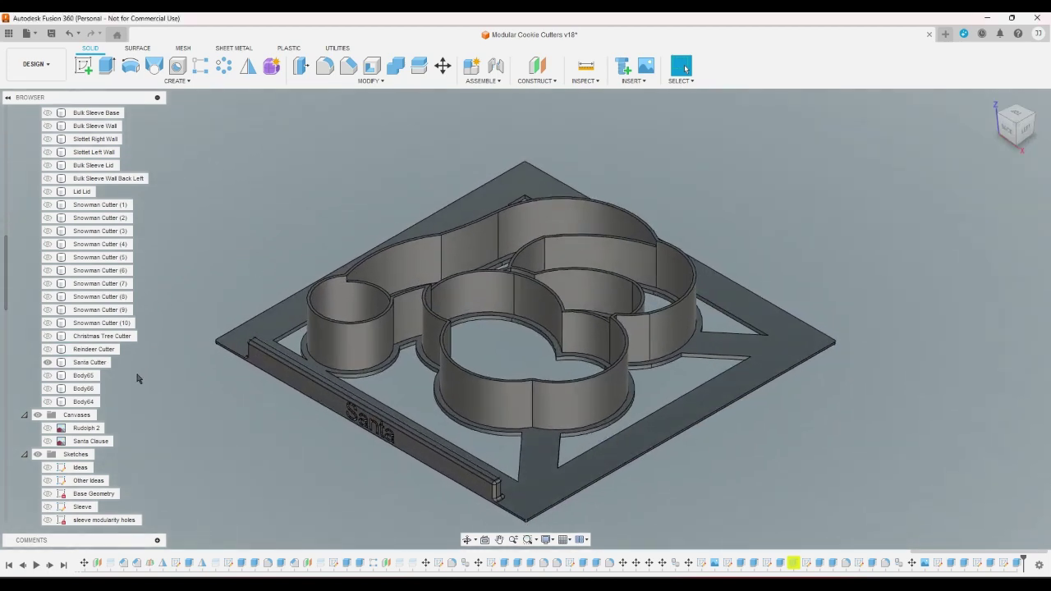
Set up a mesh export of the Santa Cutter body as 3MF with medium refinement, checking the mesh preview and leaving it off
{"action": "right_click", "coordinate": [99, 363]}
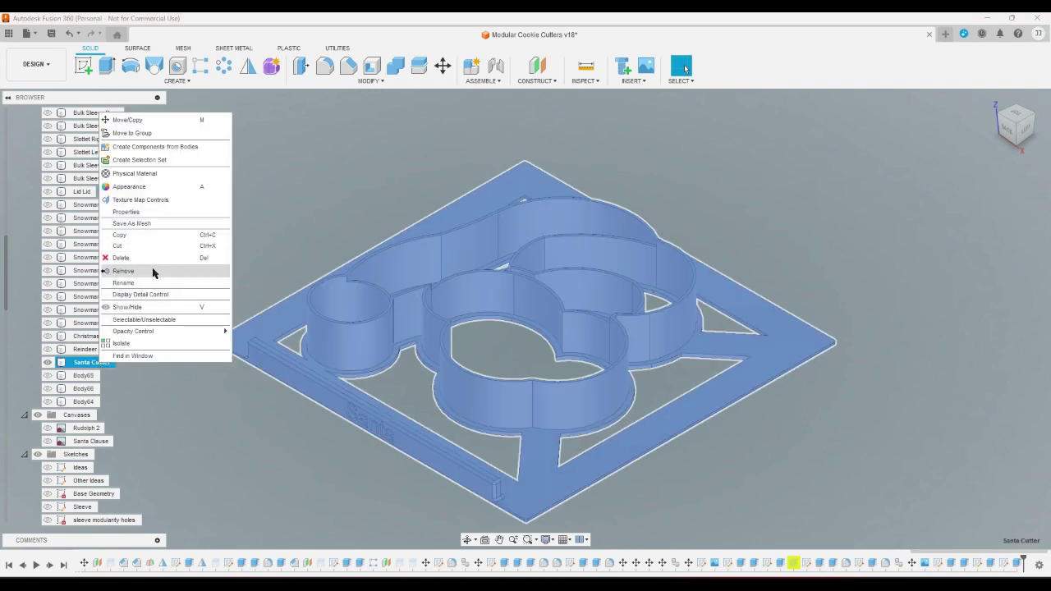
{"action": "left_click", "coordinate": [131, 223]}
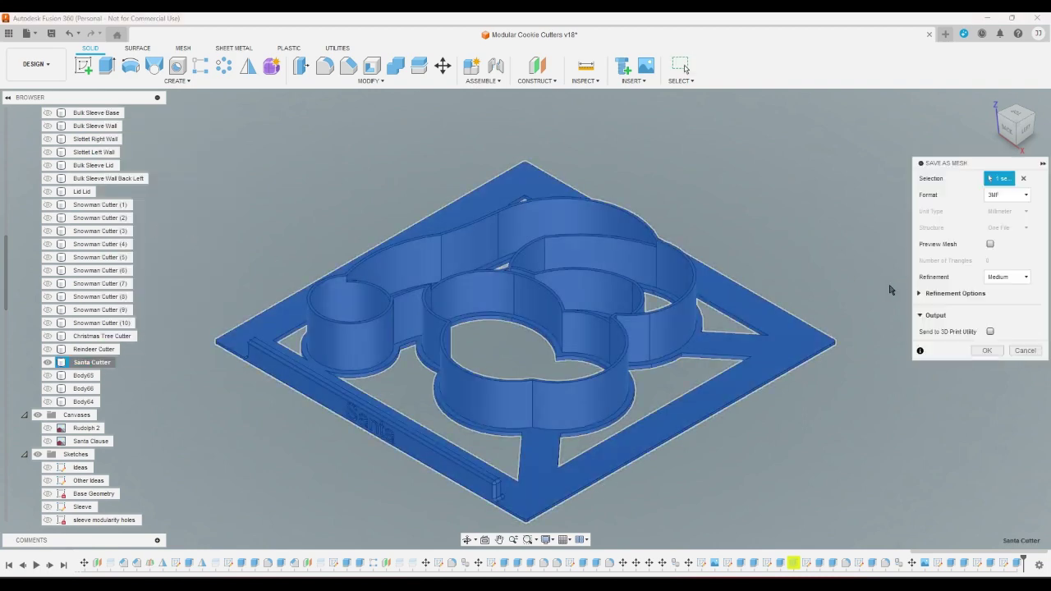
{"action": "left_click", "coordinate": [990, 243]}
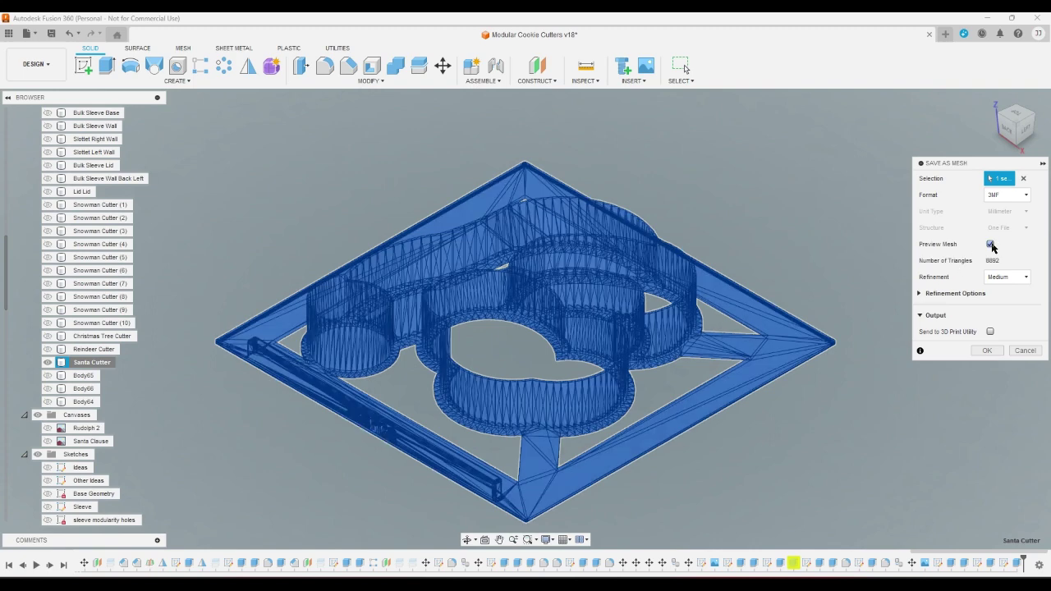
{"action": "left_click", "coordinate": [990, 245]}
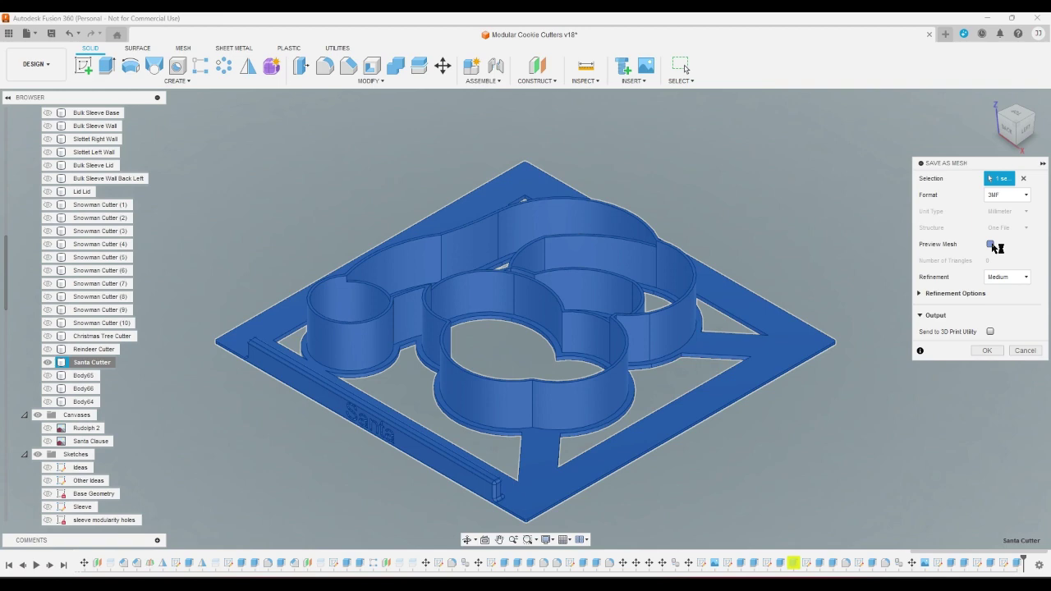
{"action": "left_click", "coordinate": [991, 245]}
{"action": "left_click", "coordinate": [990, 243]}
{"action": "left_click", "coordinate": [988, 351]}
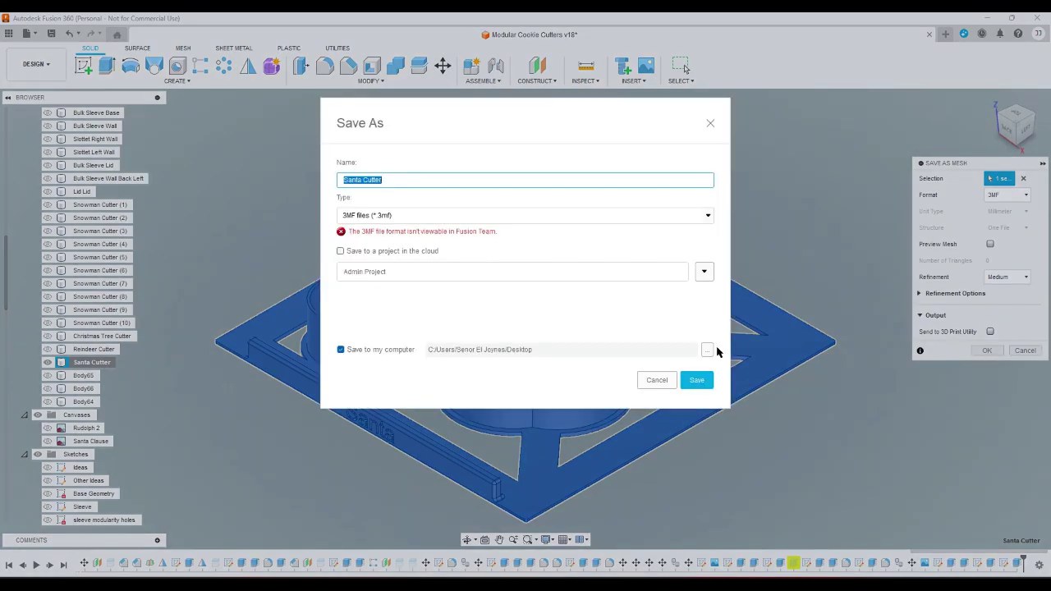
Save the mesh as Santa Cutter.3mf in the Desktop folder 3D > Fusion Exports > Miscelaneous > Modular Cookie Cutters > Cutters
{"action": "left_click", "coordinate": [707, 350]}
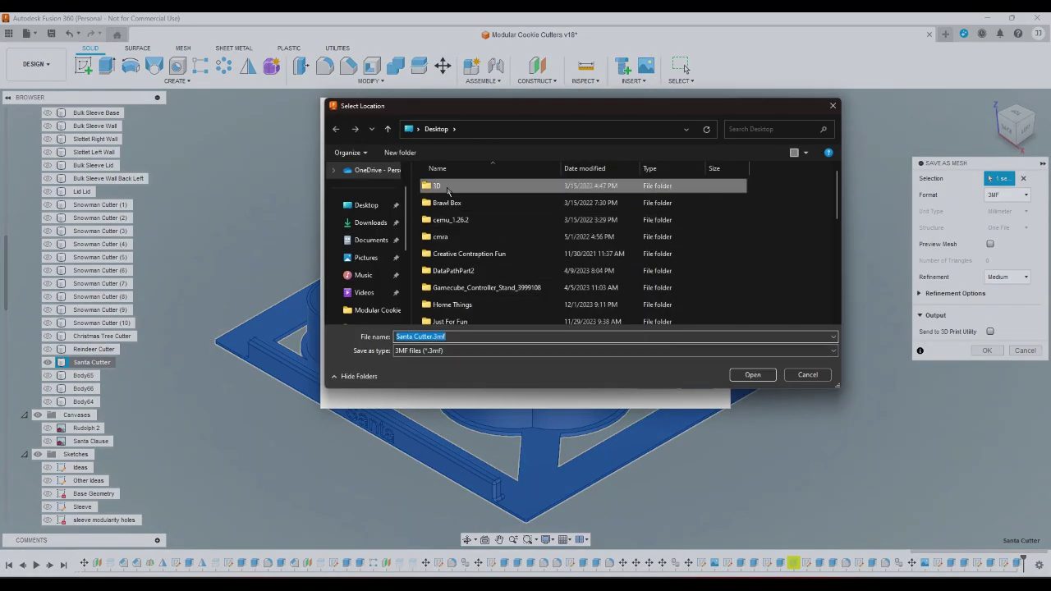
{"action": "double_click", "coordinate": [448, 188]}
{"action": "double_click", "coordinate": [458, 287]}
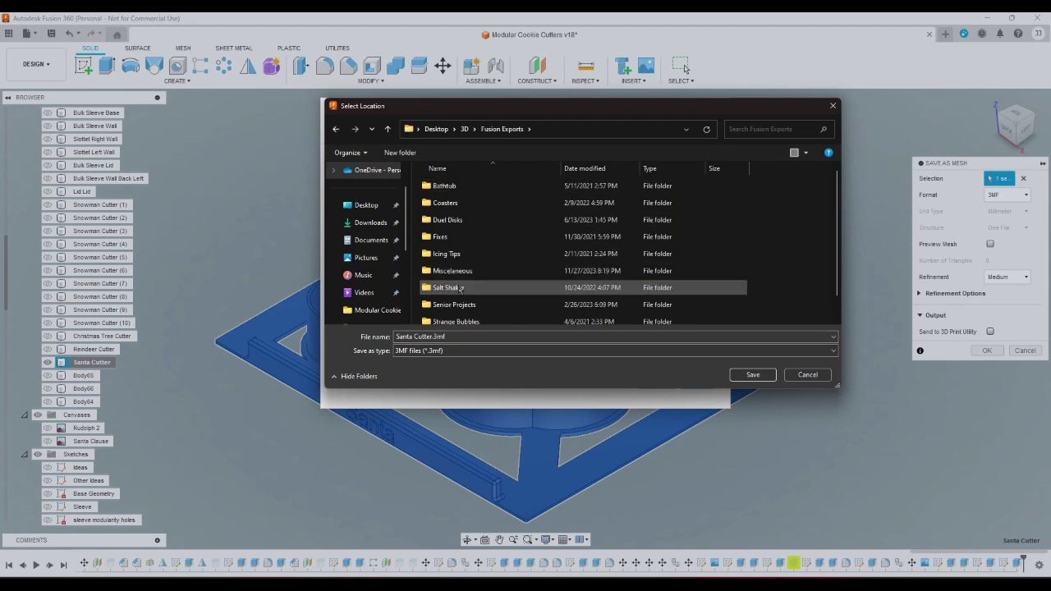
{"action": "double_click", "coordinate": [461, 271]}
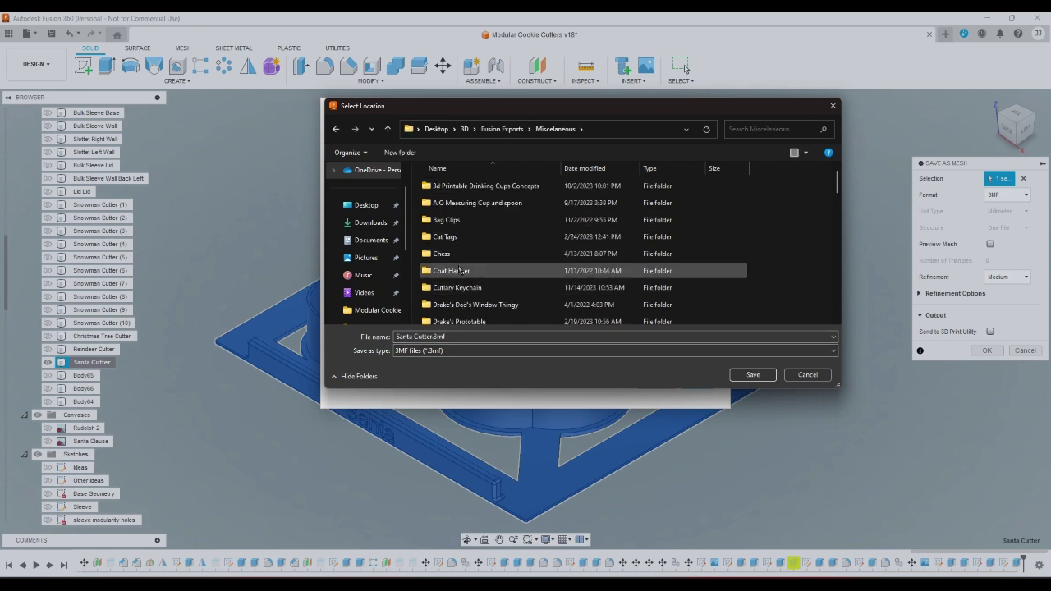
{"action": "scroll", "coordinate": [464, 289], "scroll_direction": "down", "scroll_amount": 1}
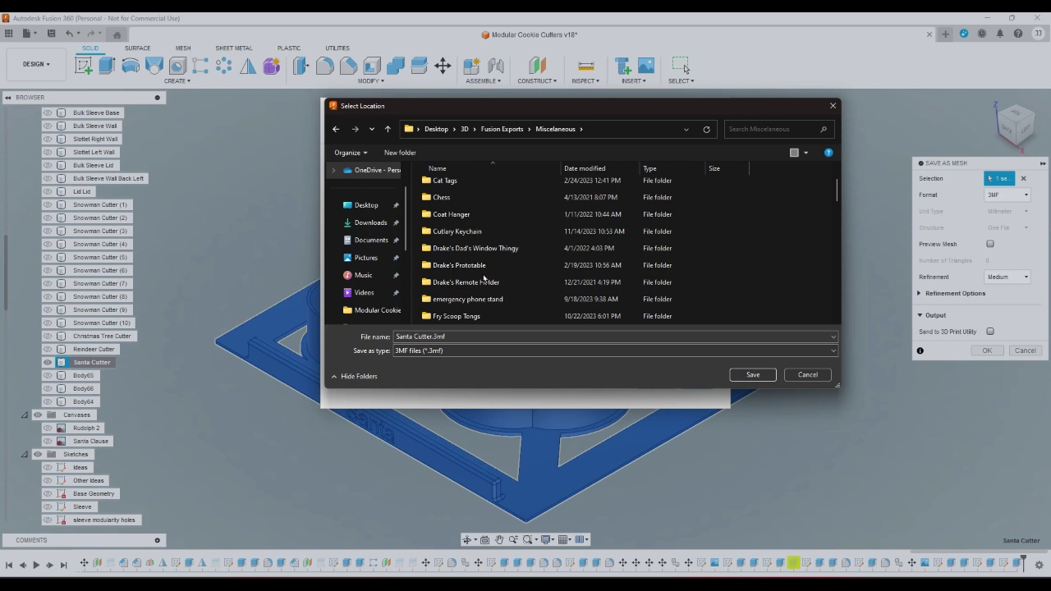
{"action": "scroll", "coordinate": [485, 280], "scroll_direction": "down", "scroll_amount": 1}
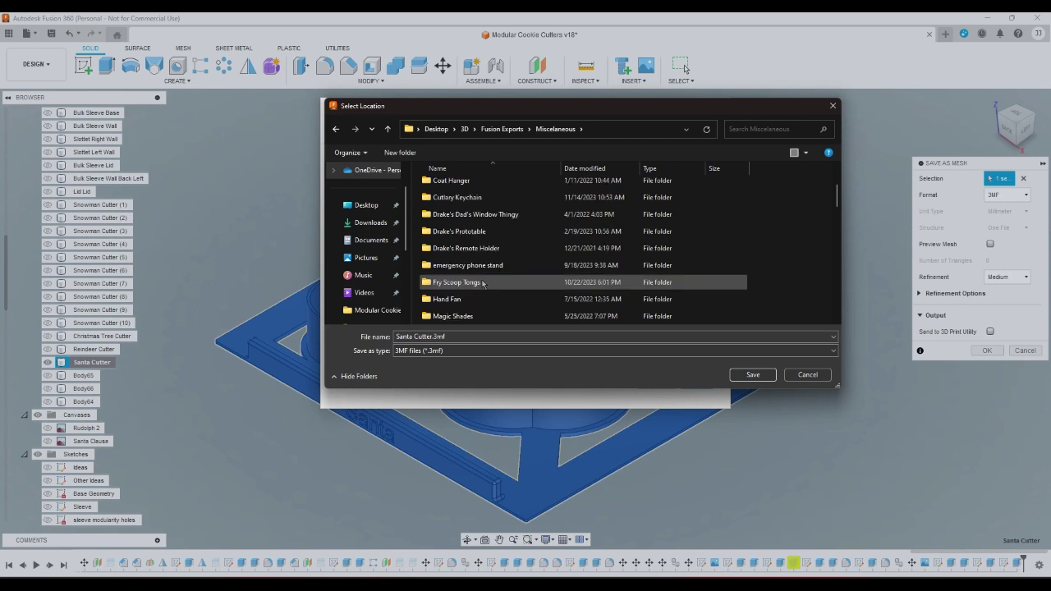
{"action": "scroll", "coordinate": [483, 283], "scroll_direction": "down", "scroll_amount": 2}
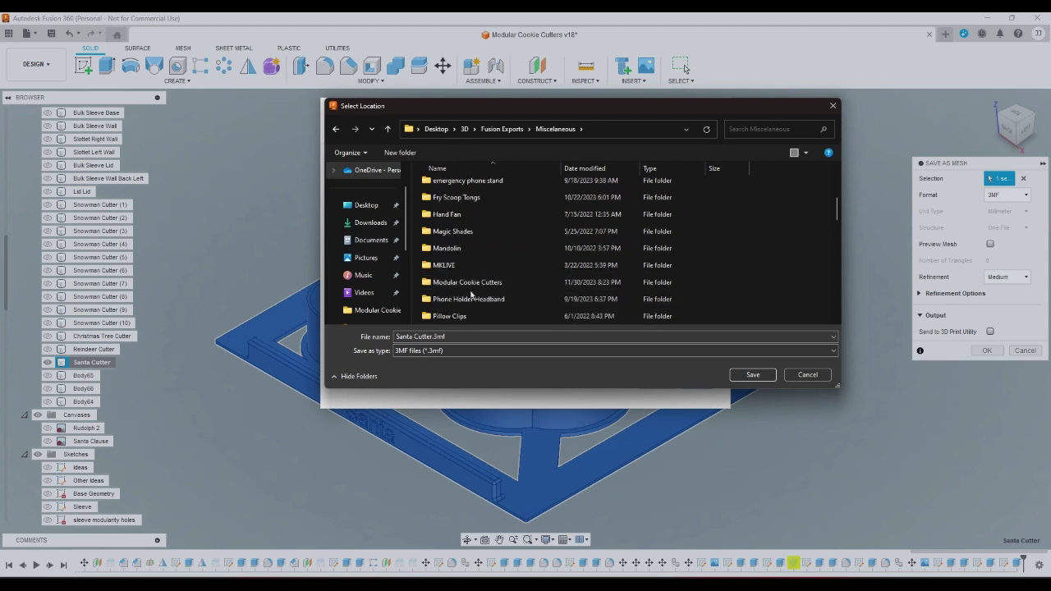
{"action": "double_click", "coordinate": [468, 284]}
{"action": "double_click", "coordinate": [449, 186]}
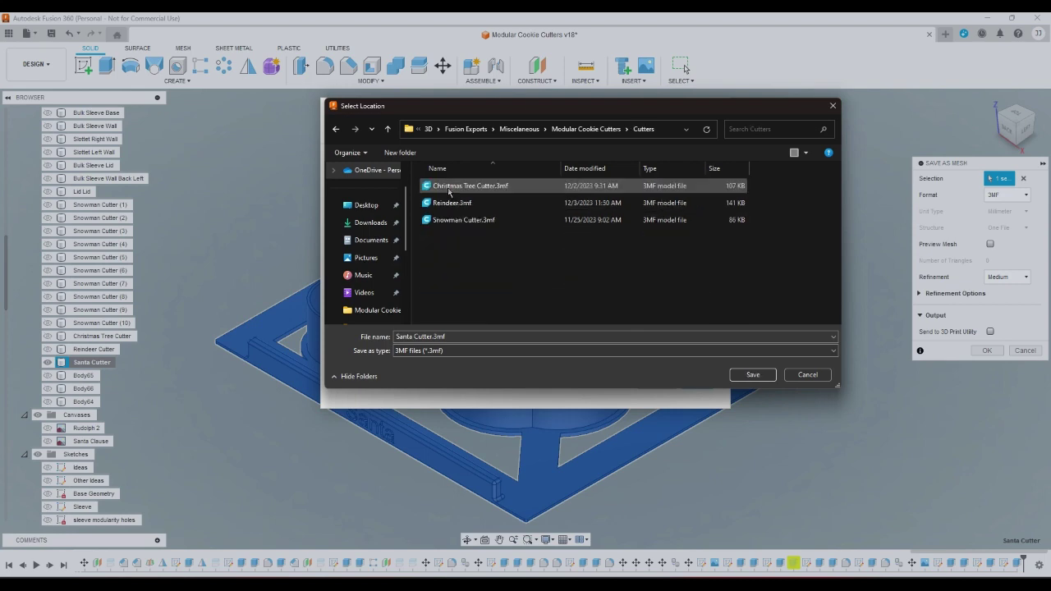
{"action": "left_click", "coordinate": [768, 377]}
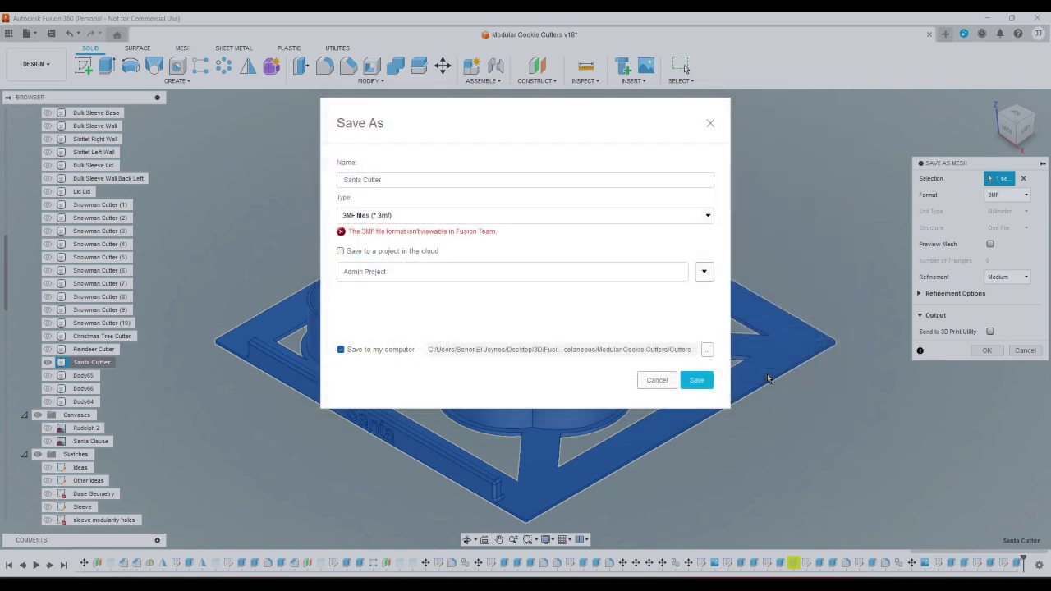
{"action": "left_click", "coordinate": [696, 379]}
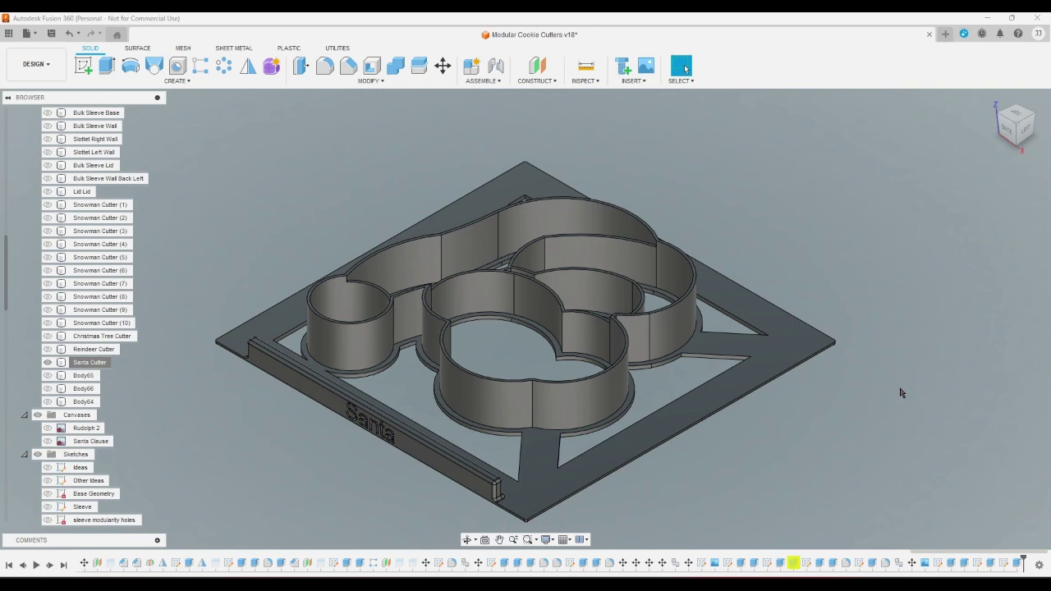
View the Santa cutter from the top and from home, and hide the Santa Cutter body
{"action": "left_click", "coordinate": [1016, 113]}
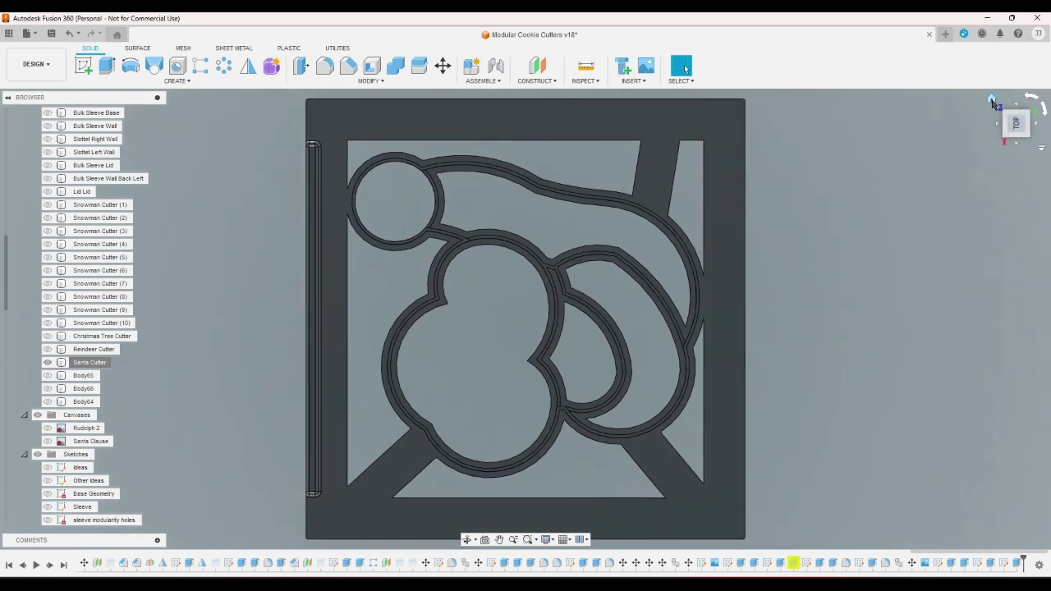
{"action": "left_click", "coordinate": [991, 99]}
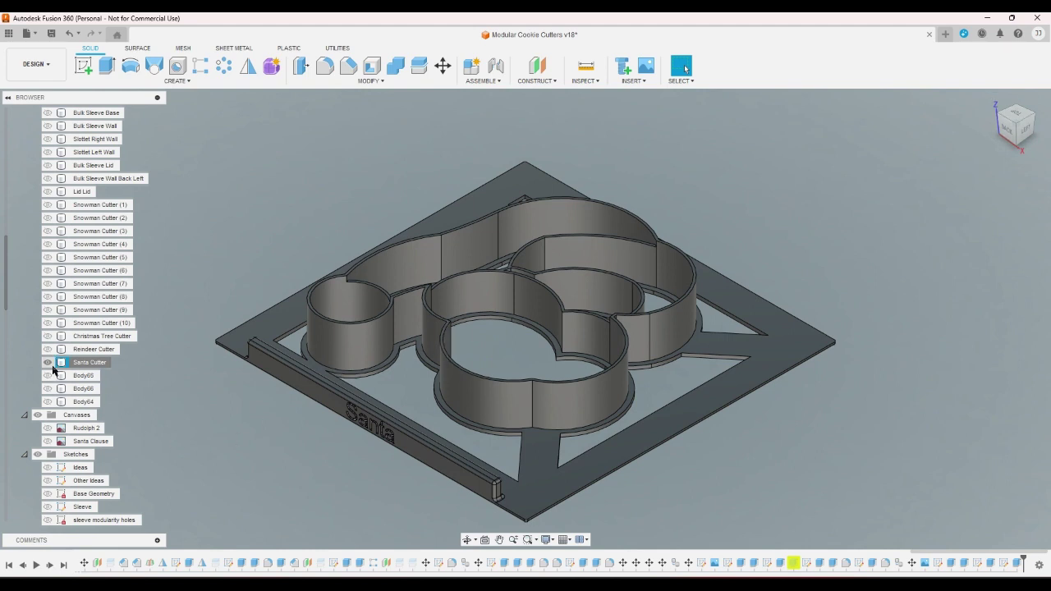
{"action": "left_click", "coordinate": [48, 362]}
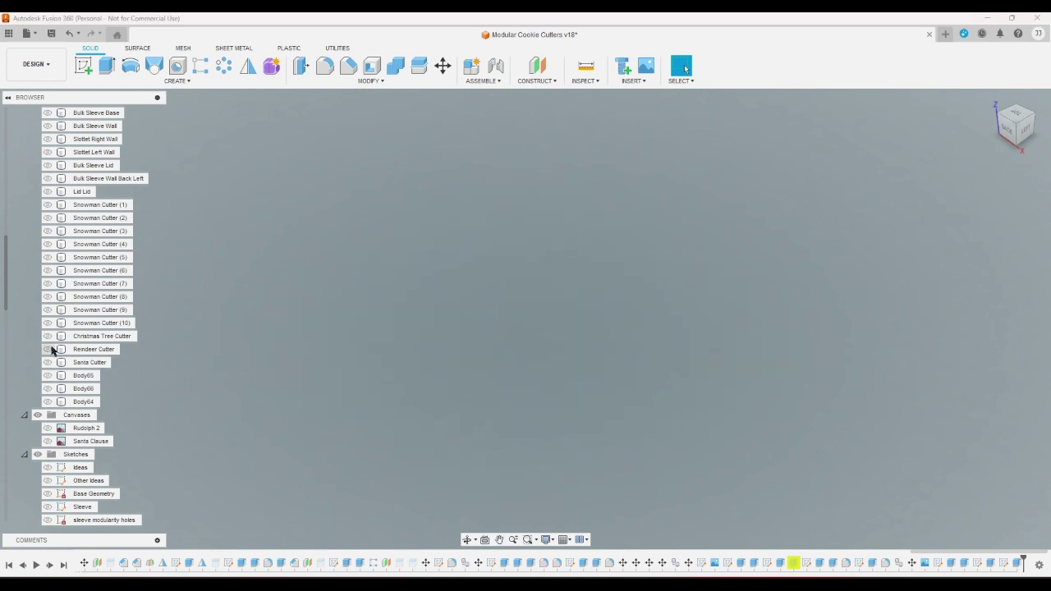
{"action": "scroll", "coordinate": [52, 353], "scroll_direction": "up", "scroll_amount": 1}
{"action": "left_click", "coordinate": [49, 347]}
{"action": "left_click", "coordinate": [48, 349]}
Show the Cutter ideas sketch so its whole list of cutter names can be read
{"action": "scroll", "coordinate": [51, 344], "scroll_direction": "up", "scroll_amount": 3}
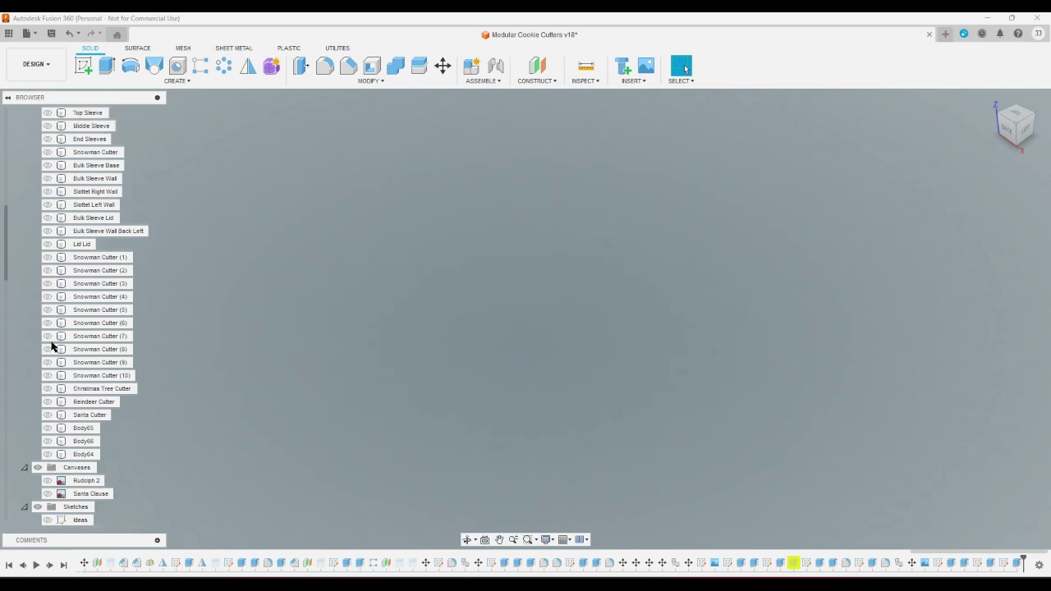
{"action": "scroll", "coordinate": [51, 353], "scroll_direction": "down", "scroll_amount": 20}
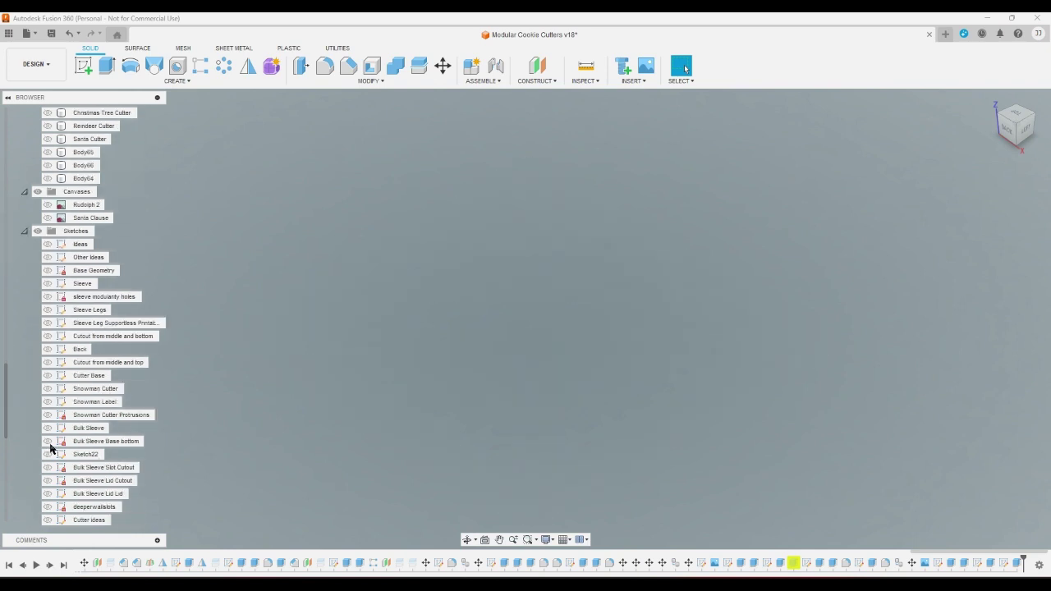
{"action": "scroll", "coordinate": [51, 447], "scroll_direction": "down", "scroll_amount": 3}
{"action": "left_click", "coordinate": [47, 467]}
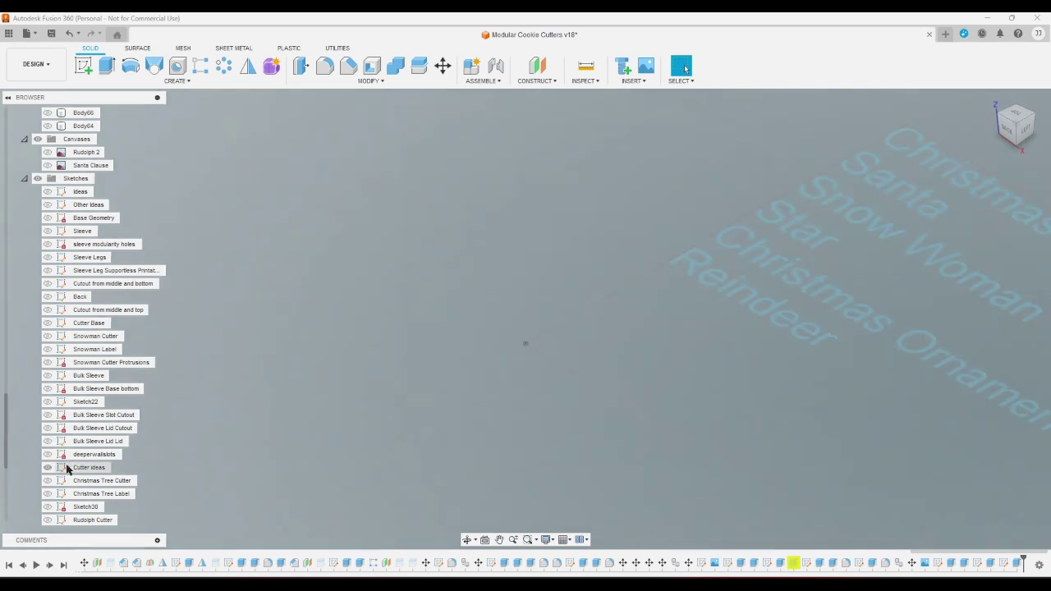
{"action": "scroll", "coordinate": [425, 433], "scroll_direction": "down", "scroll_amount": 2}
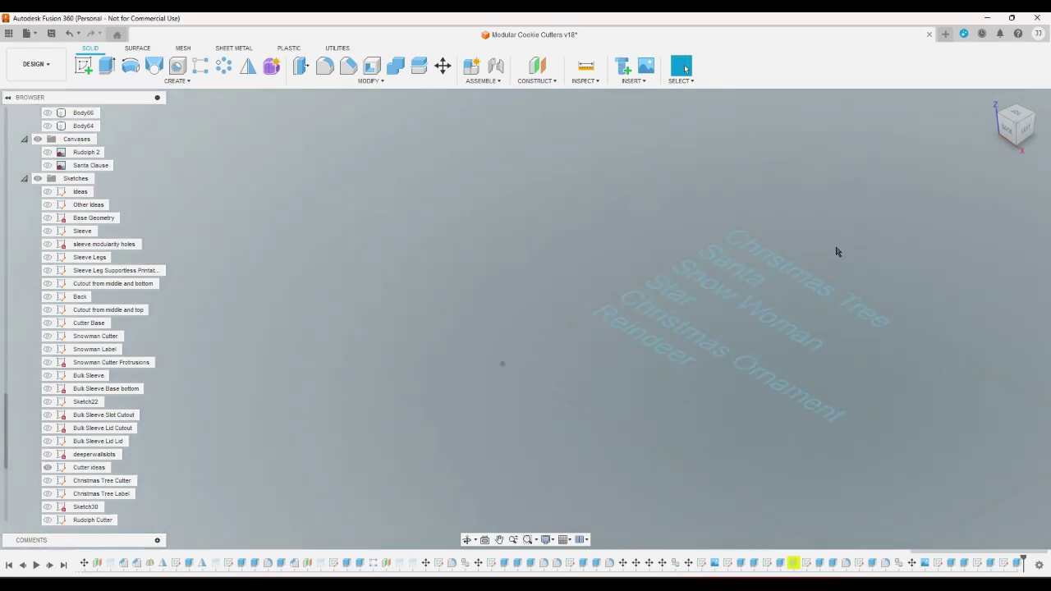